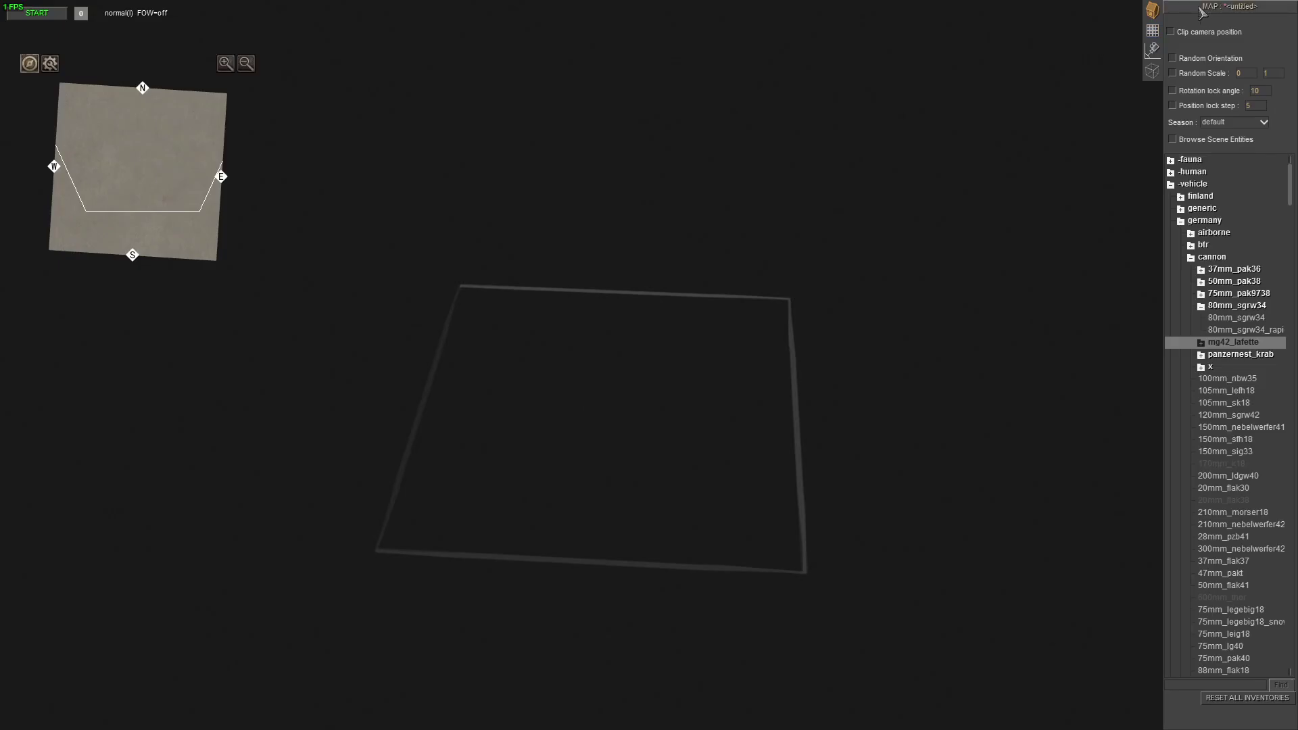
- Create a new 200x200 map with the default landscape settings, discarding the unsaved data
click(1200, 8)
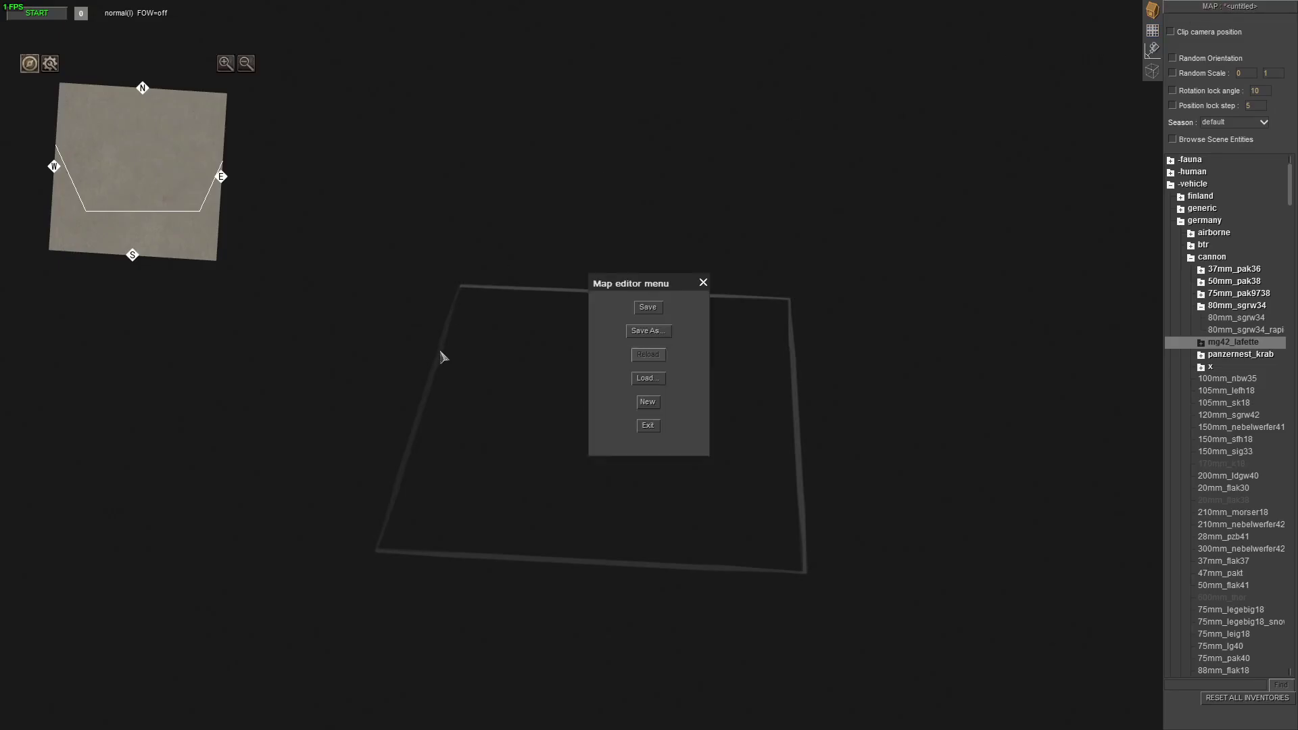
click(647, 404)
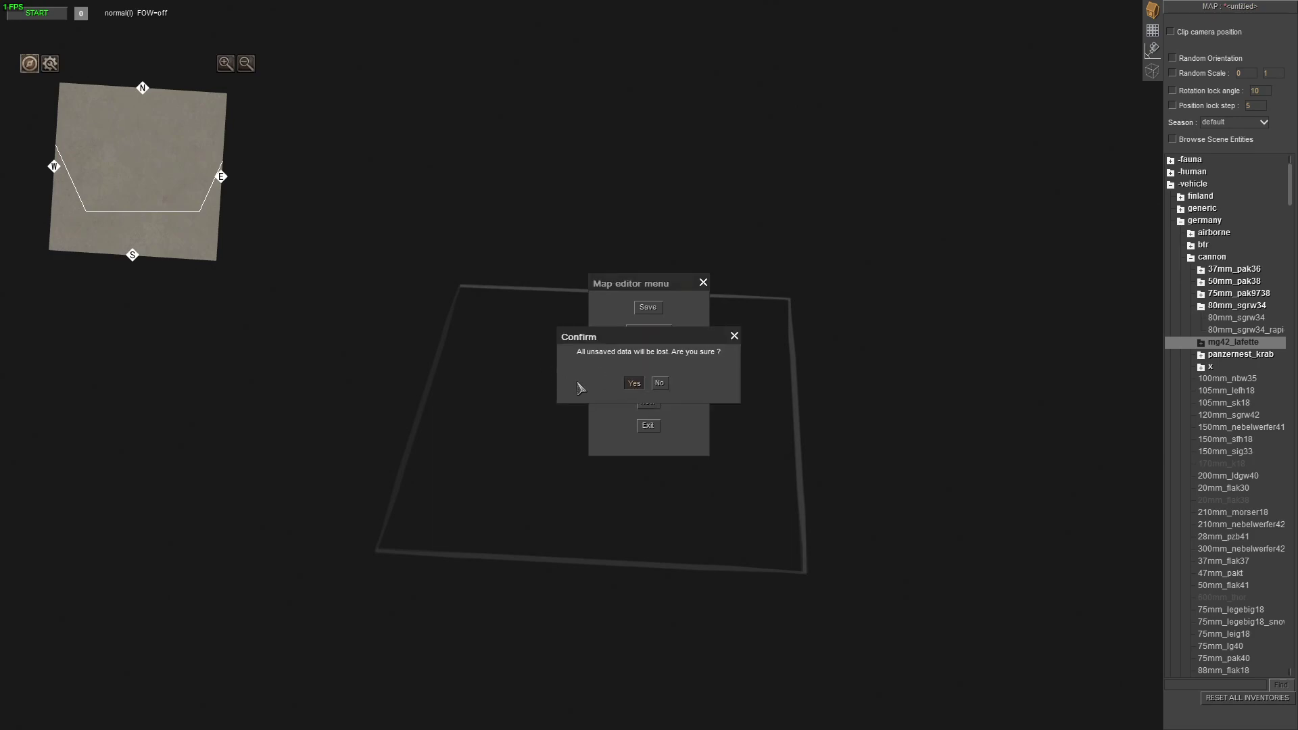
click(628, 384)
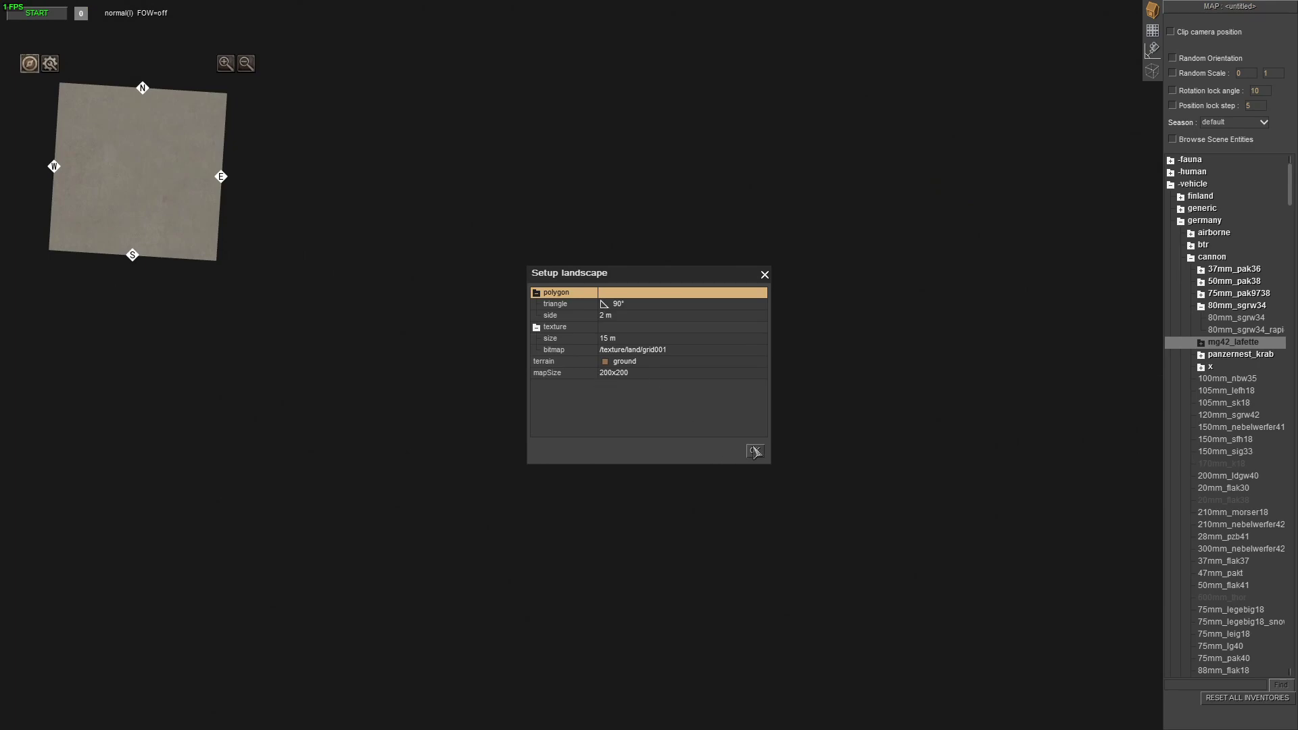
click(755, 452)
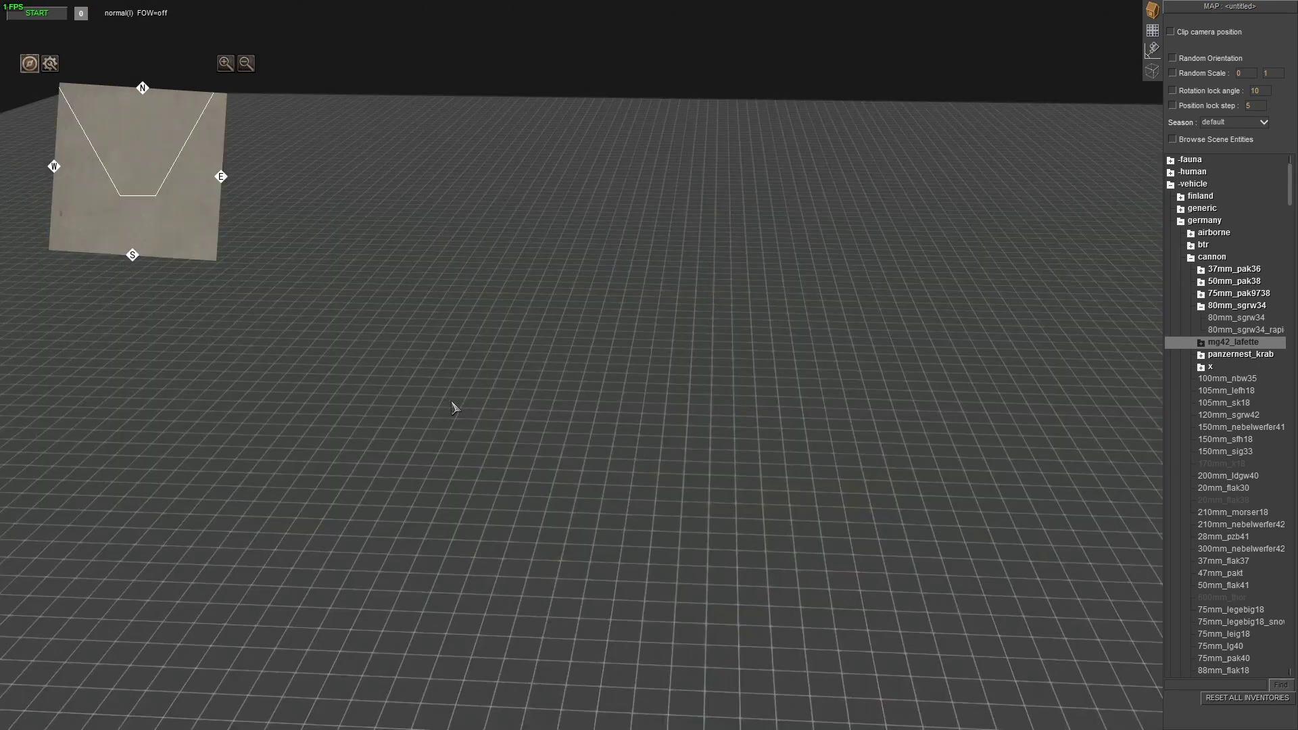
- Save the new map as "remount" in the map folder
scroll(921, 307, up, 5)
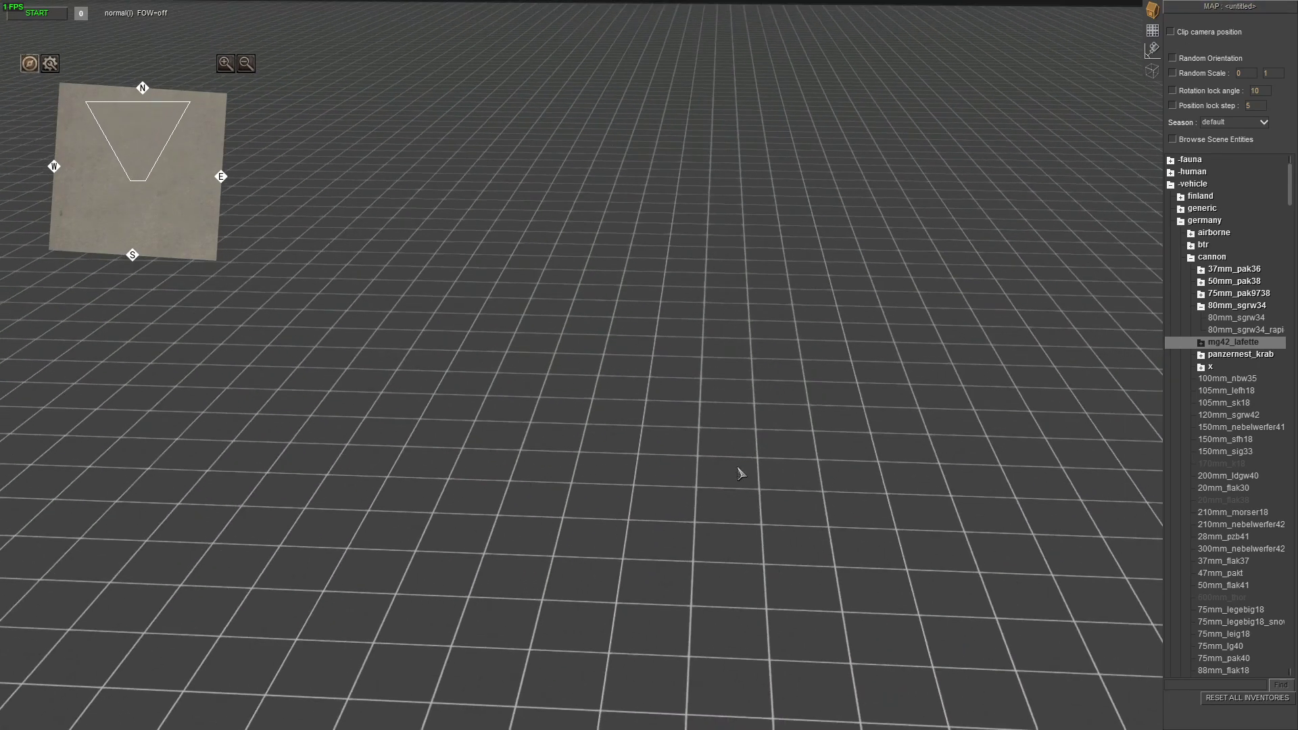
scroll(739, 467, down, 1)
key(F3)
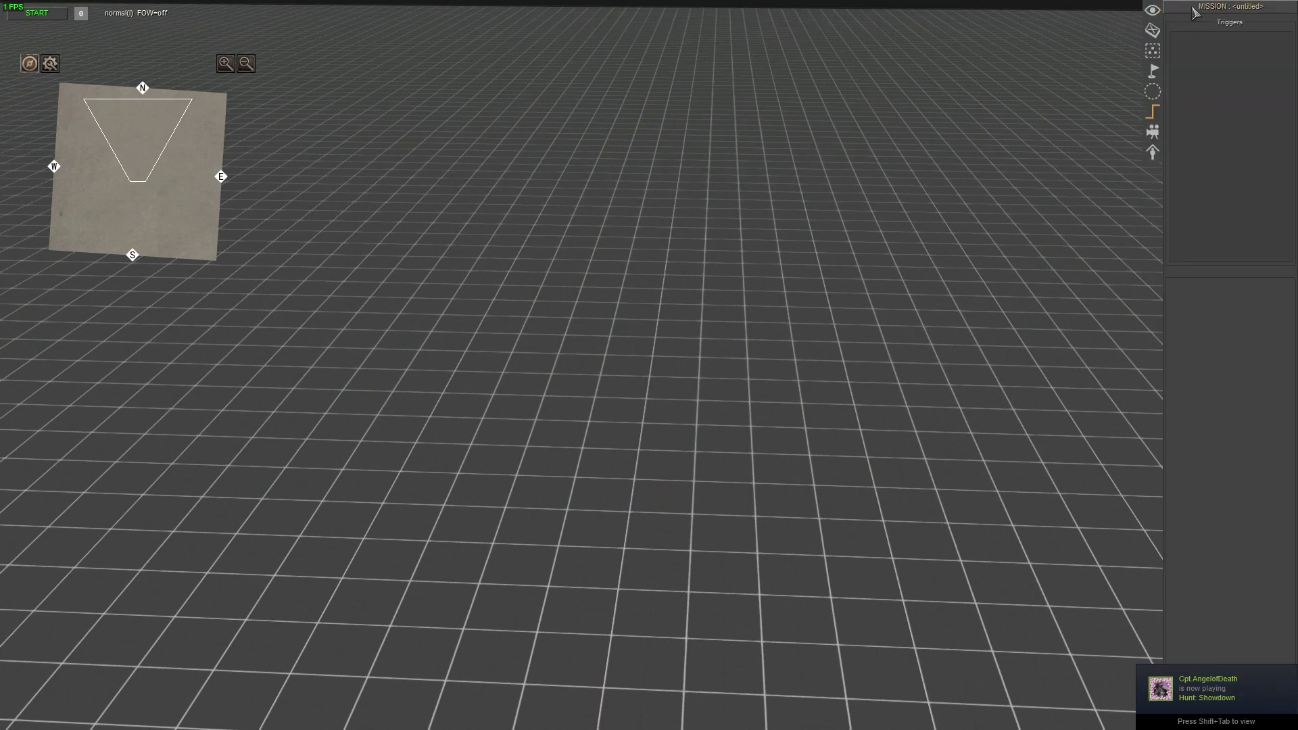
key(F2)
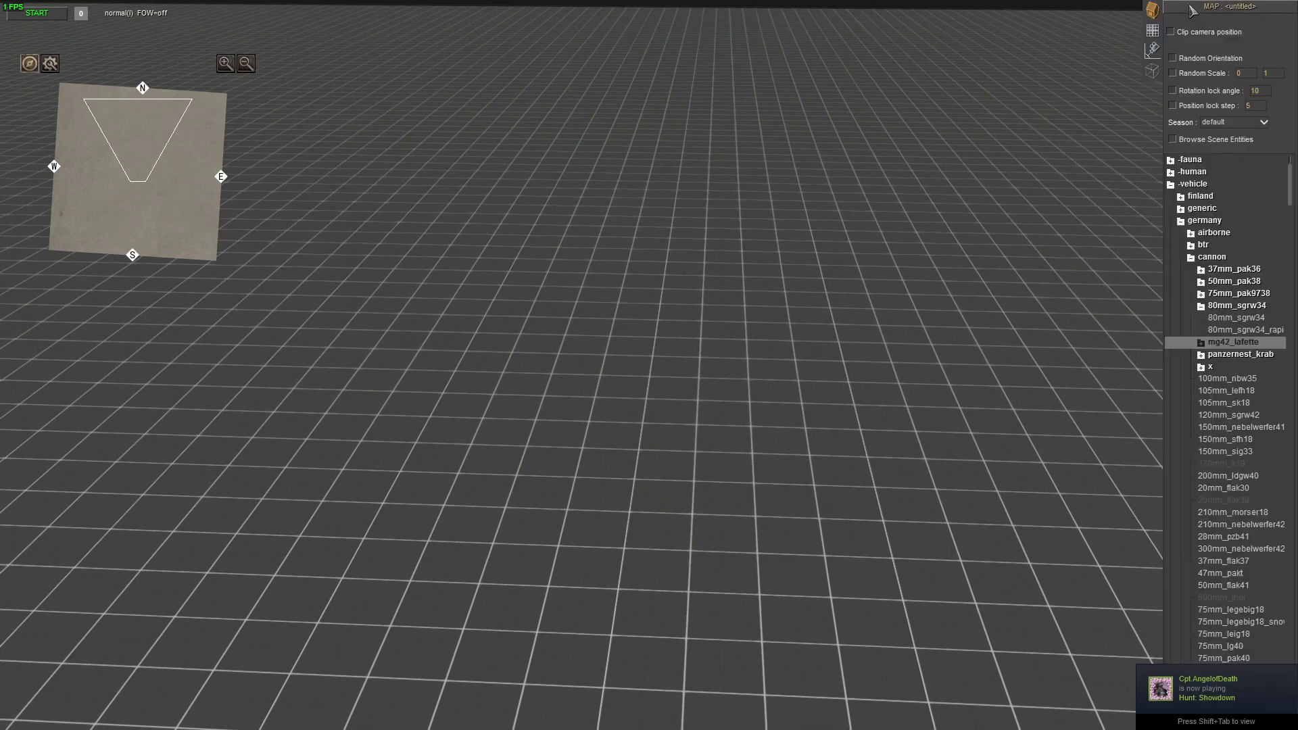
key(Escape)
click(647, 332)
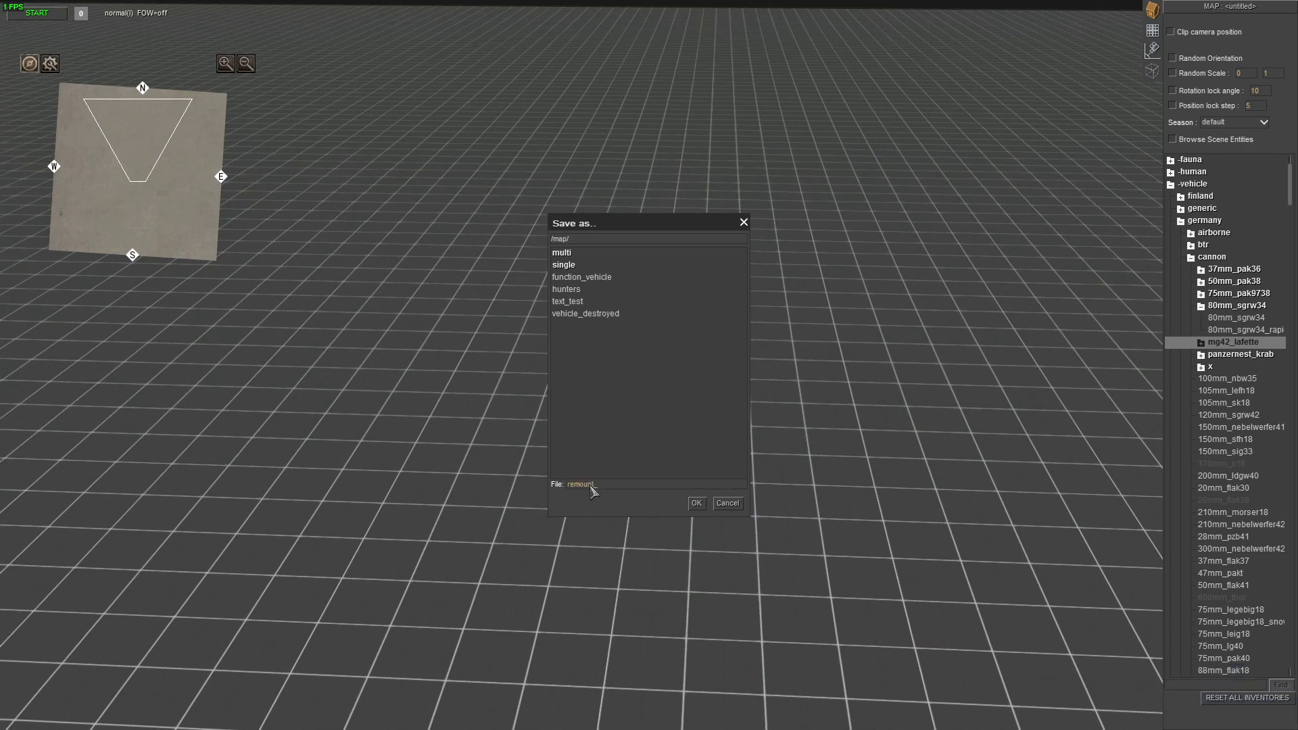
click(696, 503)
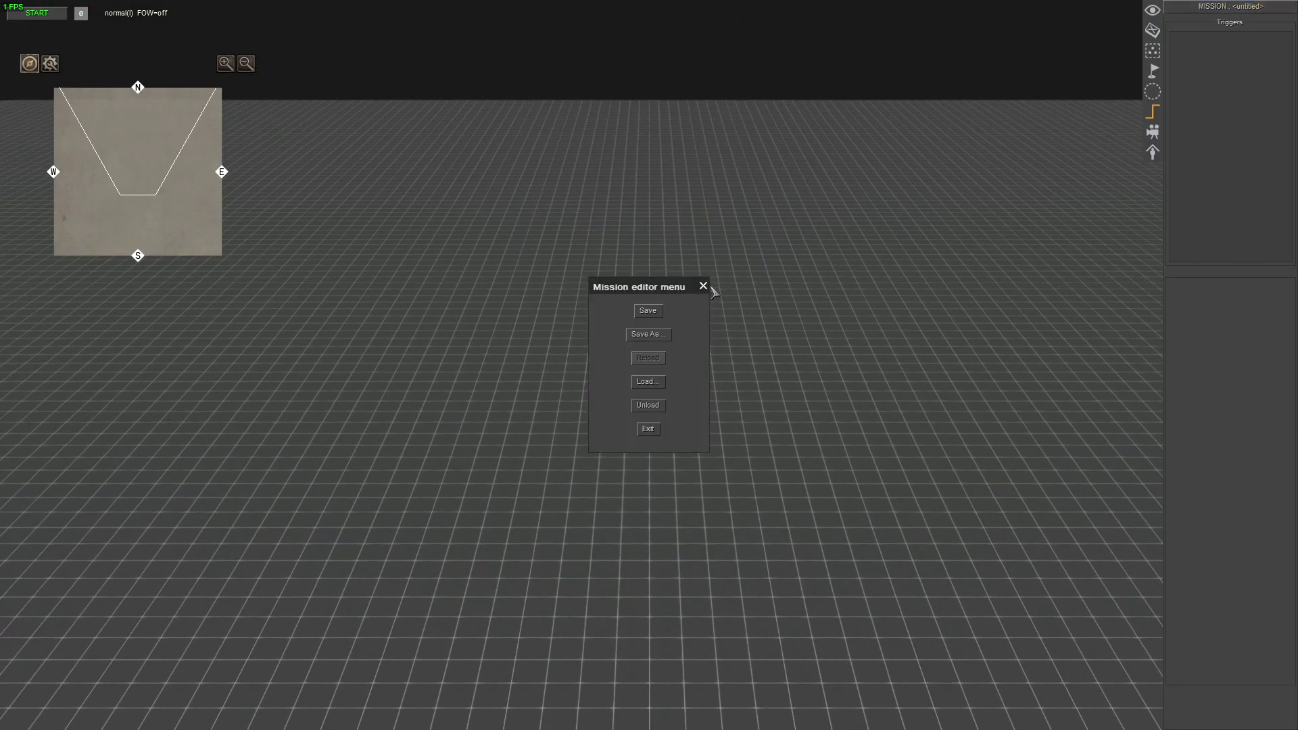
- Place a heavy_mg_mg34 from the German cannon vehicles, mg42_lafette group, near the middle of the map in the mission editor
click(704, 286)
click(1152, 30)
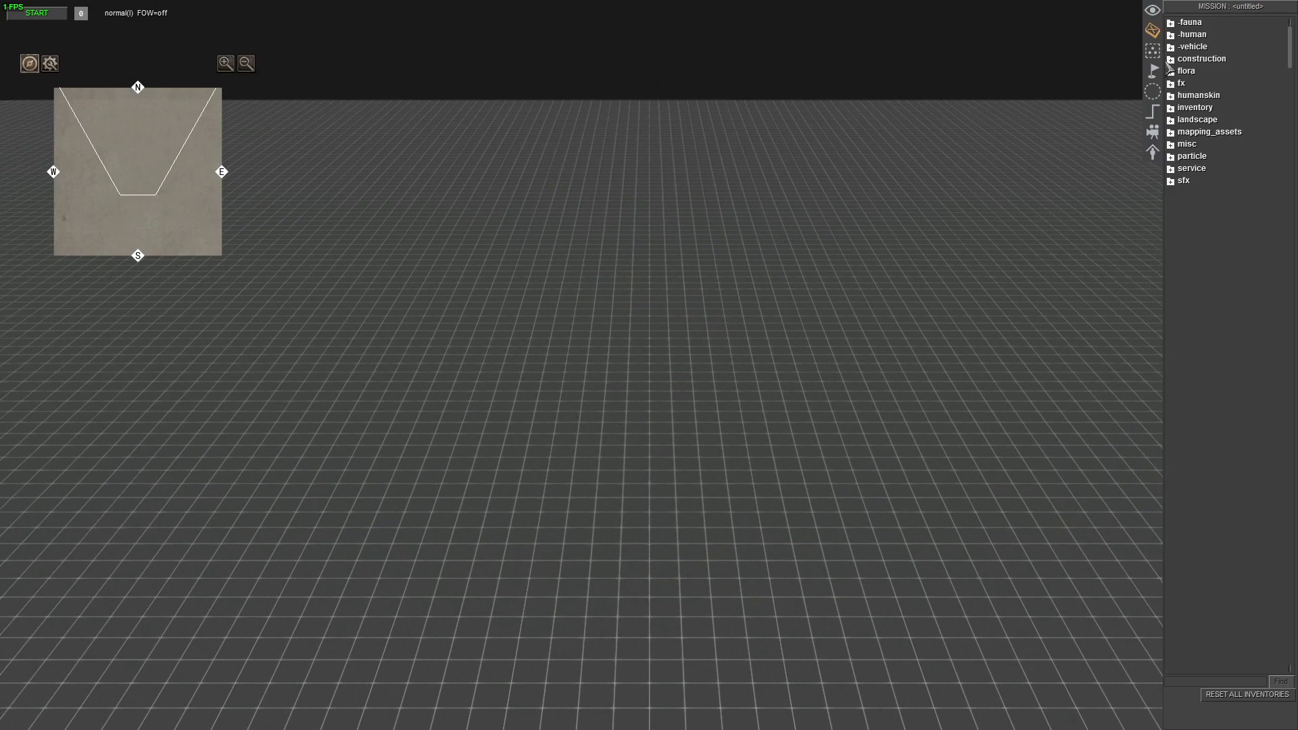
click(1171, 47)
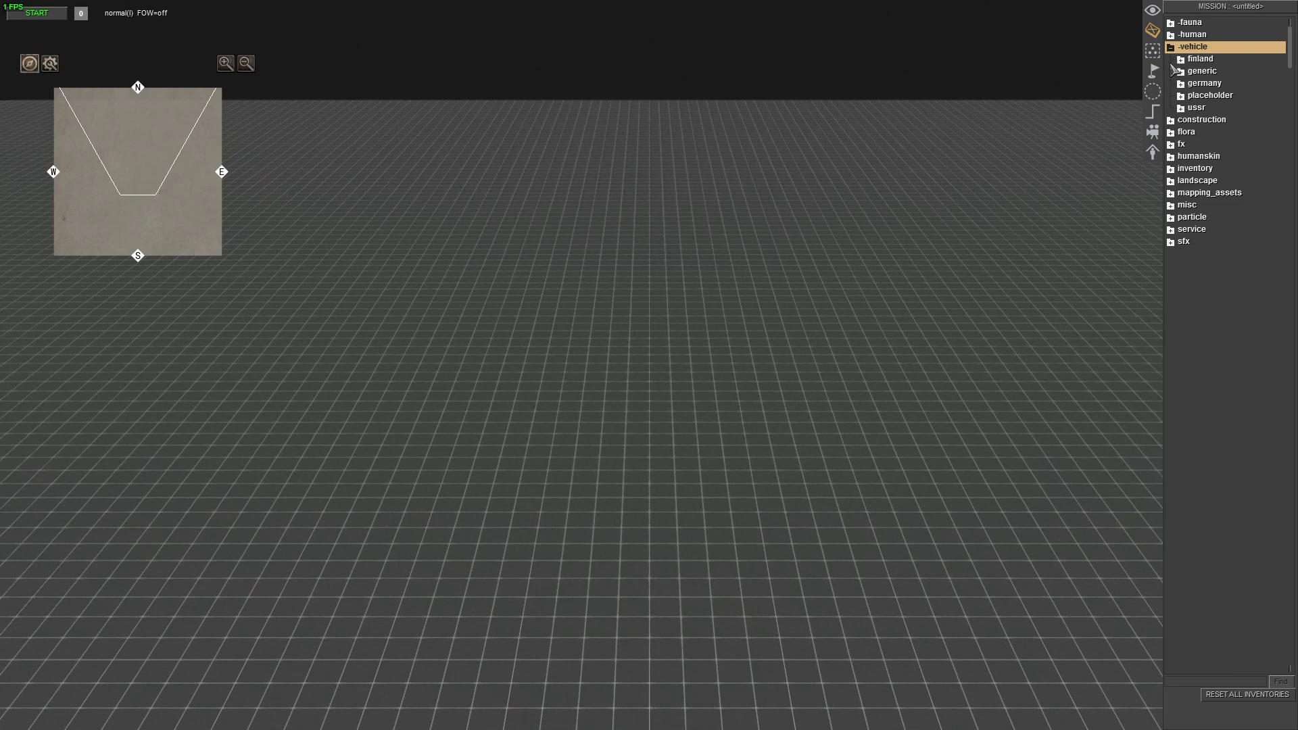
click(1181, 84)
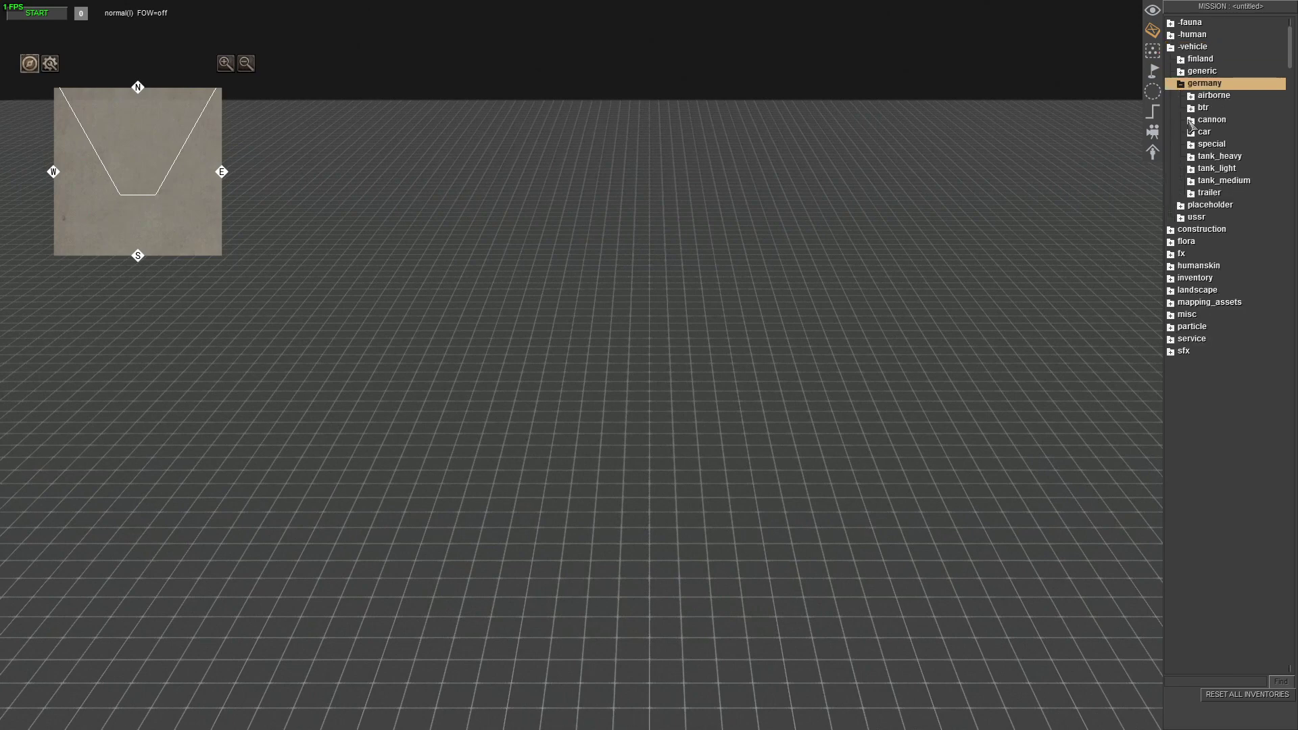
click(1191, 120)
scroll(918, 389, up, 3)
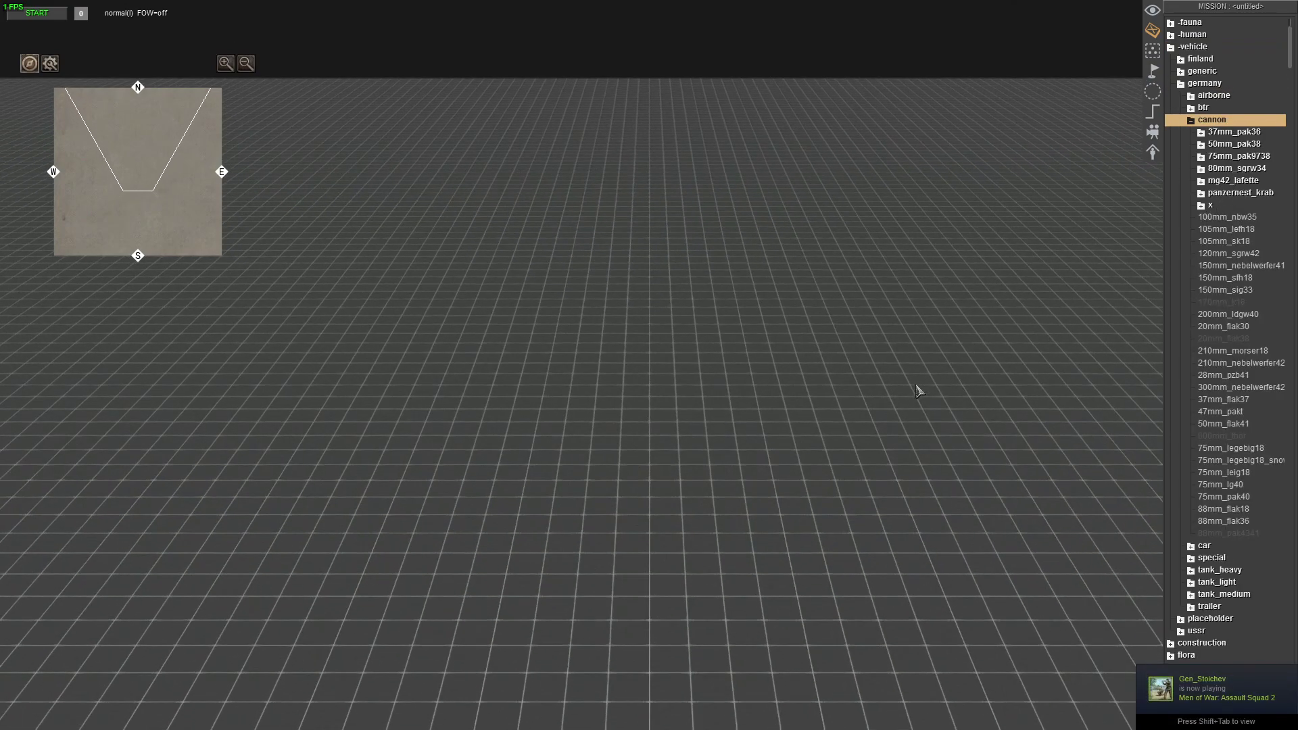
click(1201, 181)
click(1233, 193)
scroll(670, 385, up, 5)
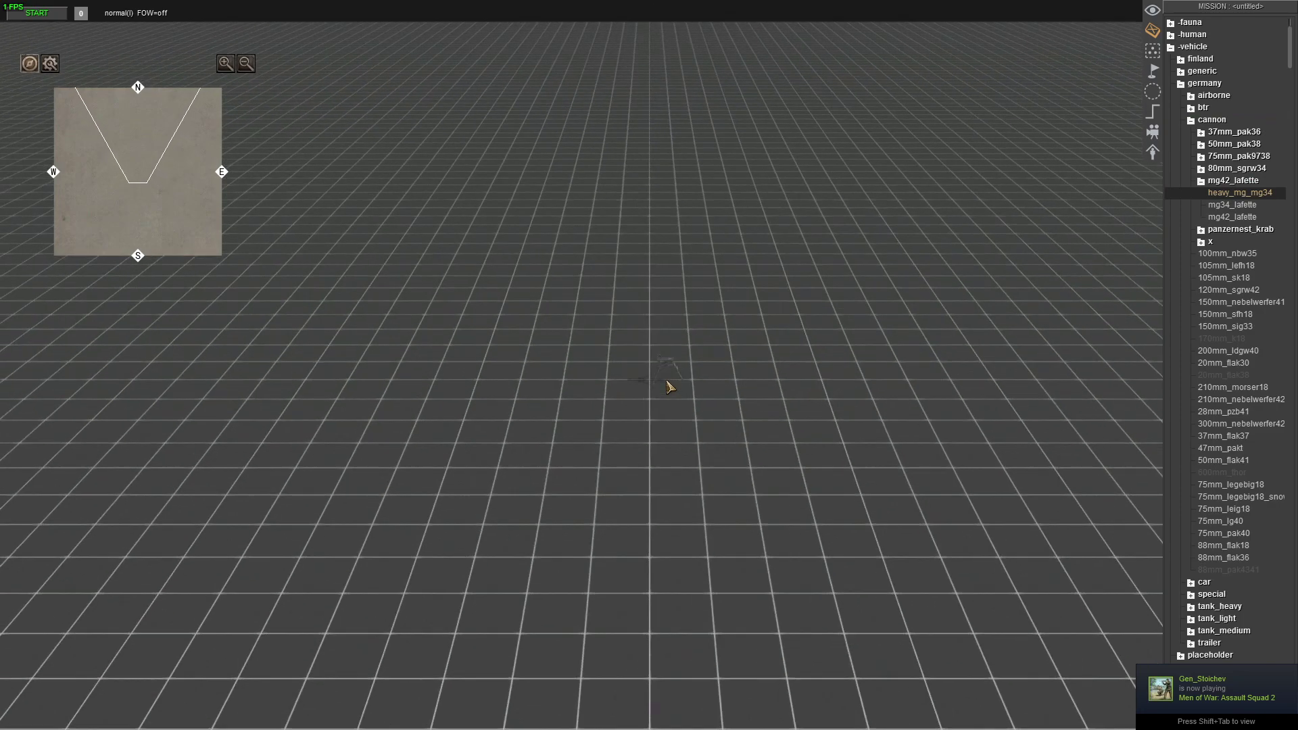
click(687, 352)
- Place an 80mm_sgrw34 mortar on the grid beside the heavy machine gun
middle_drag(688, 353, 965, 295)
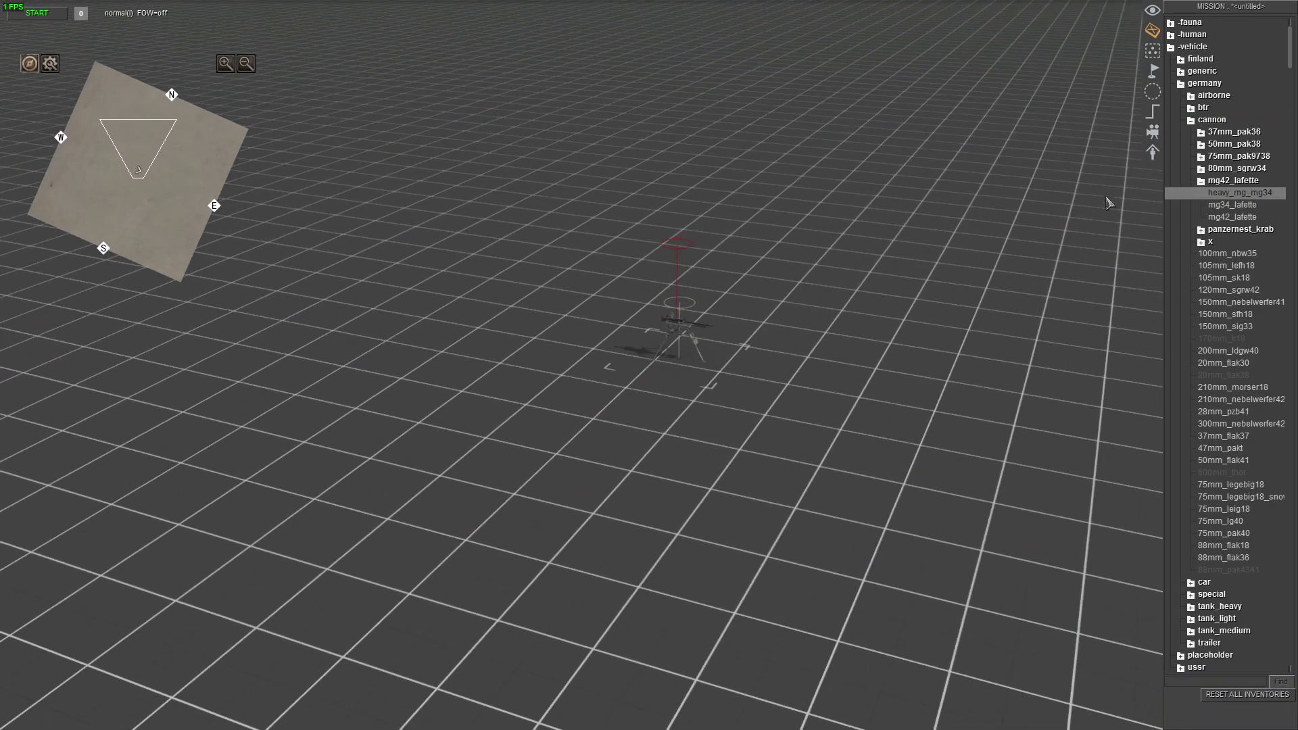
click(1202, 168)
click(1237, 181)
click(741, 277)
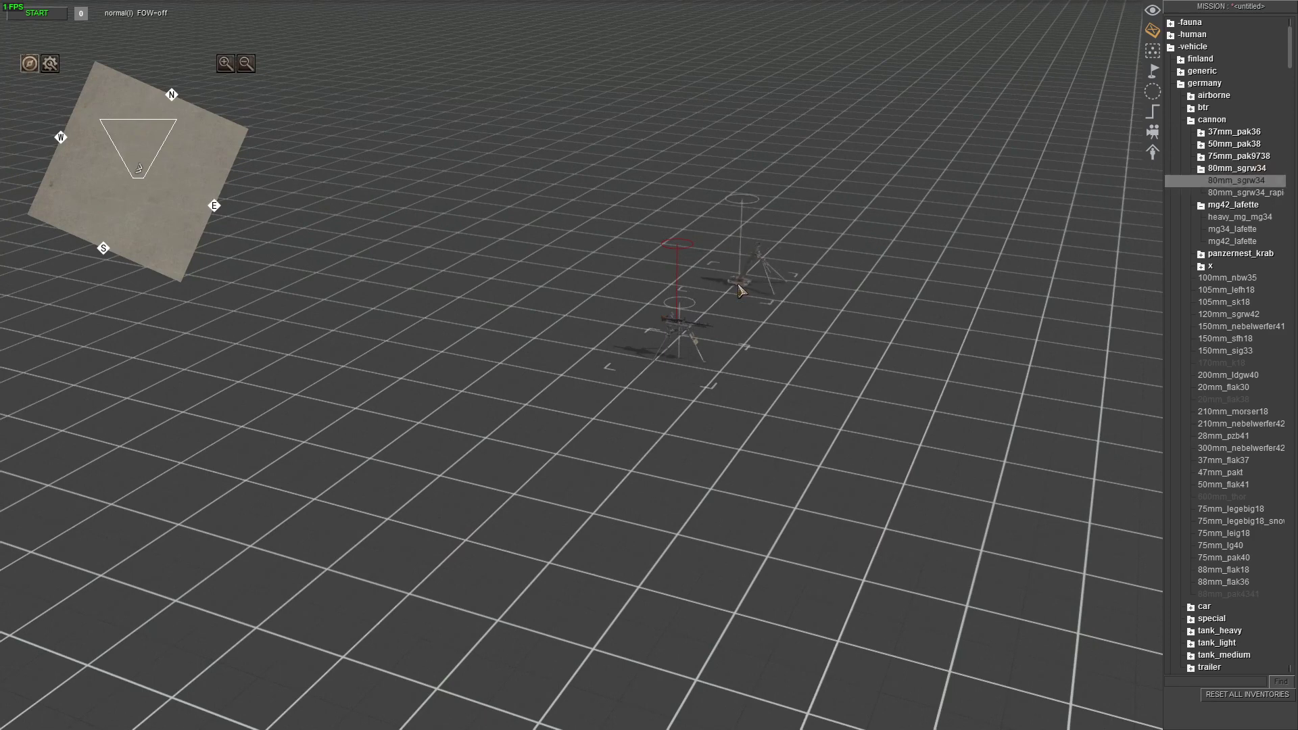
- Place a 50mm_pak38 gun beyond the mortar, in line with the other weapons
click(1202, 144)
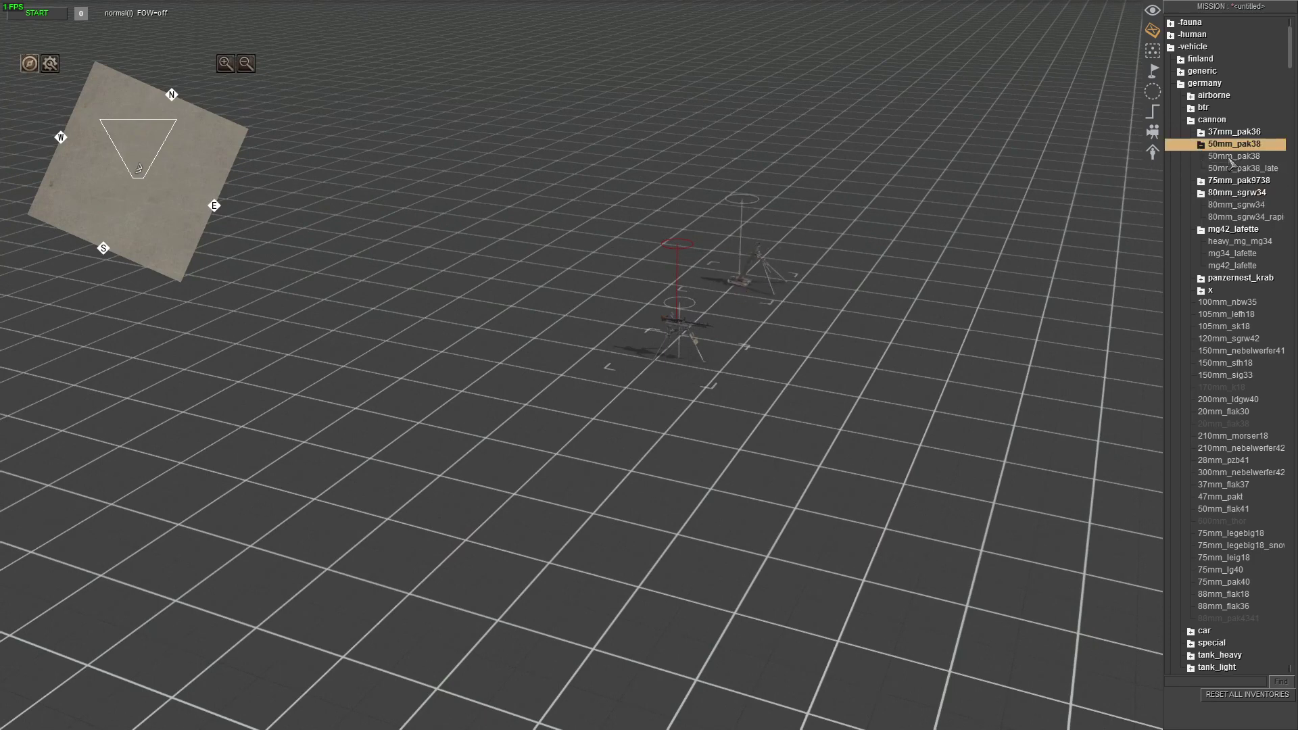
click(1234, 156)
click(843, 220)
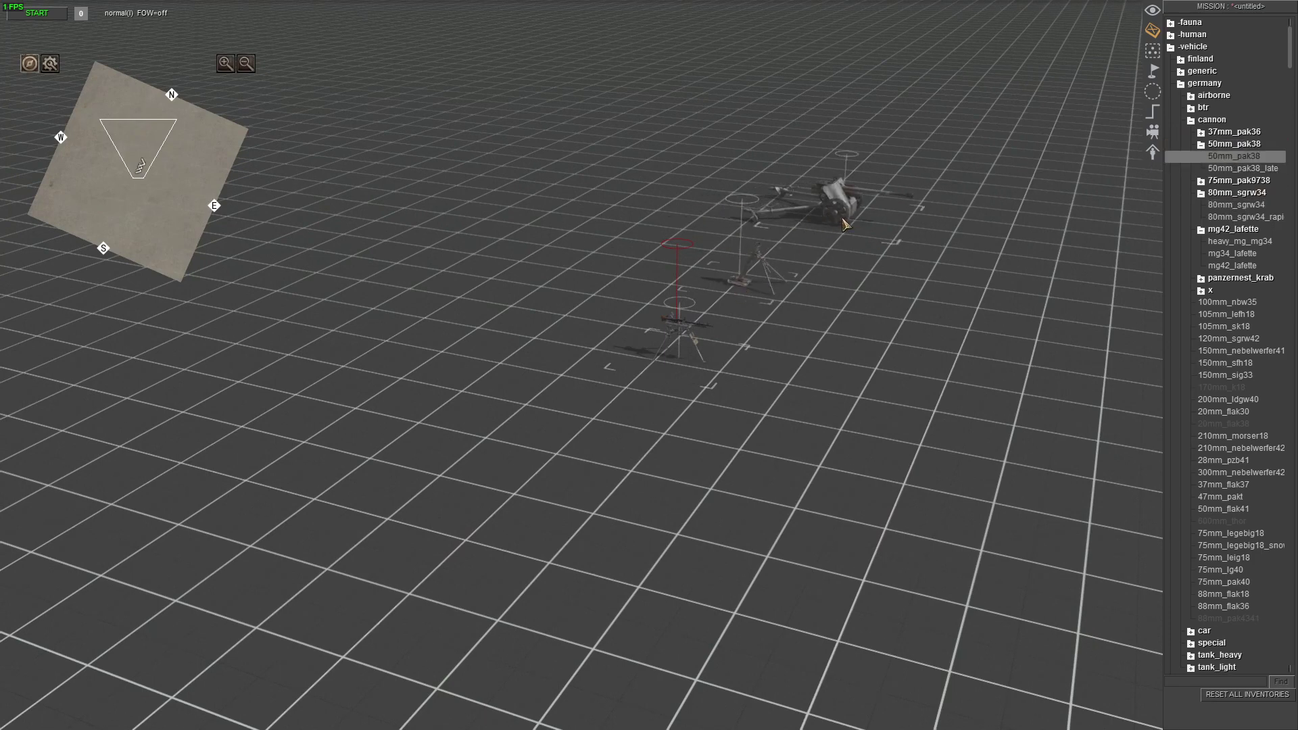
- Save the mission as "remount" inside the remount map folder
mouse_move(639, 319)
middle_down()
mouse_move(527, 310)
mouse_move(406, 271)
middle_up()
key(Right)
middle_drag(725, 406, 599, 488)
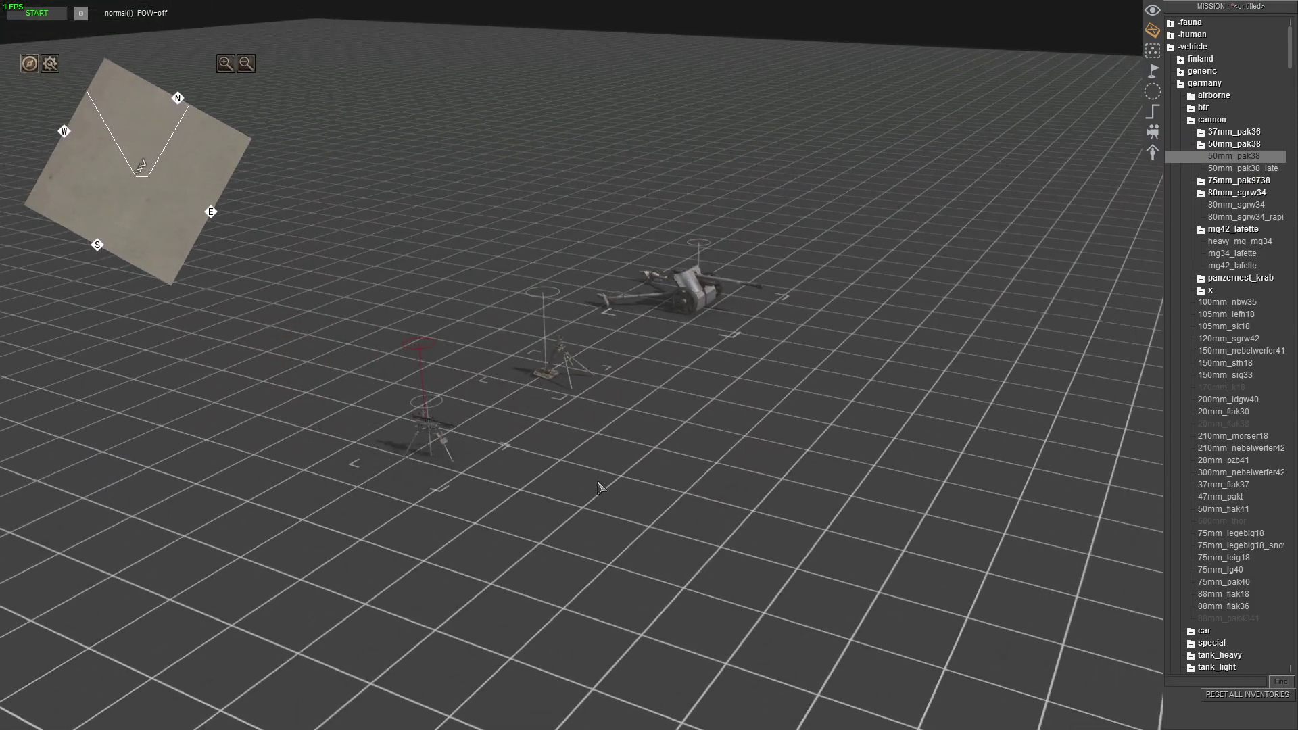
key(Escape)
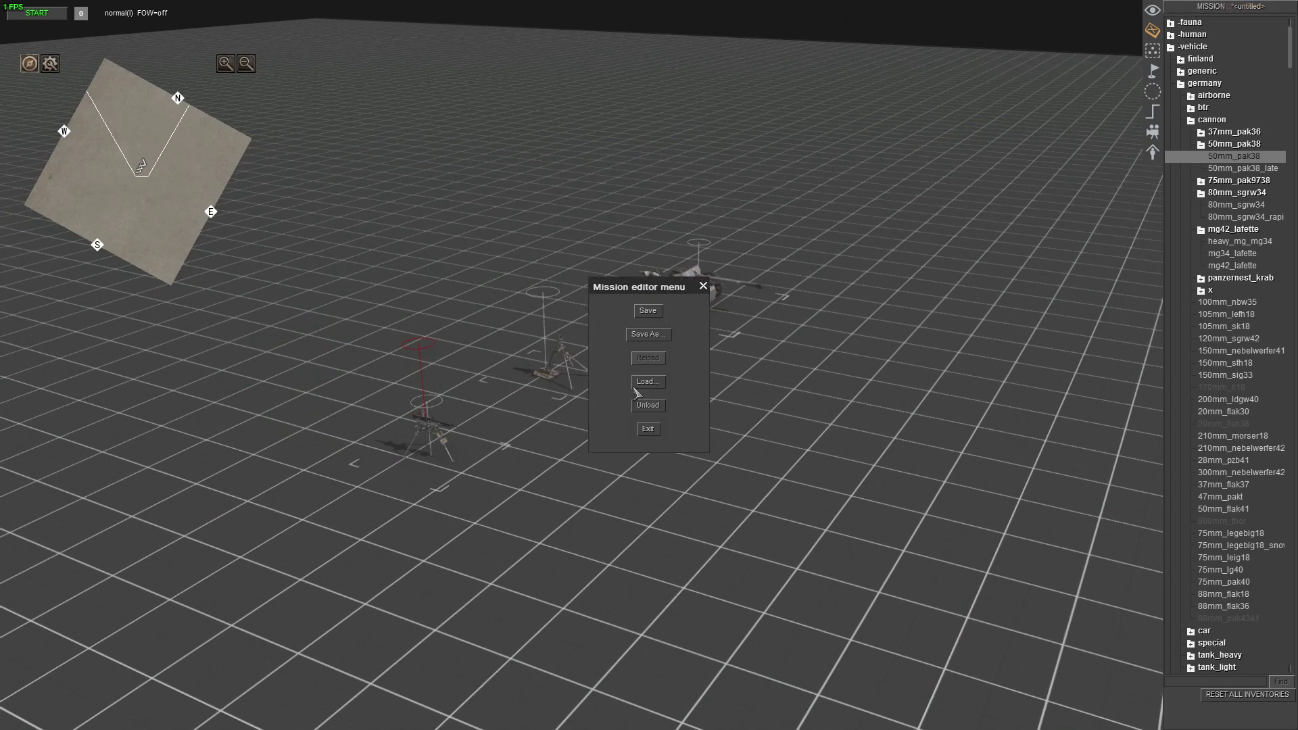
click(647, 336)
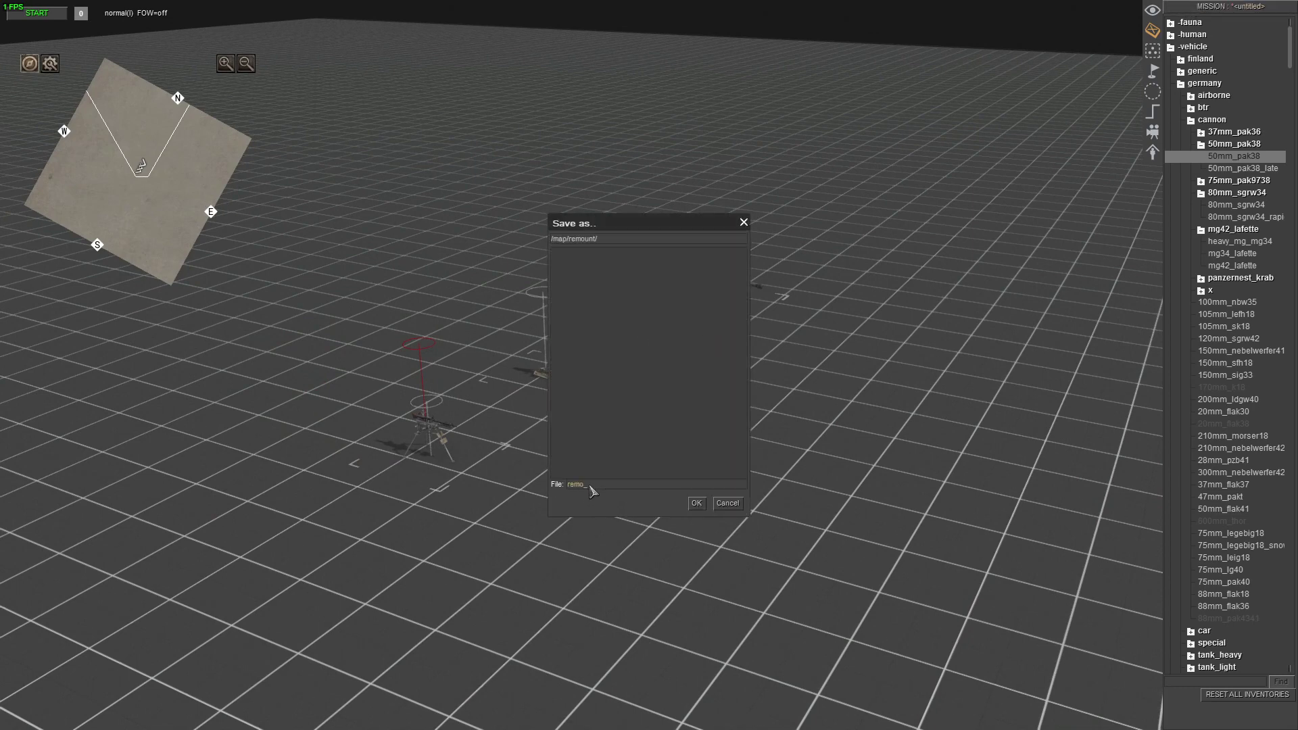
key(Return)
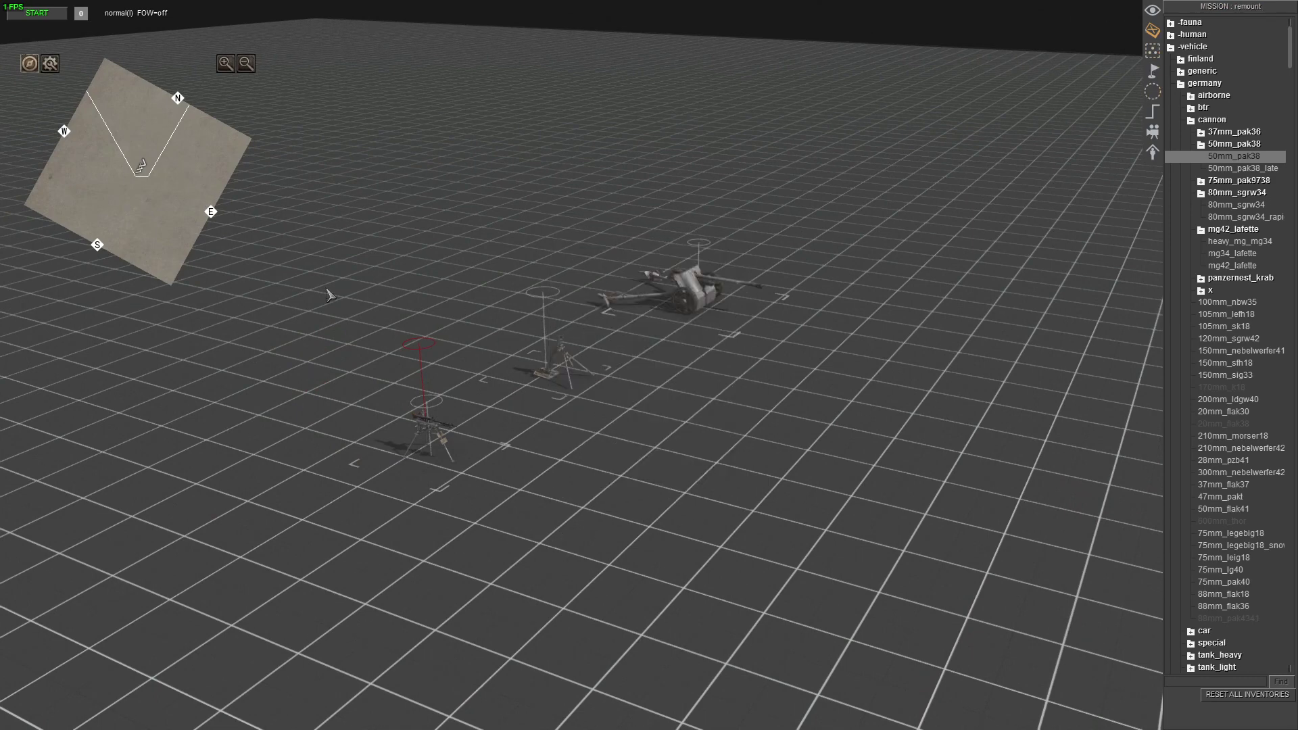
- Assign all three weapons to player 1 and save the mission
drag(323, 293, 727, 568)
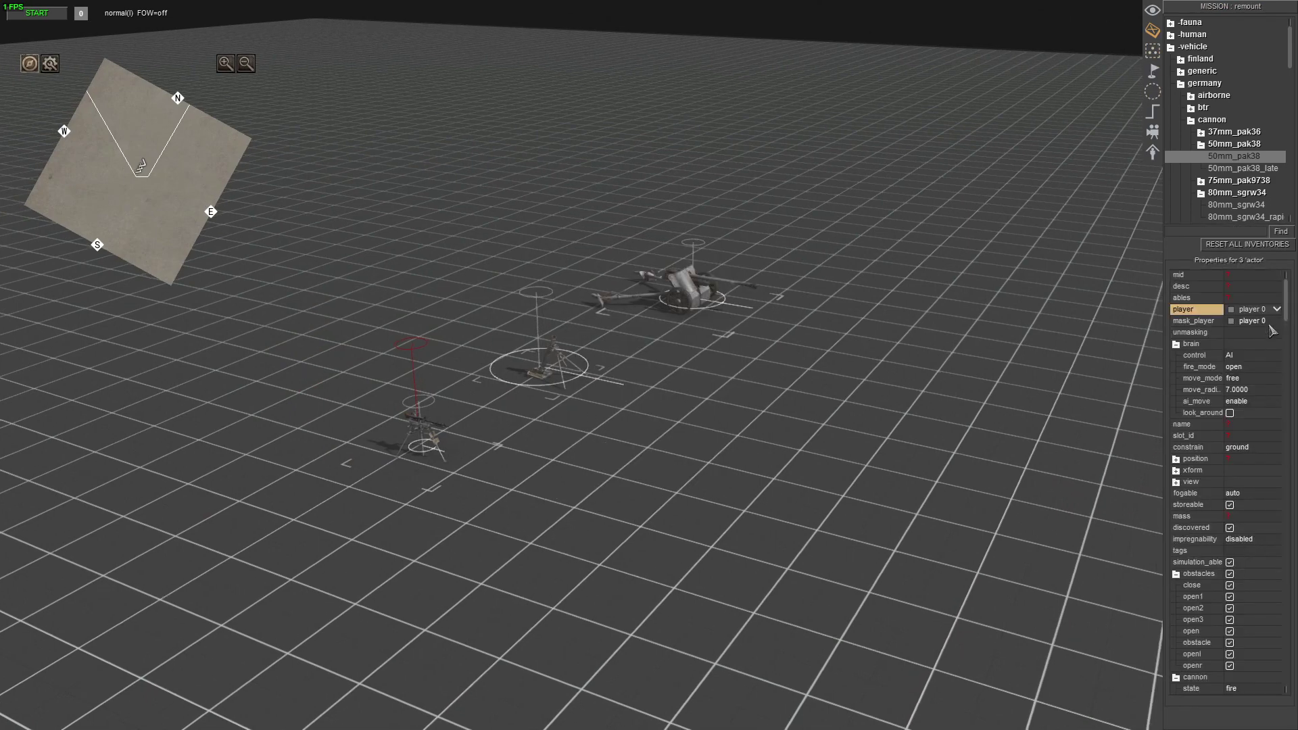
click(1278, 309)
click(1250, 332)
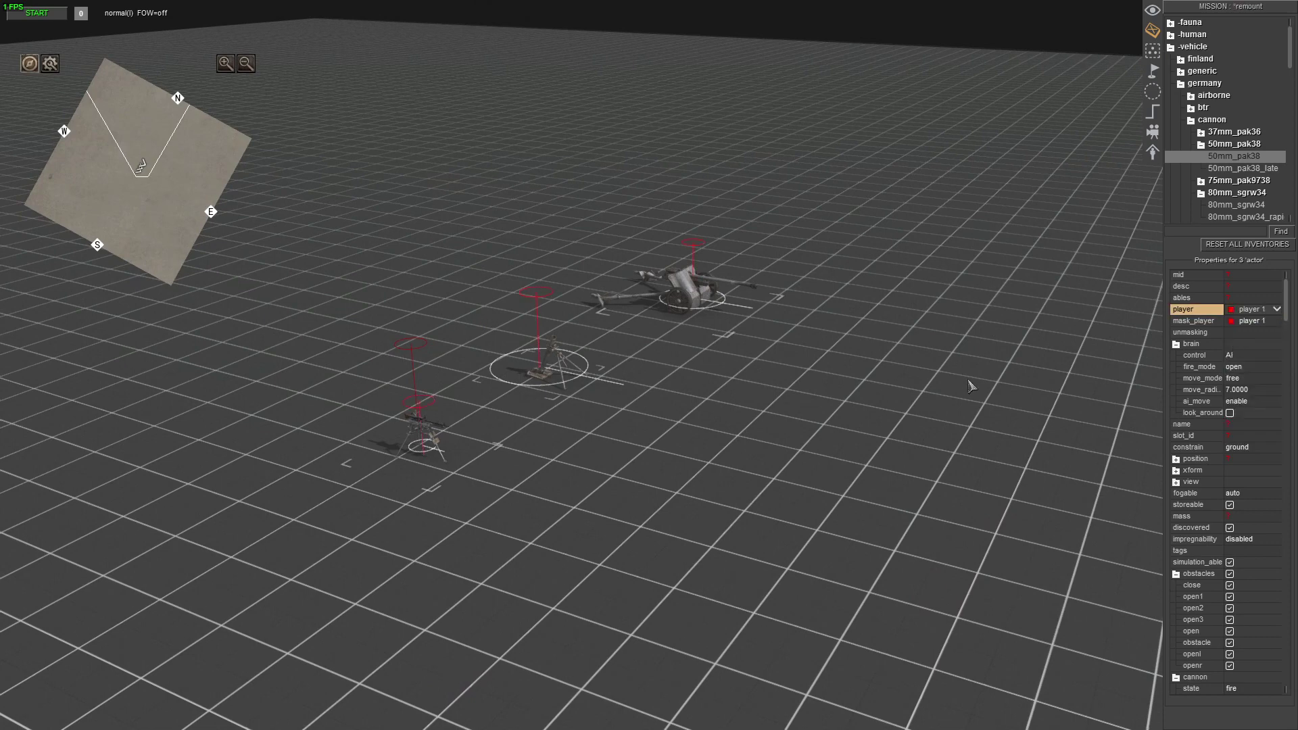
key(ctrl+s)
- Place five brand_1 soldiers from the early German multiplayer humans in a loose group beside the weapons
click(1177, 34)
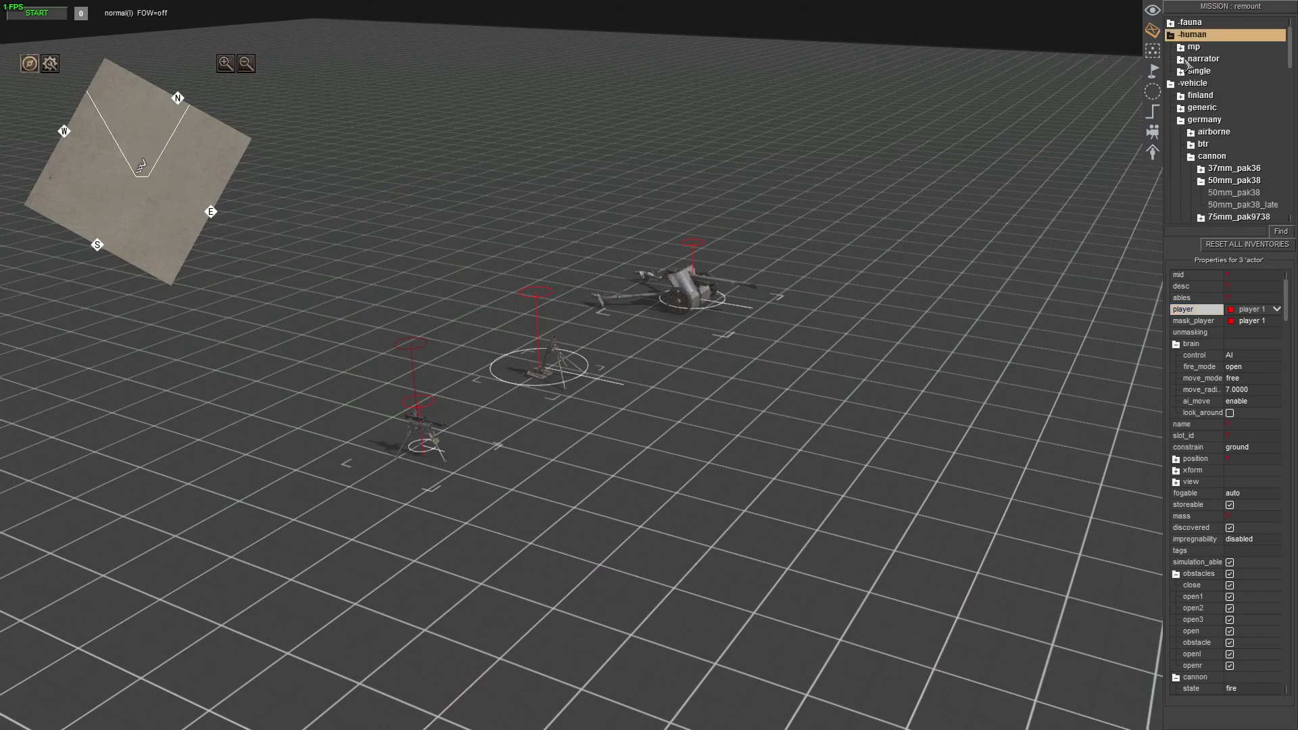
click(1181, 48)
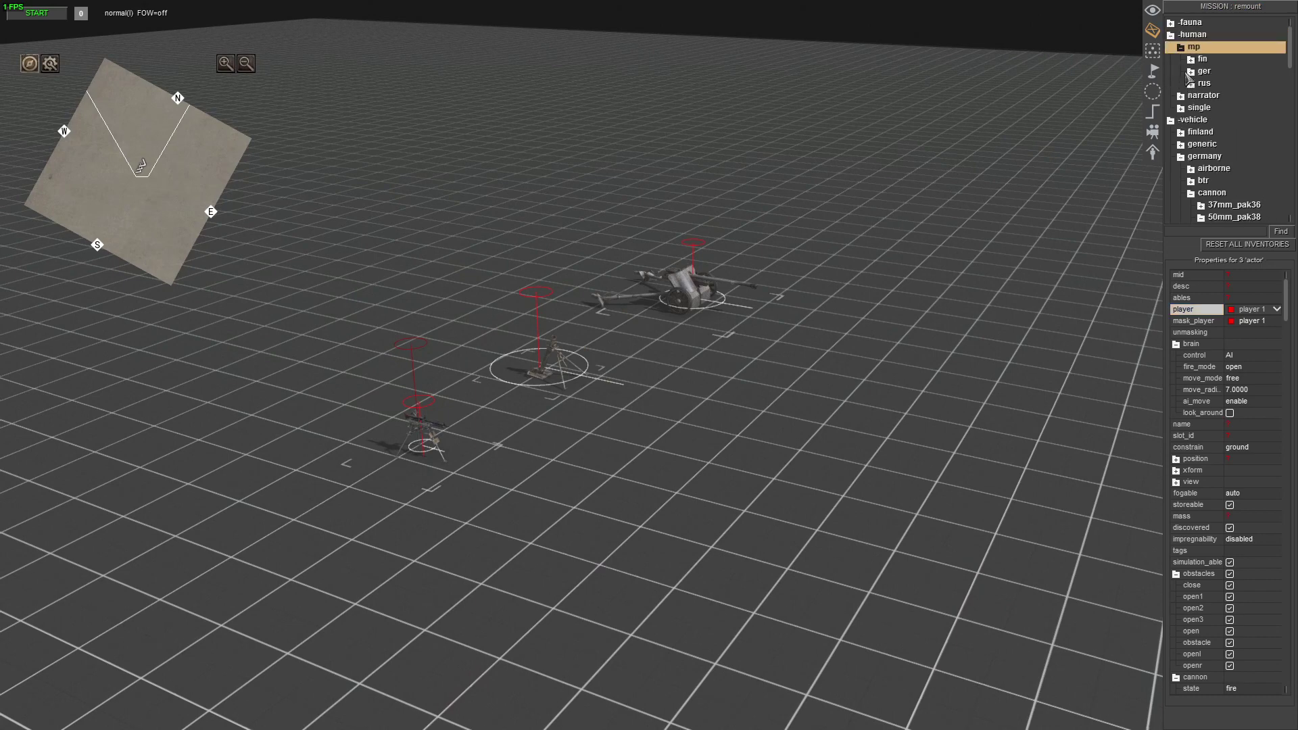
click(1190, 72)
click(1201, 84)
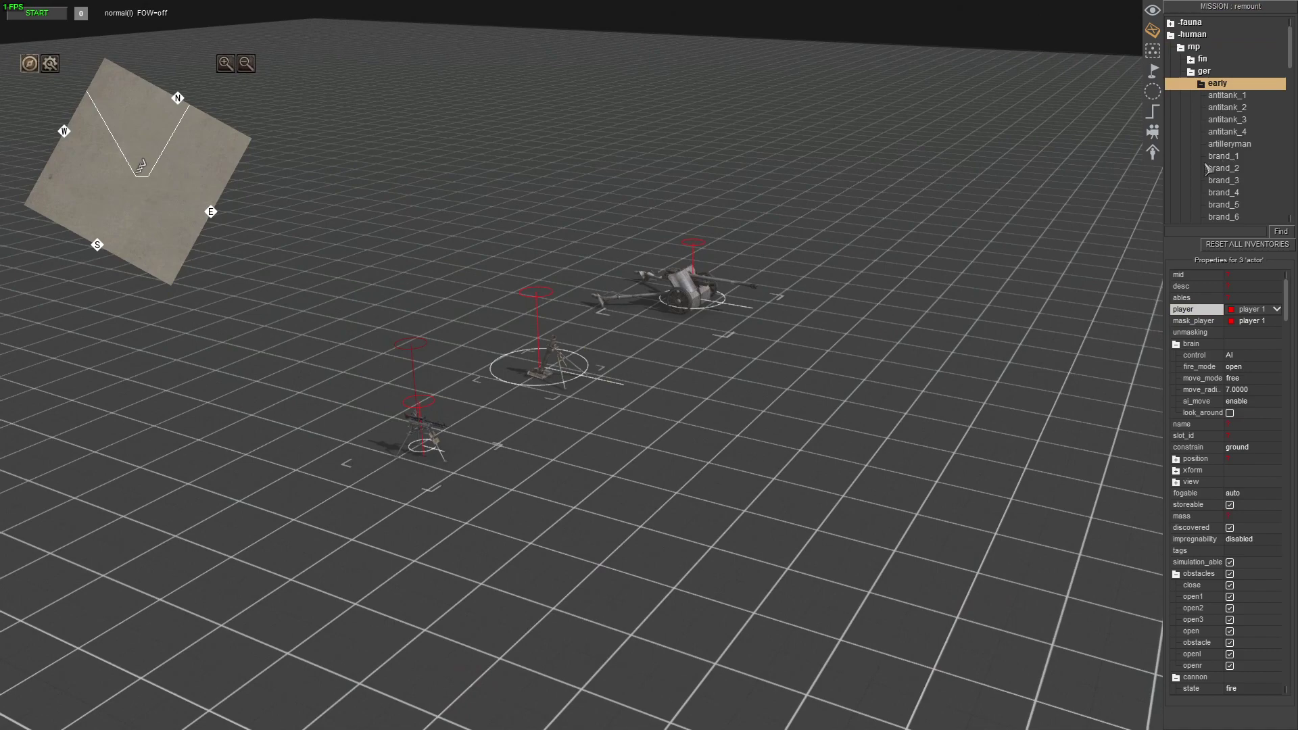
click(493, 243)
click(404, 260)
click(245, 307)
click(279, 300)
click(329, 246)
- Save the remount mission with the added soldiers
middle_drag(374, 457, 430, 561)
middle_drag(663, 563, 668, 467)
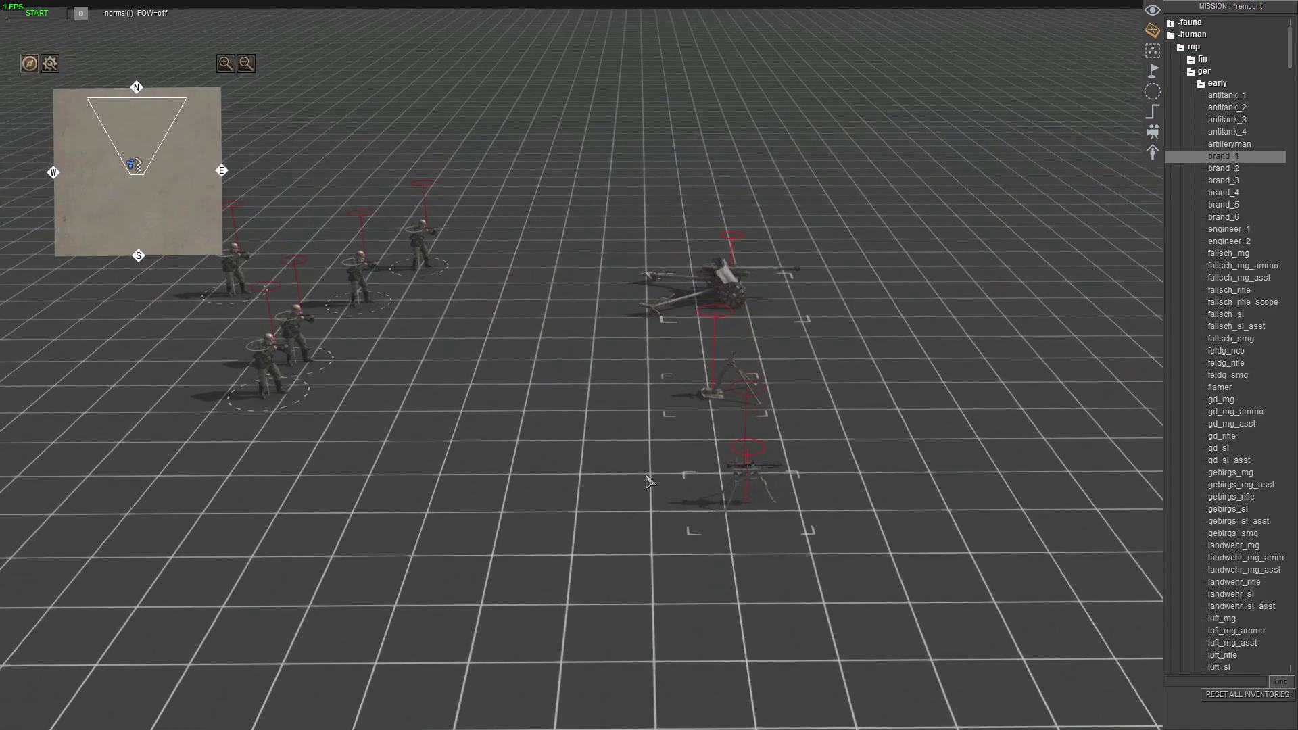
click(1207, 4)
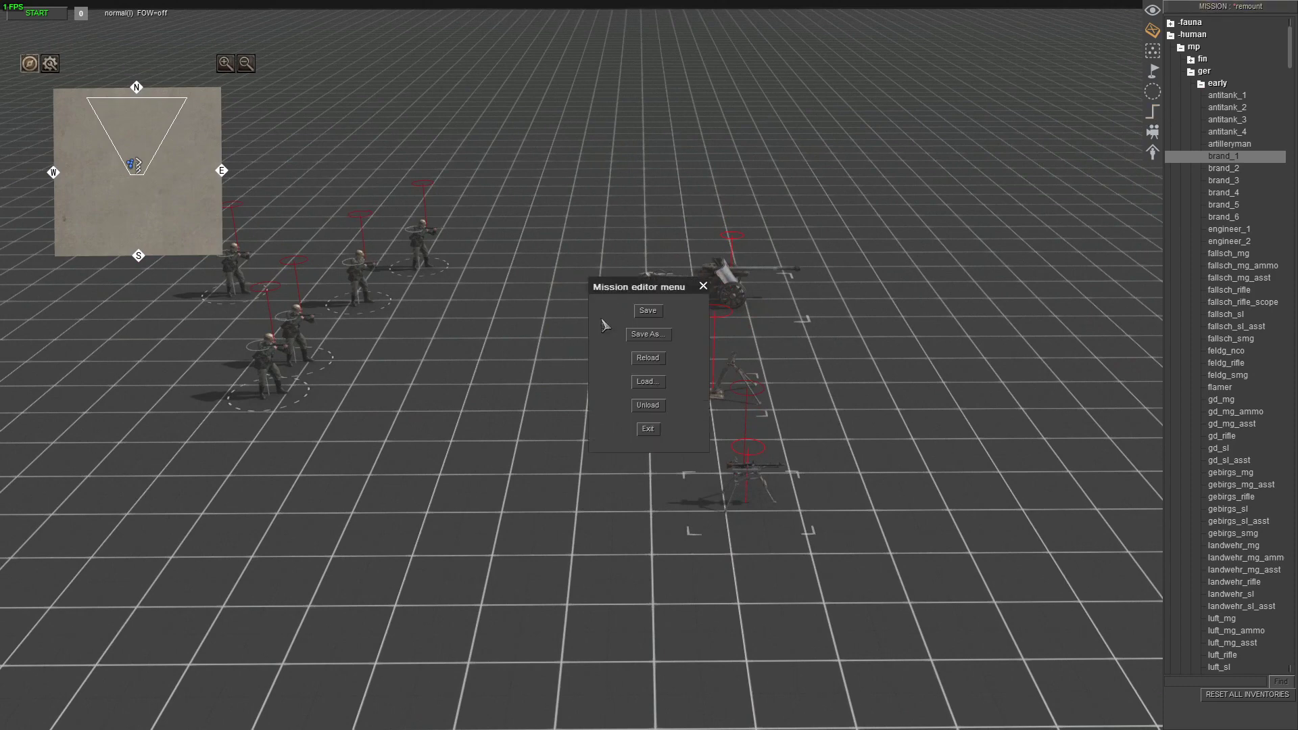
click(645, 313)
- Add a mission trigger named "remount1"
click(1152, 112)
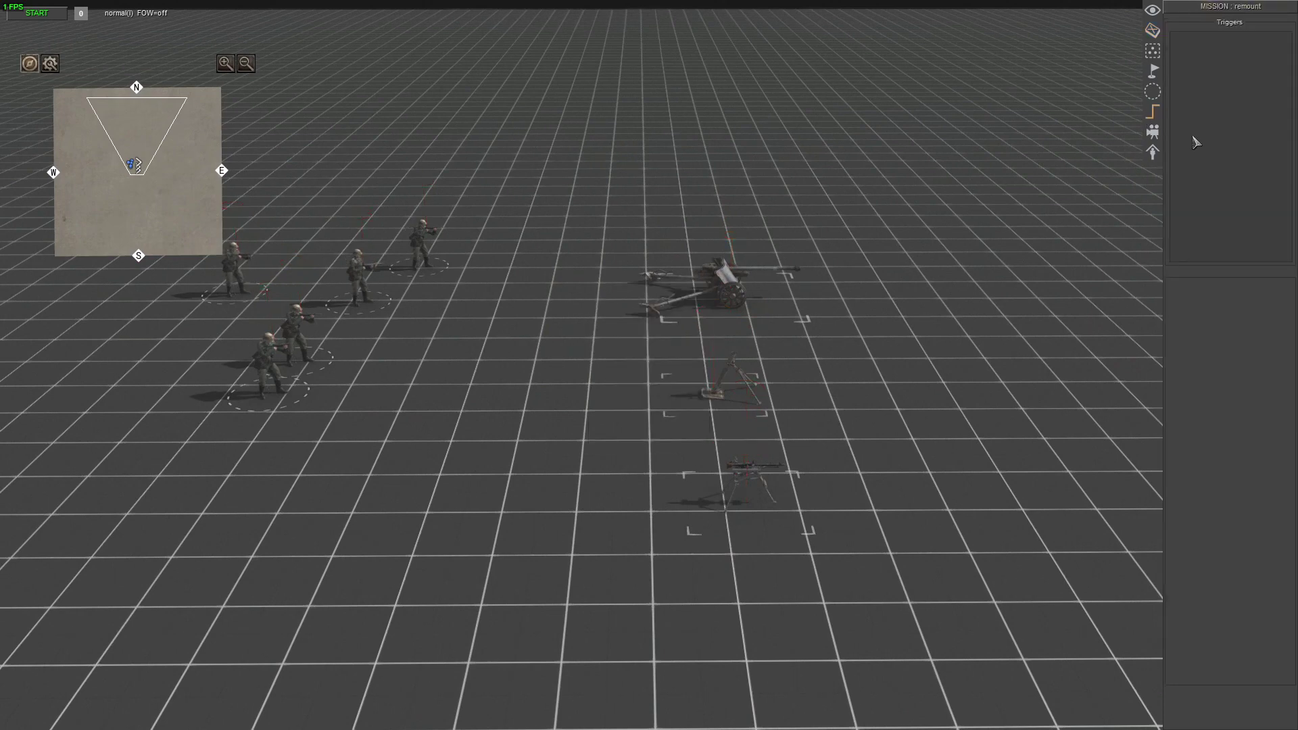
right_click(1201, 134)
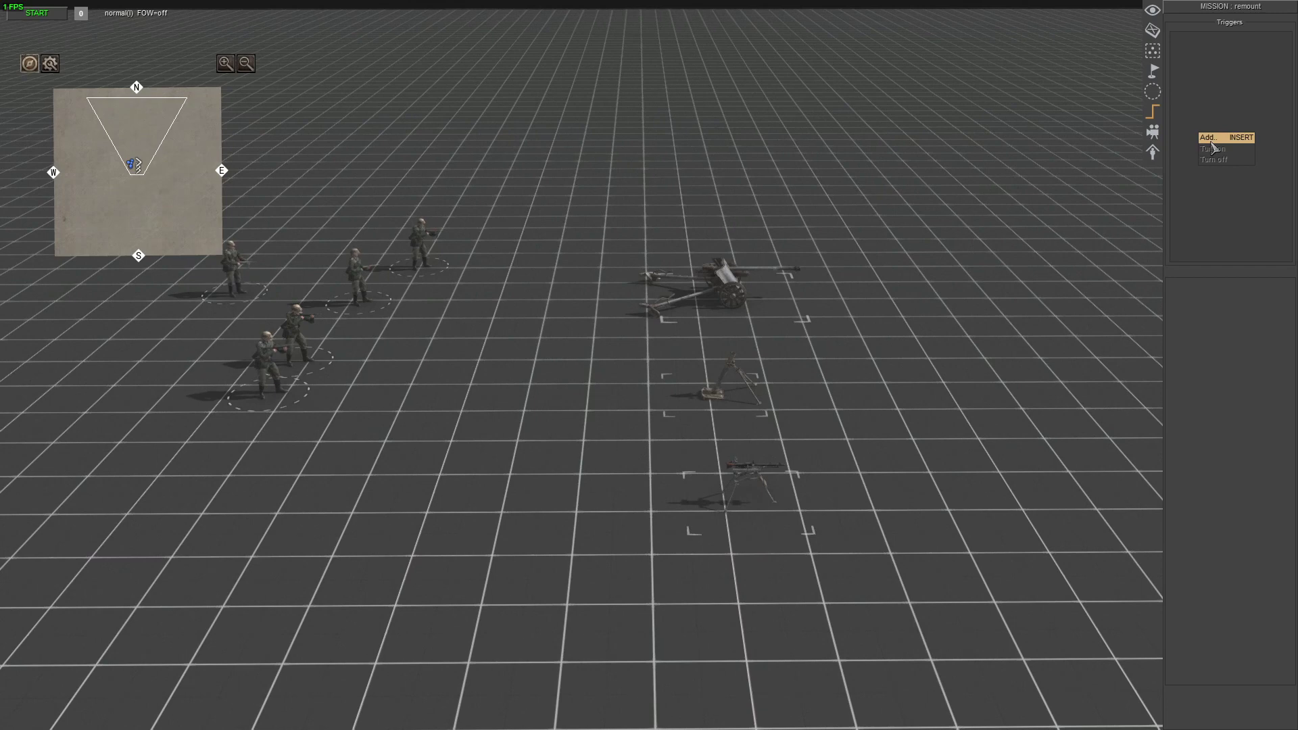
click(1210, 138)
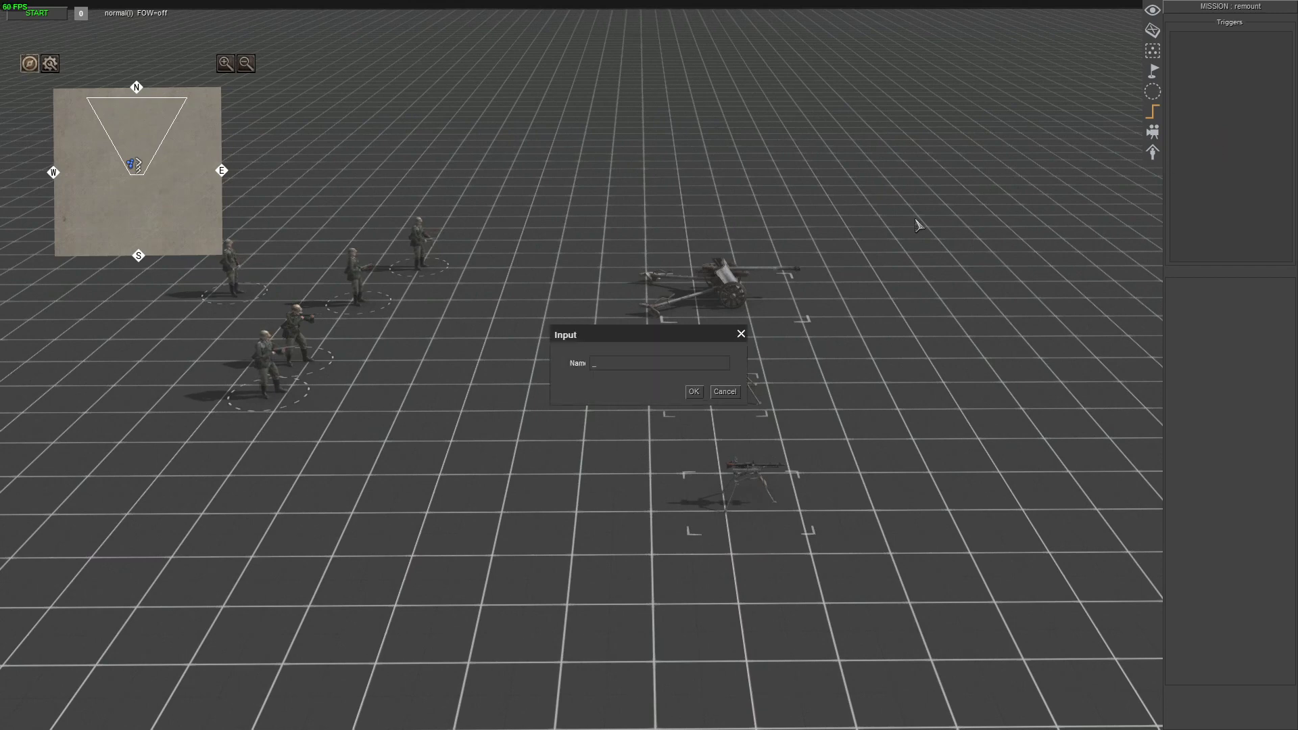
text(r)
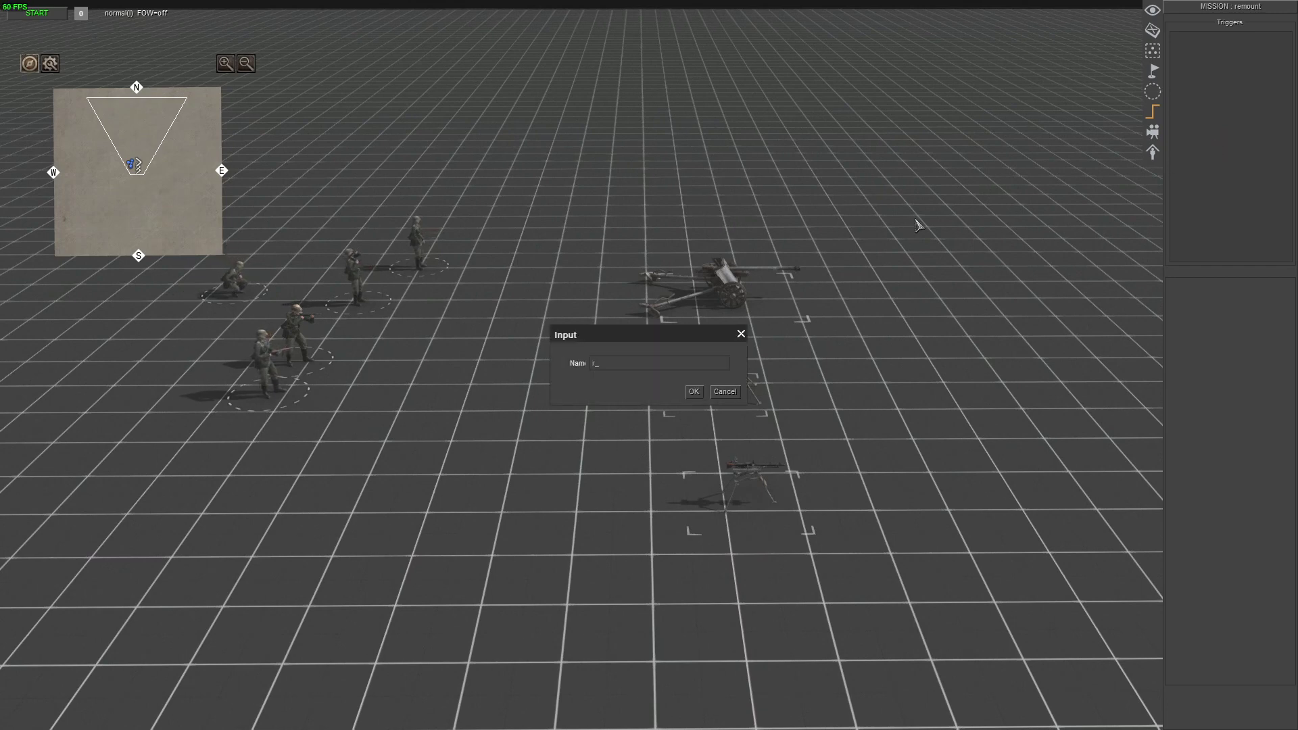
text(emount1)
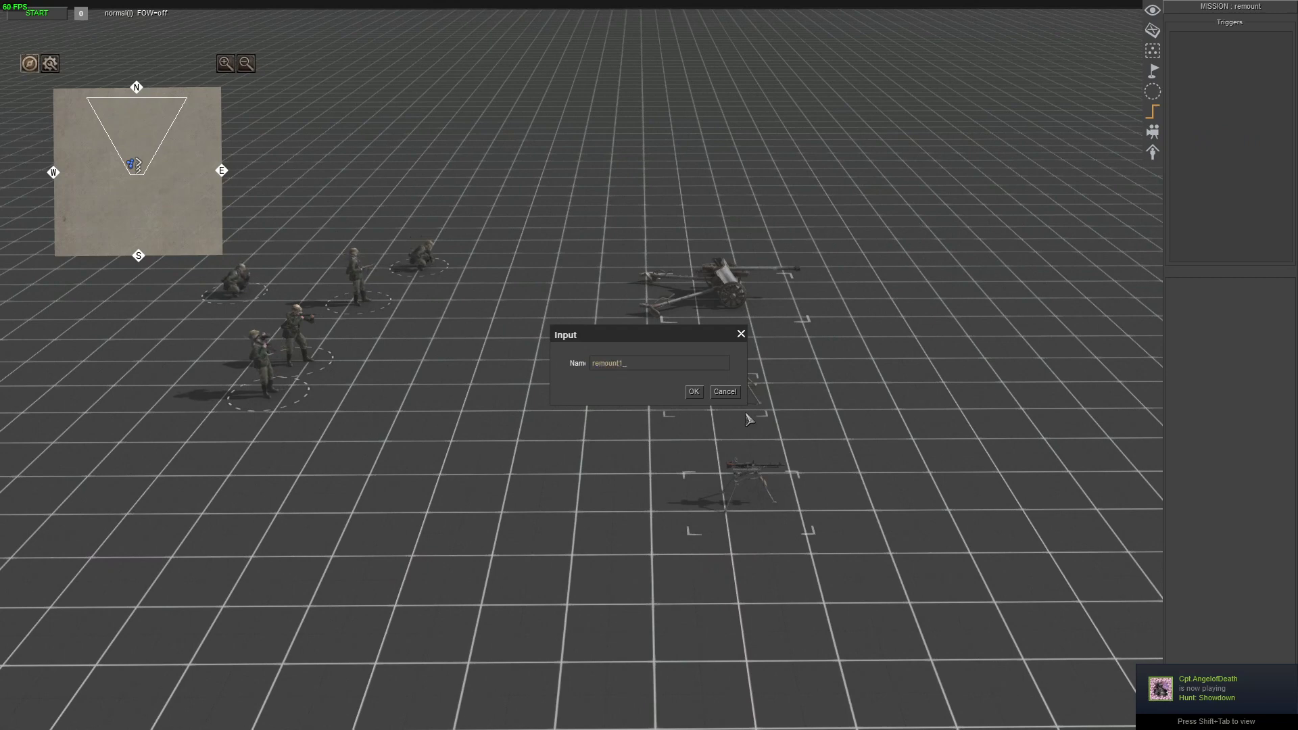
key(Return)
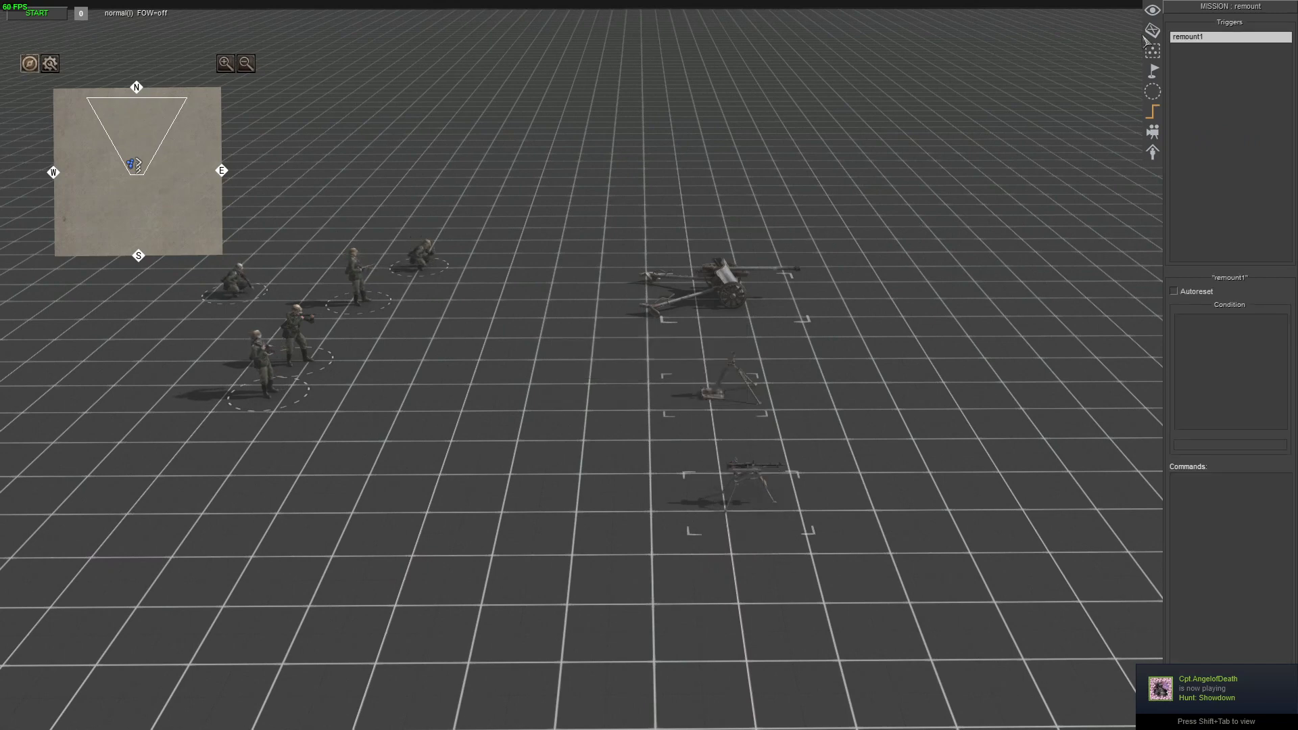
- Move the Lafette MG 34 slightly, to position about -11.3, -23.7, and tag it "remount1"
click(1153, 32)
click(755, 483)
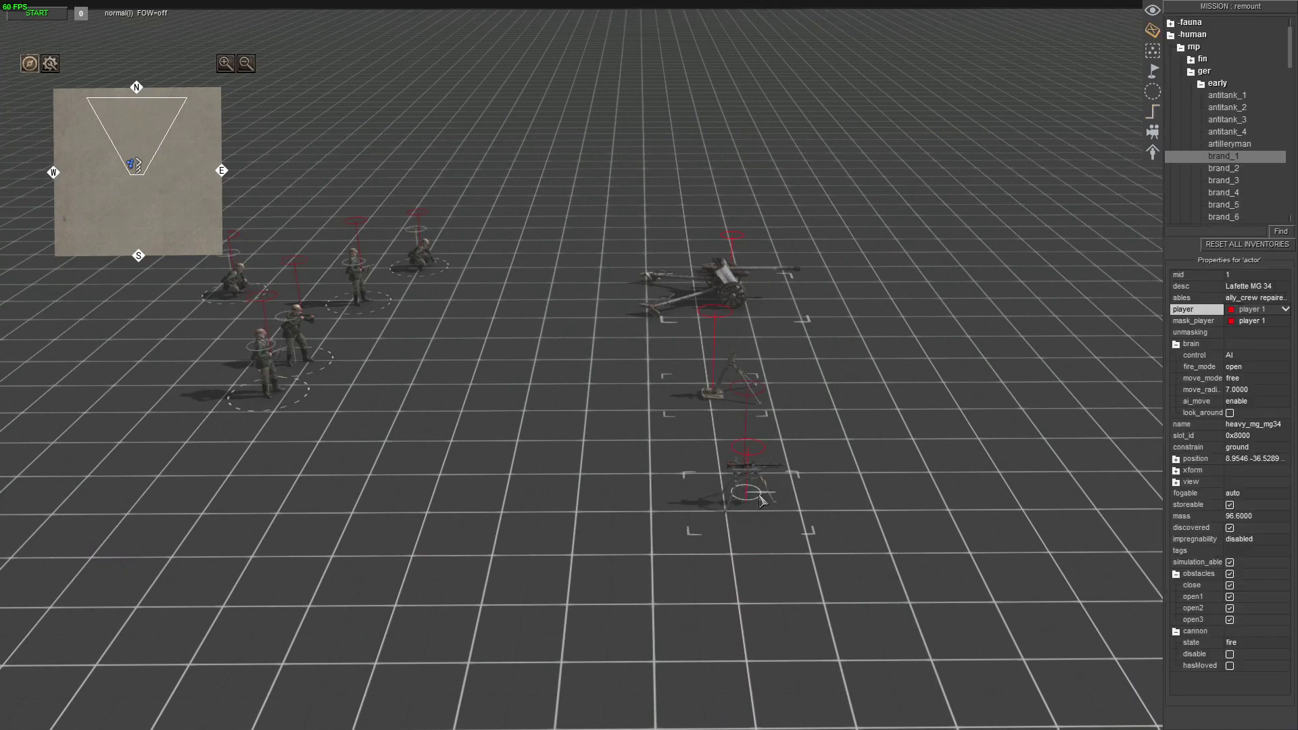
drag(757, 497, 713, 515)
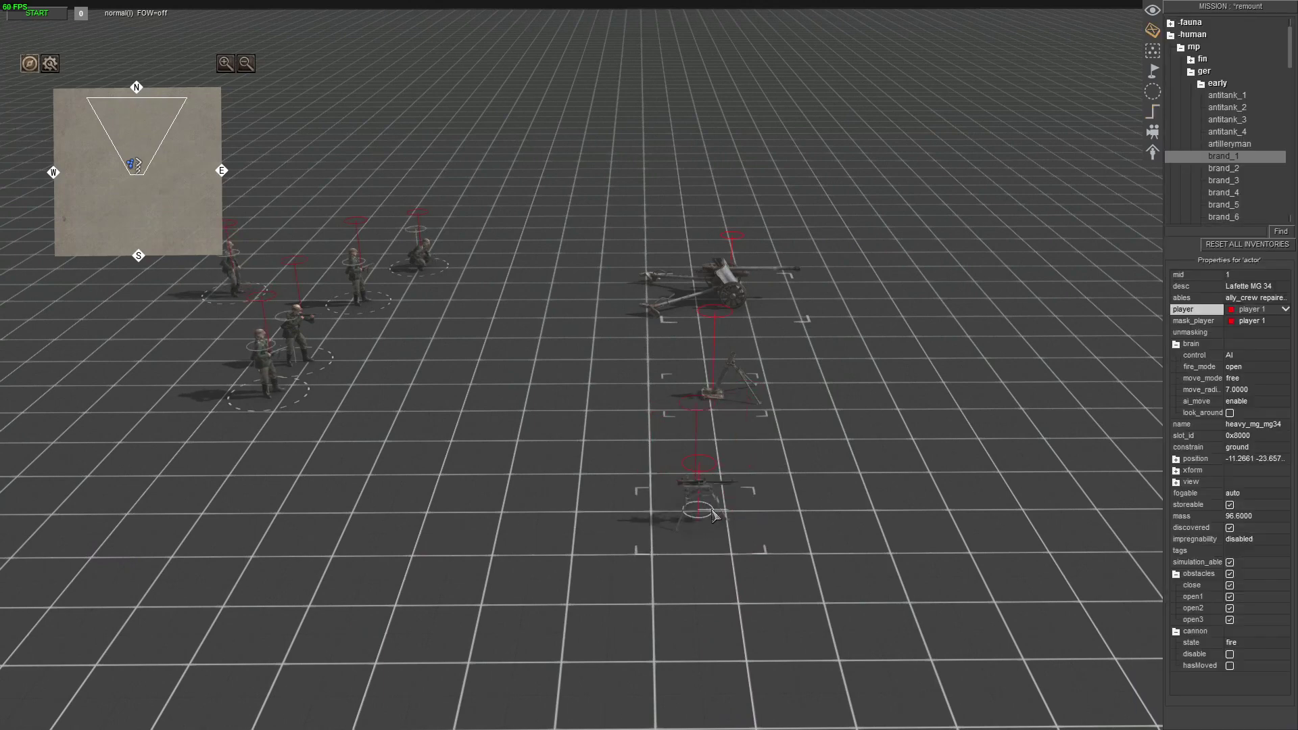
key(t)
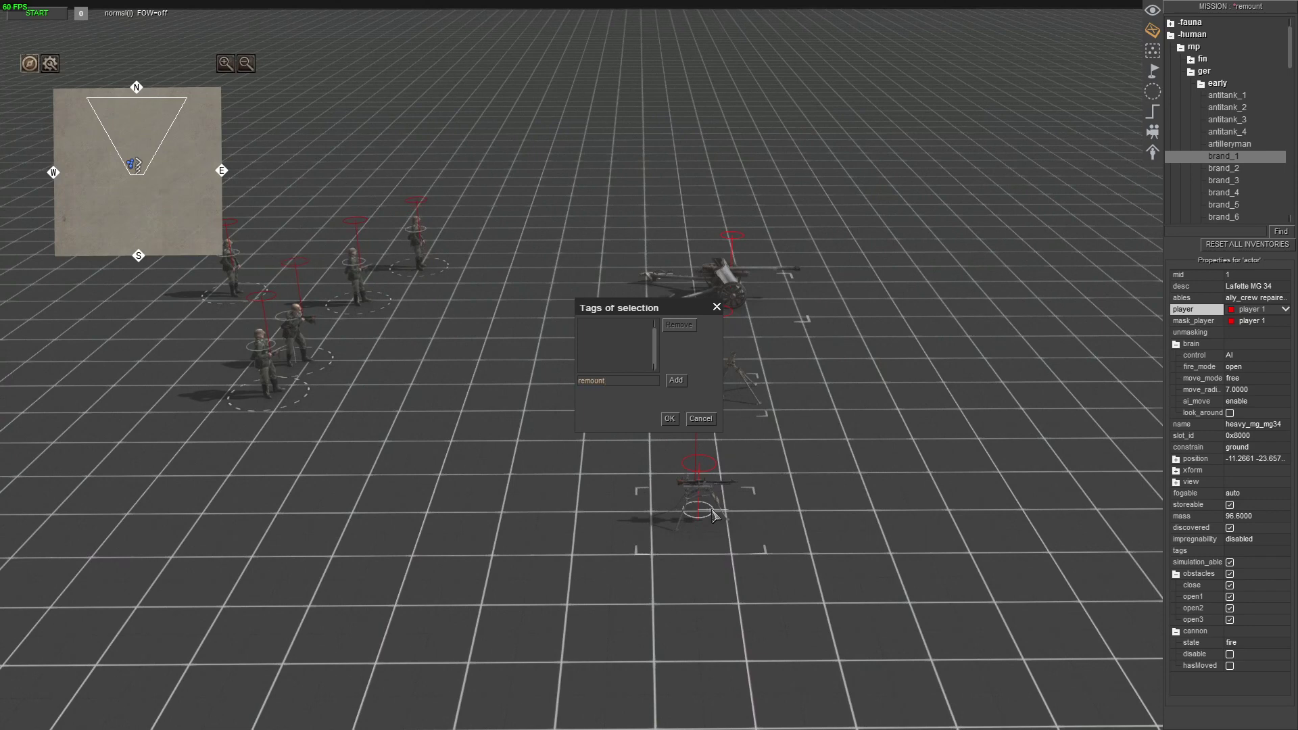
click(675, 382)
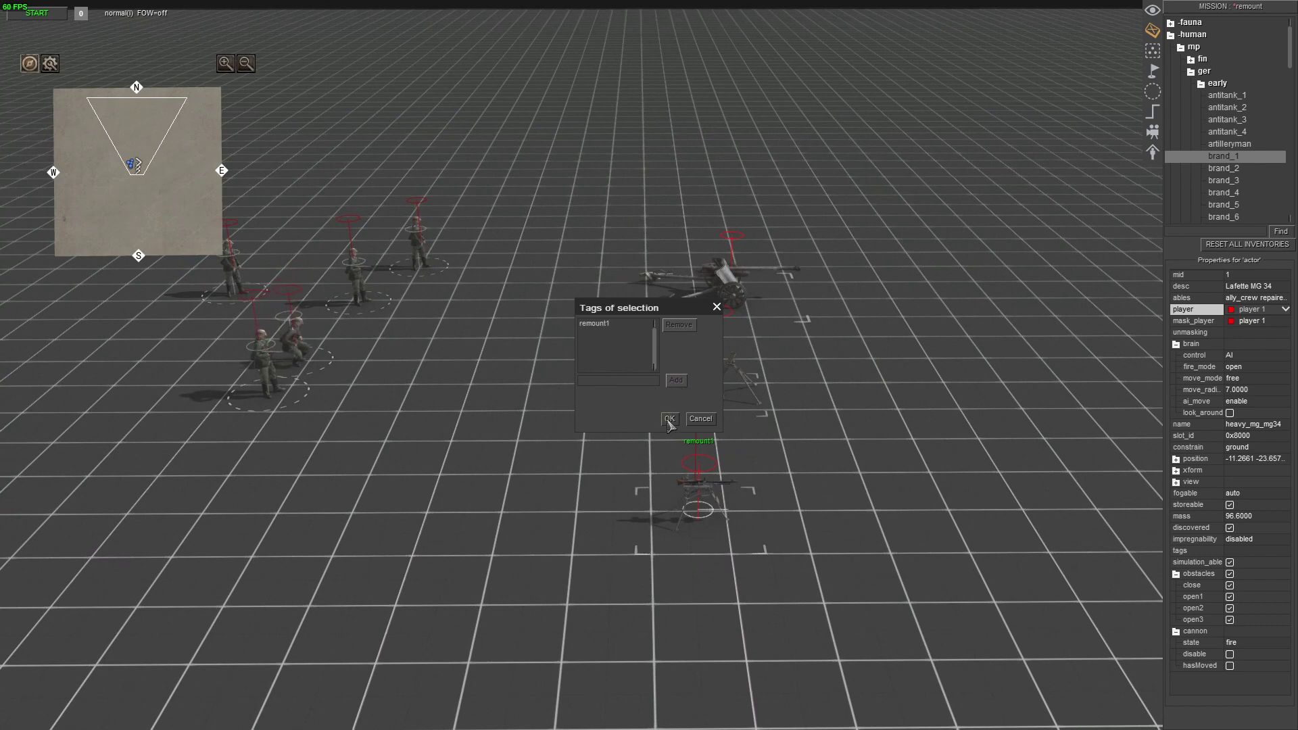
click(670, 419)
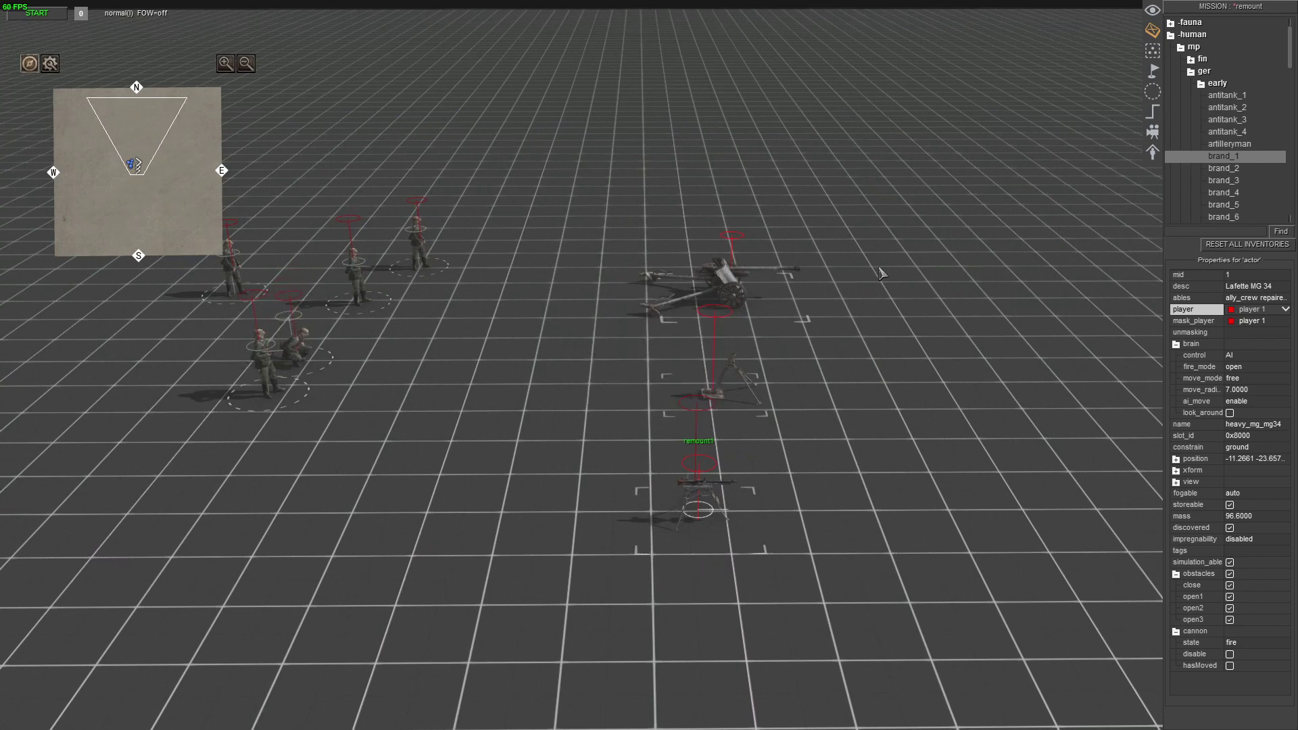
- Add a see_actors condition to the remount1 trigger
click(1153, 113)
right_click(1208, 128)
click(1184, 42)
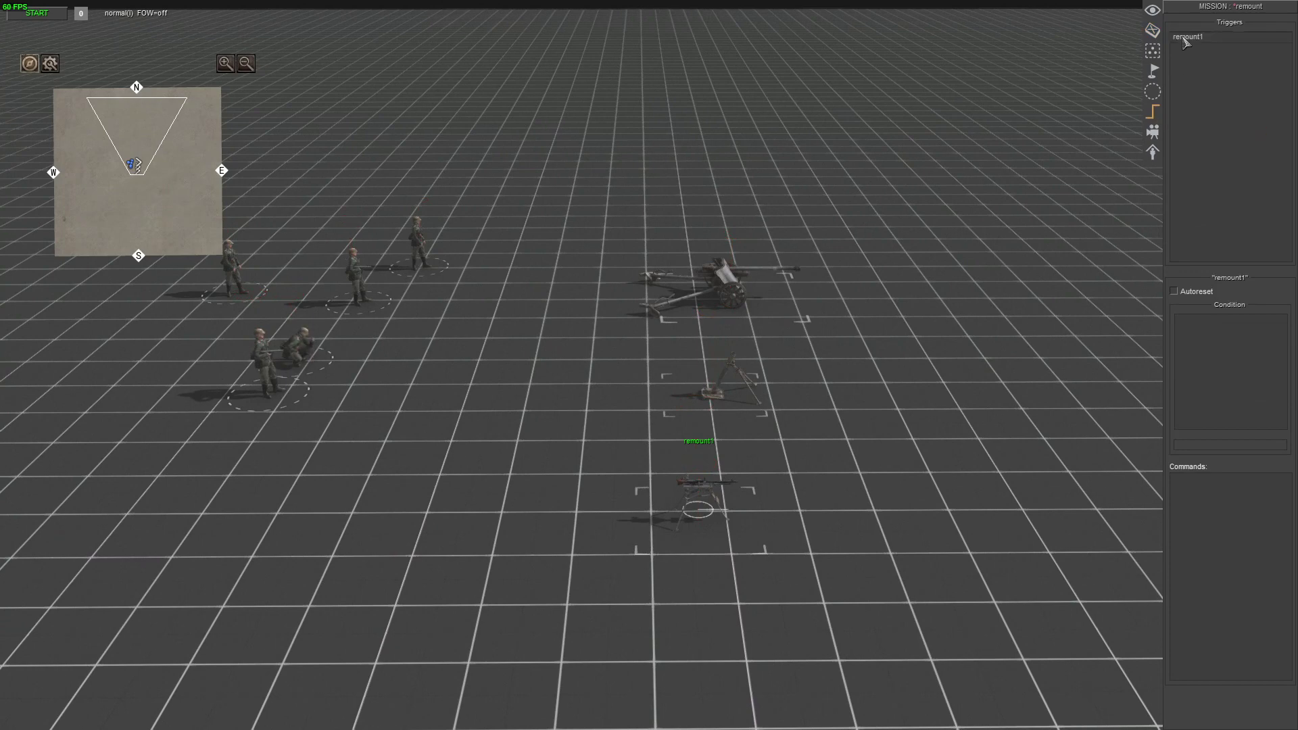
right_click(1207, 345)
click(1228, 504)
- Set the source of the see_actors condition's selector to advanced and add a group to it
double_click(1200, 326)
click(686, 281)
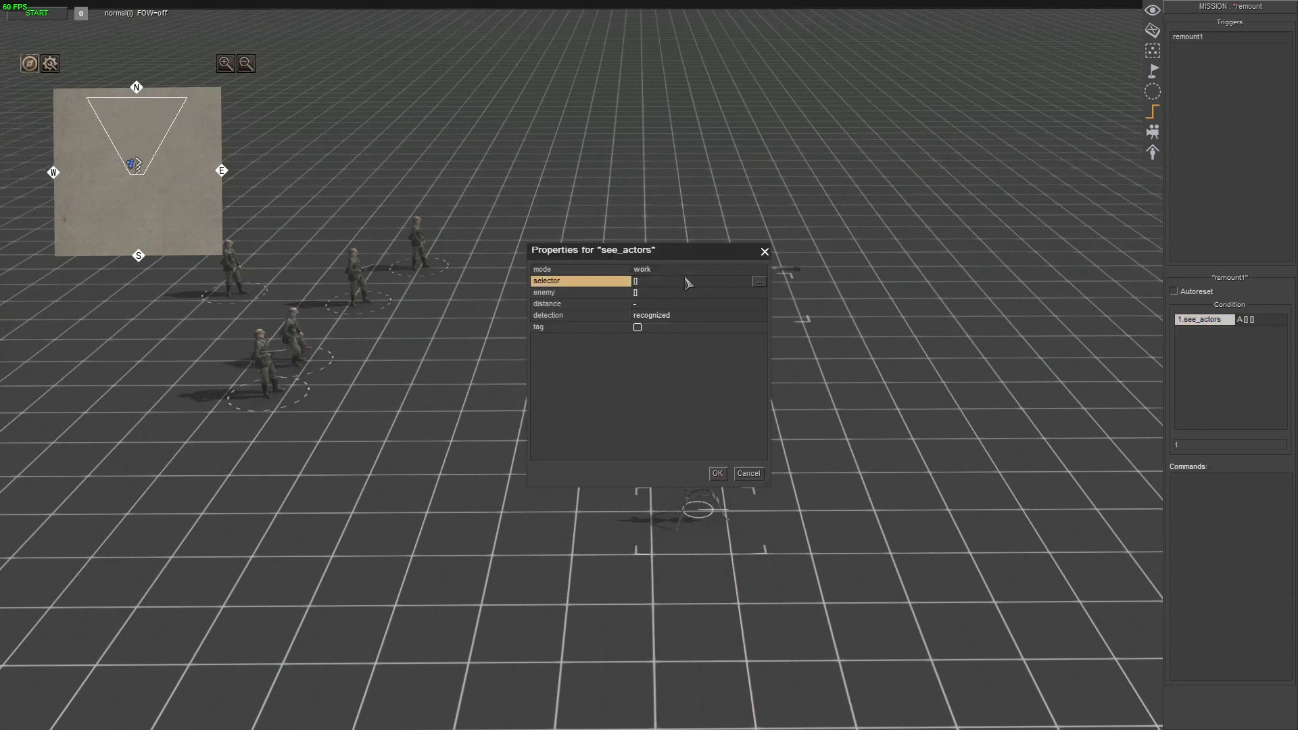
click(759, 282)
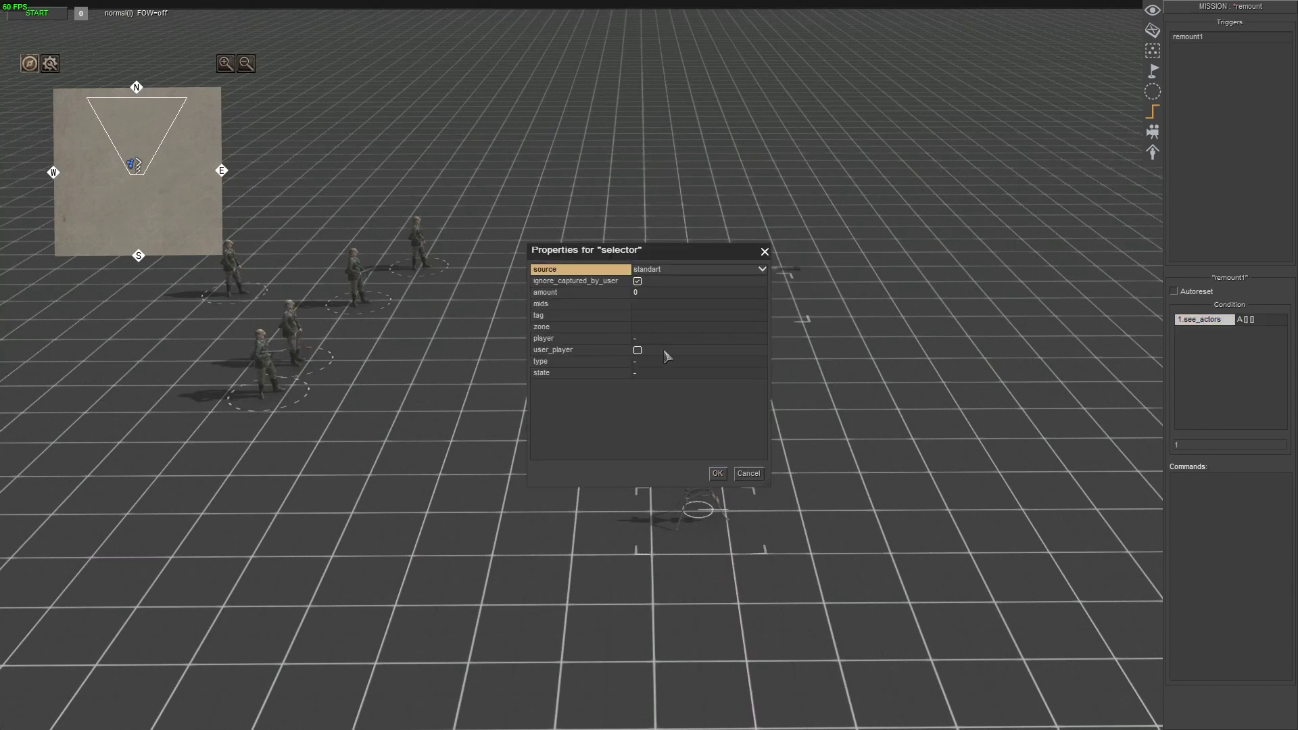
click(674, 270)
click(673, 295)
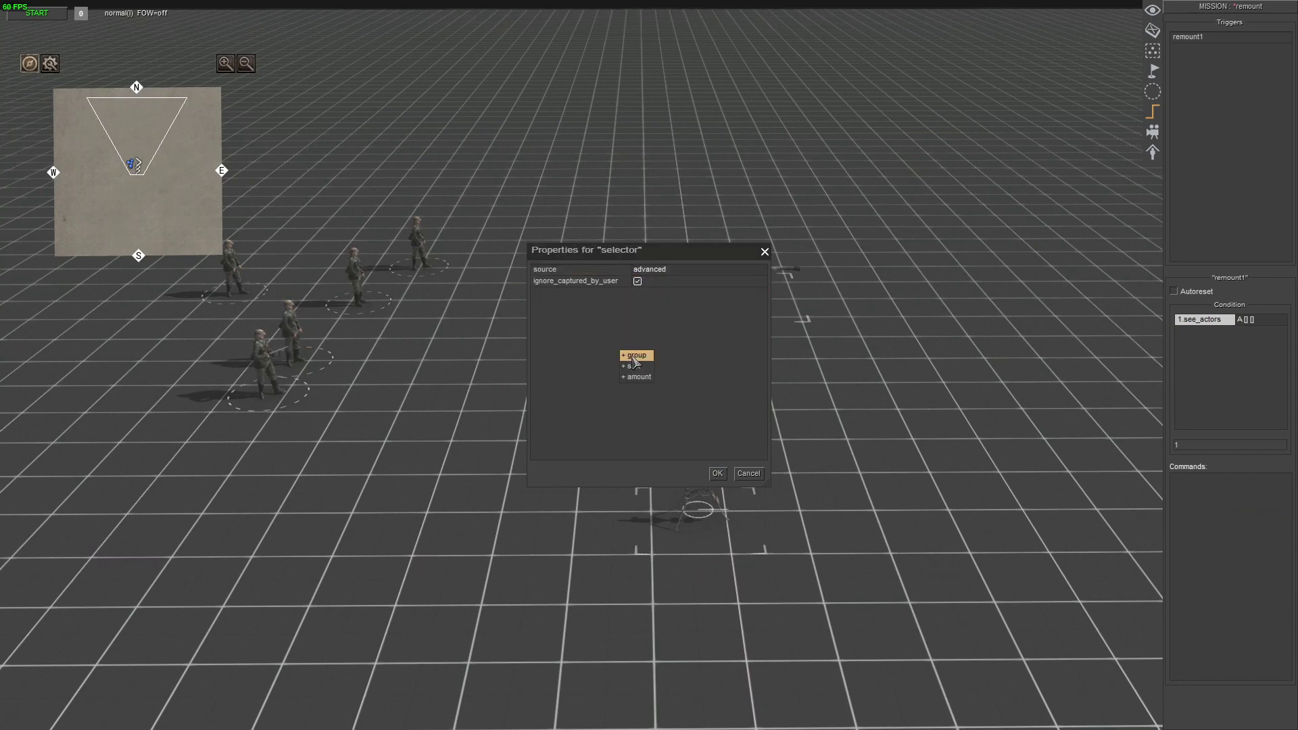
click(556, 306)
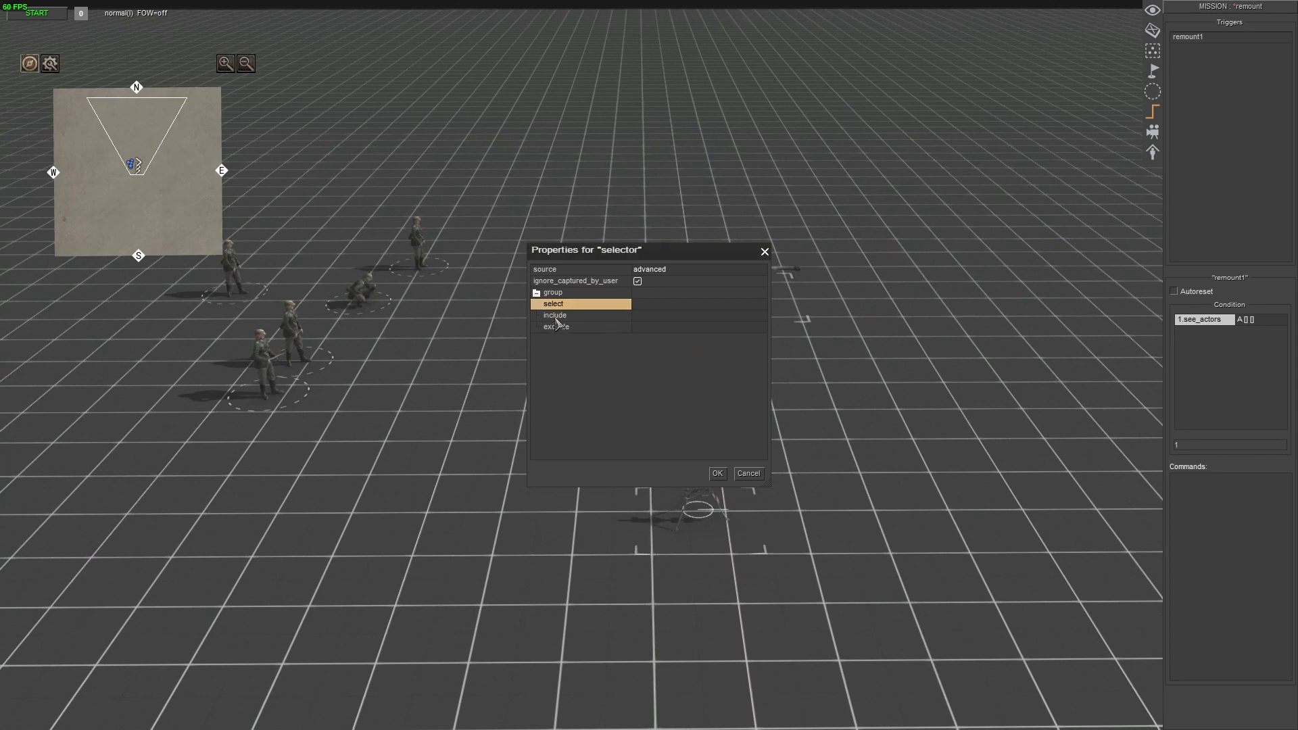
- Make the selector's group include player 1 and the prop human
click(556, 318)
click(578, 354)
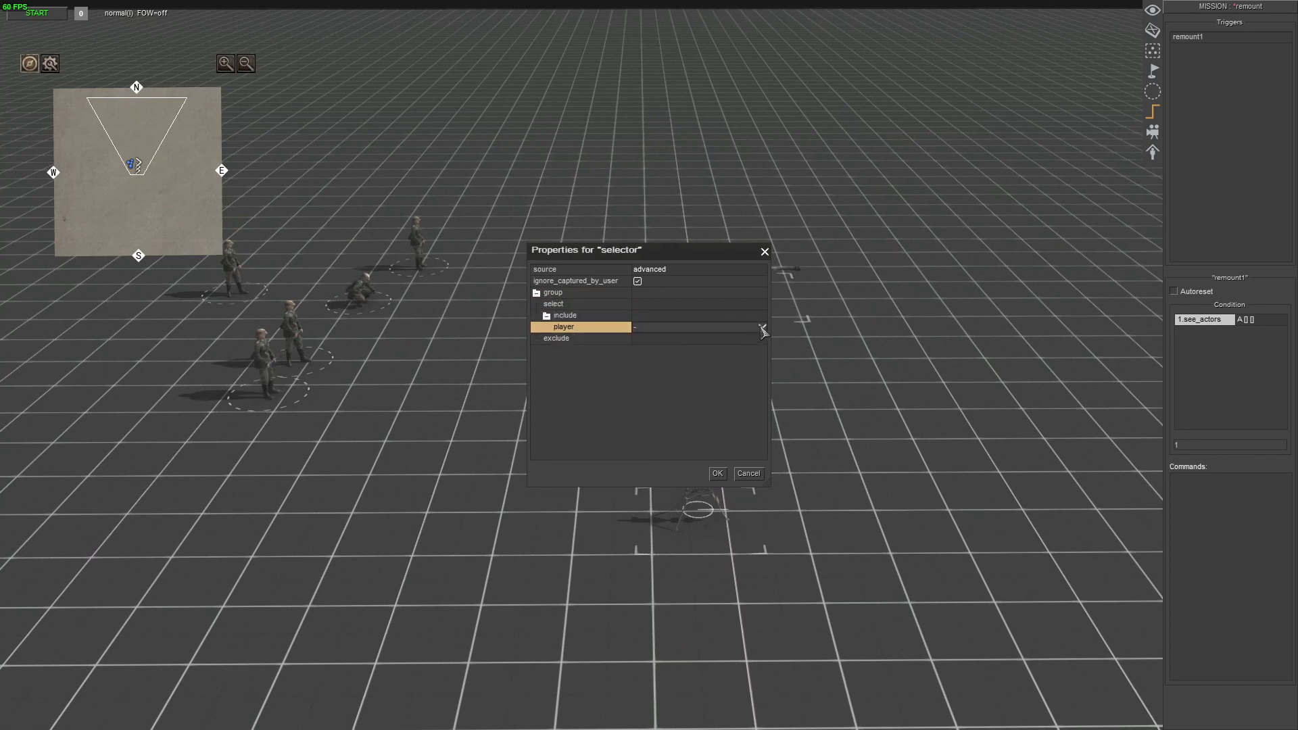
click(762, 329)
click(666, 366)
click(572, 317)
click(596, 375)
click(762, 339)
click(653, 351)
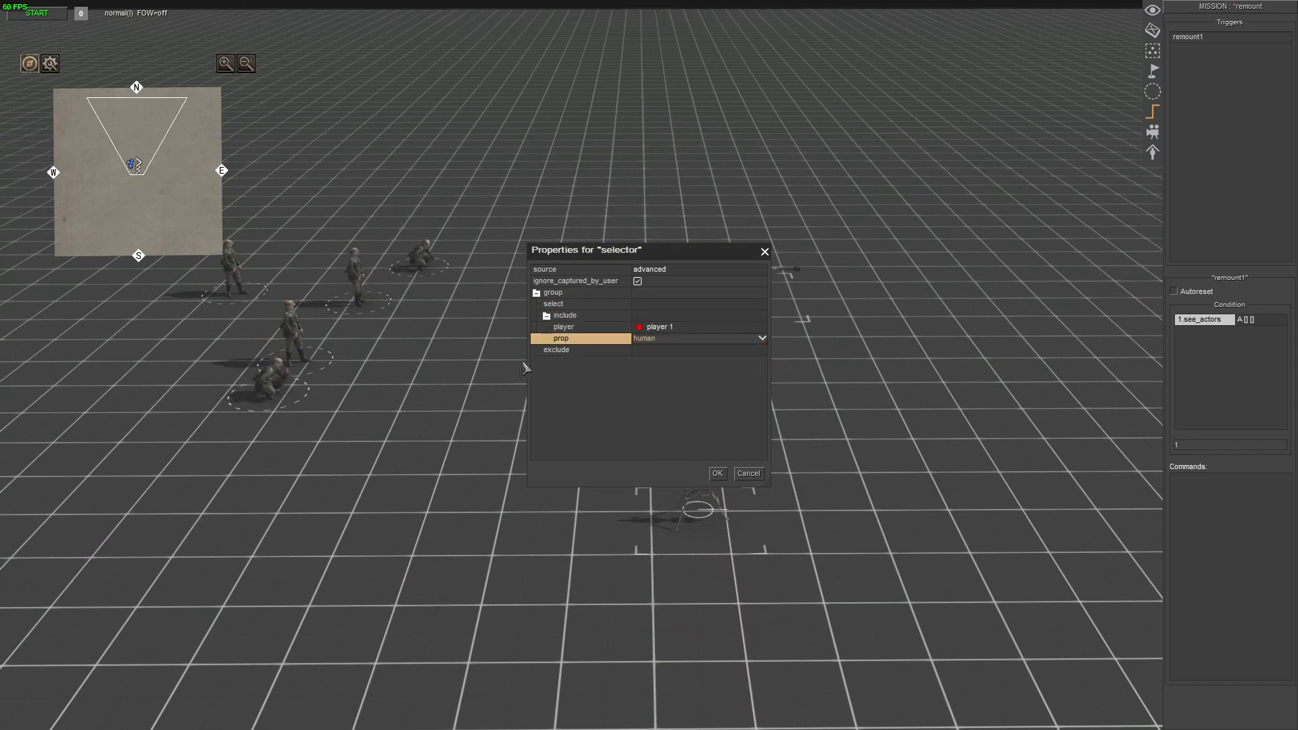
- Exclude actors in the dead and inactive states from the selector's group
click(562, 352)
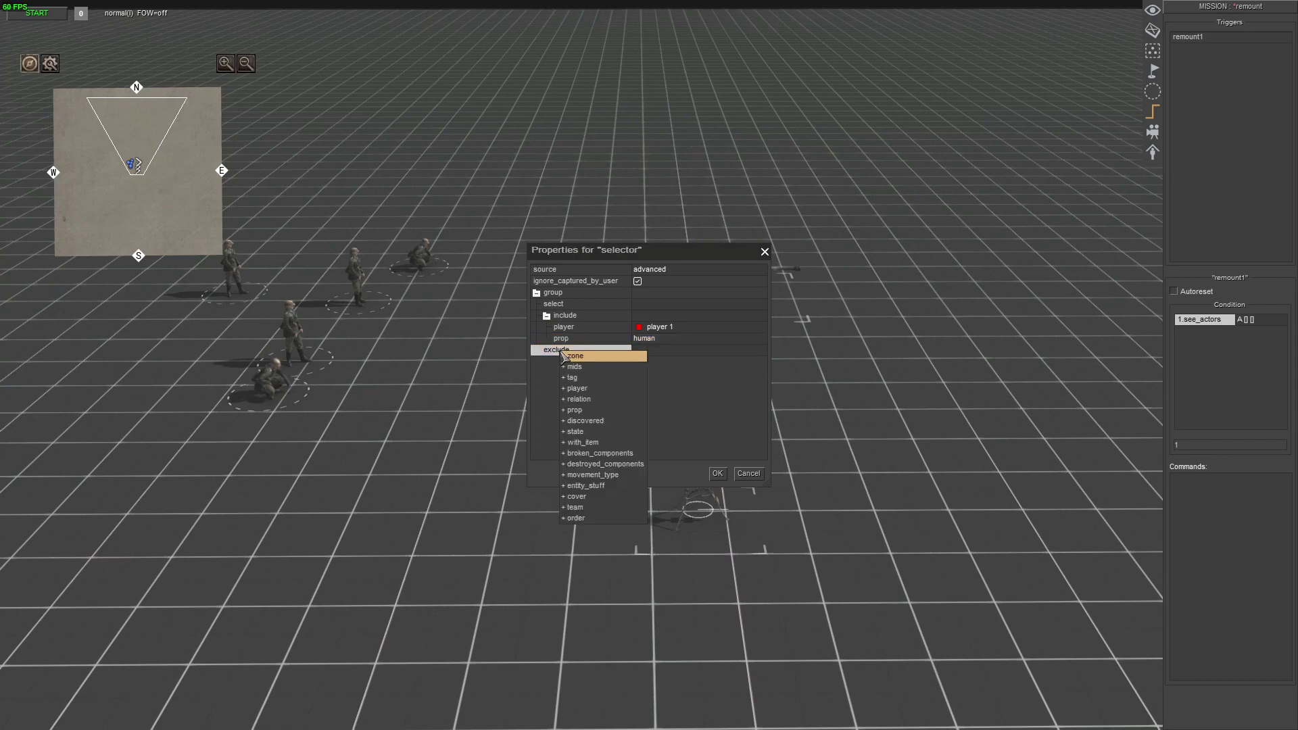
click(575, 432)
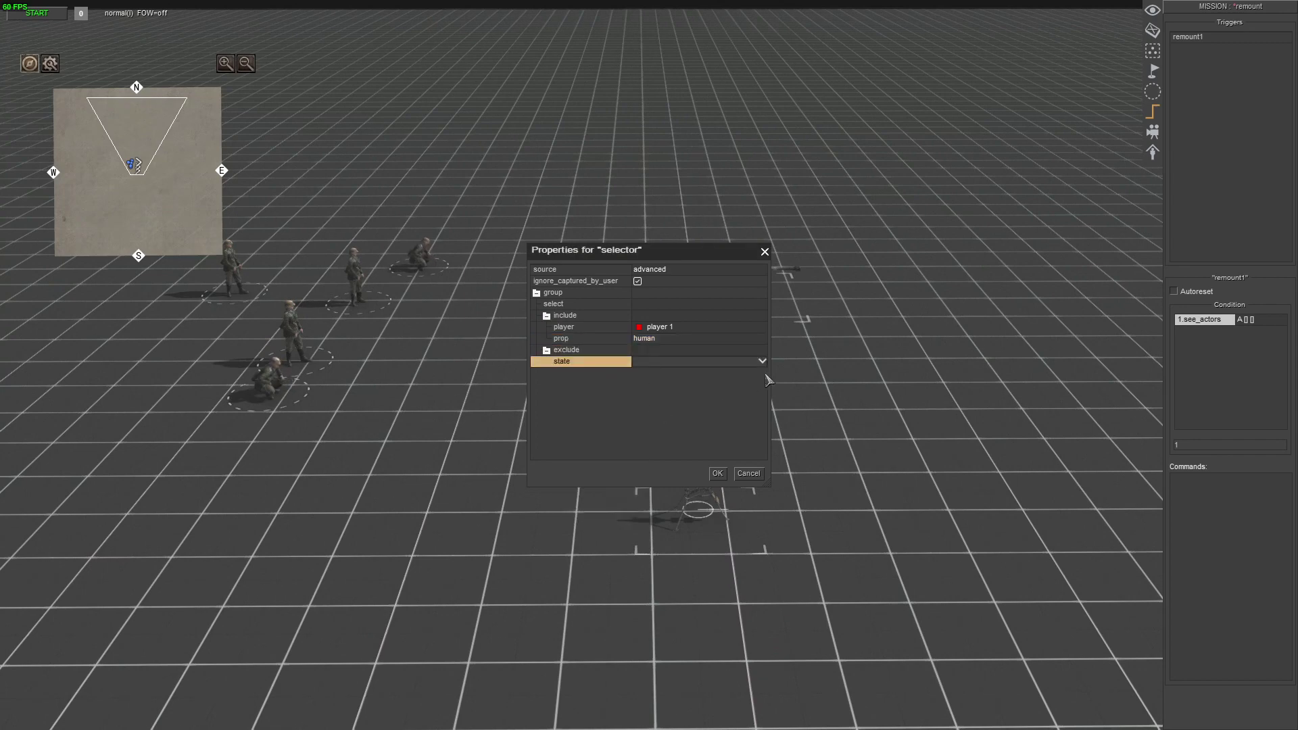
click(762, 365)
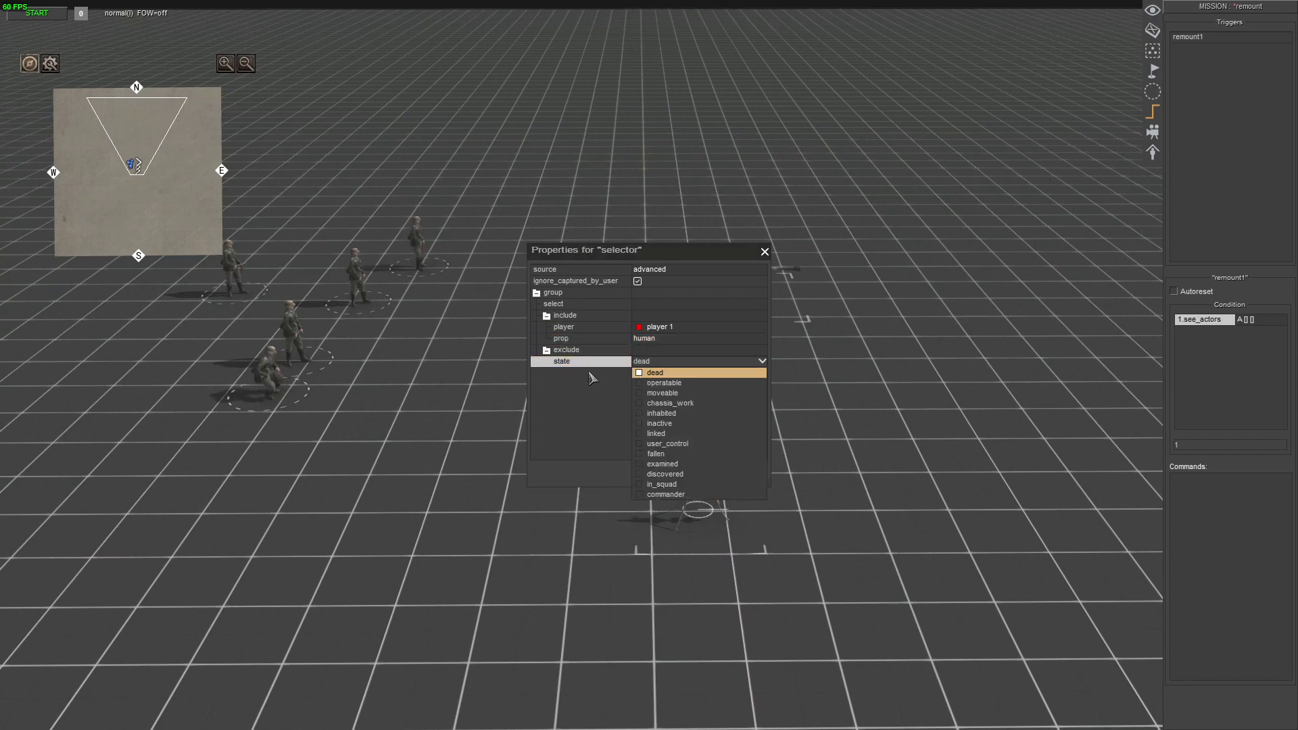
click(571, 358)
click(566, 350)
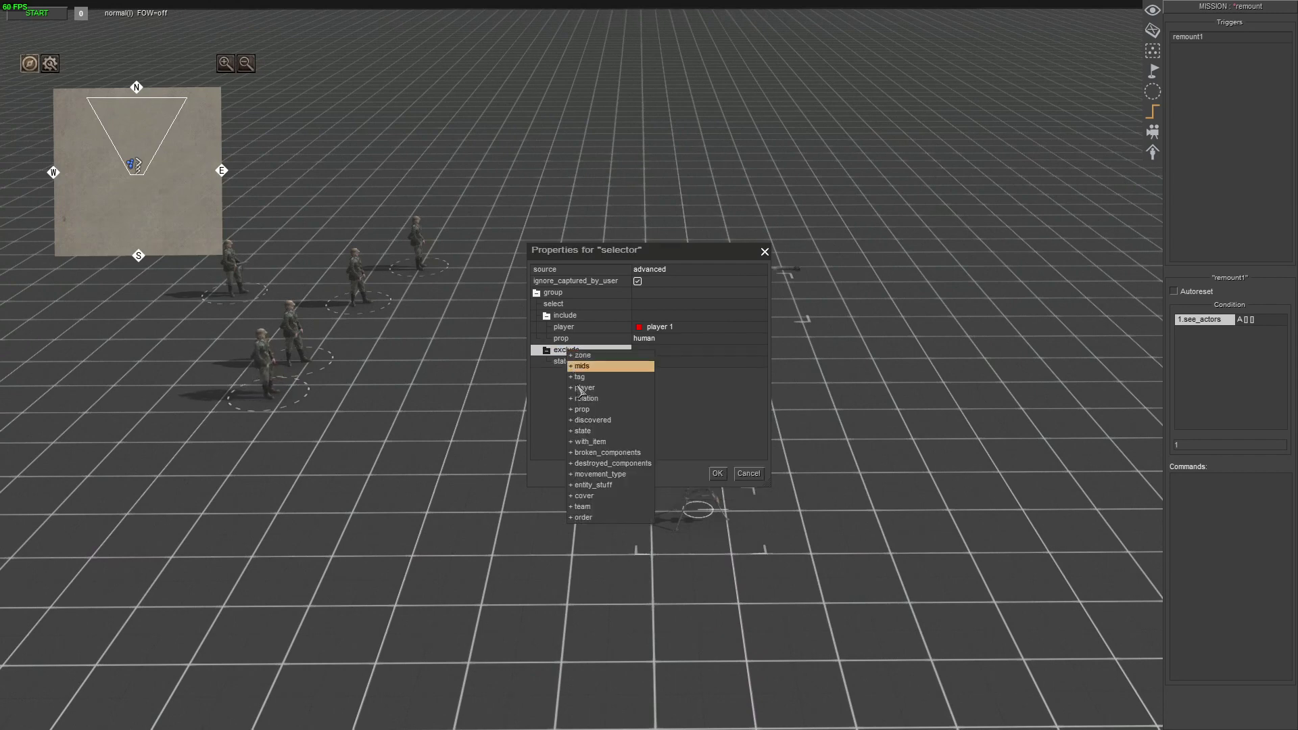
click(588, 431)
click(762, 374)
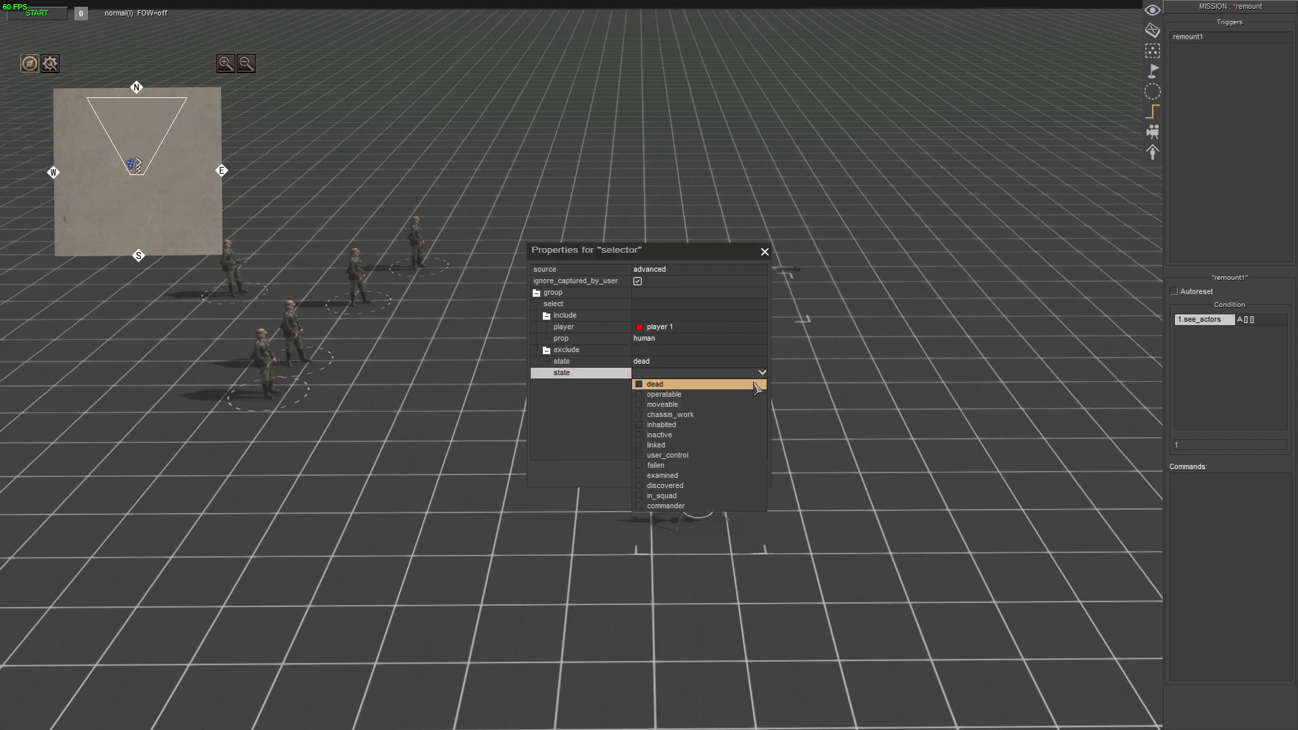
click(639, 436)
click(580, 419)
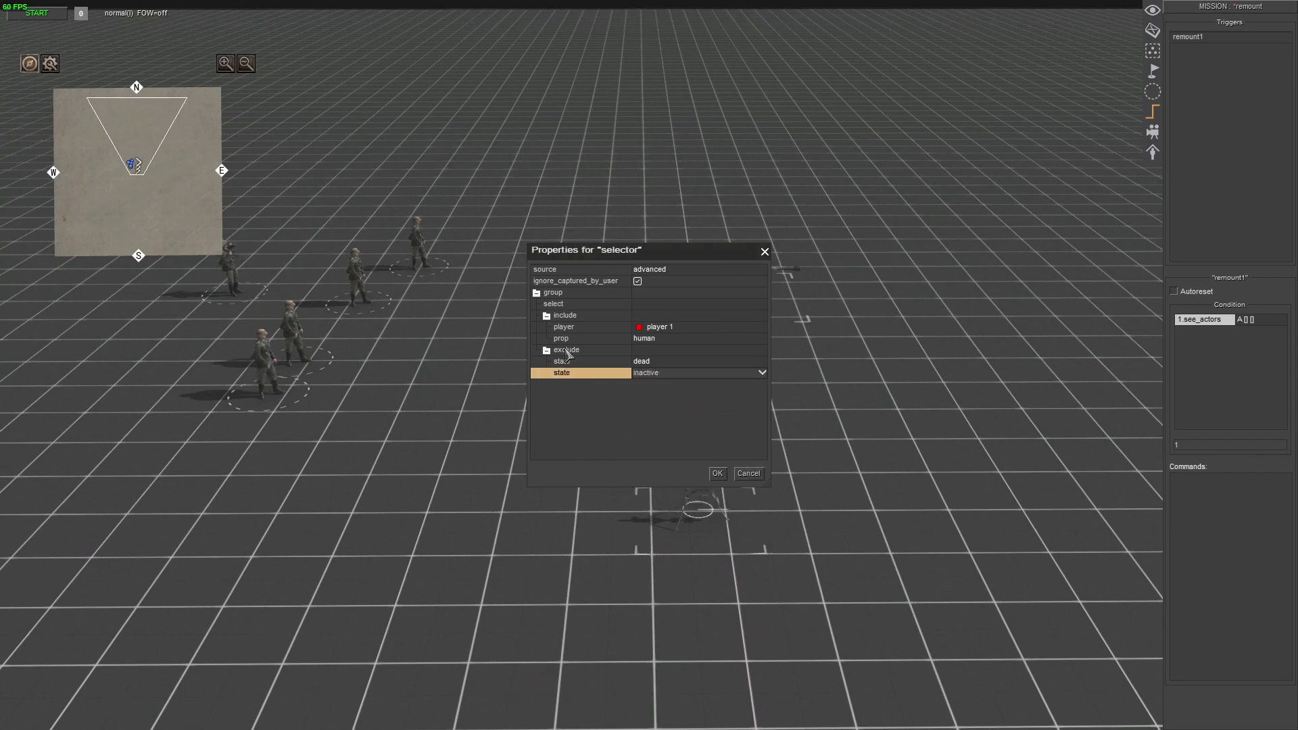
- Exclude the linked state from the group too and accept the selector
click(568, 353)
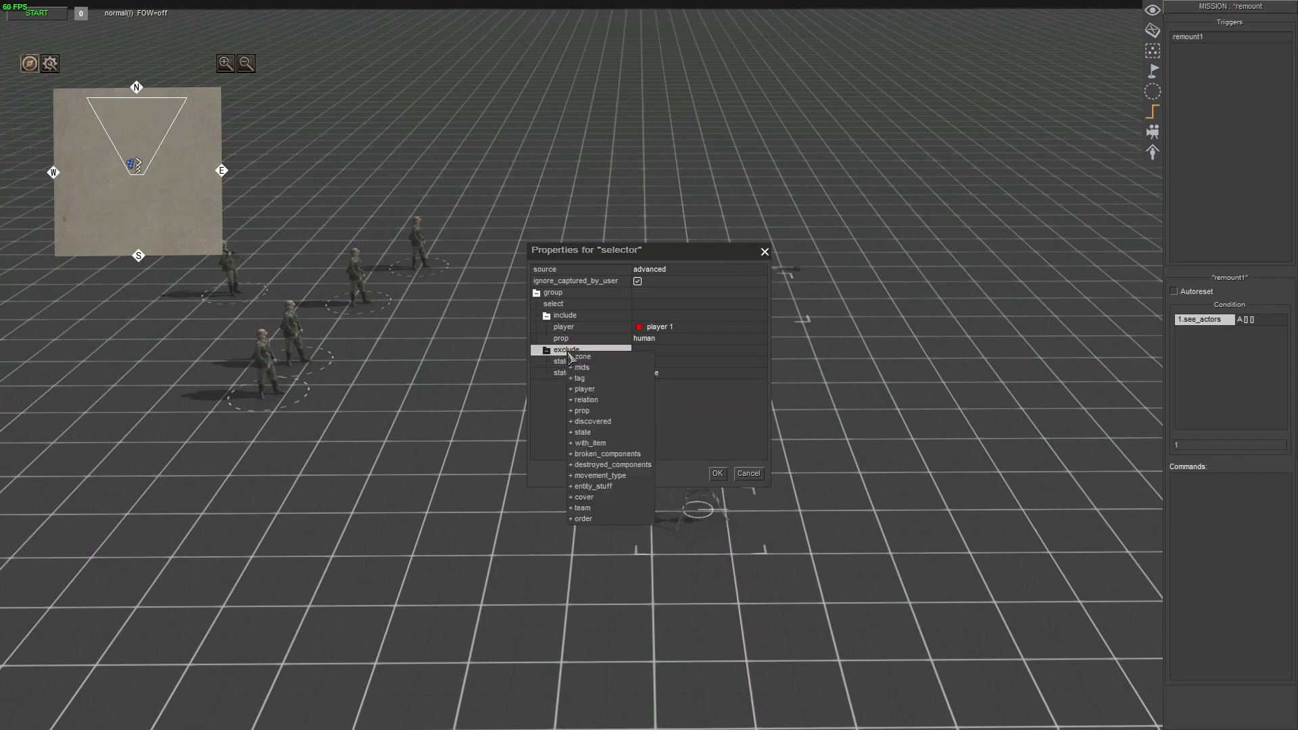
click(583, 432)
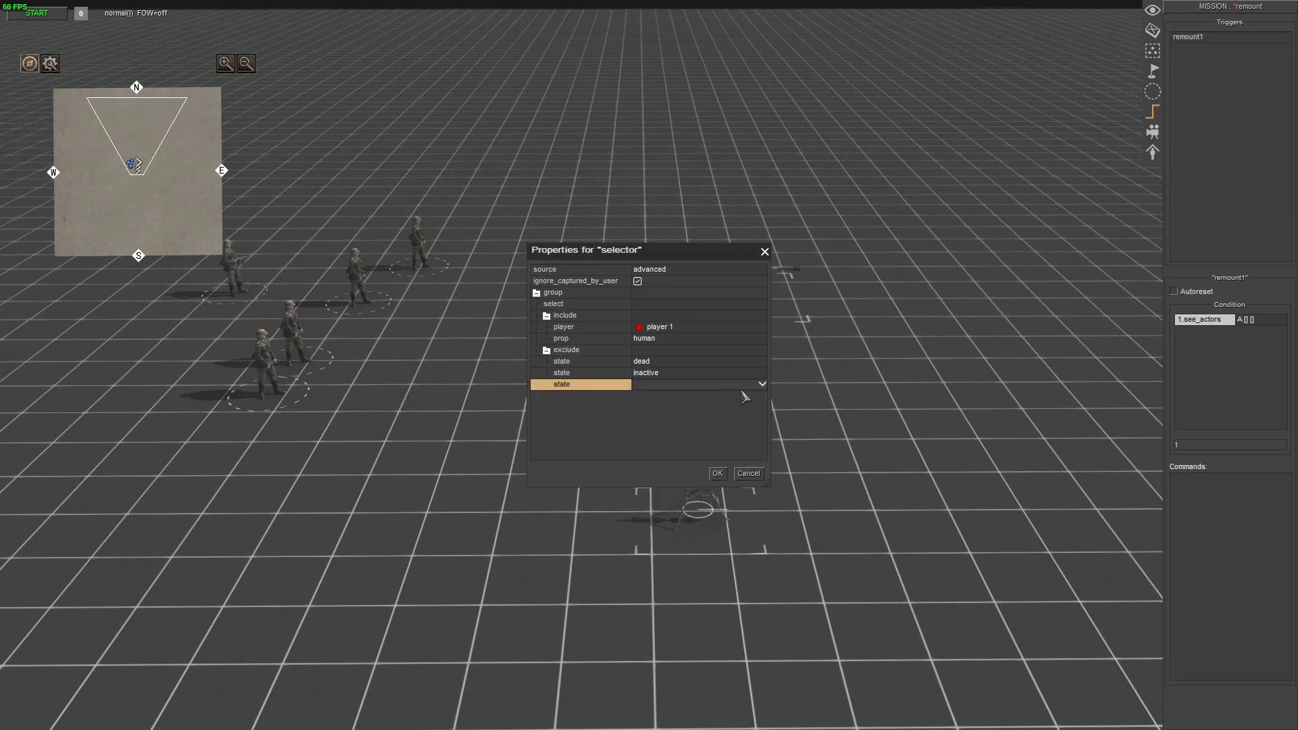
click(759, 386)
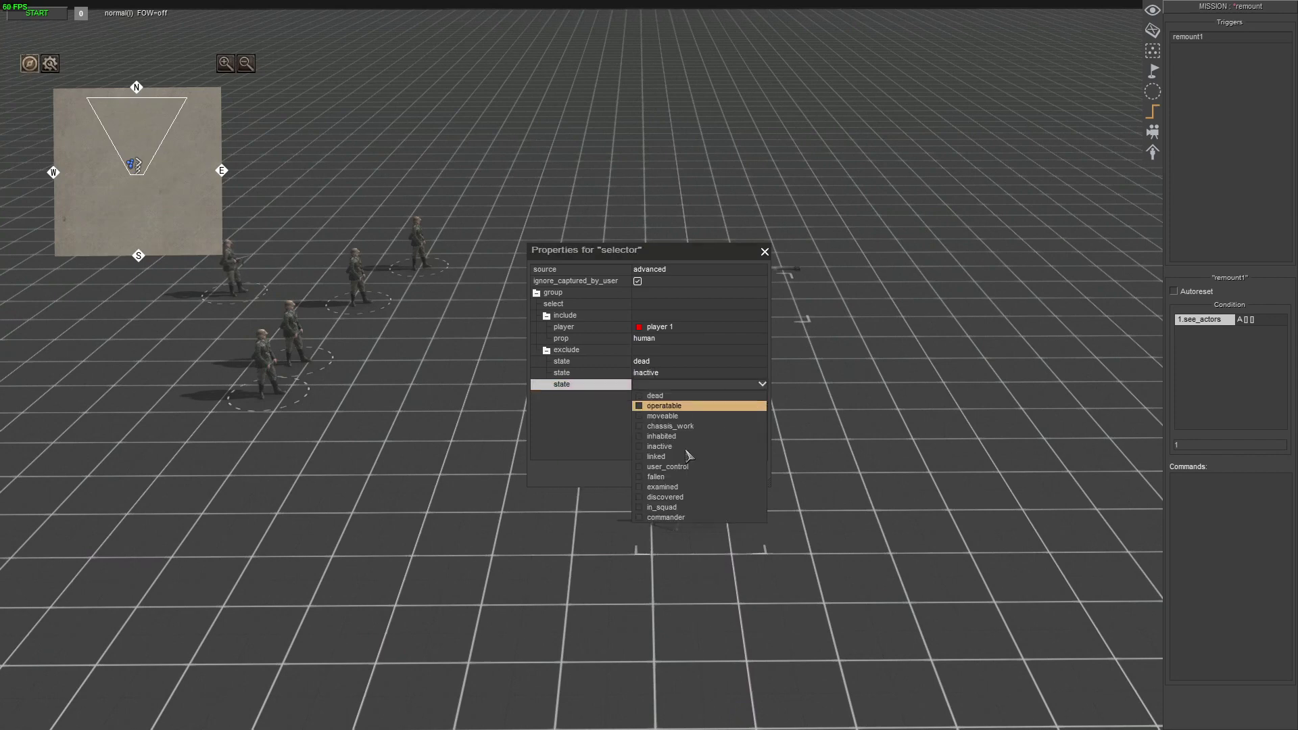
click(643, 458)
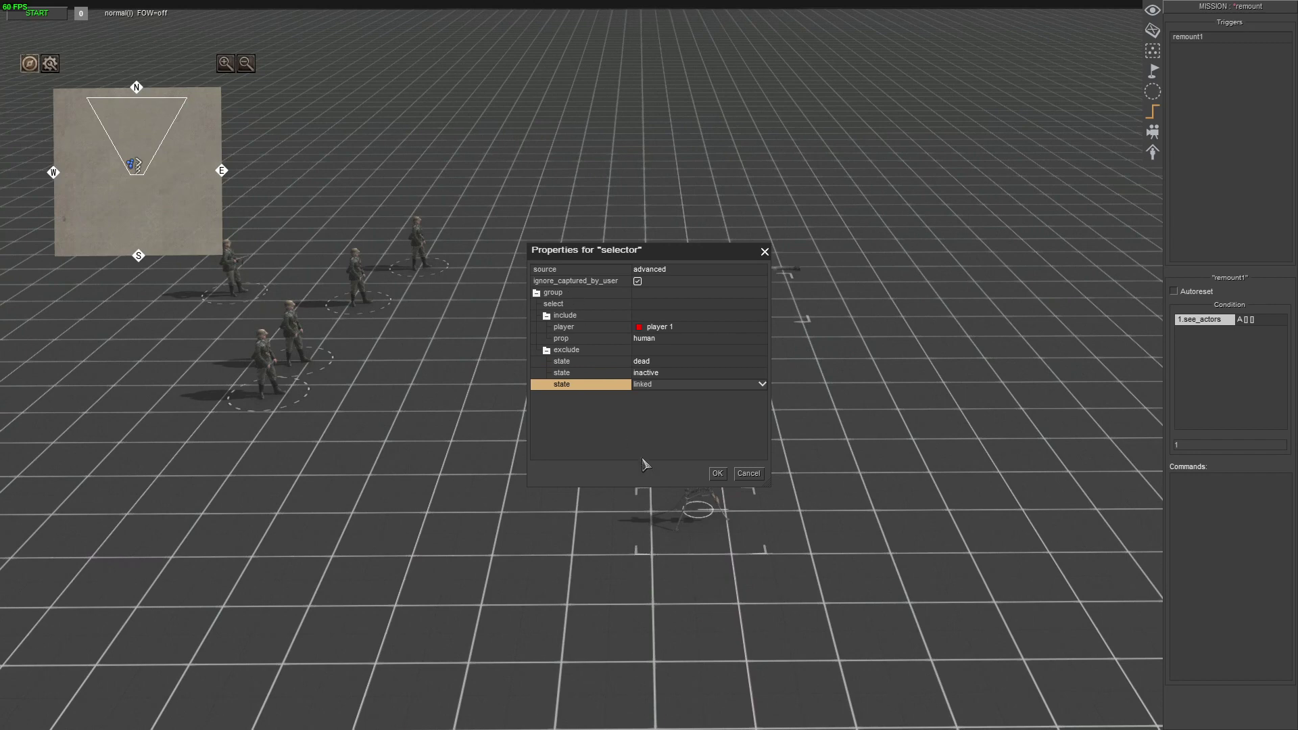
click(718, 476)
- Set the source of the condition's enemy selector to advanced and add a group to it
click(549, 297)
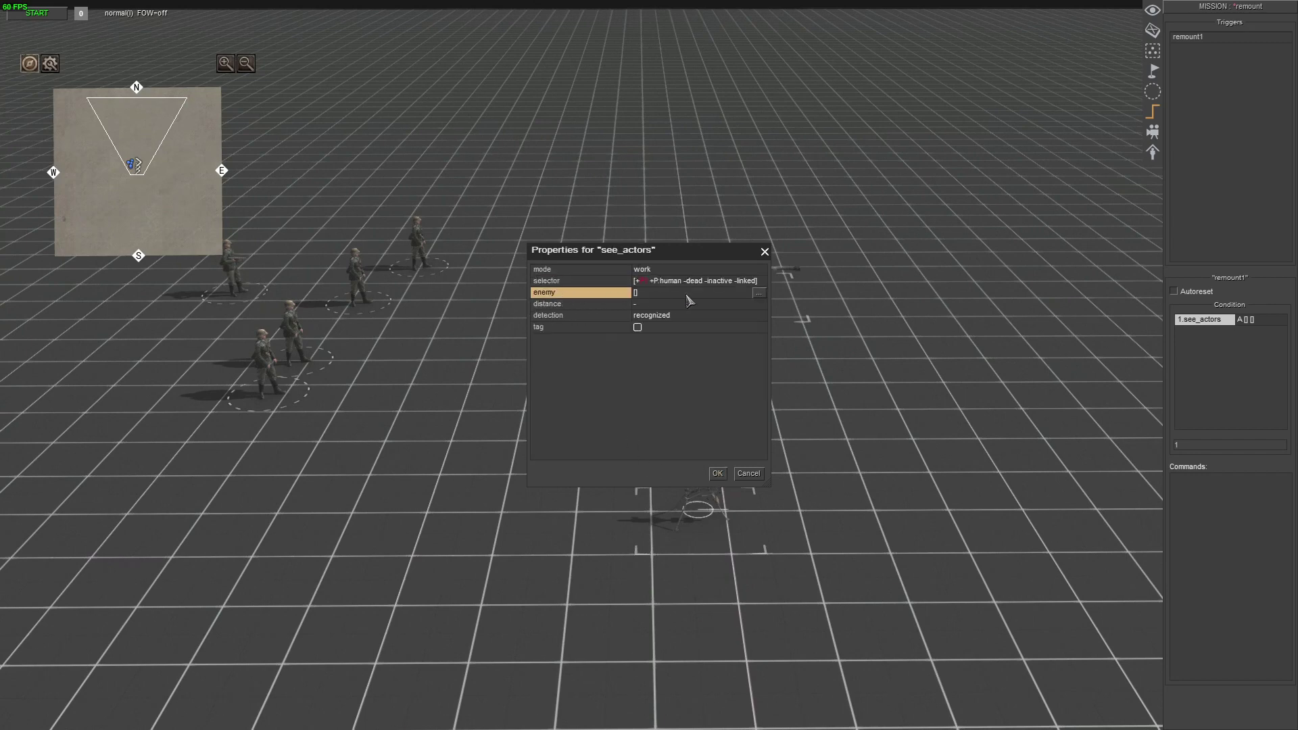
click(759, 295)
click(663, 270)
click(670, 291)
right_click(601, 316)
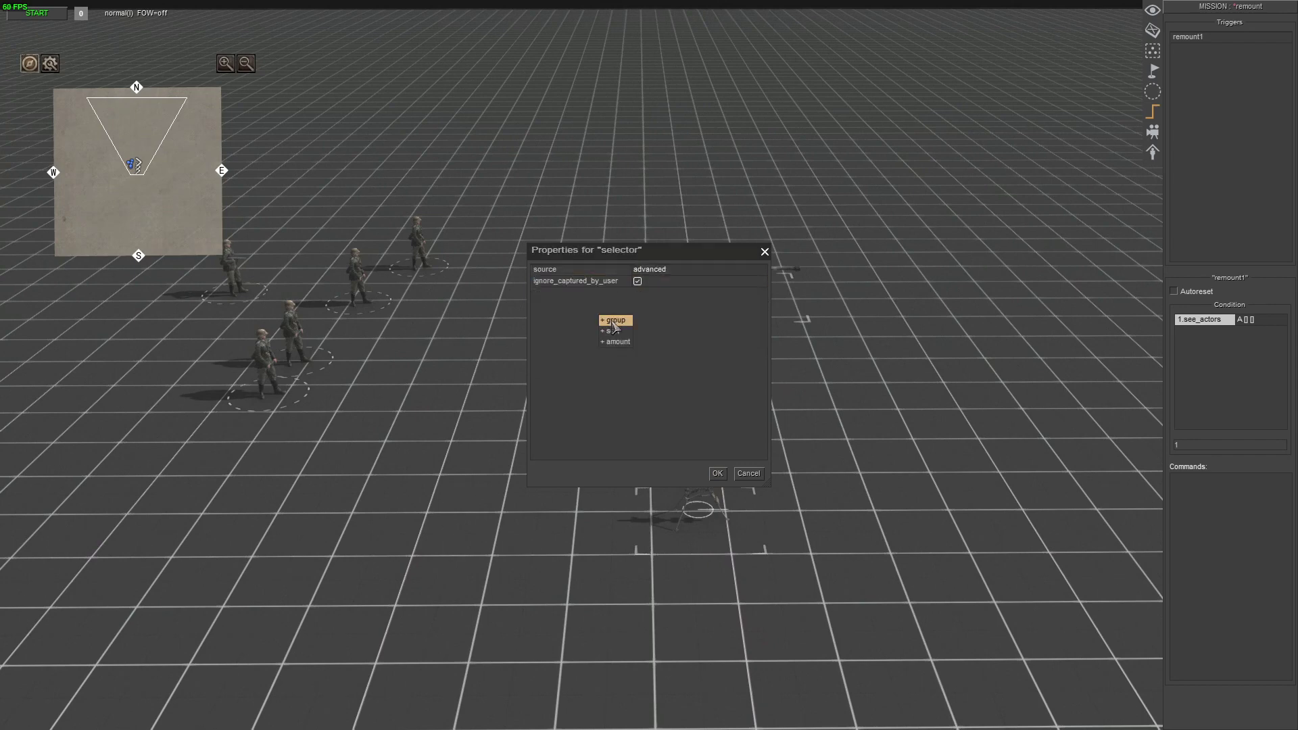
click(614, 321)
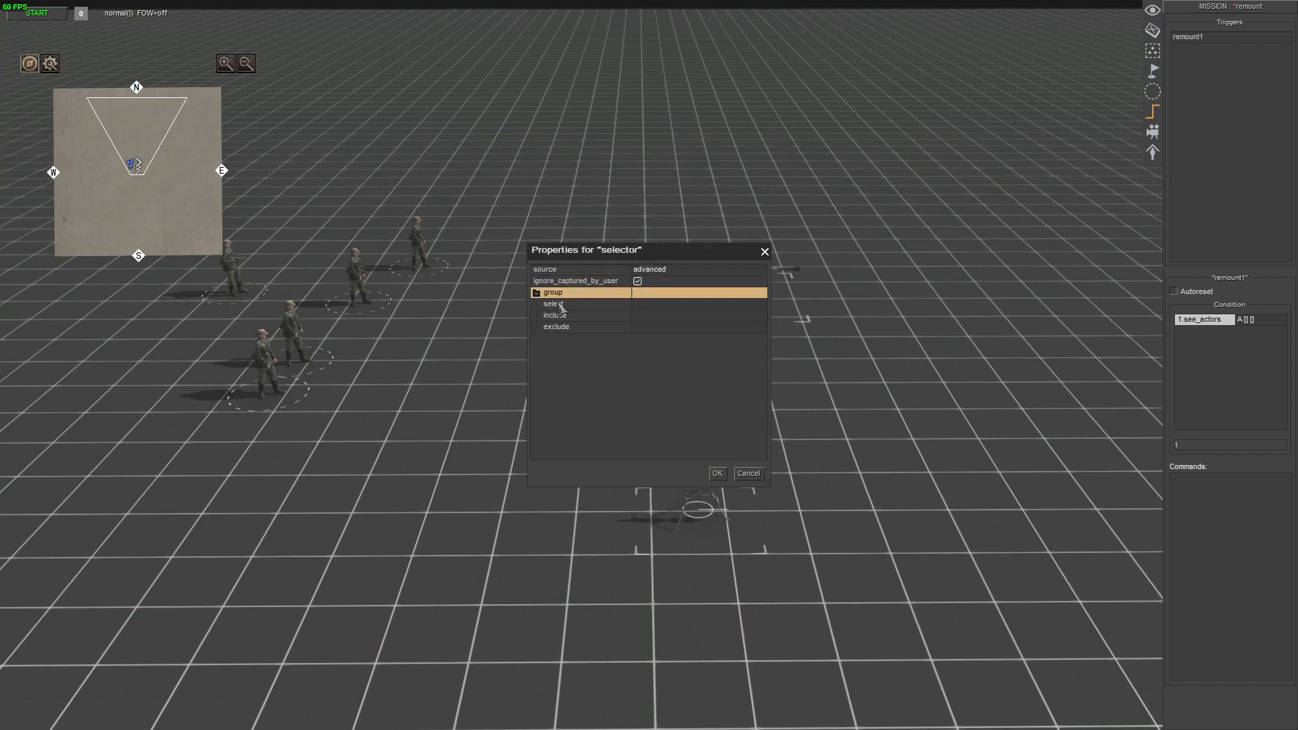
- Make the enemy selector's group select the tag remount1
right_click(560, 309)
click(580, 324)
click(762, 318)
click(659, 336)
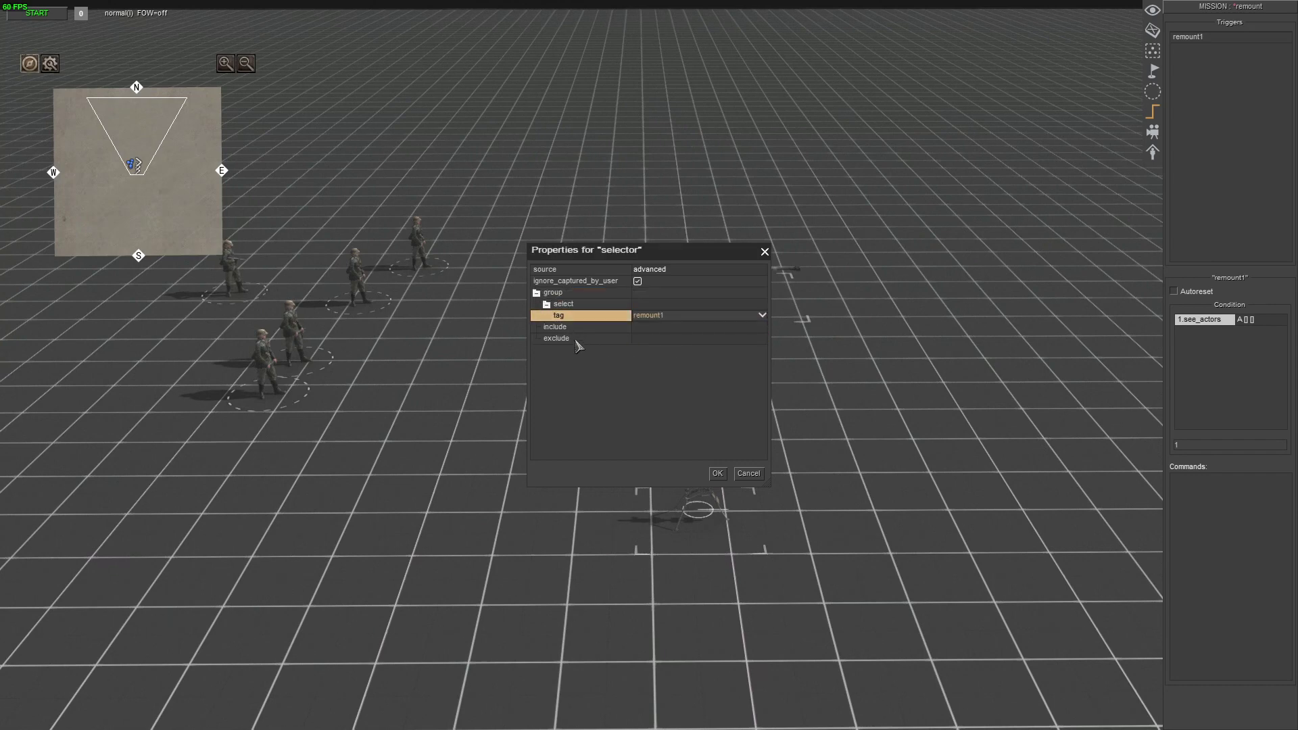
- Exclude broken_components with the value * from the enemy selector's group
right_click(575, 340)
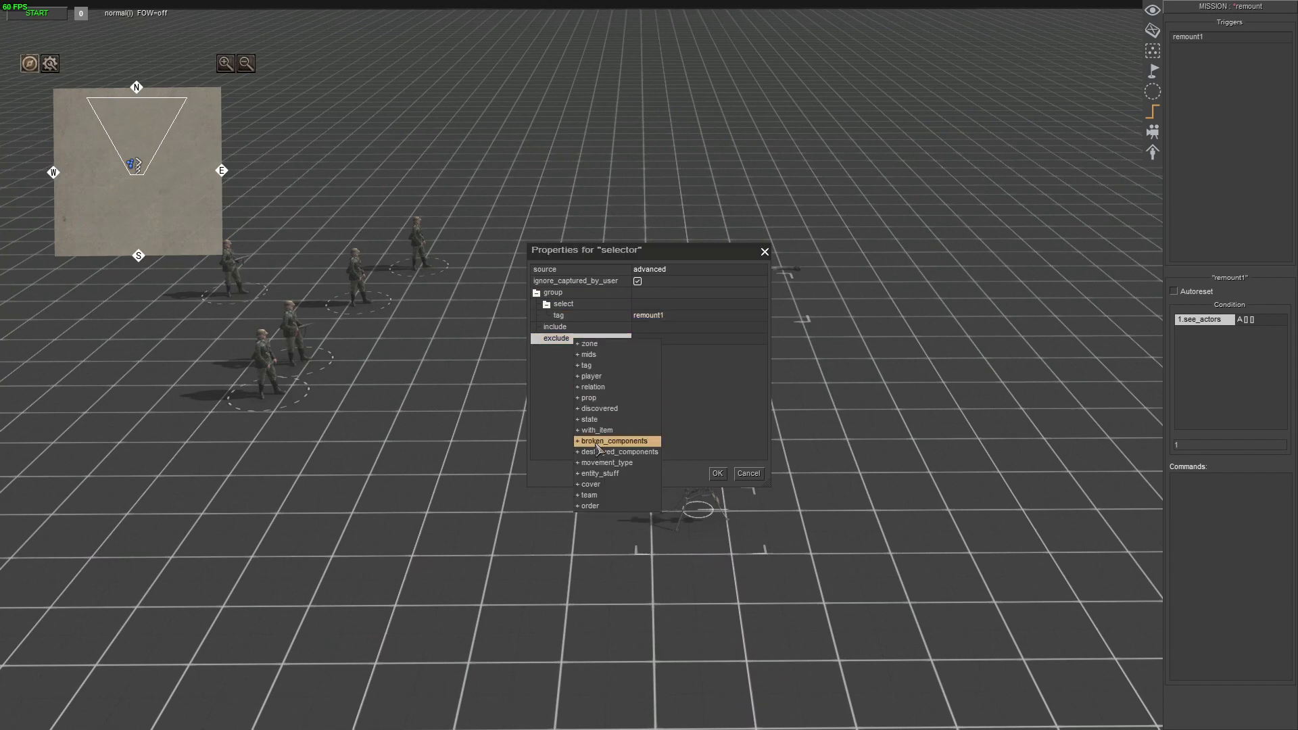
click(595, 443)
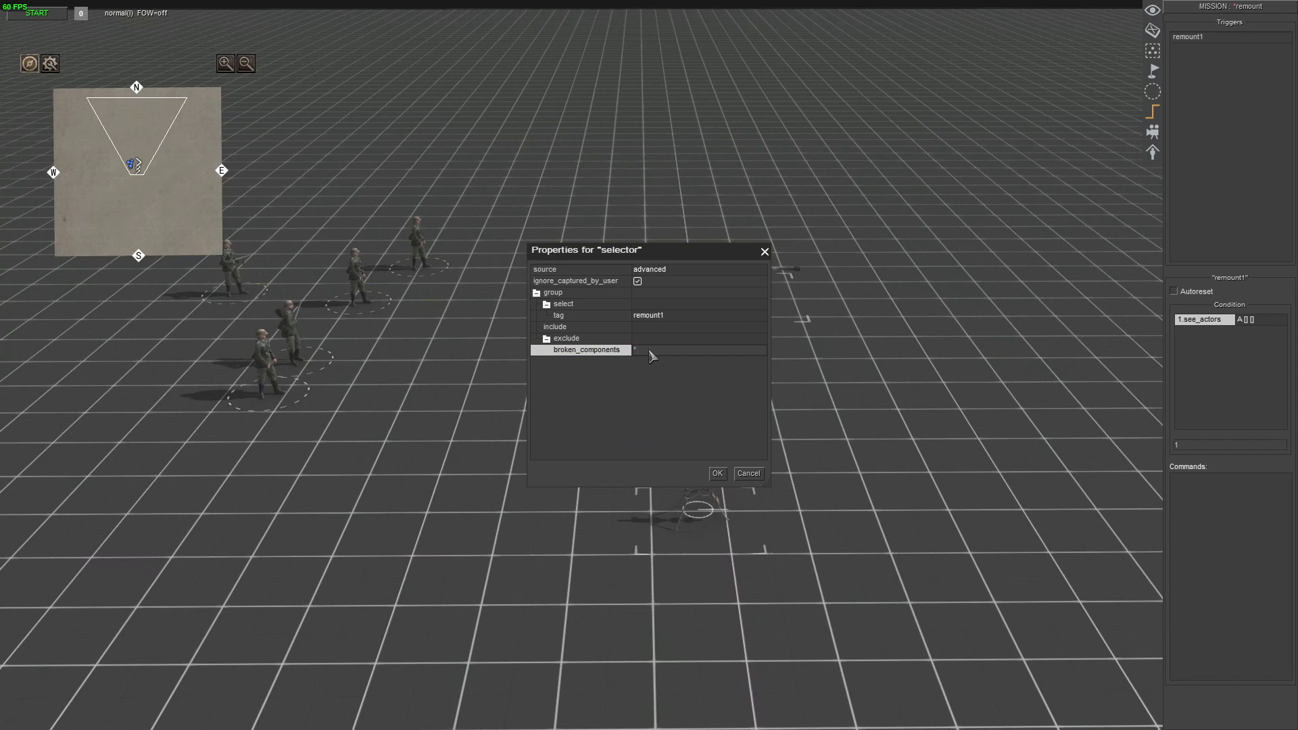
click(576, 379)
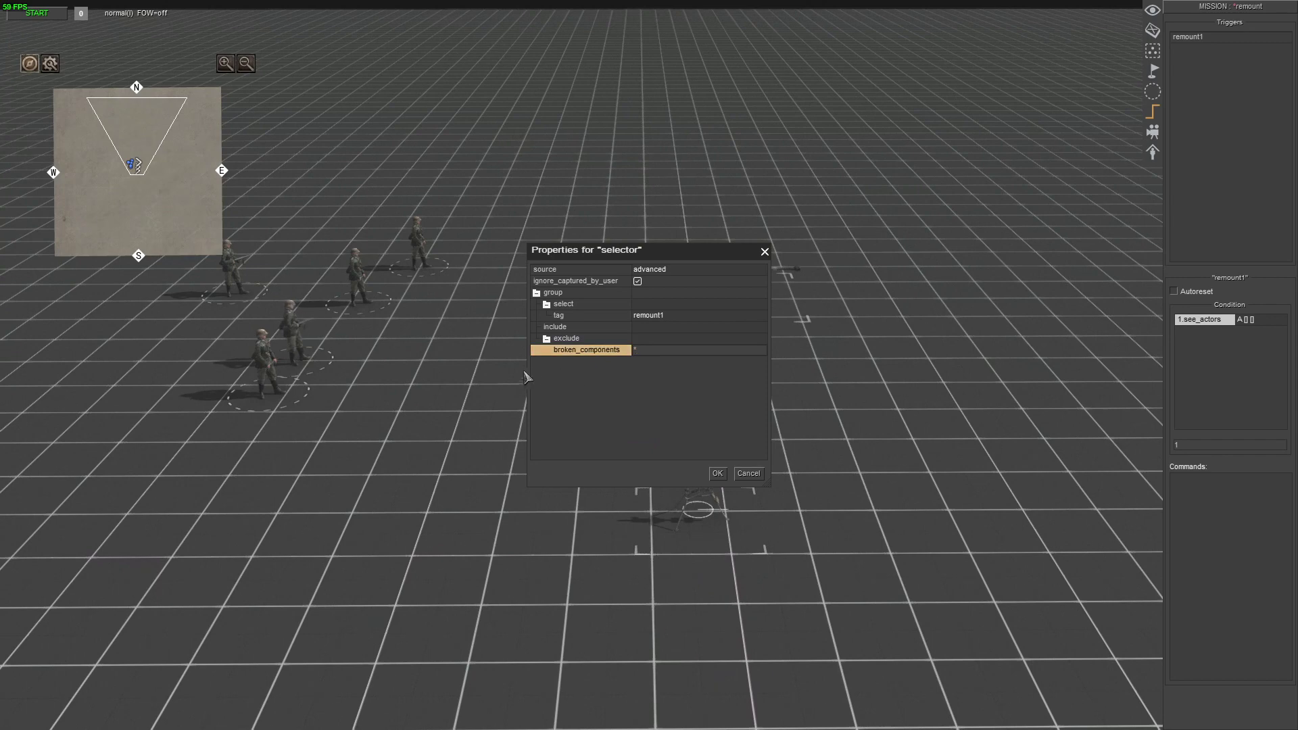
- Exclude the inhabited and inactive states from the enemy selector's group
right_click(574, 341)
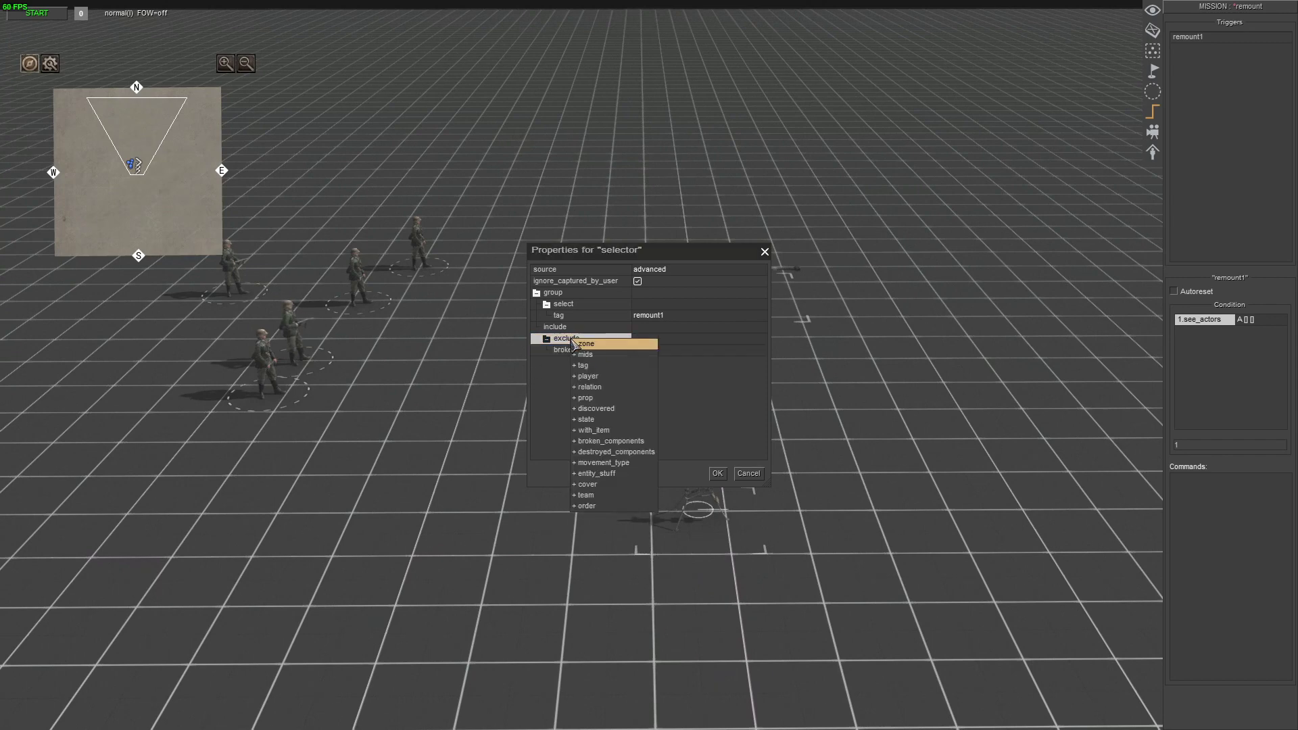
click(585, 419)
click(762, 363)
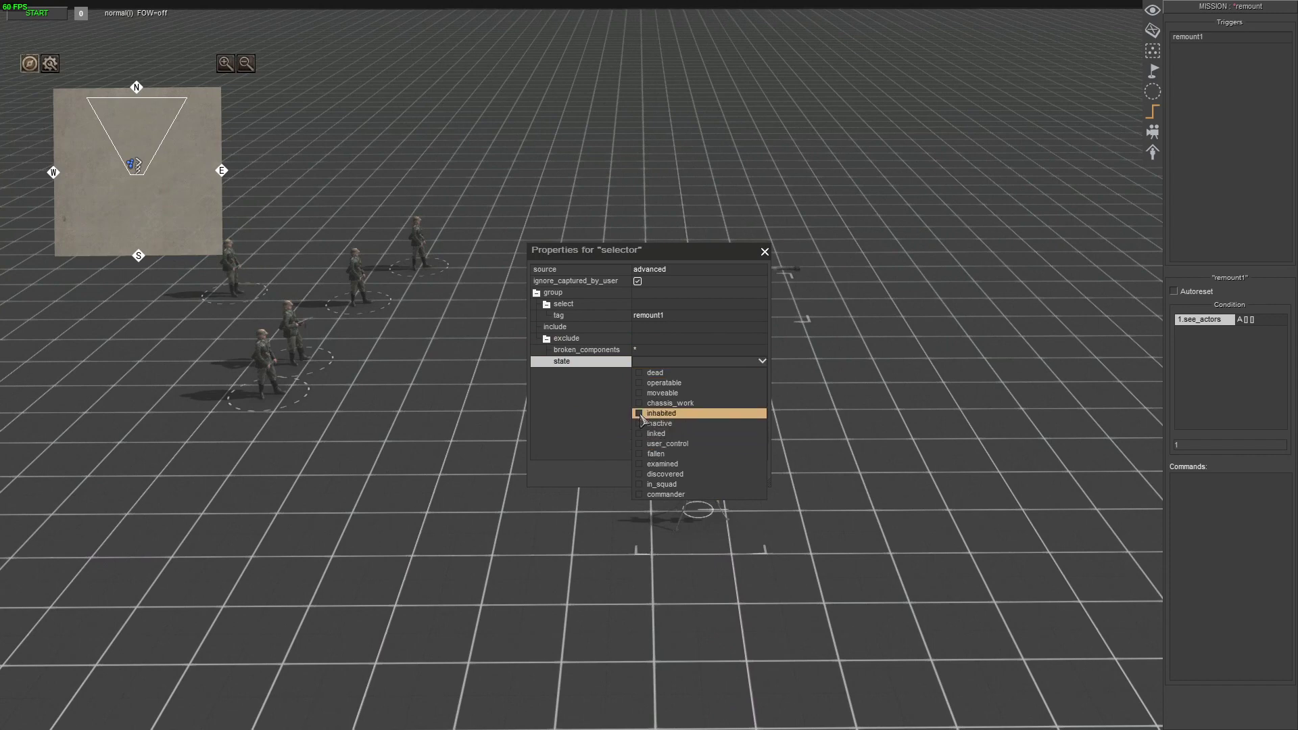
click(640, 413)
click(556, 416)
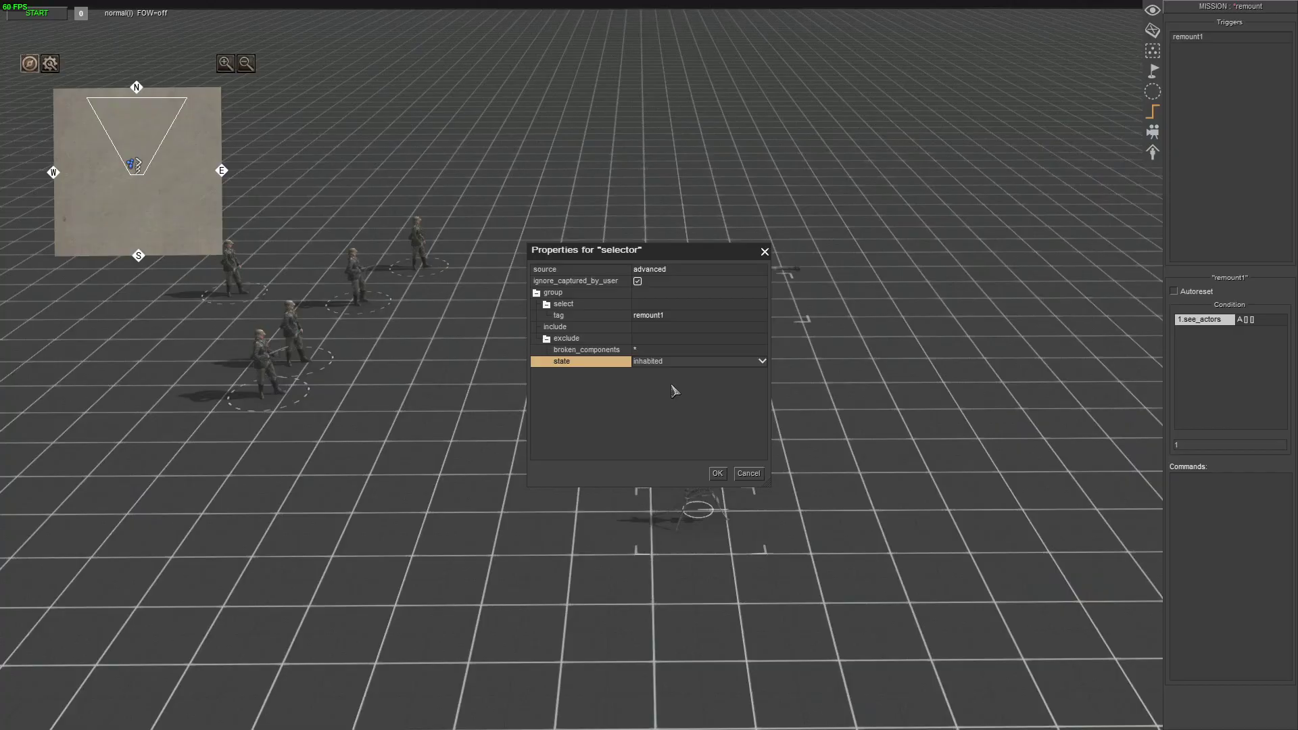
right_click(576, 340)
click(588, 419)
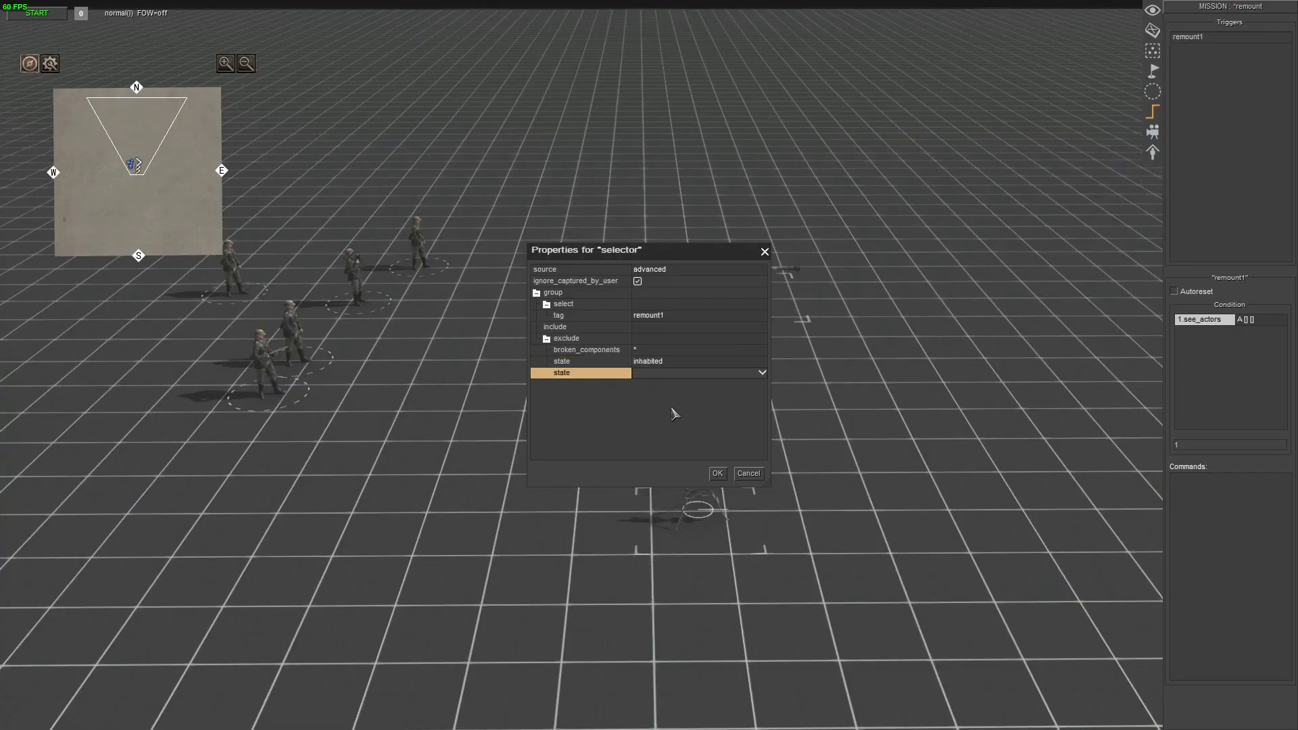
click(762, 372)
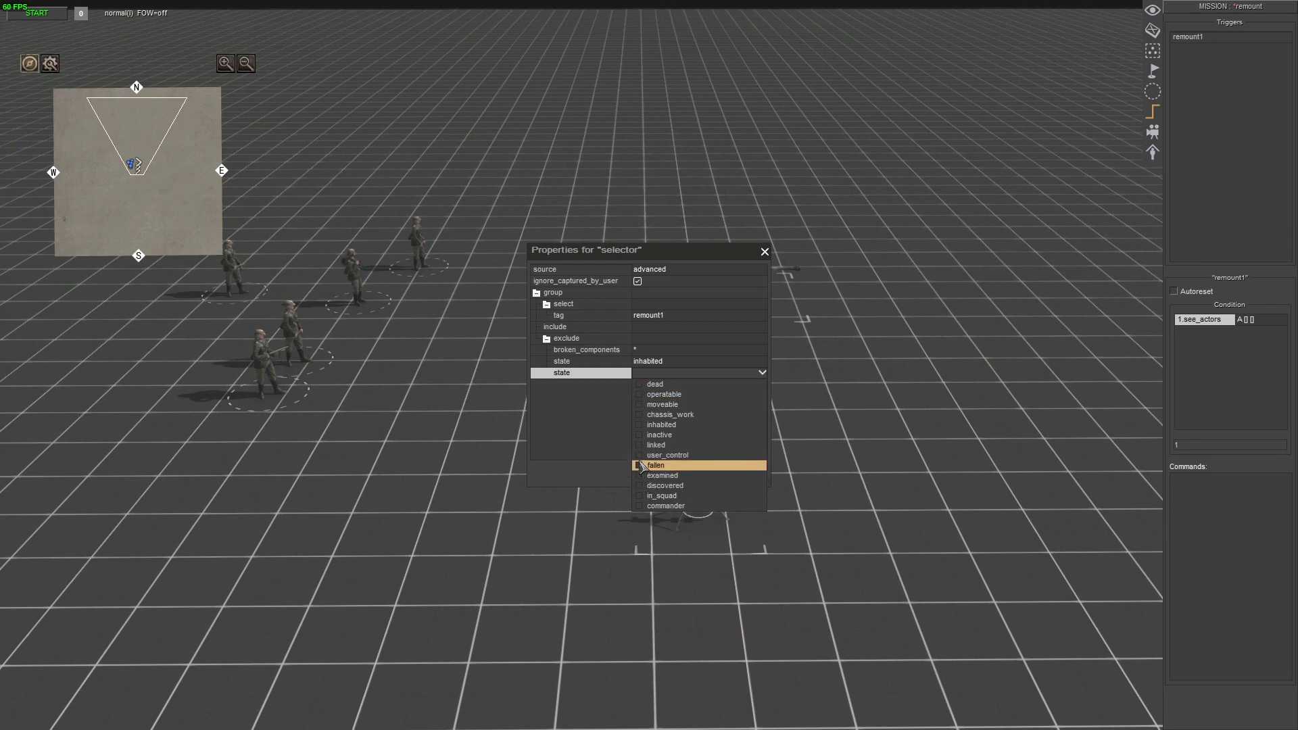
click(639, 435)
click(608, 439)
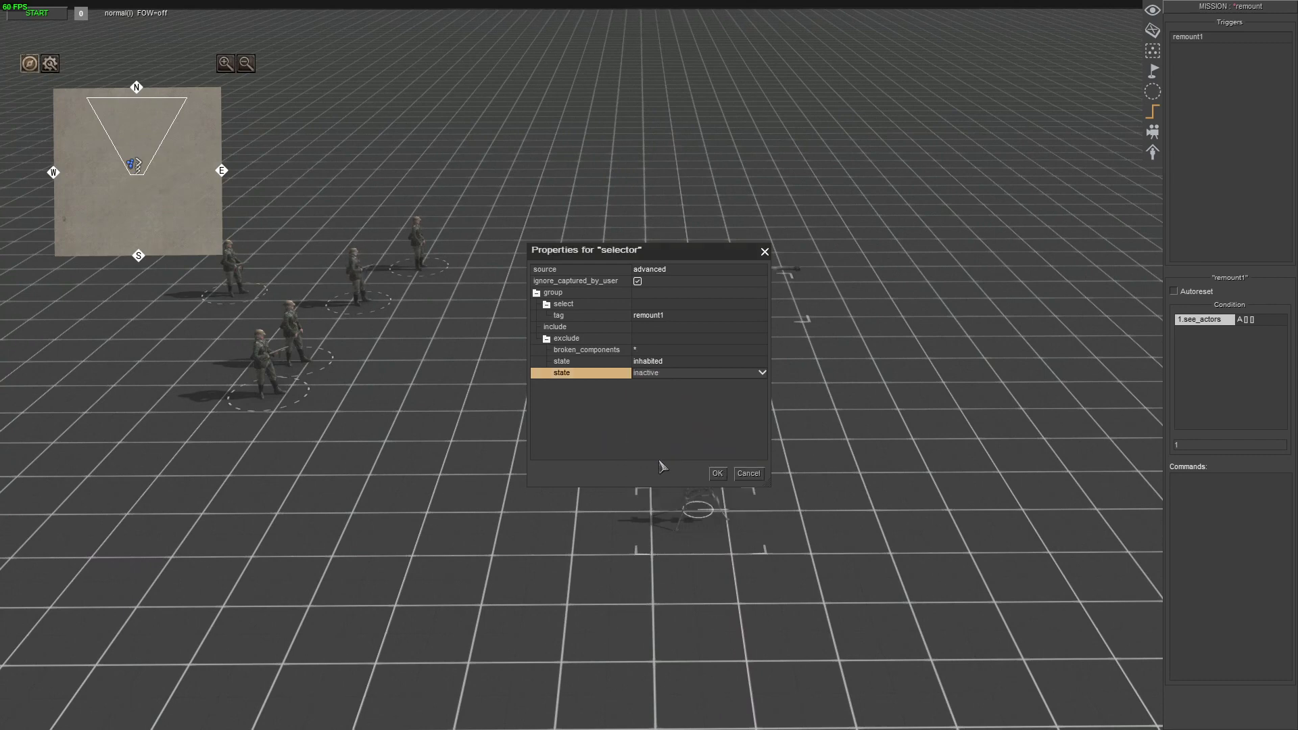
- Confirm the enemy selector and set the see_actors condition's detection to located
click(717, 474)
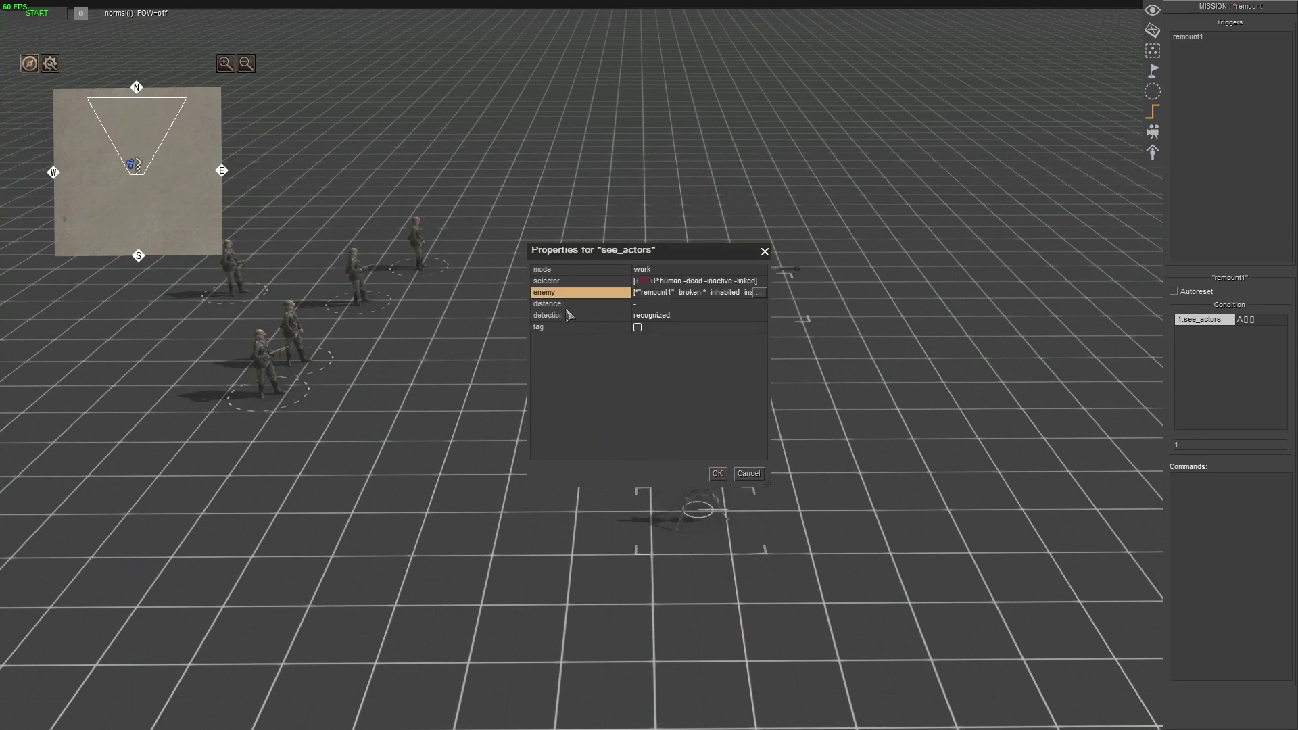
click(696, 315)
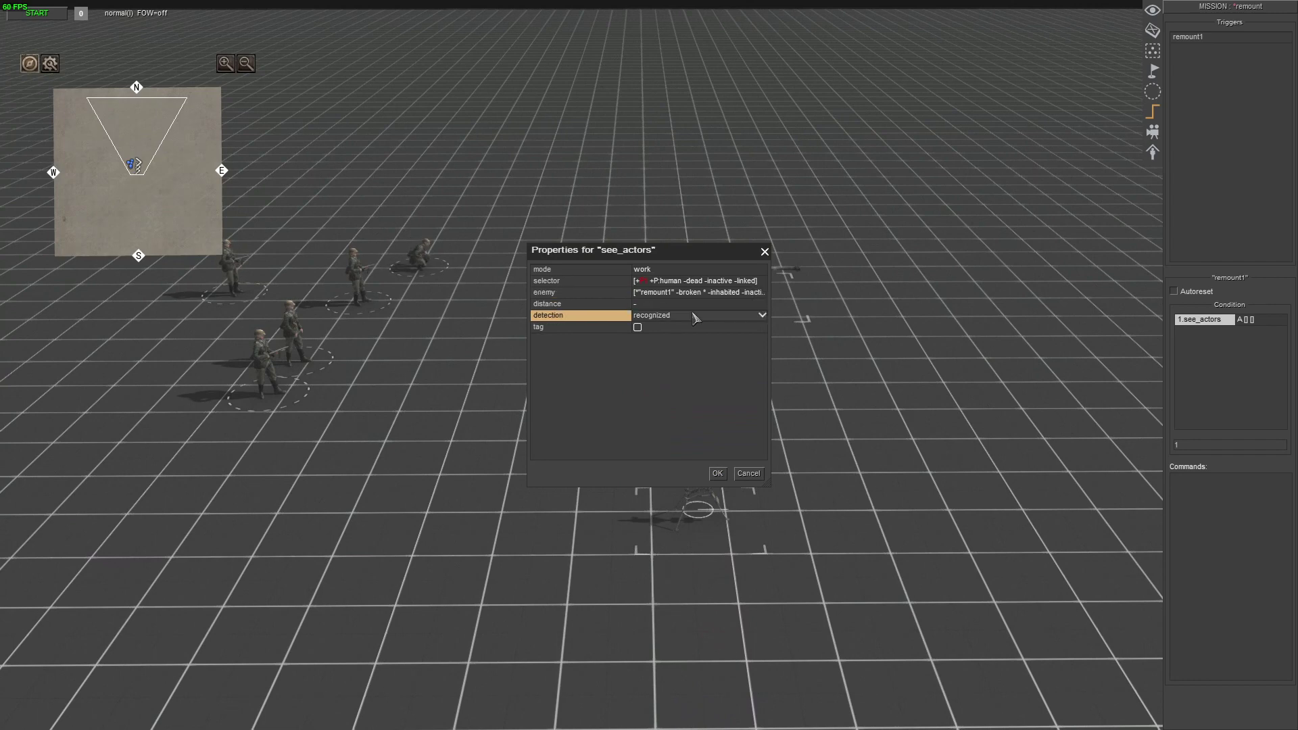
click(697, 315)
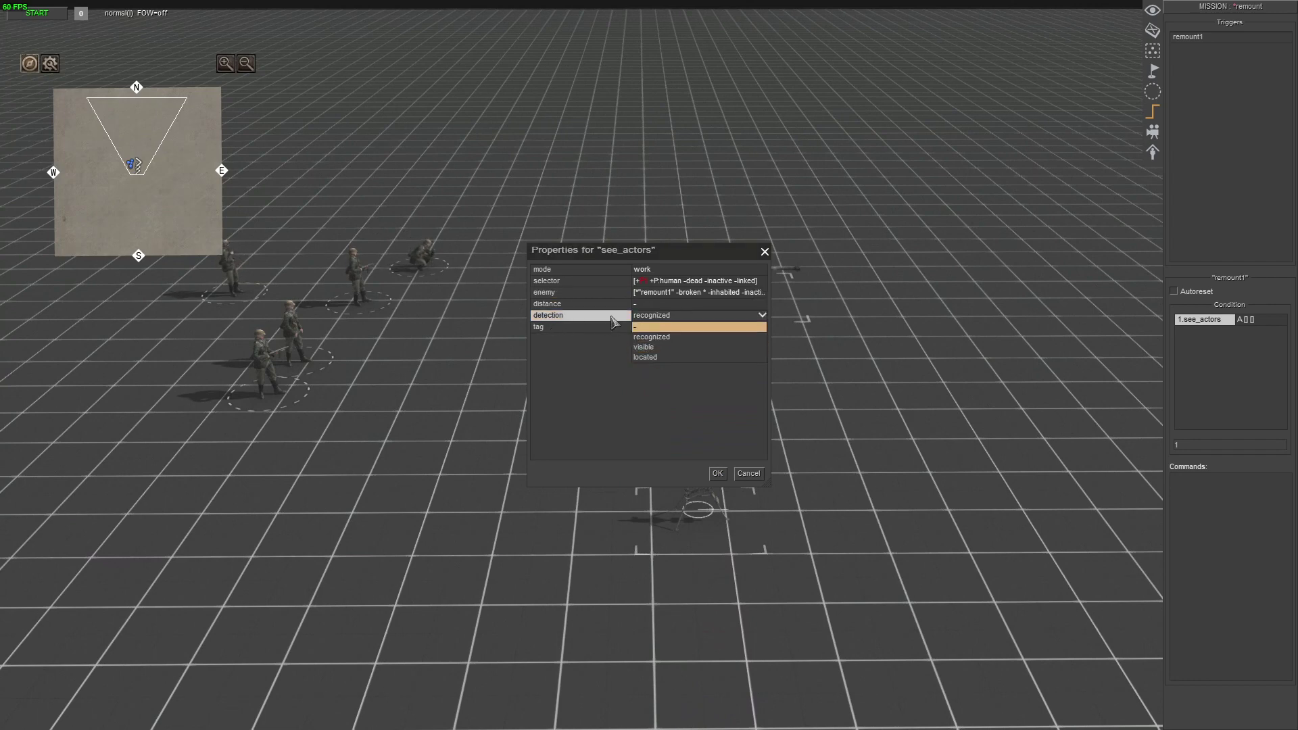
click(660, 357)
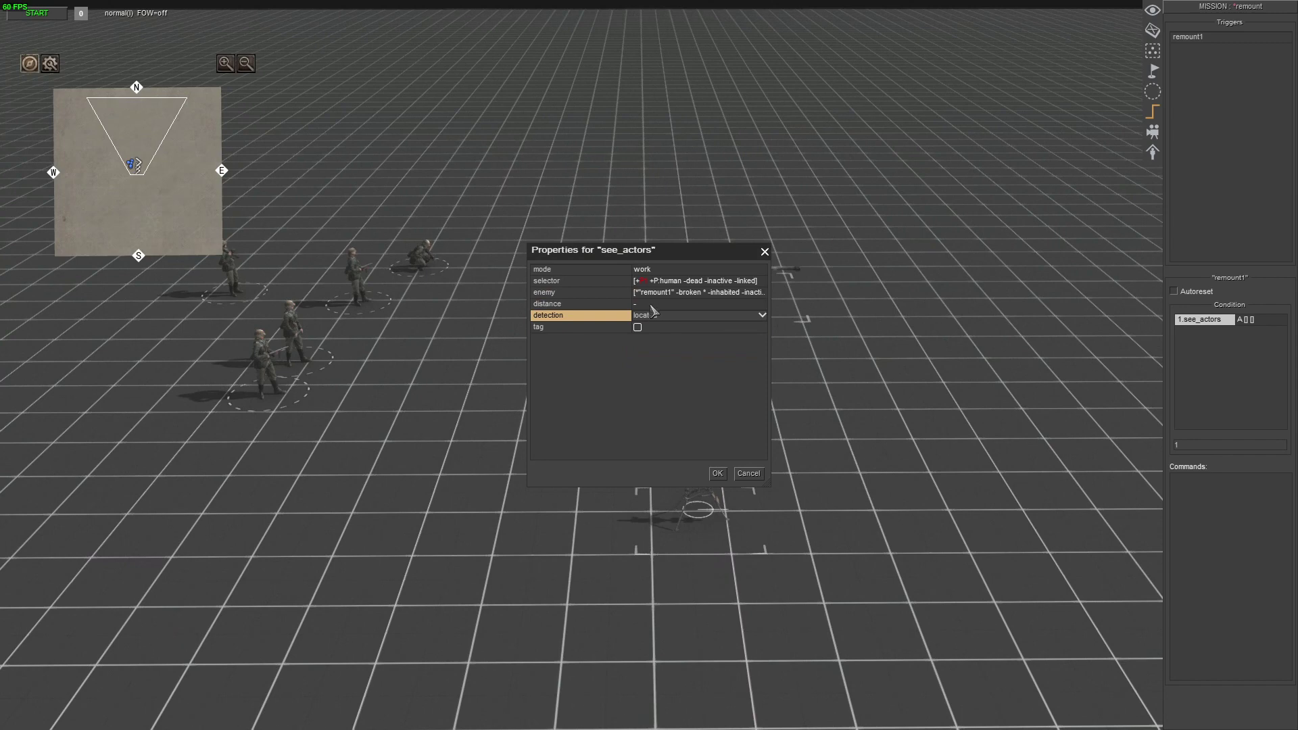
- Limit the see_actors condition's distance to near_than 20 meters and apply the condition's properties
click(651, 305)
click(651, 305)
click(654, 325)
click(665, 318)
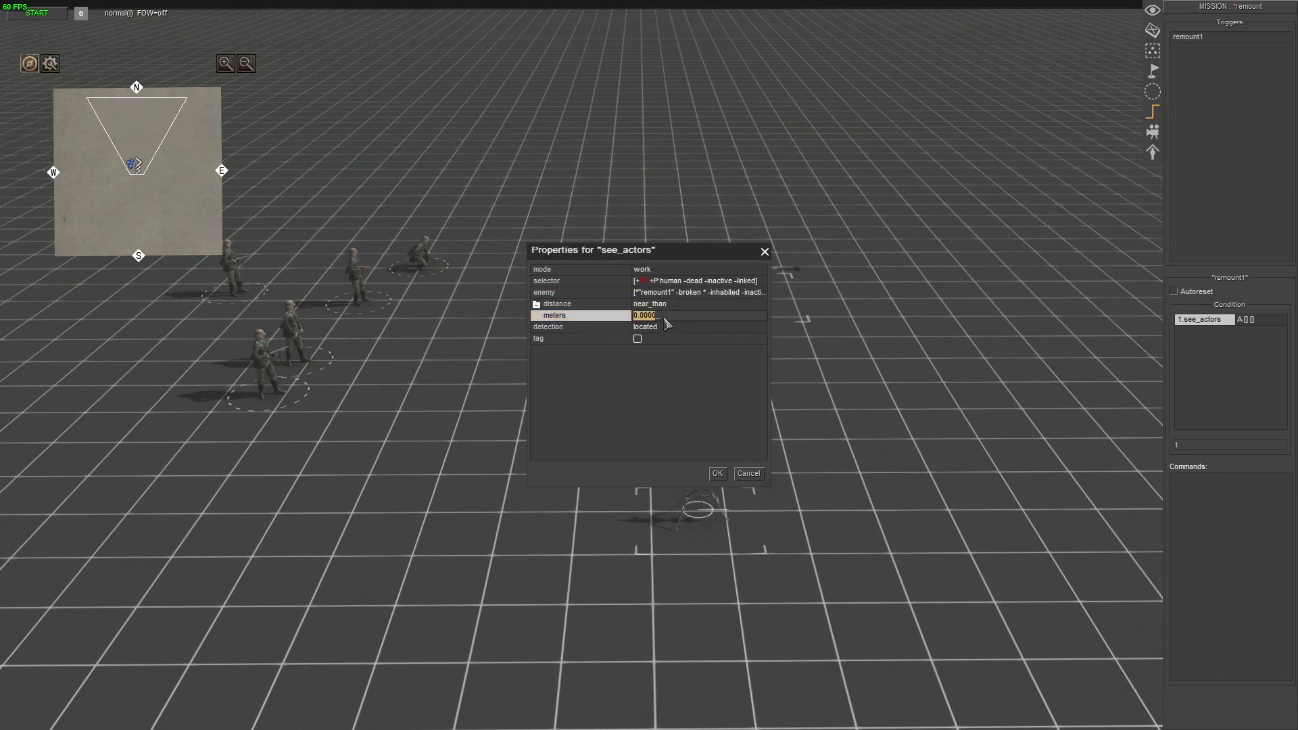
text(20)
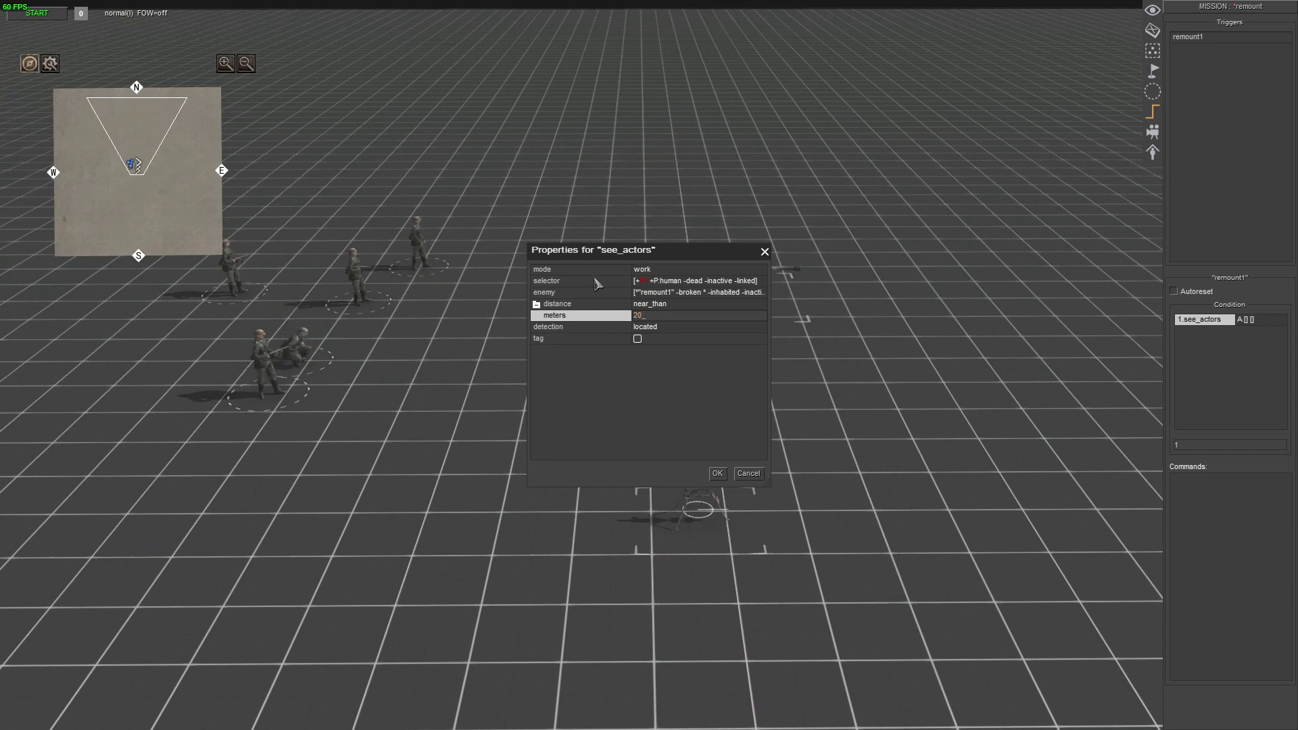
click(717, 473)
- Start the simulation and move the MG 34 tagged remount1 closer to the soldiers to check the trigger's condition
click(37, 13)
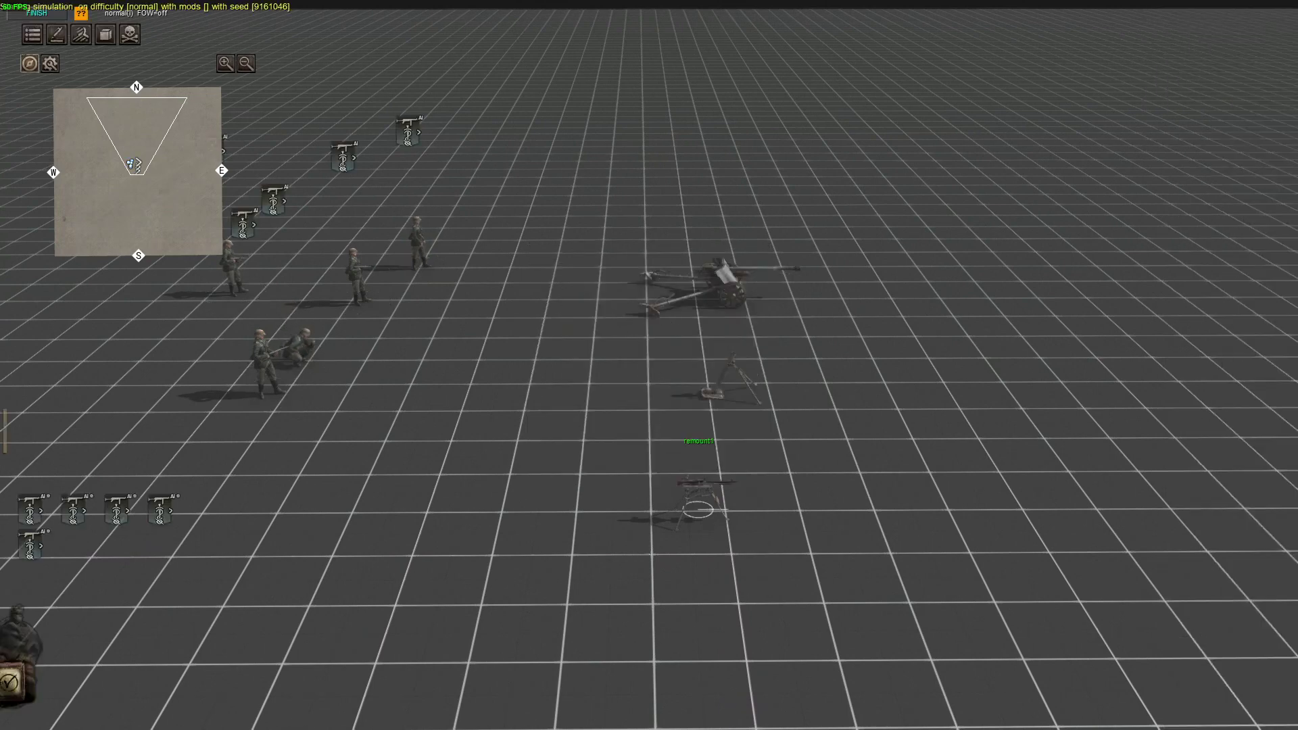
key(F3)
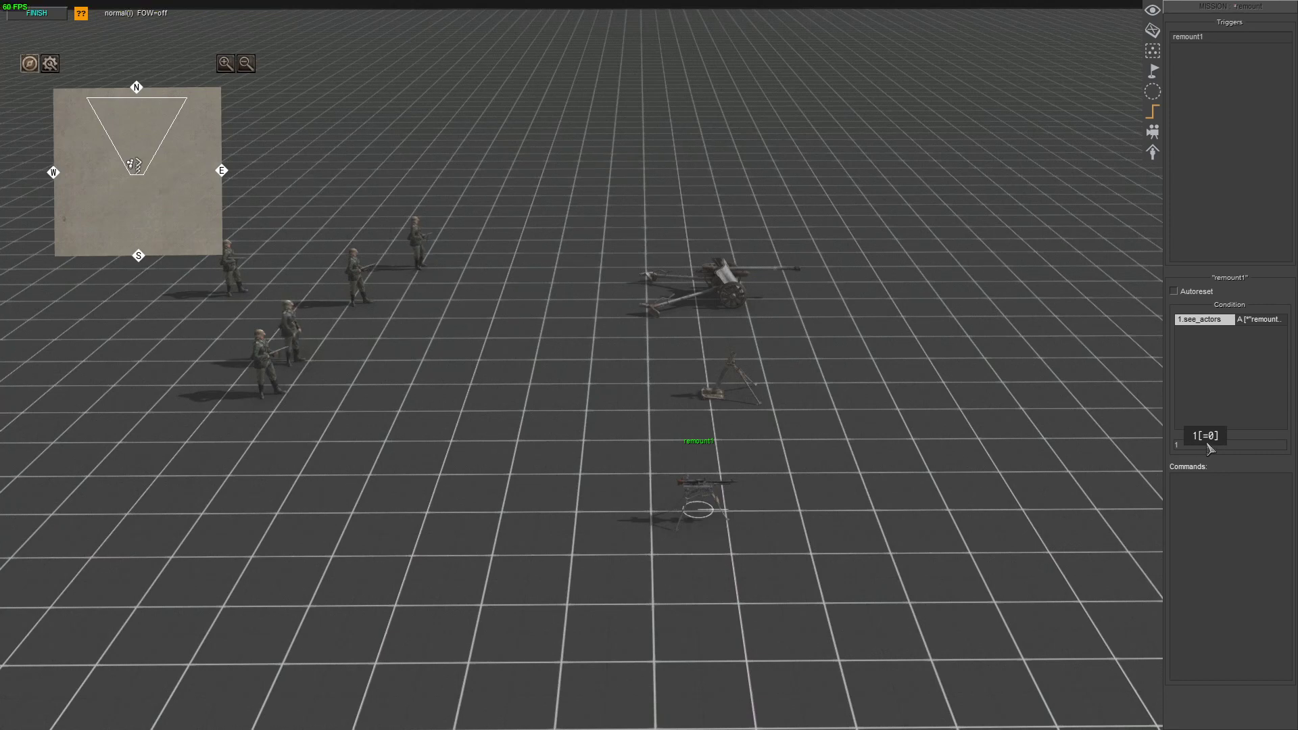
click(1152, 30)
drag(727, 536, 458, 488)
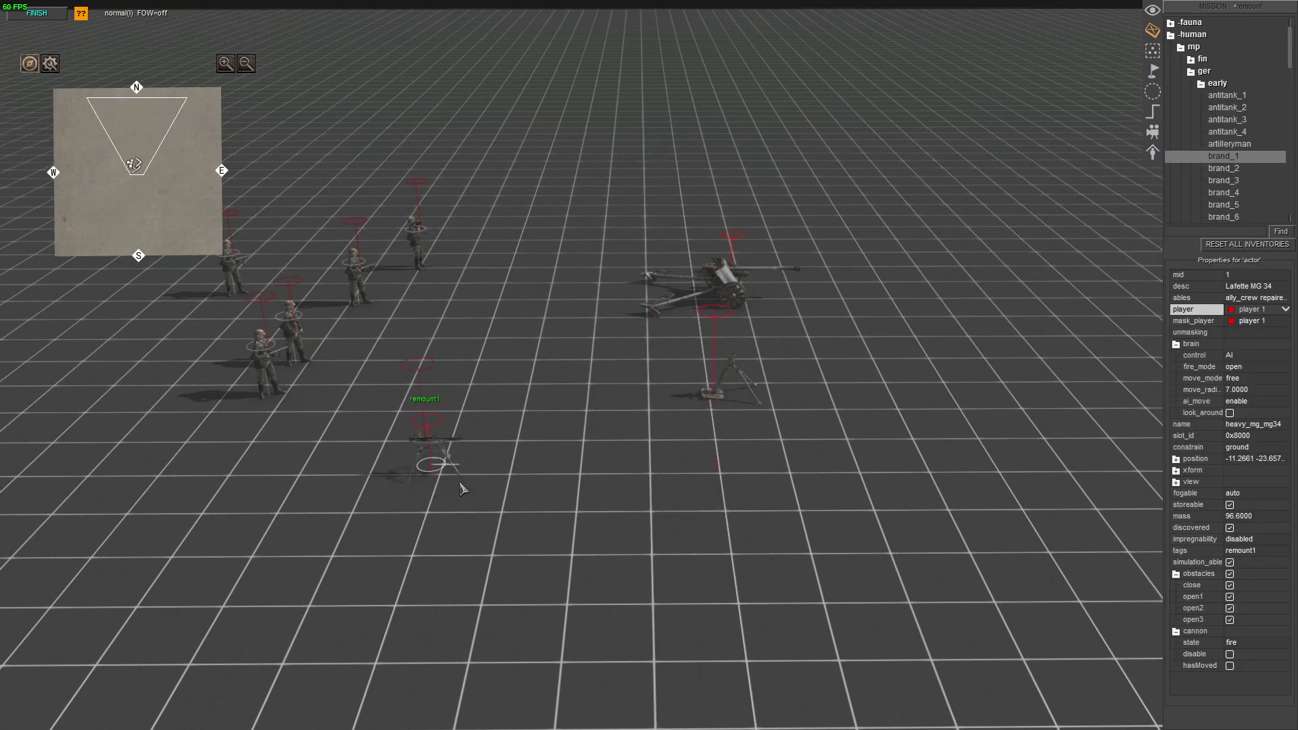
click(1152, 111)
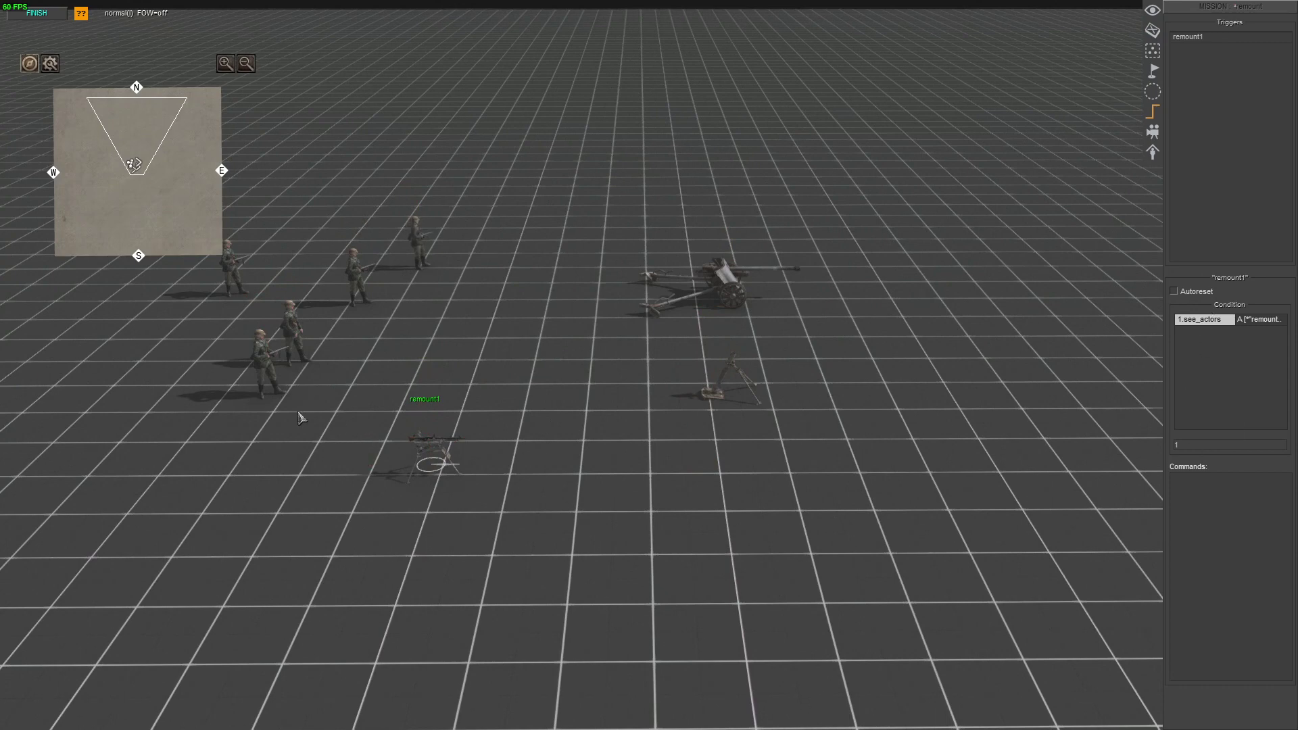
- Assign the five soldiers to player 1 in the running simulation and check the trigger's condition
click(1153, 30)
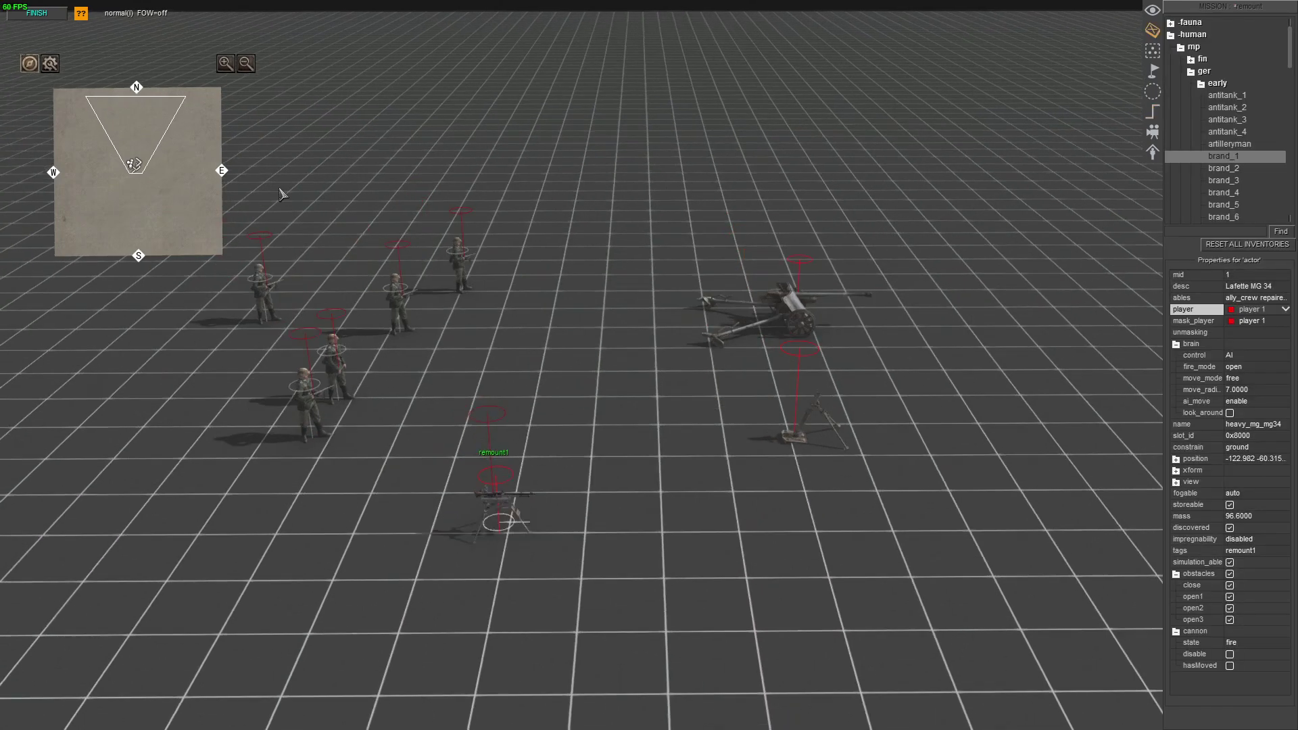
drag(255, 241, 487, 443)
click(1262, 313)
click(1252, 341)
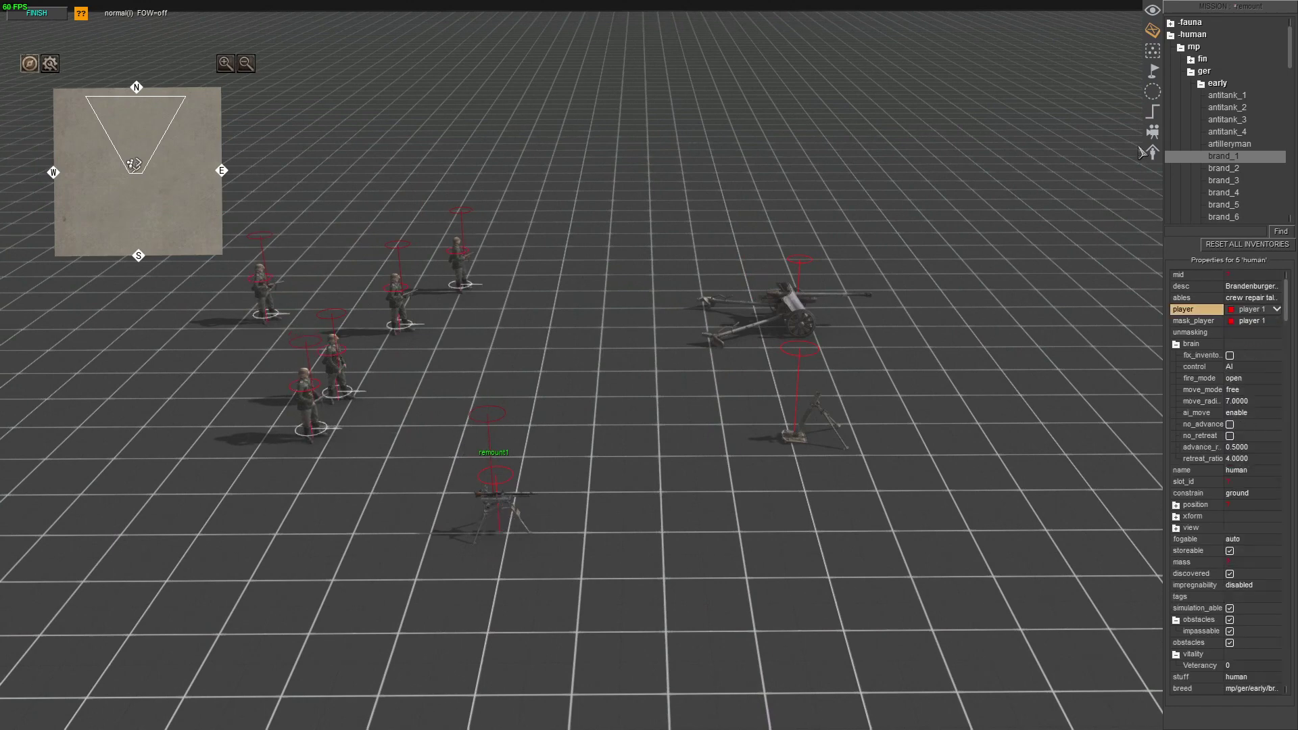
click(1152, 113)
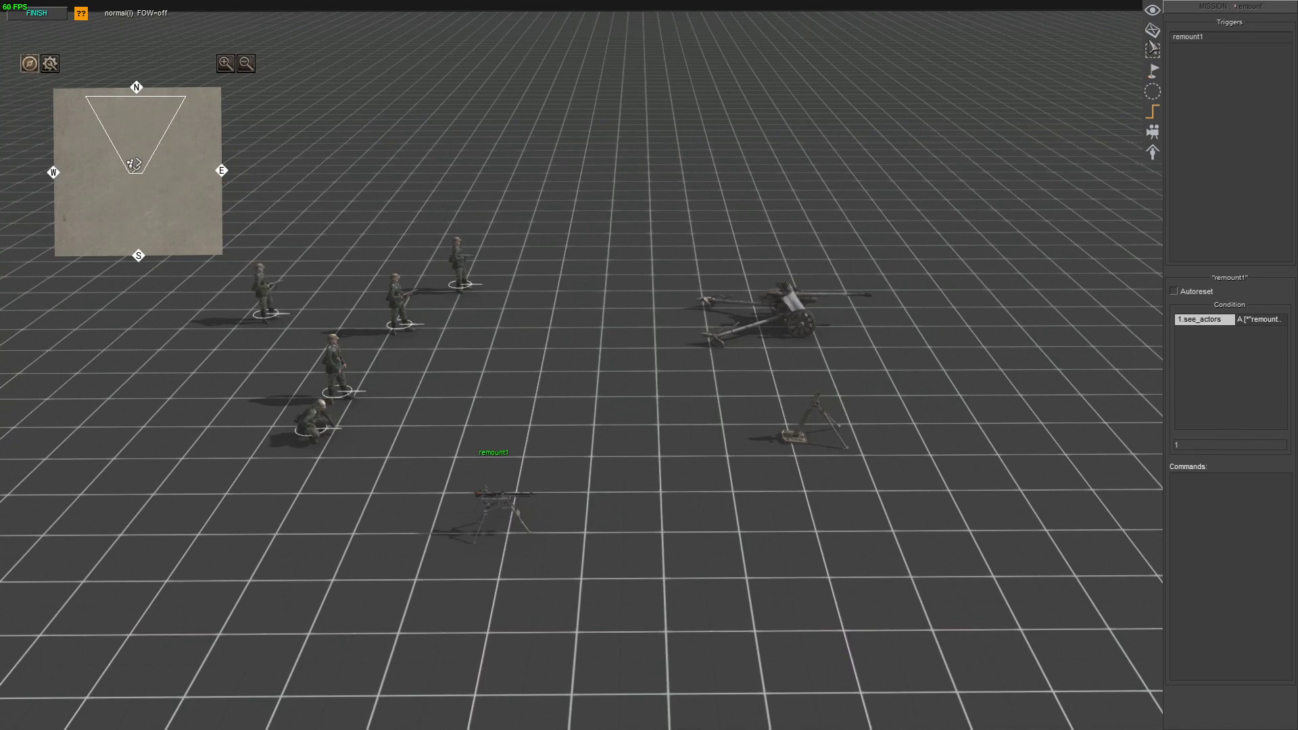
- Move the tagged MG 34 far away from the soldiers in the simulation and check the trigger's condition again
click(1153, 46)
click(486, 517)
scroll(483, 521, down, 3)
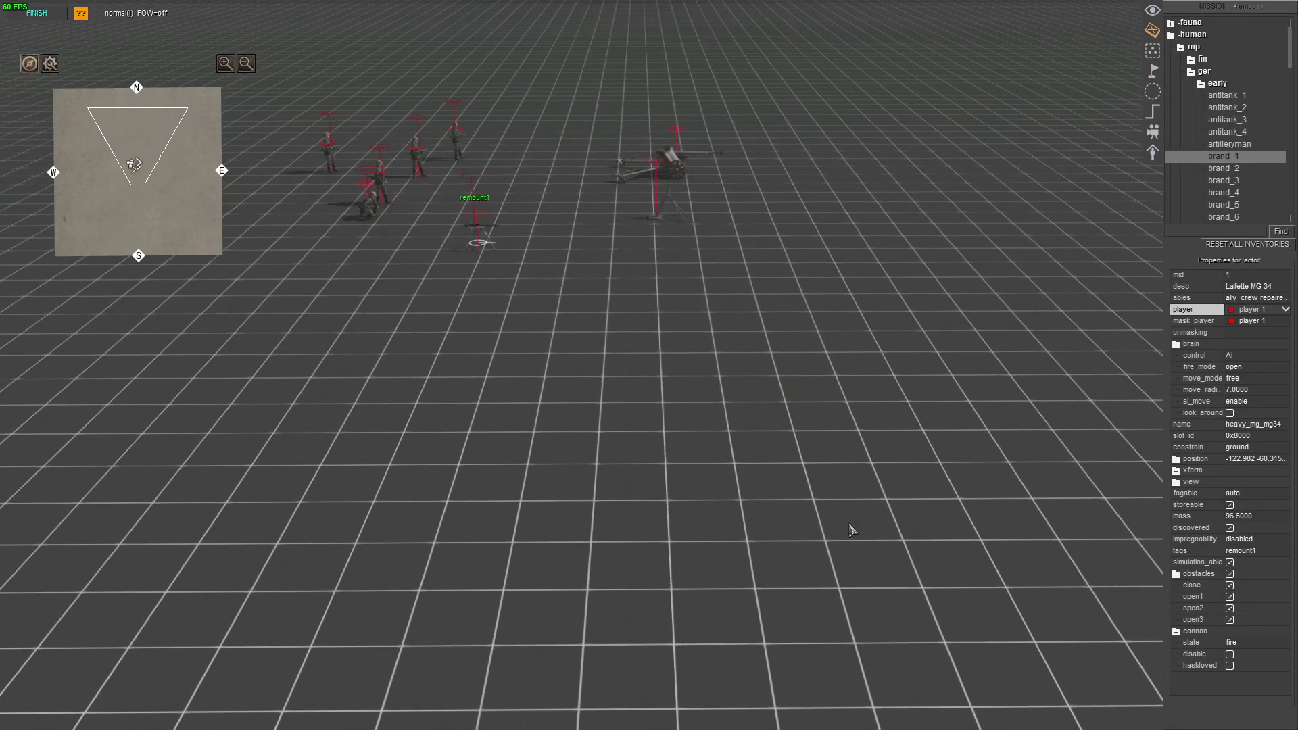
right_click(864, 502)
click(1151, 115)
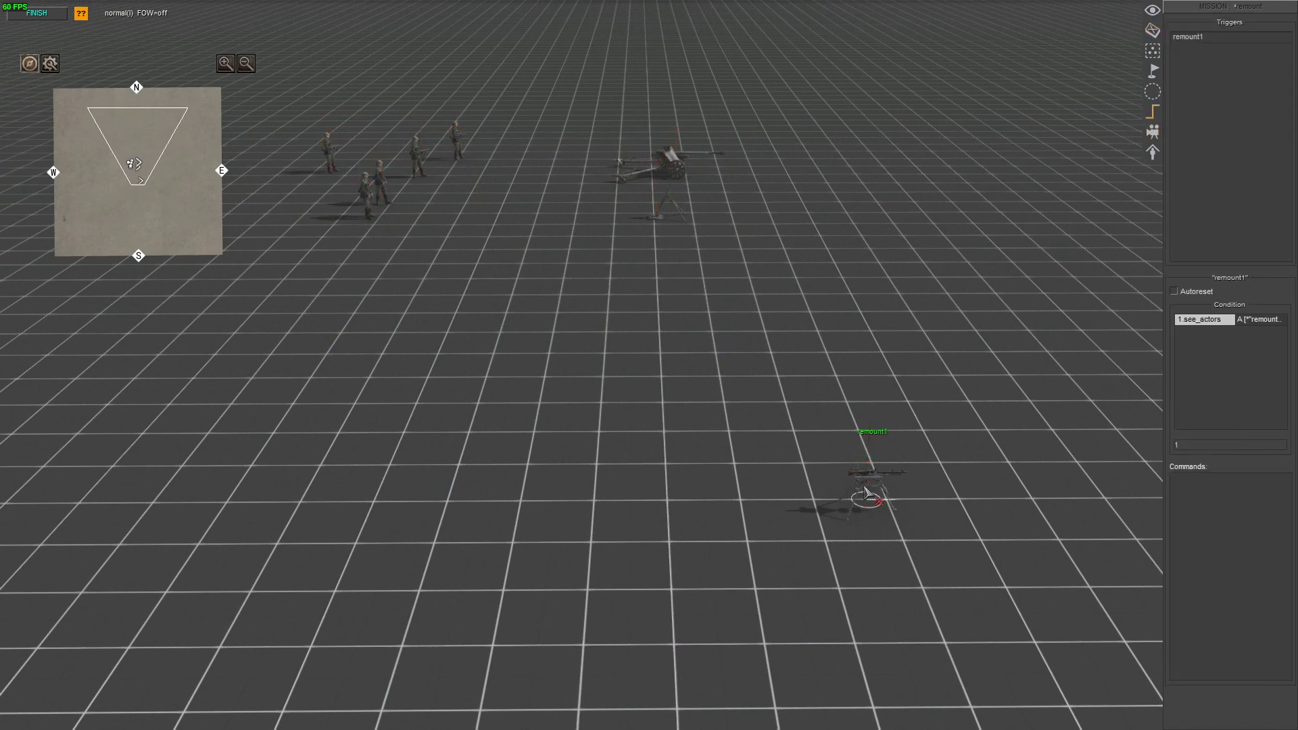
- Review the see_actors condition's properties and end the simulation
double_click(1198, 319)
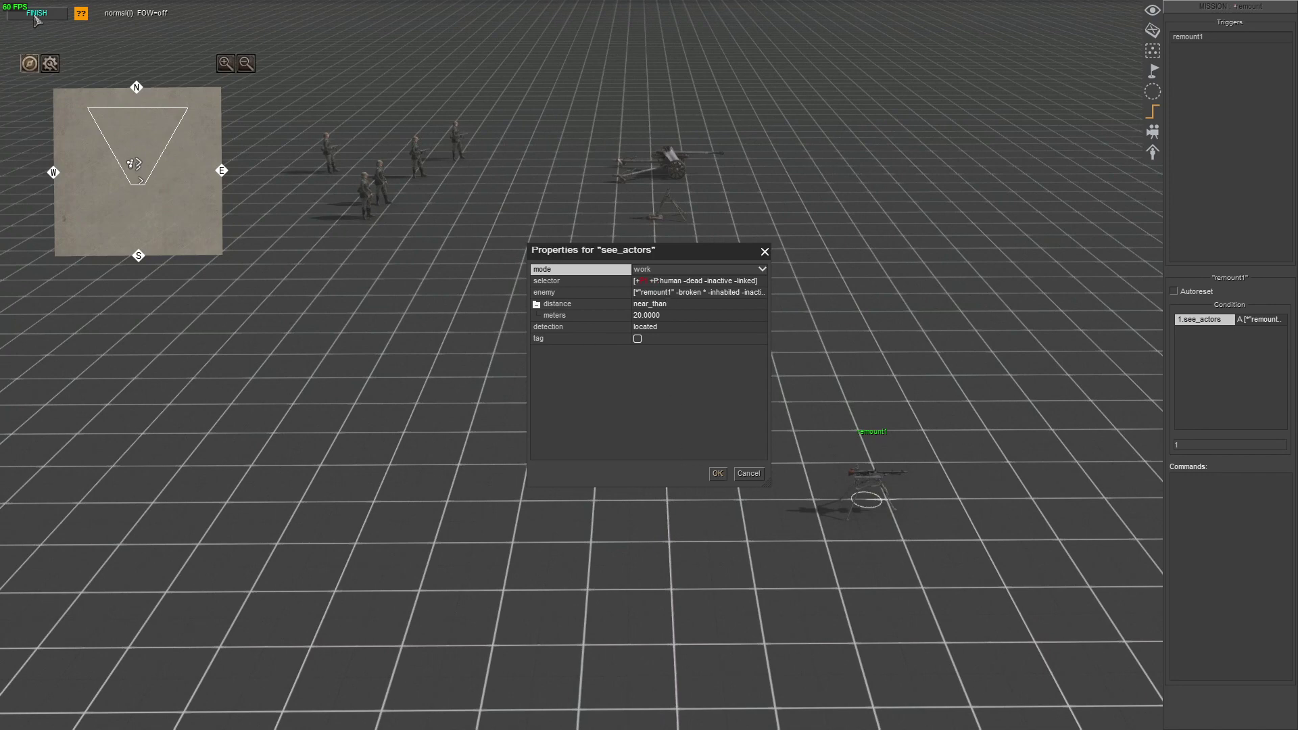
click(718, 474)
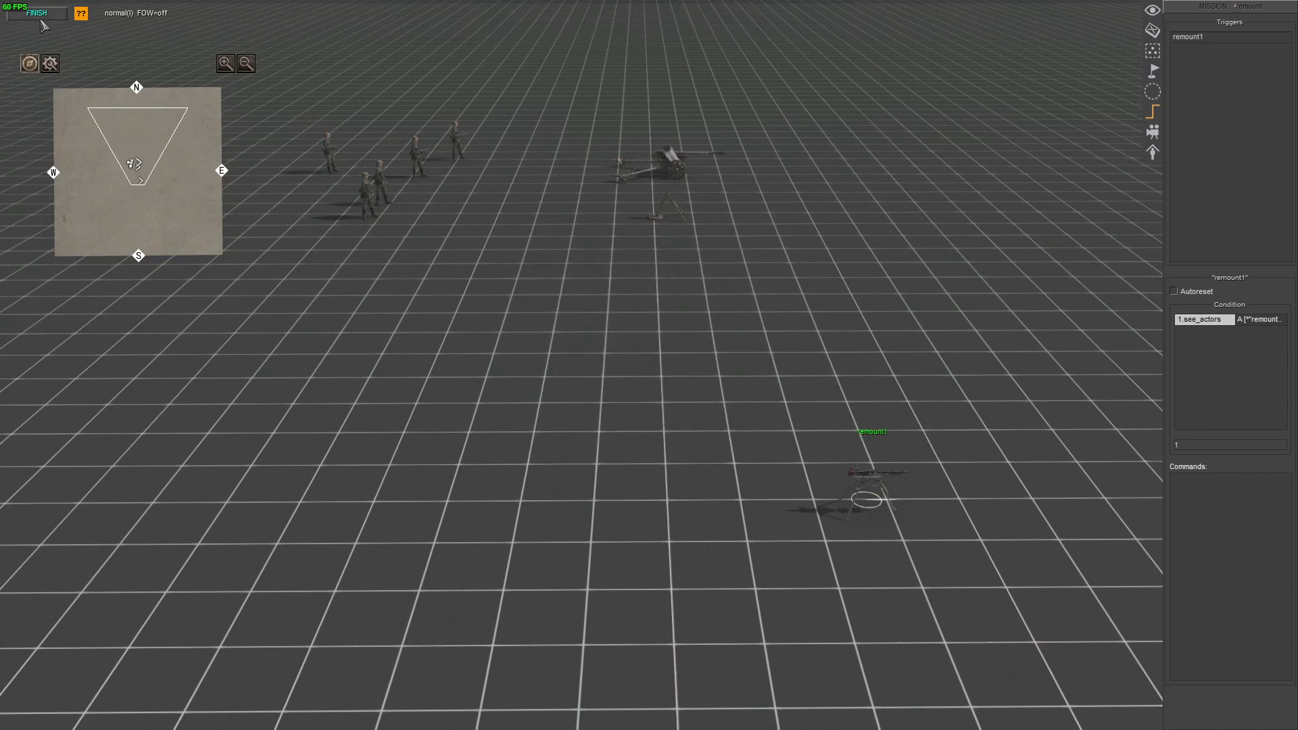
key(F1)
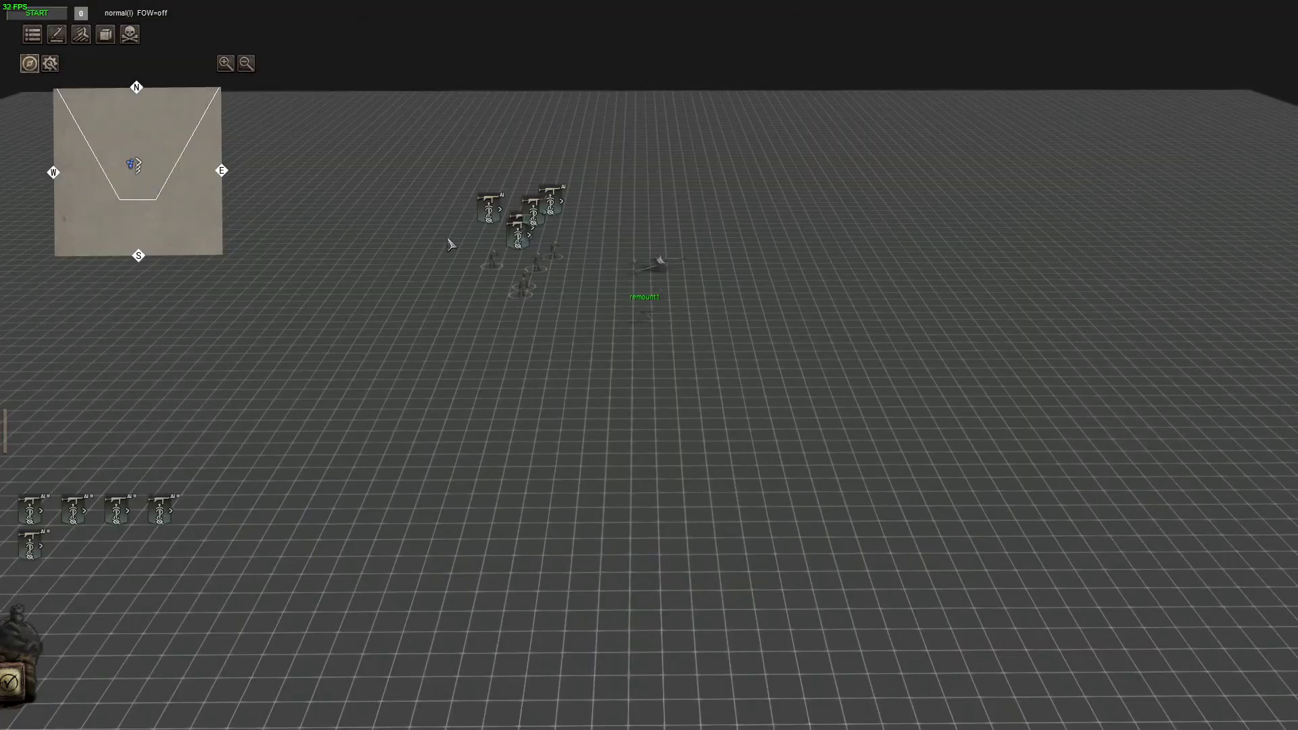
- Assign the five soldiers to player 1 in the mission itself
scroll(434, 436, up, 5)
scroll(650, 365, down, 5)
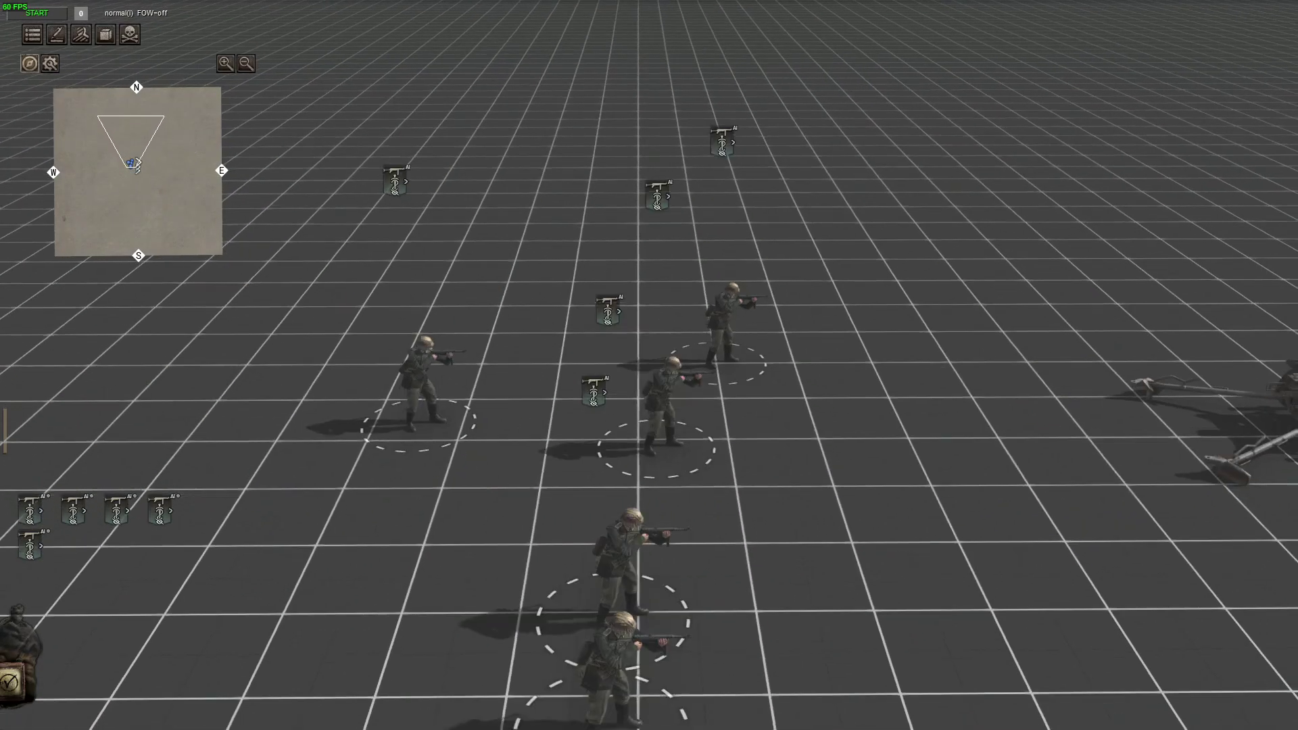
key(F3)
drag(378, 216, 762, 524)
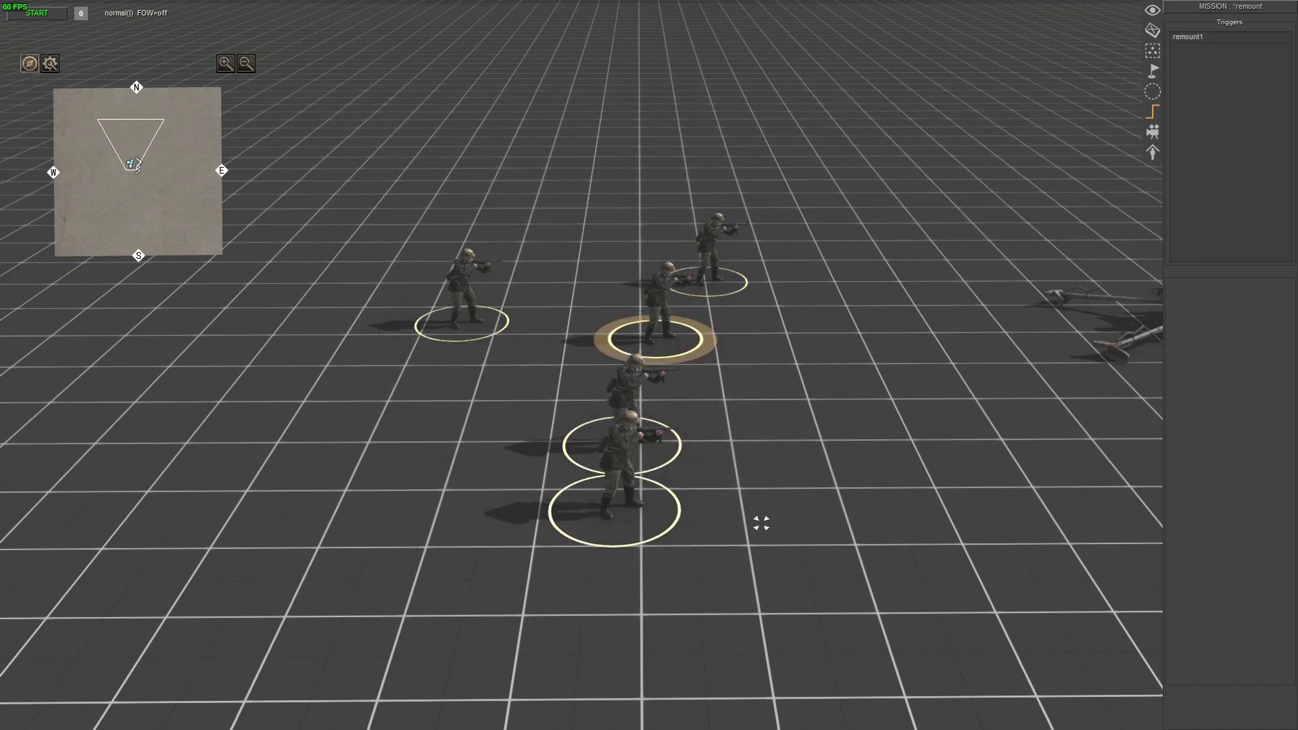
click(1151, 31)
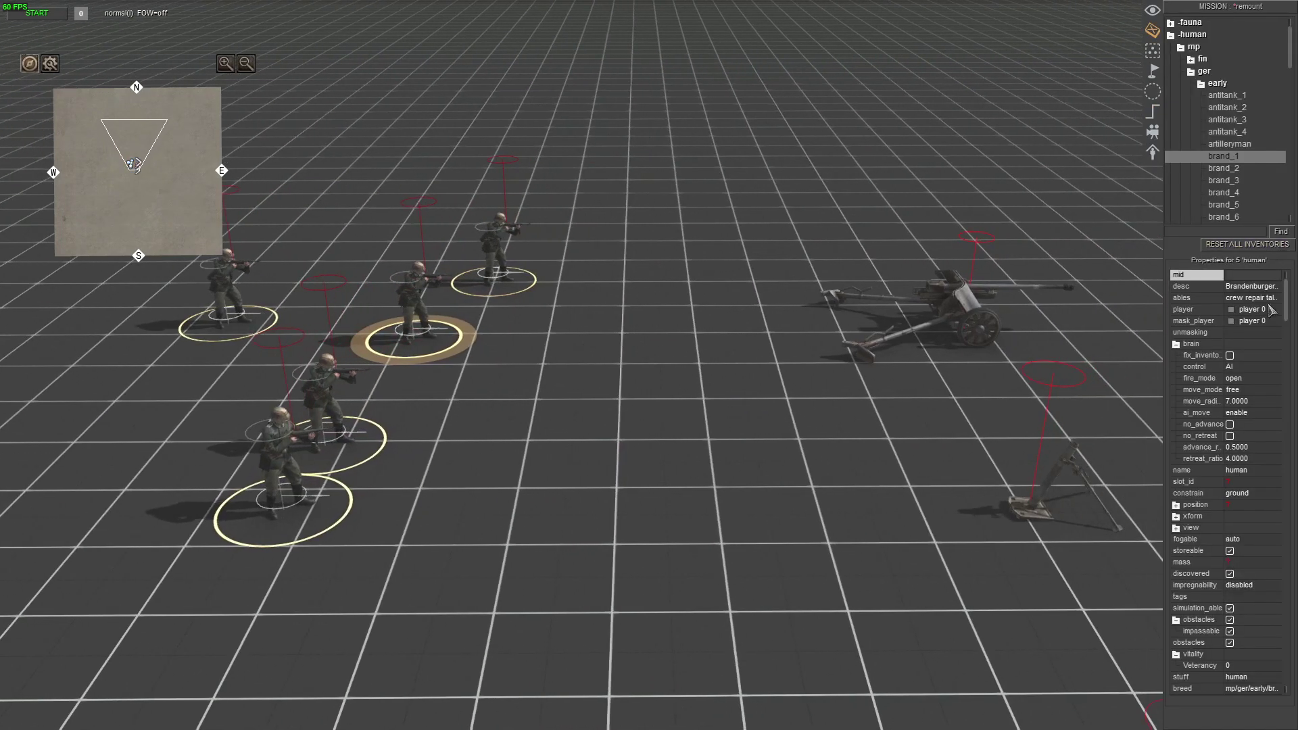
click(1270, 310)
click(1251, 332)
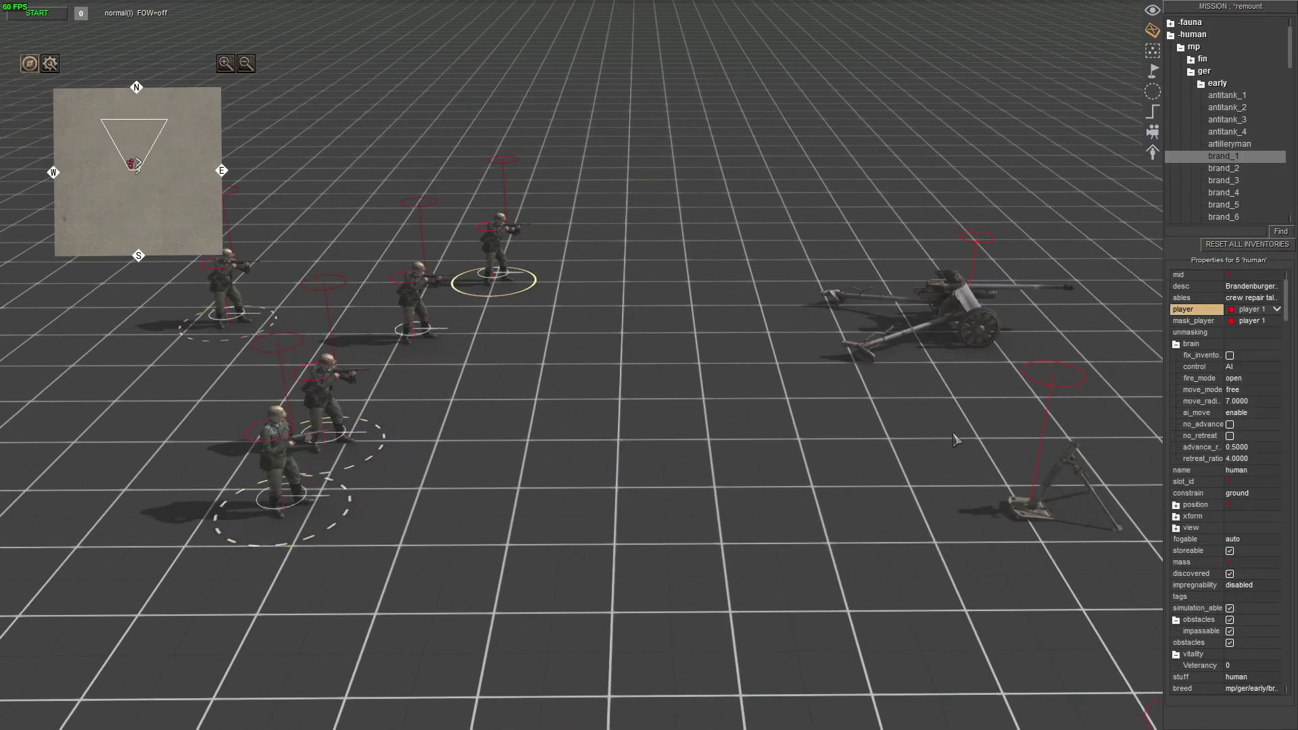
click(877, 484)
- Enable tagging in remount1's see_actors condition, with remounter1 for the selector and remounted1 for the enemy
click(1151, 113)
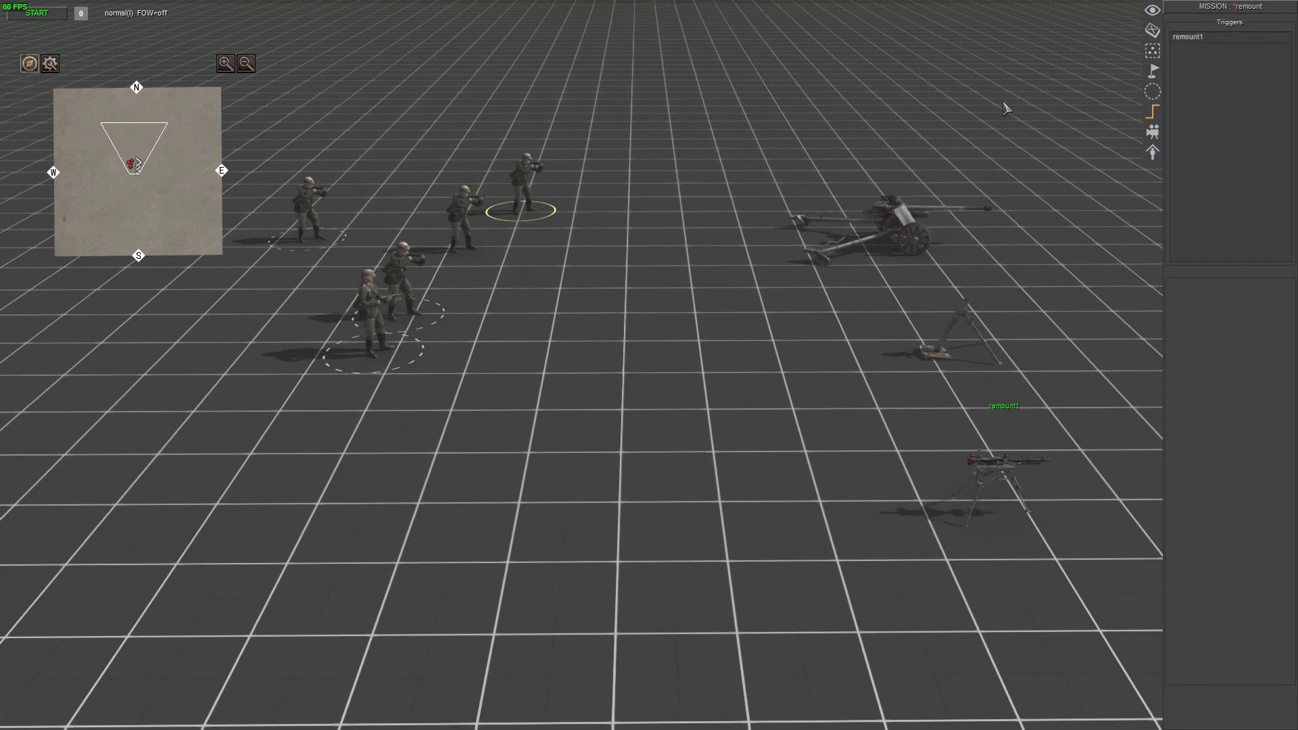
double_click(1202, 321)
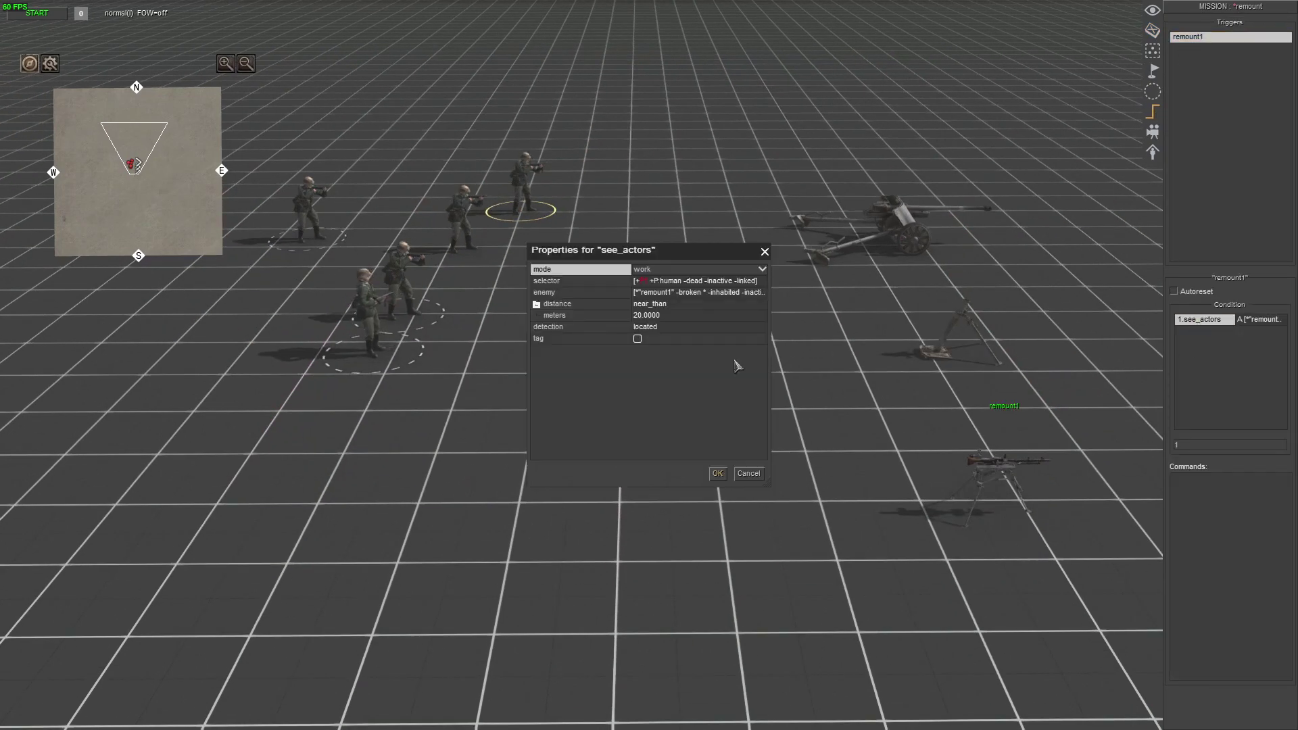
click(638, 340)
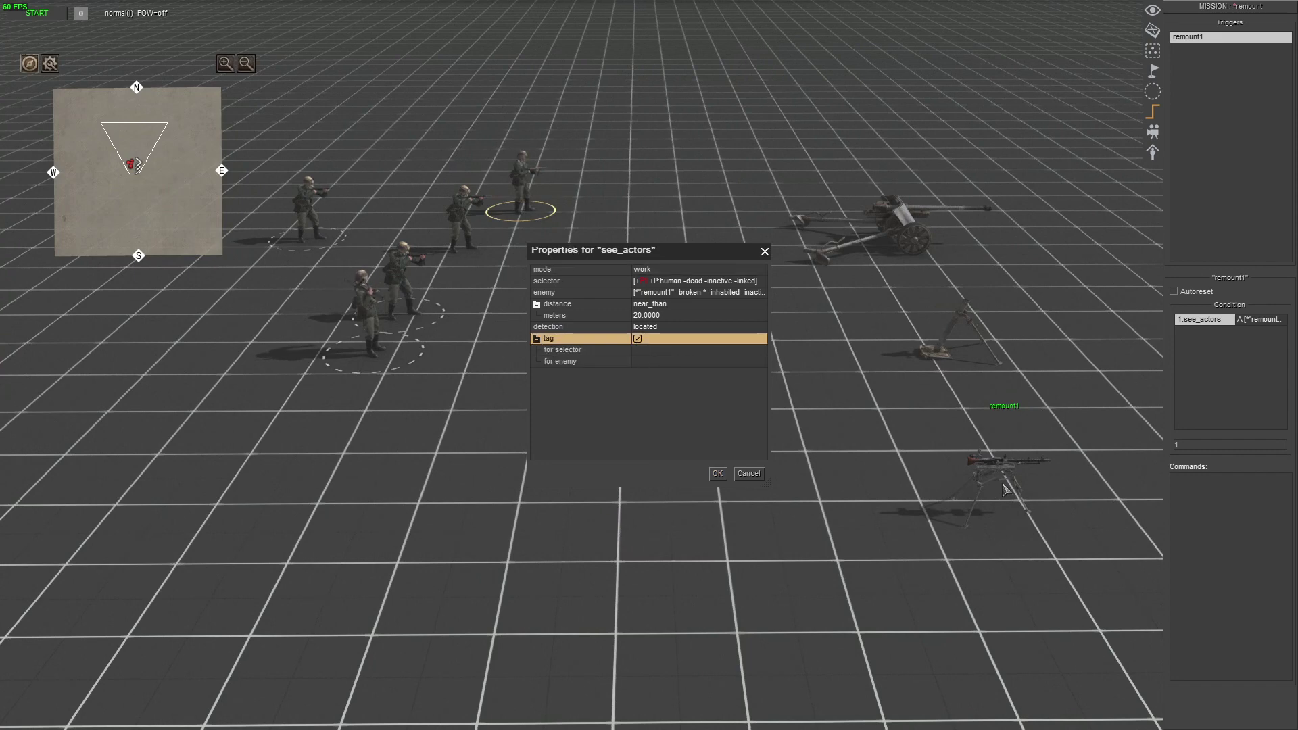
click(643, 353)
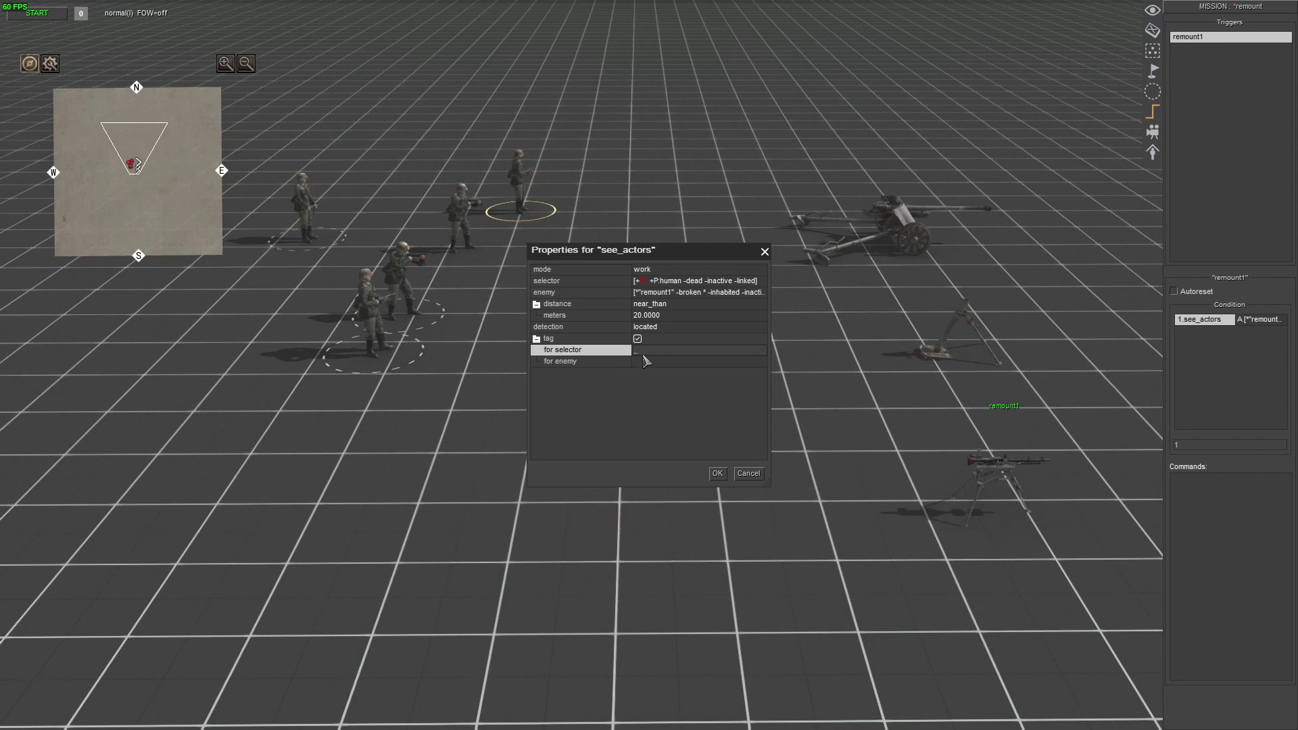
text(remo)
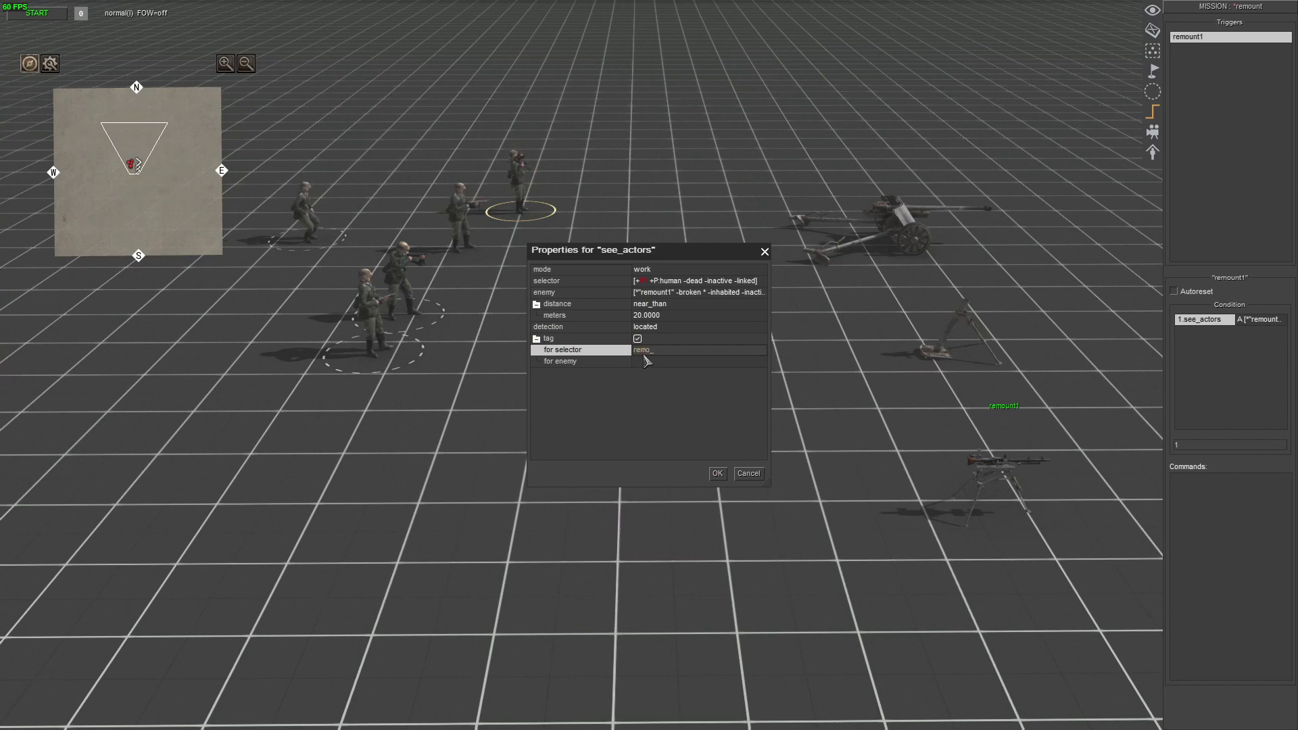
text(unter1)
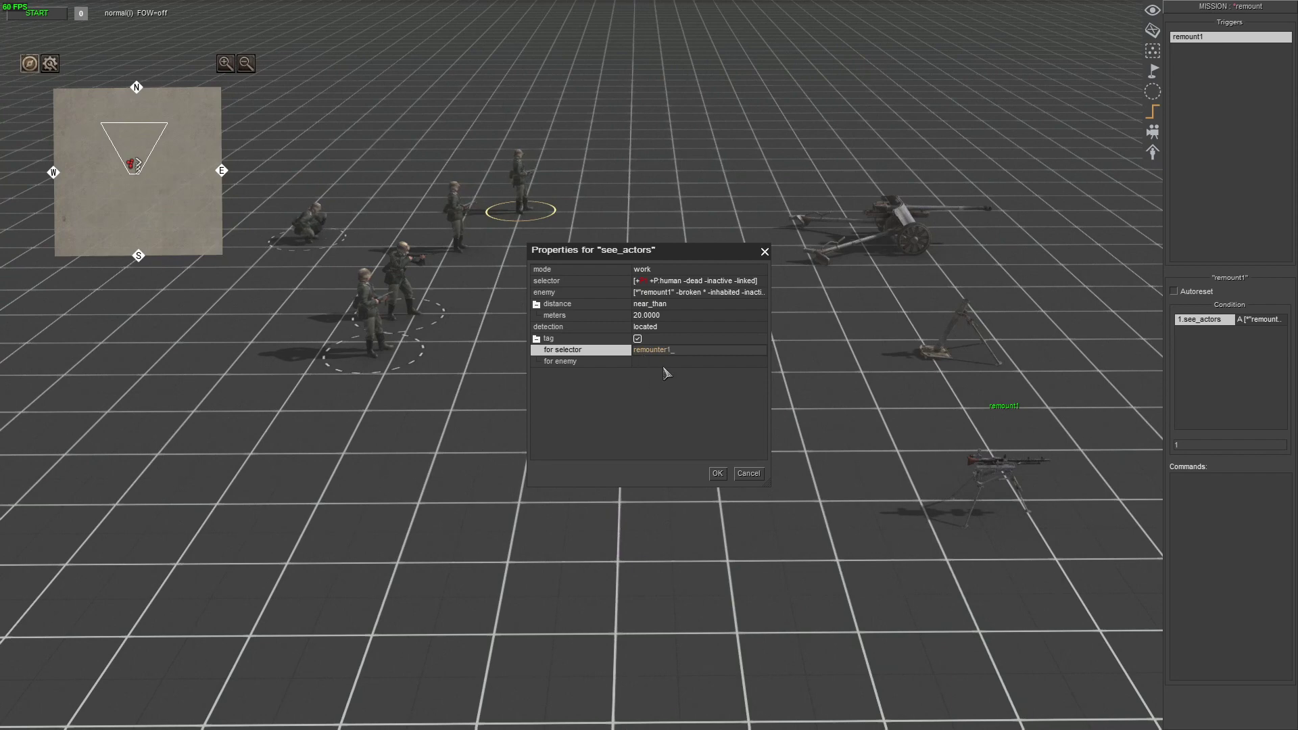
key(Return)
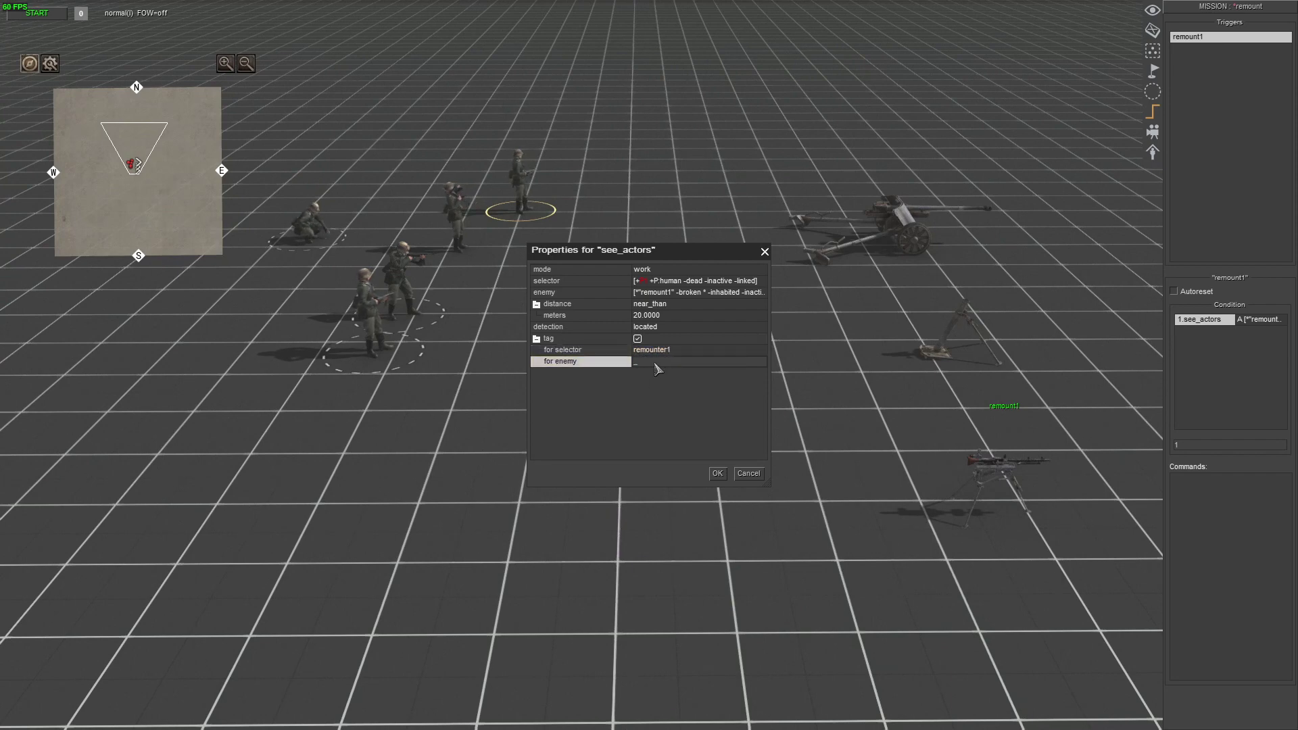
text(remounted1)
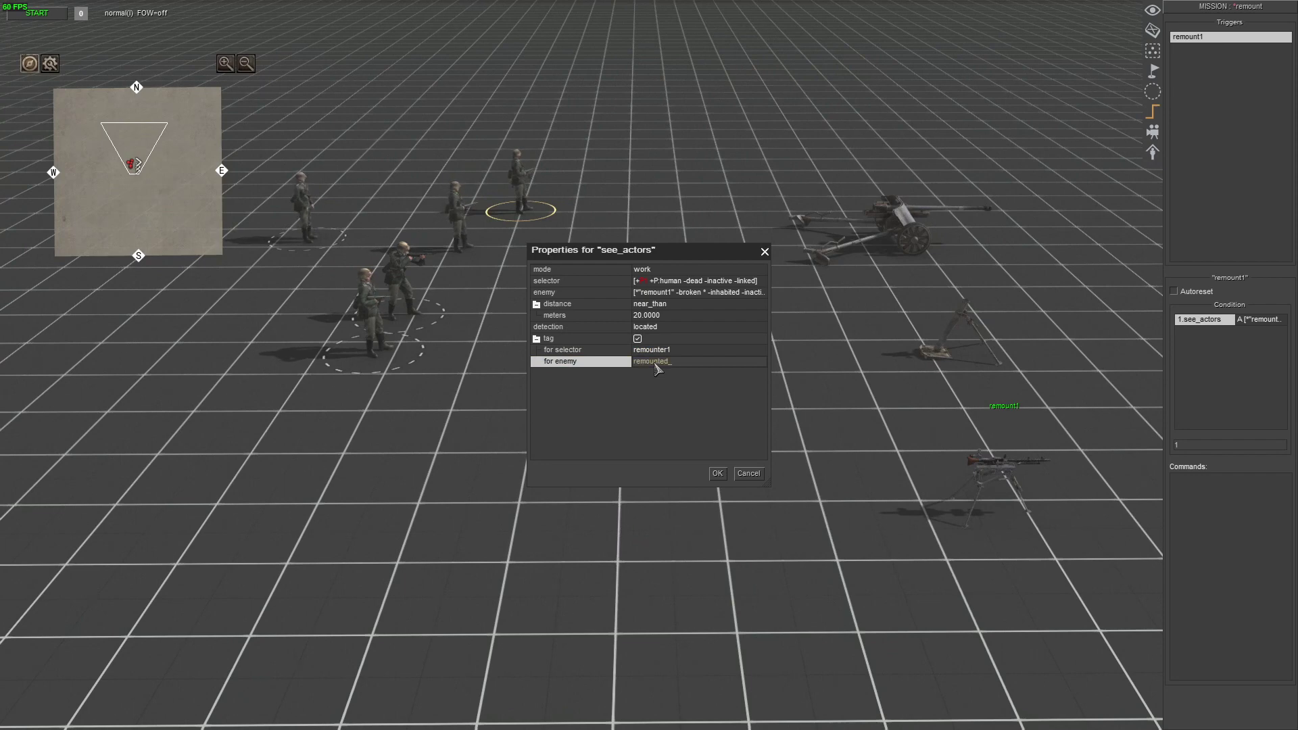
click(717, 474)
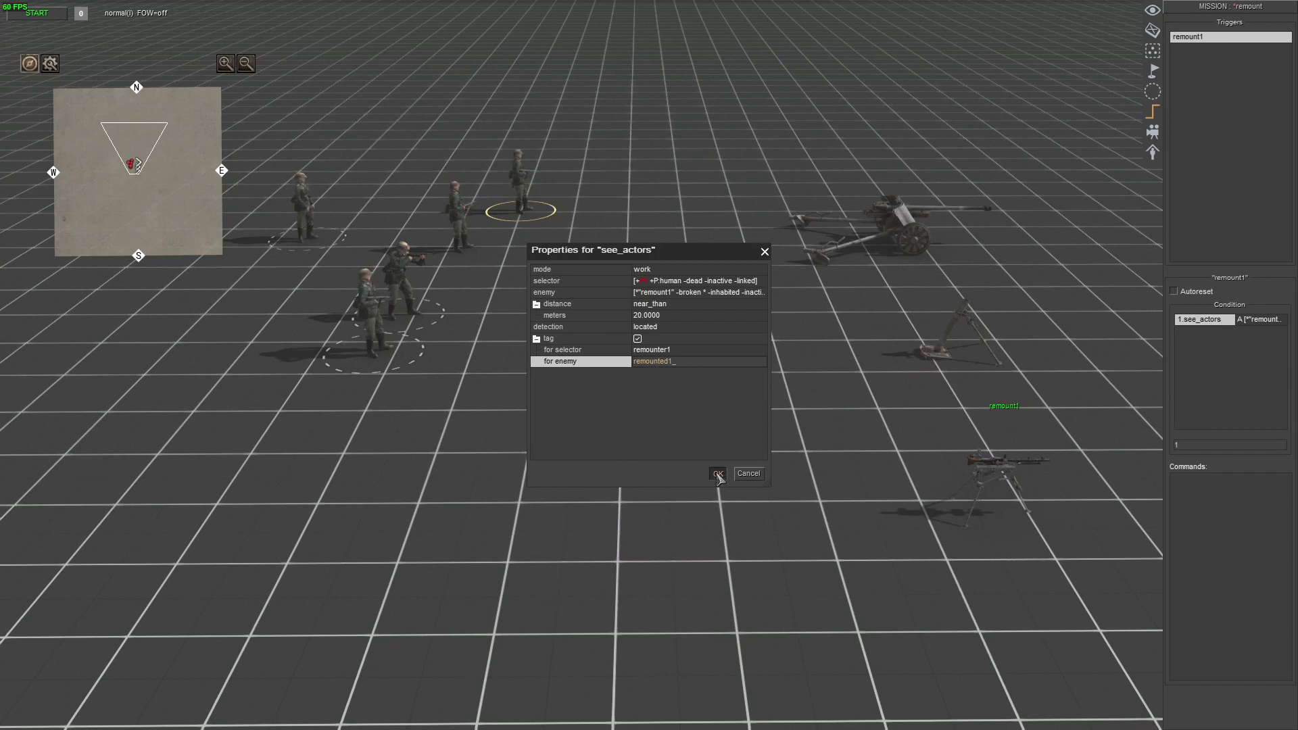
- Add a board command to the remount1 trigger and open its properties
right_click(1198, 500)
click(1216, 506)
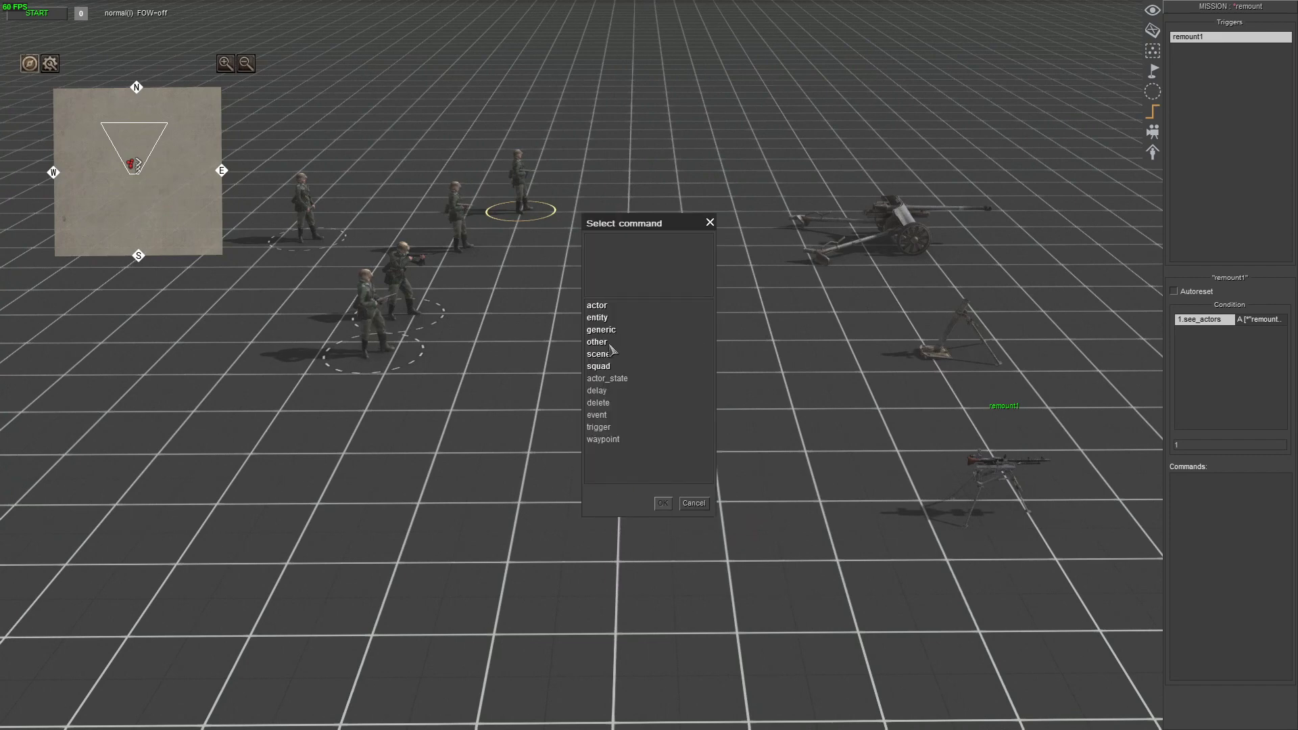
double_click(598, 317)
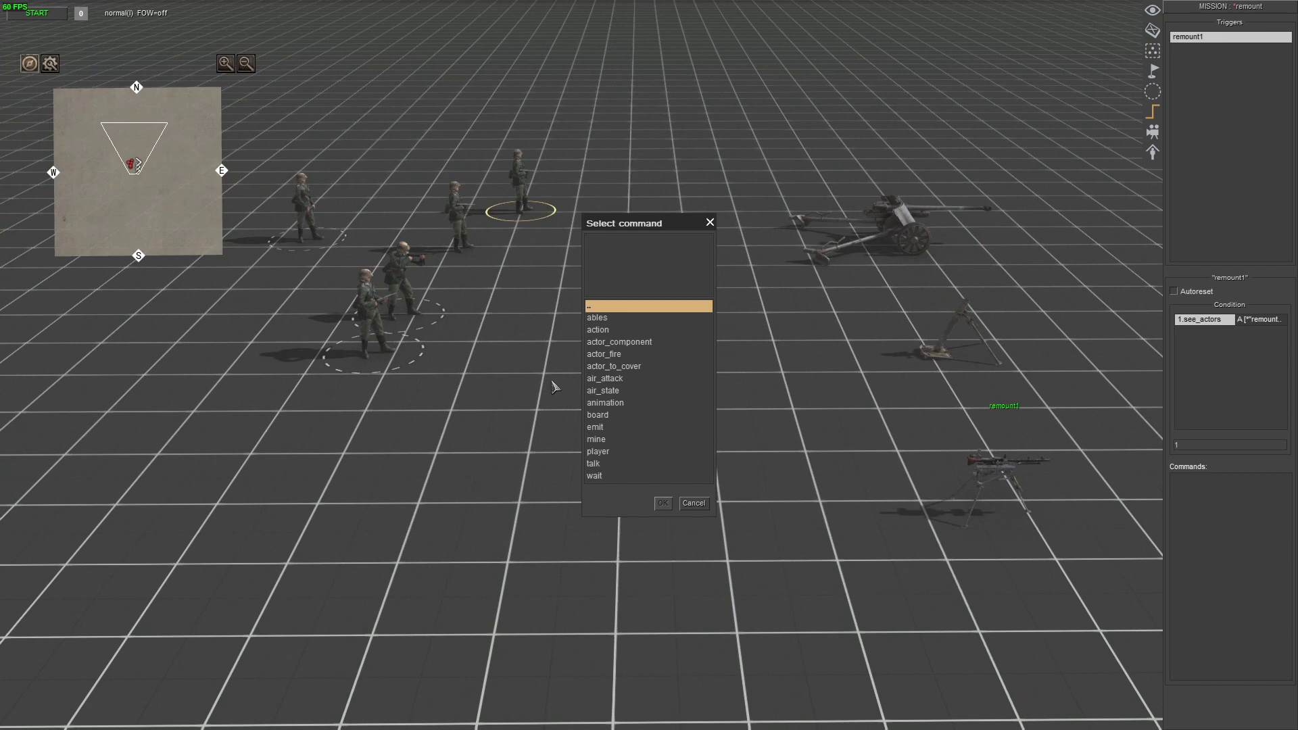
click(597, 418)
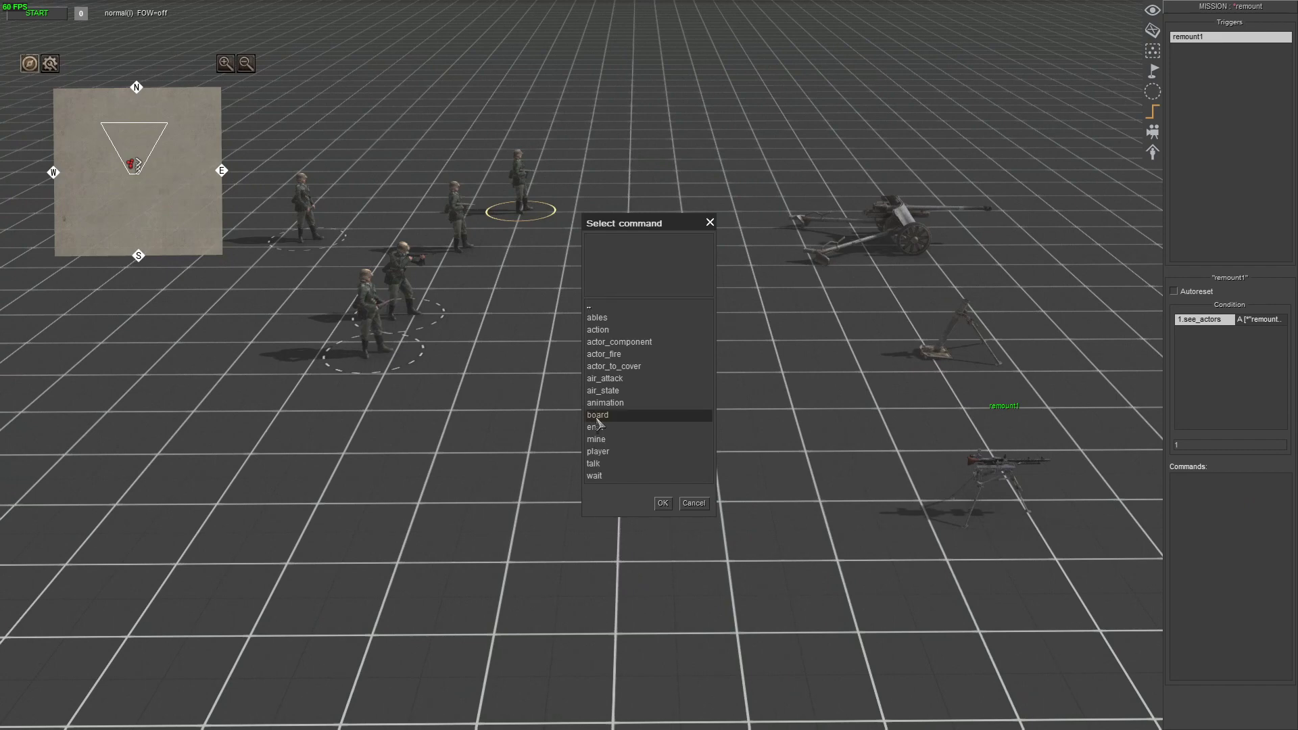
double_click(597, 416)
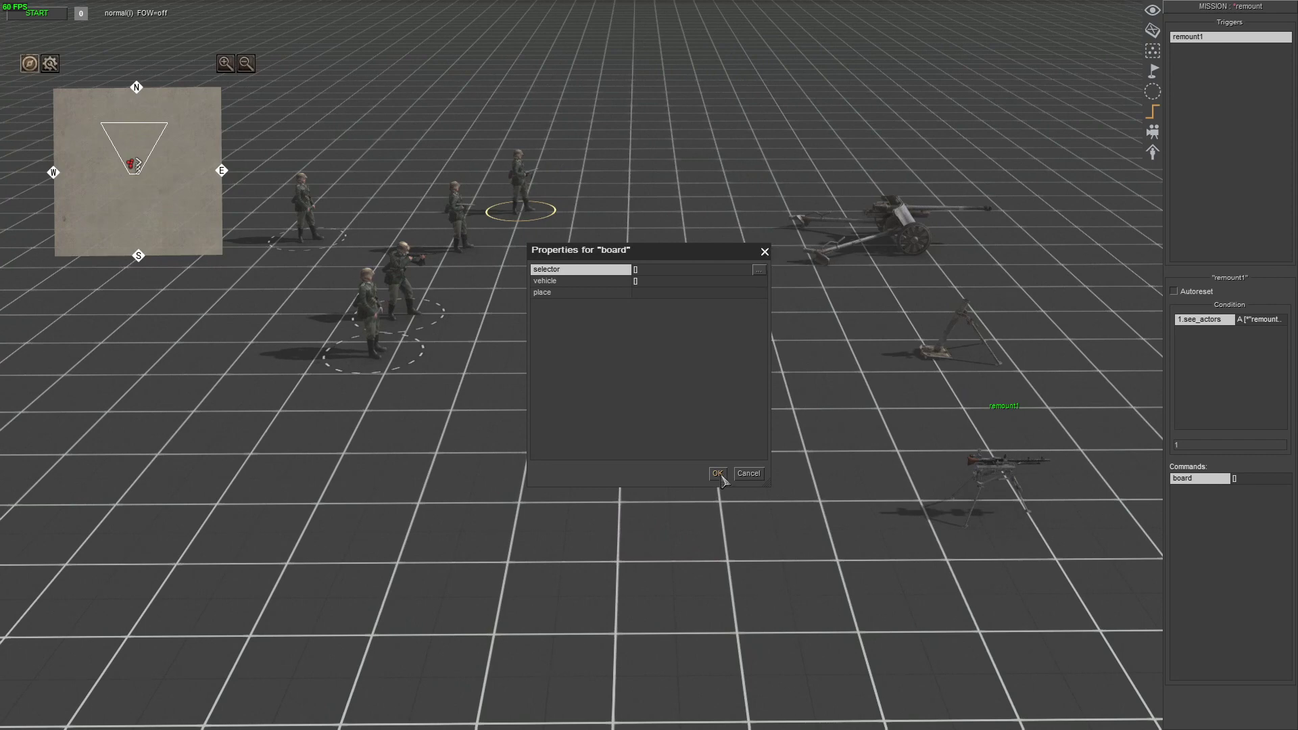
- Set the board command's selector tag to remounter1 and its vehicle tag to remounted1
click(757, 271)
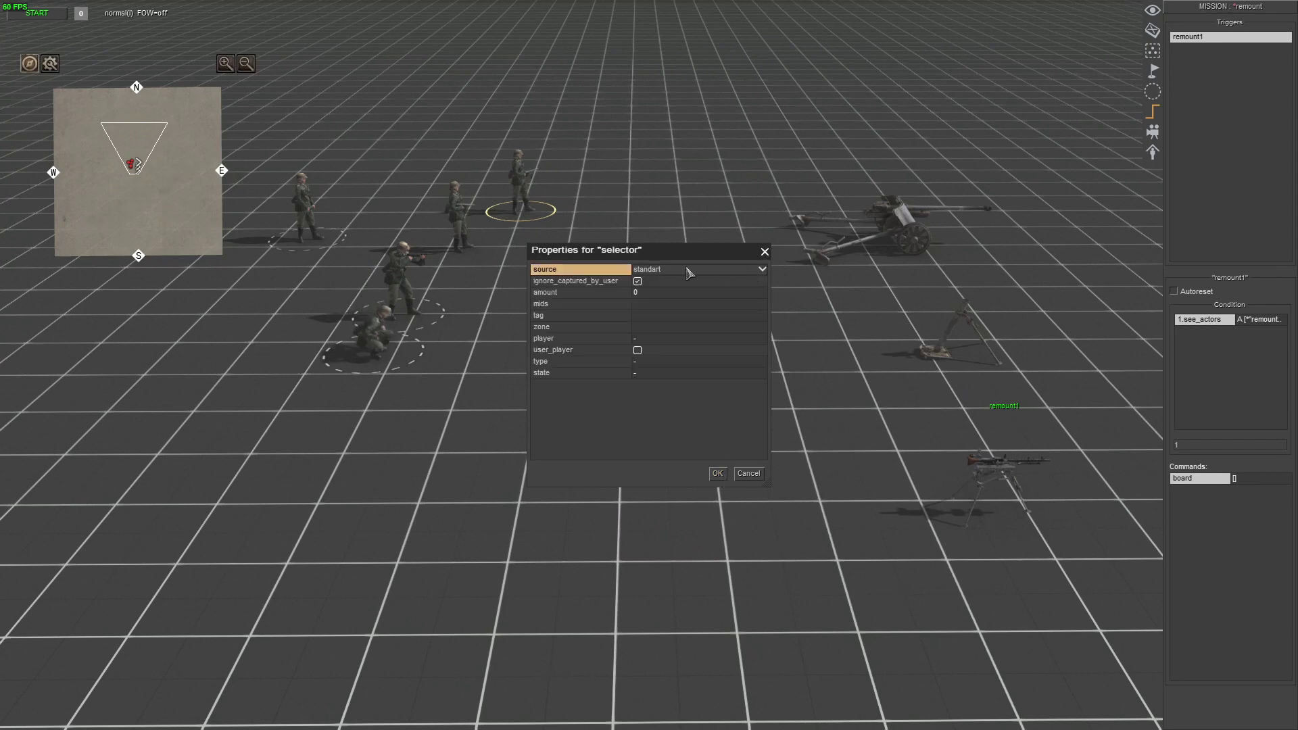
click(657, 320)
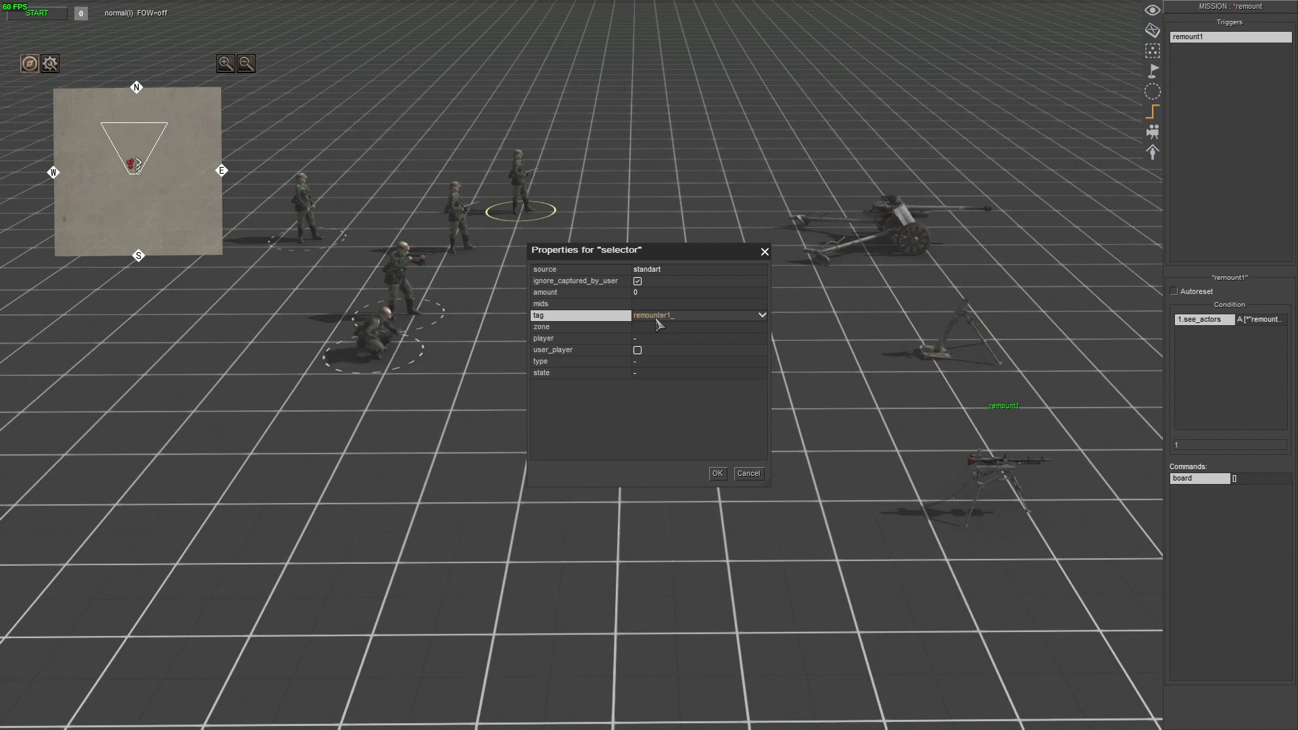
key(Return)
double_click(649, 284)
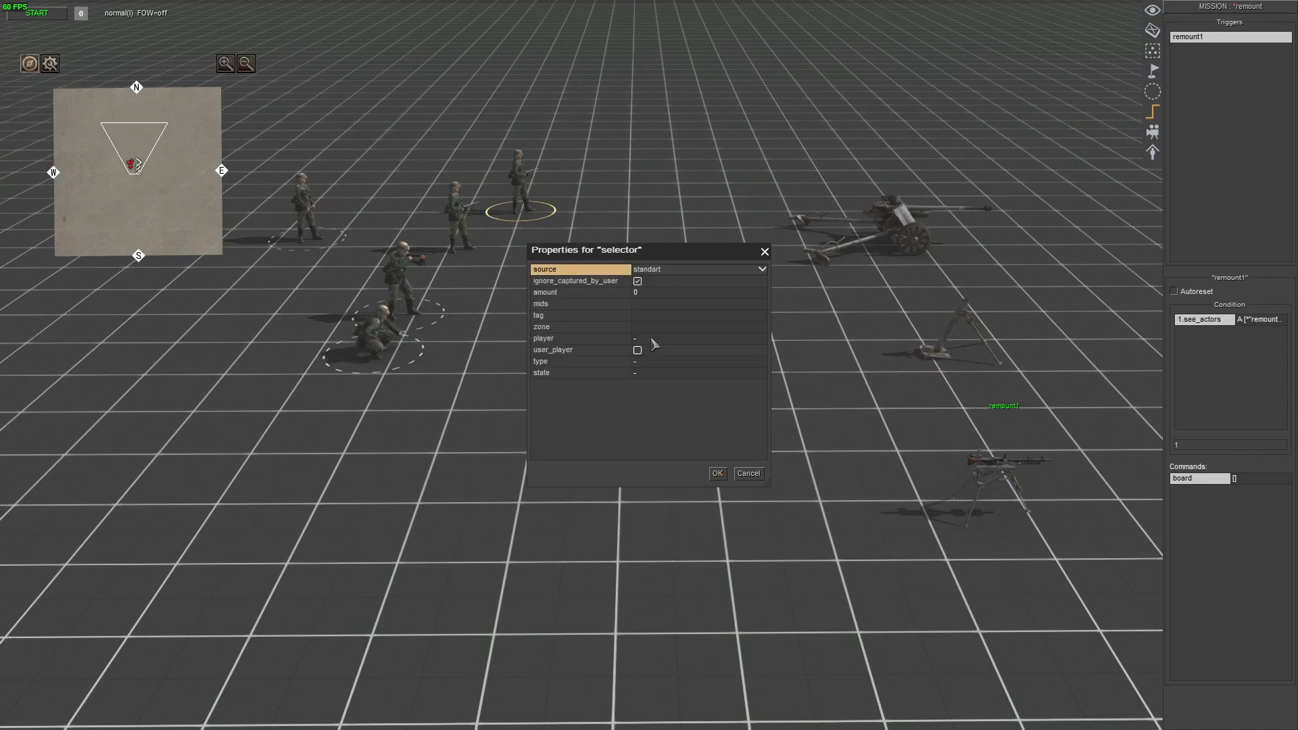
click(647, 318)
text(remounted1)
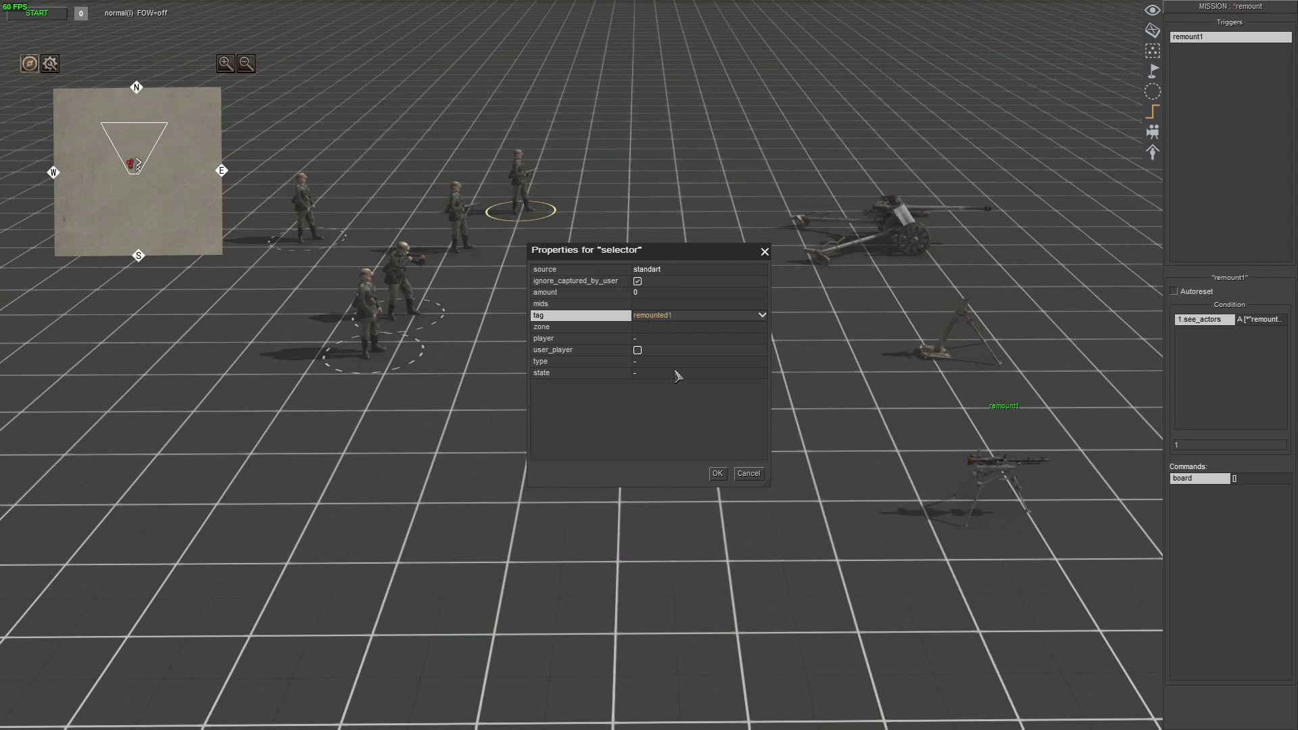
key(Return)
key(Return)
- Add a delay command with a time of 0.5 to the remount1 trigger
right_click(1193, 495)
click(1197, 499)
double_click(598, 391)
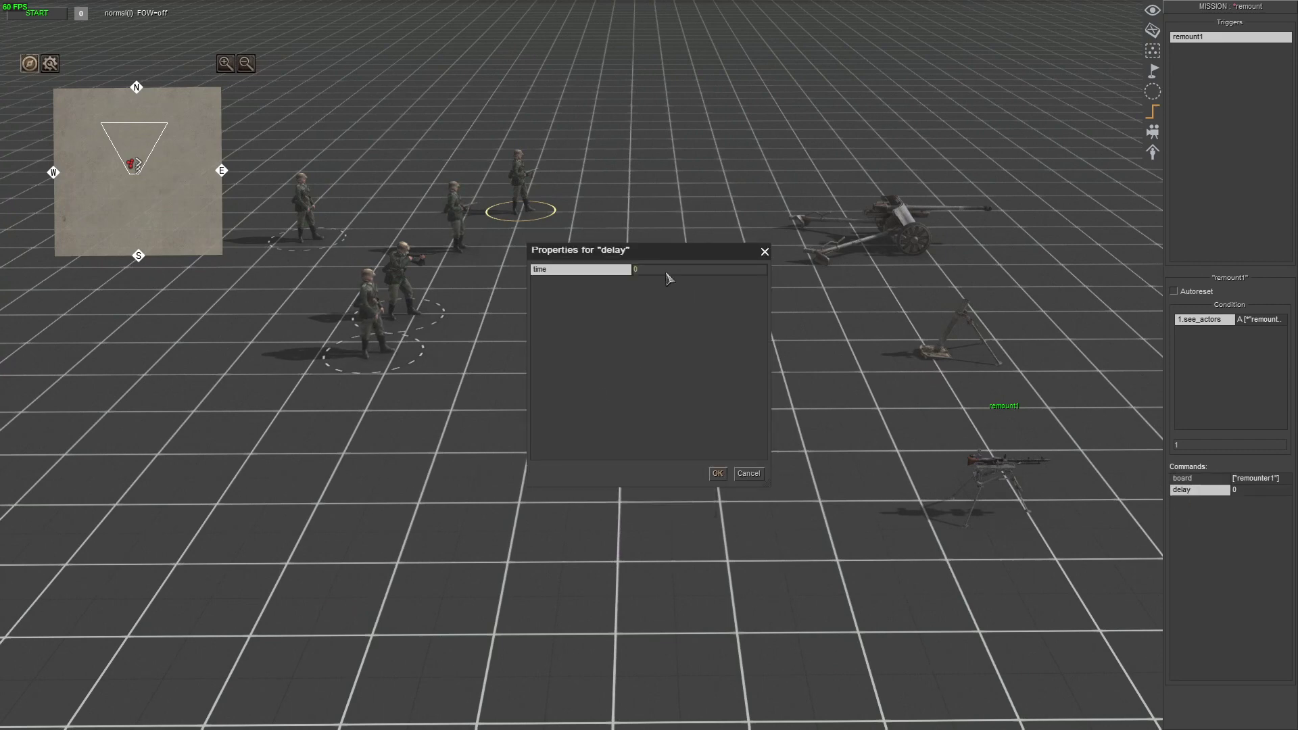
text(0.5)
key(Return)
- Add an entity_state command after the delay, leaving its properties empty
double_click(1195, 526)
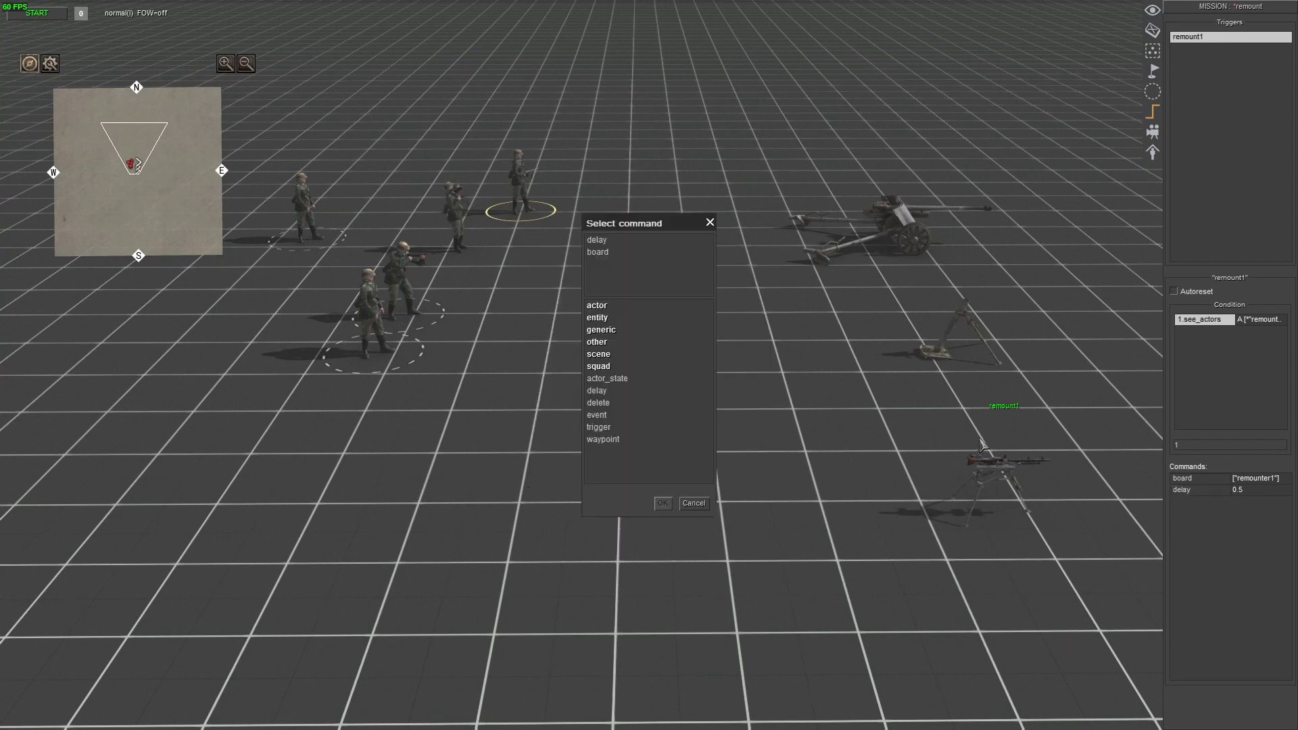
click(597, 318)
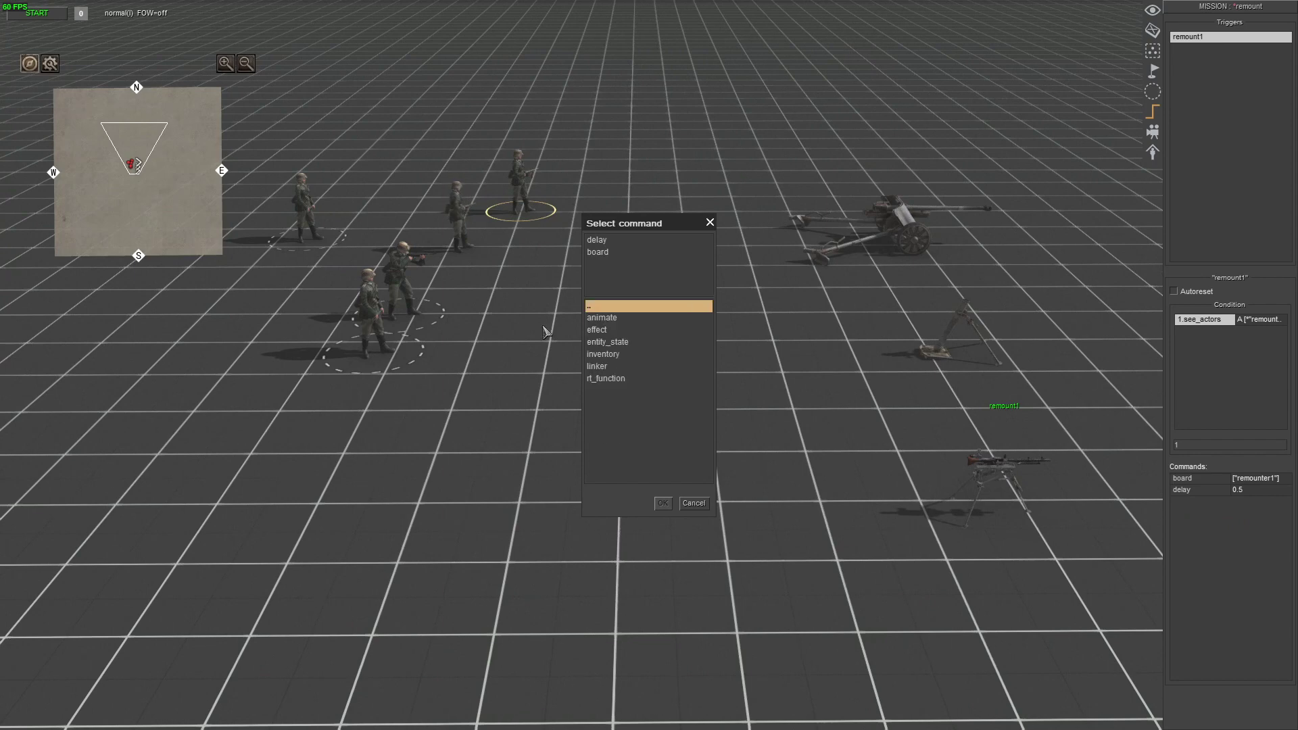
double_click(618, 349)
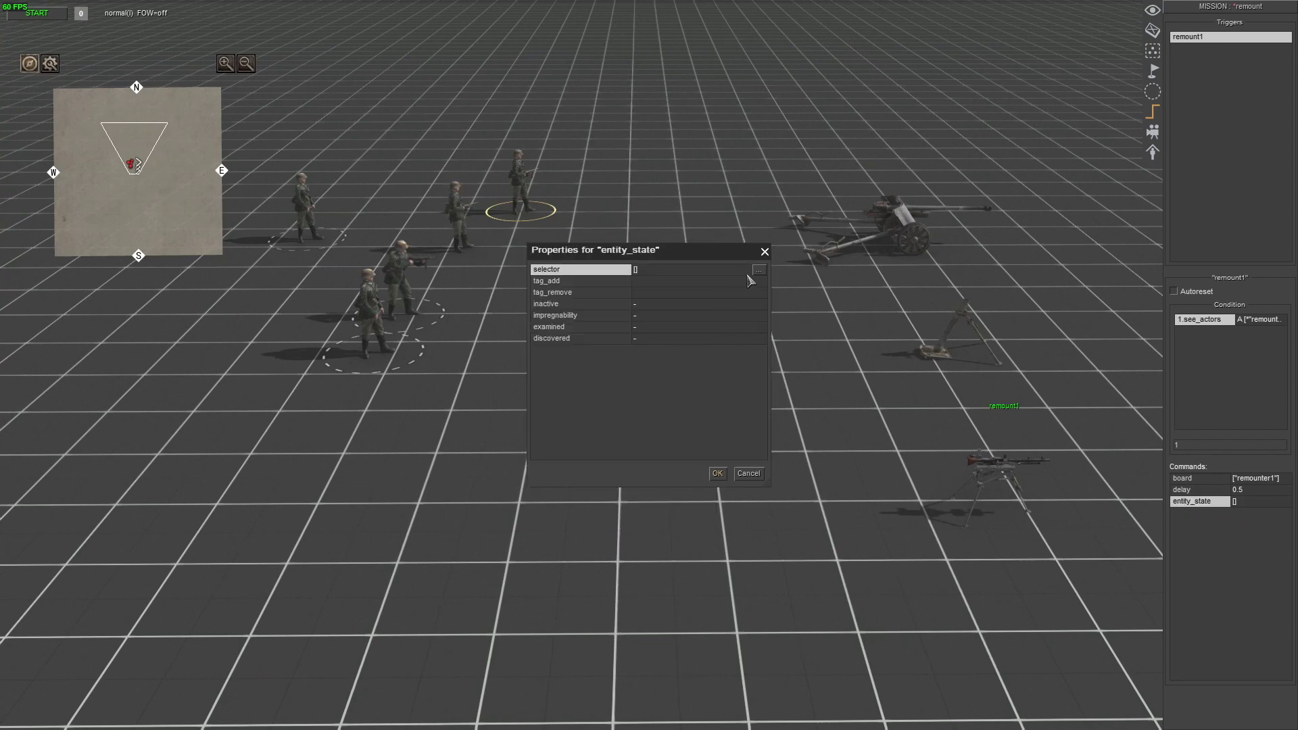
click(717, 474)
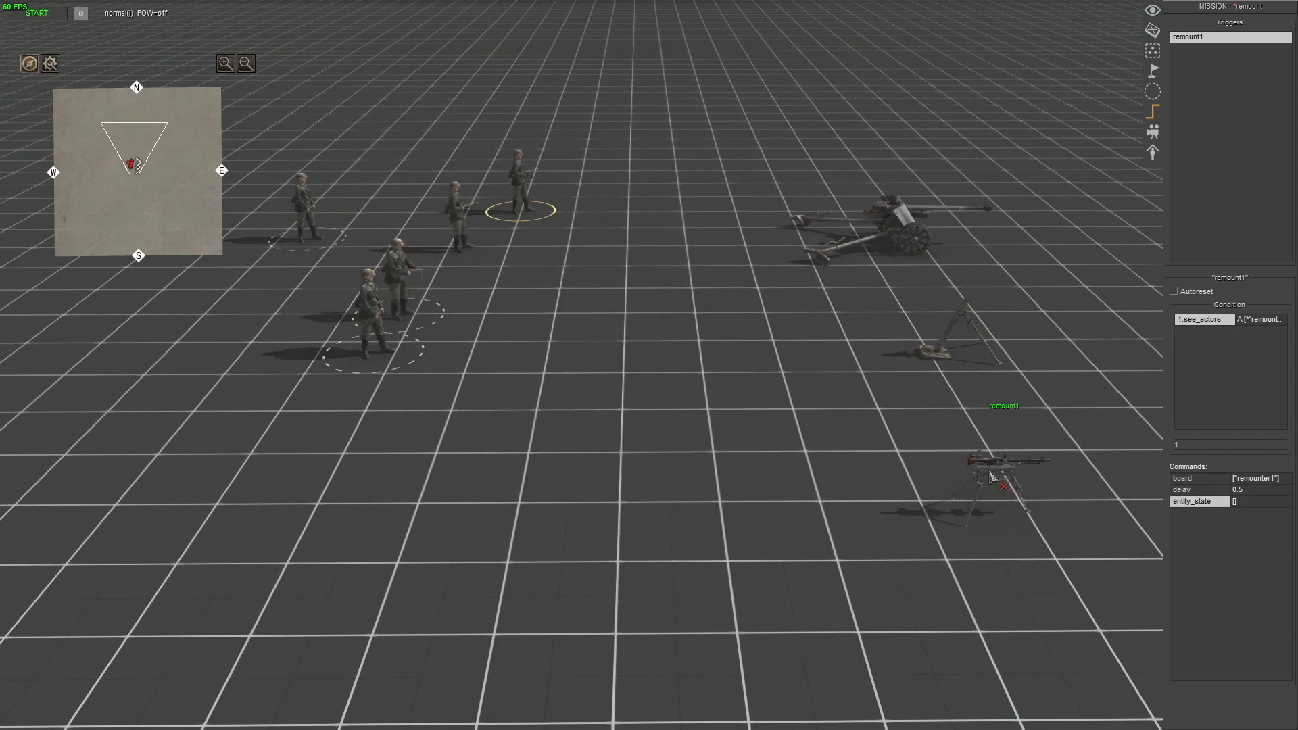
- Copy the remounter1 tag text from the board command's selector
double_click(1194, 481)
double_click(704, 270)
click(691, 316)
key(ctrl+c)
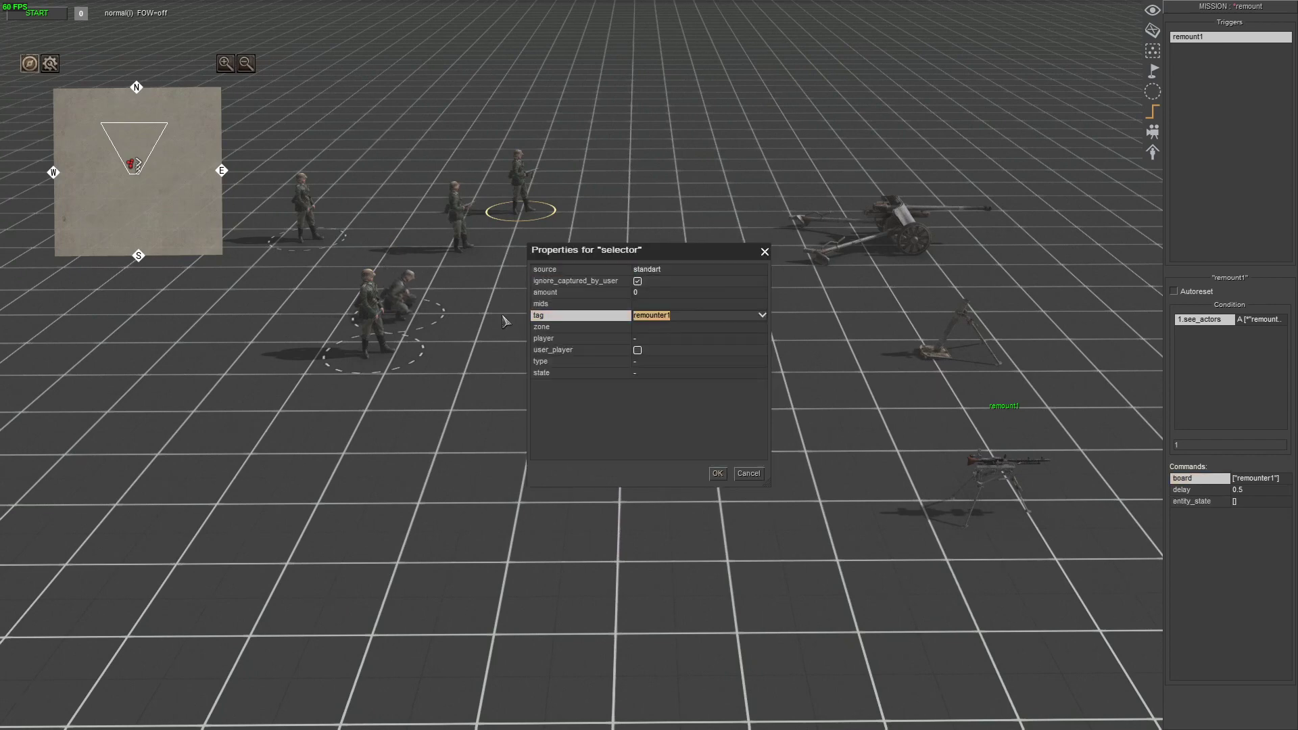
key(Escape)
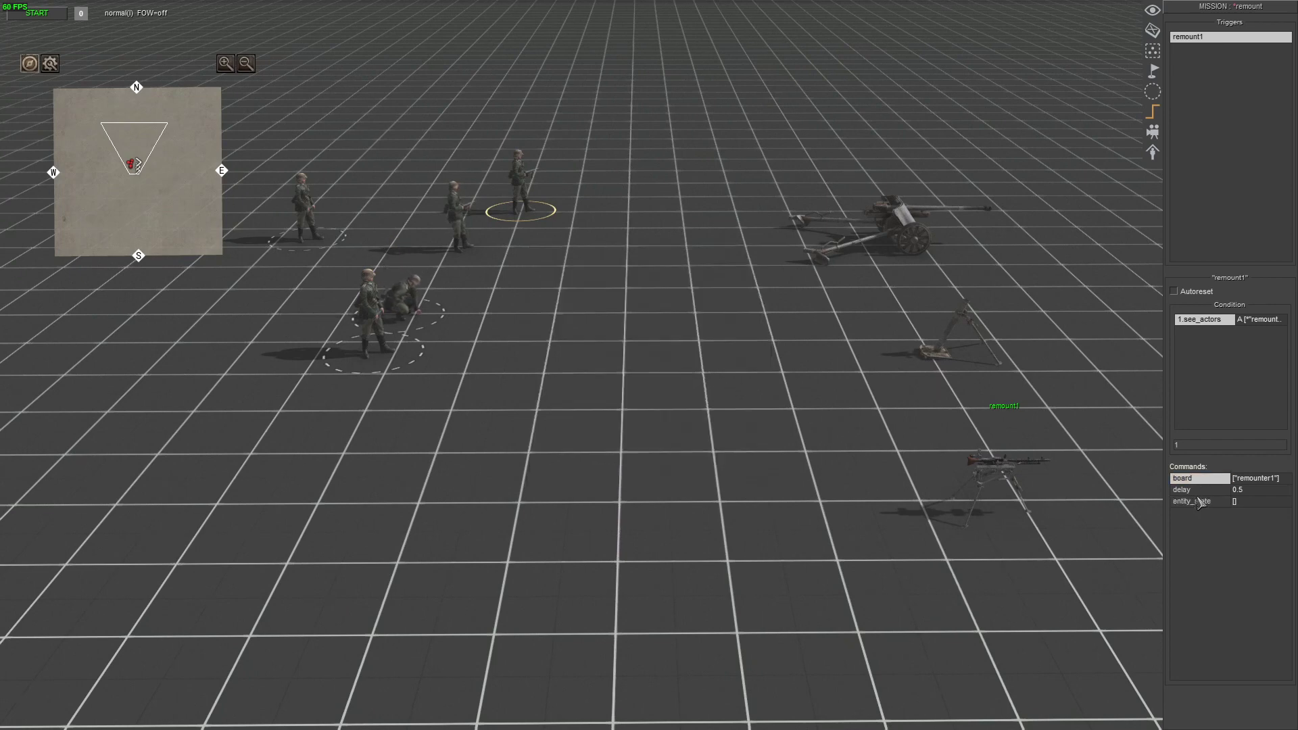
- Set the entity_state command to select actors tagged remounter1 and remove their remounter1 tag
double_click(1197, 501)
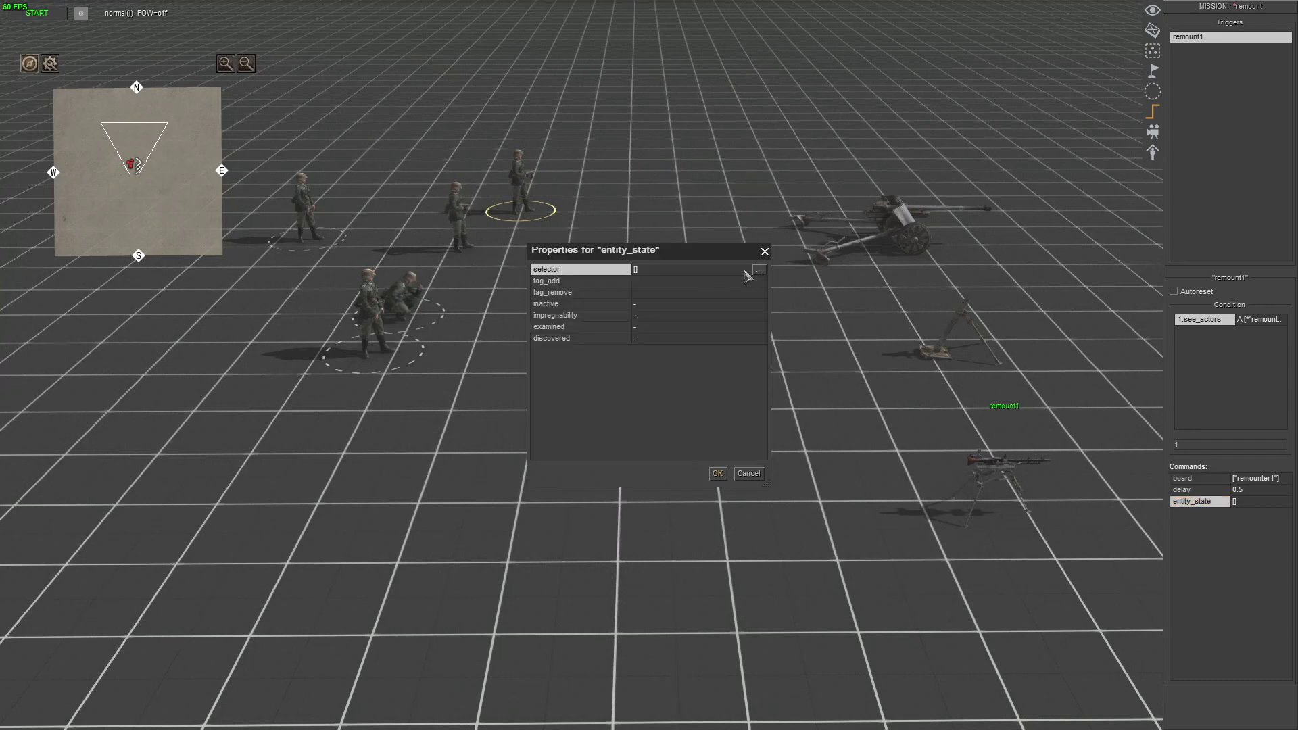
double_click(707, 273)
click(656, 317)
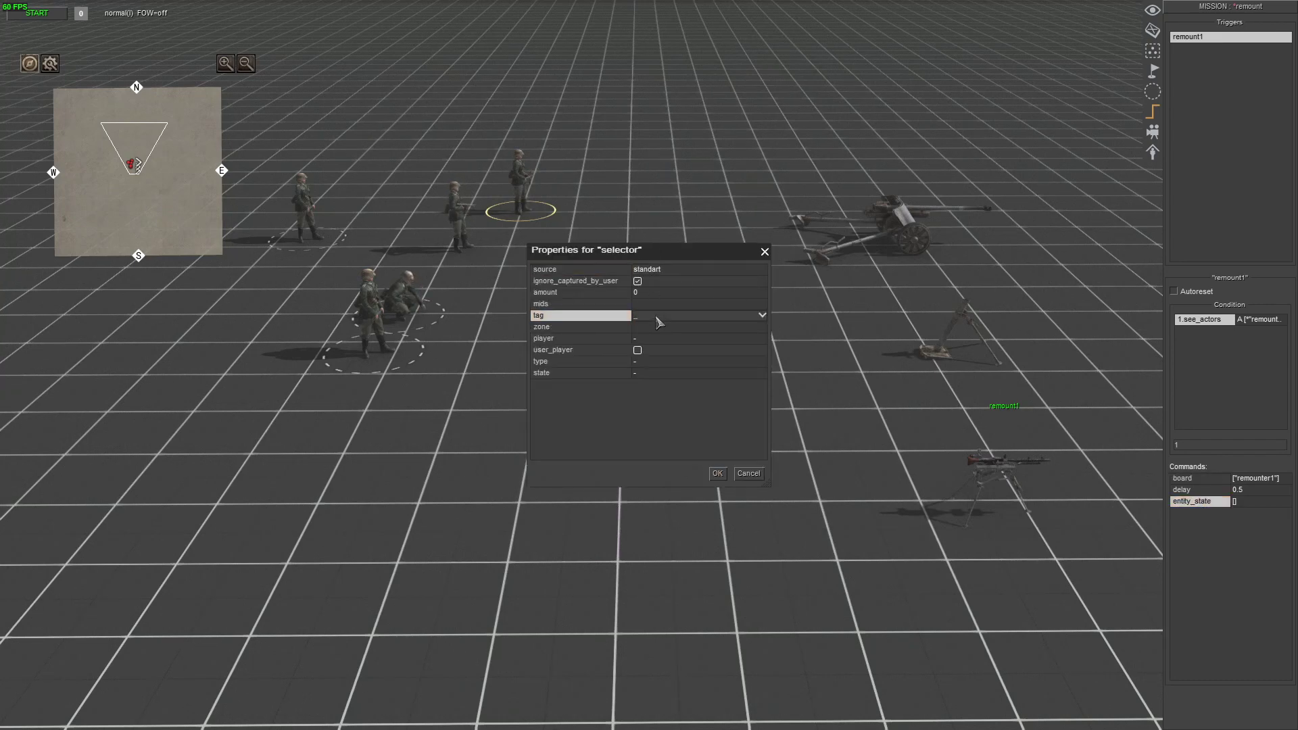
key(ctrl+v)
key(Return)
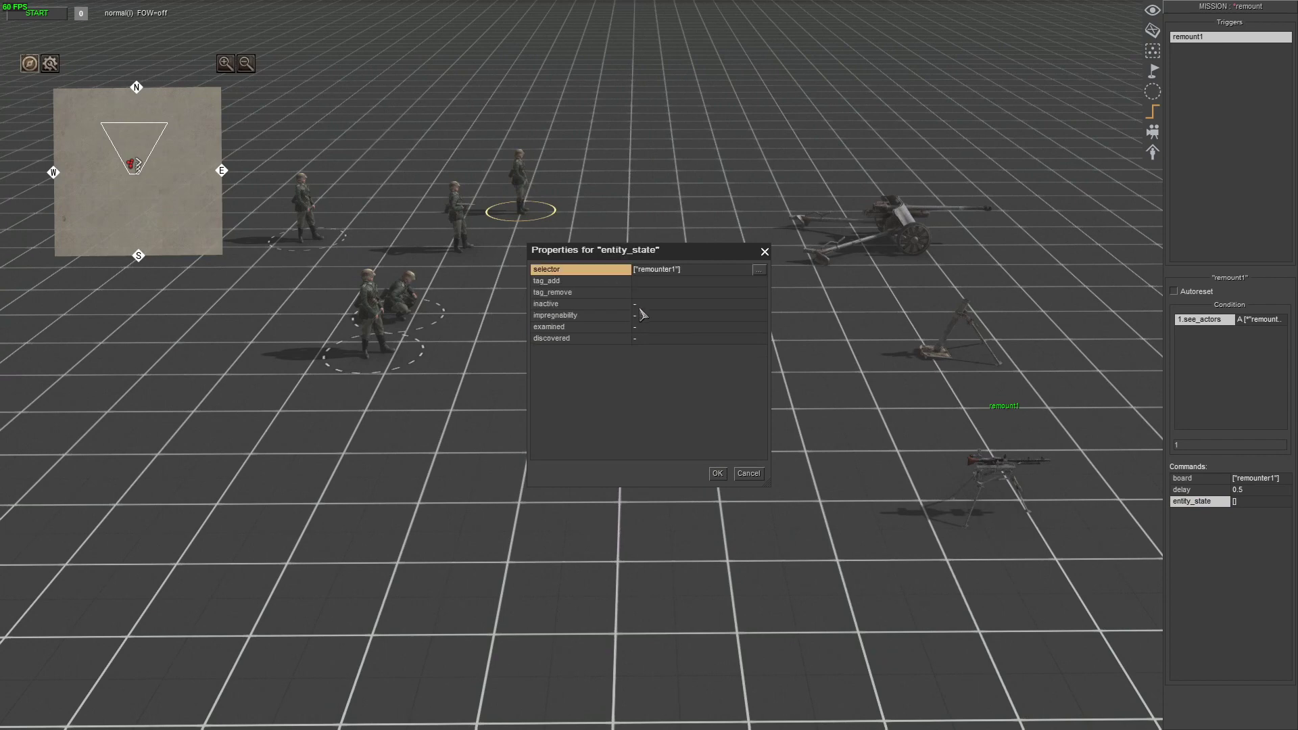
click(643, 293)
key(ctrl+v)
key(Return)
- Duplicate the entity_state command and make the copy select remounted1 and remove that same tag
right_click(1179, 501)
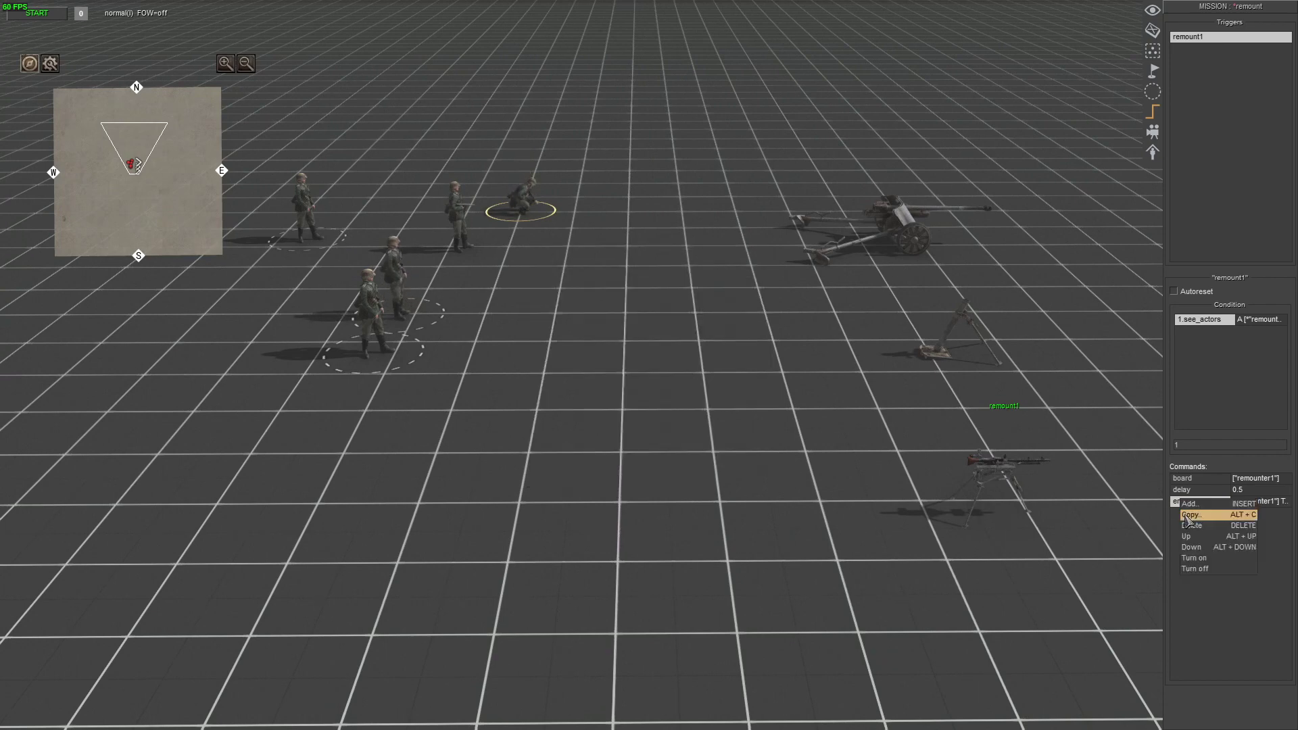
click(1187, 515)
double_click(1198, 517)
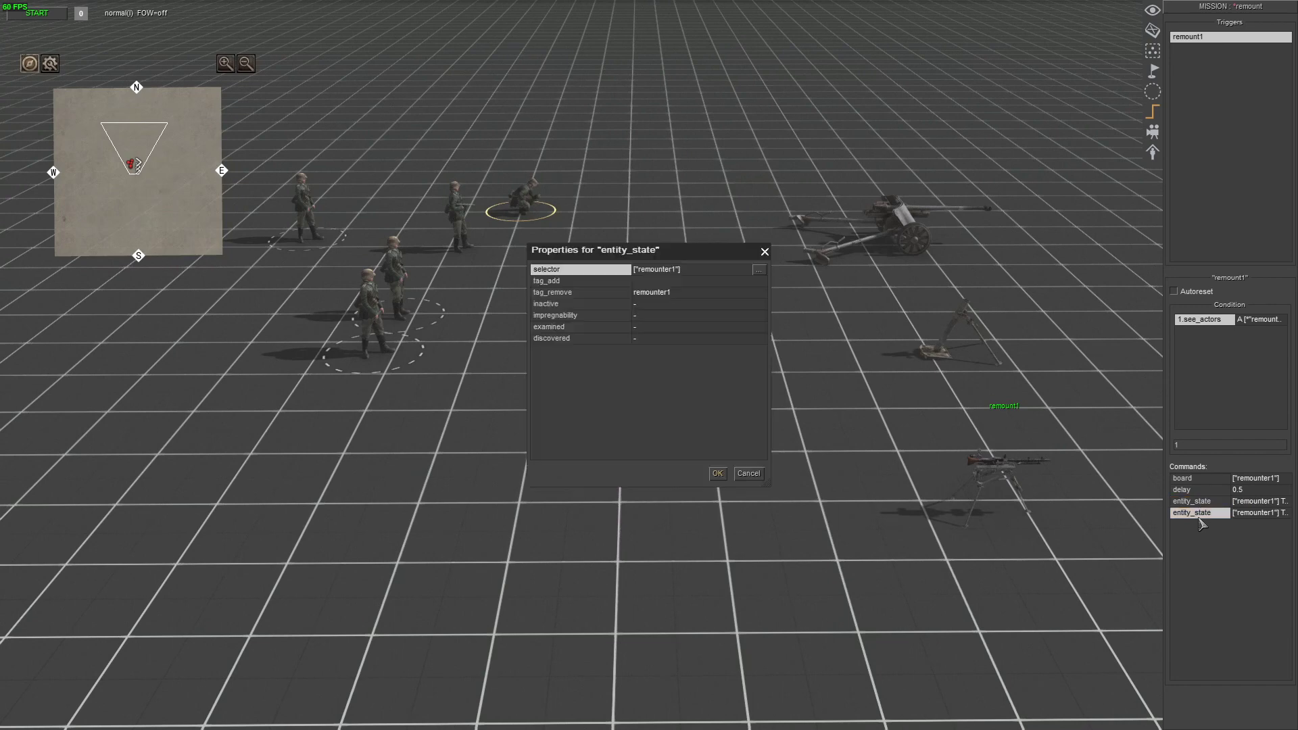
click(758, 270)
click(688, 316)
key(ctrl+v)
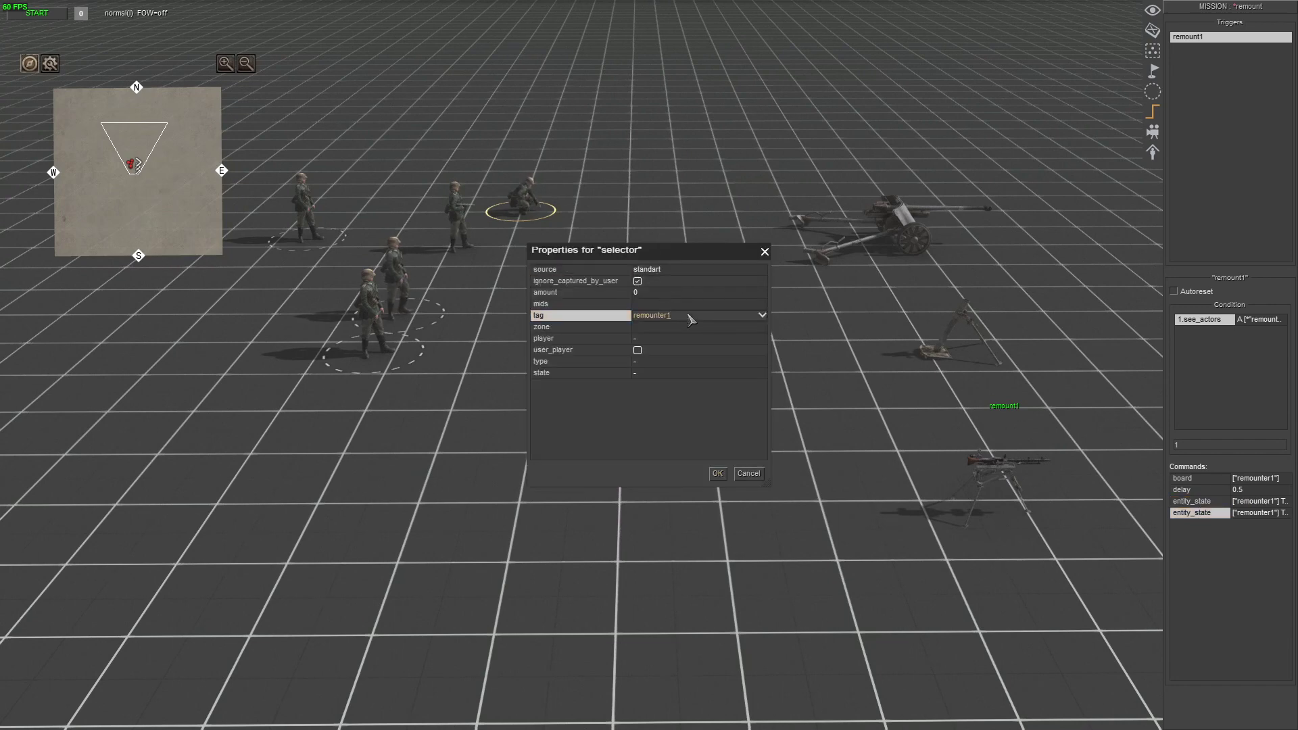
key(Left)
key(BackSpace)
key(Return)
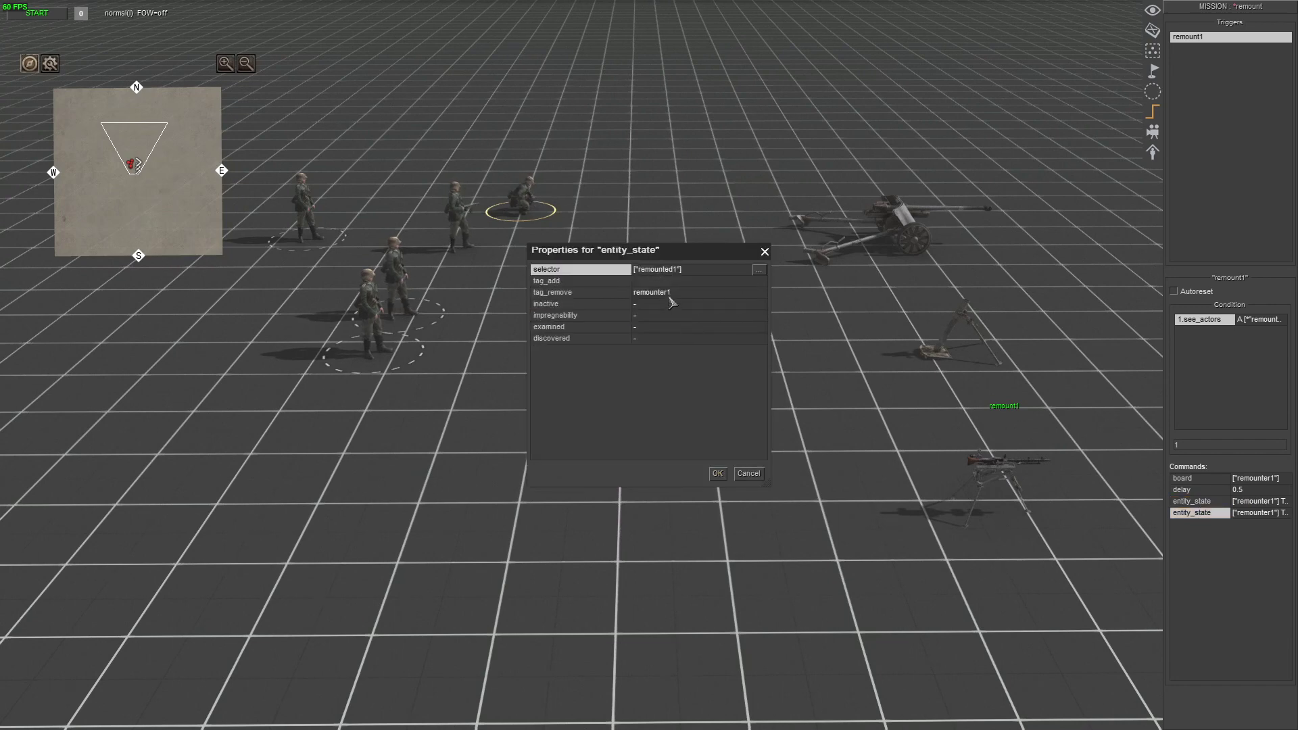
click(683, 294)
key(BackSpace)
key(Return)
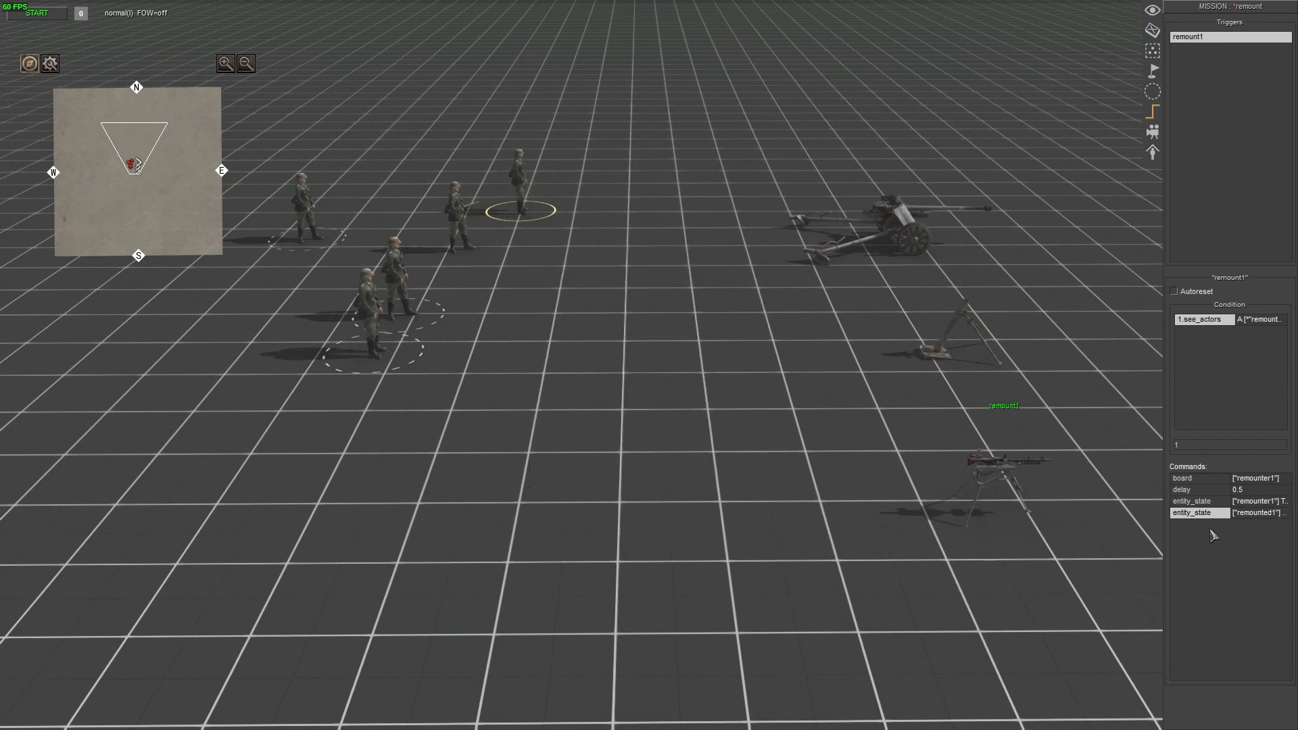
- Append a copy of the 0.5 delay, followed by a trigger command that switches remount1 off
right_click(1183, 490)
click(1190, 508)
right_click(1202, 544)
click(1214, 549)
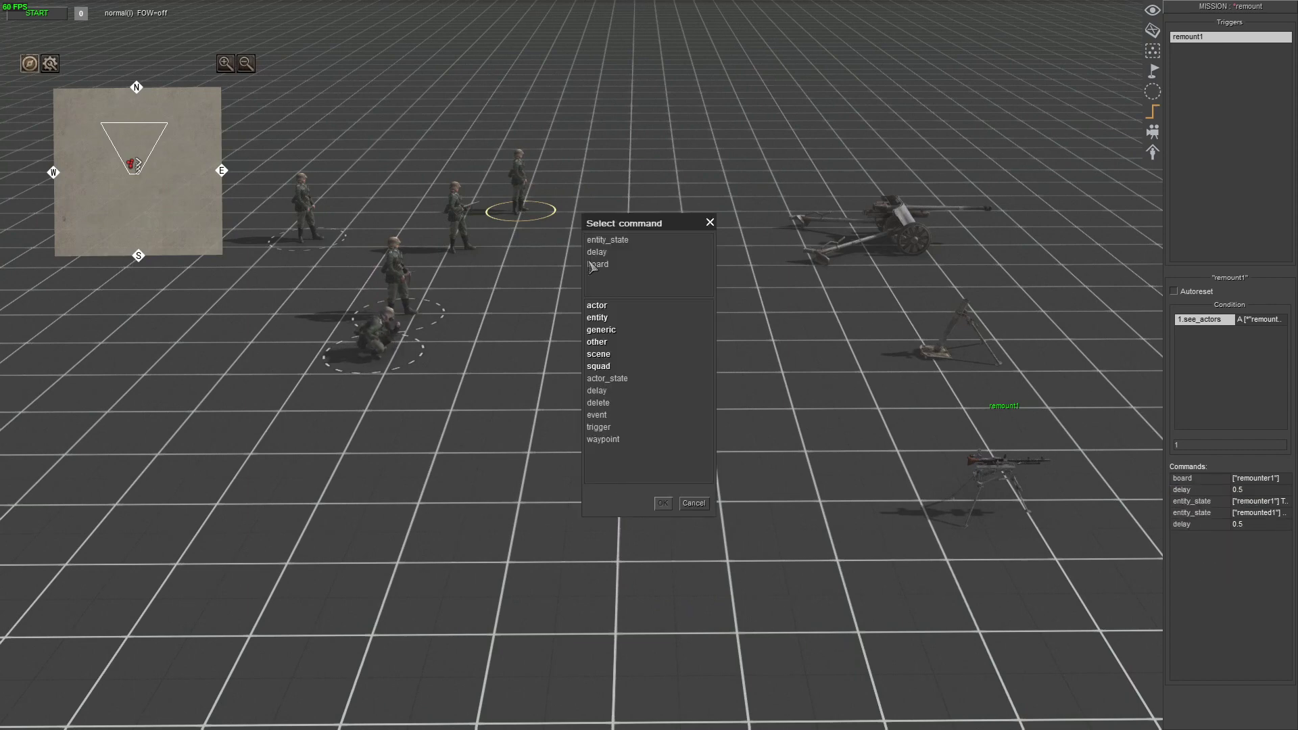
double_click(598, 427)
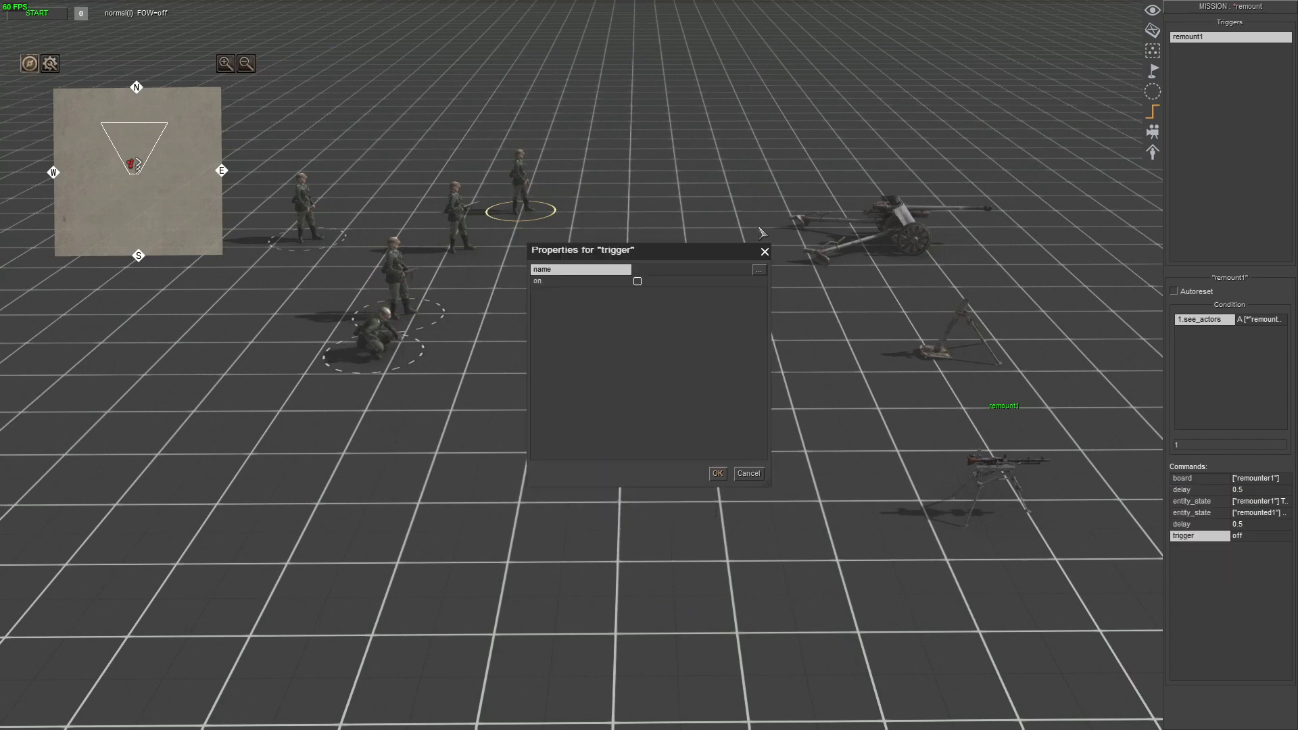
click(760, 271)
double_click(565, 283)
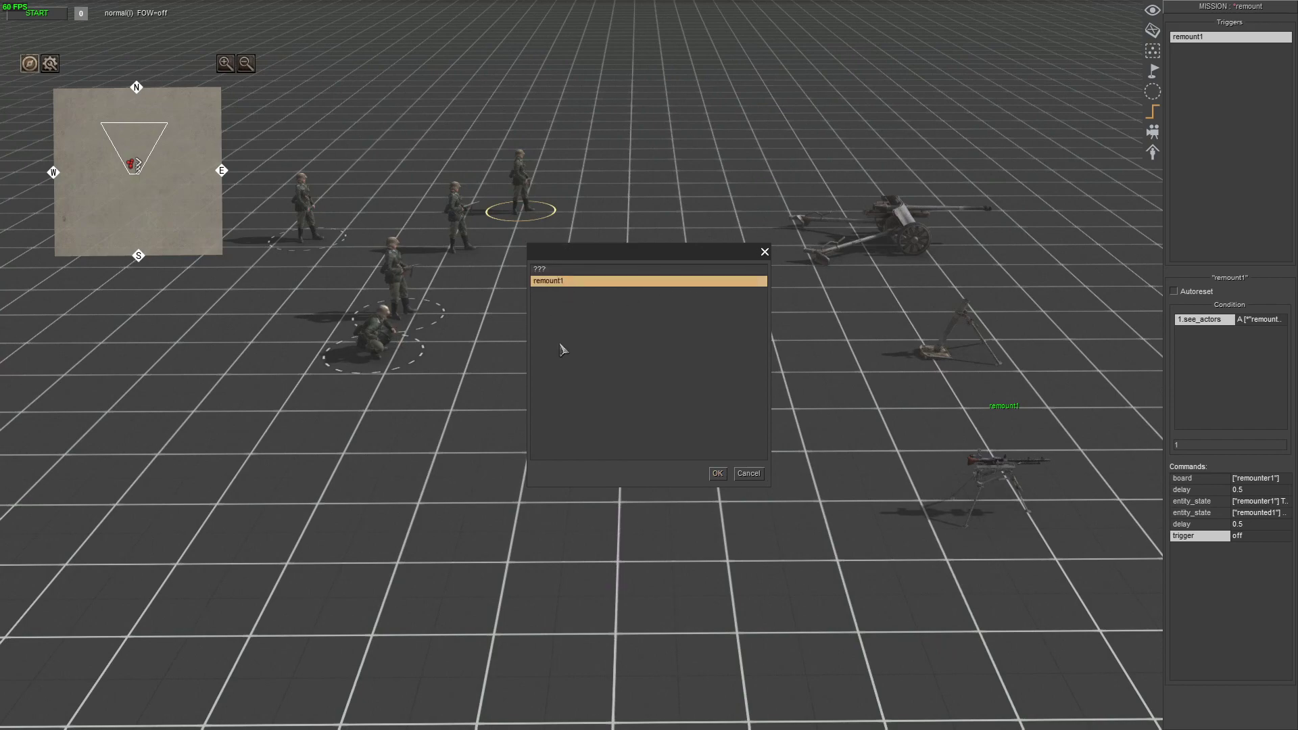
click(717, 473)
- Save the mission and start the simulation with all the guns and soldiers in view
click(1196, 8)
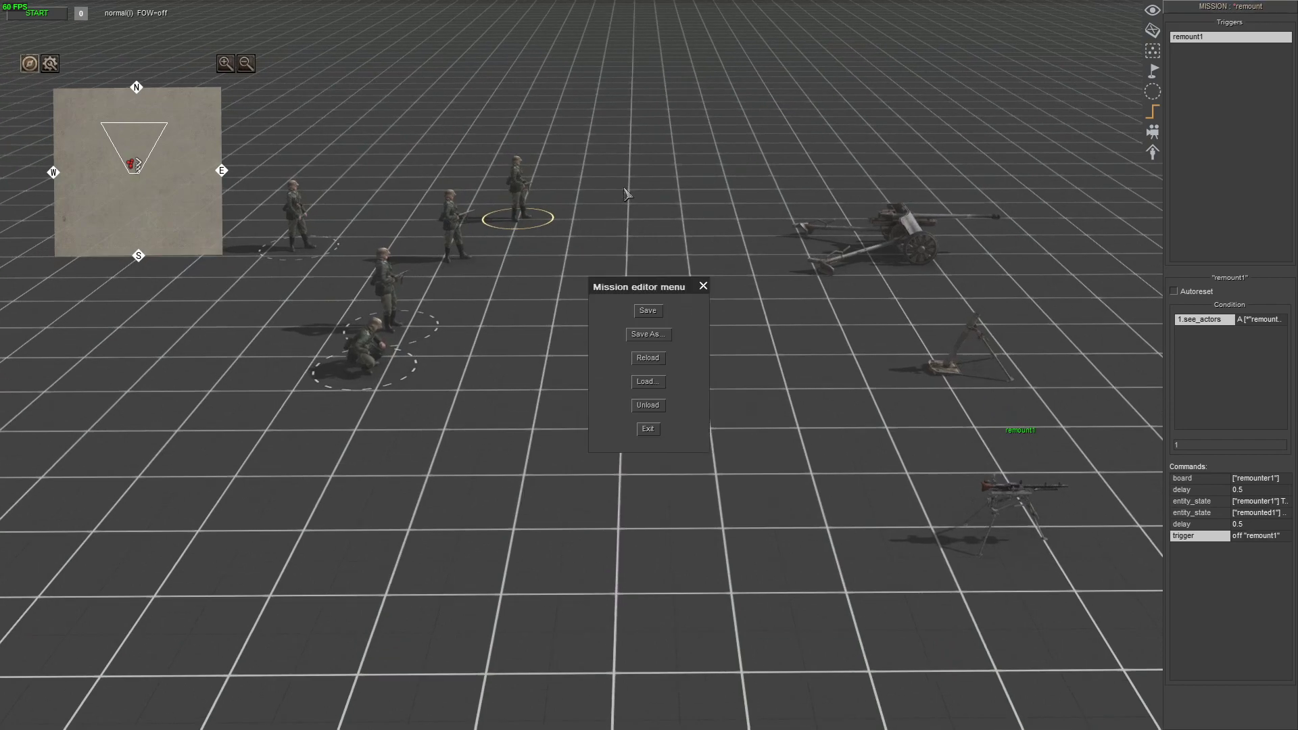
click(645, 313)
scroll(500, 315, down, 4)
middle_drag(505, 352, 490, 338)
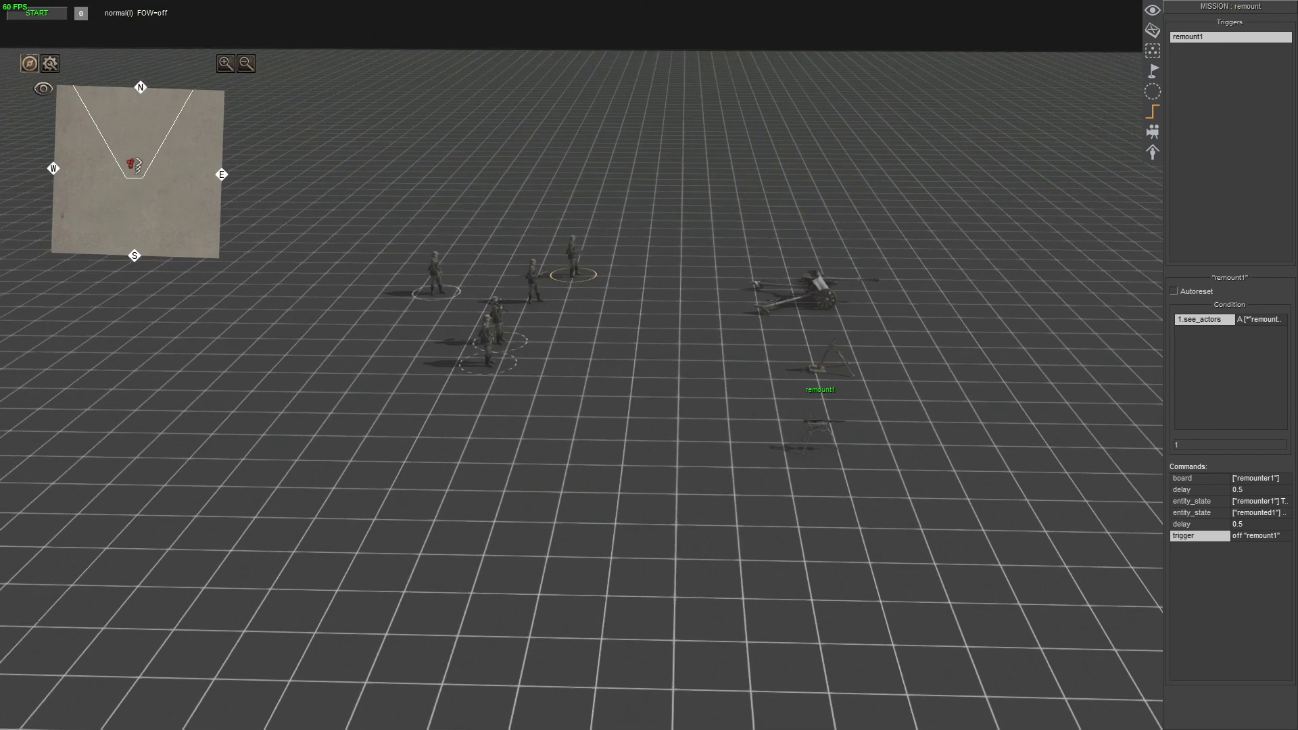
click(37, 13)
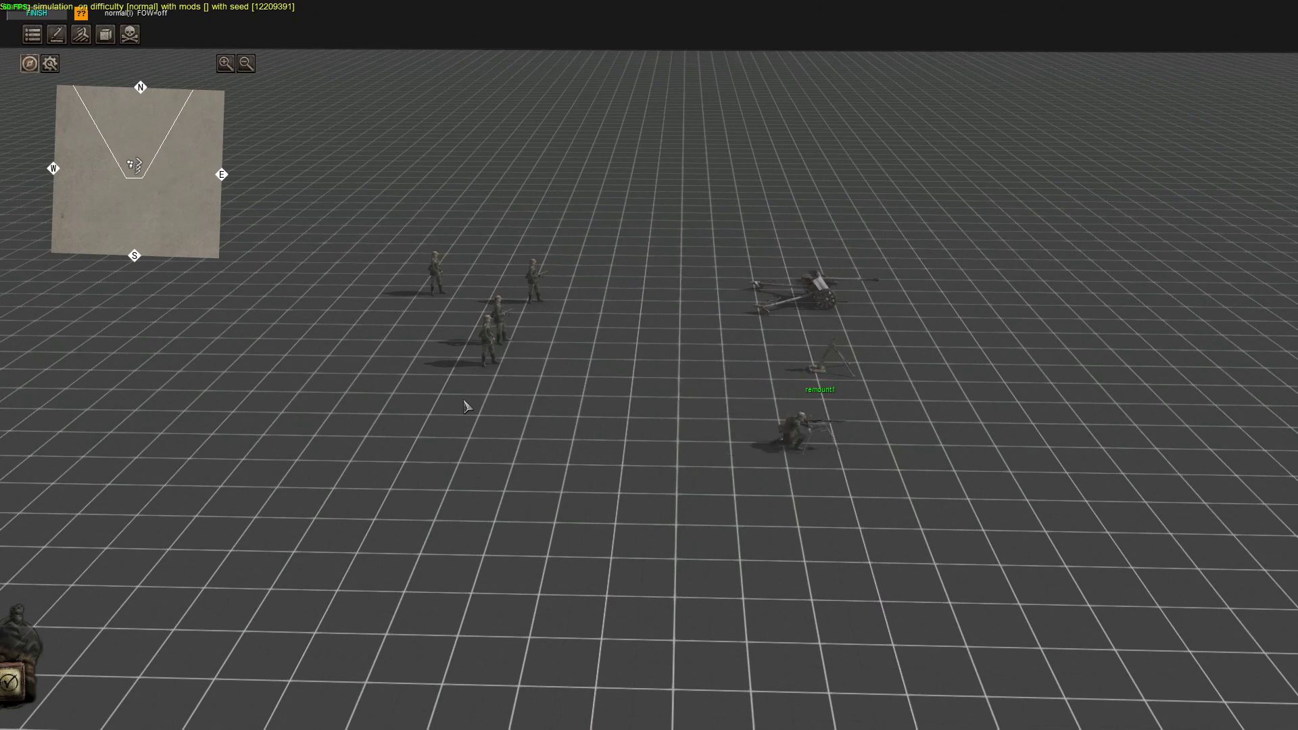
- Add the remount1 tag to the 8cm sGrW 34 mortar while the simulation runs
key(F3)
click(1152, 38)
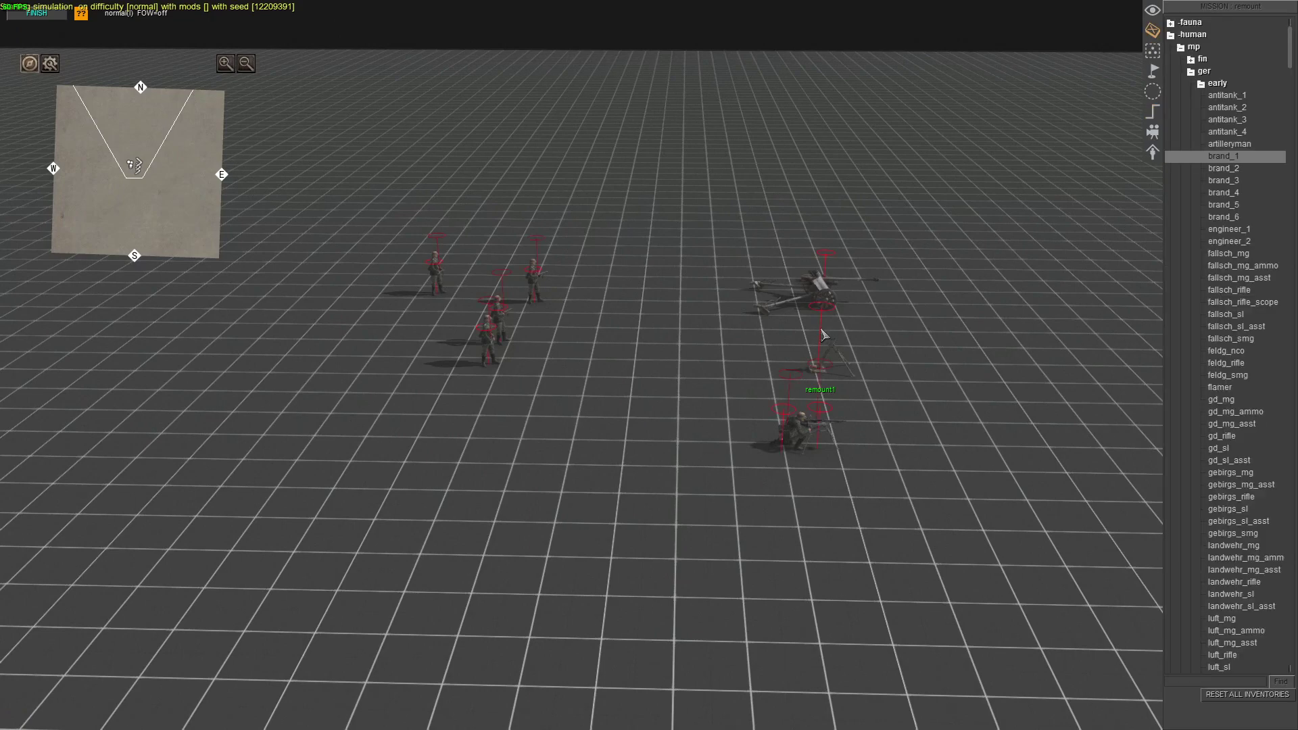
click(825, 359)
middle_drag(824, 359, 743, 361)
key(t)
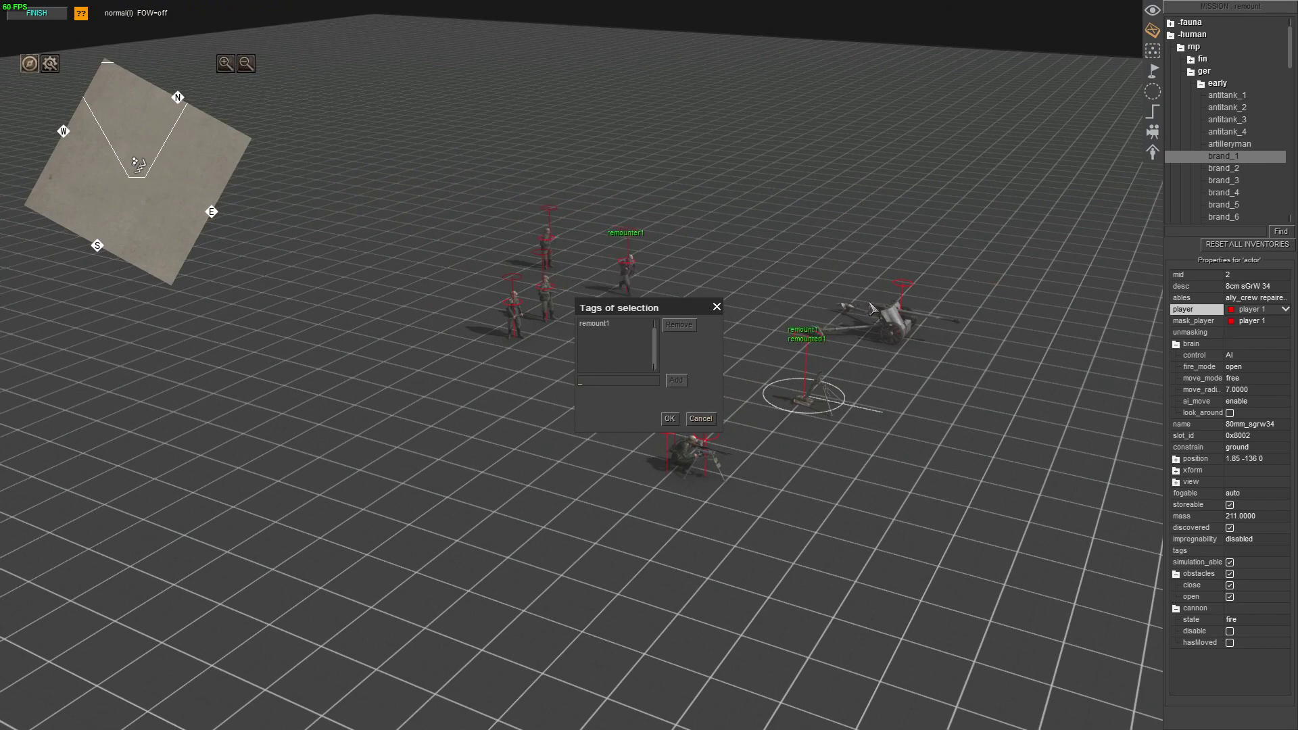
key(Return)
- Add the remount1 tag to the 5cm Pak 38 and return to the game view
click(891, 316)
key(ctrl+t)
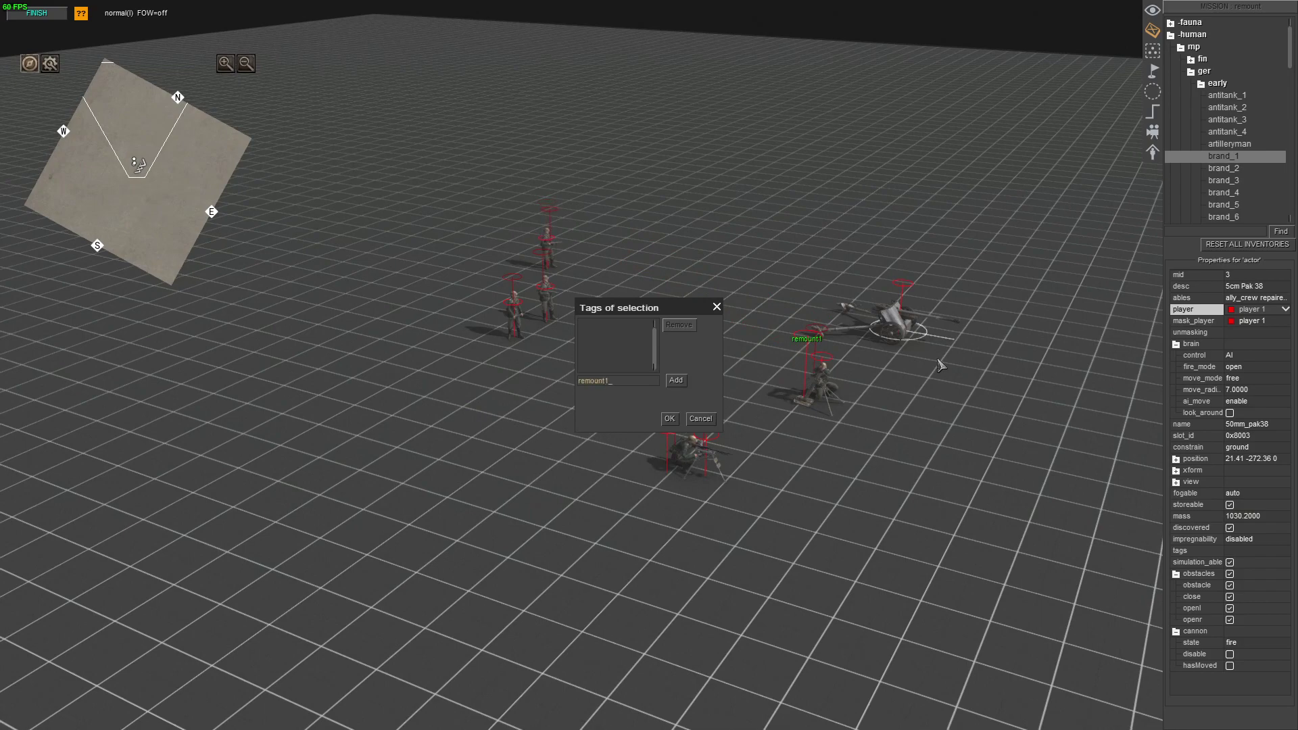
key(Return)
middle_drag(623, 487, 580, 502)
key(F1)
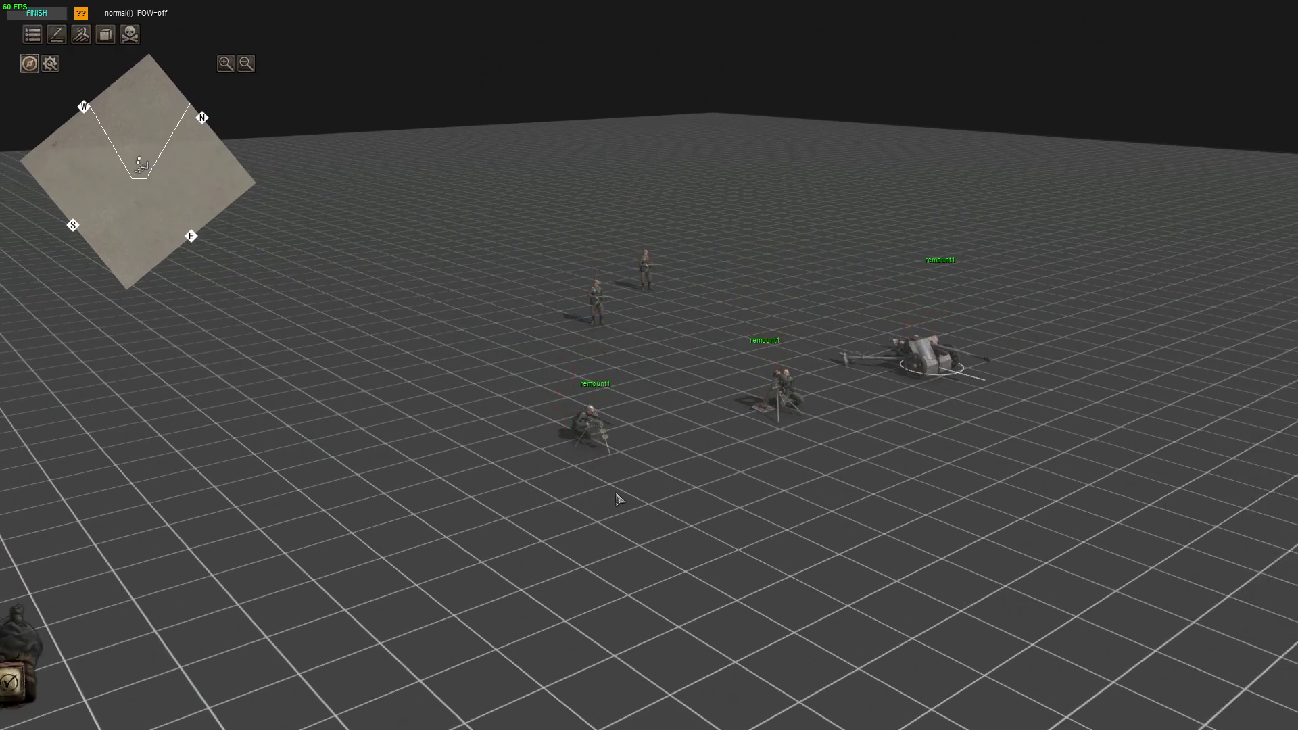
- Place a fallsch_smg soldier away from the crewed weapons and assign him to player 0
key(ctrl+e)
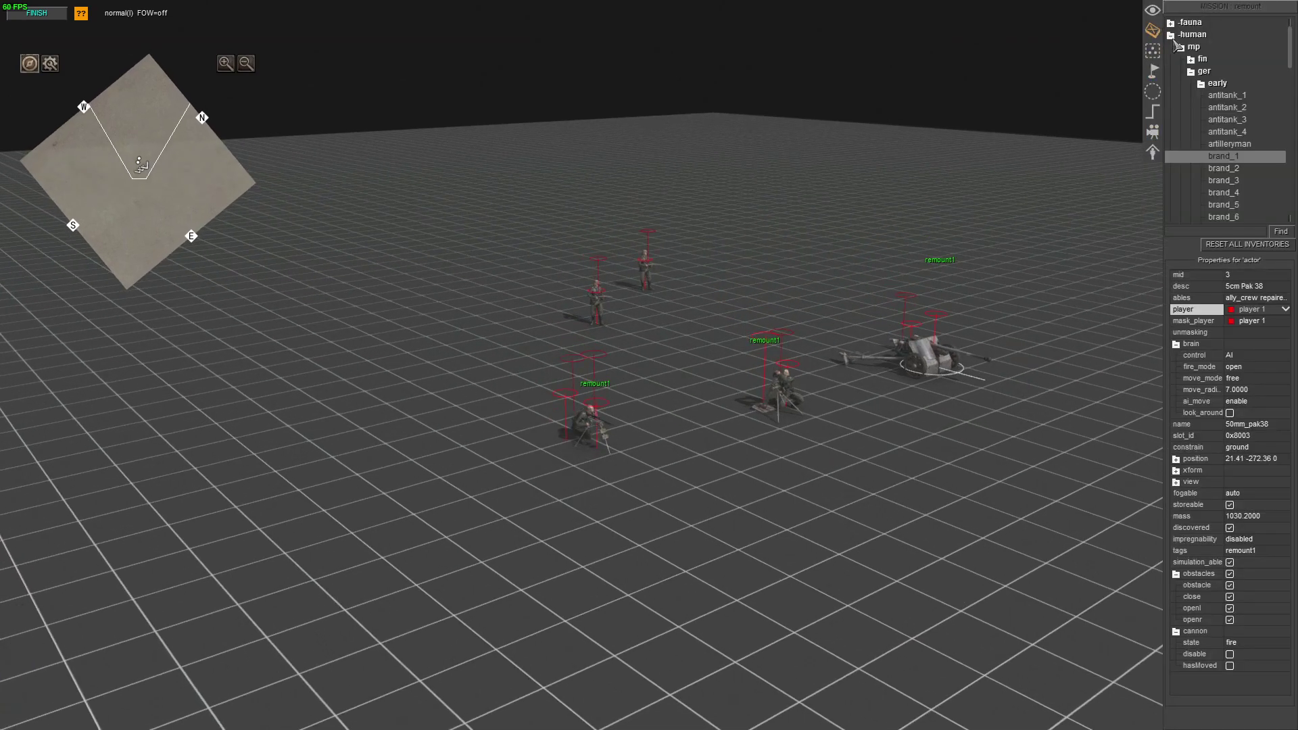
scroll(1226, 220, down, 4)
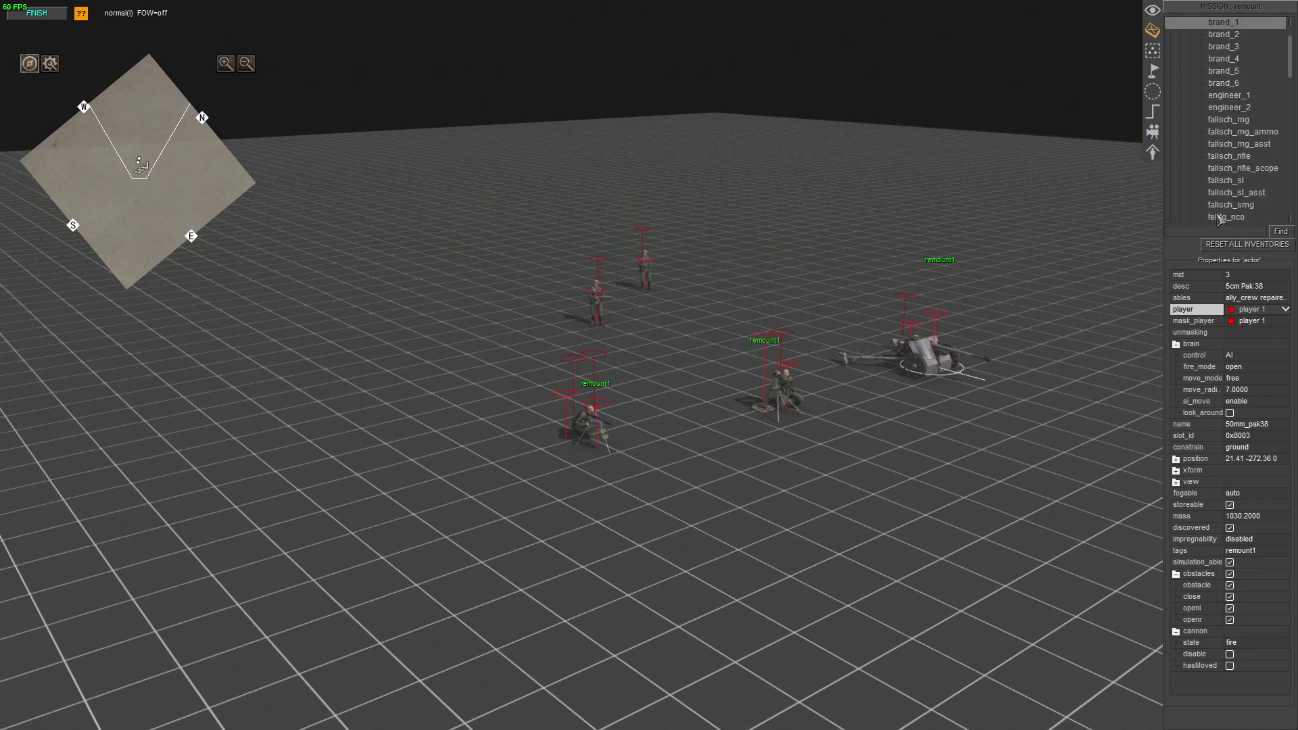
click(1230, 205)
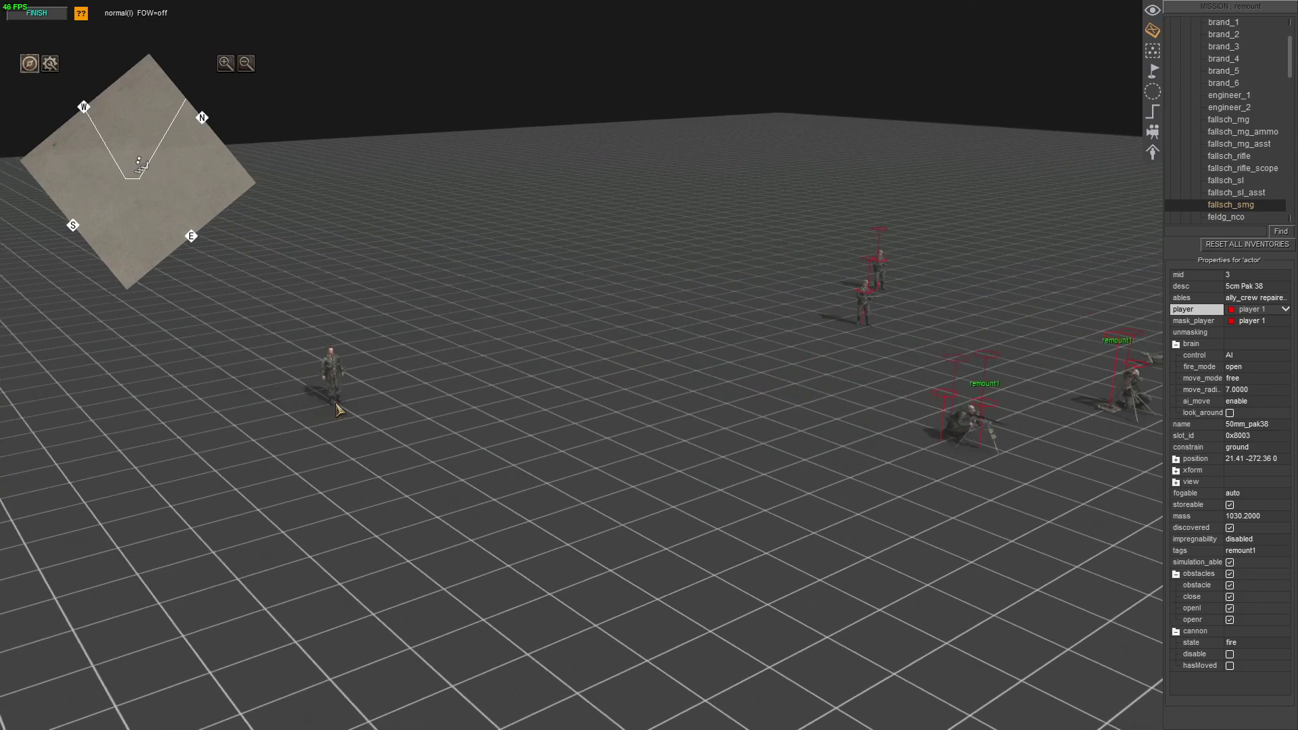
click(283, 384)
drag(217, 333, 336, 476)
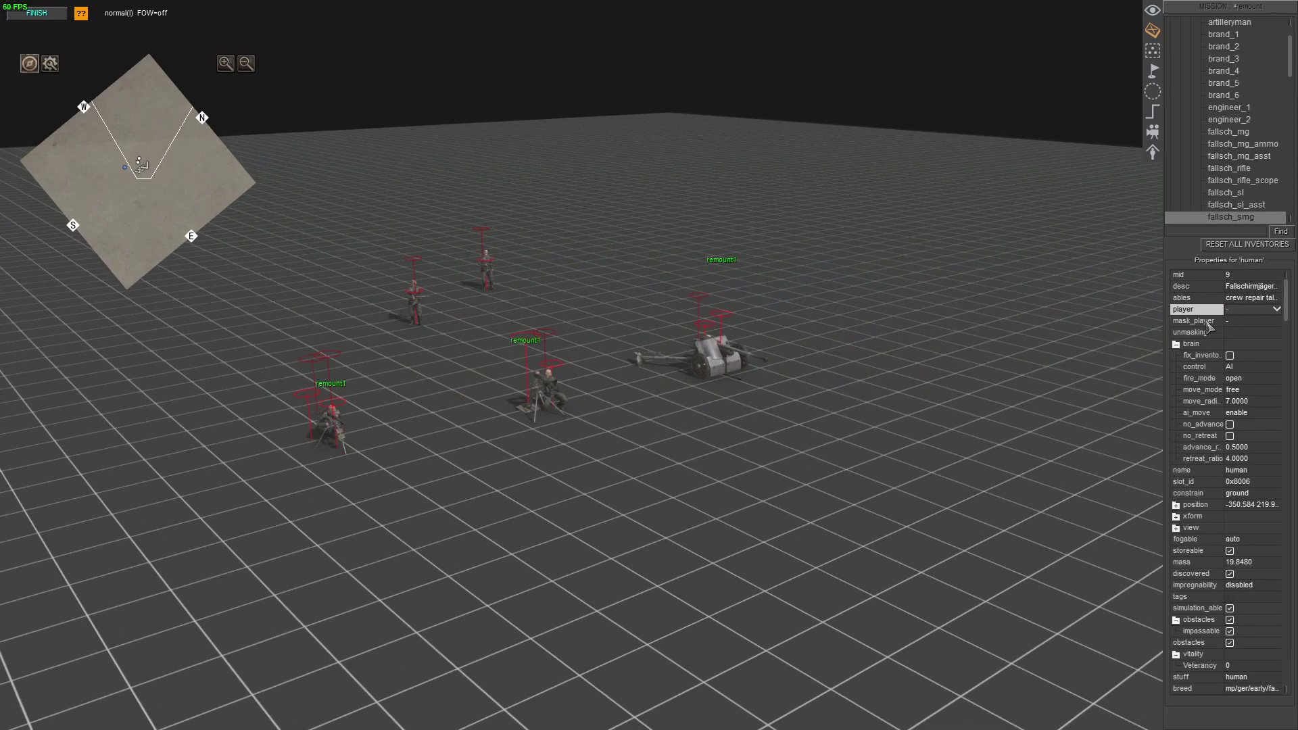
click(1241, 314)
click(1251, 332)
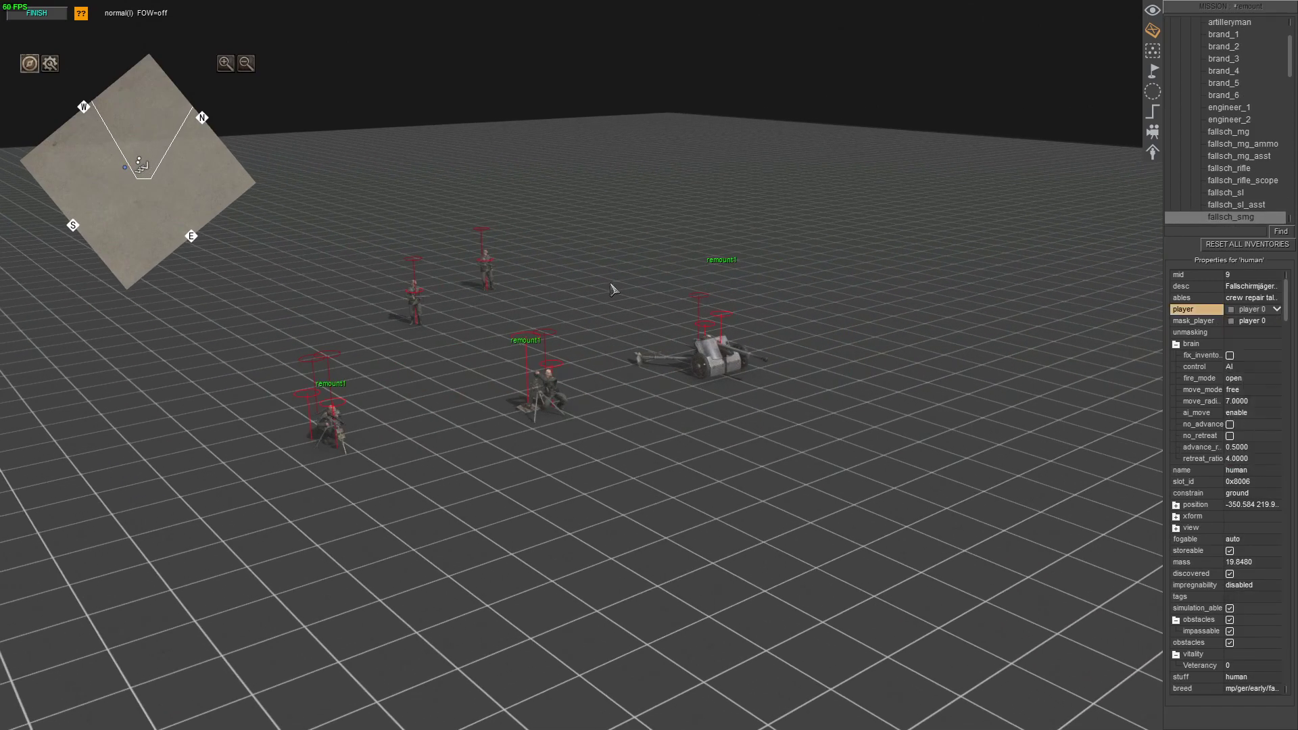
- Take direct control of the player 0 soldier in the game view and fire at the weapon crews
key(Left)
drag(301, 374, 343, 338)
mouse_move(352, 342)
middle_down()
mouse_move(612, 478)
mouse_move(713, 468)
middle_up()
key(F1)
drag(714, 528, 824, 632)
key(e)
drag(649, 365, 649, 365)
key(e)
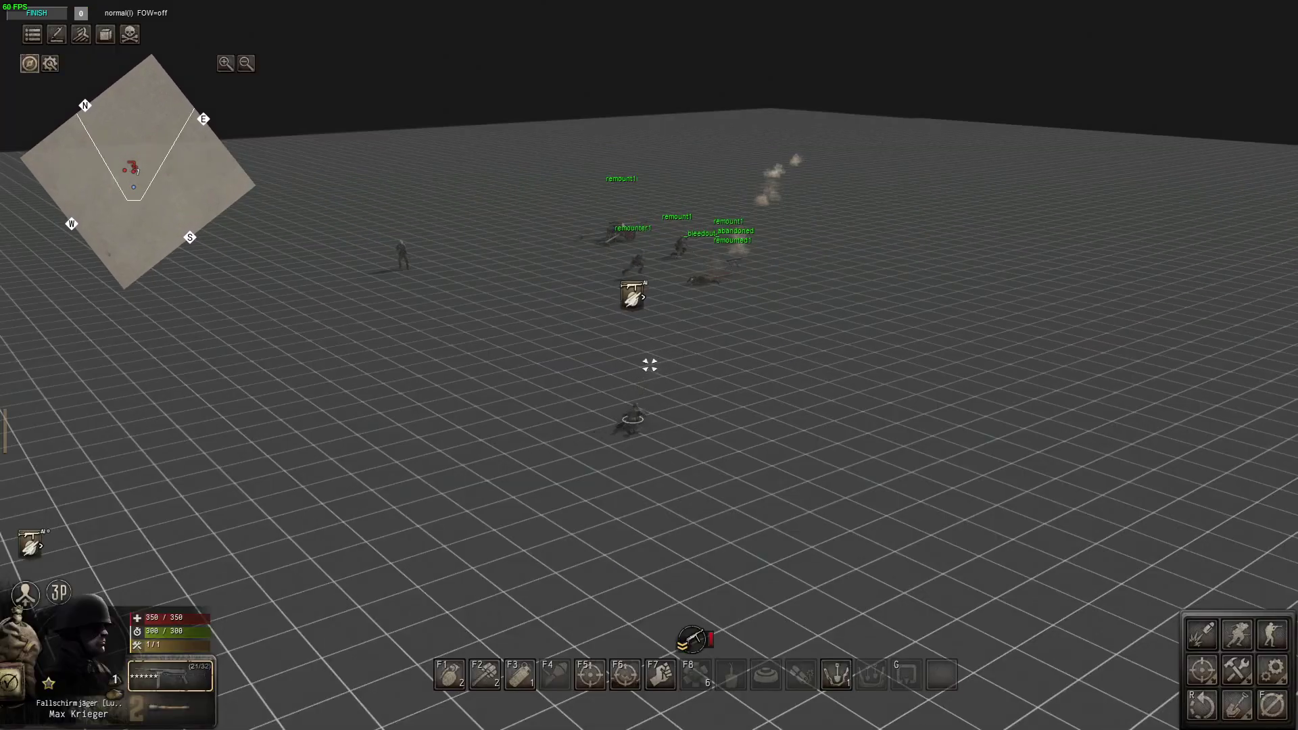
- Fire on the weapon crews again under direct control of the player 0 soldier, and order him to attack the man at the mortar
key(e)
drag(649, 365, 649, 365)
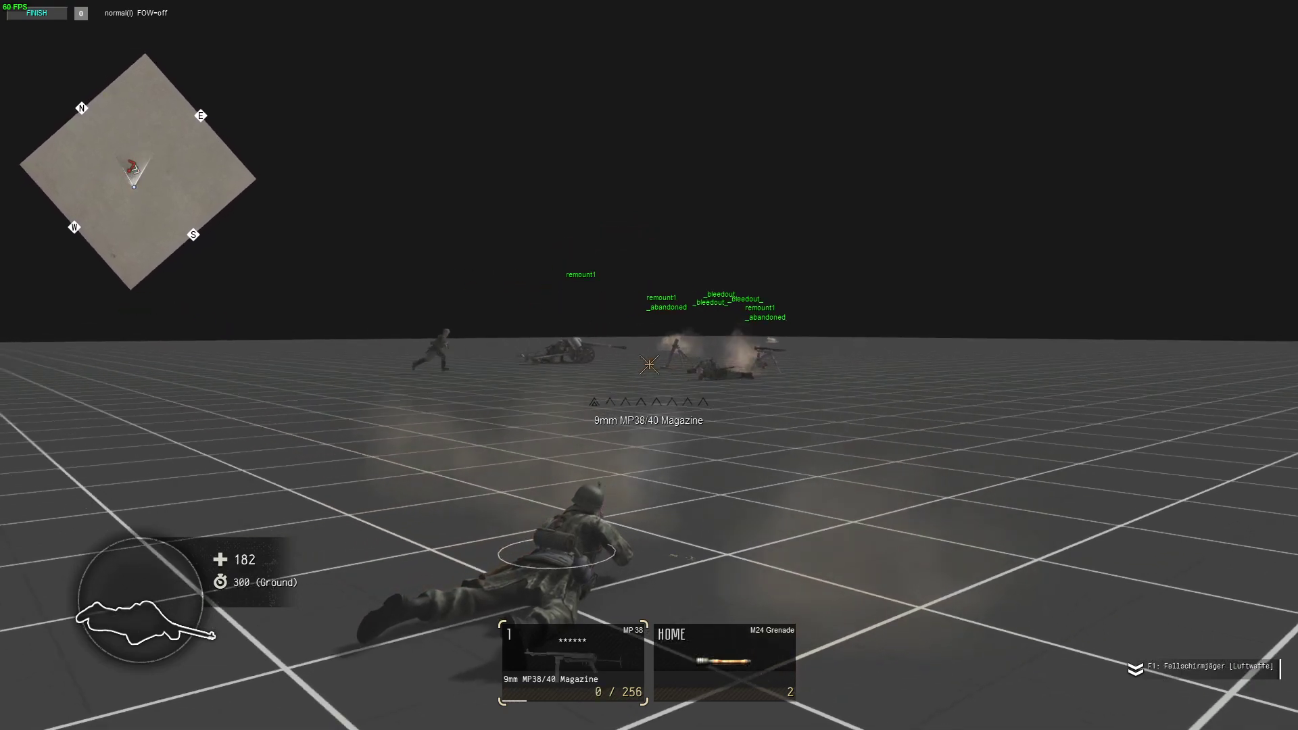
key(ctrl+f)
middle_drag(603, 363, 486, 360)
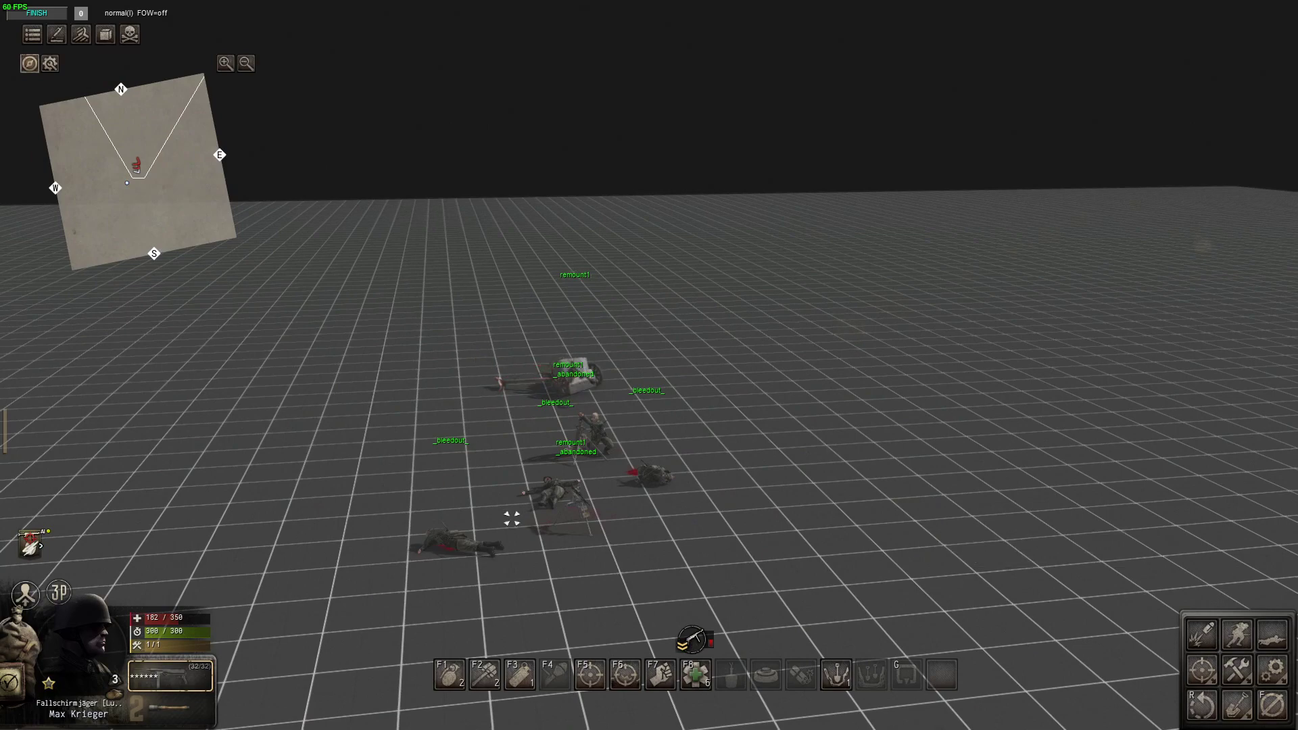
middle_drag(565, 501, 449, 498)
scroll(365, 466, up, 3)
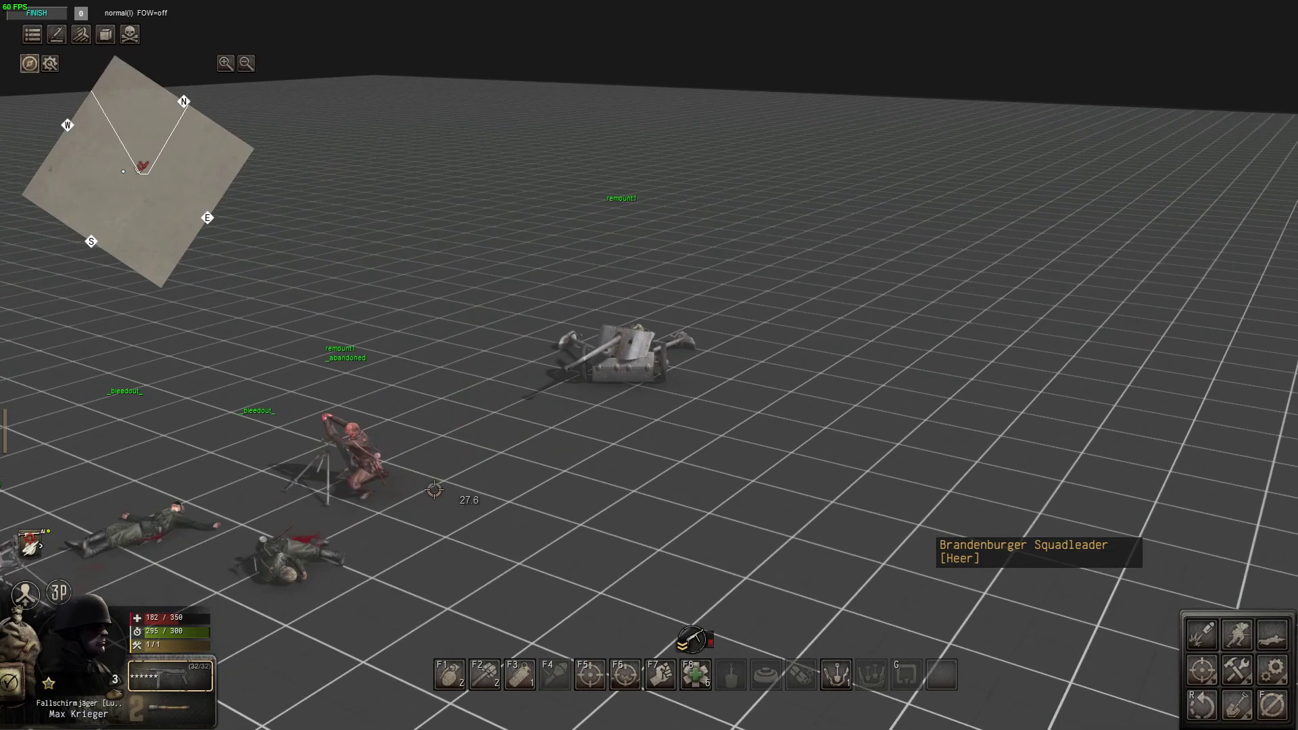
right_click(338, 460)
- Check which tagged weapons around the 5cm Pak 38 get new crews, and return the mission to its start state
scroll(332, 467, down, 2)
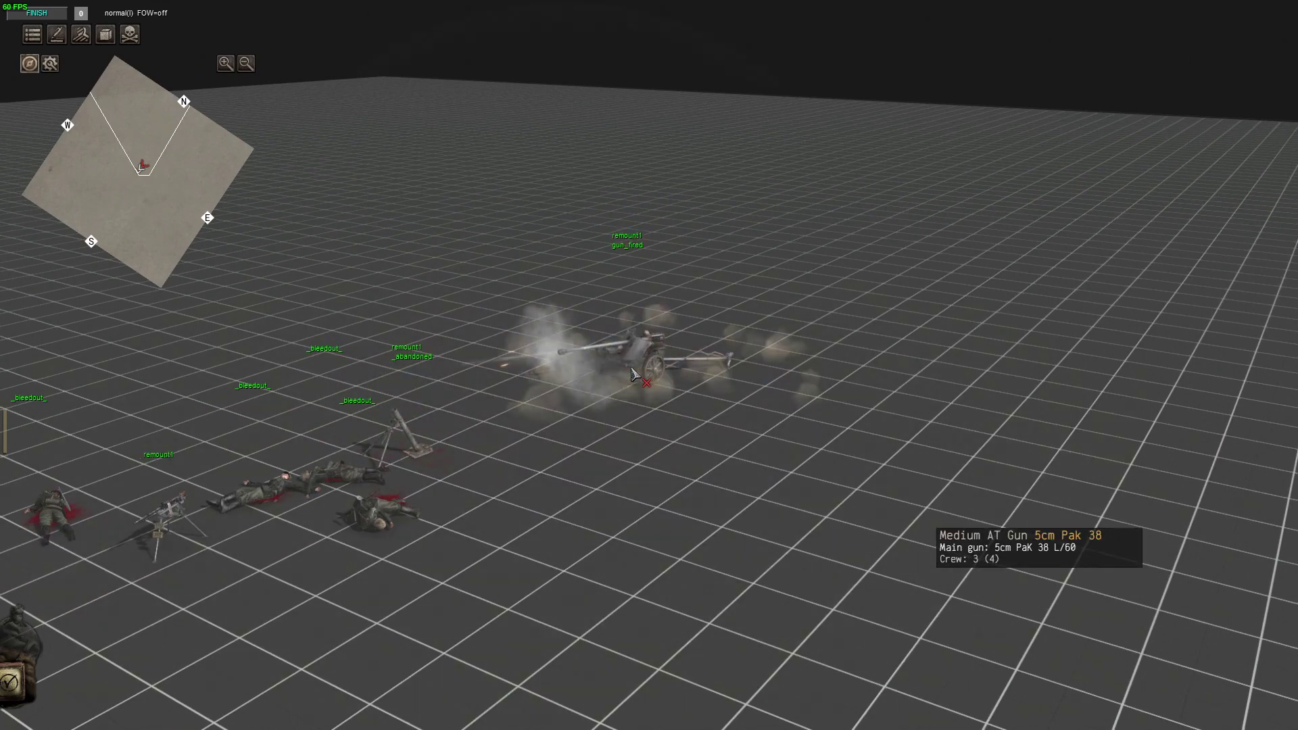
key(Left)
key(Down)
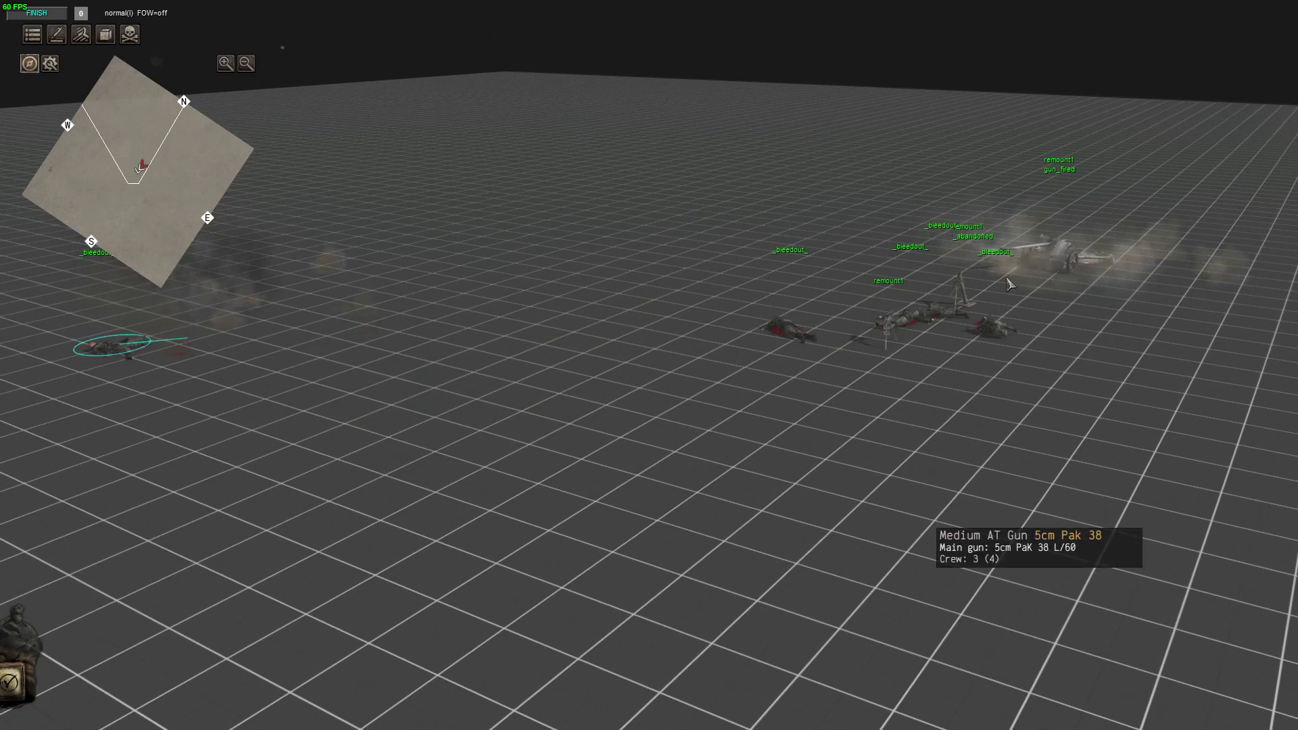
middle_drag(1007, 279, 1040, 289)
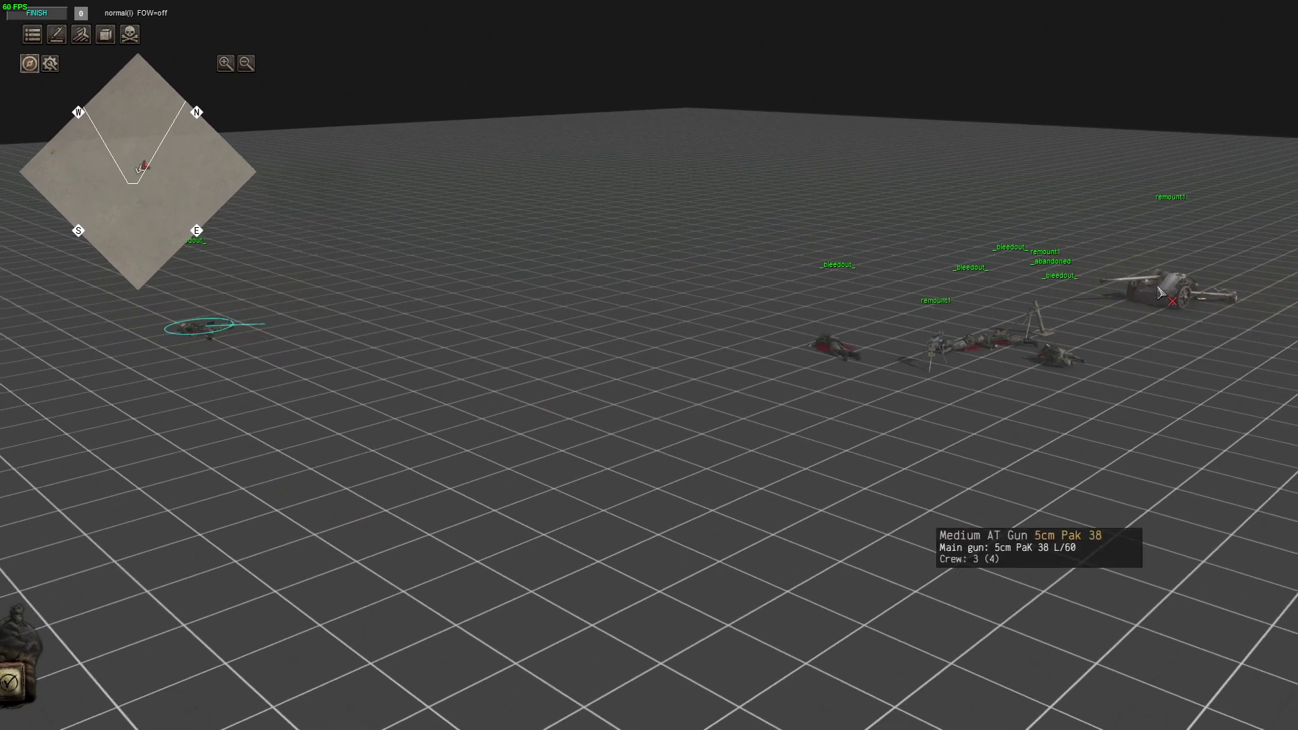
key(F3)
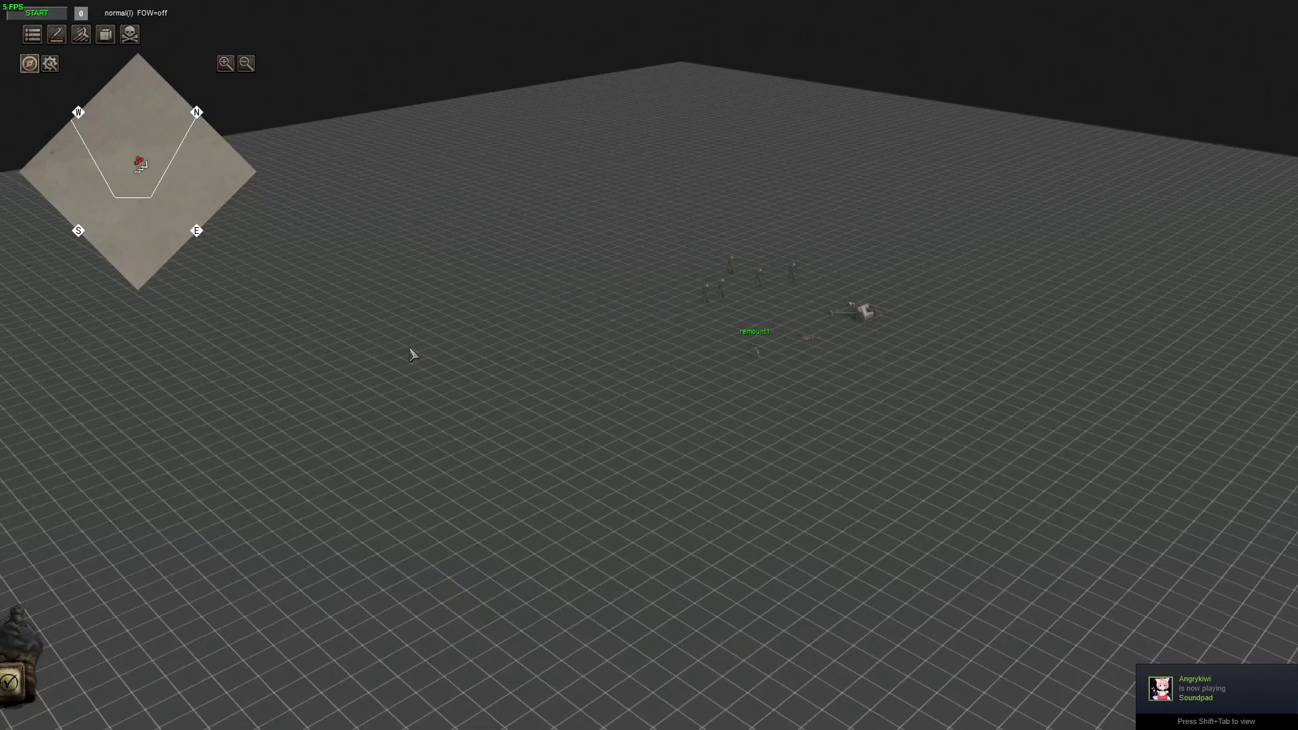
- Copy the remount1 trigger in the mission editor under the name remount2
key(F2)
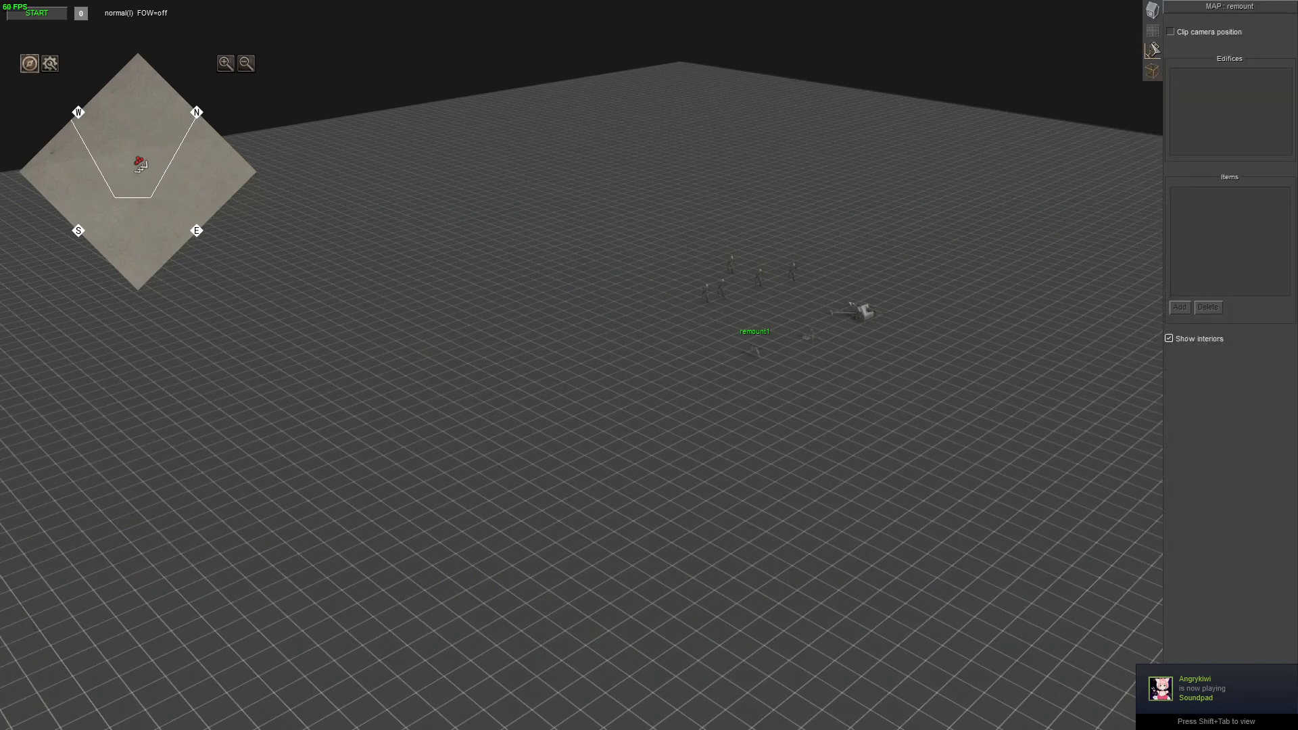
click(1154, 49)
click(1152, 114)
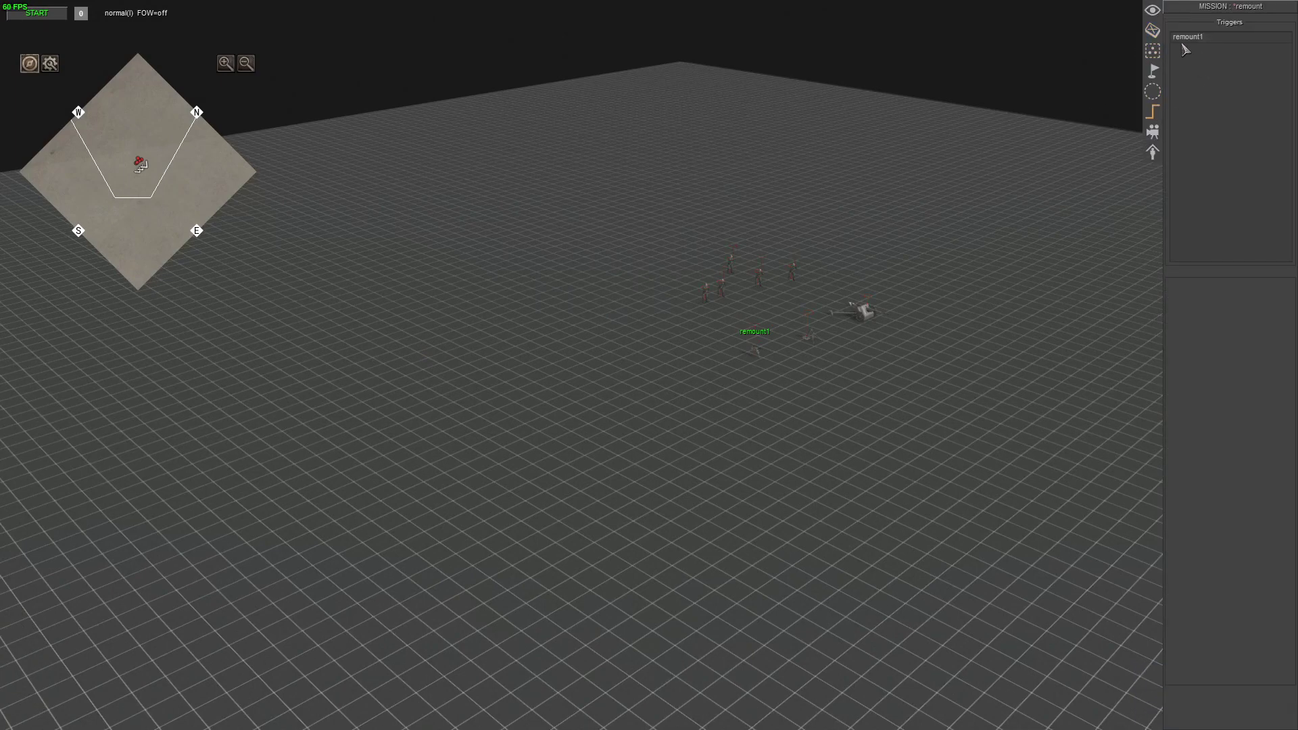
right_click(1180, 40)
click(1191, 66)
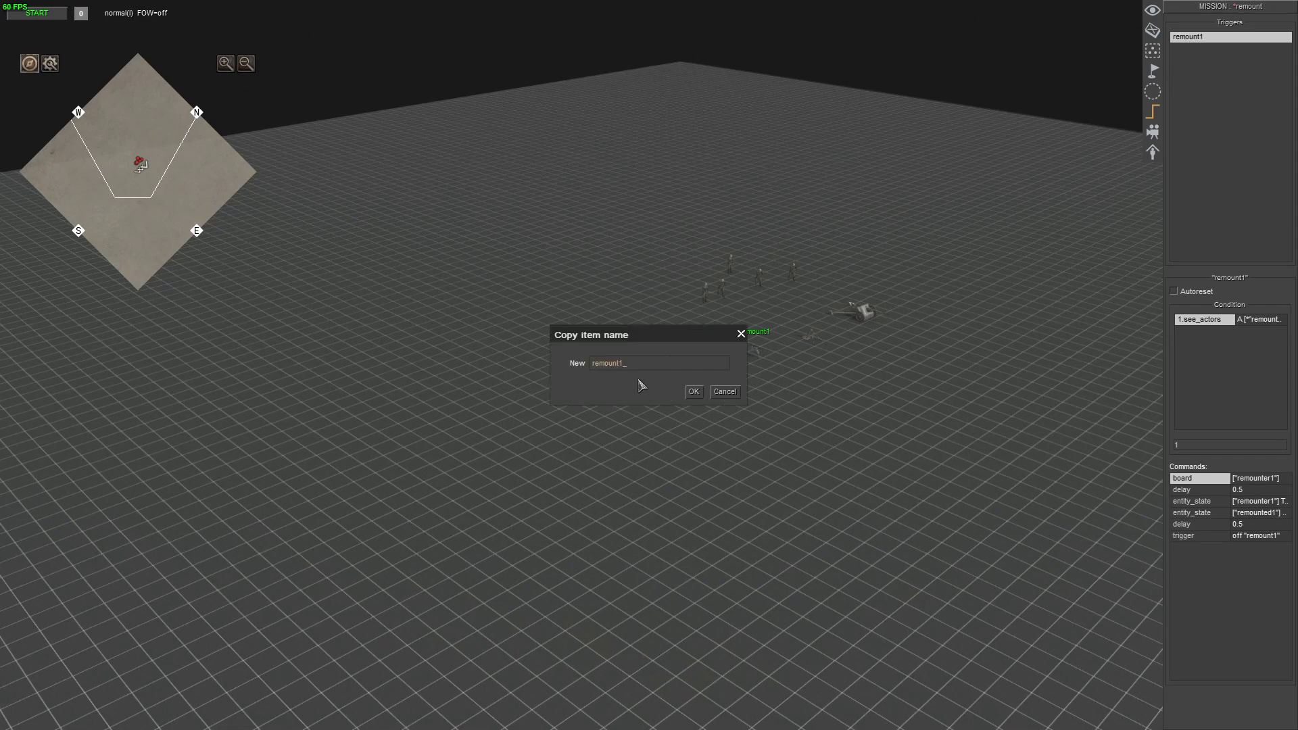
click(694, 392)
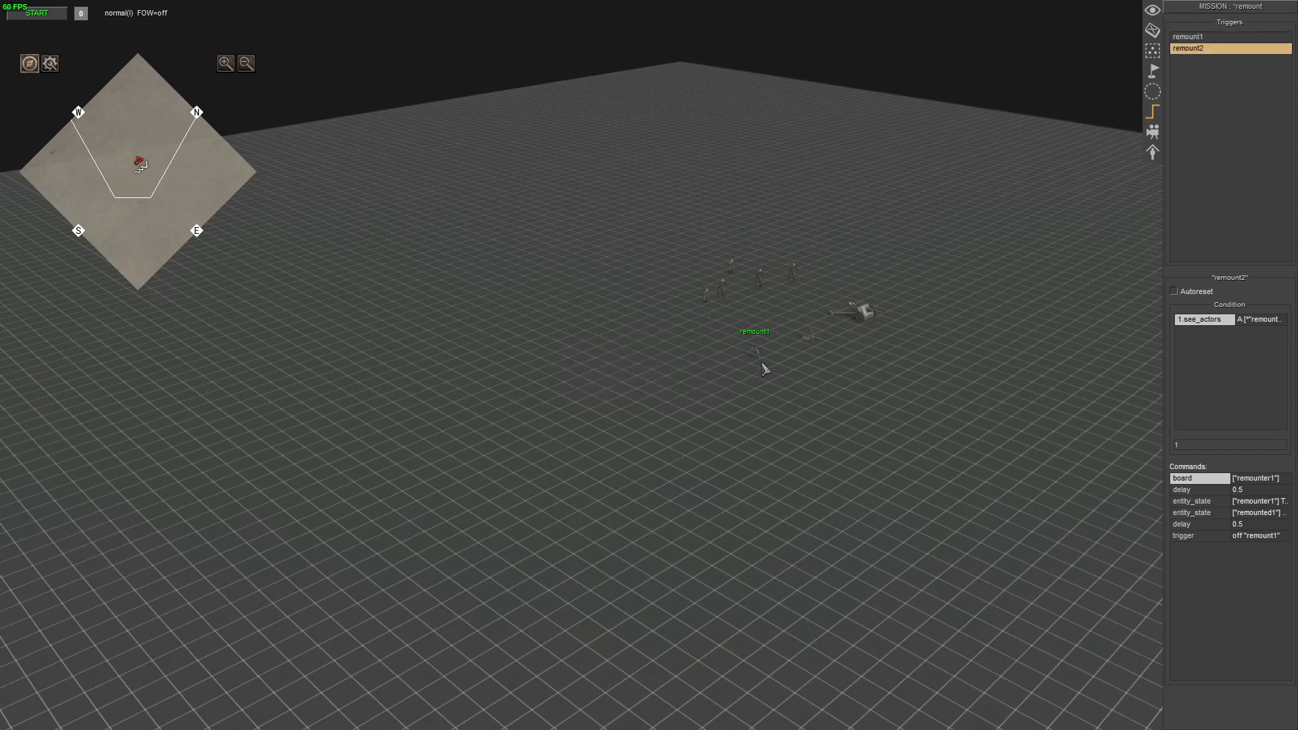
- Add the remount2 tag to the 8cm sGrW 34 mortar
scroll(724, 377, up, 5)
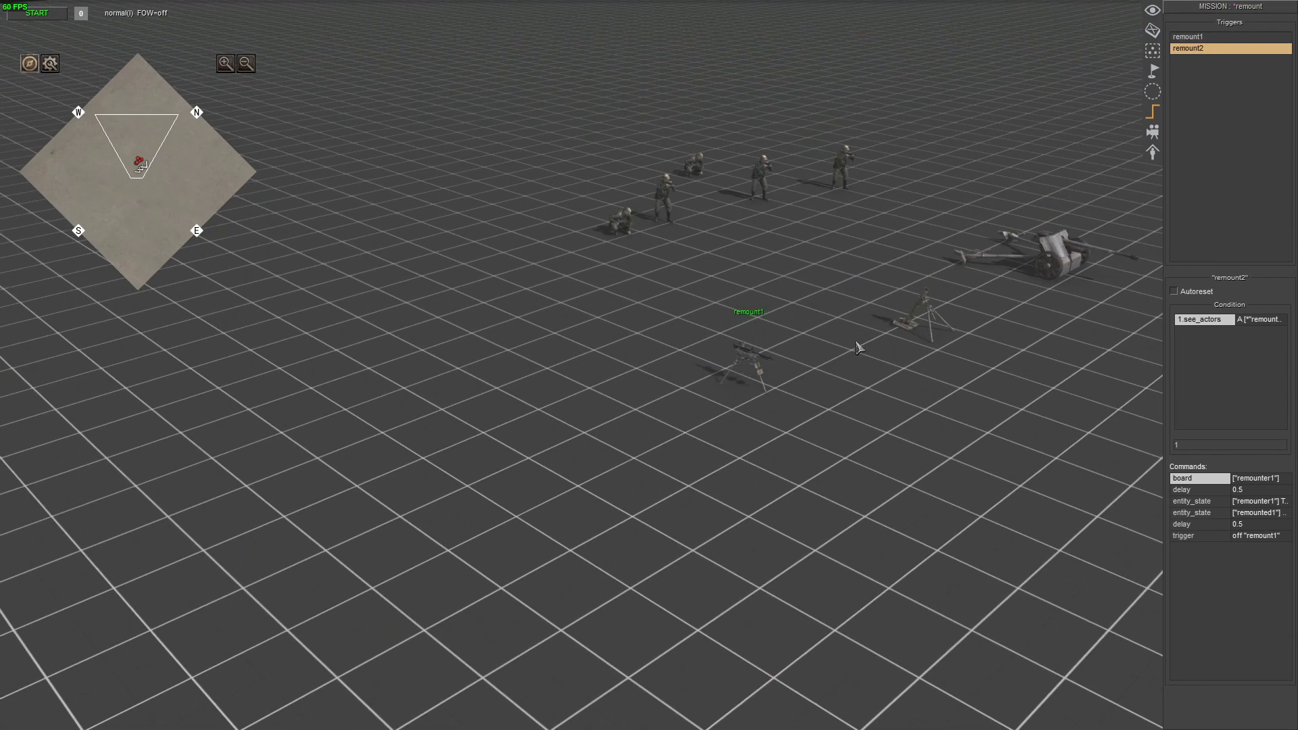
middle_drag(937, 396, 928, 372)
click(1152, 30)
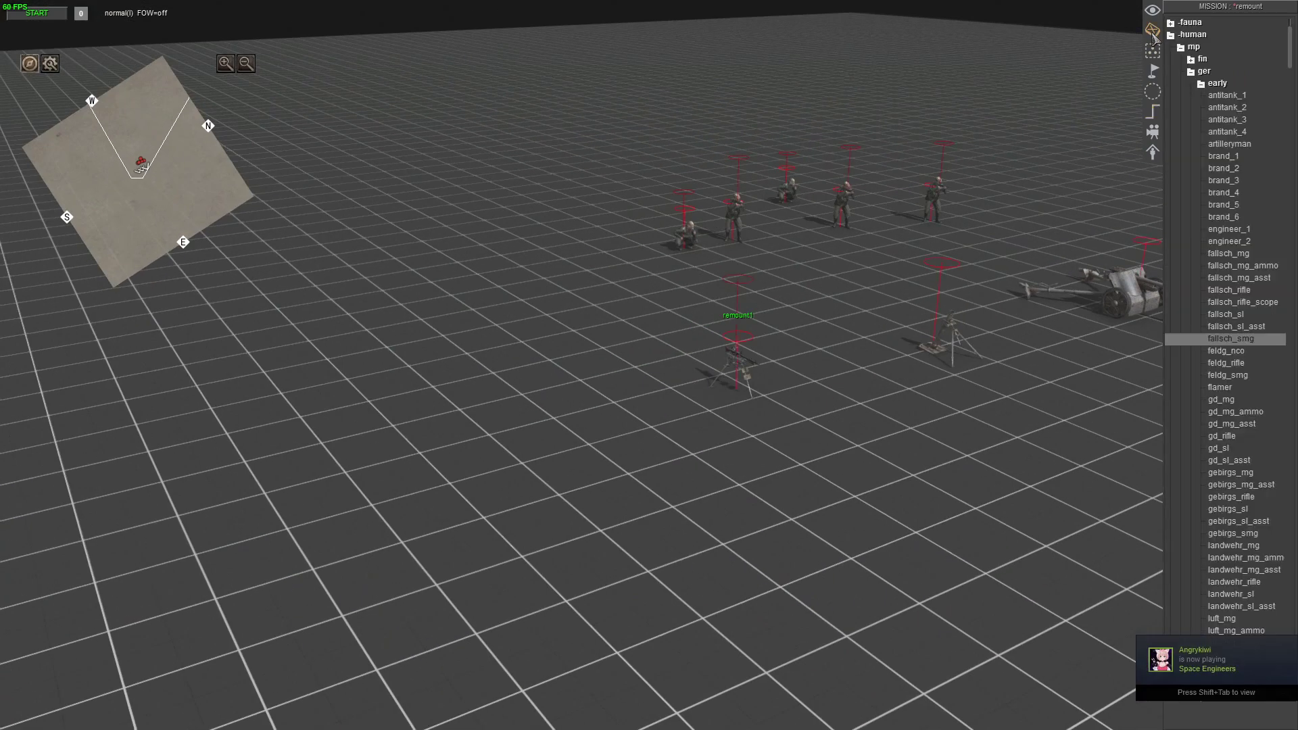
click(943, 347)
key(t)
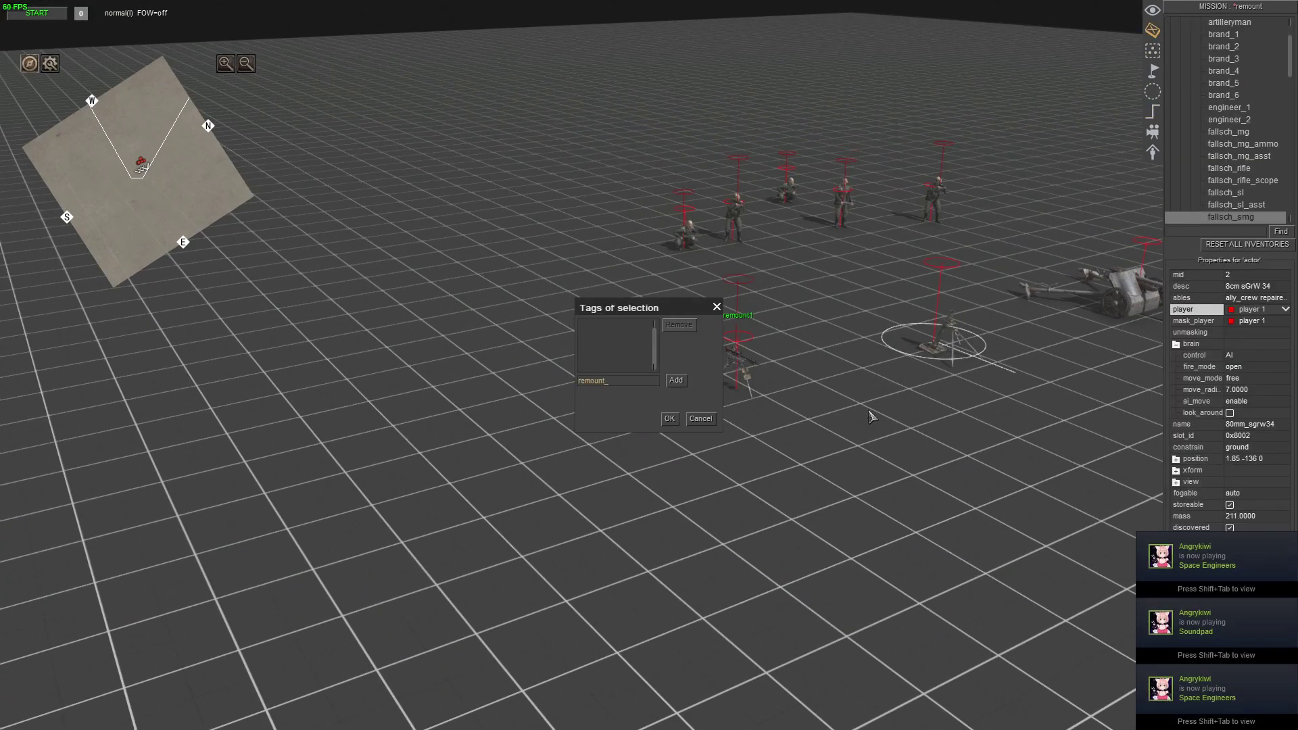
key(Return)
key(Return)
key(Right)
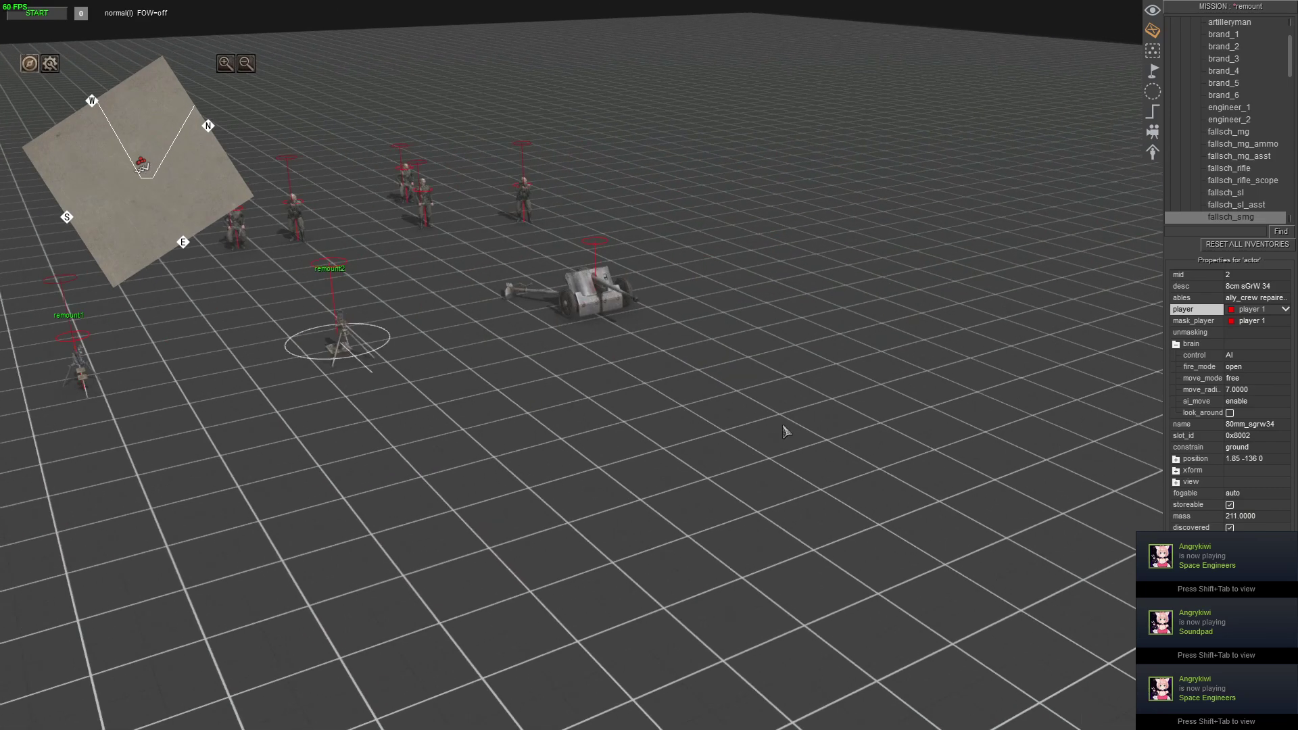
- In the remount2 trigger's see_actors condition, set the tag for selector to remounter2 and for enemy to remounted2
middle_drag(722, 432, 1102, 132)
click(1153, 112)
key(Left)
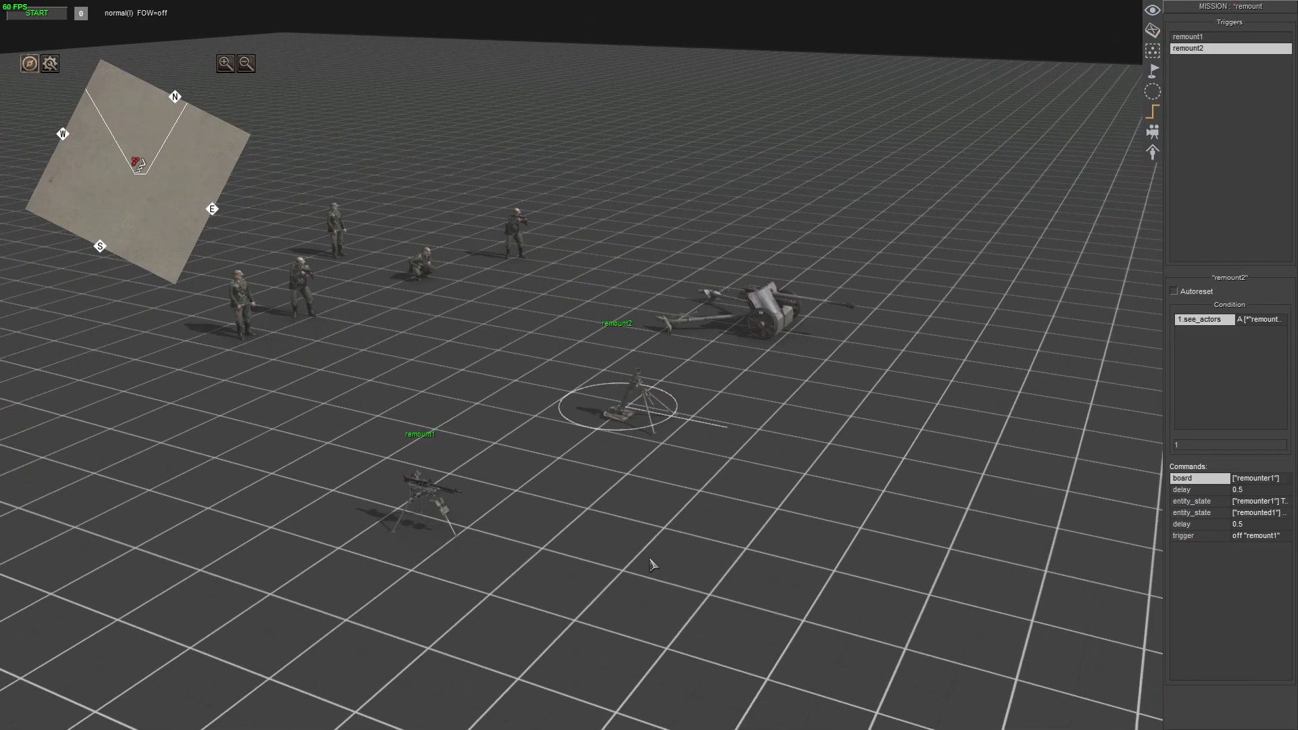
double_click(1200, 321)
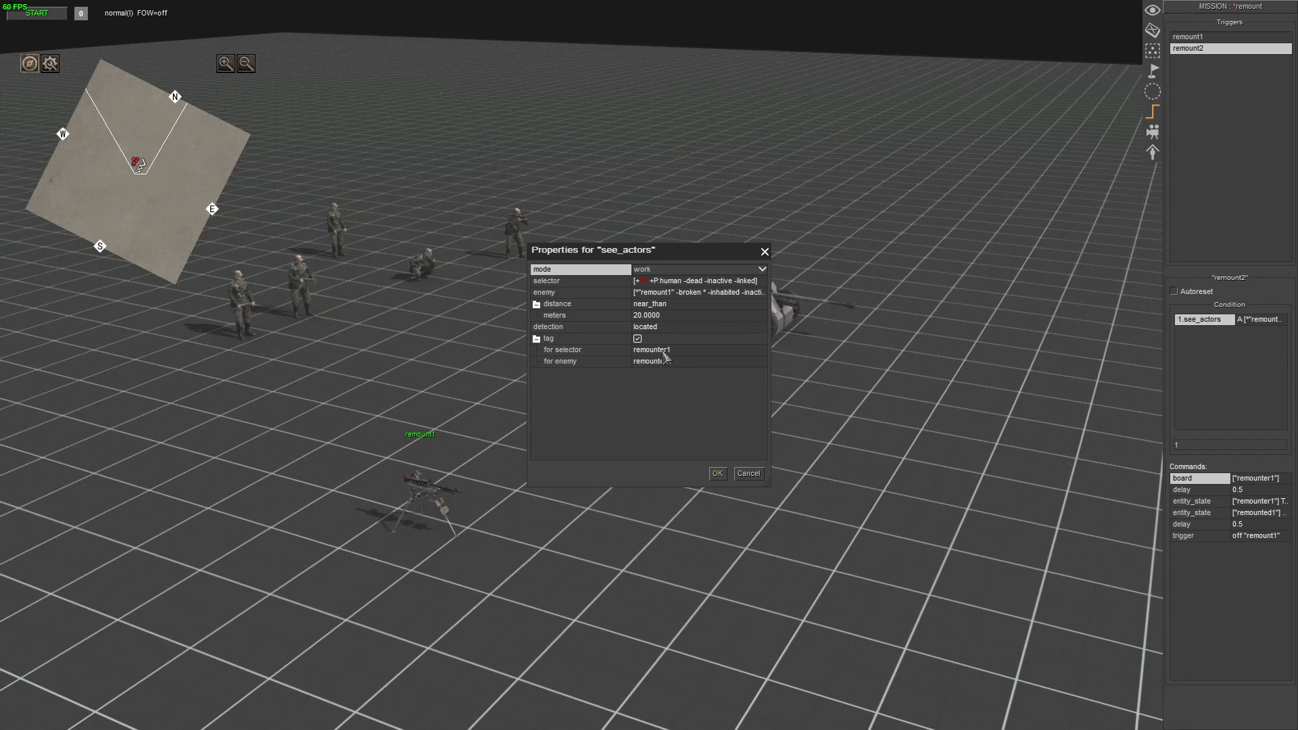
click(693, 351)
click(695, 351)
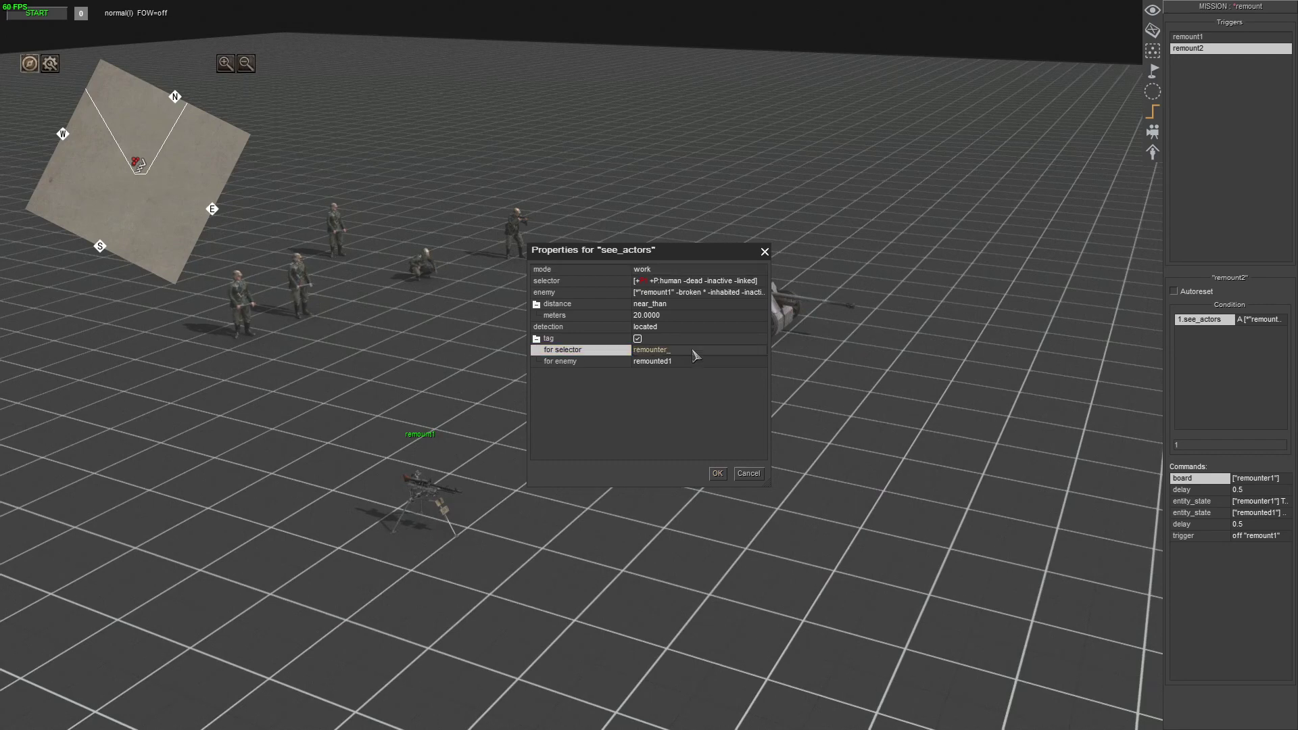
text(2)
click(697, 364)
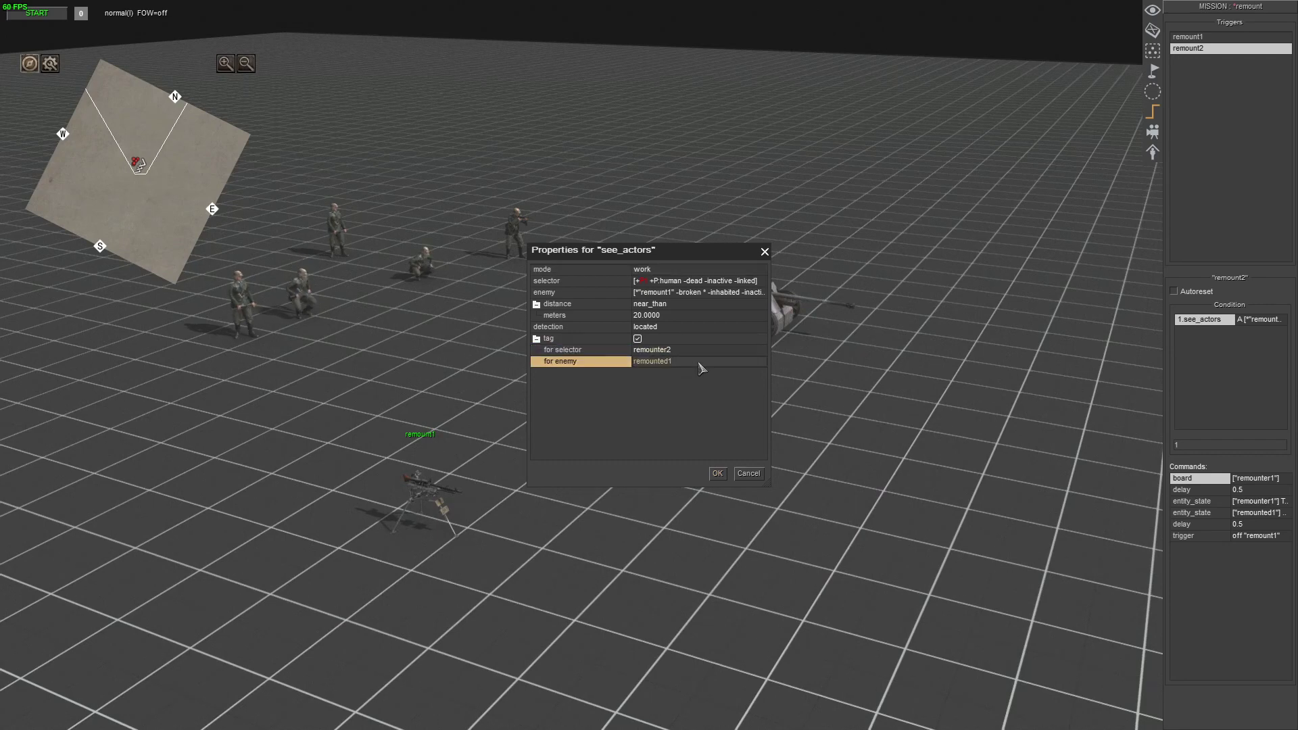
click(700, 365)
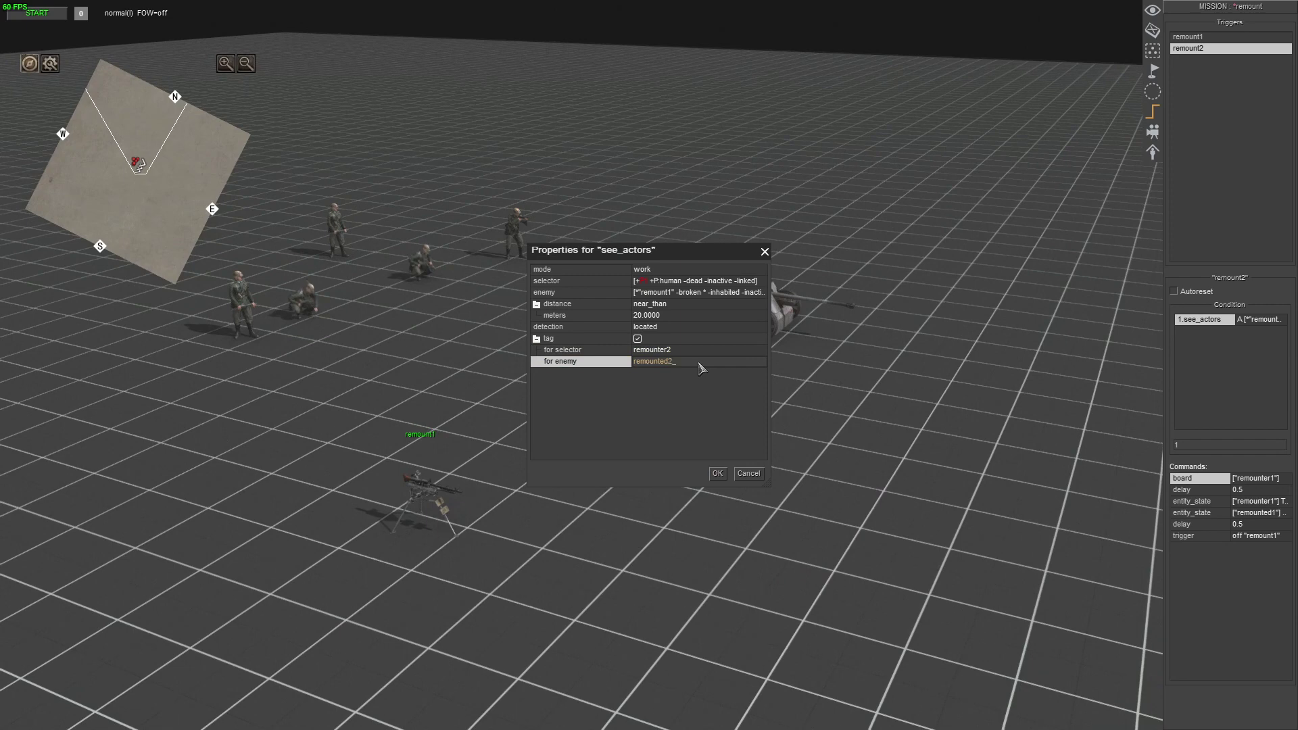
- Set the tag in the see_actors enemy selector to remount2 and confirm the condition
double_click(567, 284)
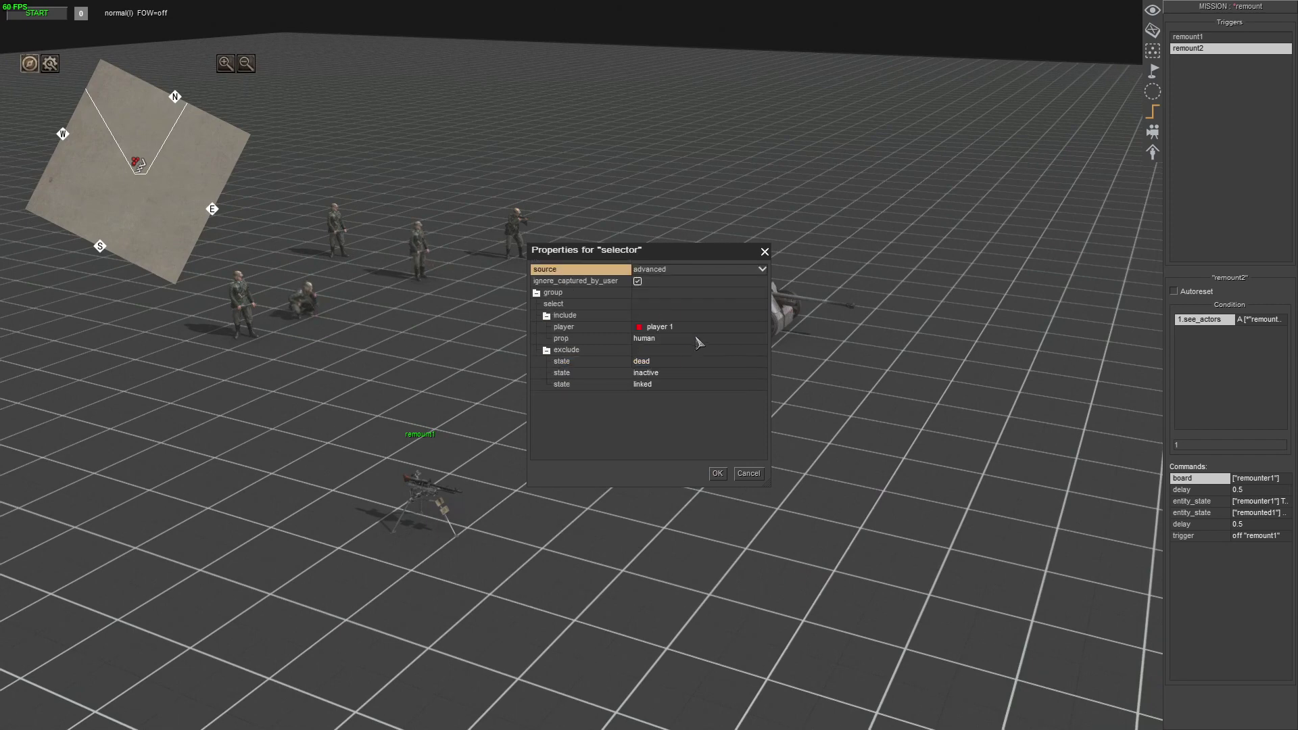
click(710, 475)
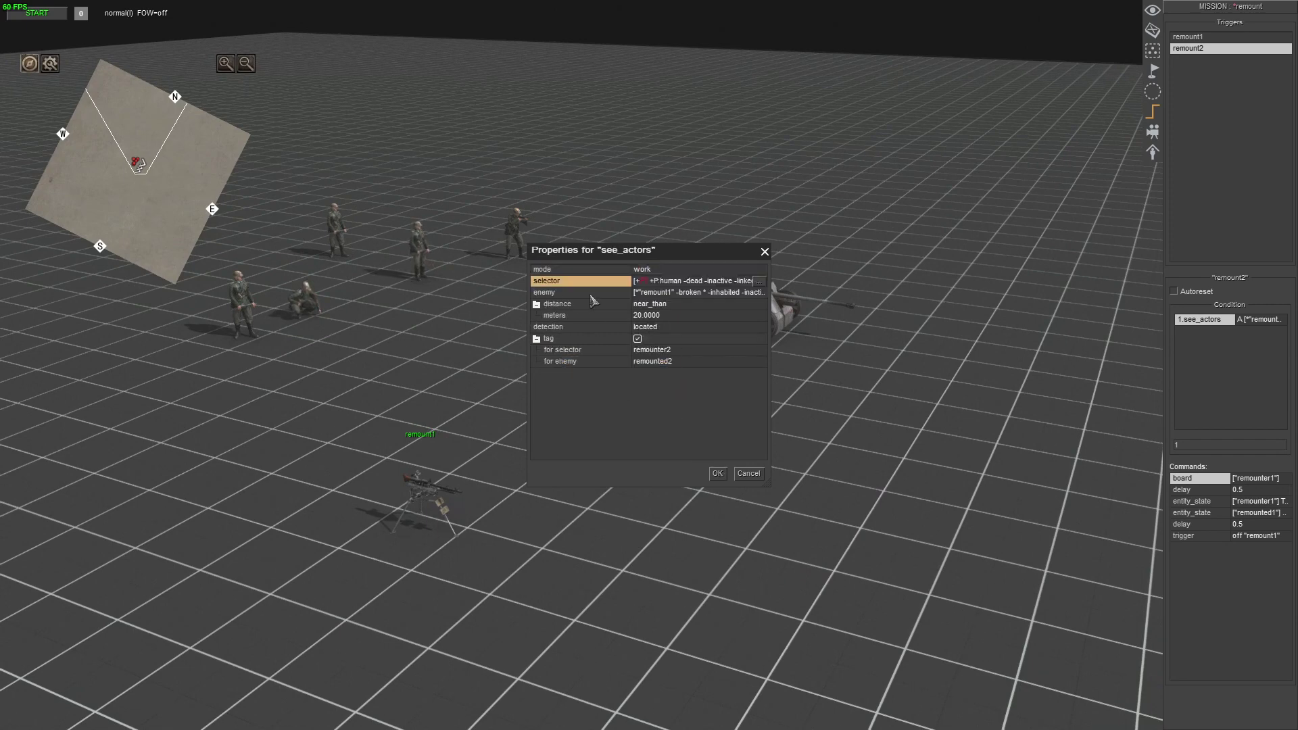
double_click(575, 281)
click(685, 317)
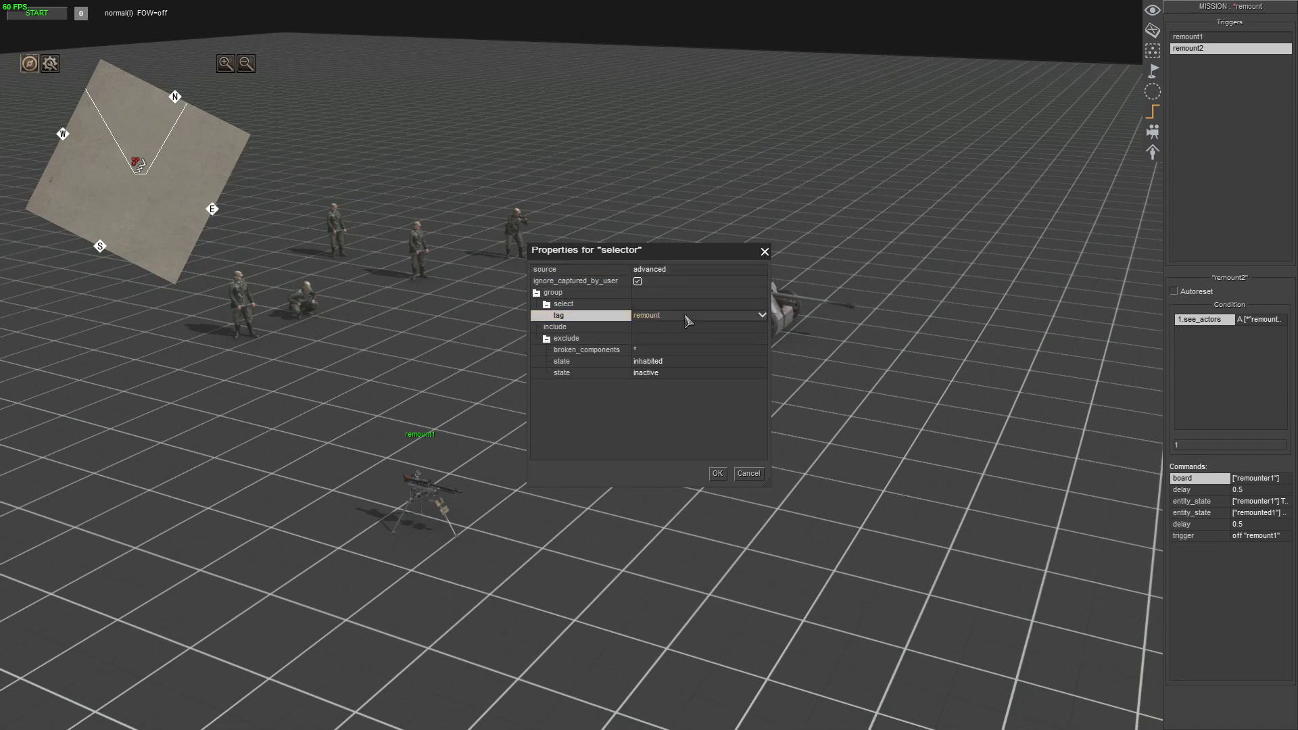
key(Return)
key(Return)
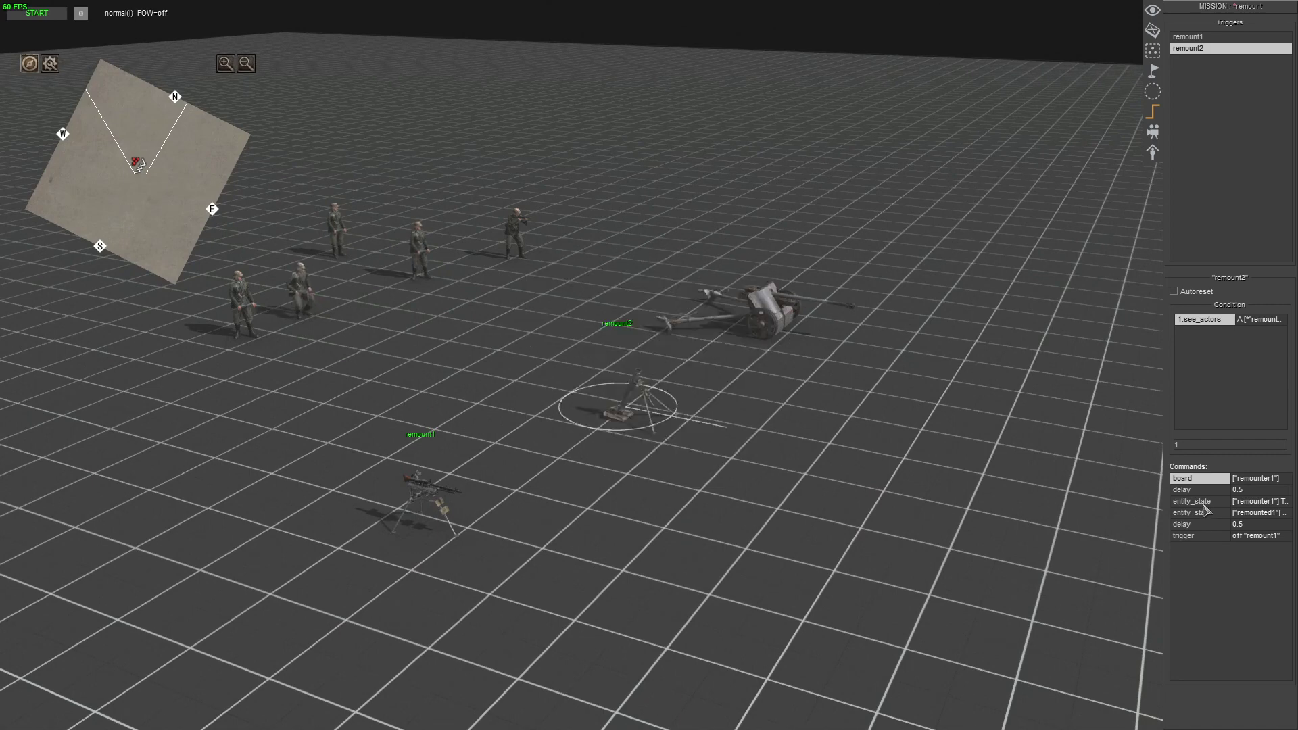
- Set the first entity_state command's selector to the tag remounter2
double_click(1193, 501)
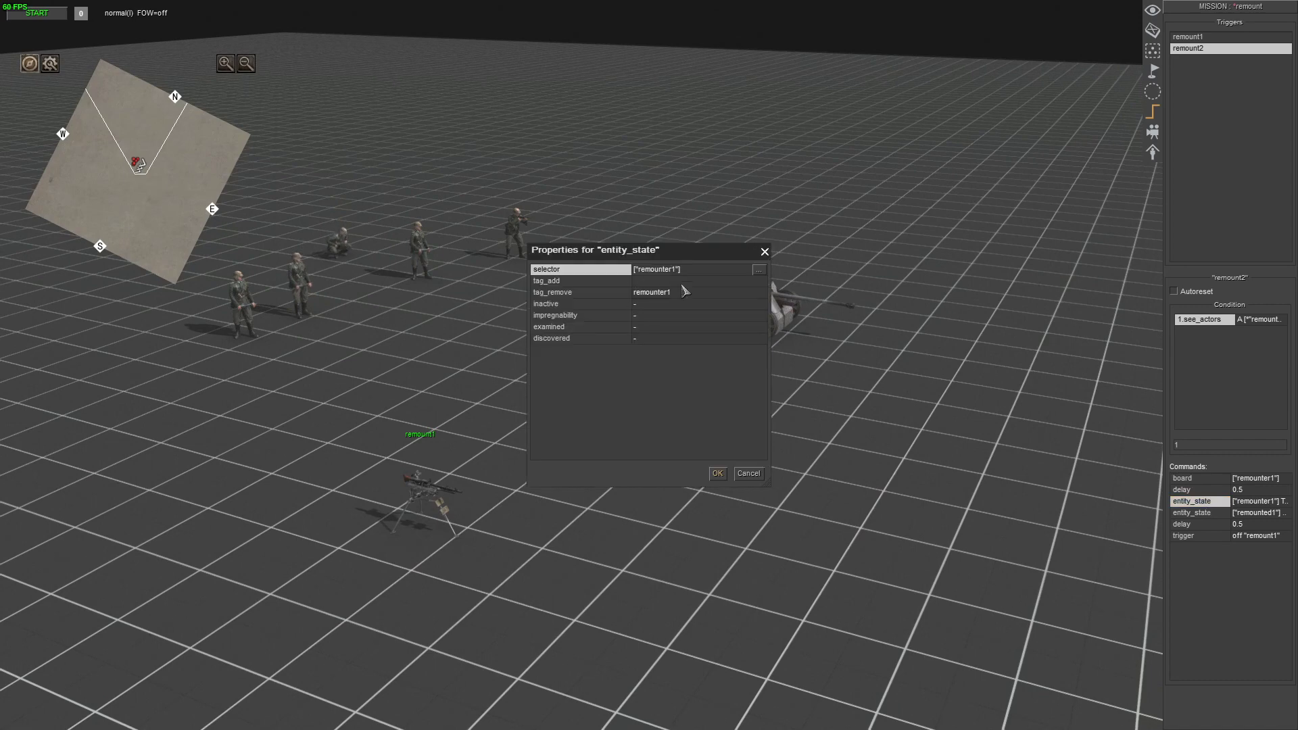
double_click(697, 272)
click(702, 317)
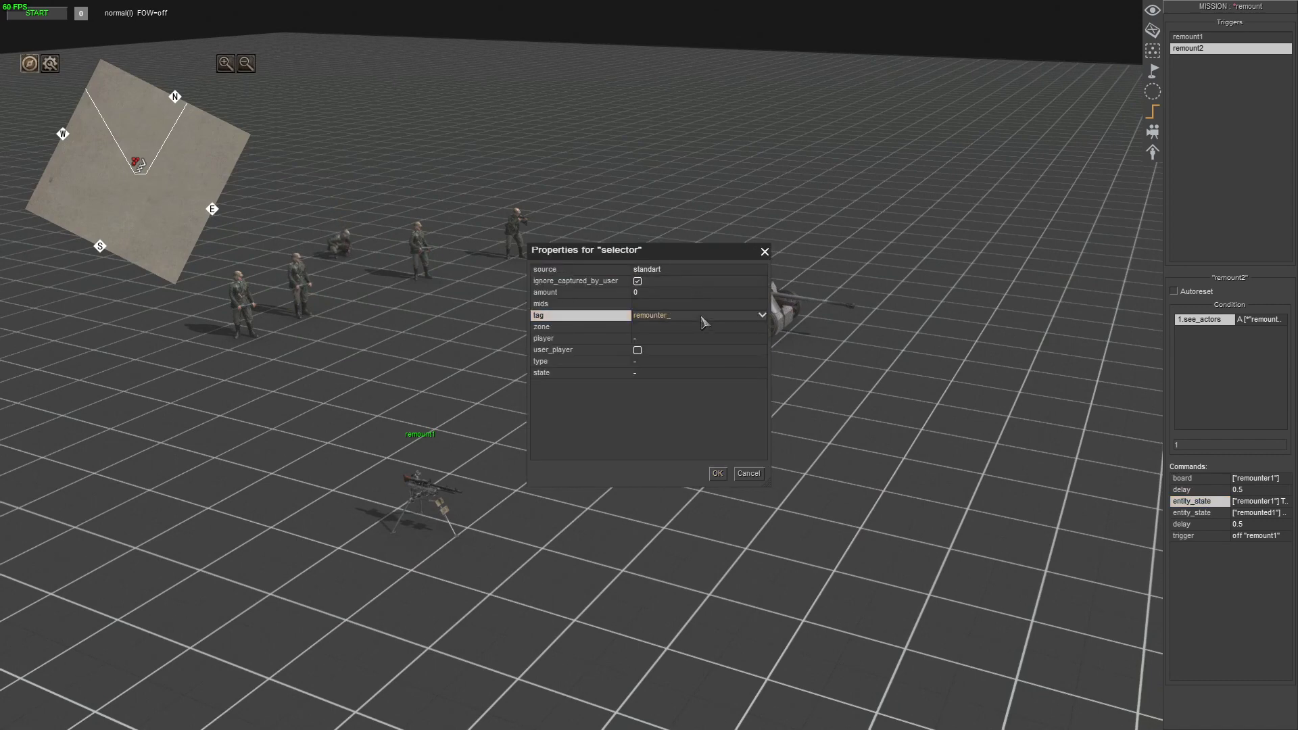
key(Return)
key(Return)
- Set both the selector tag and tag_remove of the second entity_state command to remounted2
double_click(1192, 512)
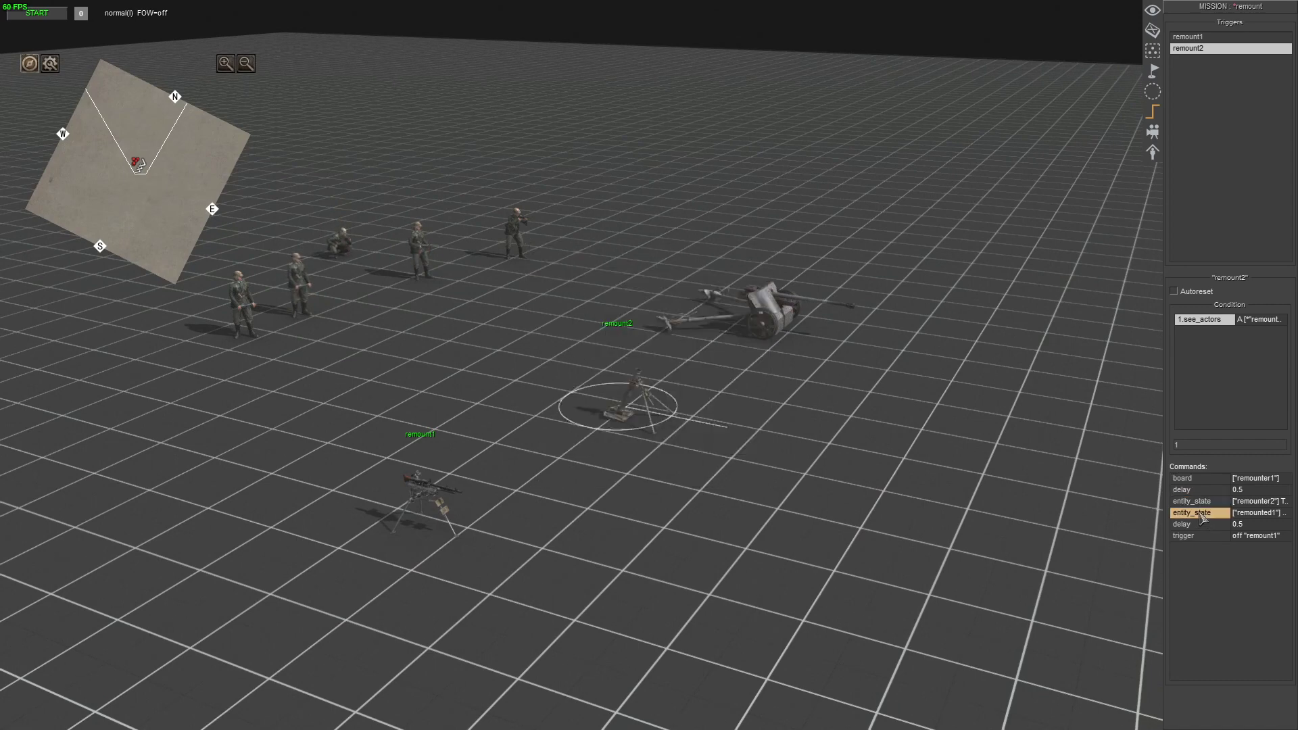
double_click(704, 272)
click(698, 317)
key(BackSpace)
key(Return)
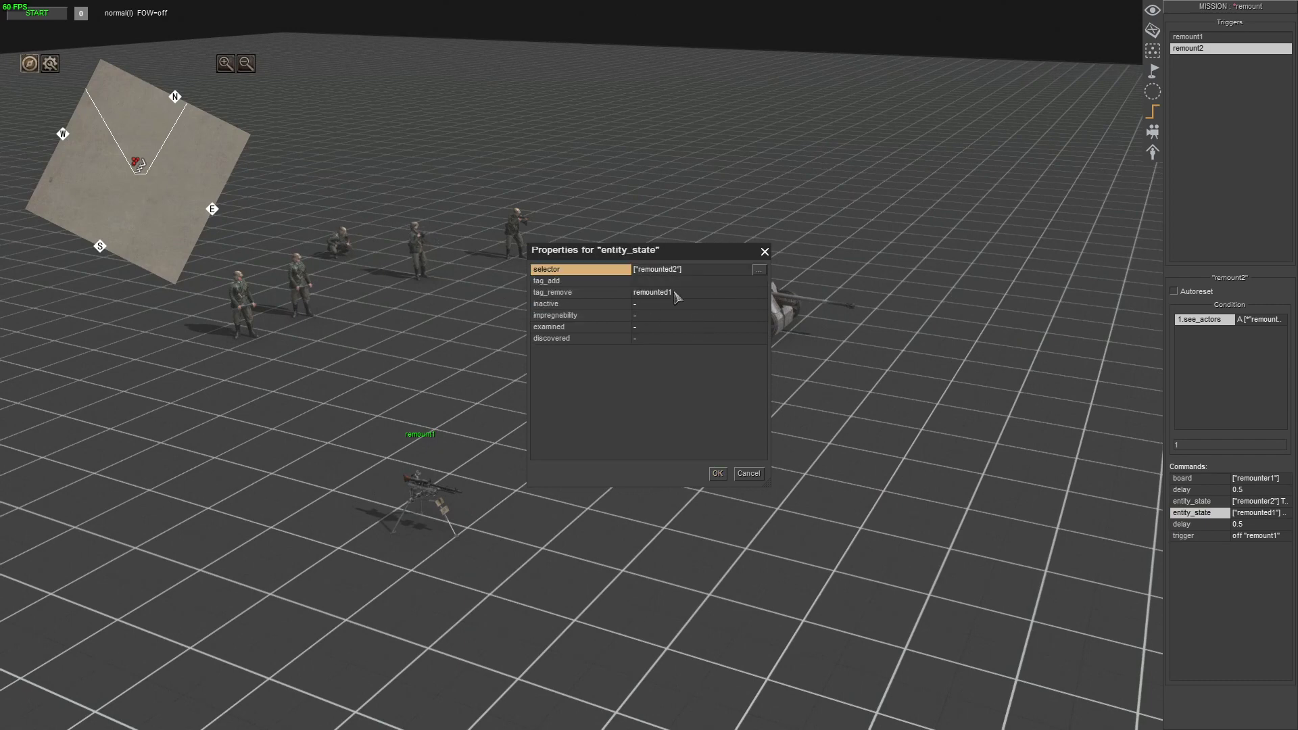
click(688, 293)
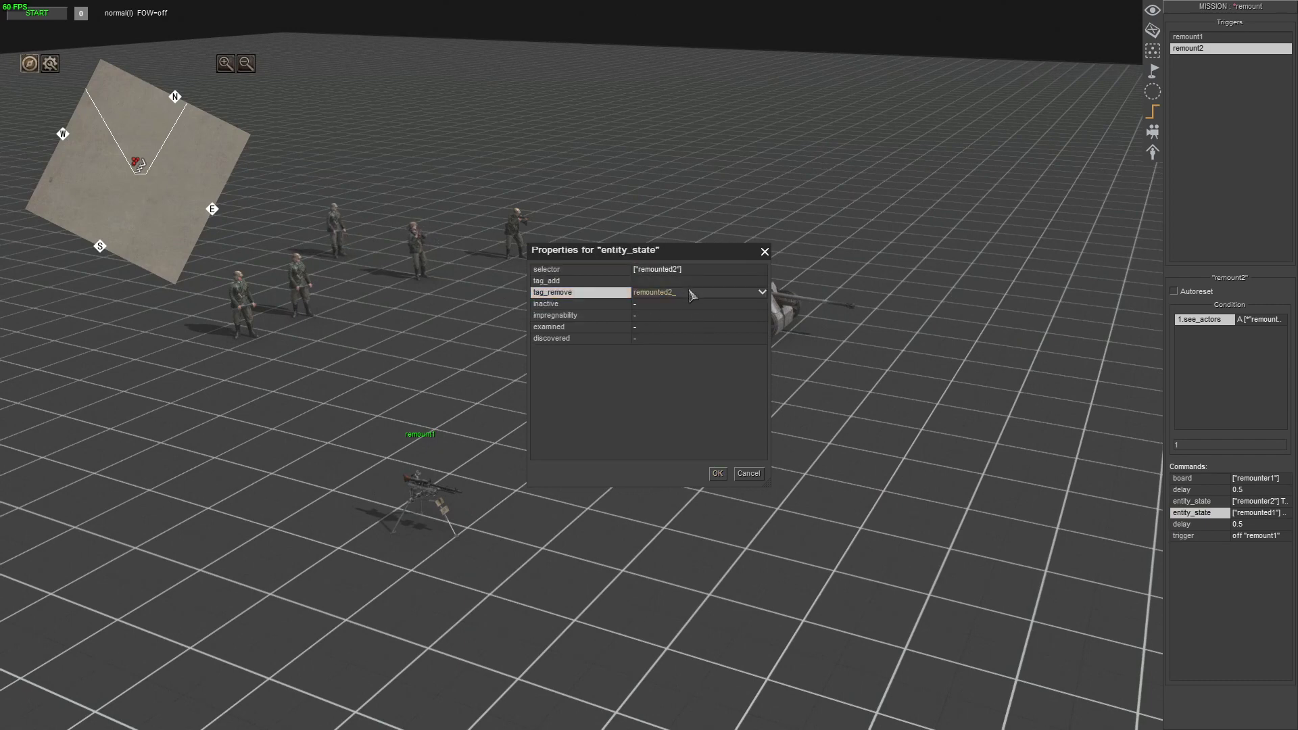
key(Return)
- Change the final trigger command so that it switches off remount2
double_click(1203, 536)
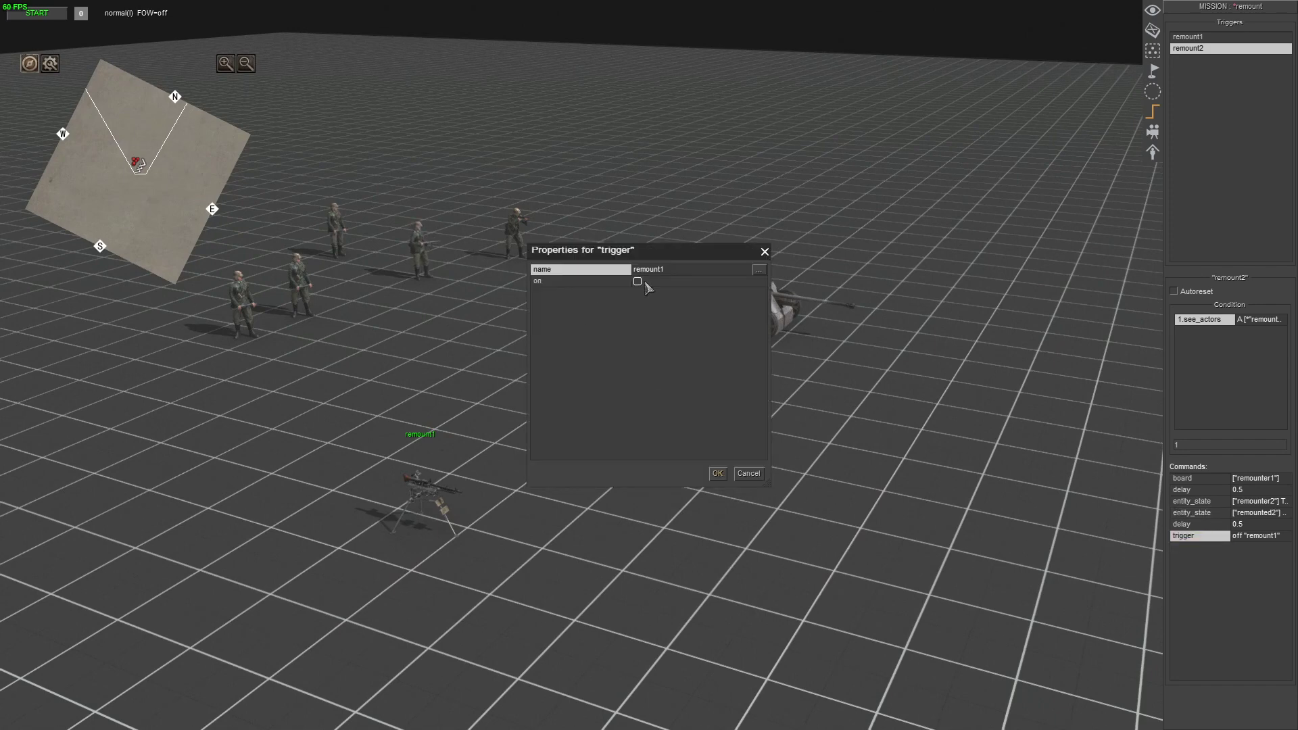
click(761, 271)
click(567, 293)
key(Return)
key(Return)
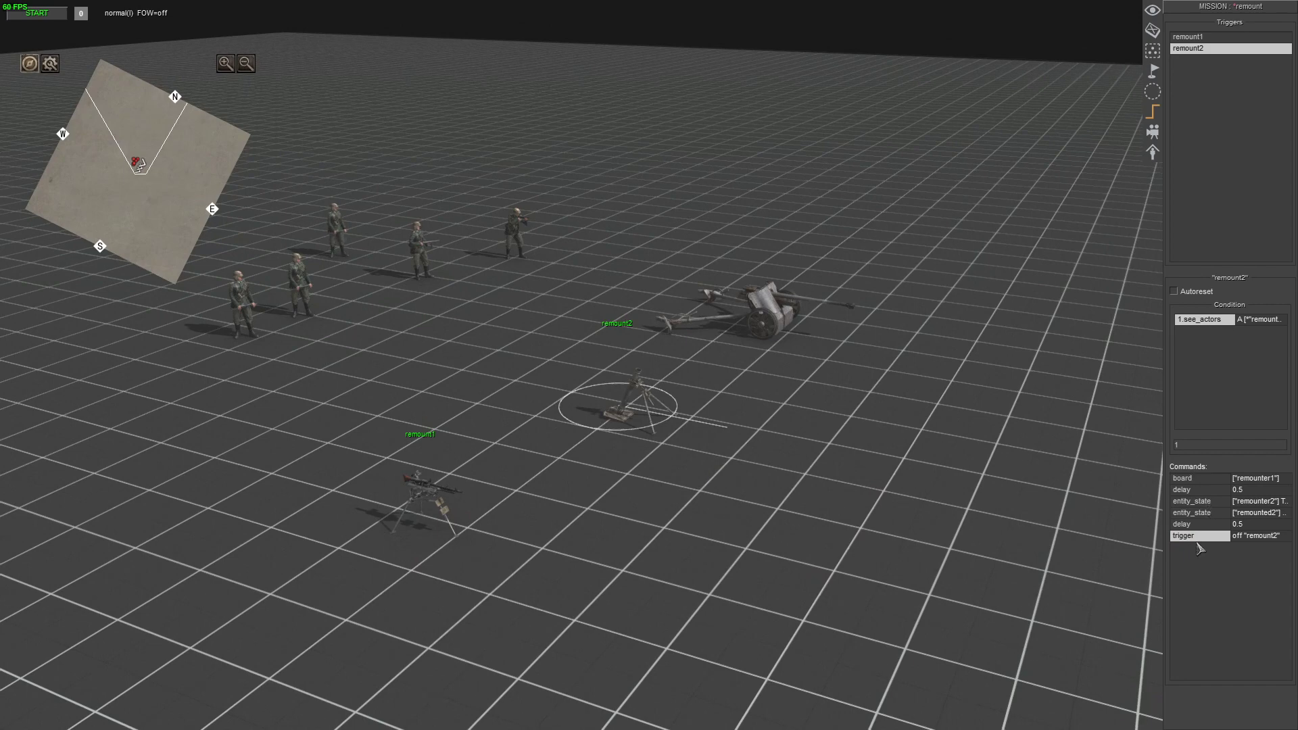
- Set the board command's selector tag to remounter2 and its vehicle tag to remounted2
double_click(1187, 482)
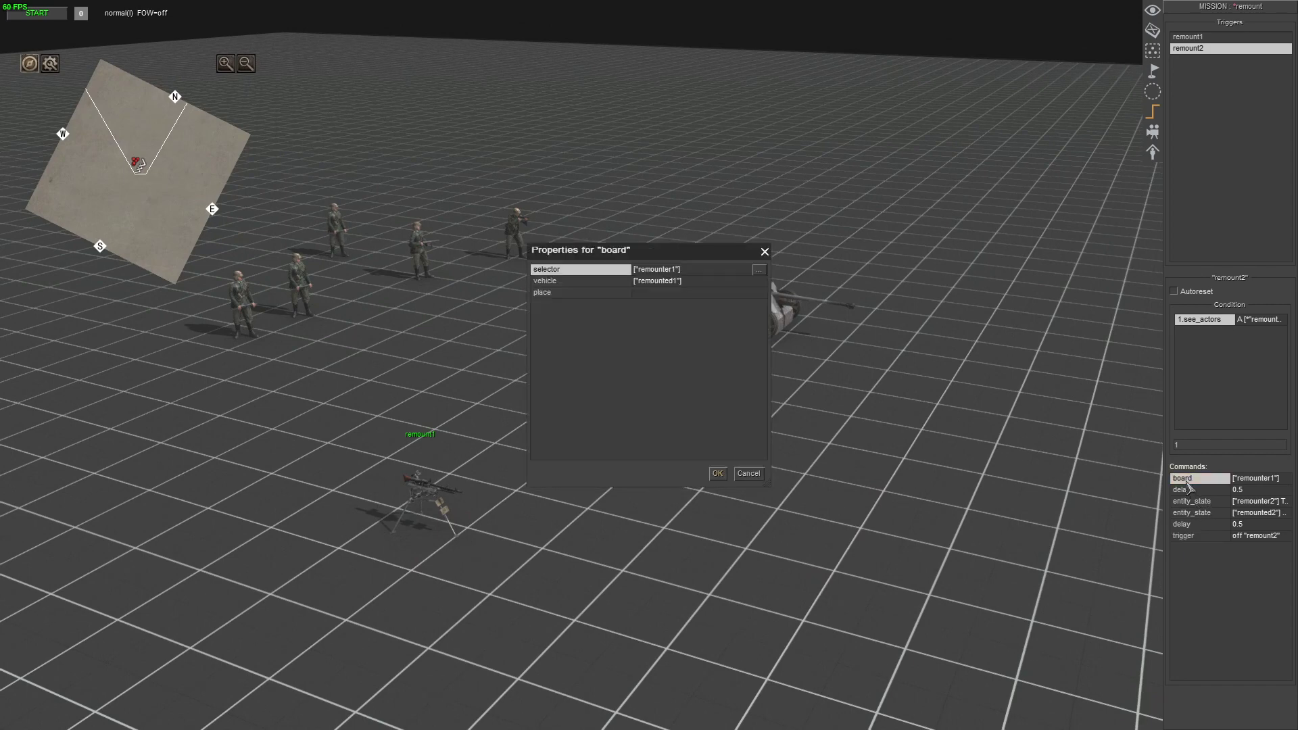
double_click(716, 270)
click(686, 318)
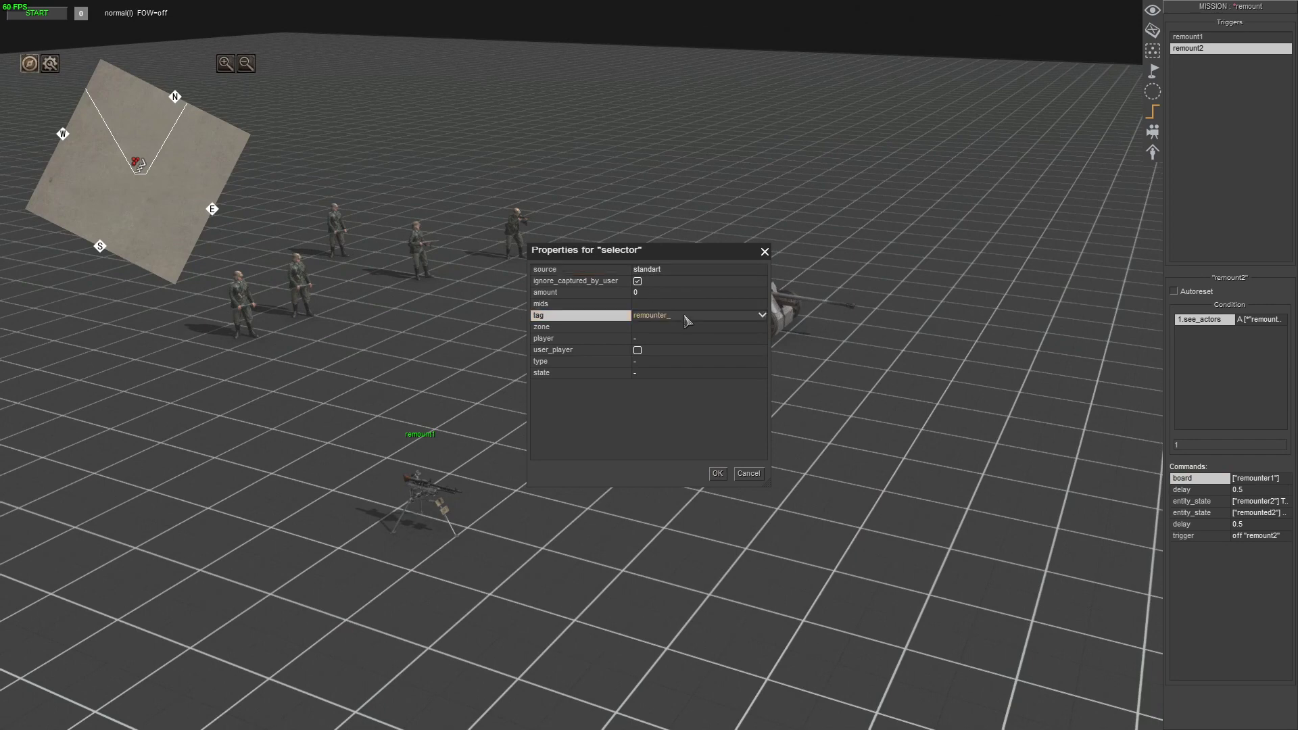
key(Return)
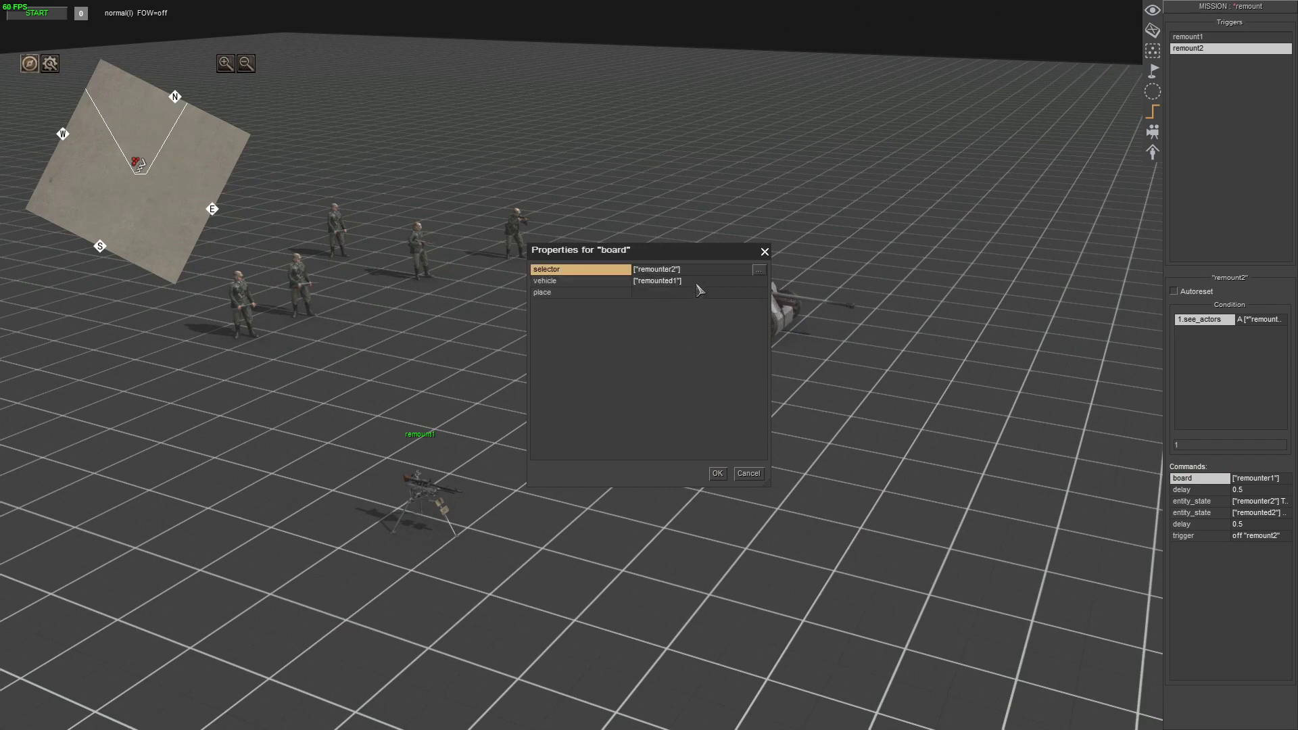
double_click(696, 281)
click(697, 317)
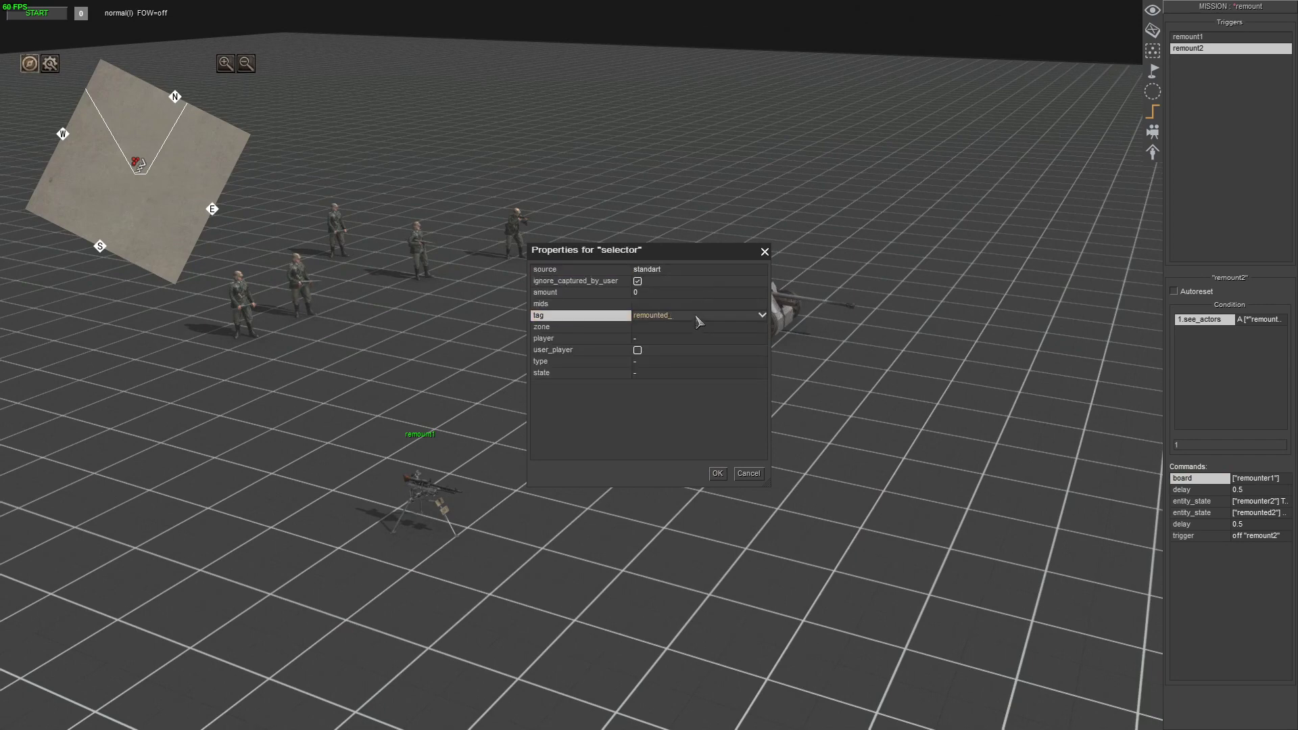
key(Return)
key(Return)
double_click(1202, 321)
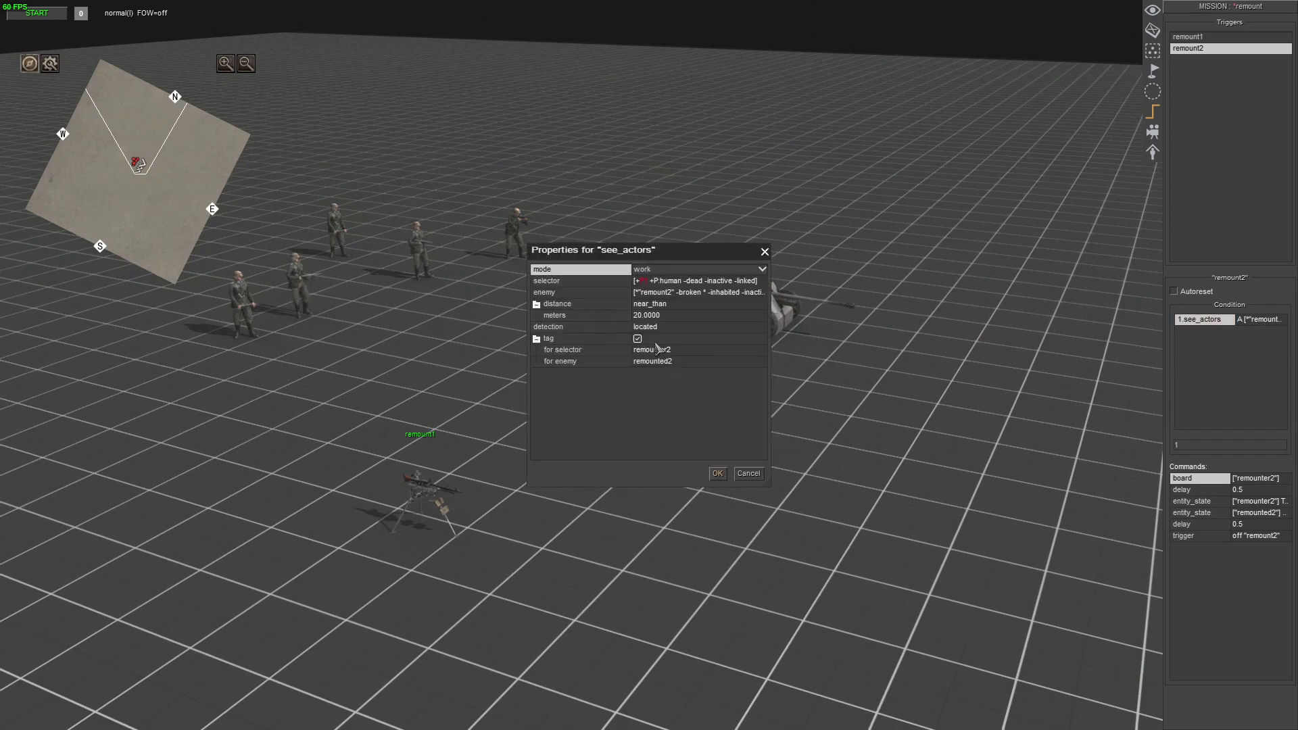
click(718, 473)
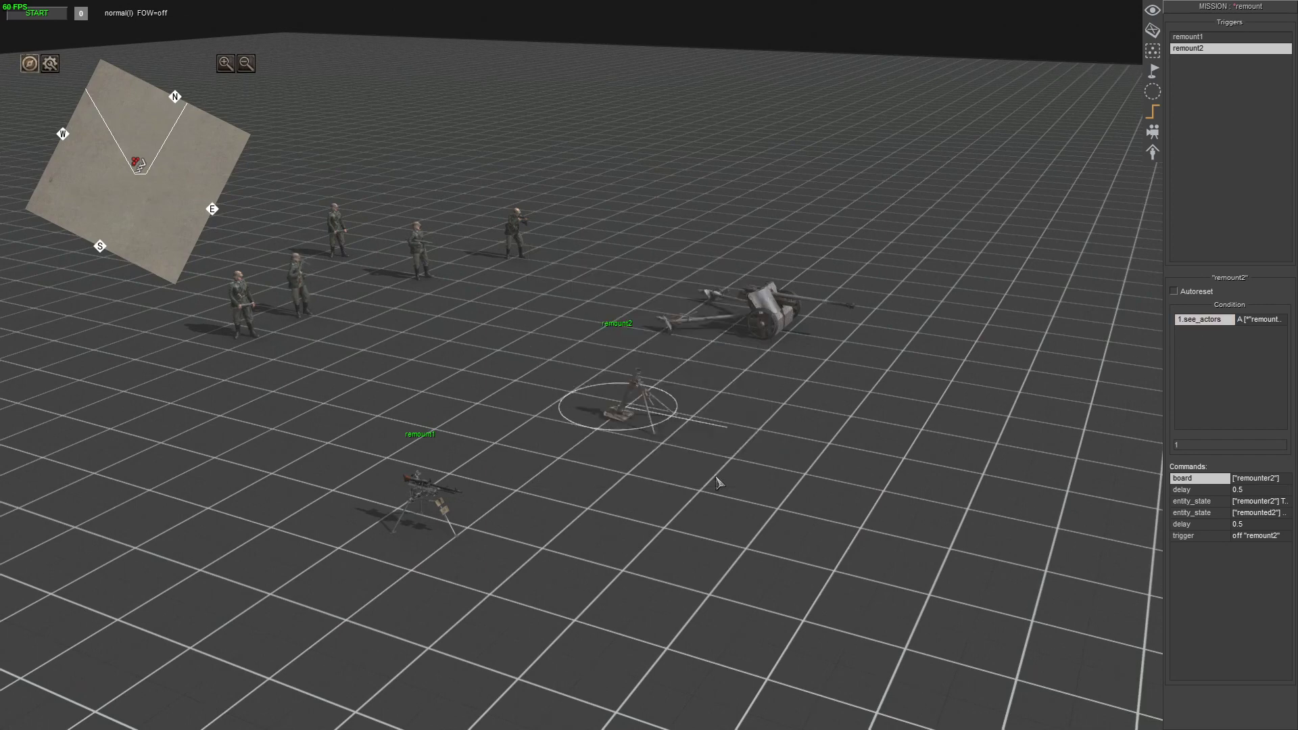
- Add an if command of type see_actors after the final trigger command of remount2
right_click(1210, 584)
click(1219, 584)
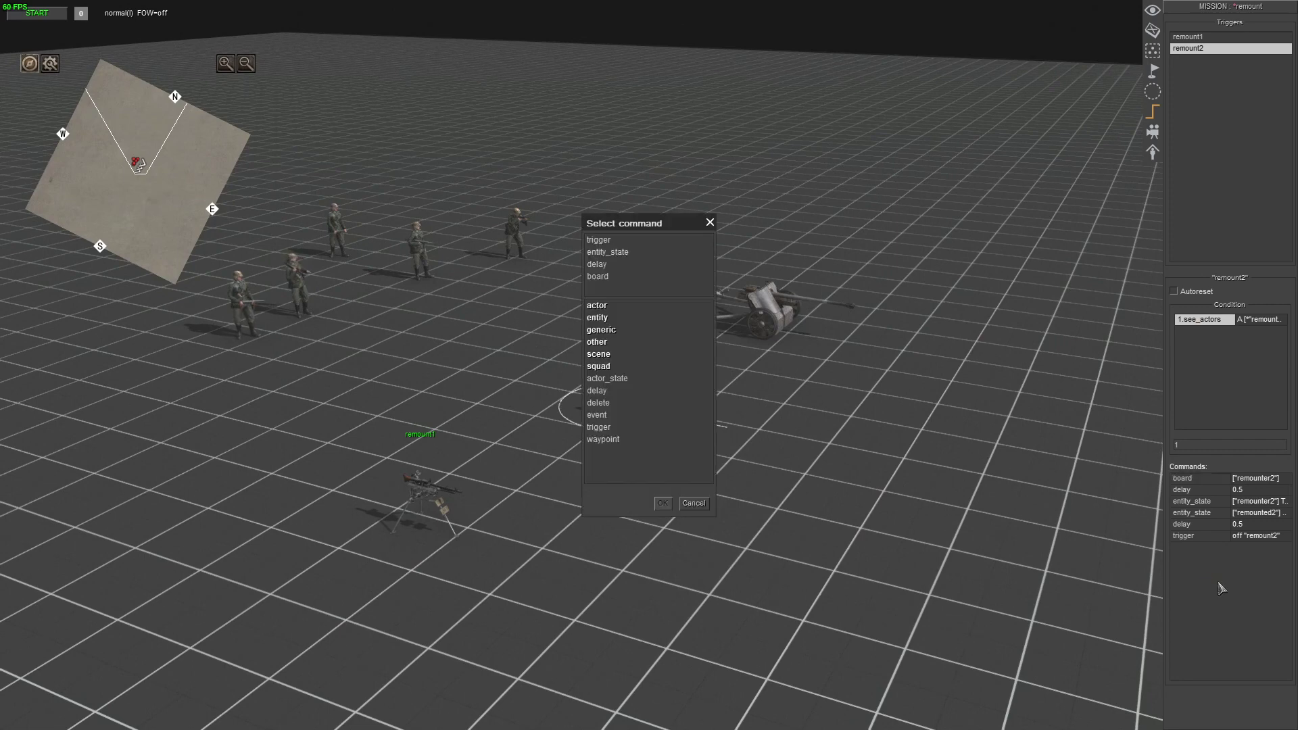
double_click(599, 332)
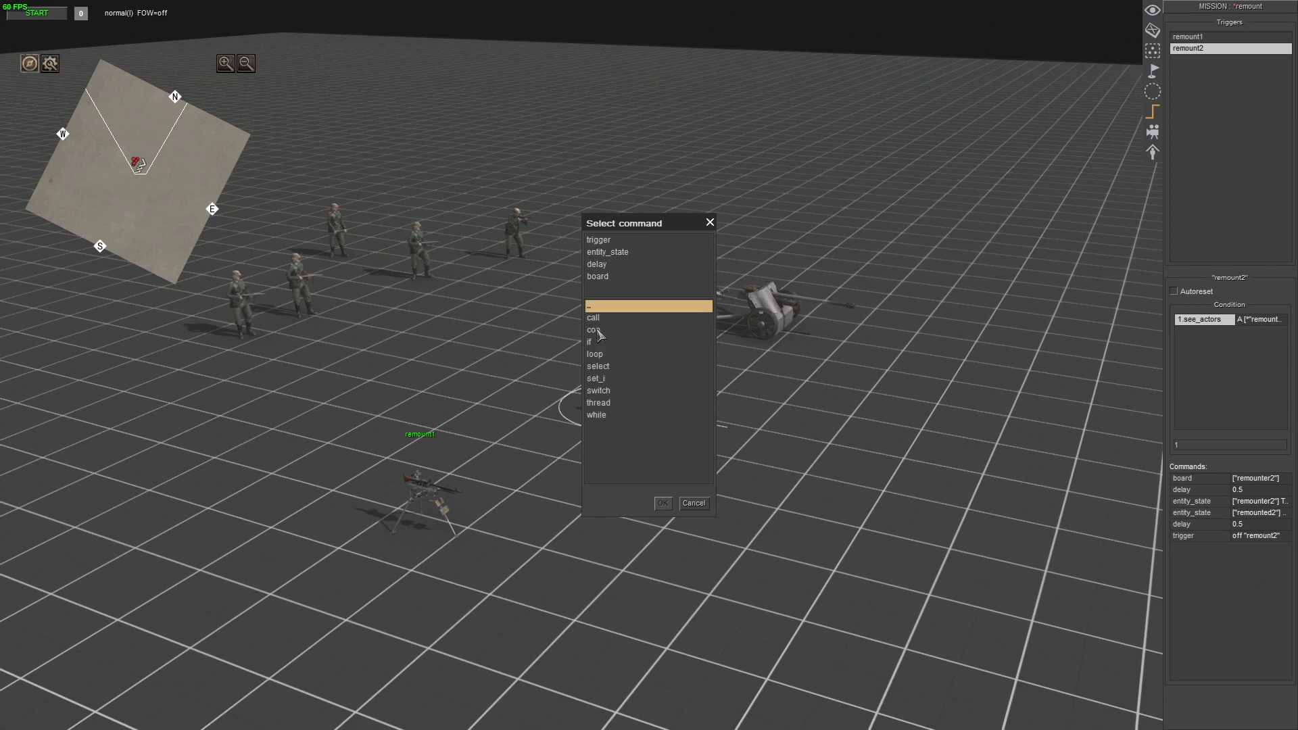
click(600, 343)
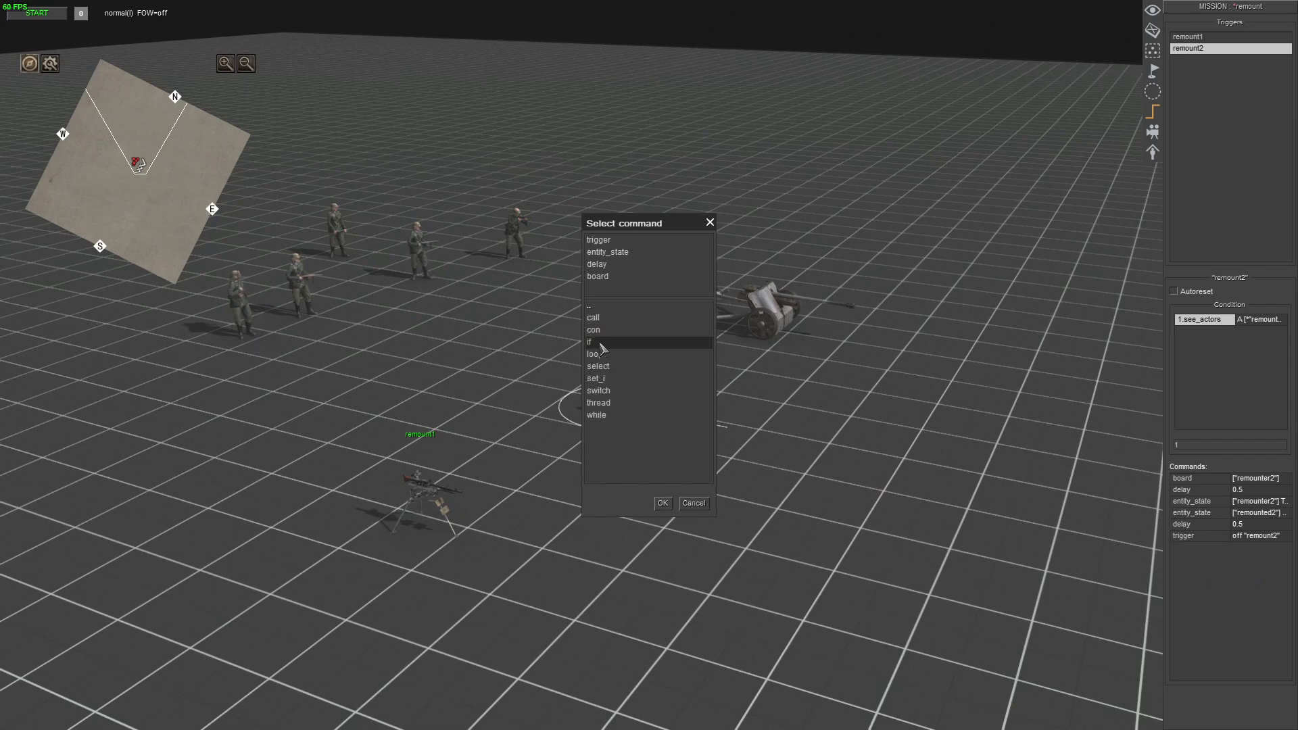
double_click(599, 343)
click(762, 269)
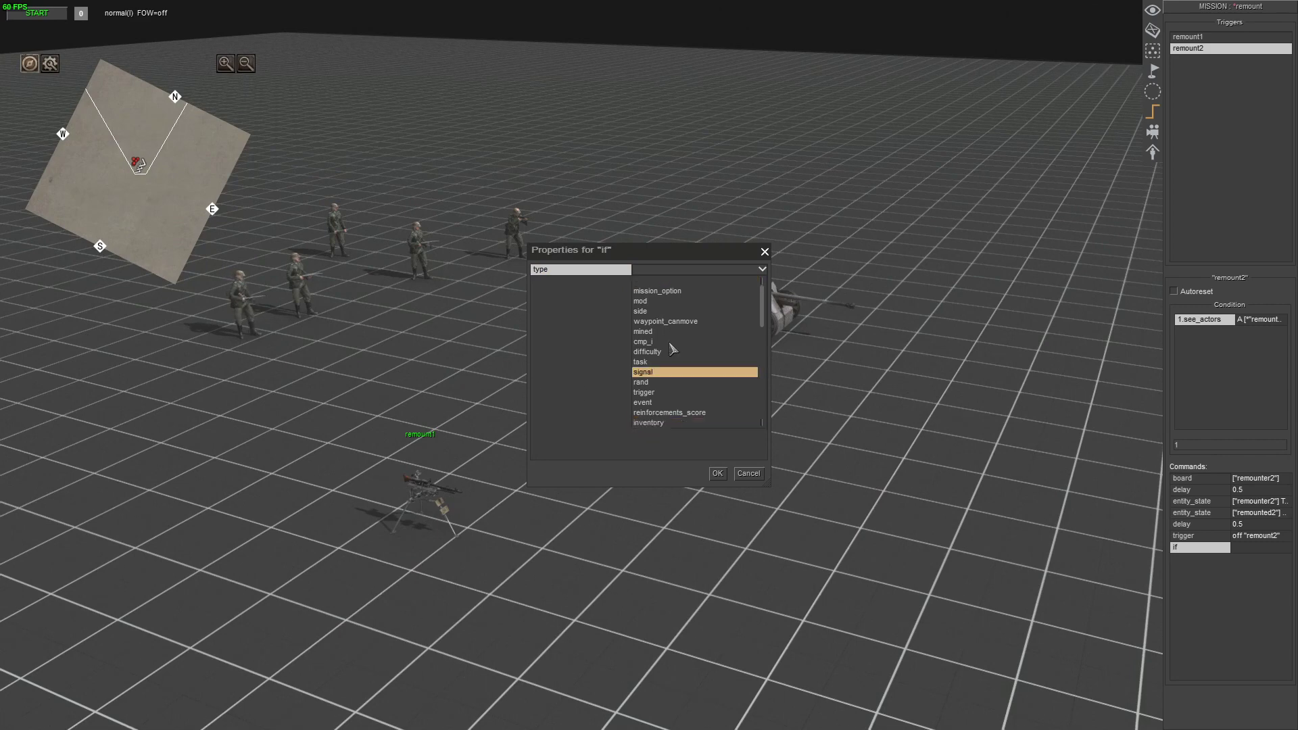
scroll(676, 406, down, 1)
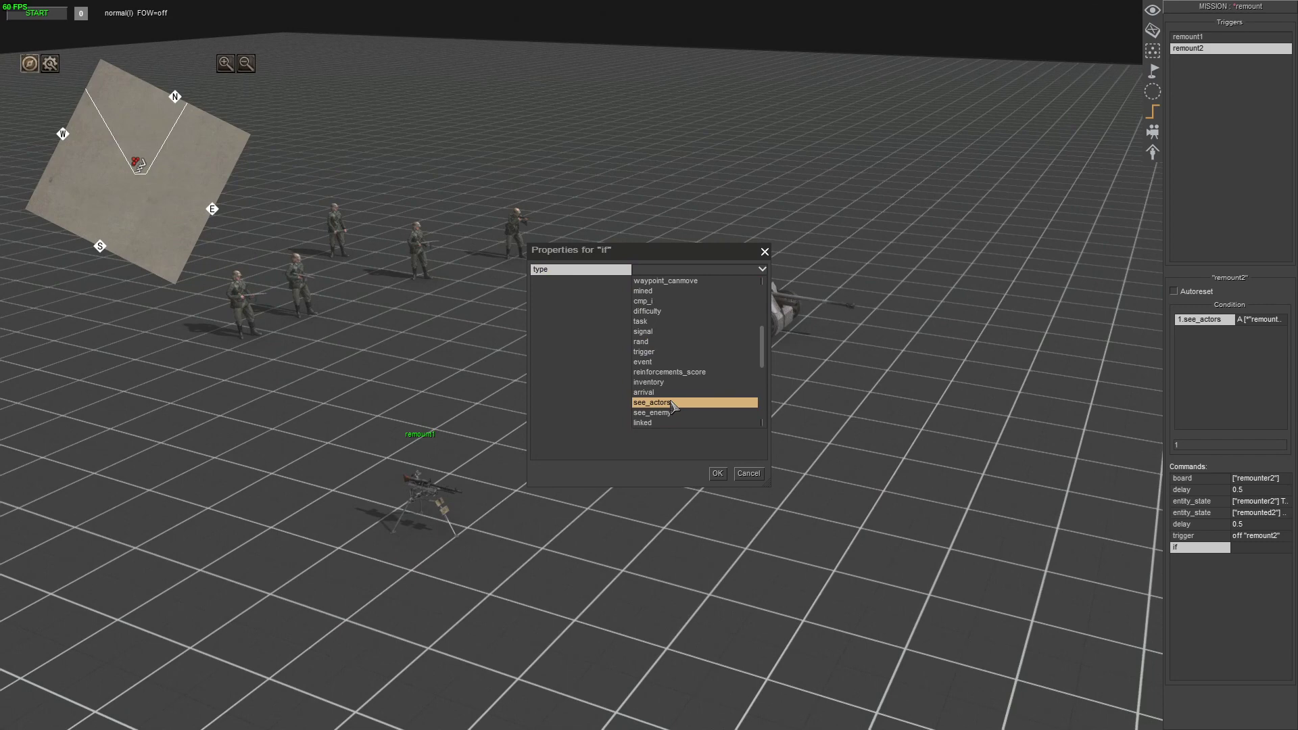
click(671, 404)
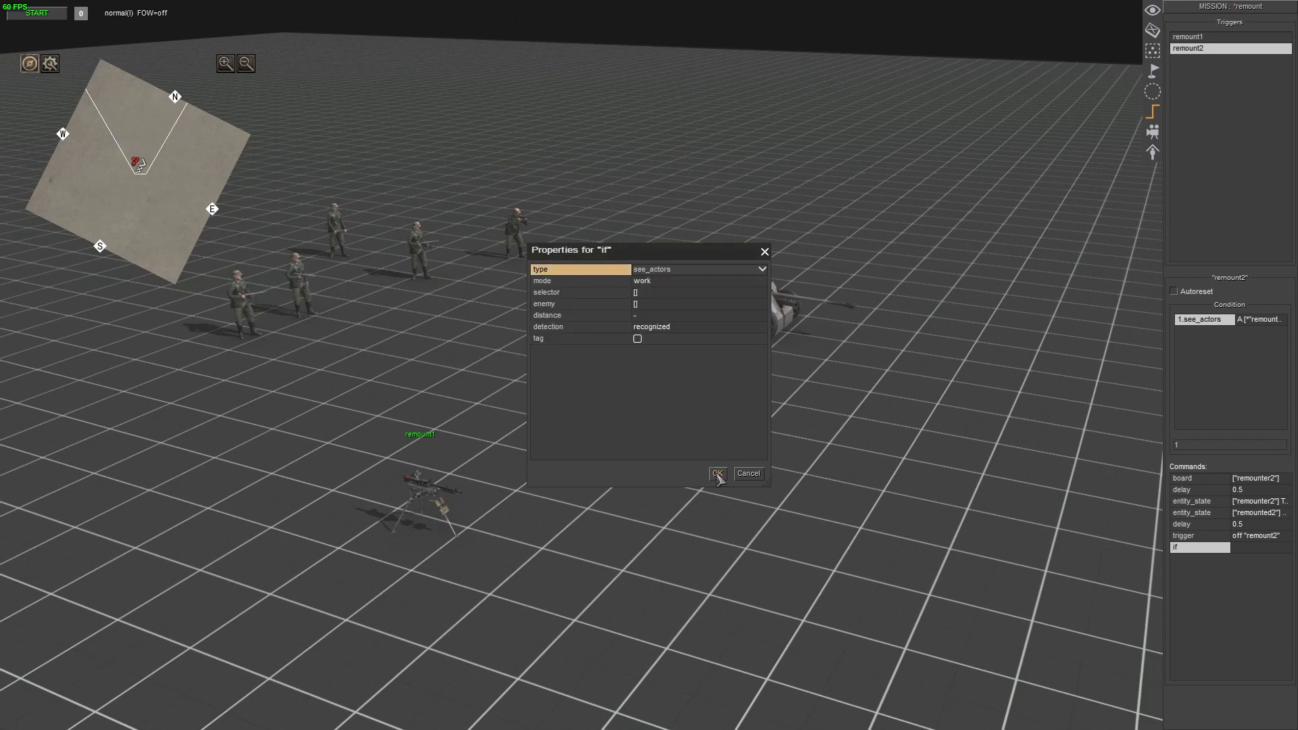
click(663, 293)
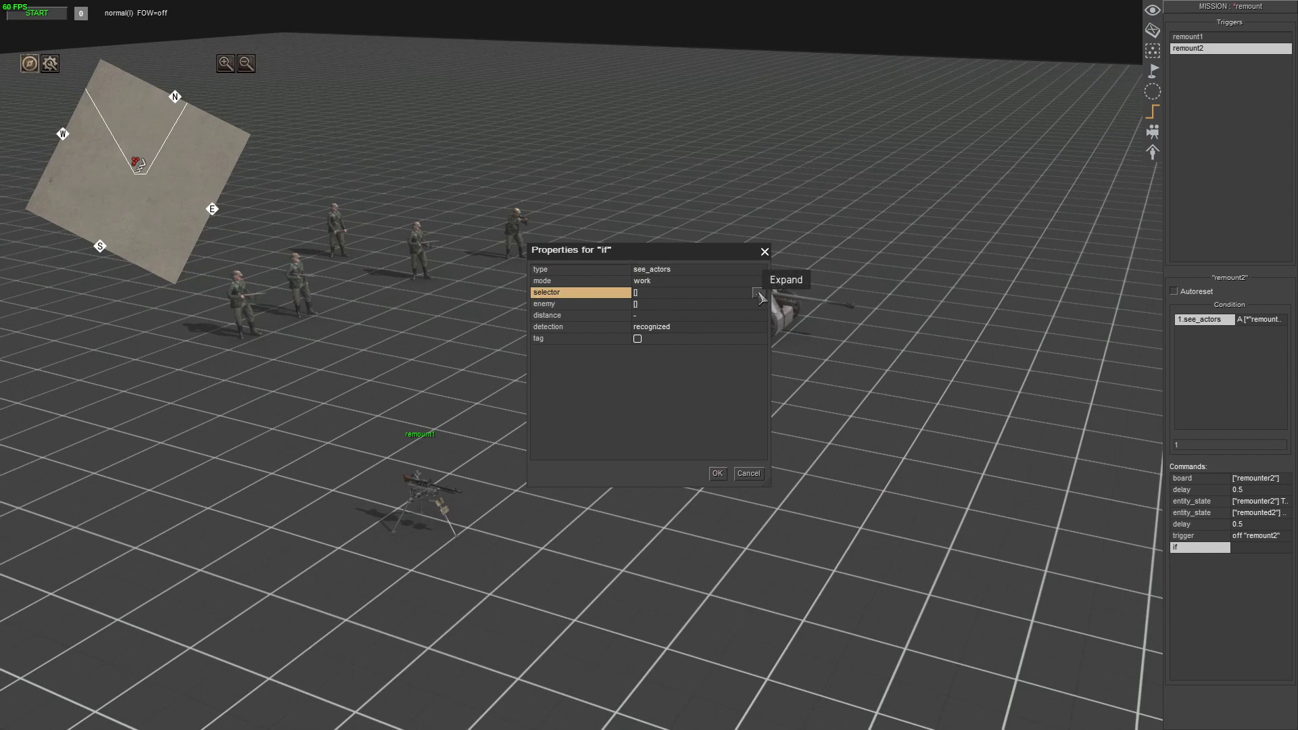
click(718, 473)
- Copy the remounted2 tag from the see_actors condition and set it as the if command's enemy selector tag
double_click(1205, 322)
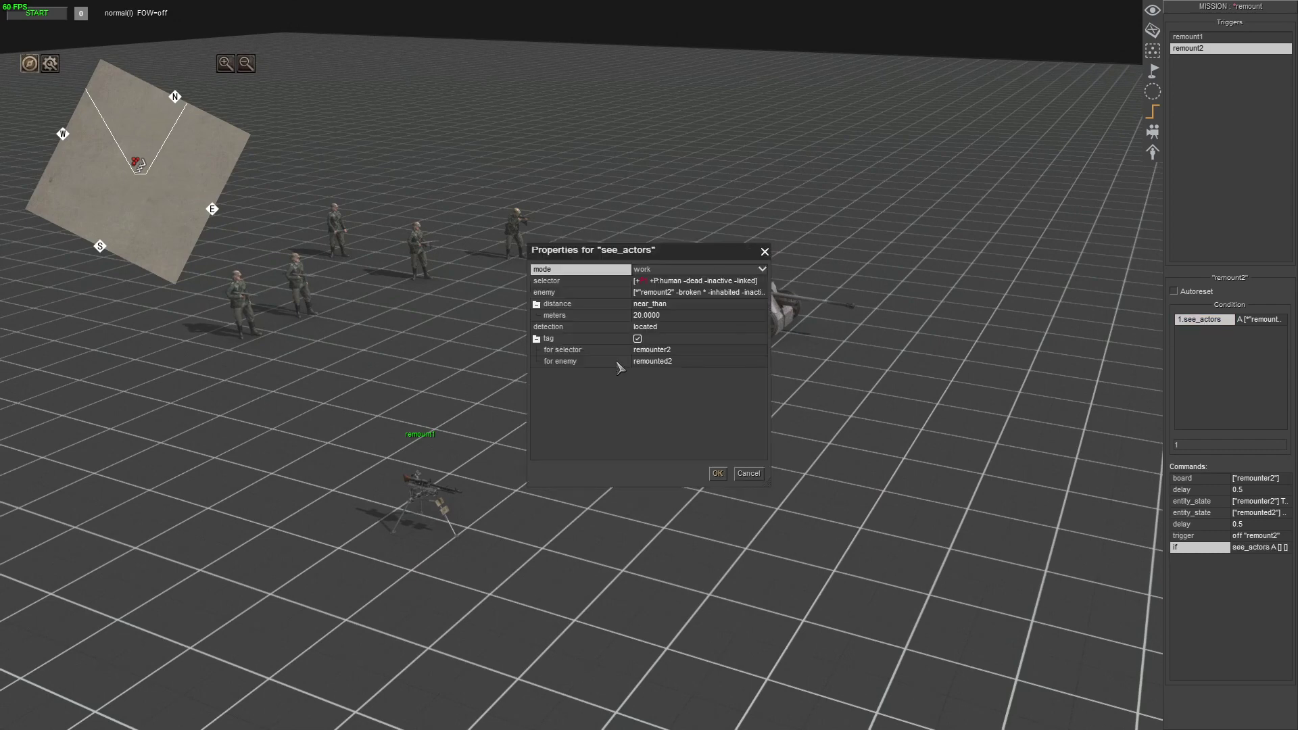
click(688, 365)
key(ctrl+c)
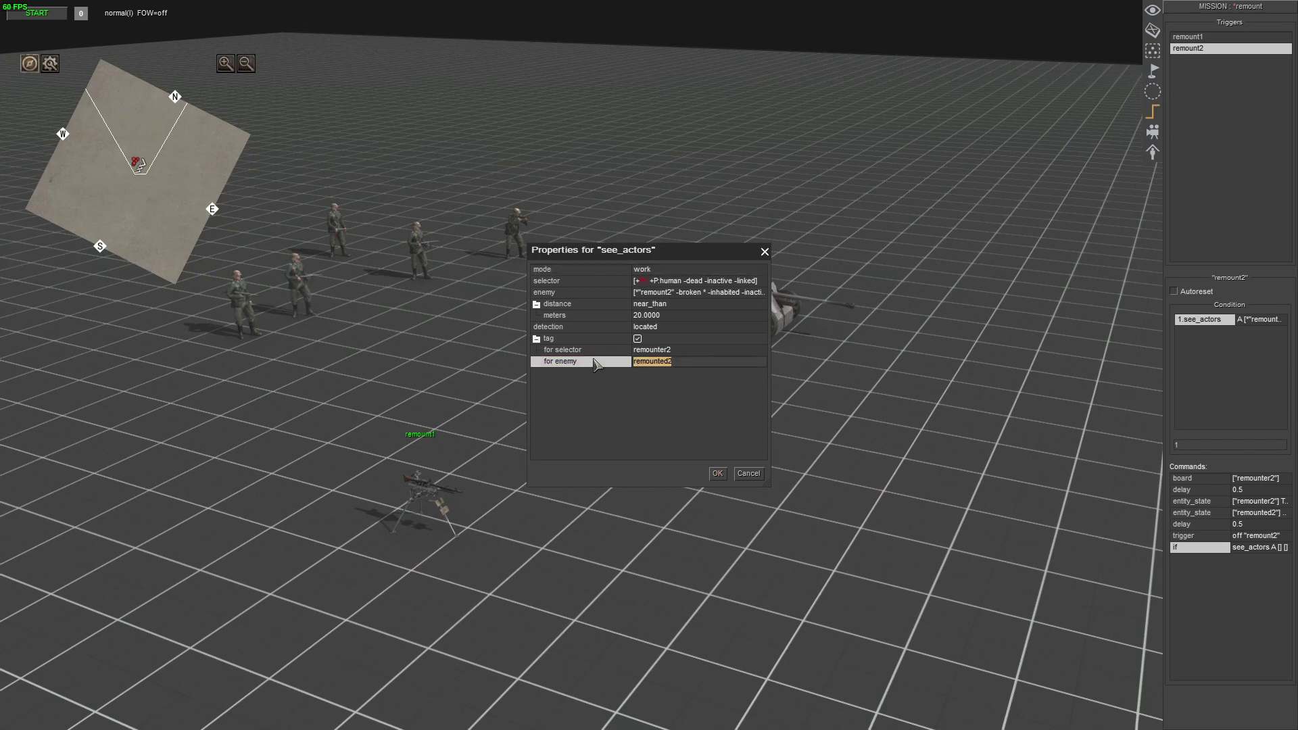
click(747, 474)
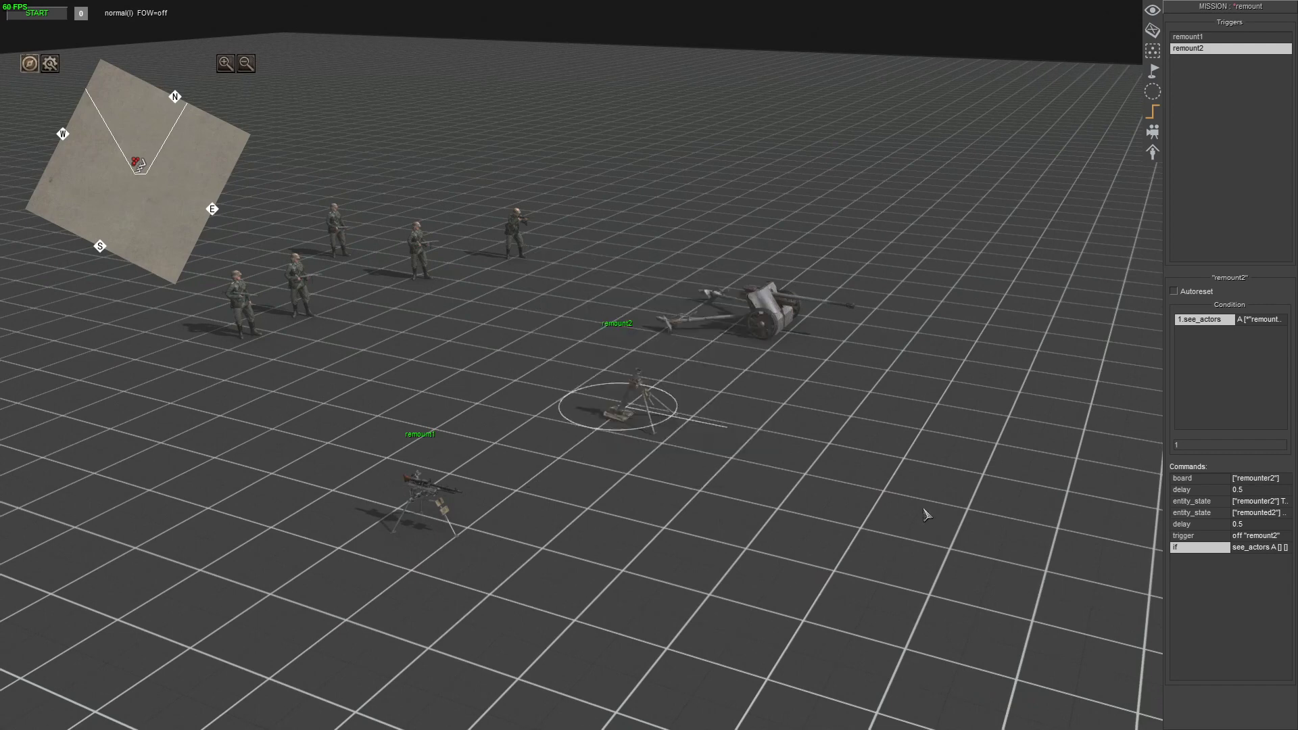
double_click(1199, 547)
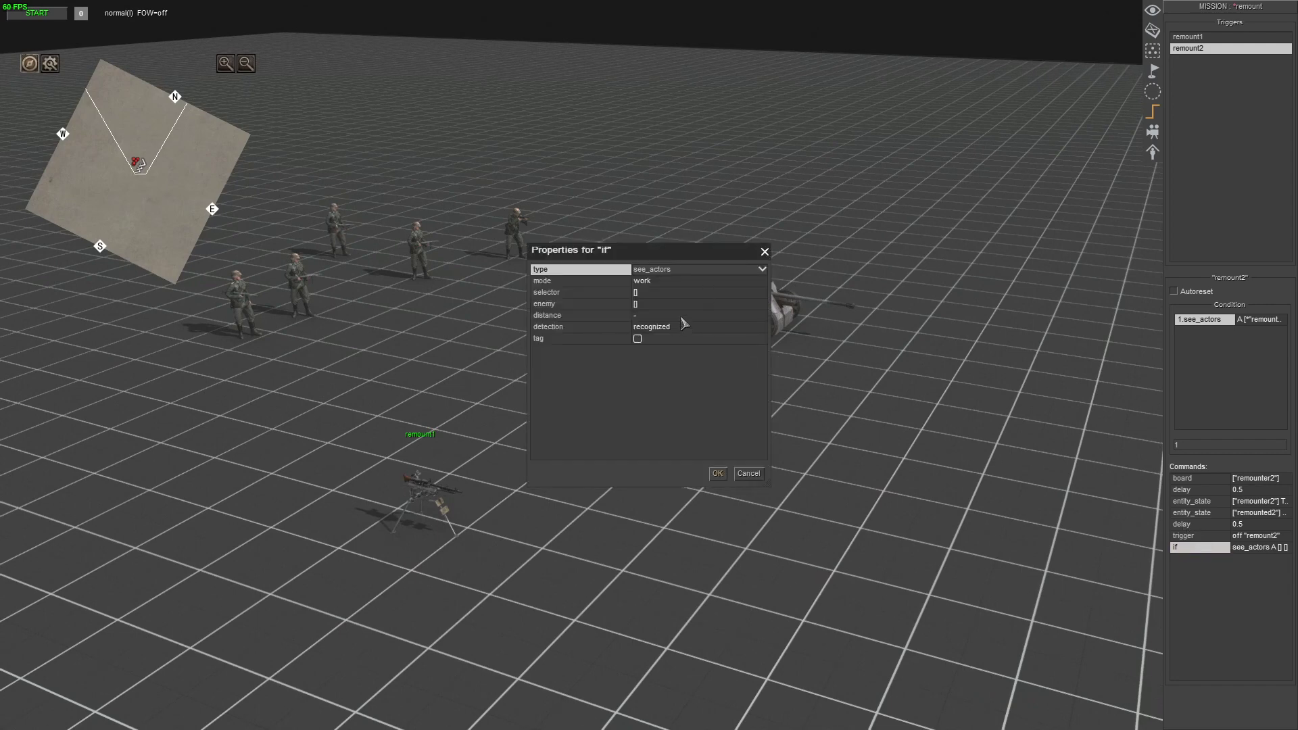
double_click(665, 304)
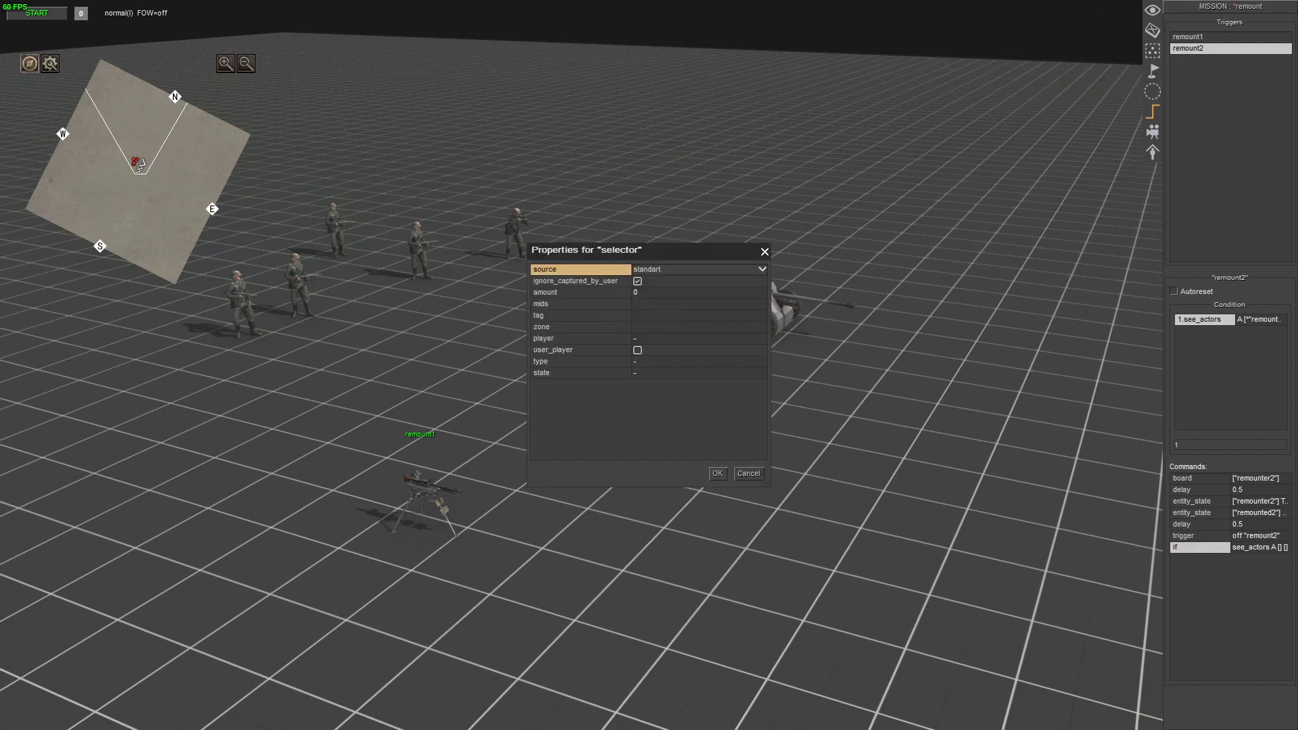
click(654, 317)
key(ctrl+v)
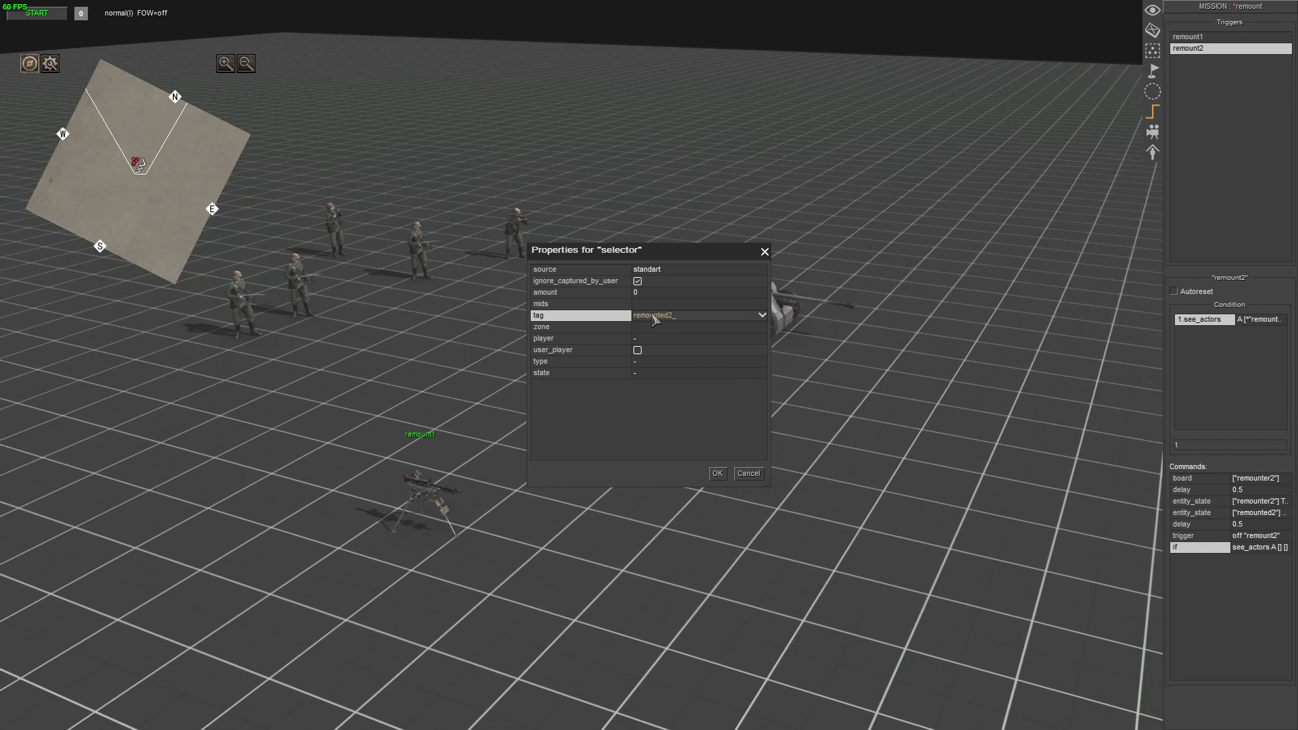
key(Return)
- Switch the if command's selector source to advanced and add a group to it
double_click(655, 304)
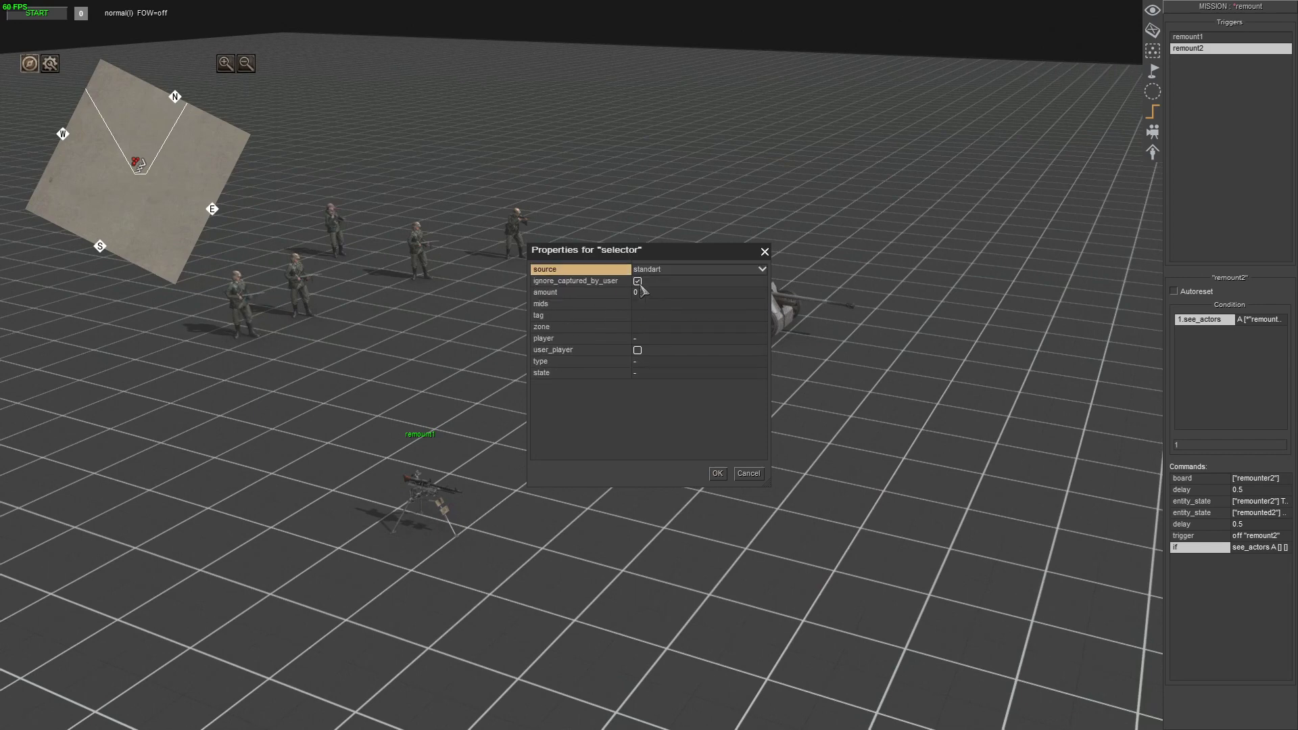
click(668, 271)
click(663, 293)
right_click(611, 336)
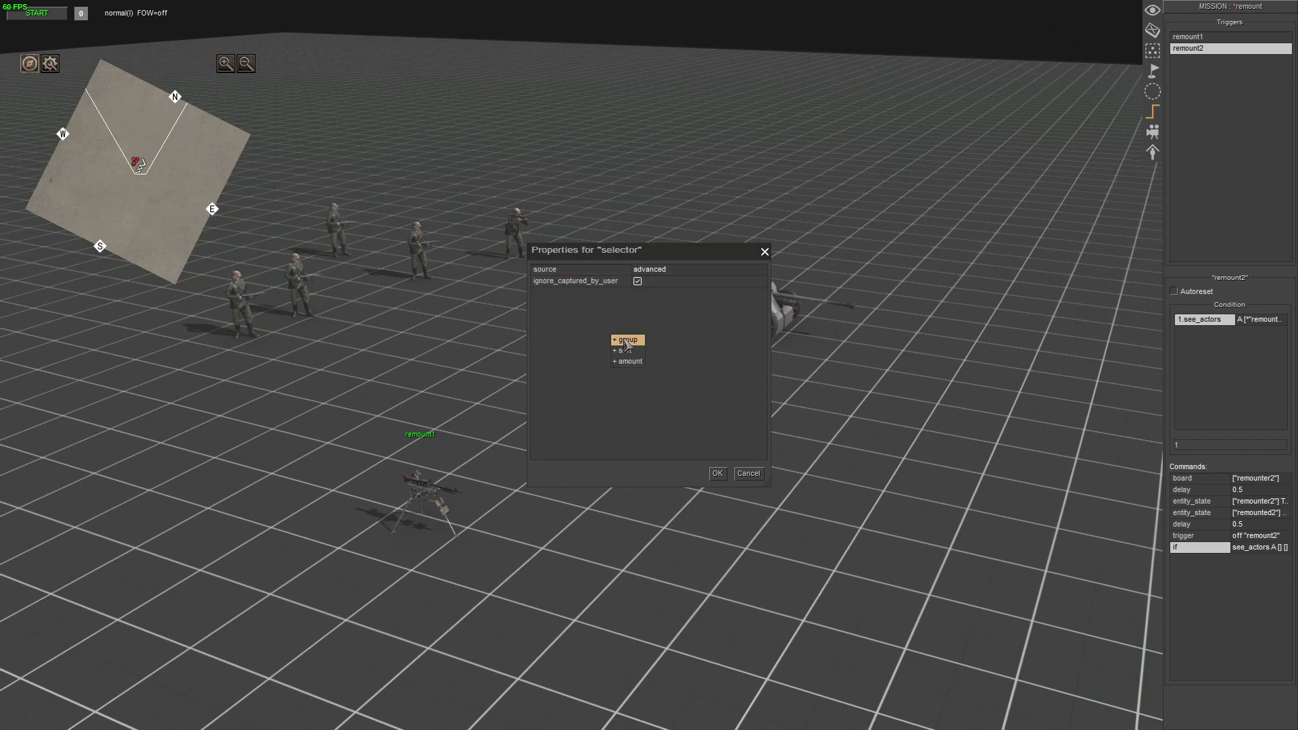
click(626, 340)
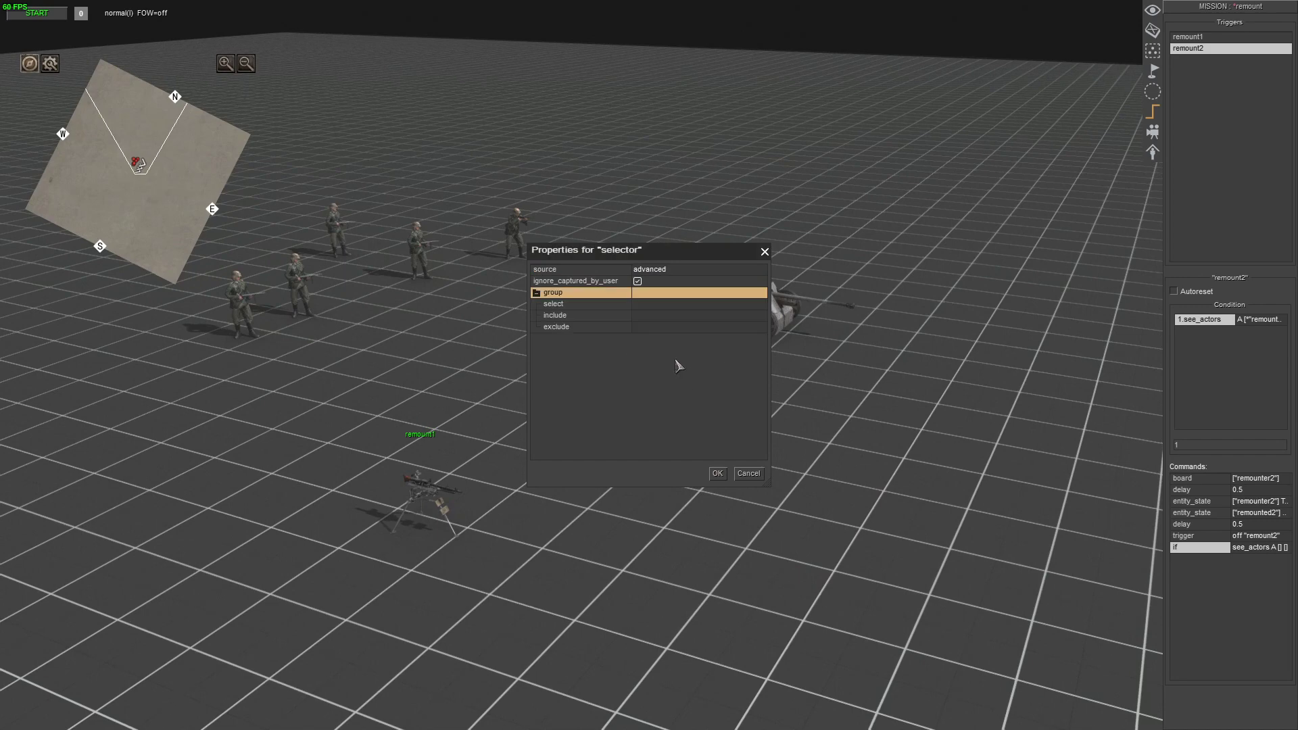
- Include the prop human and player 1 in the selector's group
right_click(564, 318)
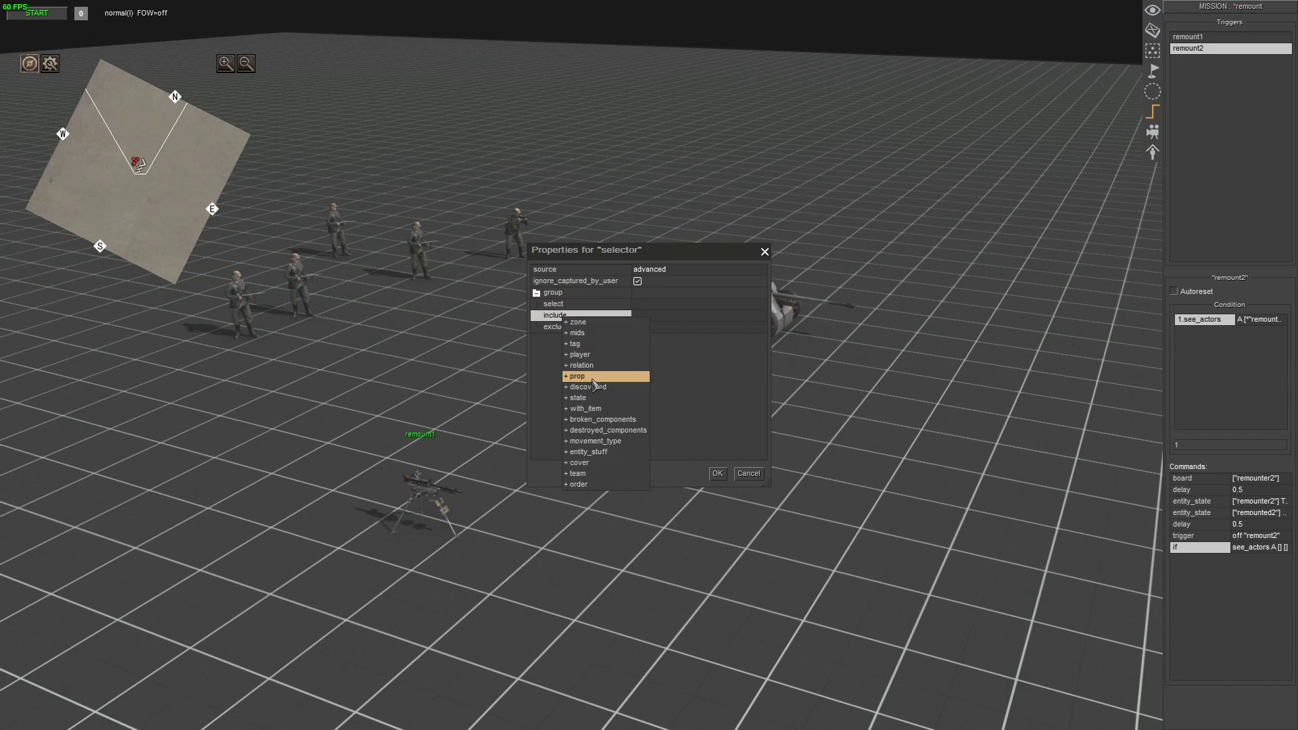
click(594, 380)
click(696, 339)
right_click(589, 317)
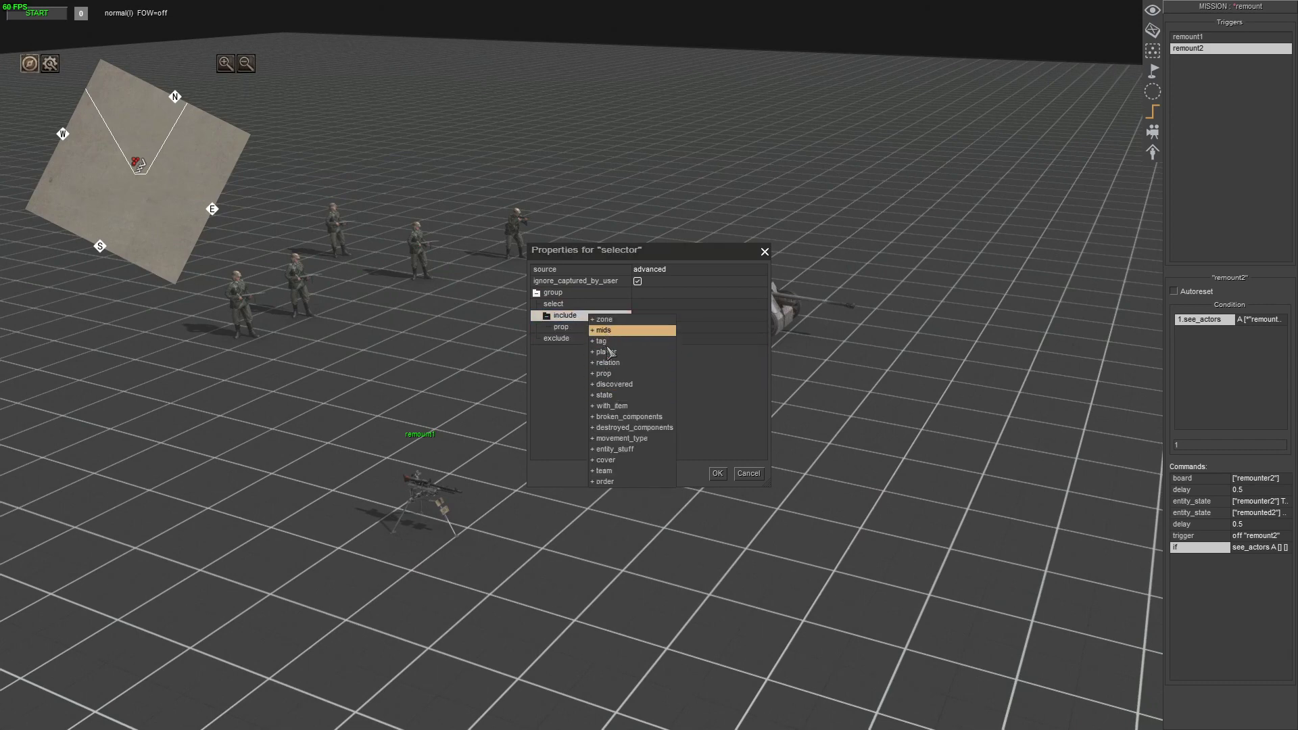
click(607, 351)
click(762, 341)
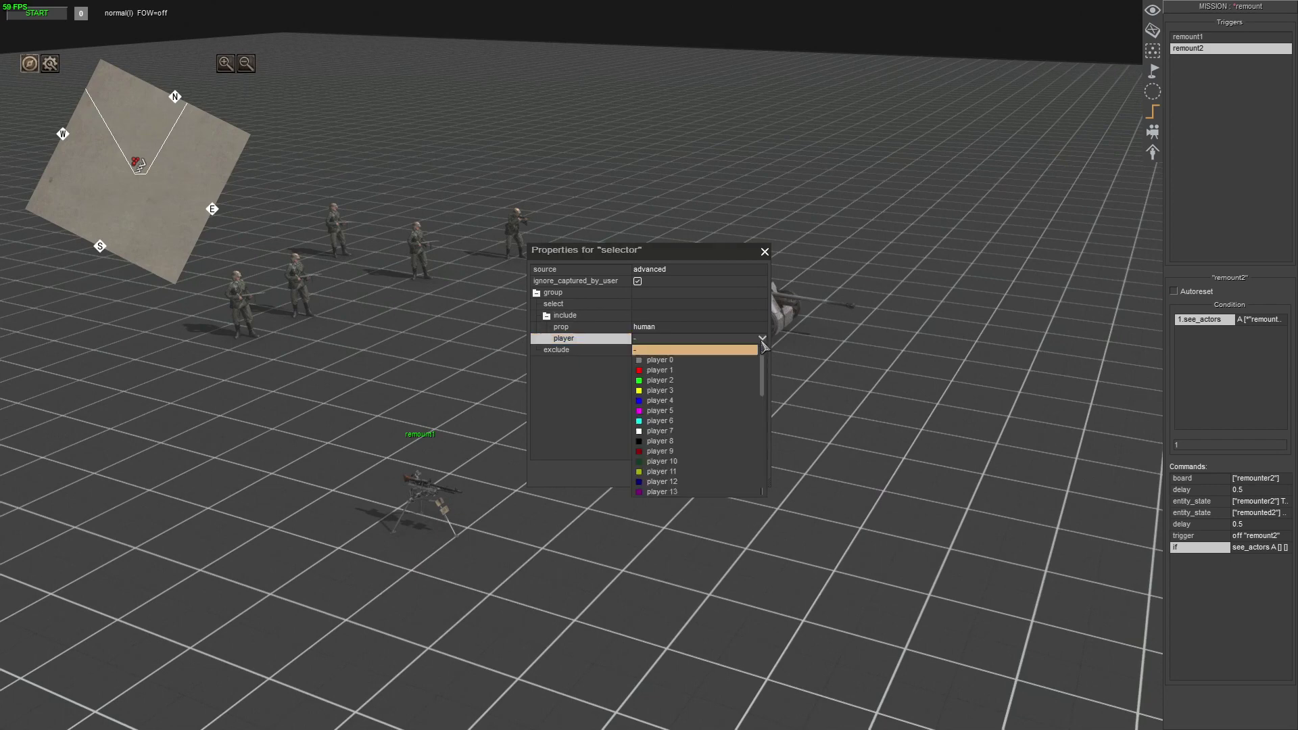
click(661, 366)
- Exclude the states dead, inactive and linked from the selector's group and confirm the if command
right_click(570, 354)
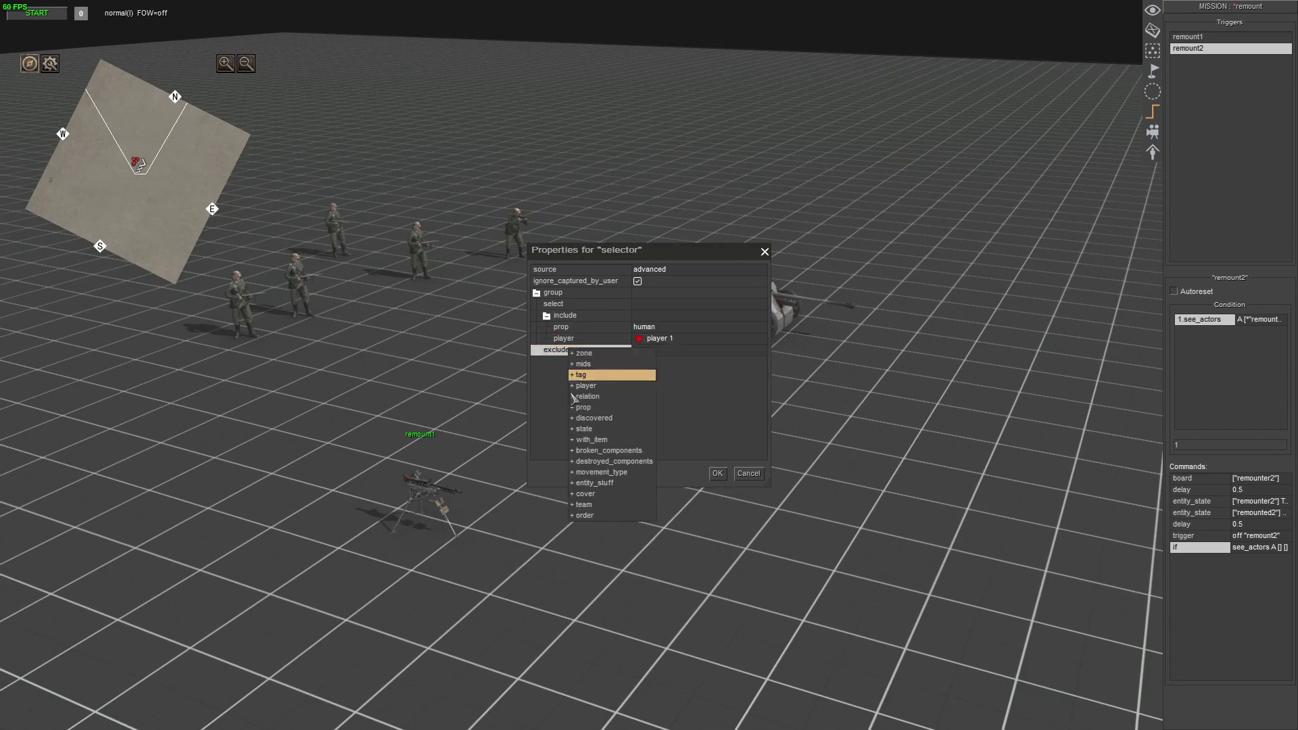
click(583, 436)
click(761, 363)
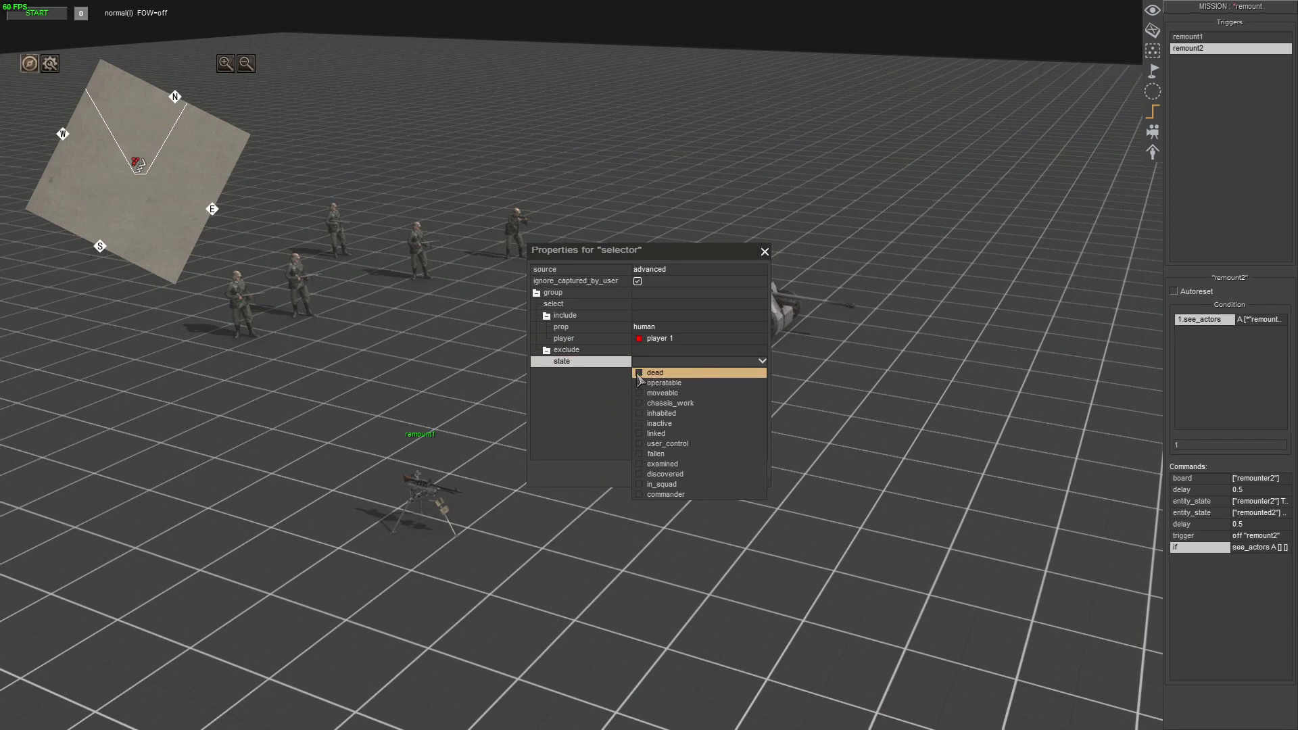
click(639, 373)
right_click(597, 361)
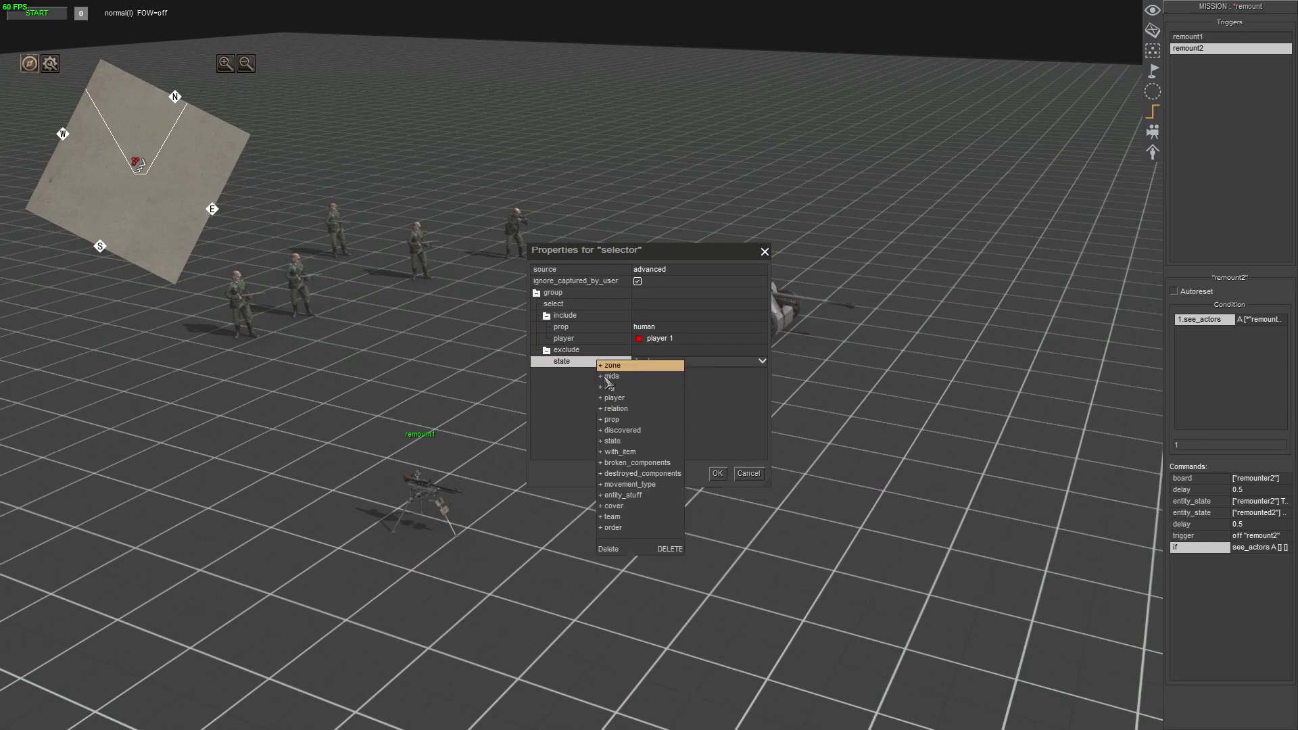
click(617, 442)
click(761, 373)
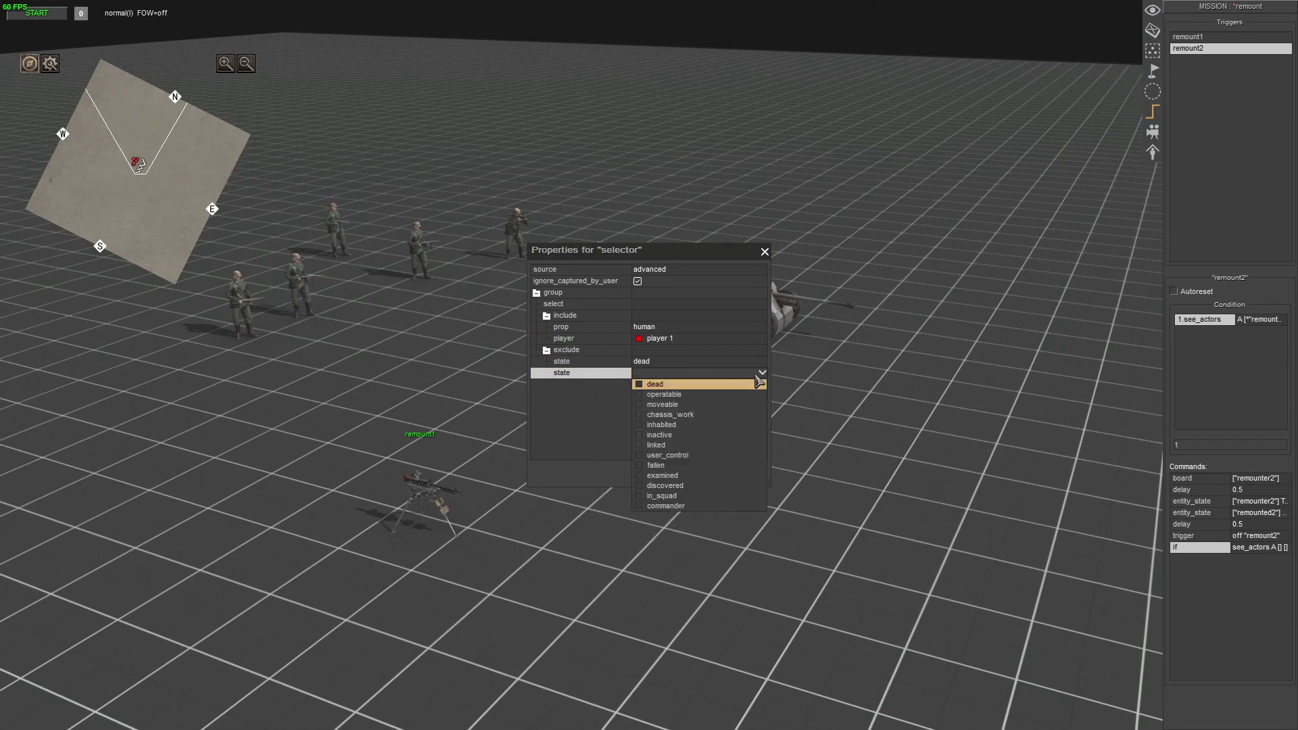
click(640, 435)
right_click(573, 374)
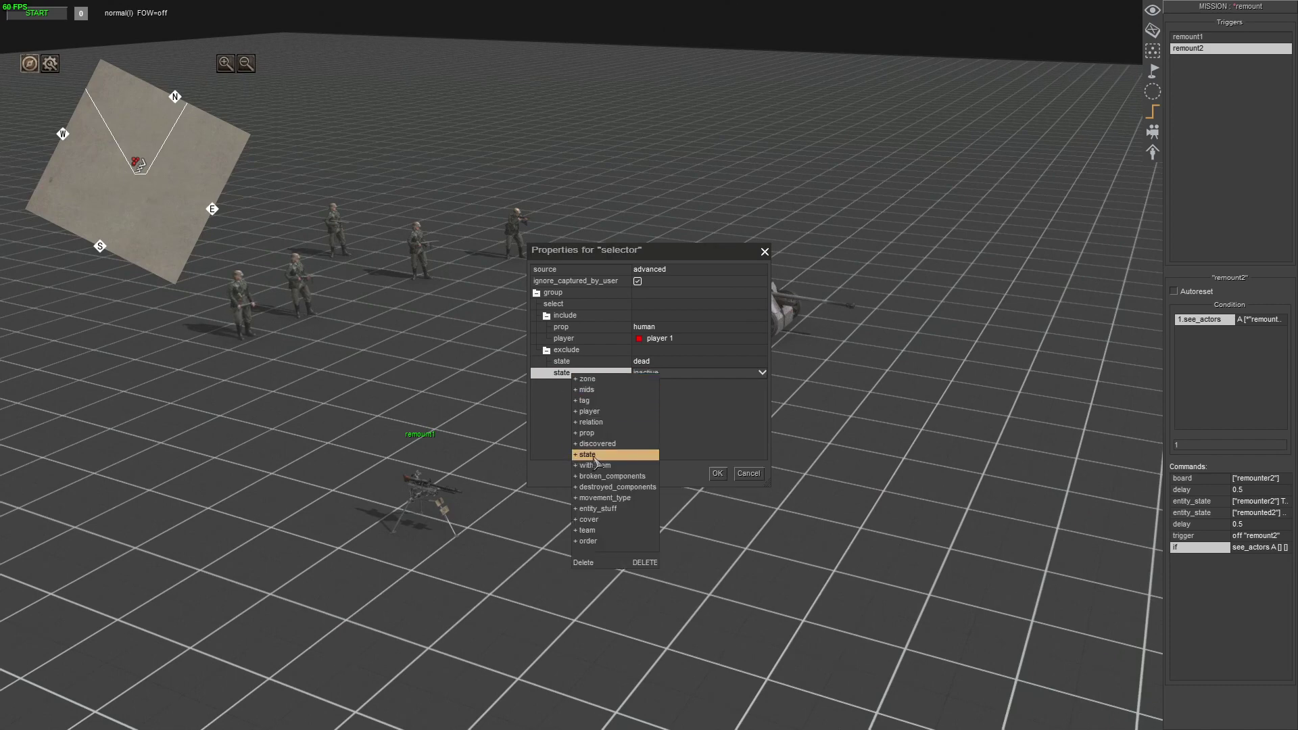
click(597, 454)
click(762, 384)
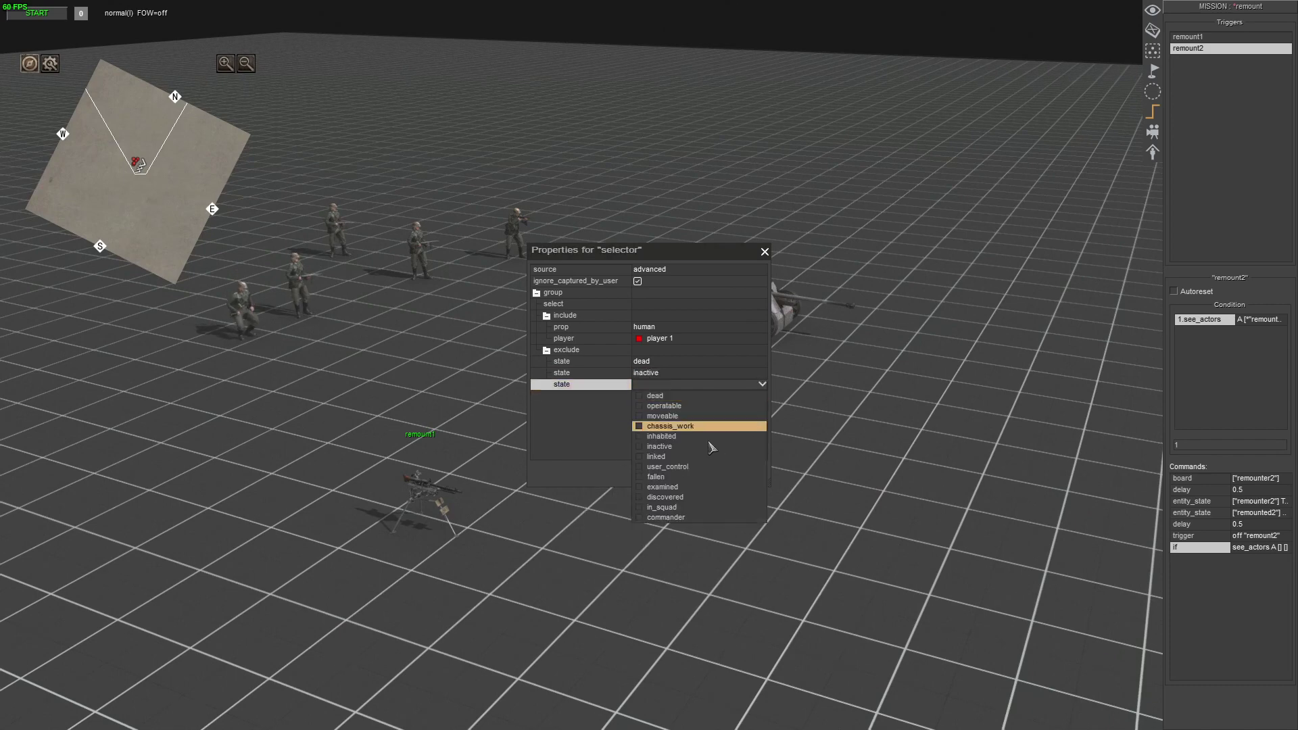
click(640, 458)
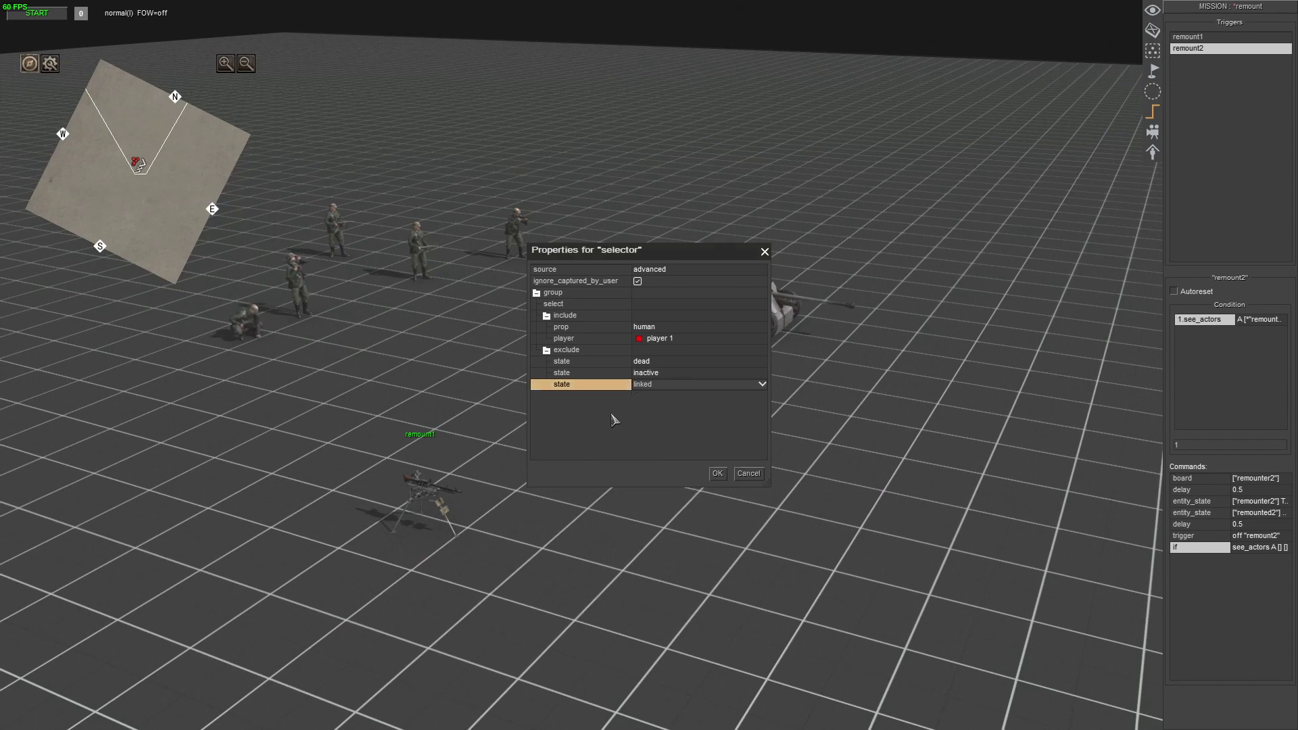
click(718, 473)
click(720, 475)
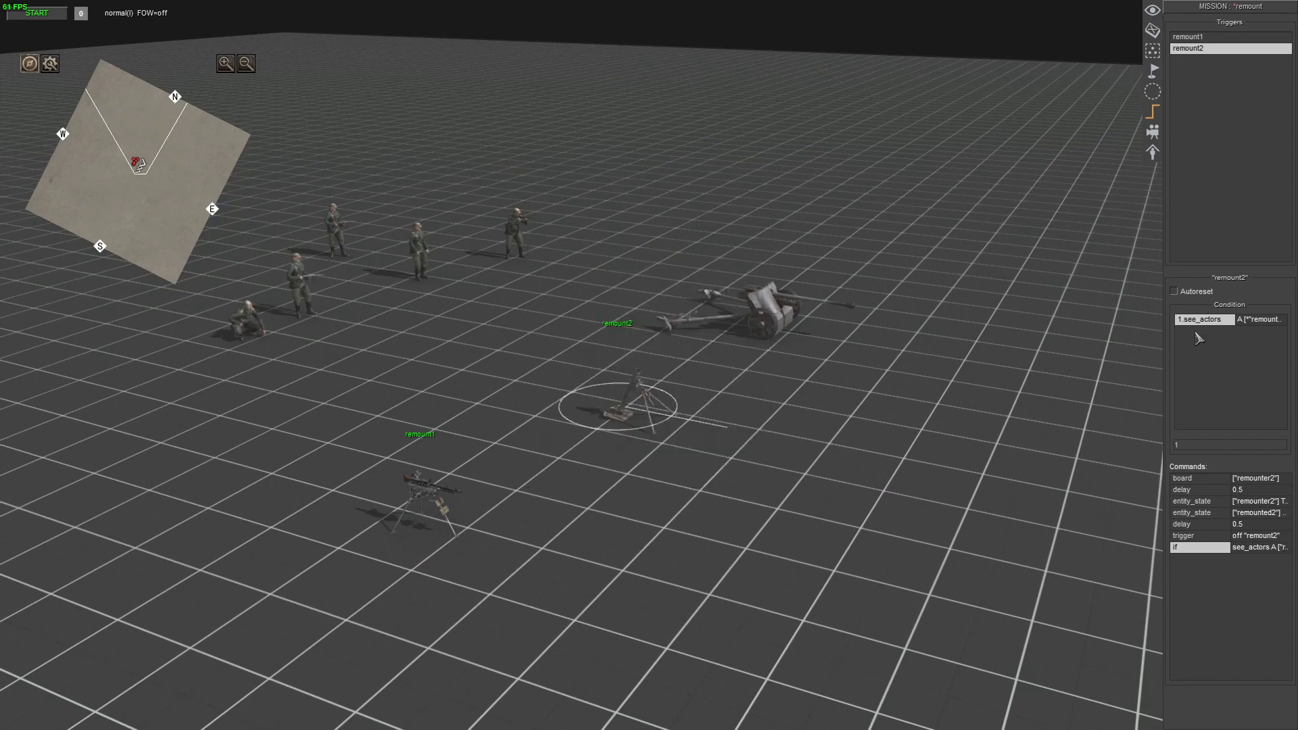
- Check the included and excluded properties of the selector in the see_actors condition
double_click(1199, 319)
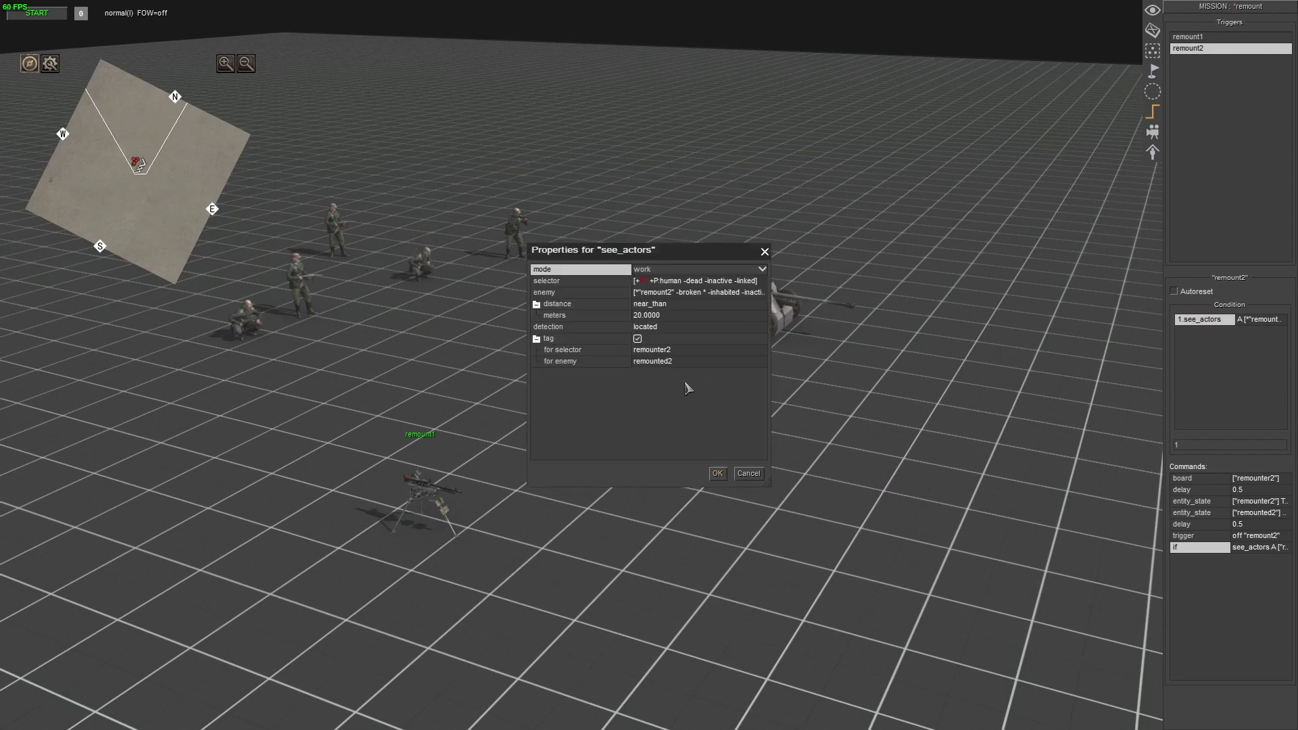
double_click(579, 281)
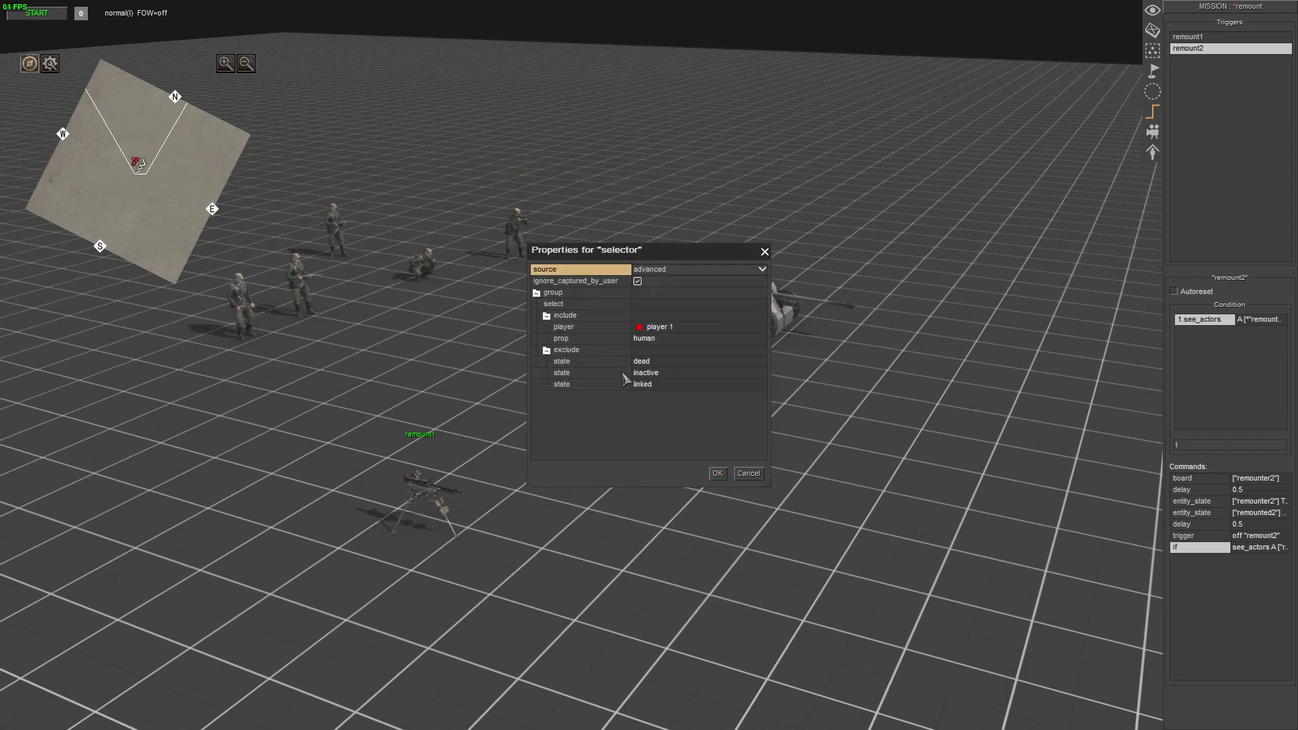
click(718, 474)
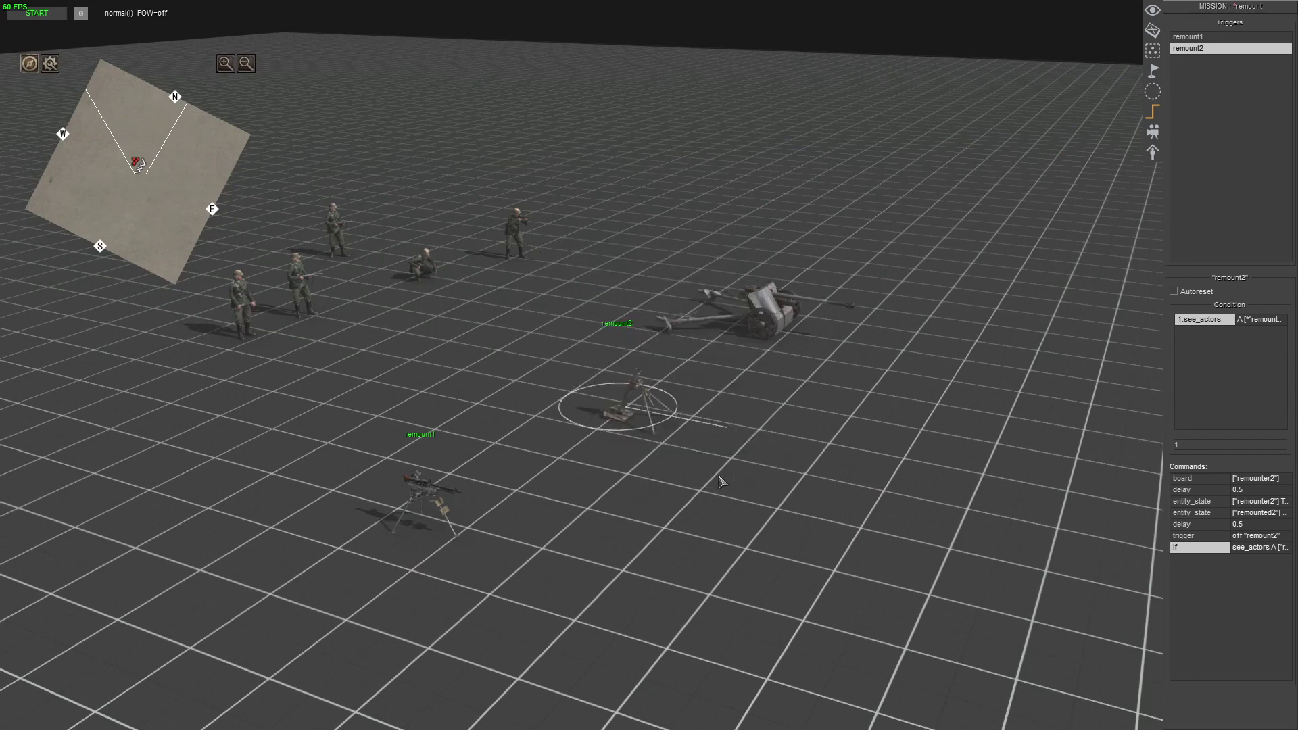
- Move the if command to the start of the remount2 trigger's command list
click(1203, 553)
key(ctrl+Up)
key(ctrl+Up)
key(ctrl+Up)
key(ctrl+Up)
key(ctrl+Up)
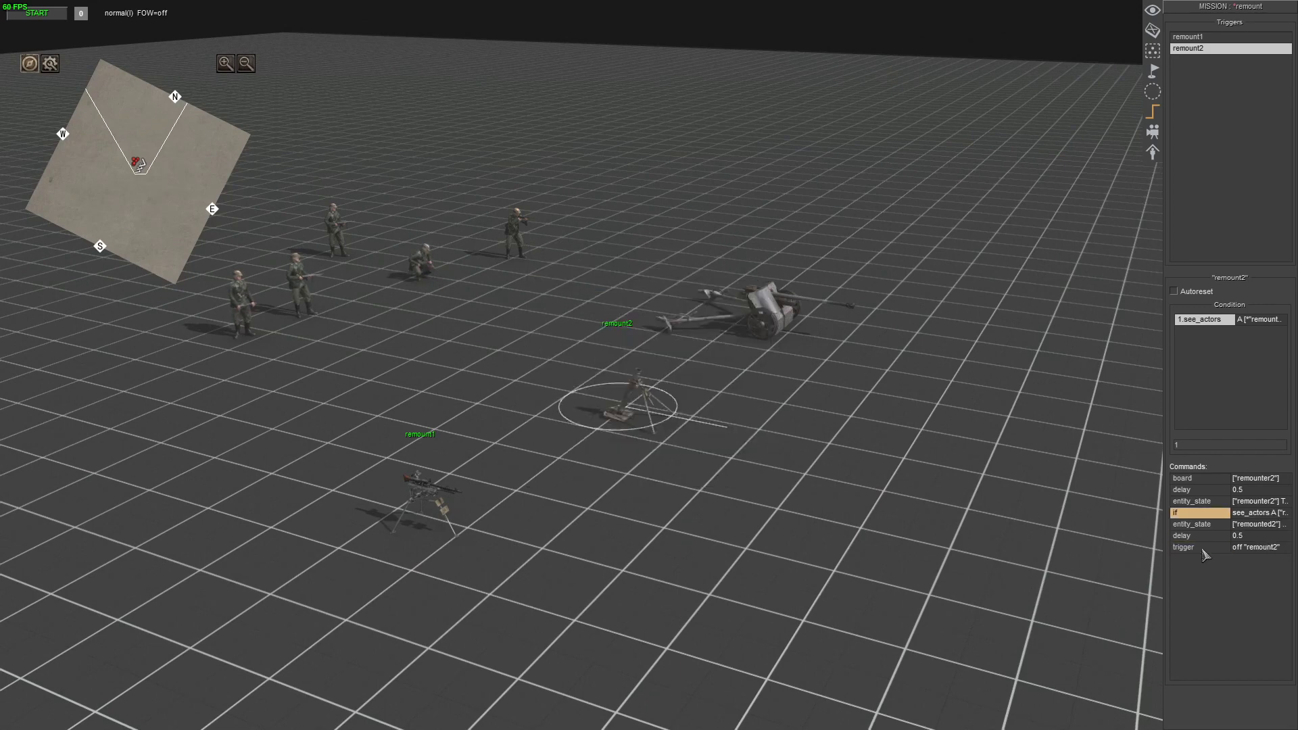
key(ctrl+Up)
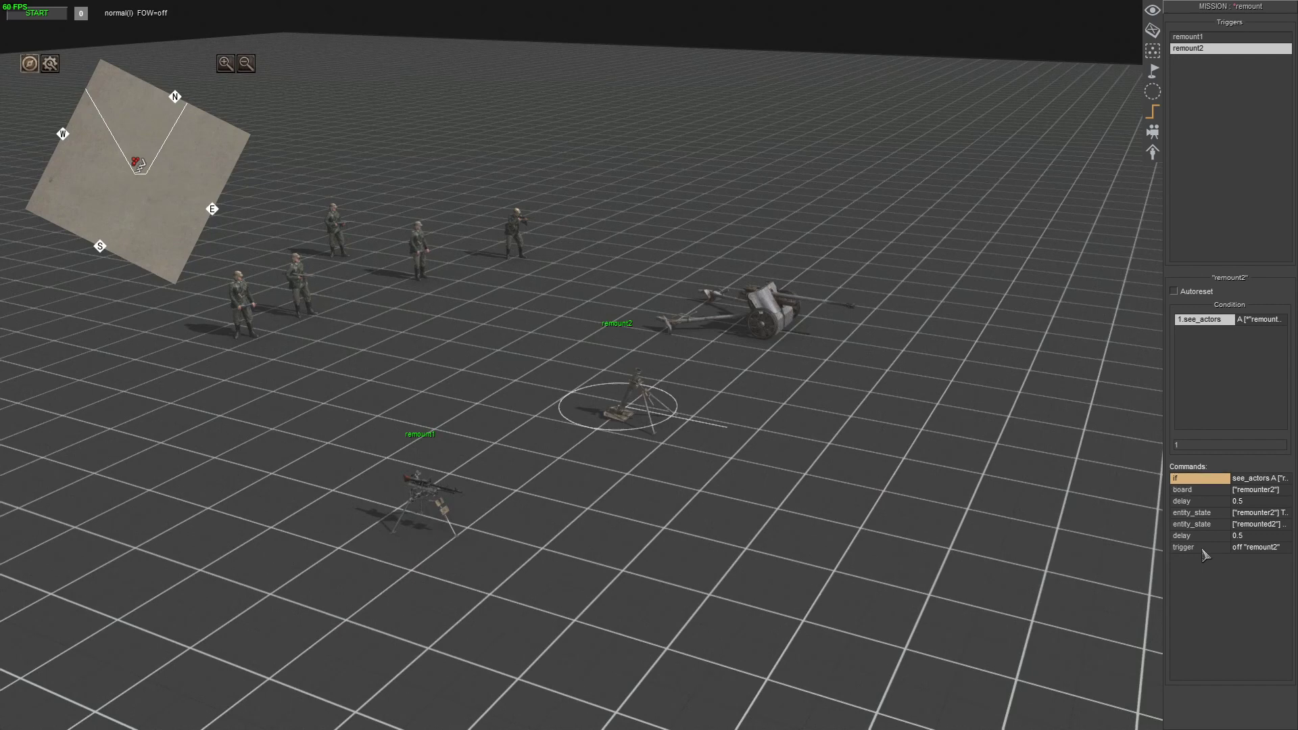
- Duplicate the 0.5 delay command and move the copy ahead of the if command
right_click(1186, 504)
click(1194, 540)
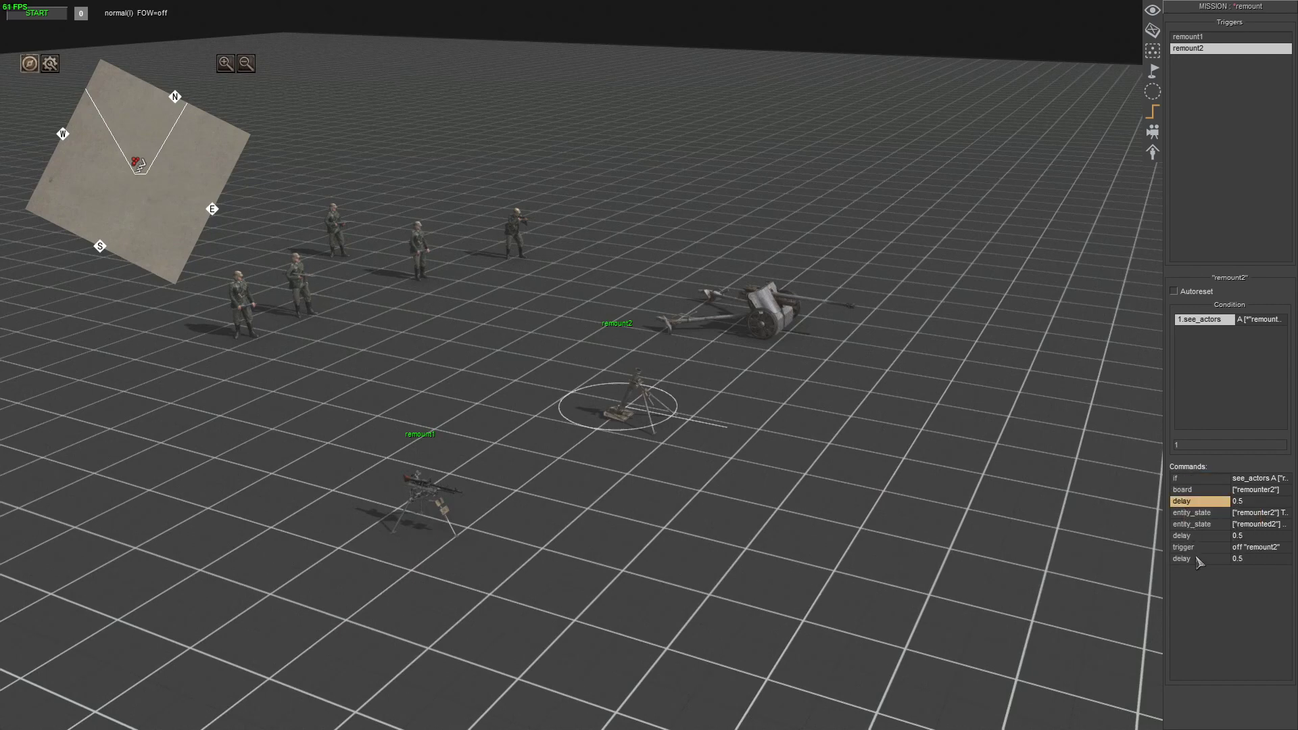
click(1198, 559)
key(ctrl+Up)
key(ctrl+Up)
key(ctrl+Up)
key(ctrl+Up)
key(ctrl+Up)
key(ctrl+Up)
key(ctrl+Up)
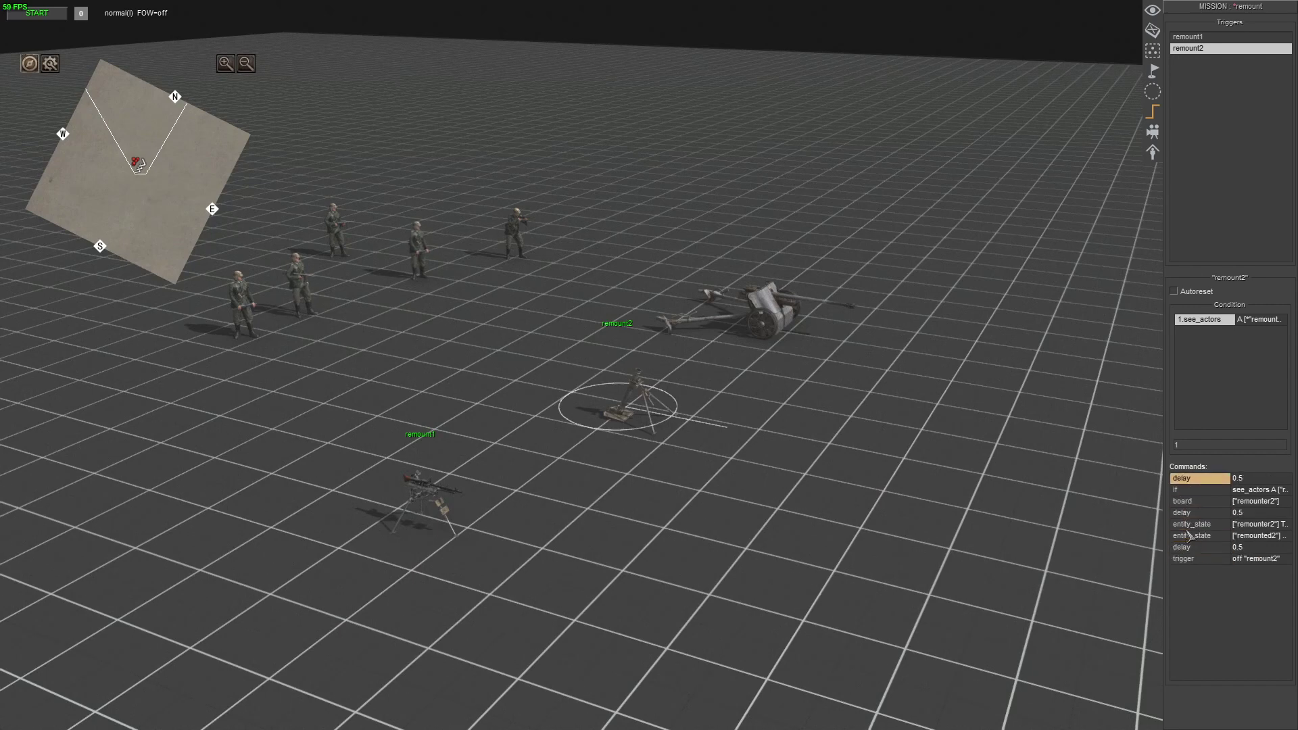
- Turn off the existing board command for remounter2 and review its selector and vehicle properties
click(1192, 503)
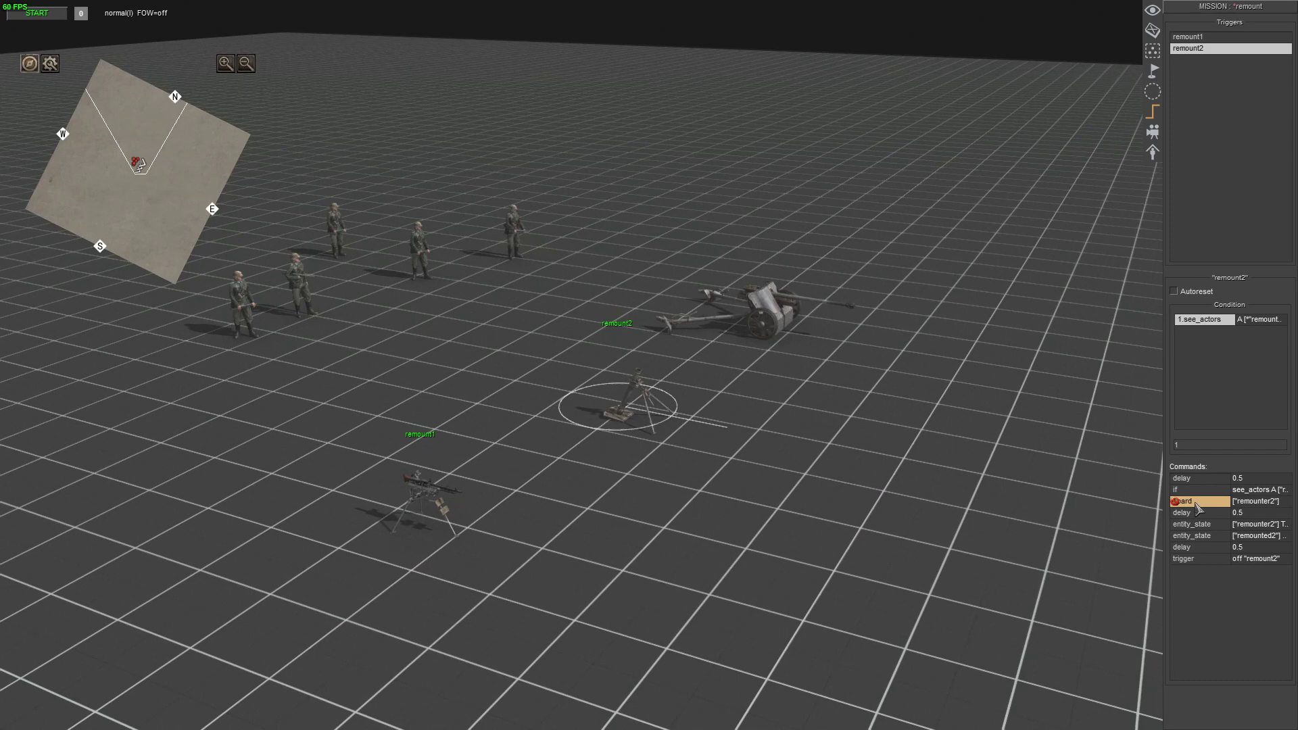
double_click(1192, 504)
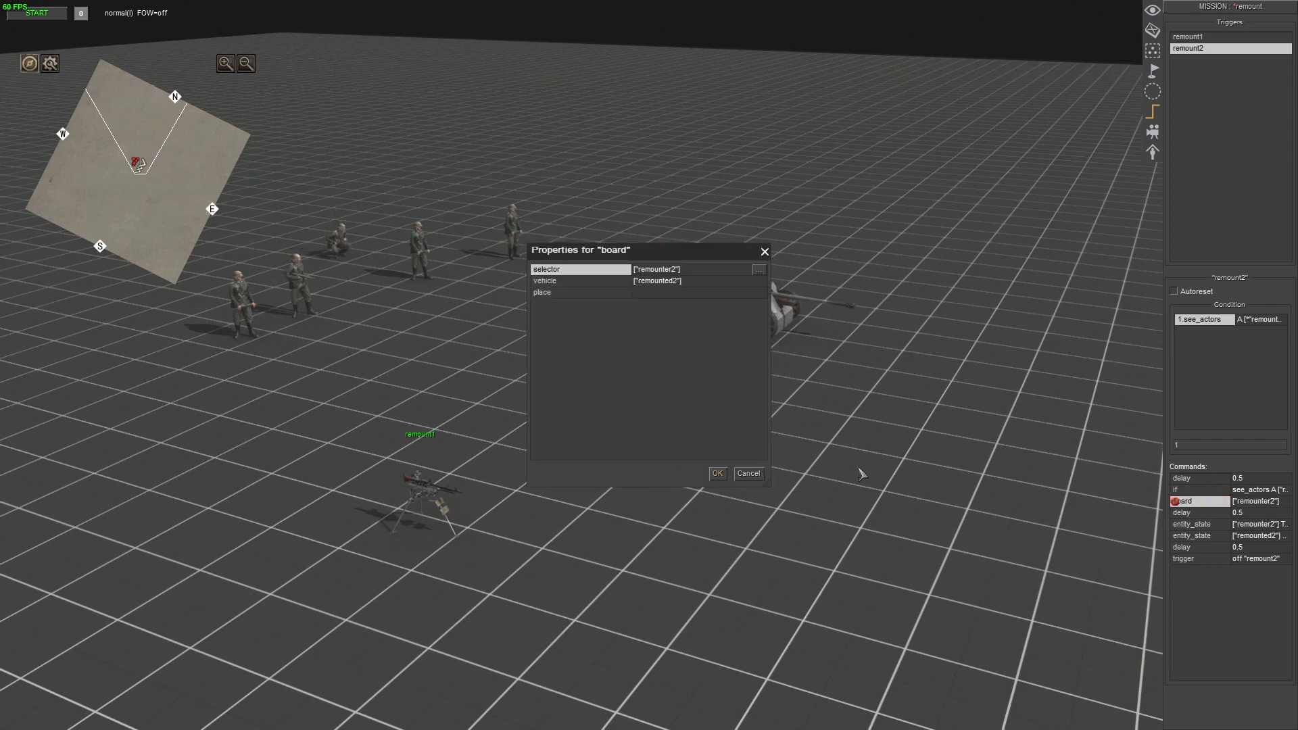
click(764, 253)
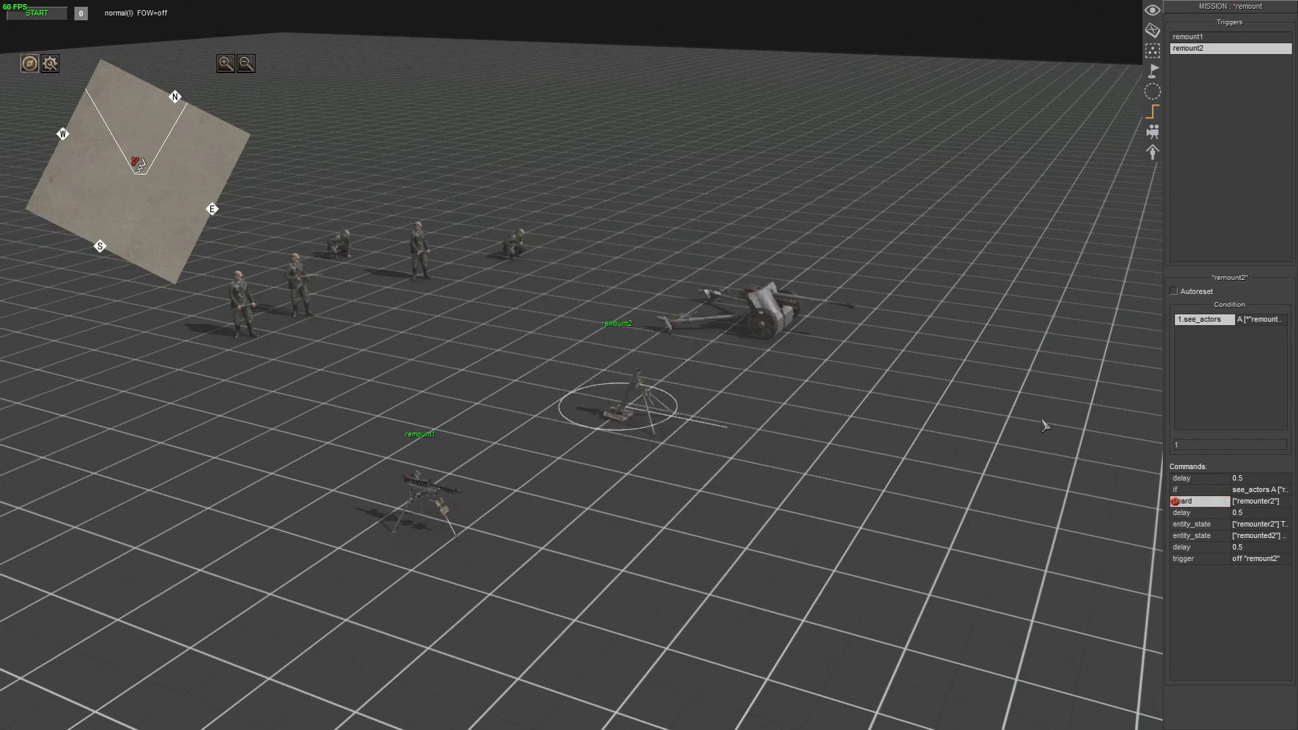
- Enable tagging in the if command, set its selector tag to remounter2, and check the see_actors condition's properties
click(1190, 507)
double_click(1184, 491)
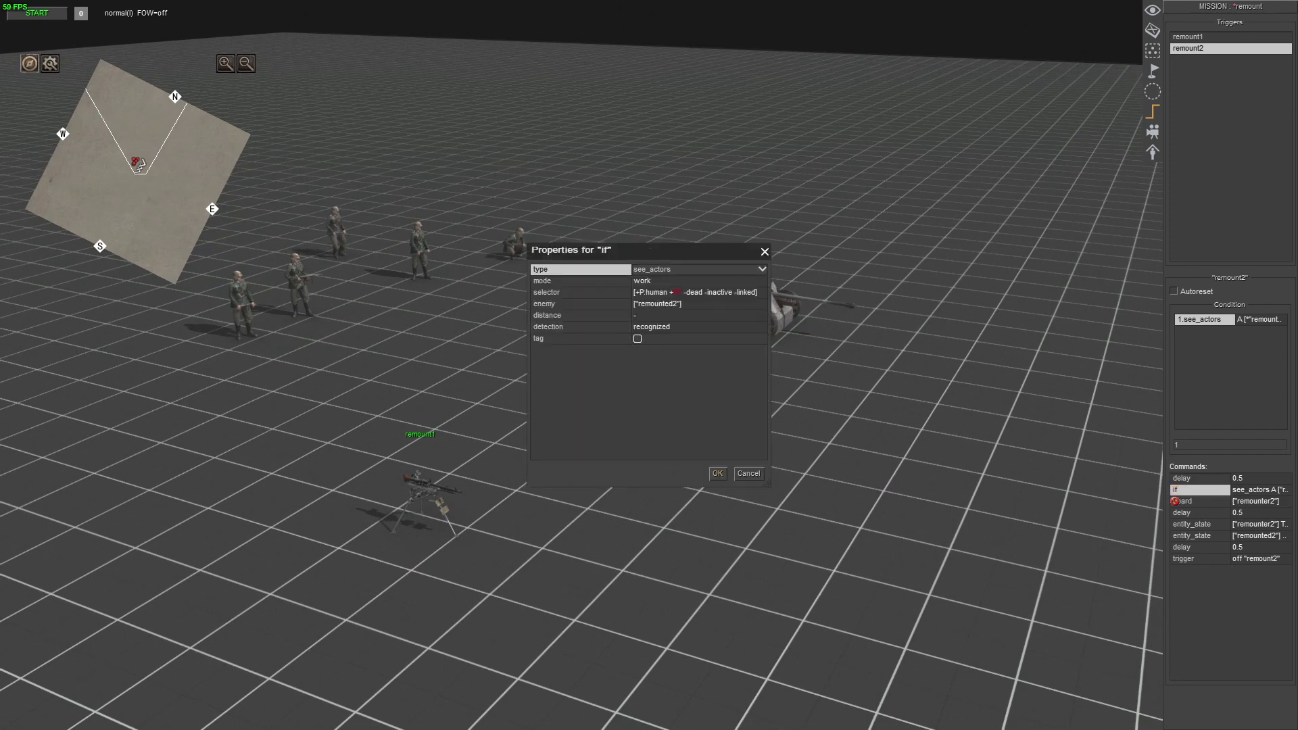
click(638, 338)
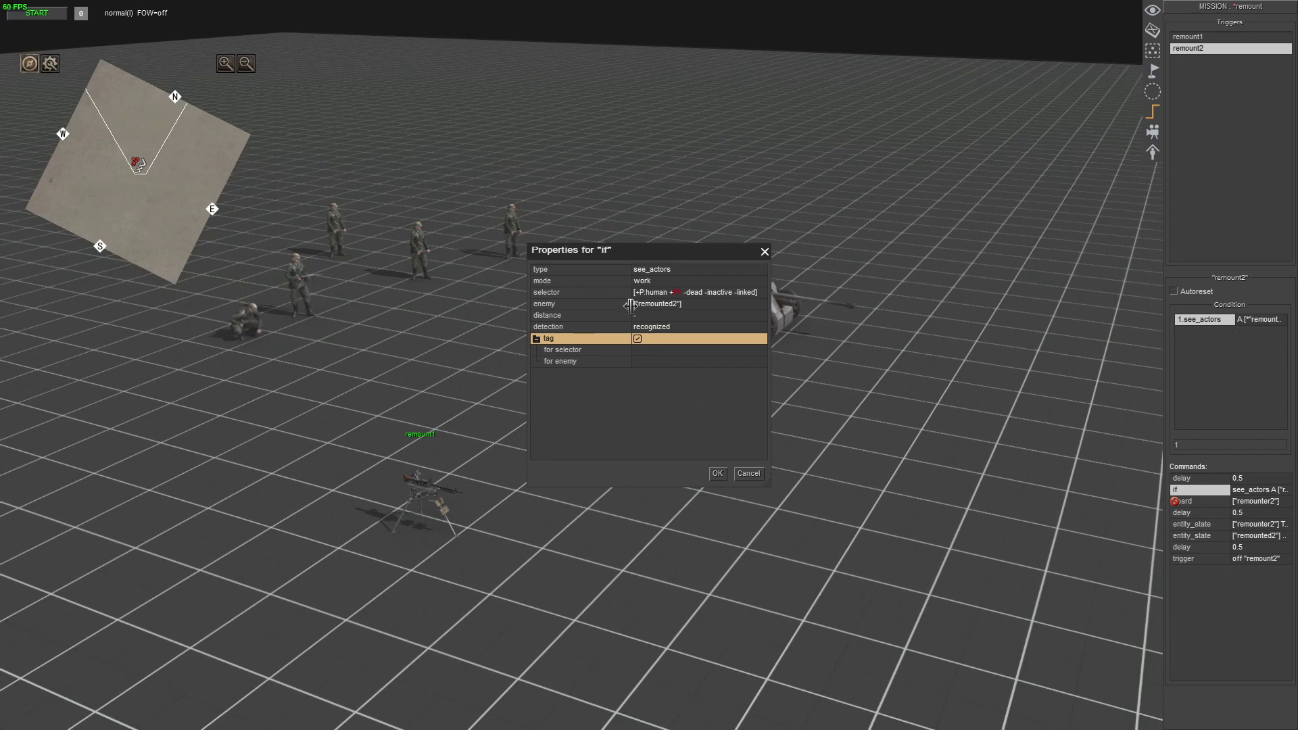
click(650, 351)
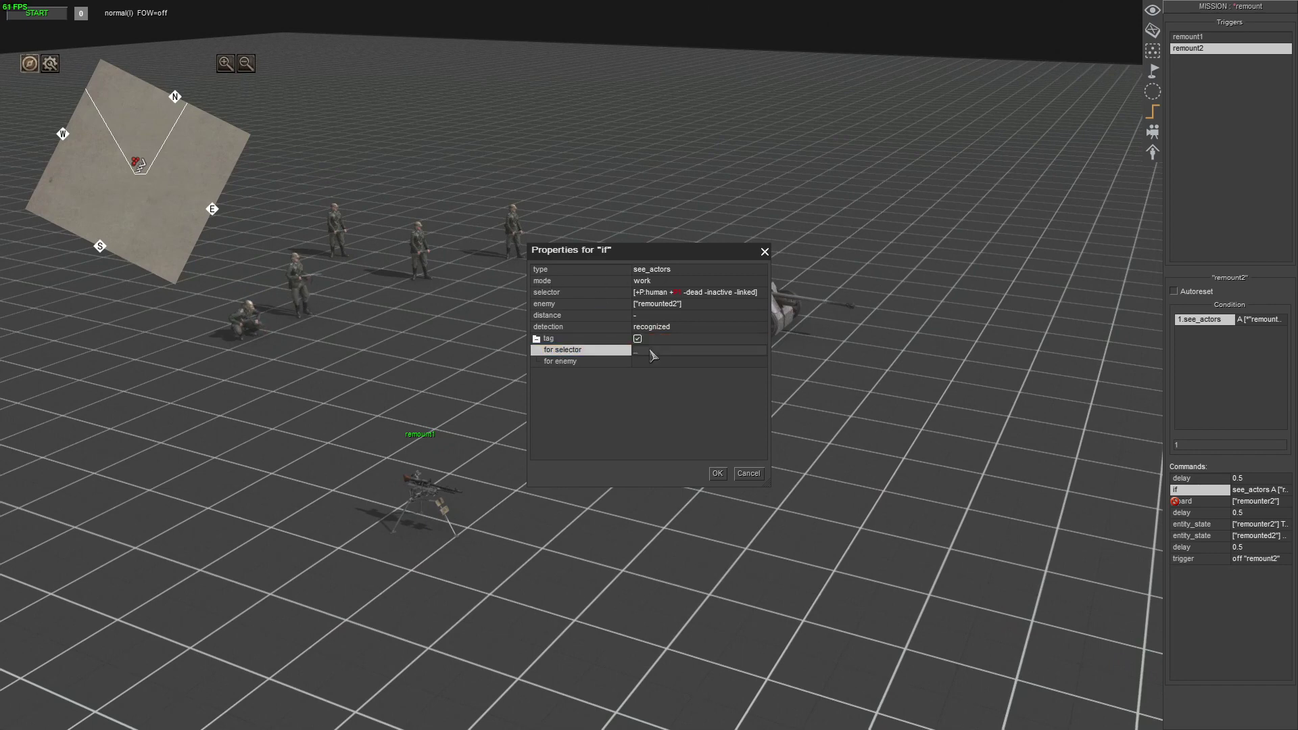
text(remounter)
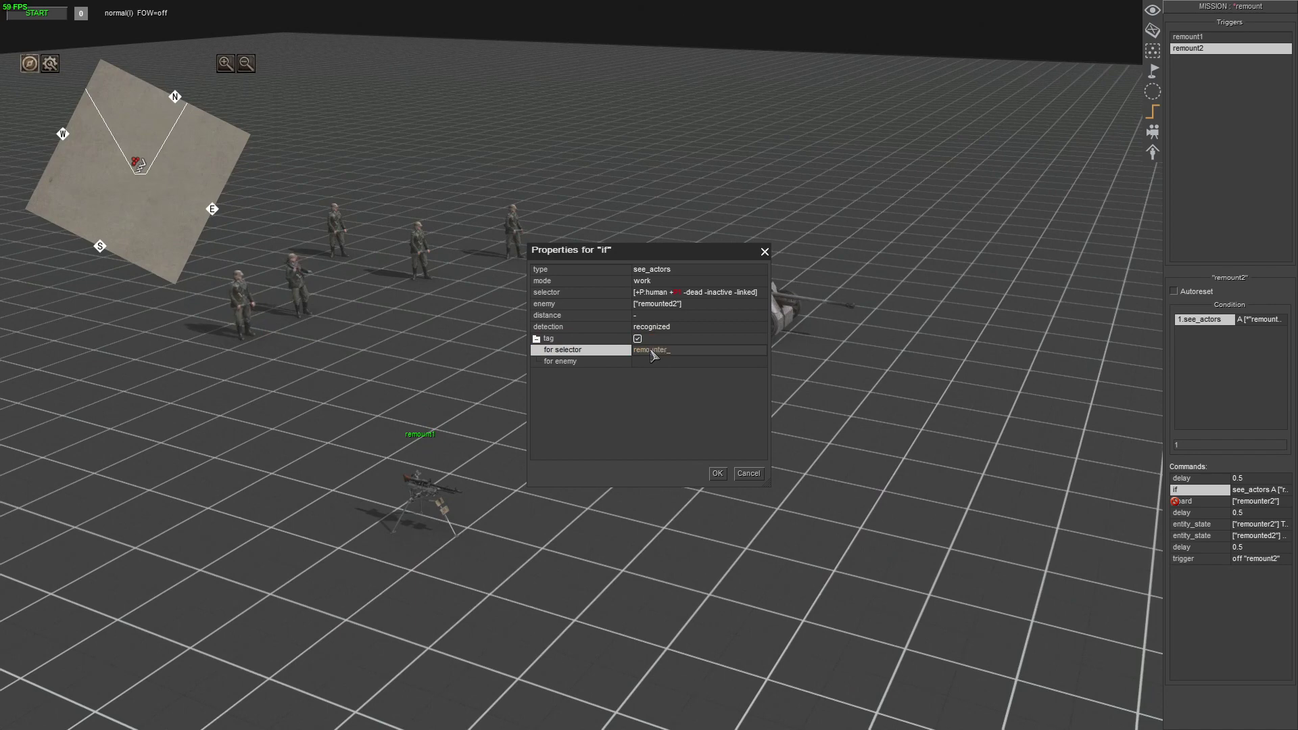
text(2)
key(Return)
double_click(1192, 324)
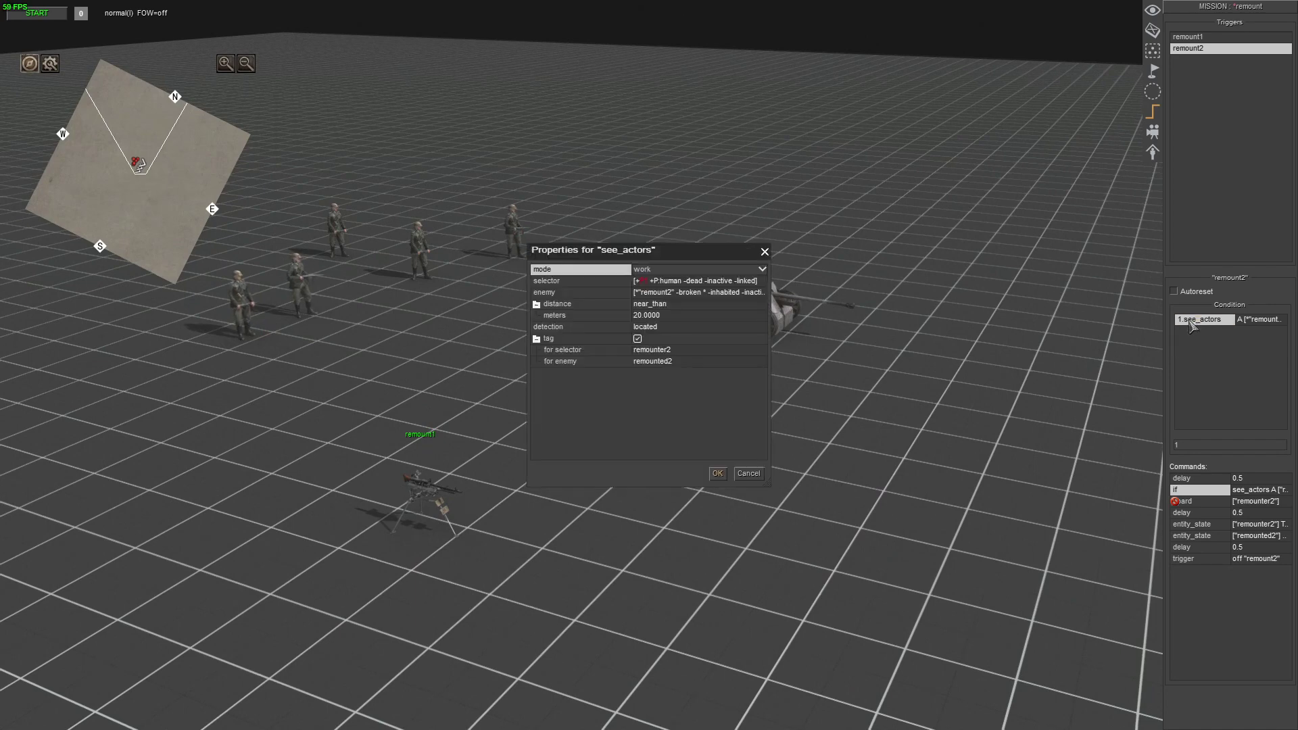
click(718, 474)
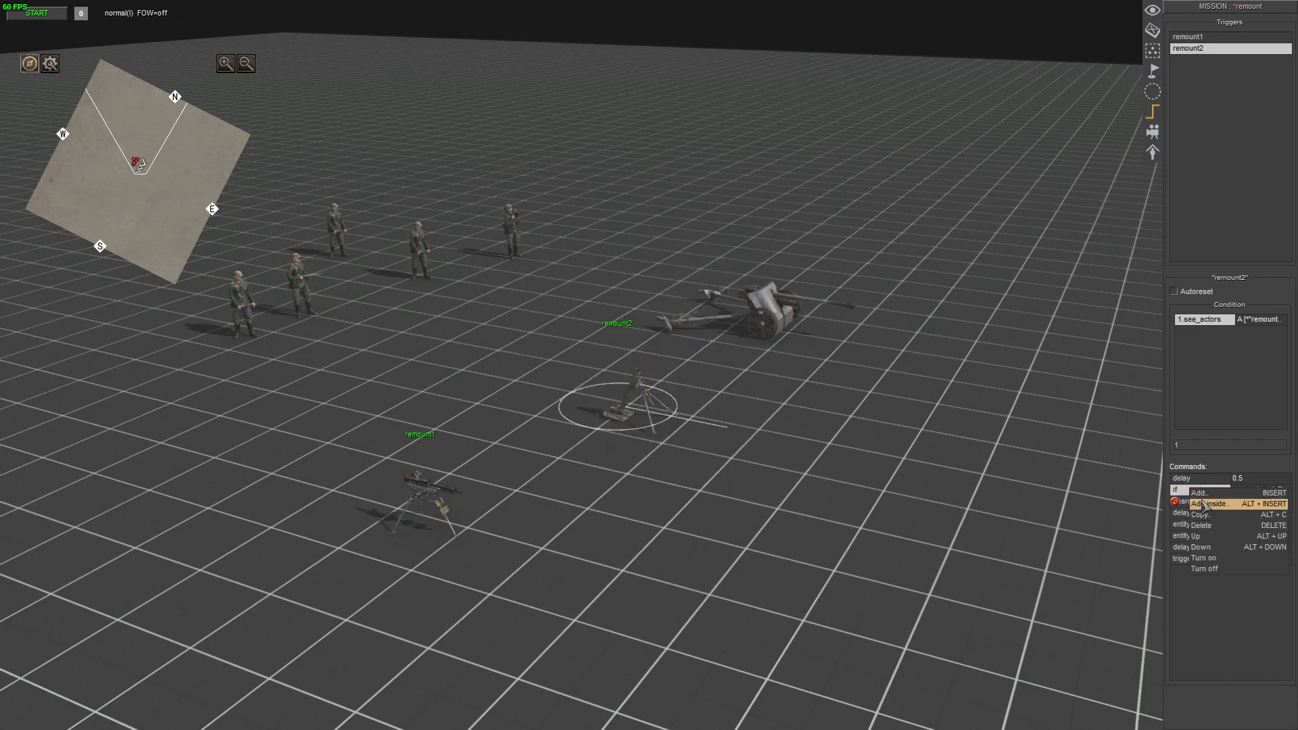
- Add a board command inside the if command and set its selector tag to remounter2
double_click(1192, 494)
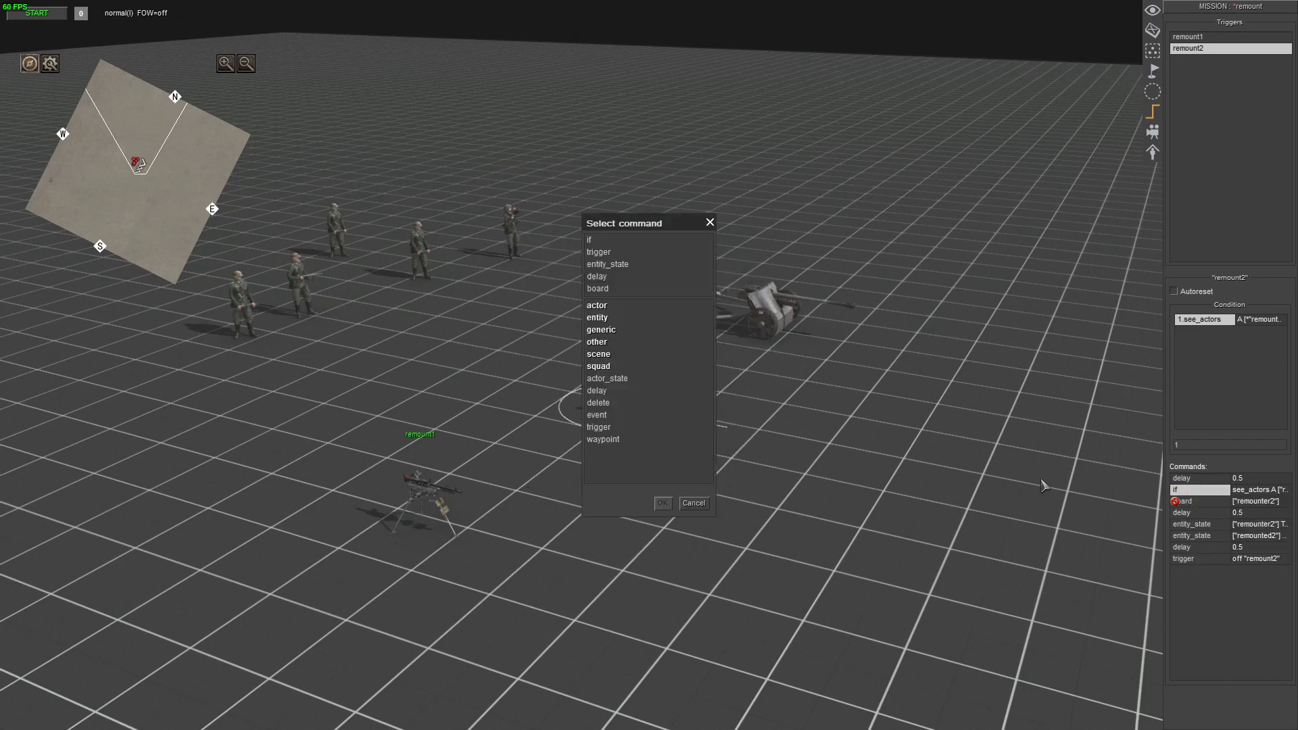
double_click(601, 293)
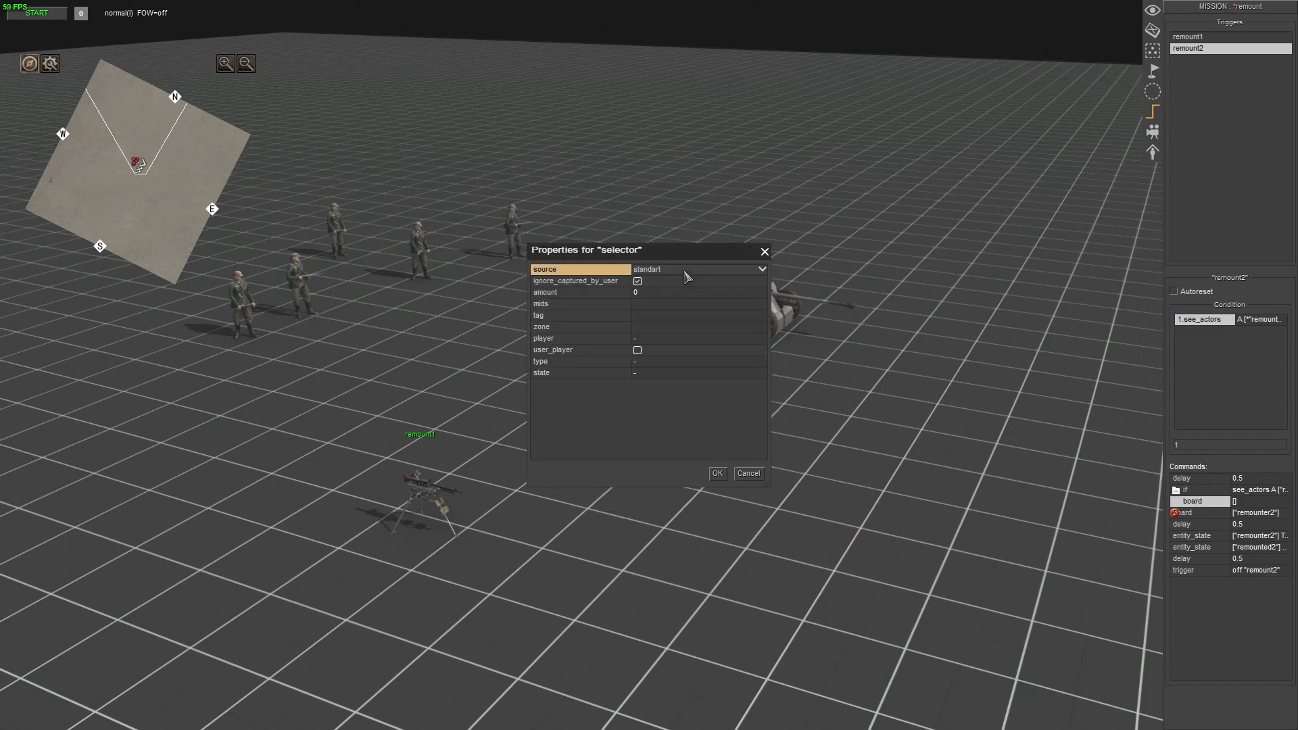
key(Escape)
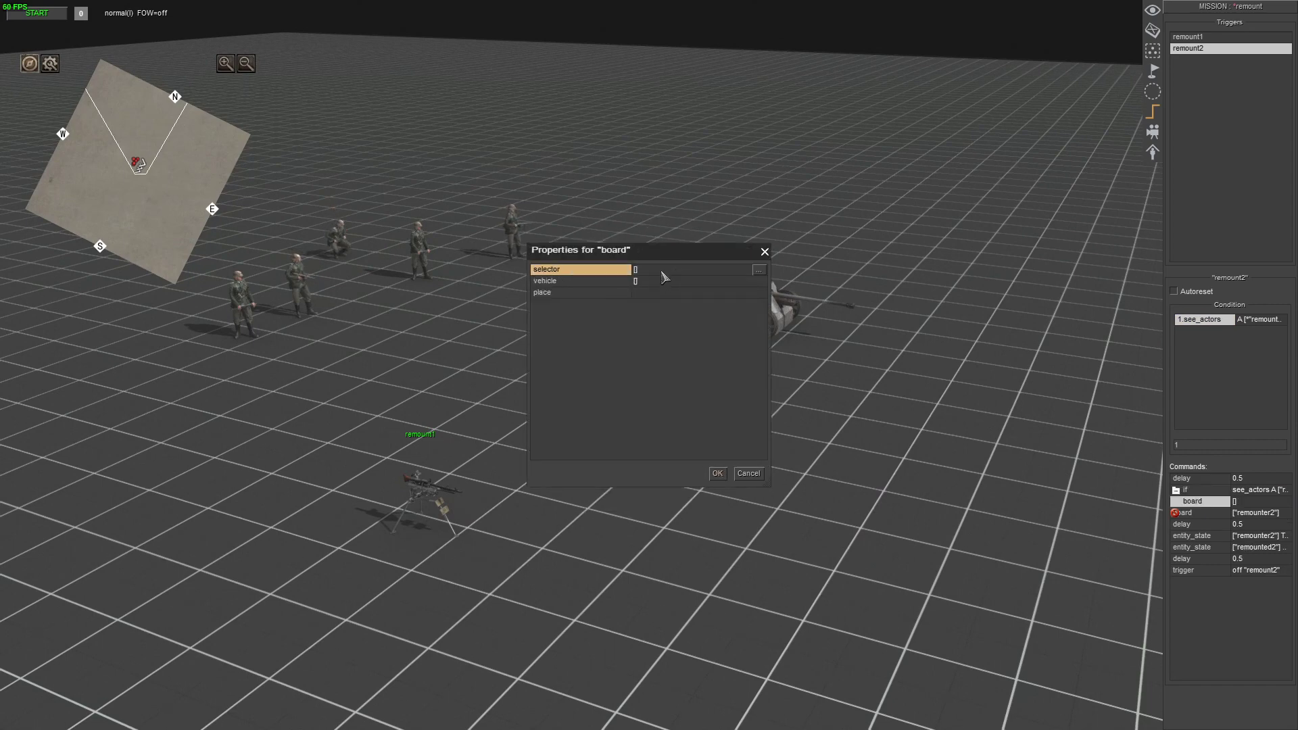
double_click(661, 271)
click(658, 316)
text(remounter2)
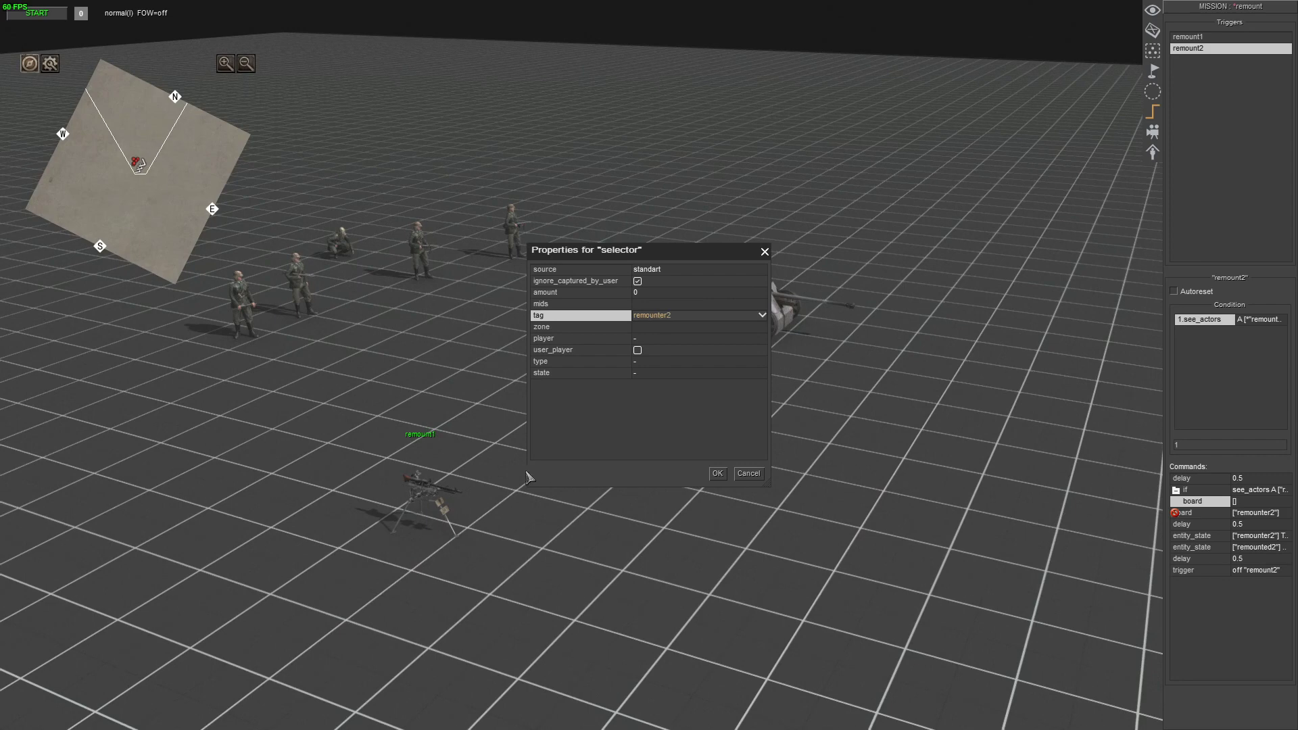
- Accept remounter2 as the selector tag of the board command inside the if block and set its vehicle tag to remounted2
key(Return)
click(651, 280)
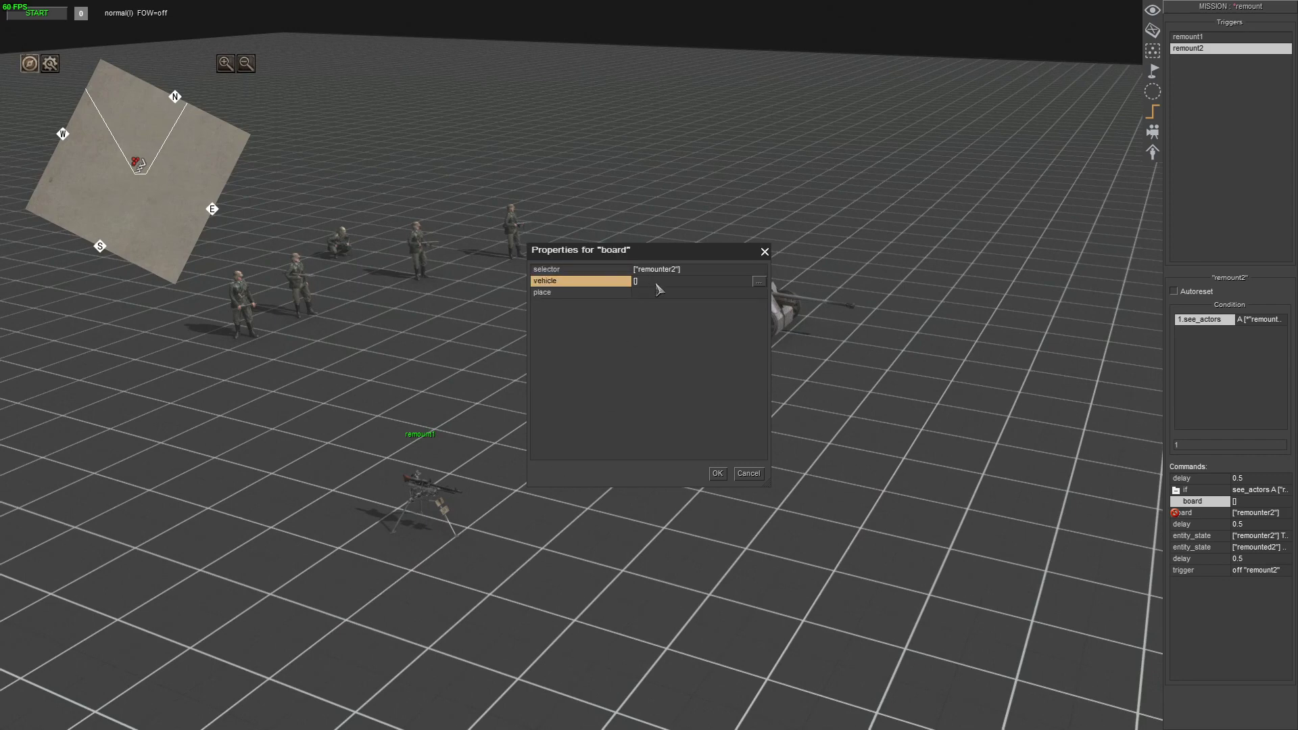
click(758, 280)
click(662, 316)
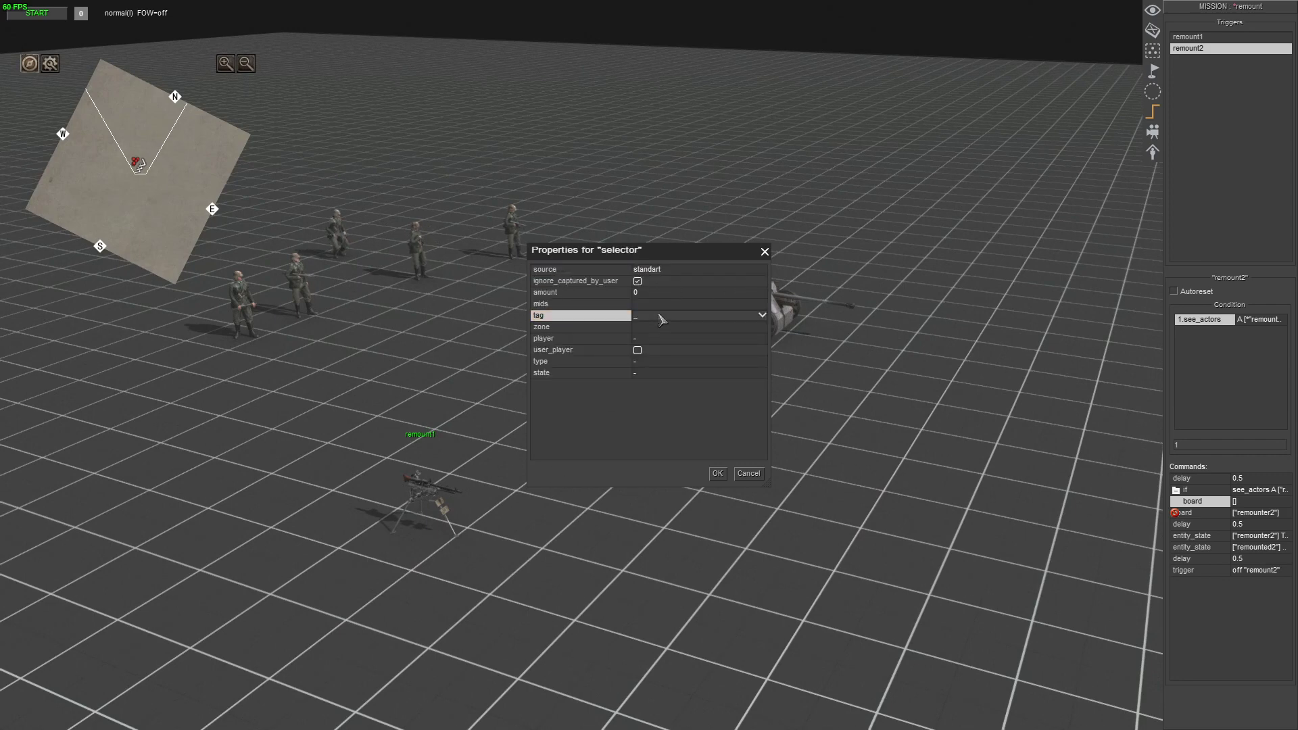
text(remounted2)
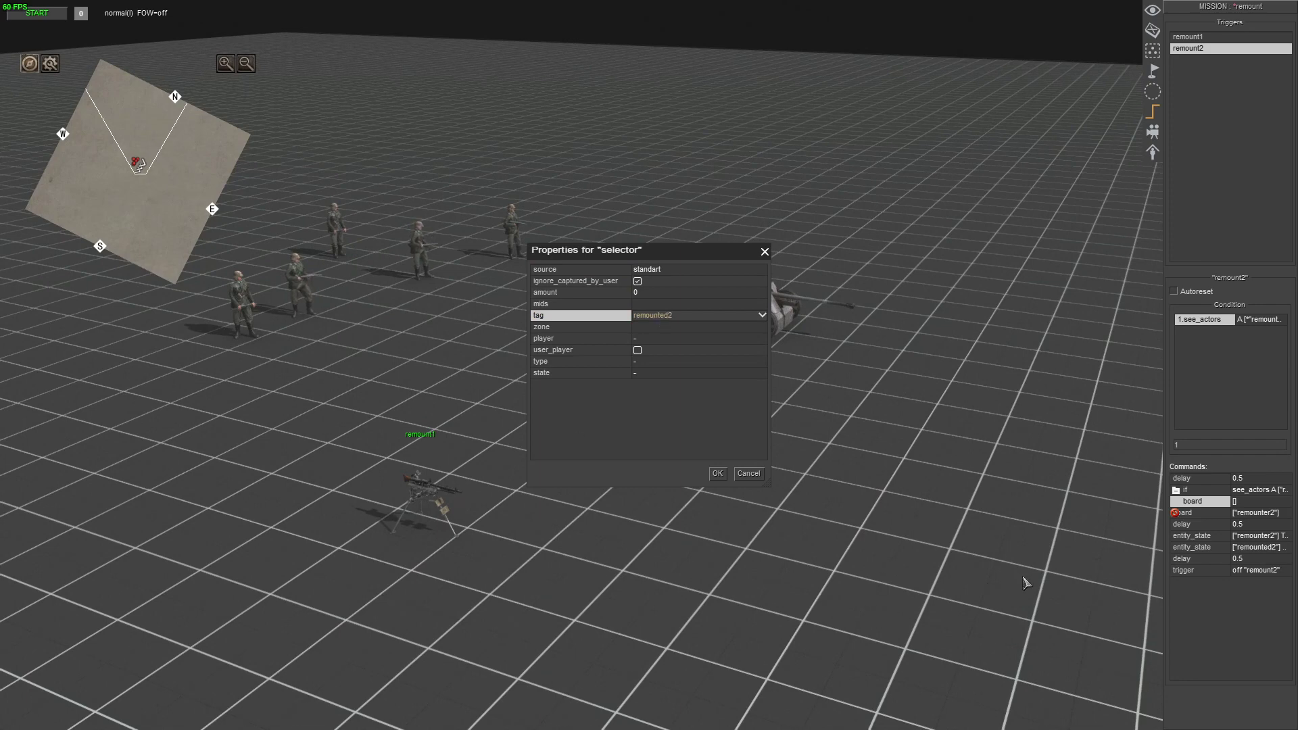
key(Return)
key(Return)
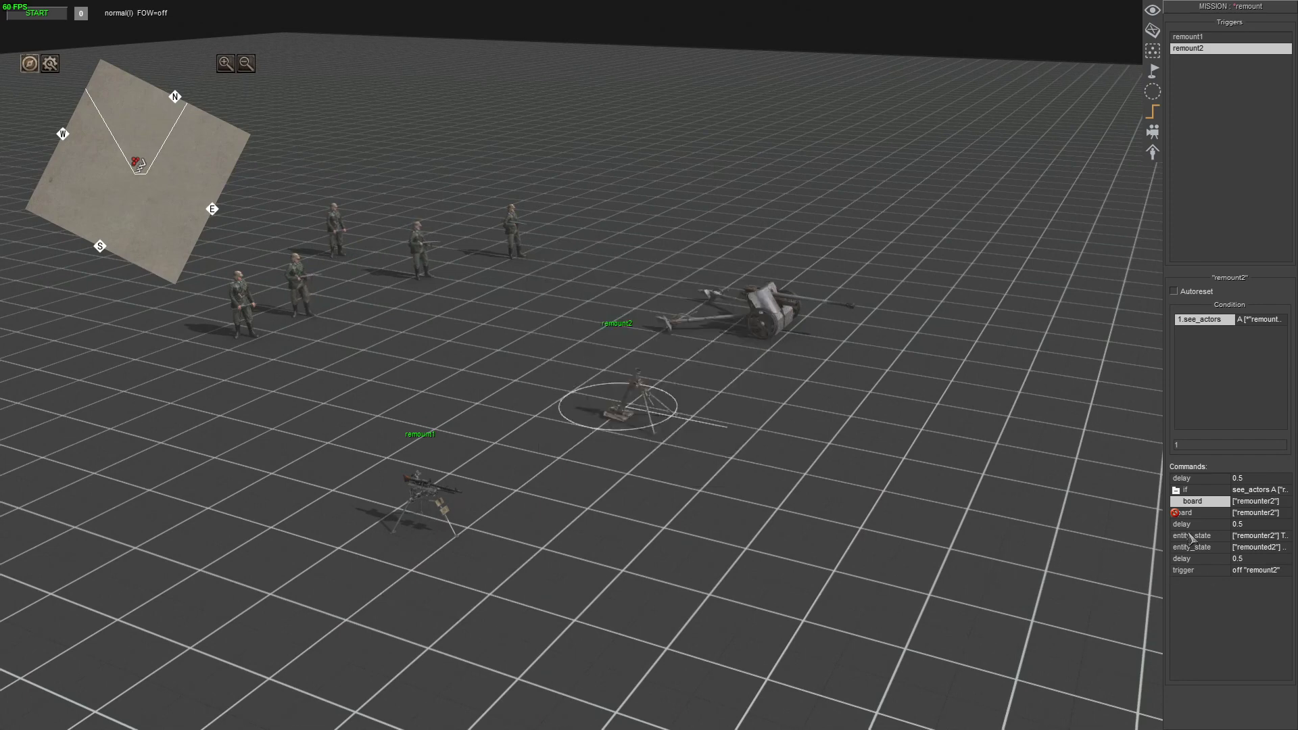
- Save the mission and review the if command's see_actors properties in the remount2 trigger
click(1185, 8)
click(648, 311)
click(1194, 515)
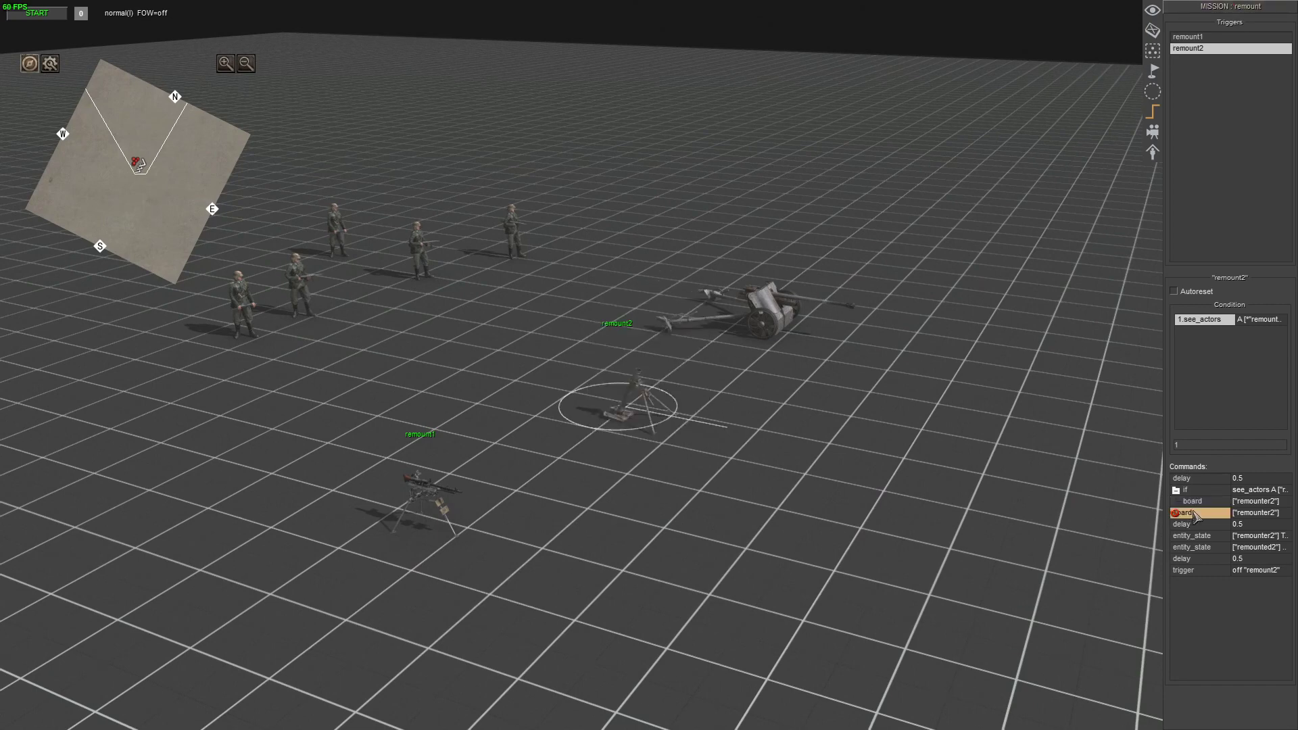
double_click(1198, 493)
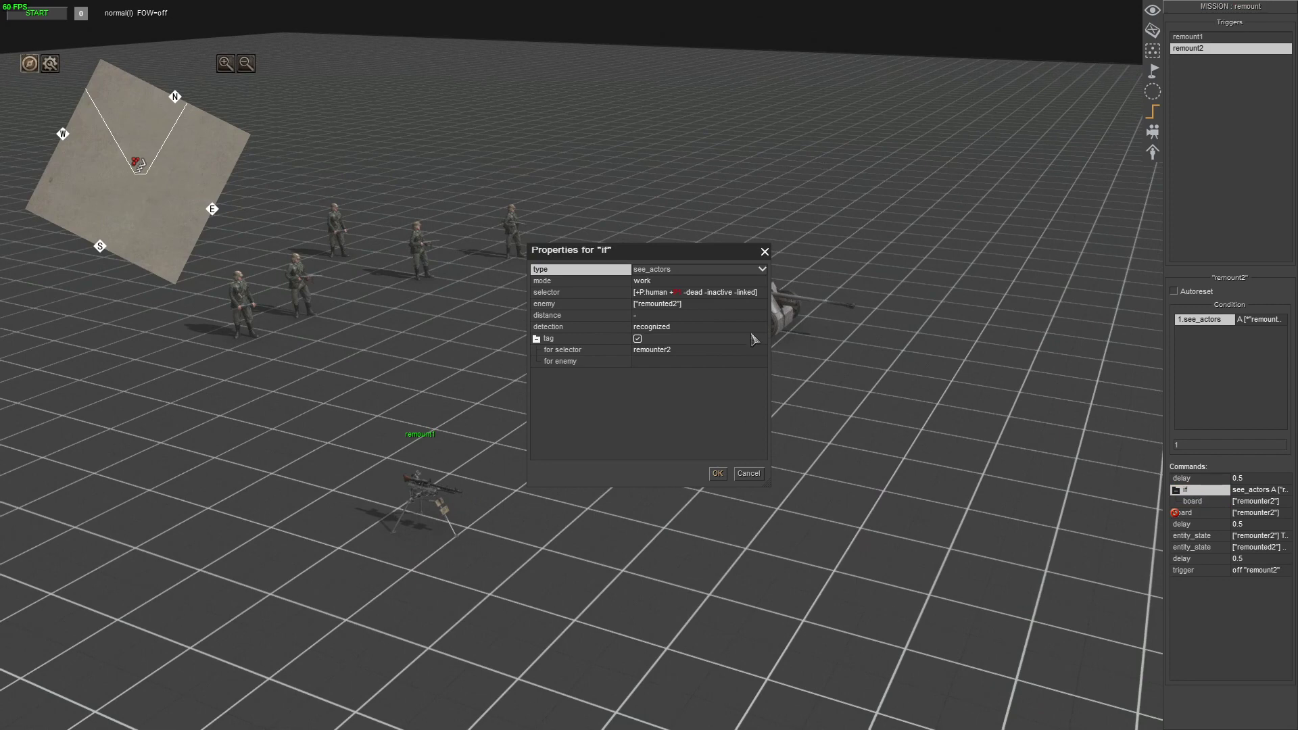
click(749, 474)
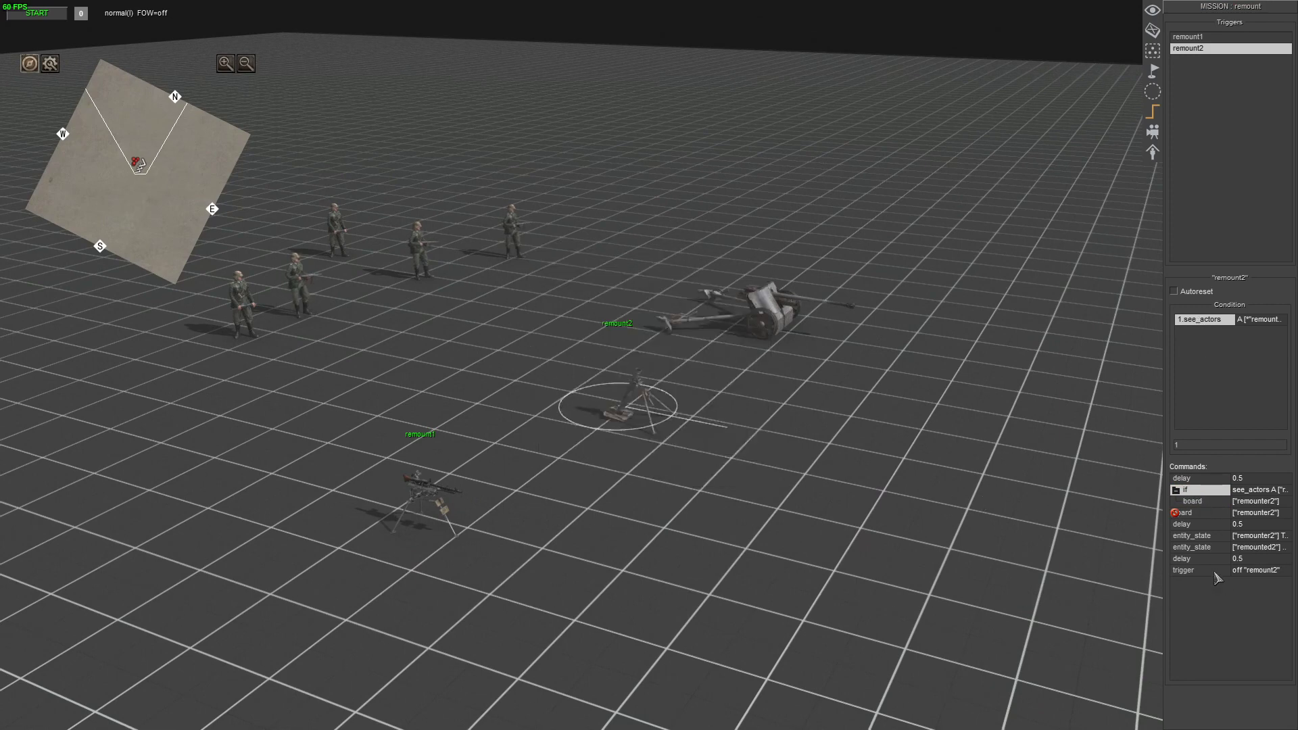
- Run the mission simulation to test how the soldiers man the machine gun and mortar, and return to the editor
scroll(433, 128, up, 2)
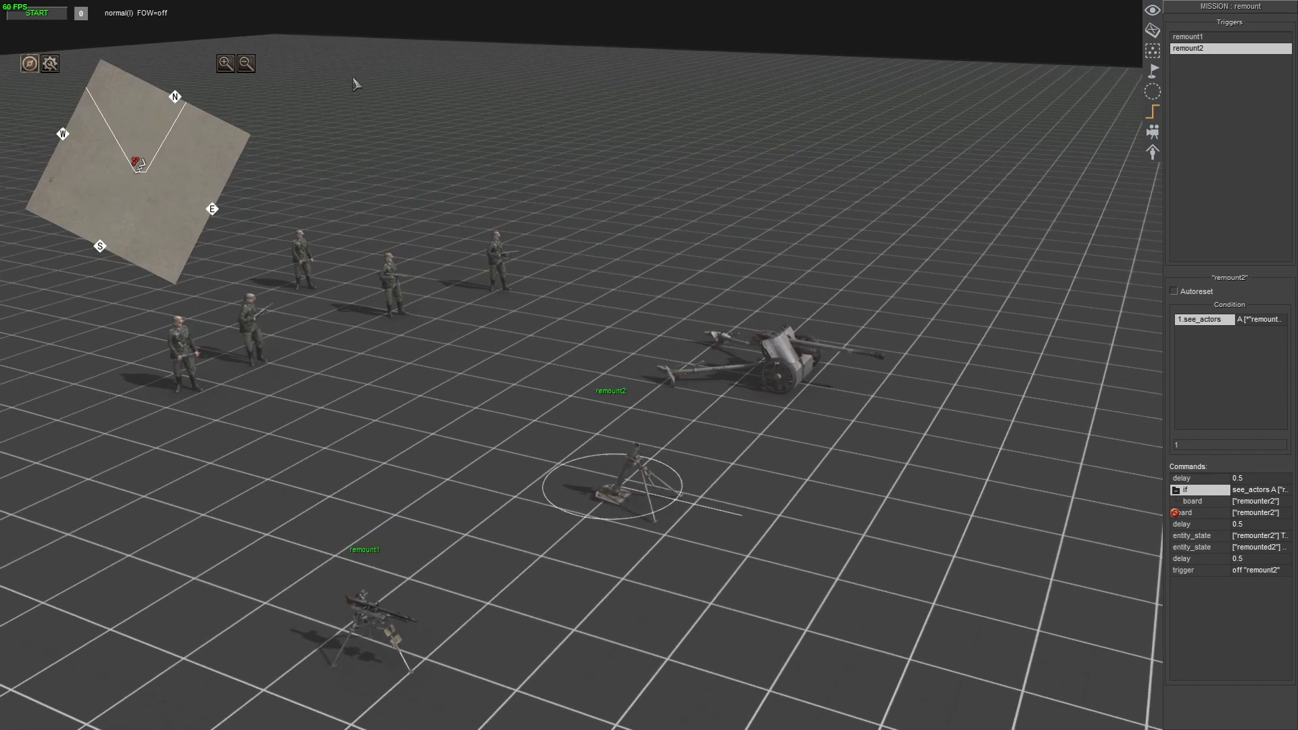
click(44, 16)
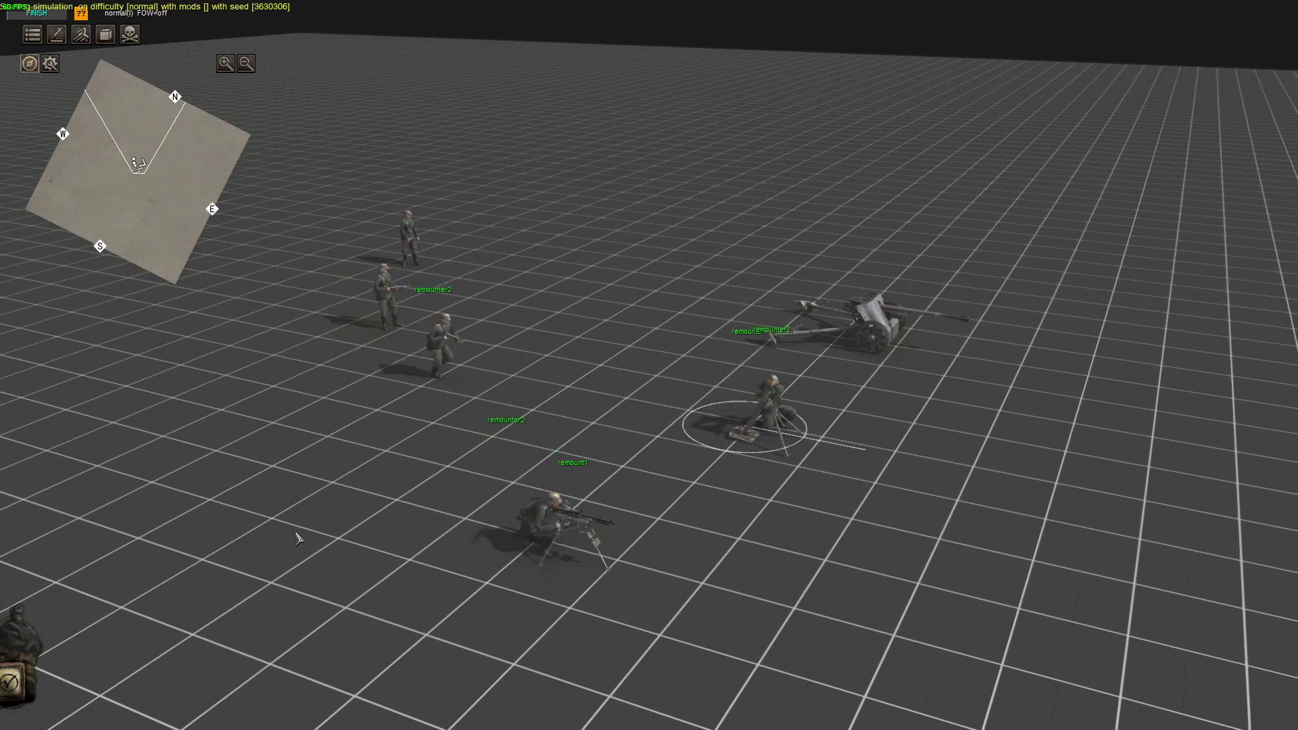
mouse_move(547, 517)
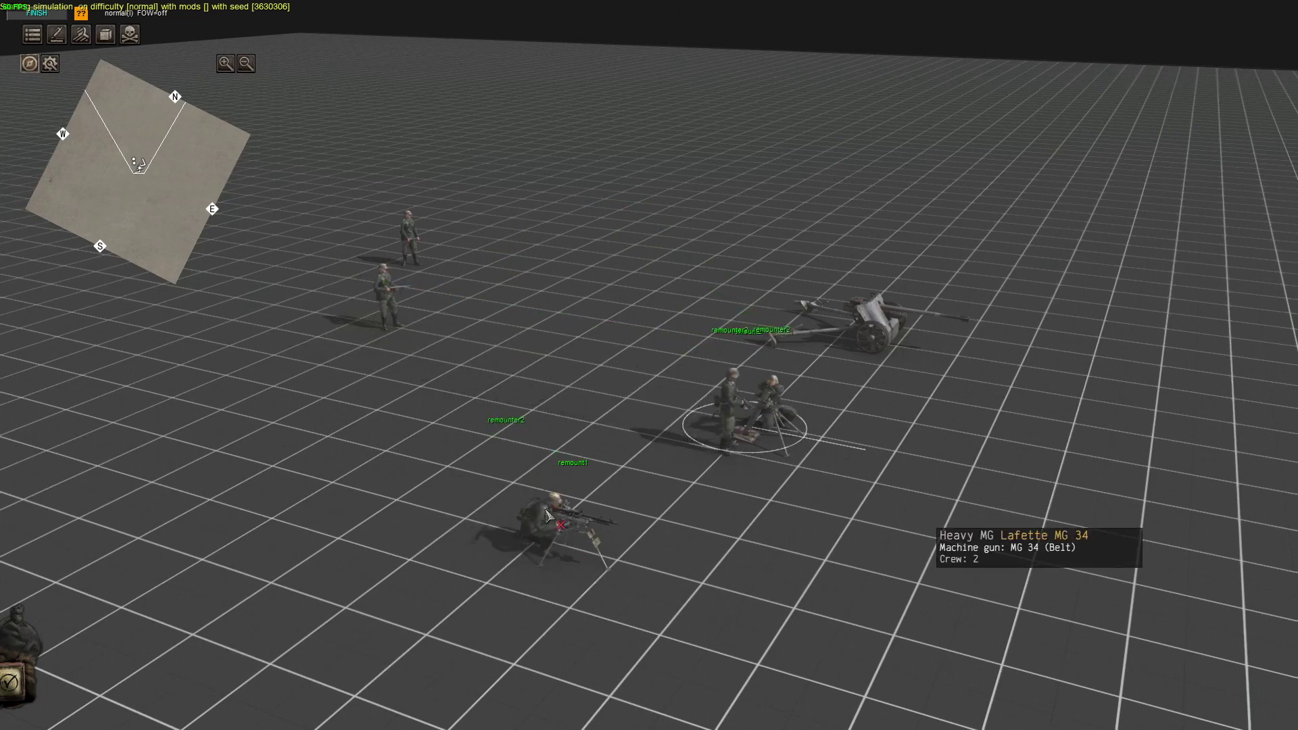
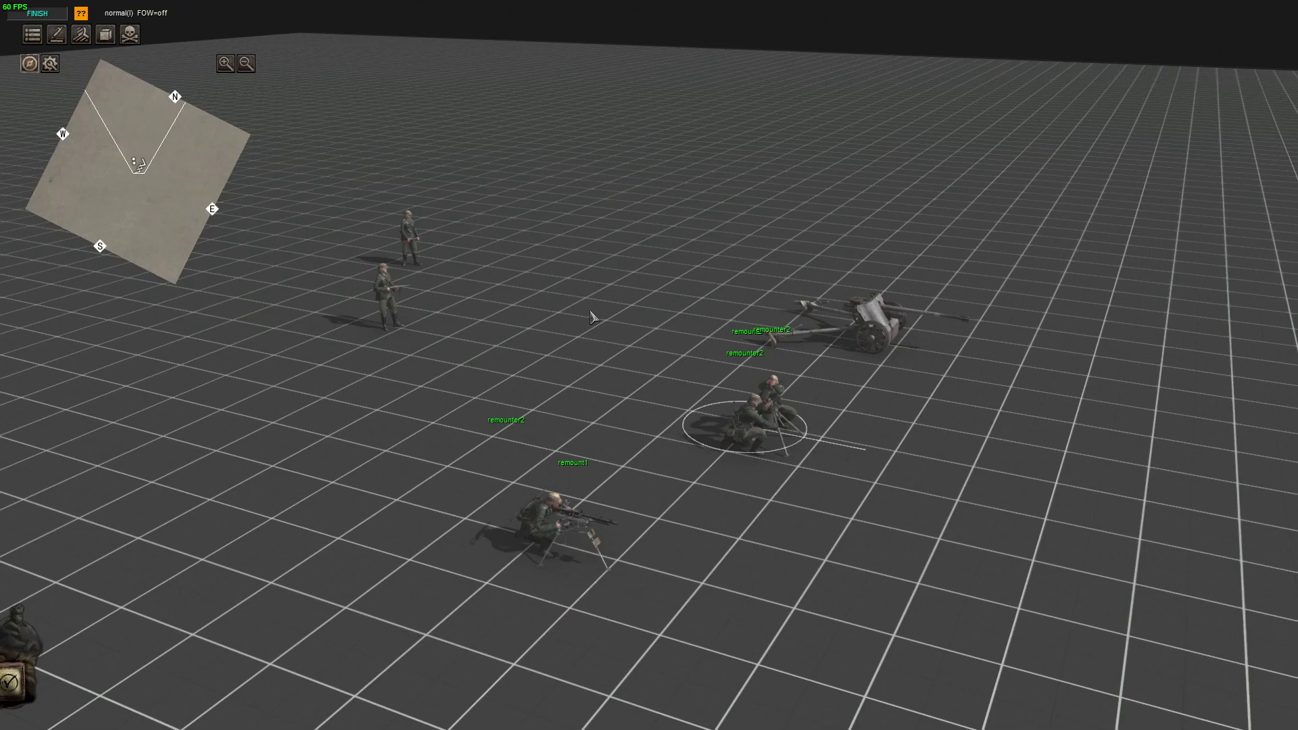
key(F3)
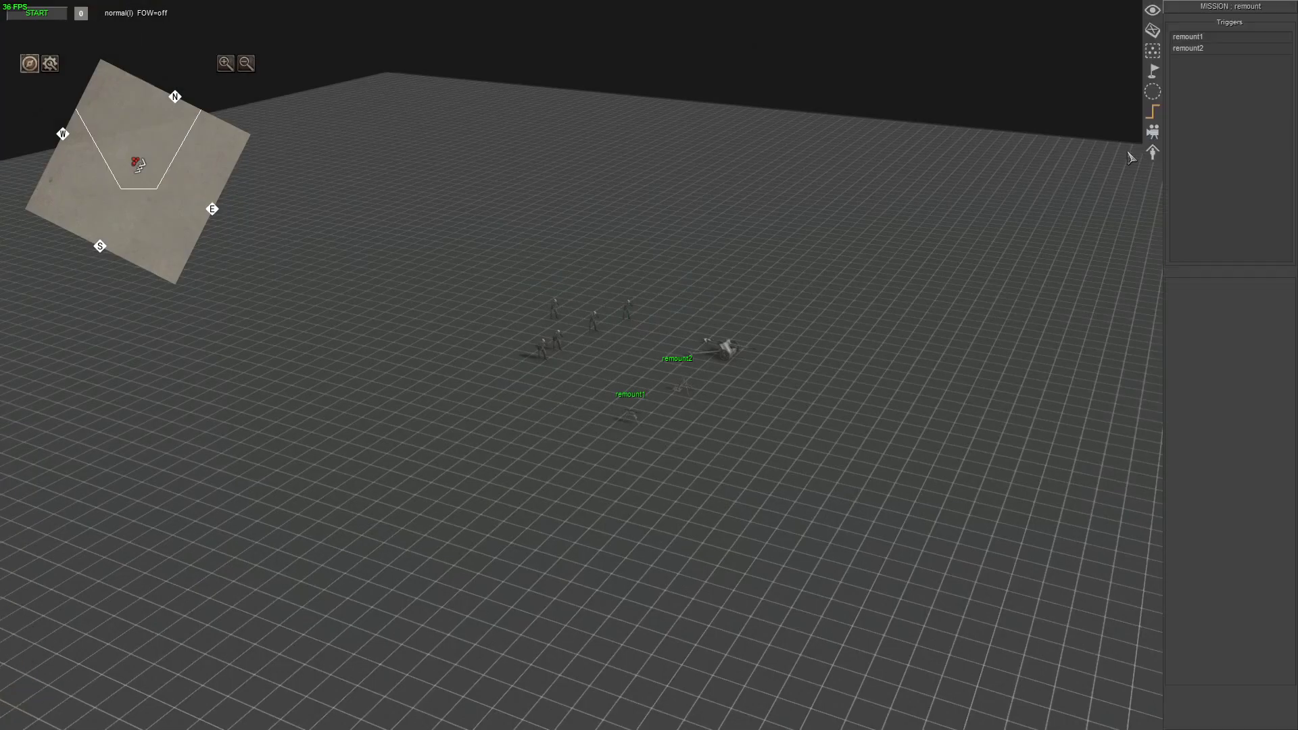
- Correct the tag number in the tag_remove value of the remount2 trigger's entity_state command for remounter2
click(1188, 48)
double_click(1192, 535)
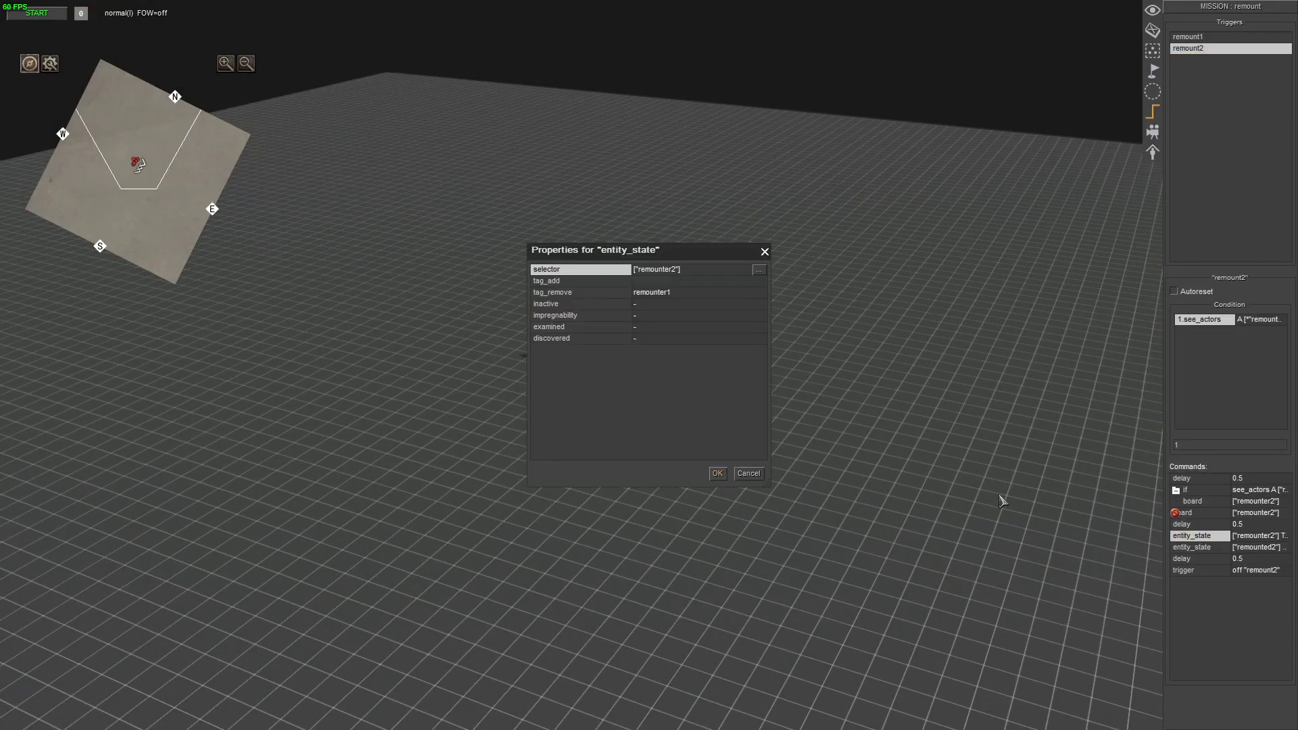
click(698, 292)
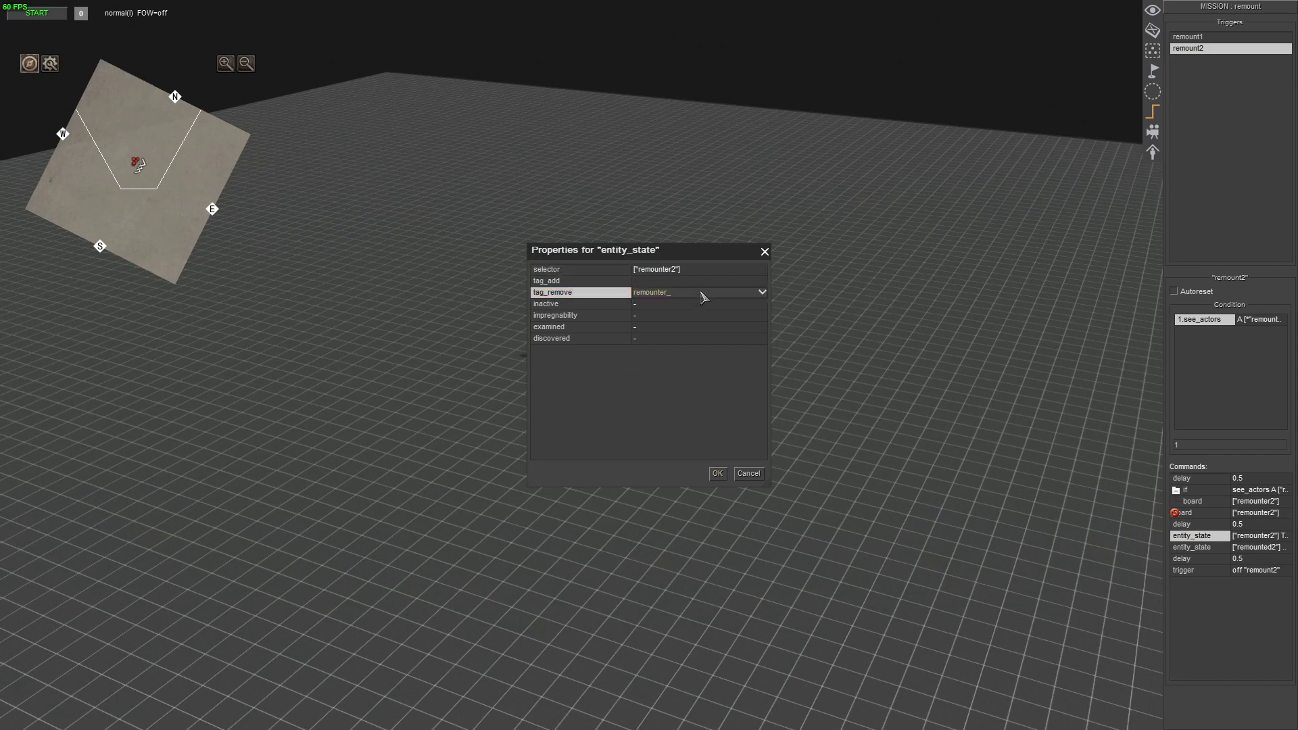
key(Return)
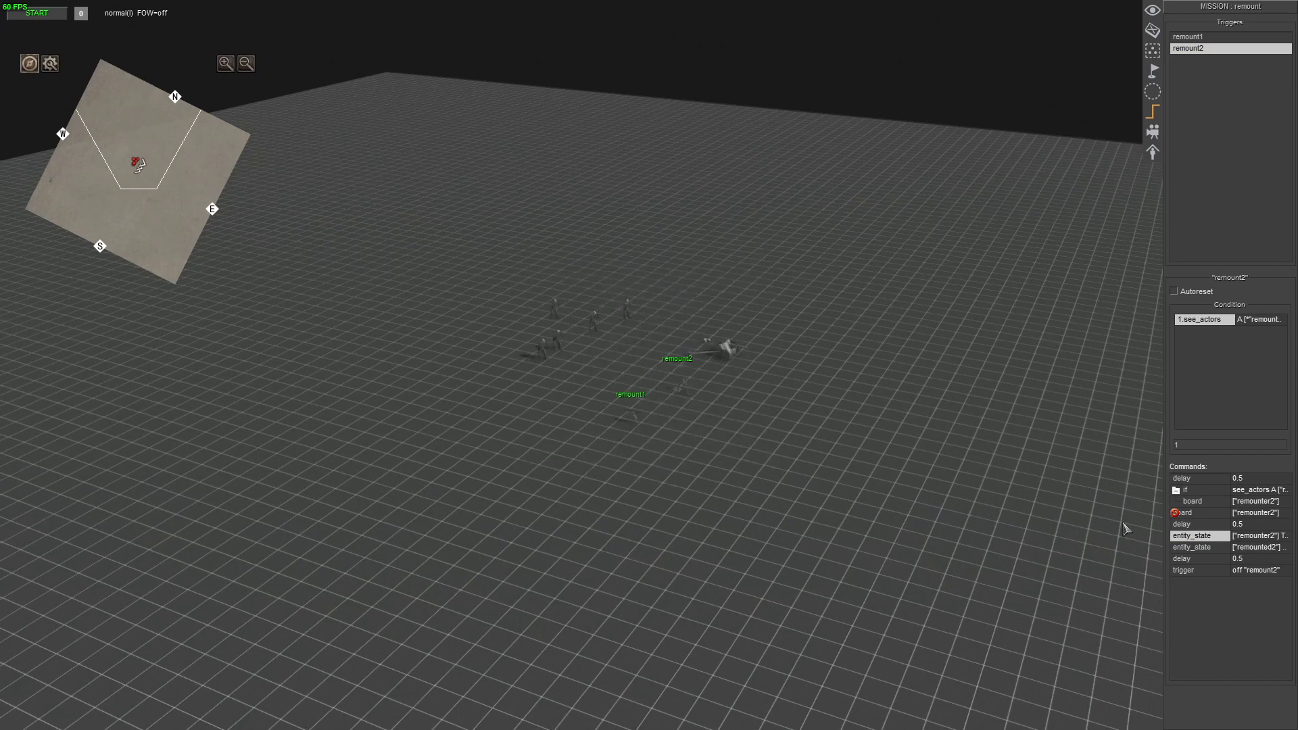
- Check the properties of both entity_state commands in the remount2 trigger
double_click(1193, 548)
key(Escape)
double_click(1193, 538)
key(Escape)
key(Escape)
- Save the mission and rerun the simulation to watch the soldiers crew the mortar and machine gun
click(647, 312)
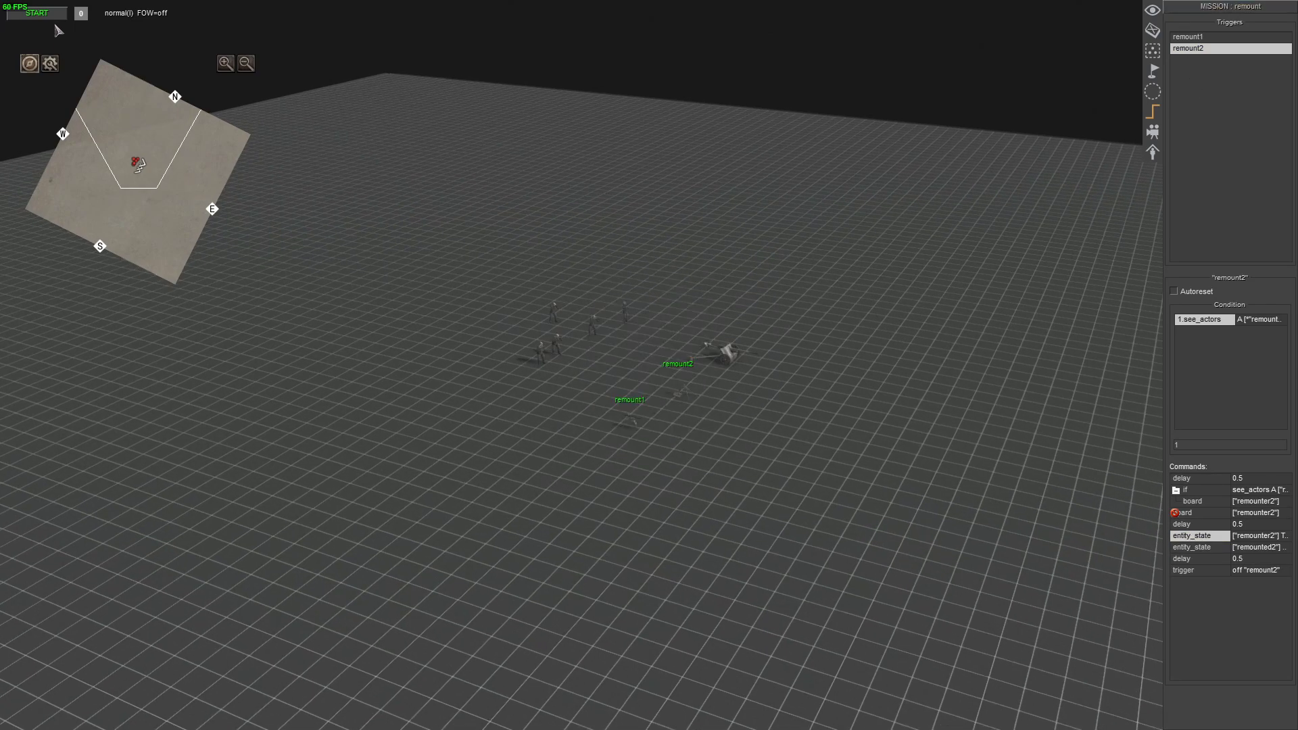
click(37, 13)
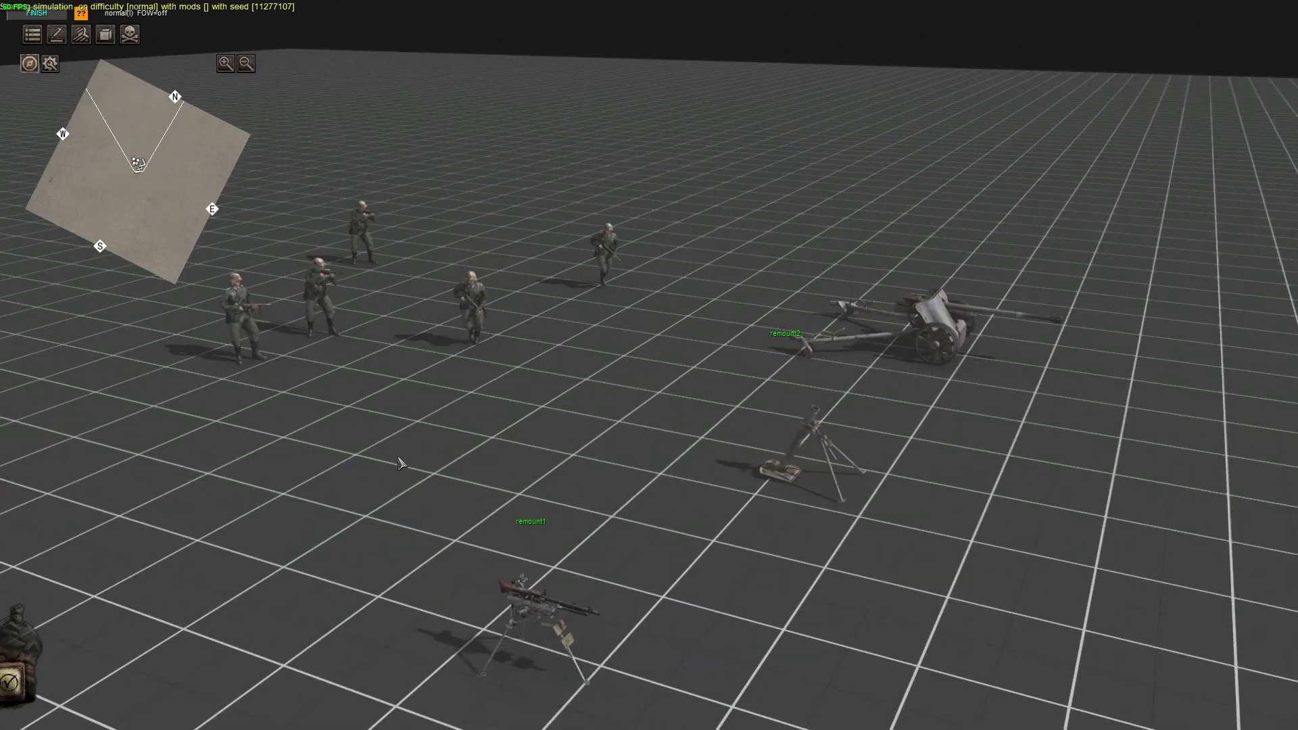
middle_drag(399, 459, 423, 562)
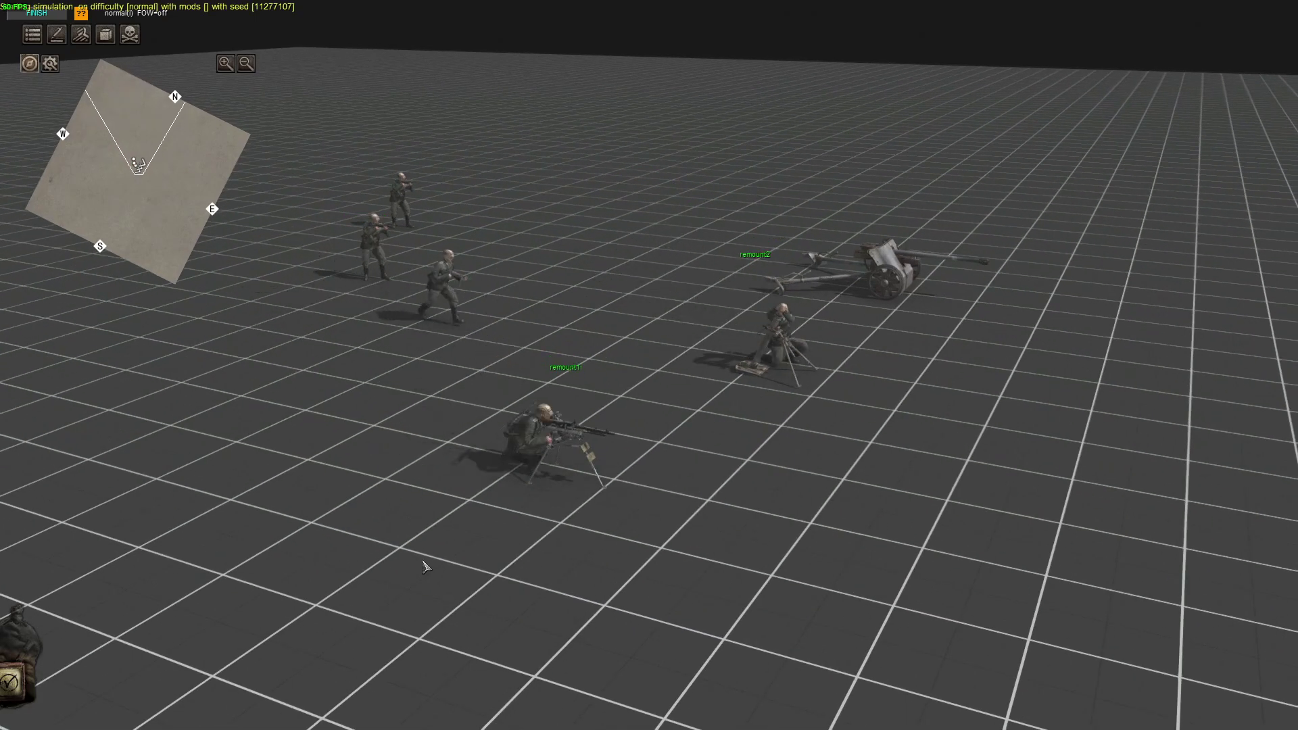
middle_drag(380, 556, 296, 527)
middle_drag(402, 516, 361, 544)
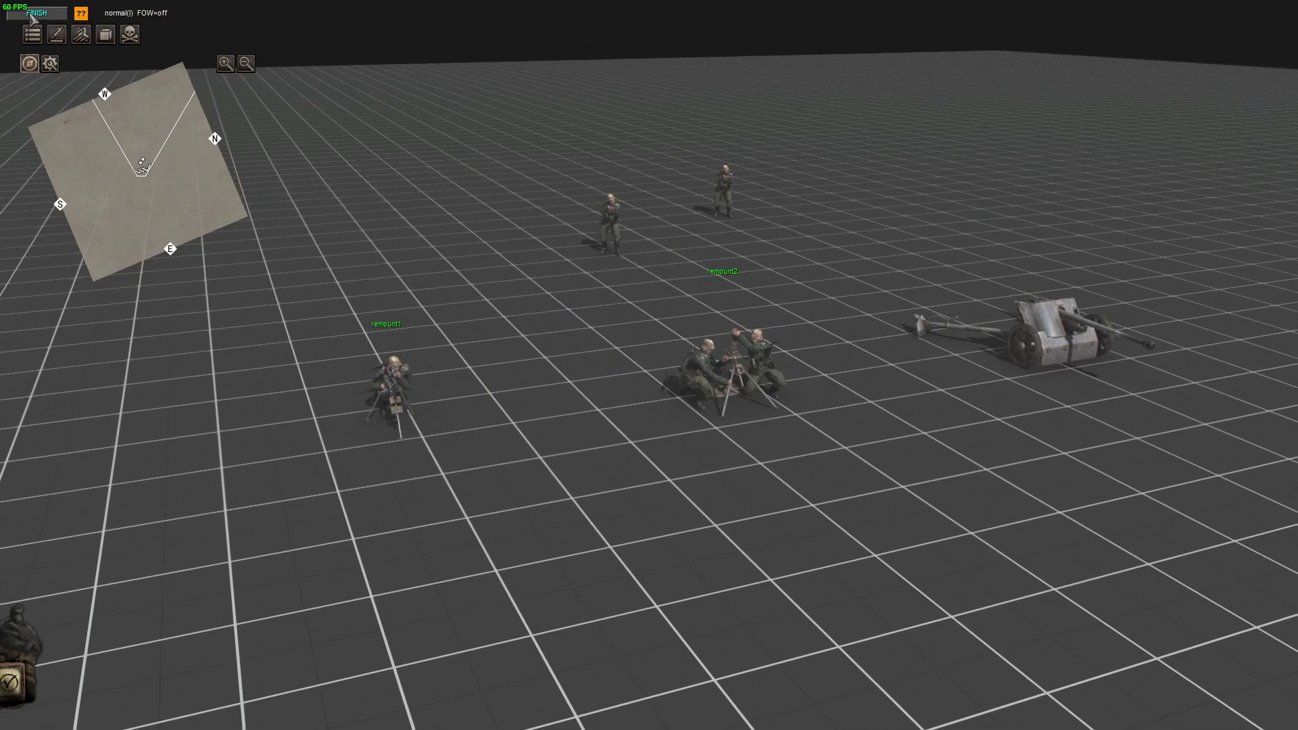
middle_drag(550, 426, 568, 431)
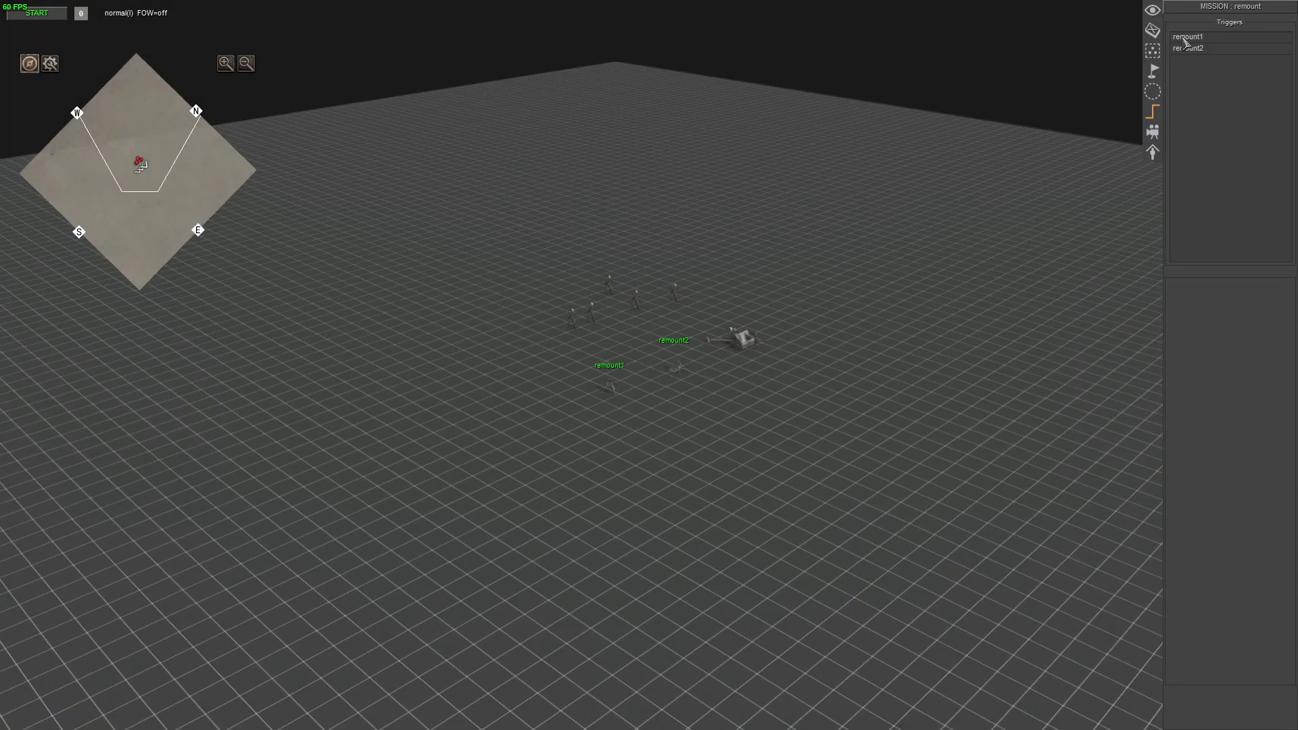
- Examine the included and excluded groups in the selector of the remount1 trigger's see_actors condition
click(1184, 37)
double_click(1192, 320)
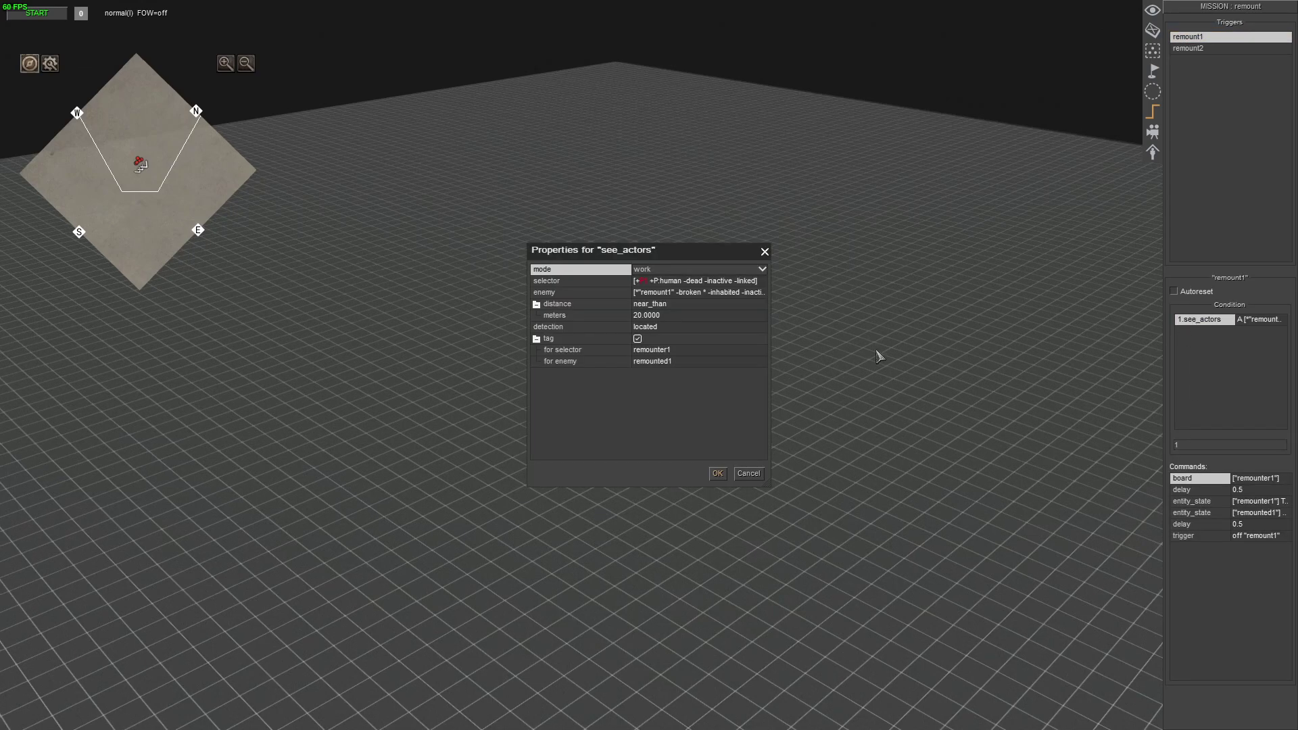
double_click(553, 281)
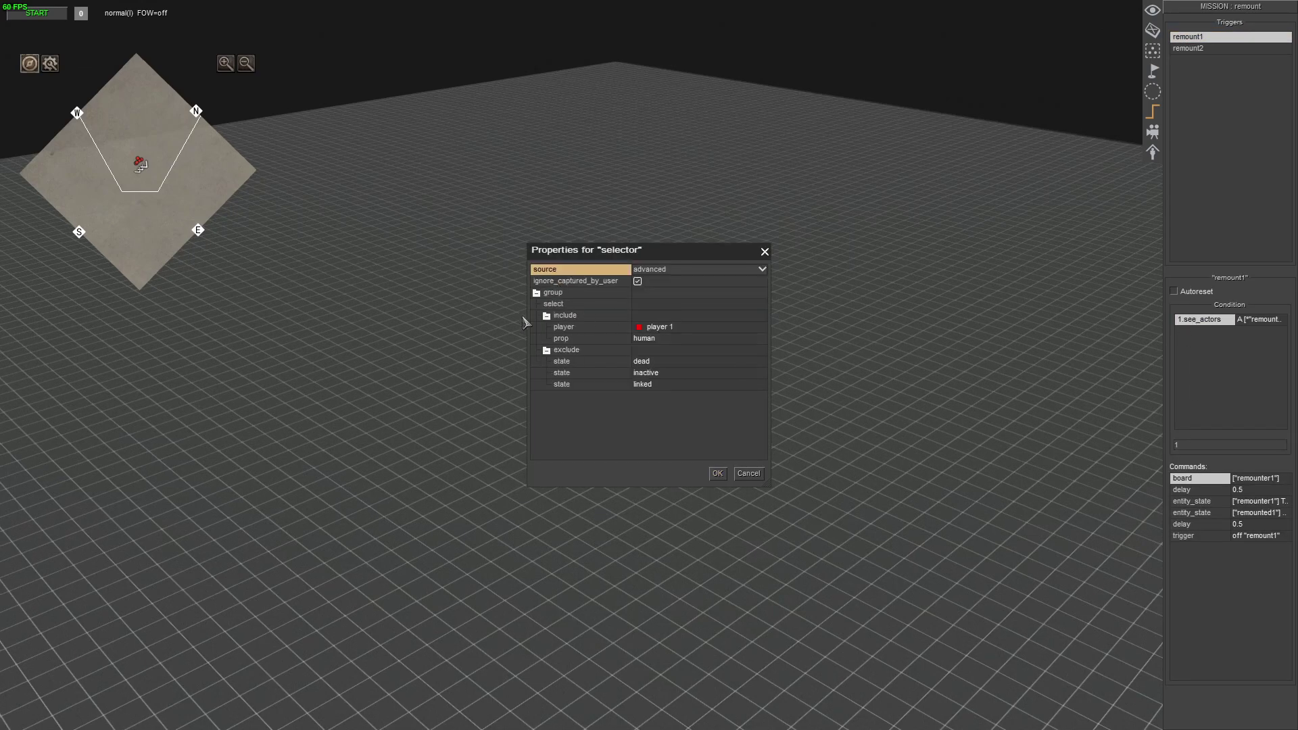
right_click(579, 354)
click(559, 418)
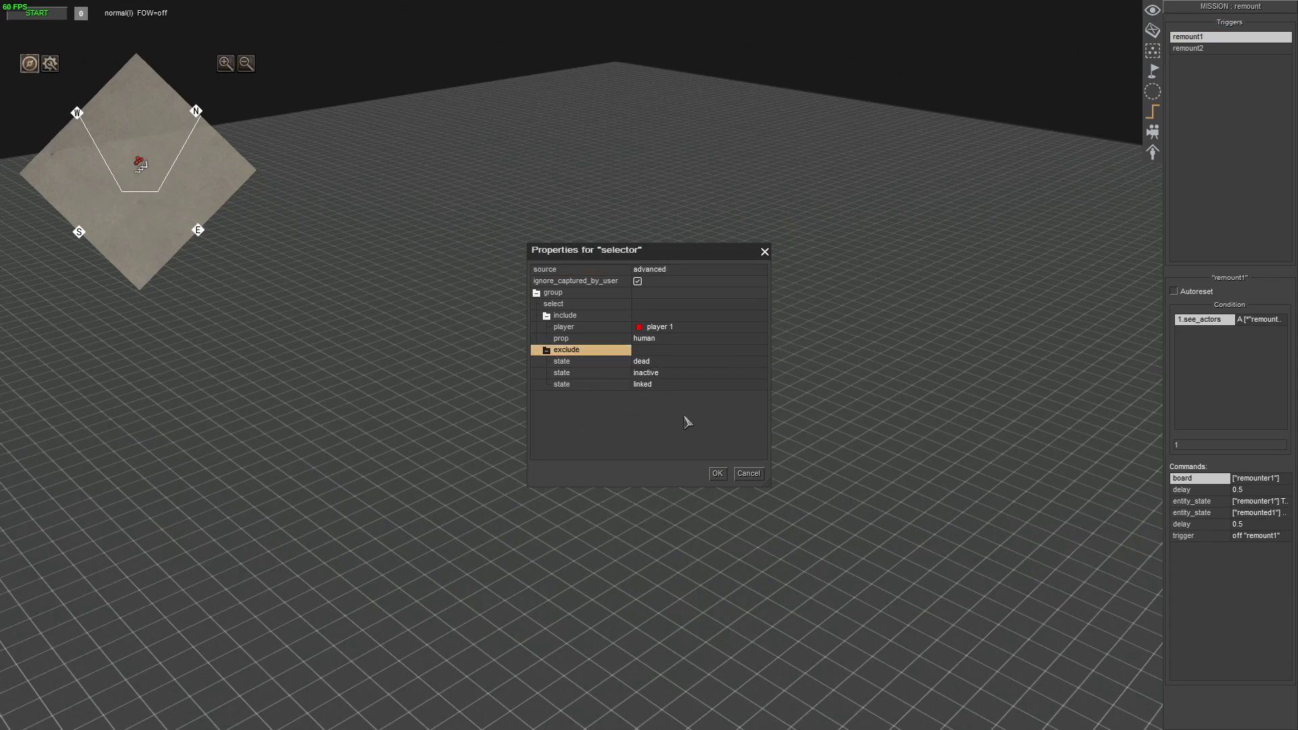
click(718, 473)
click(717, 473)
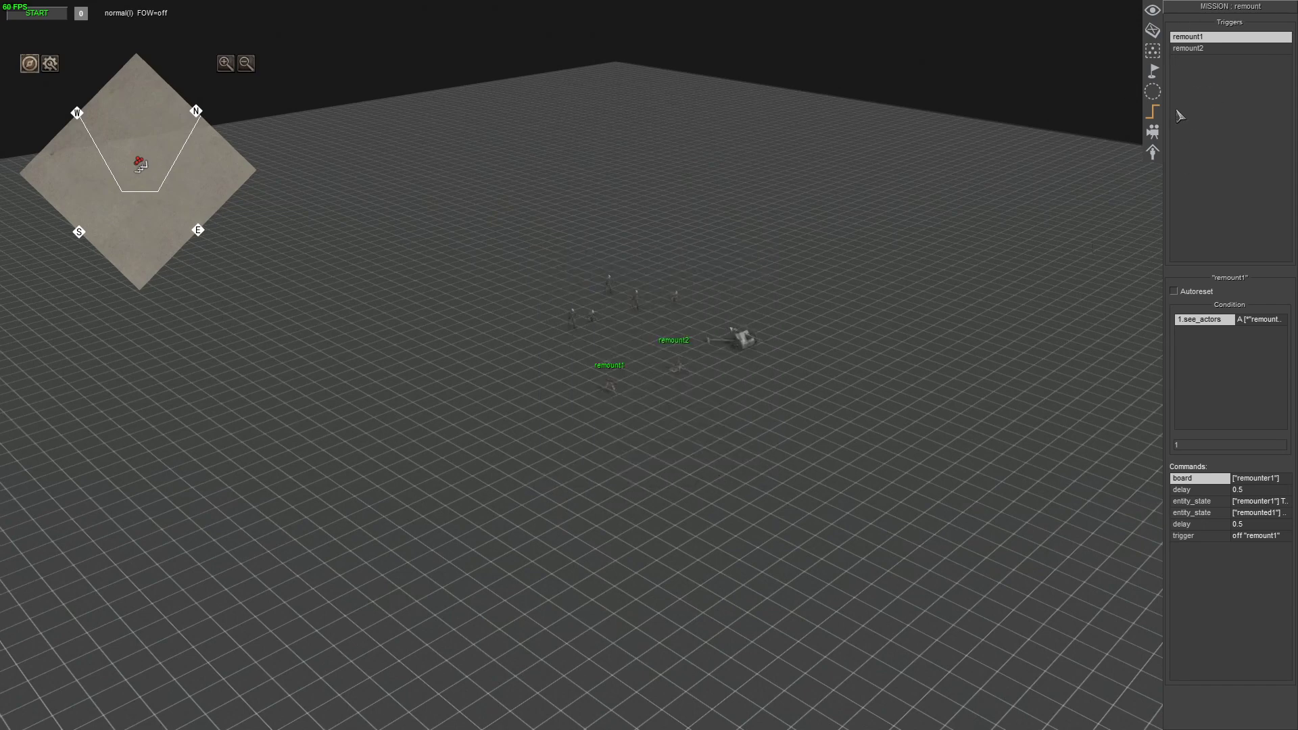
- Duplicate the remount2 trigger as remount3 and copy the new name to the clipboard
right_click(1194, 54)
click(1210, 75)
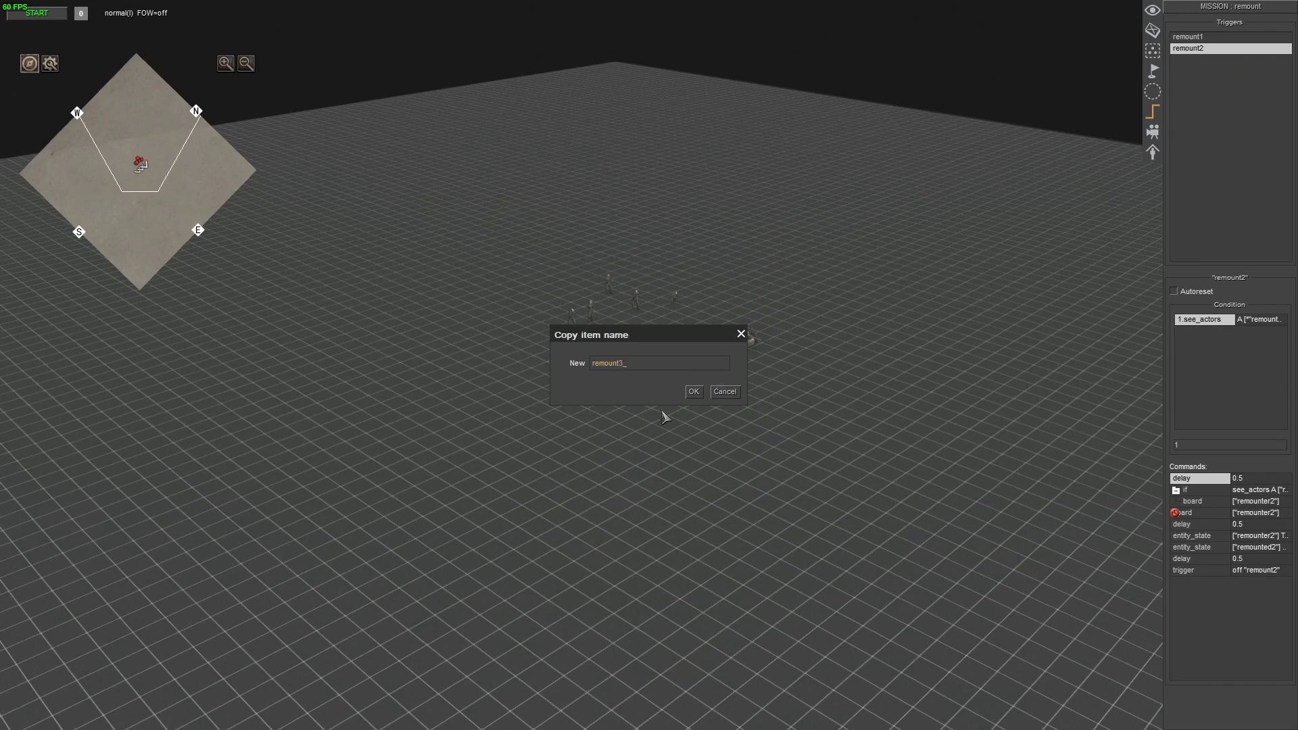
drag(649, 365, 501, 366)
key(ctrl+c)
key(Return)
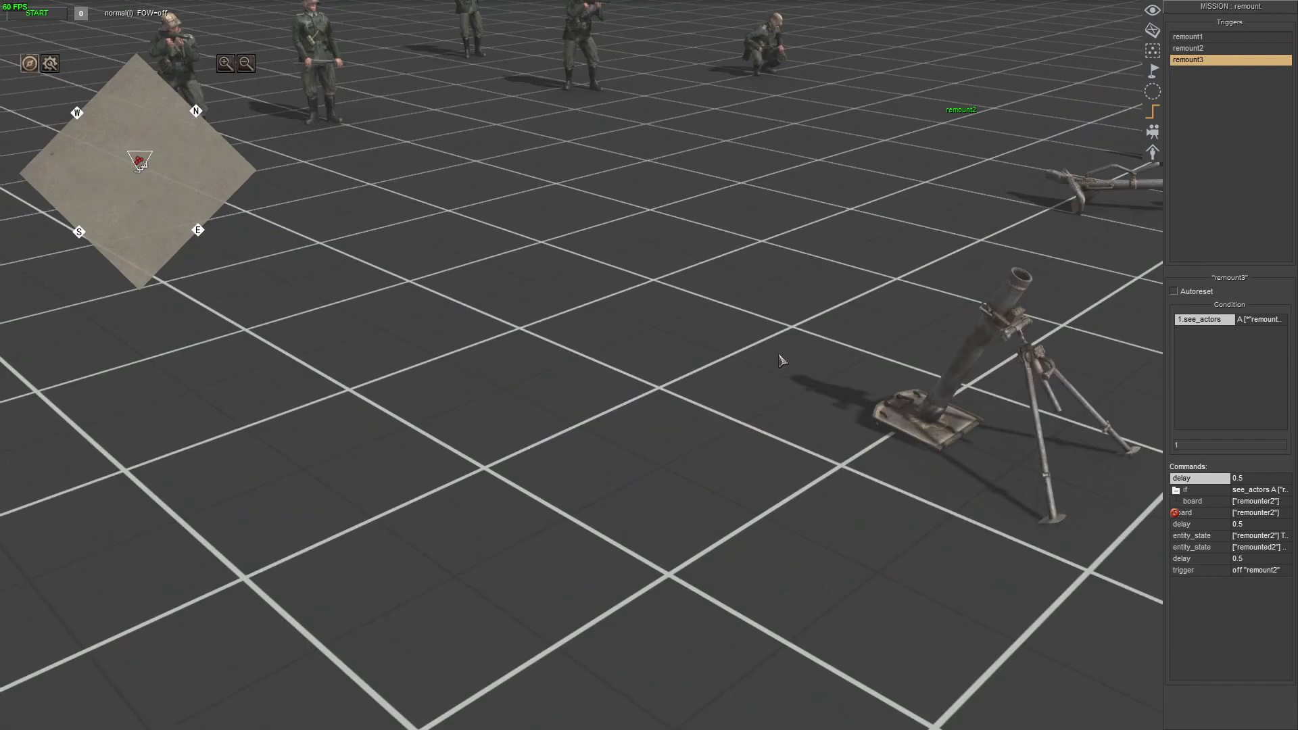
- Add the copied tag remount3 to the 5cm Pak 38 cannon
click(1149, 29)
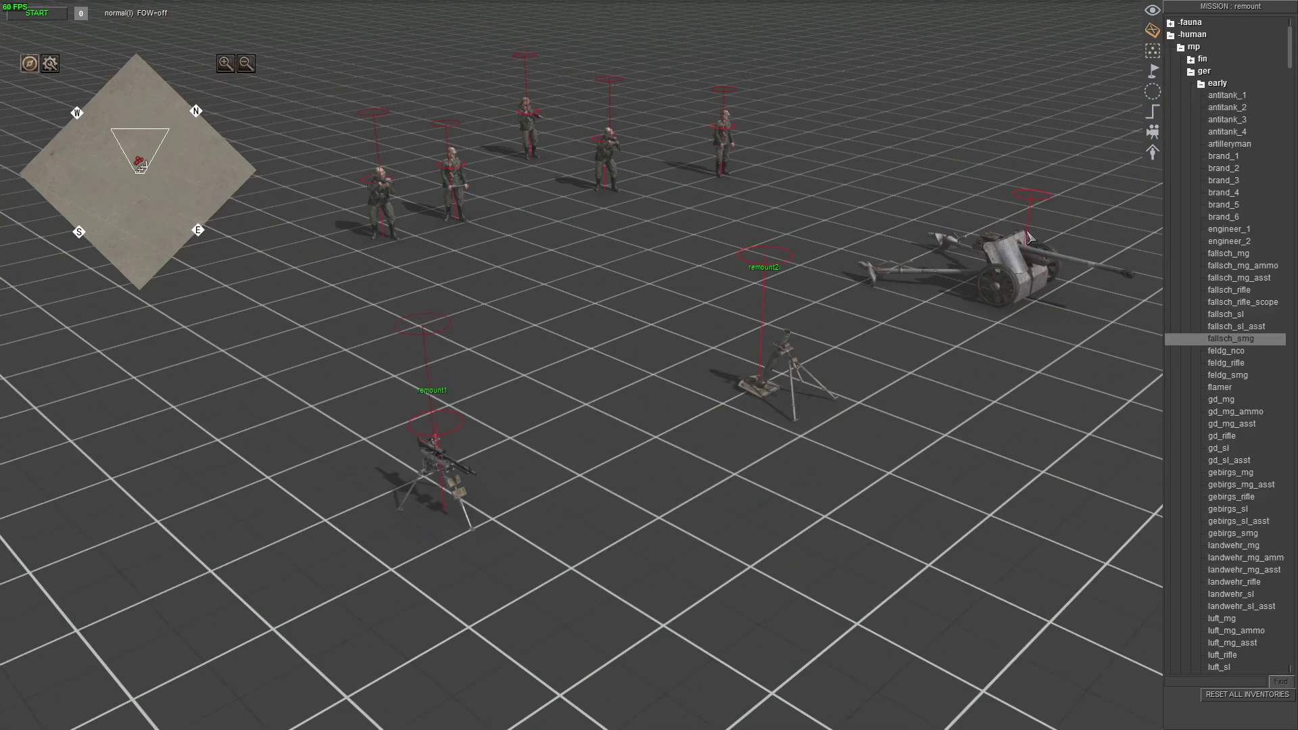
click(1013, 272)
key(ctrl+t)
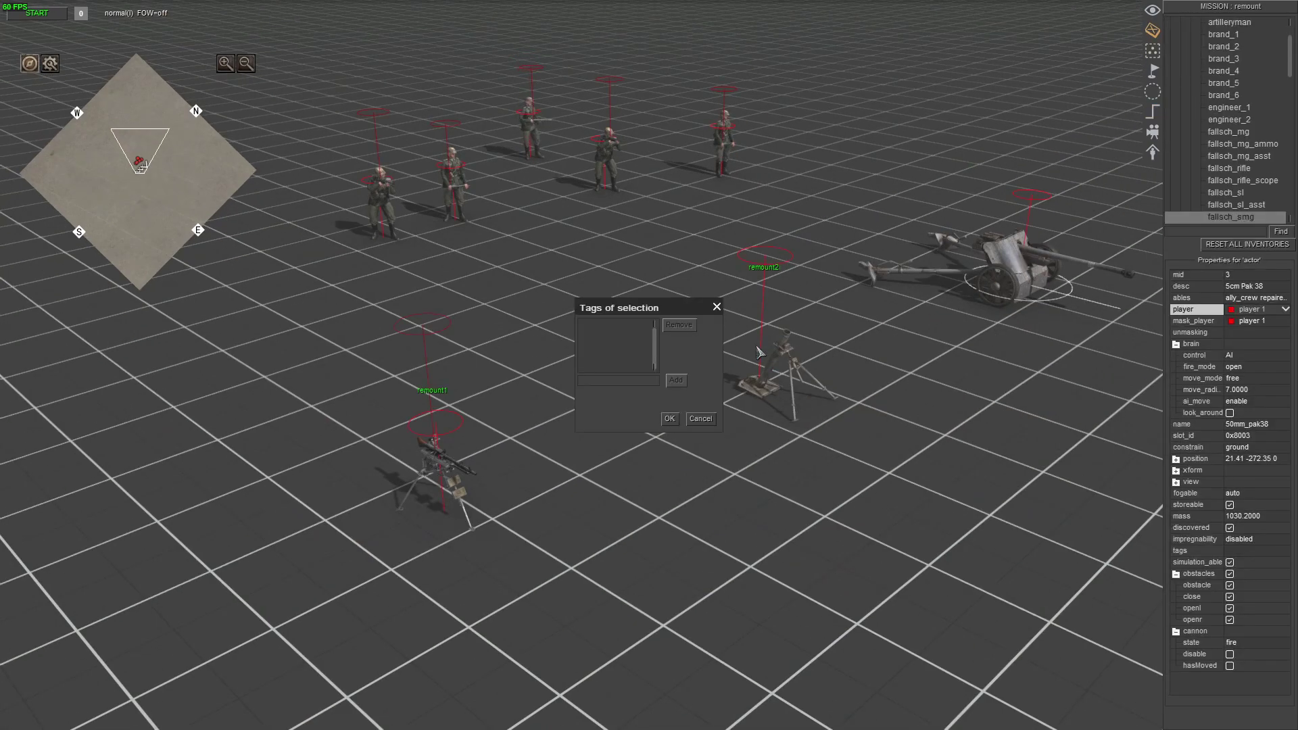
key(ctrl+v)
key(Return)
key(Return)
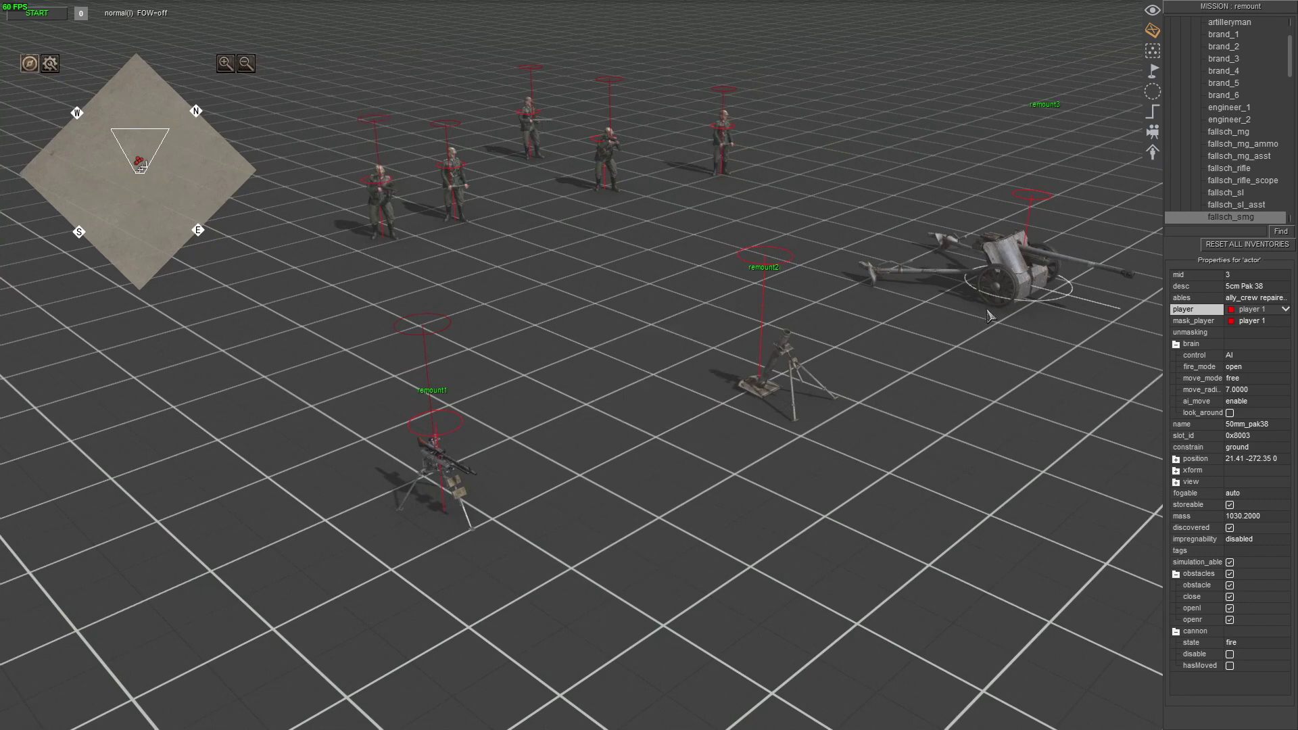
- Review the see_actors condition's properties in the remount3 trigger
click(1157, 117)
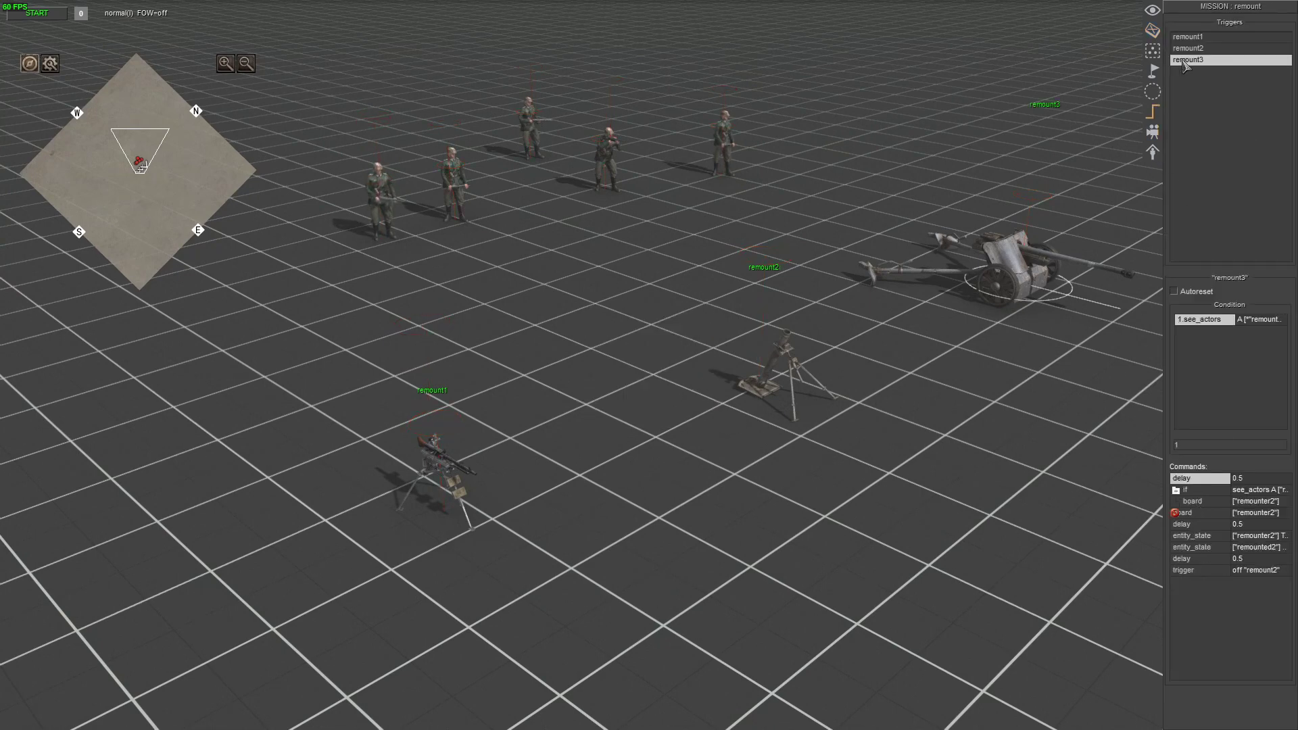
double_click(1211, 319)
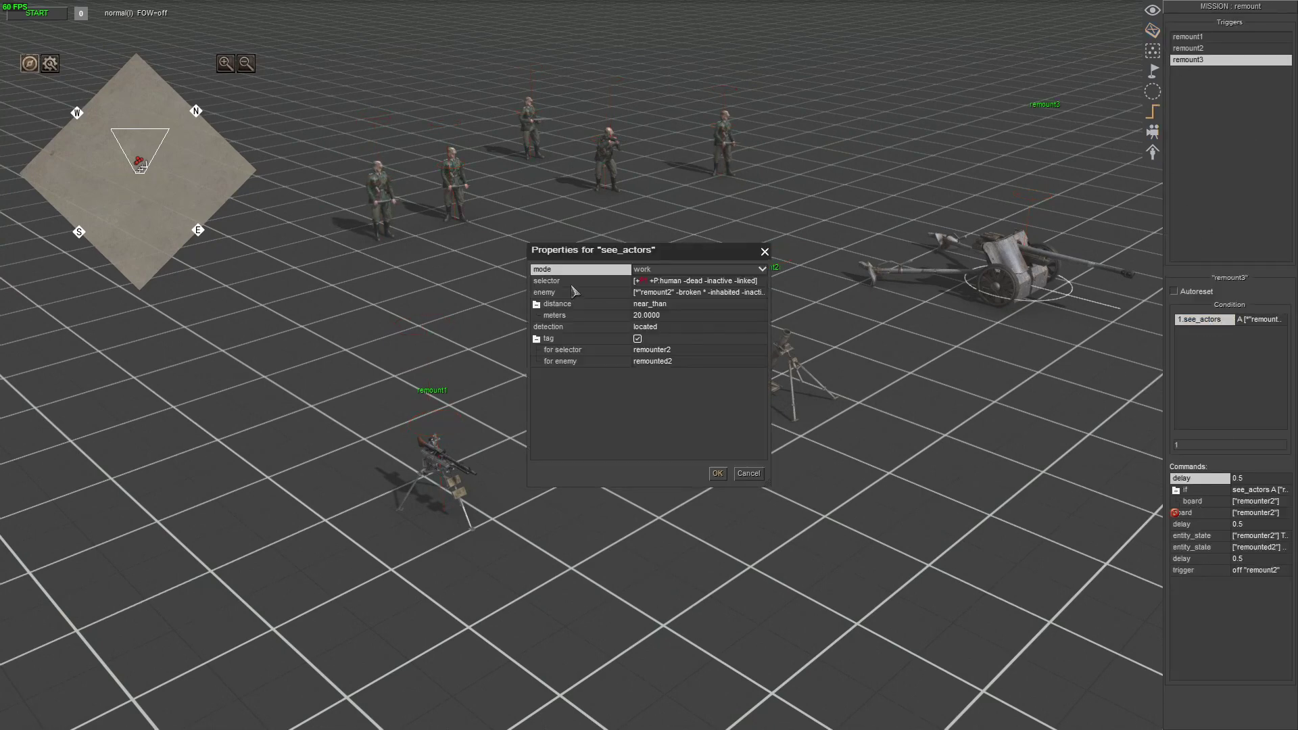
click(749, 473)
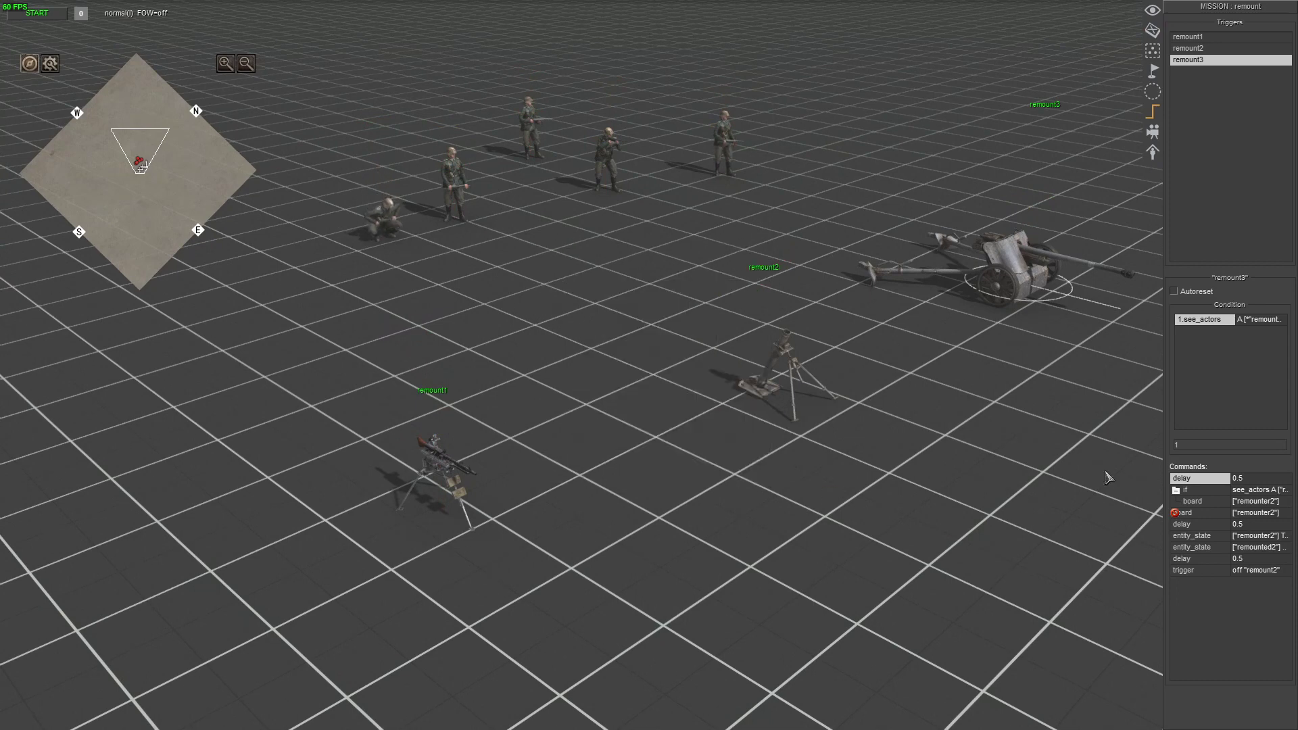
- Duplicate the if block in the remount3 trigger's commands and move the copy directly below the original block
right_click(1201, 492)
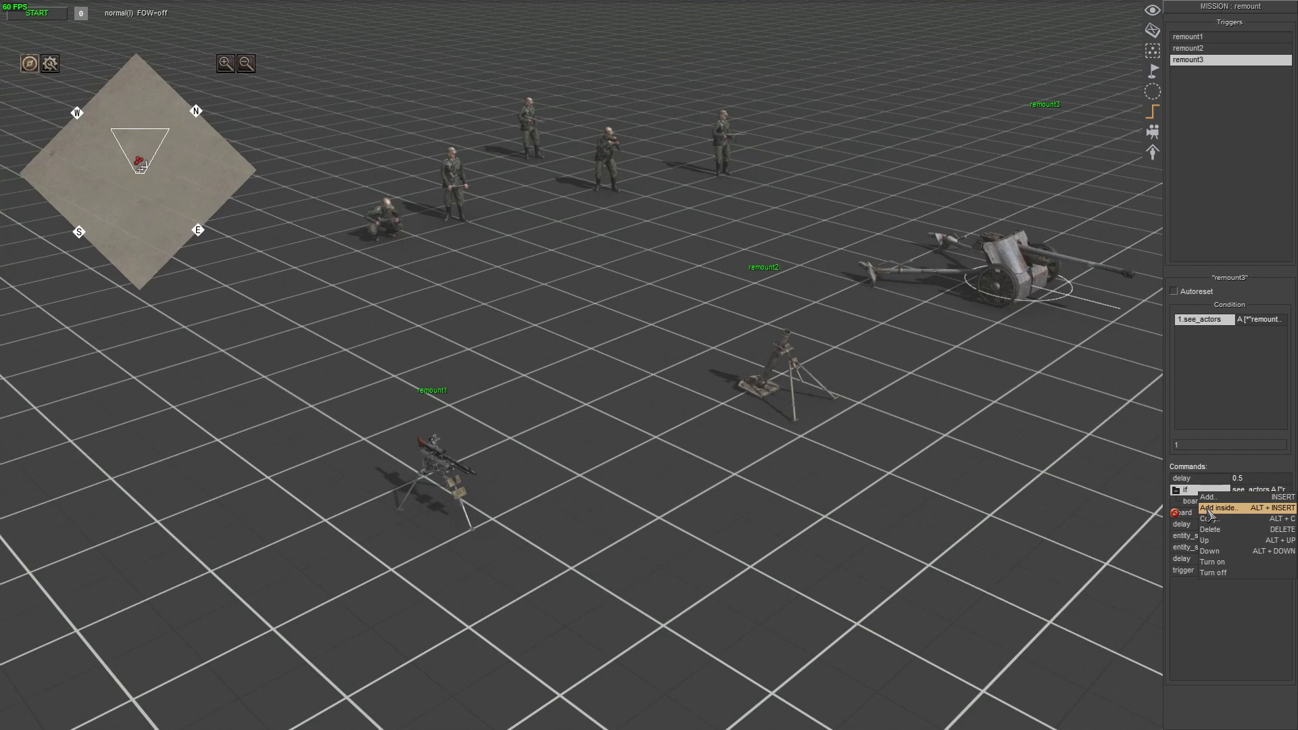
click(1209, 519)
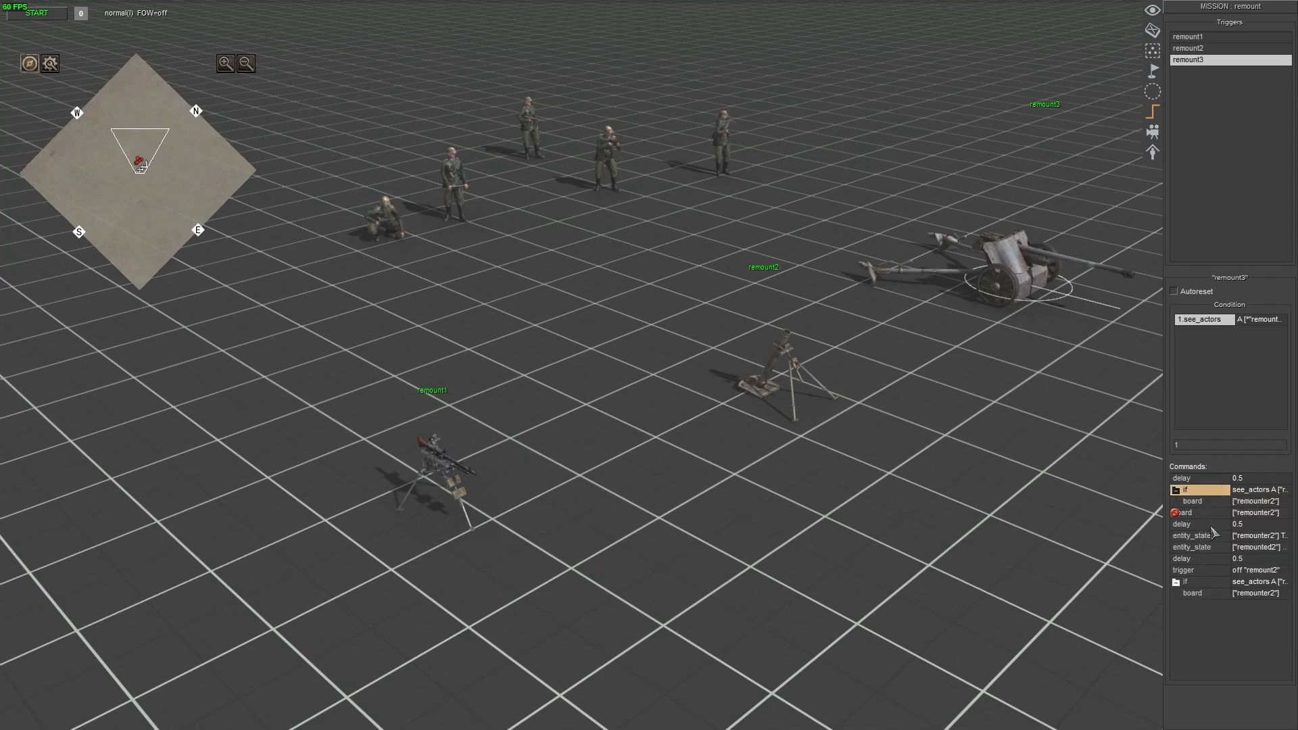
click(1201, 583)
key(ctrl+Up)
key(ctrl+Up)
key(ctrl+Up)
key(ctrl+Up)
key(ctrl+Up)
key(ctrl+Up)
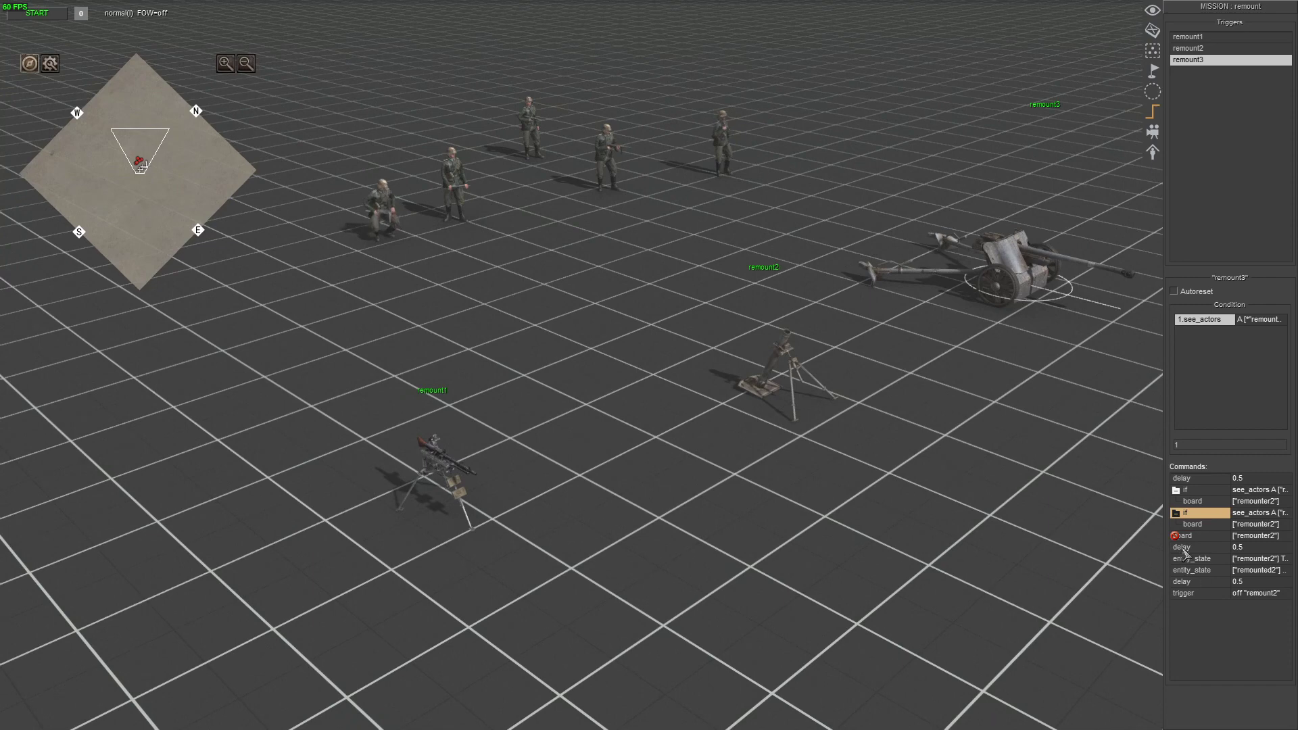
- Review the see_actors properties of the first if block in the remount3 trigger's commands
double_click(1197, 489)
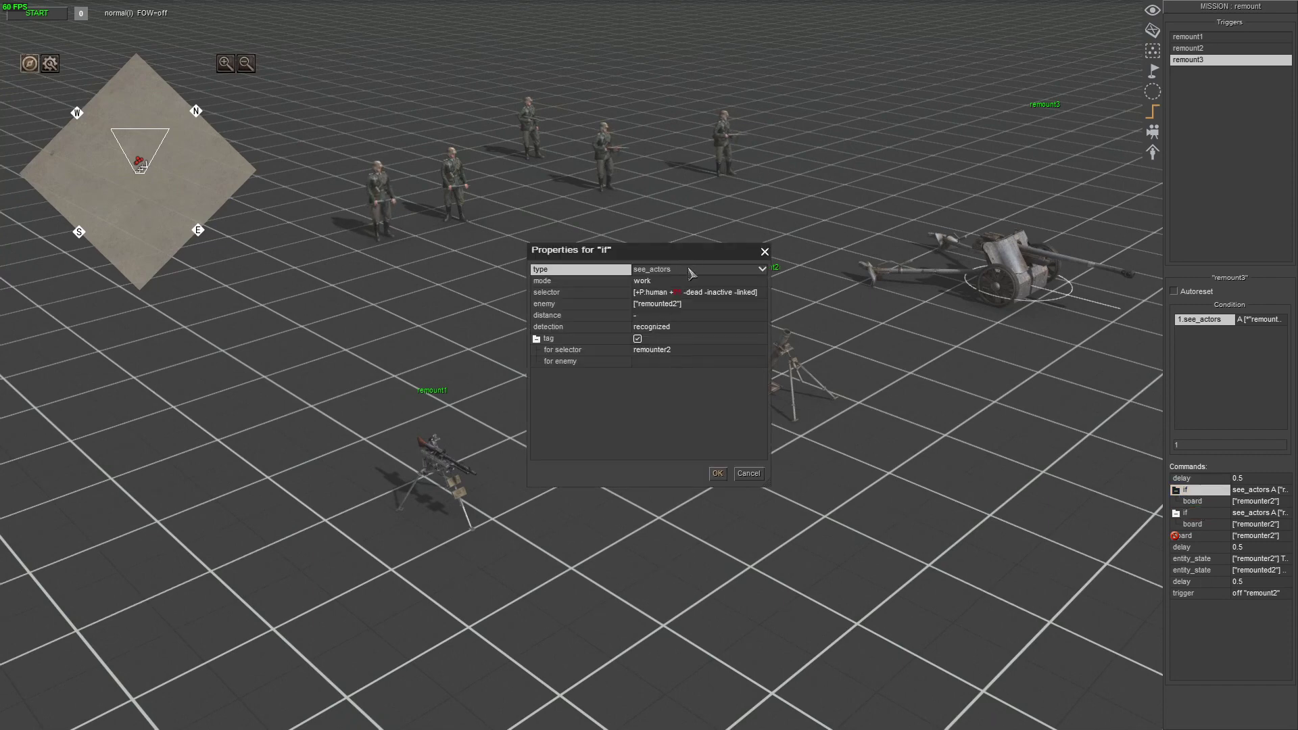
click(717, 473)
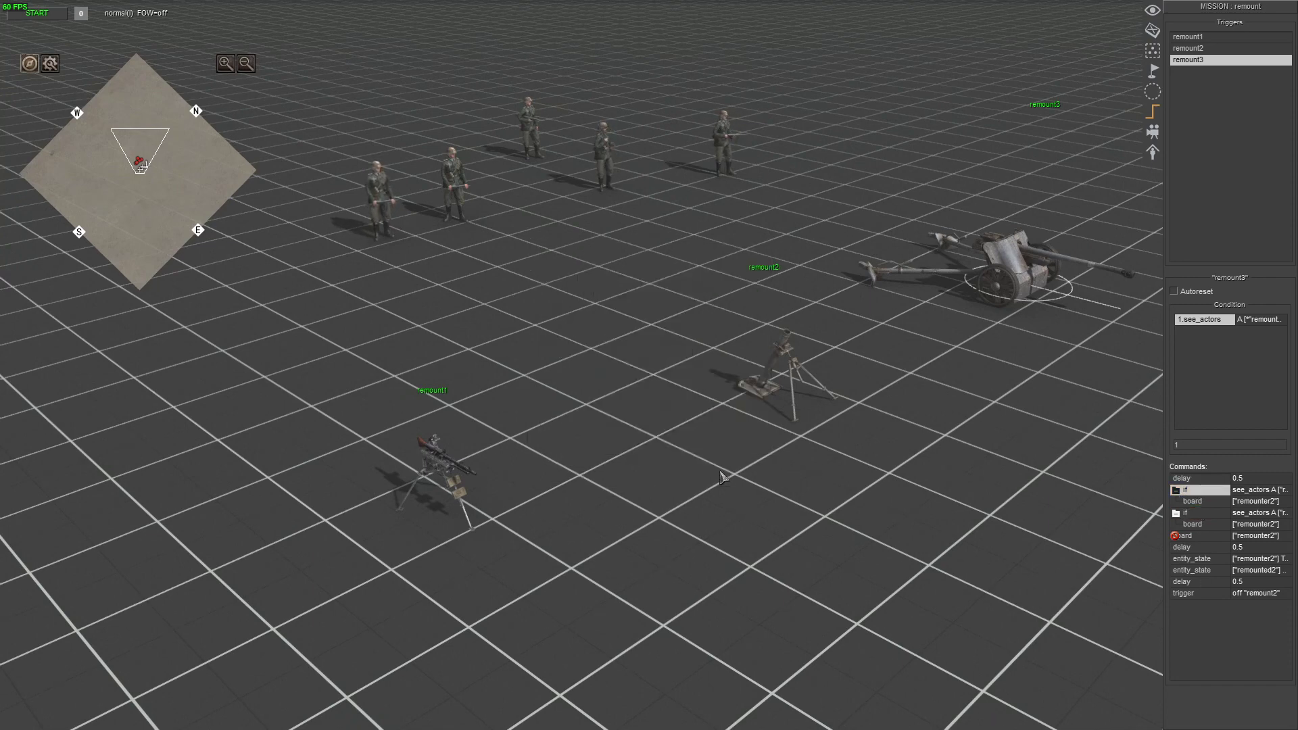
click(1199, 10)
click(655, 312)
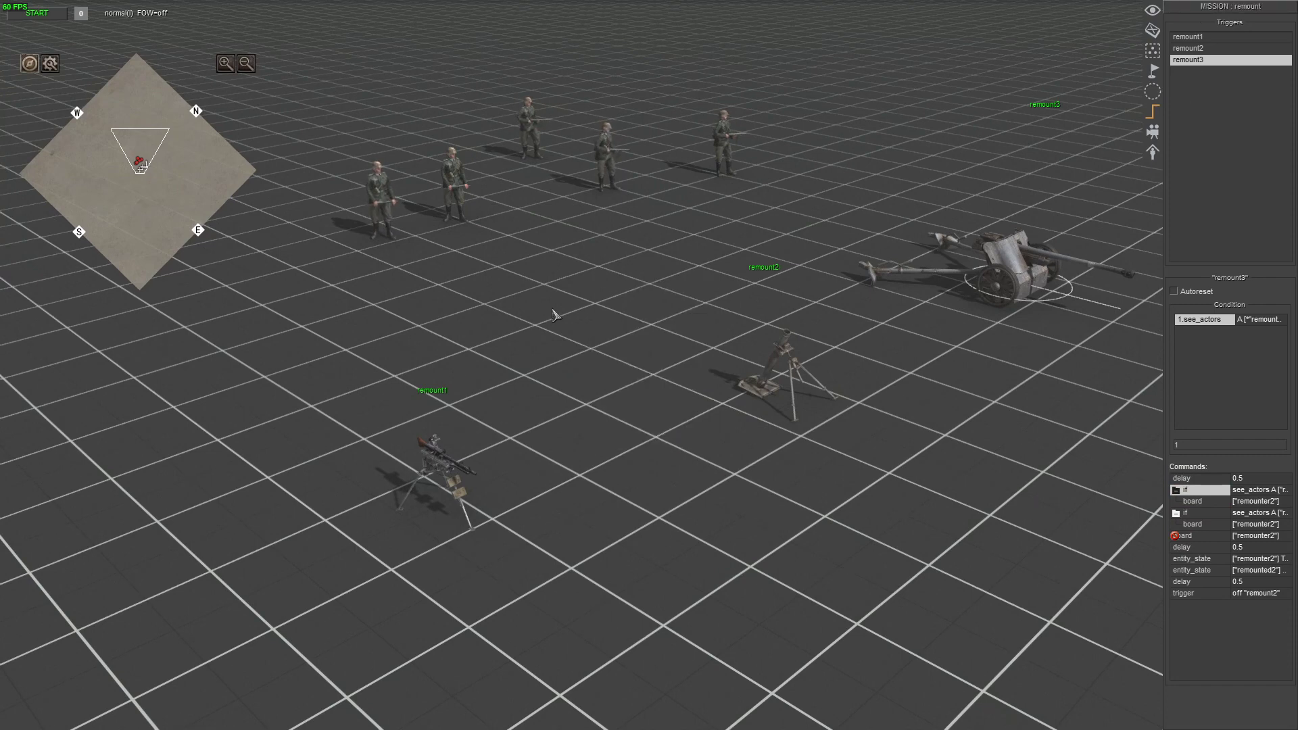
- Switch to File Explorer and open remount.mi from the remount map folder in Notepad++
key(super)
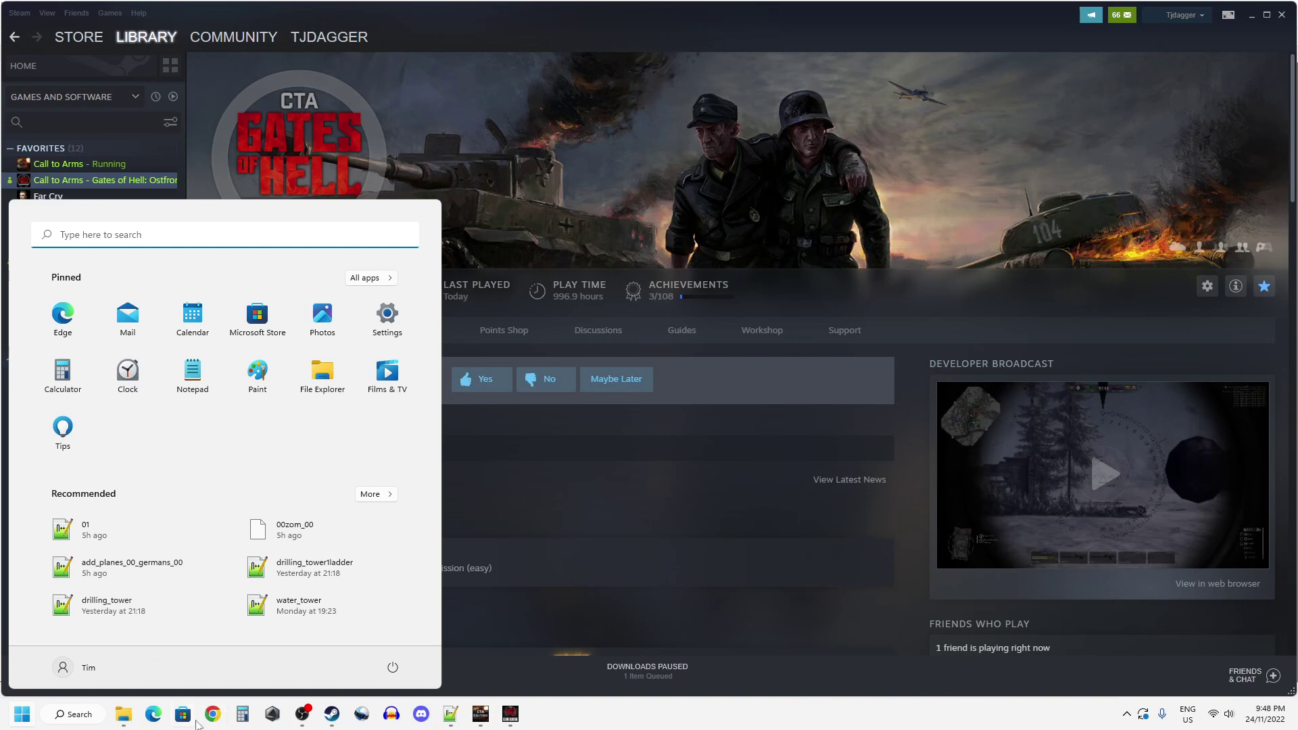
click(132, 717)
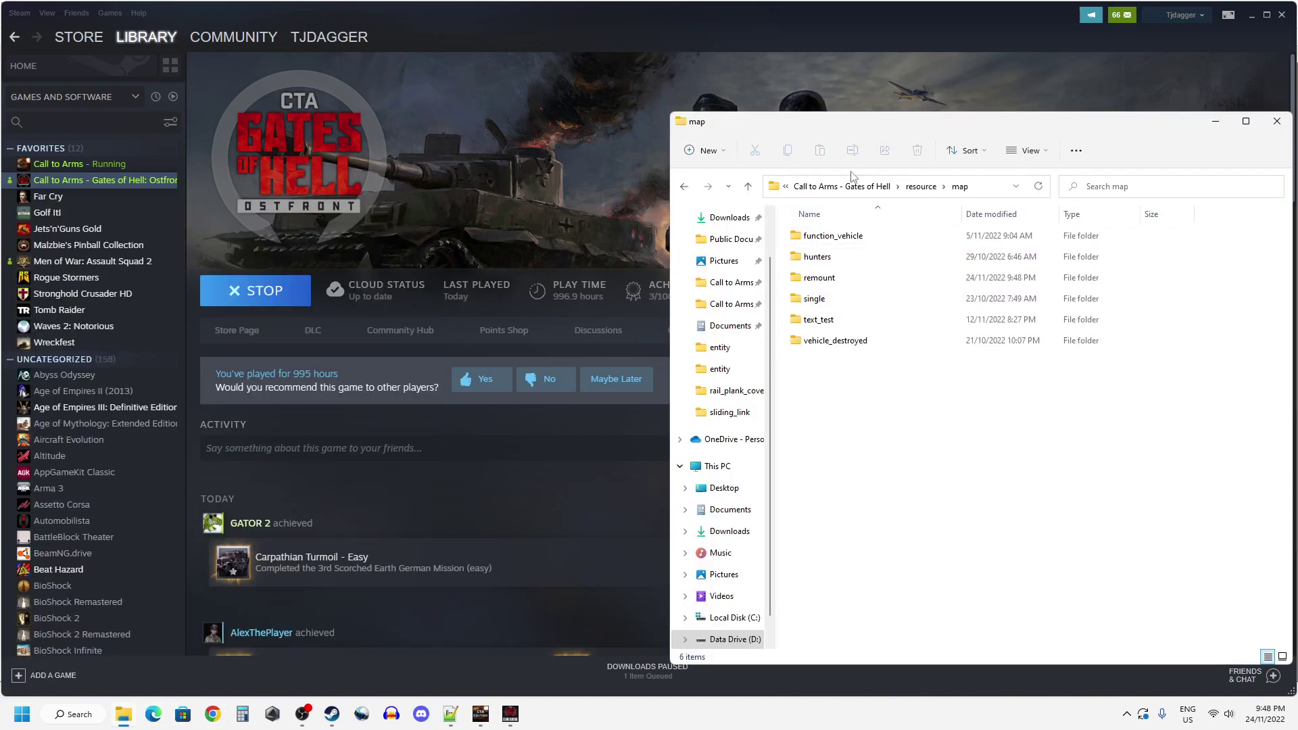
double_click(822, 280)
double_click(820, 320)
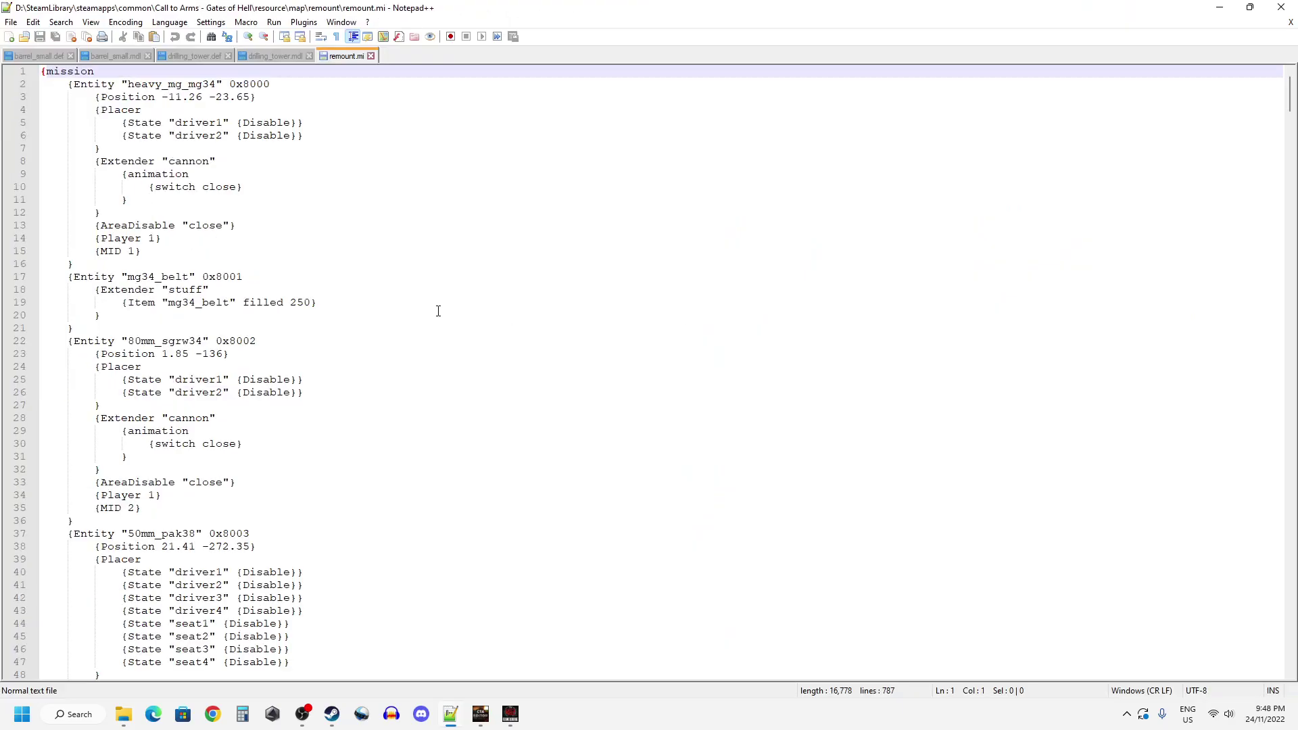
- Find the remount3 trigger definition in remount.mi and select its whole brace-enclosed block
key(ctrl+f)
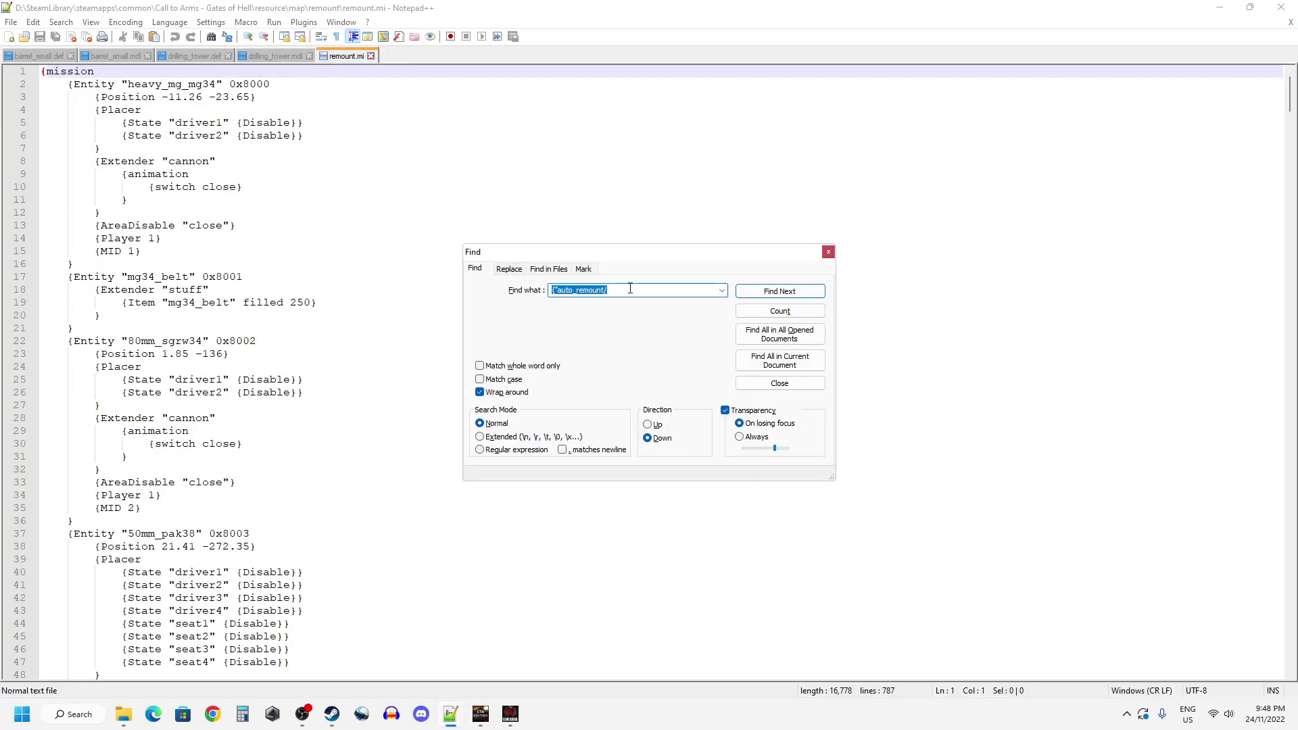
text(remount3)
key(Return)
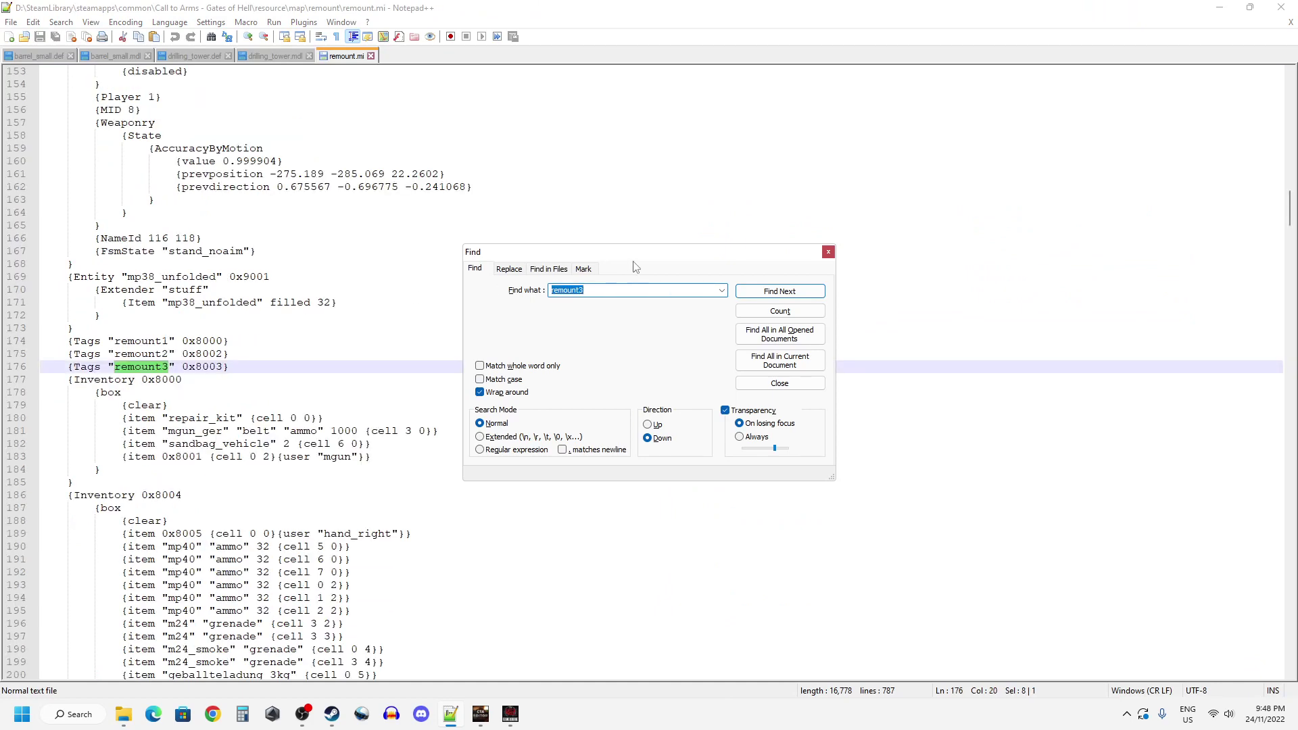
key(Return)
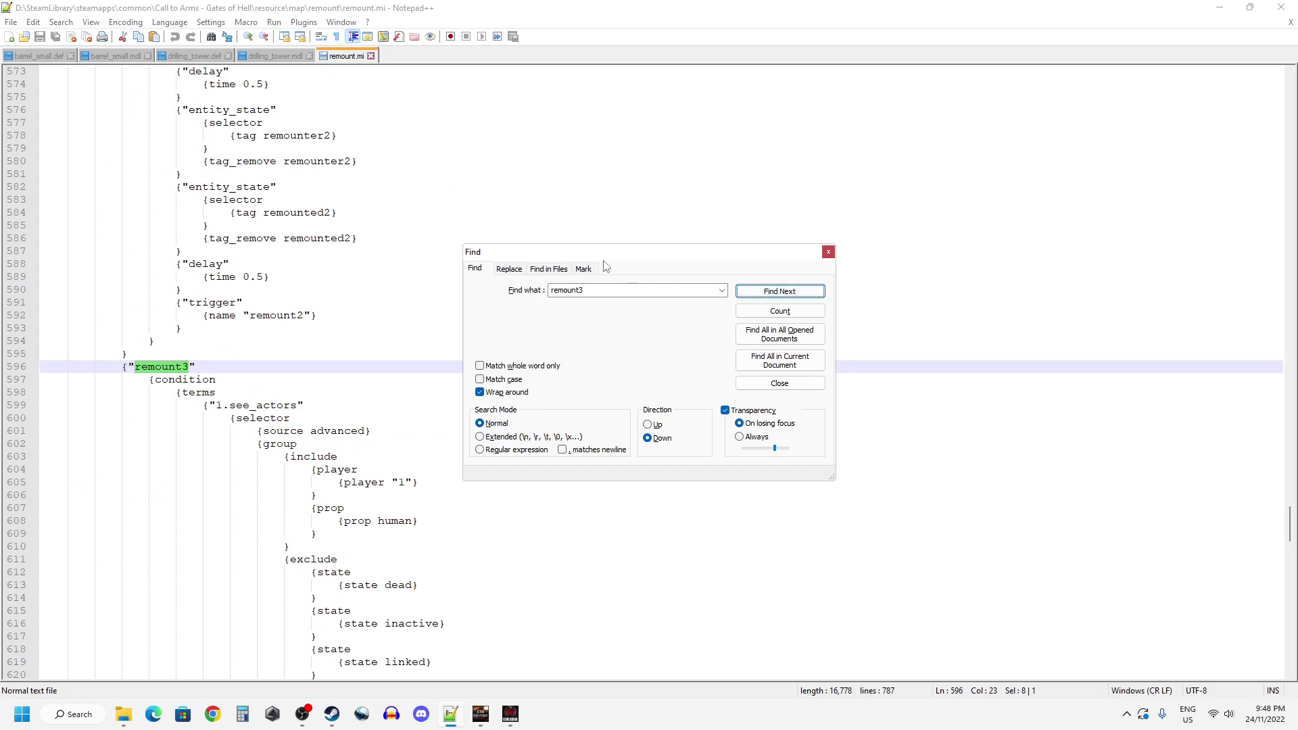
drag(601, 257, 808, 167)
scroll(148, 376, down, 4)
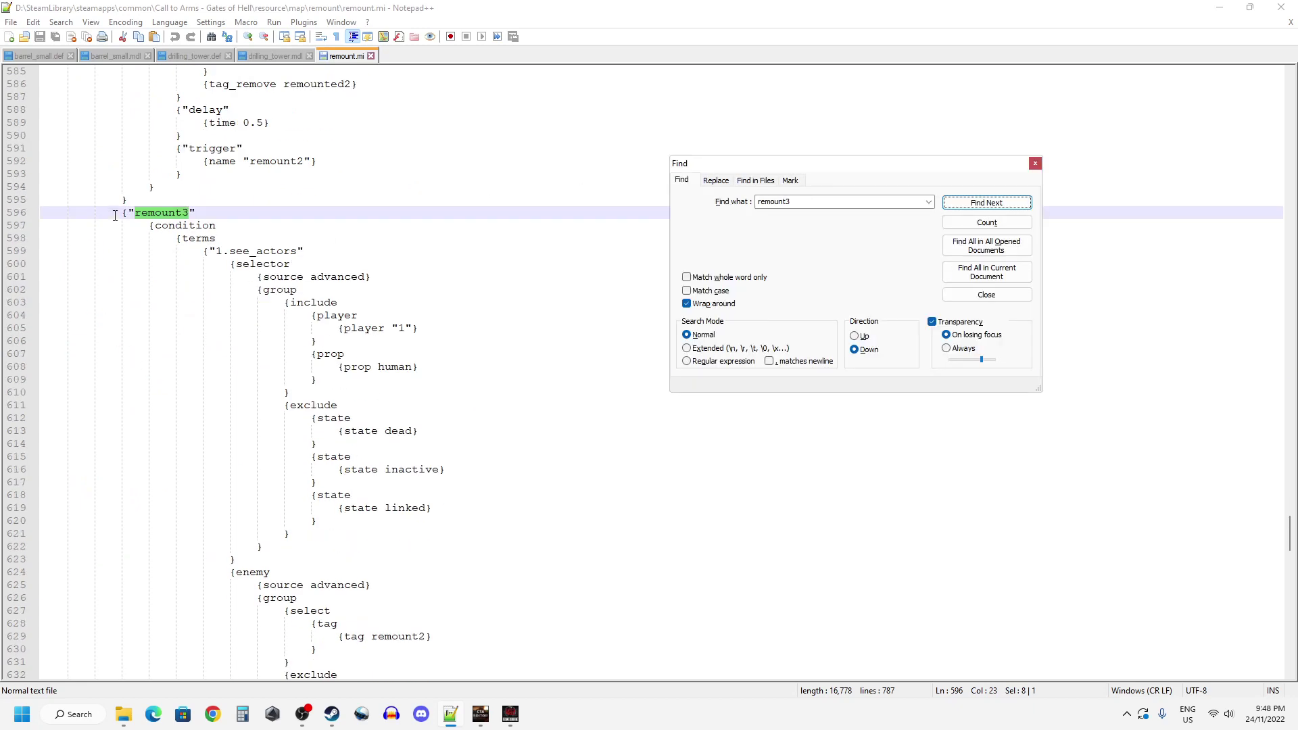
click(115, 215)
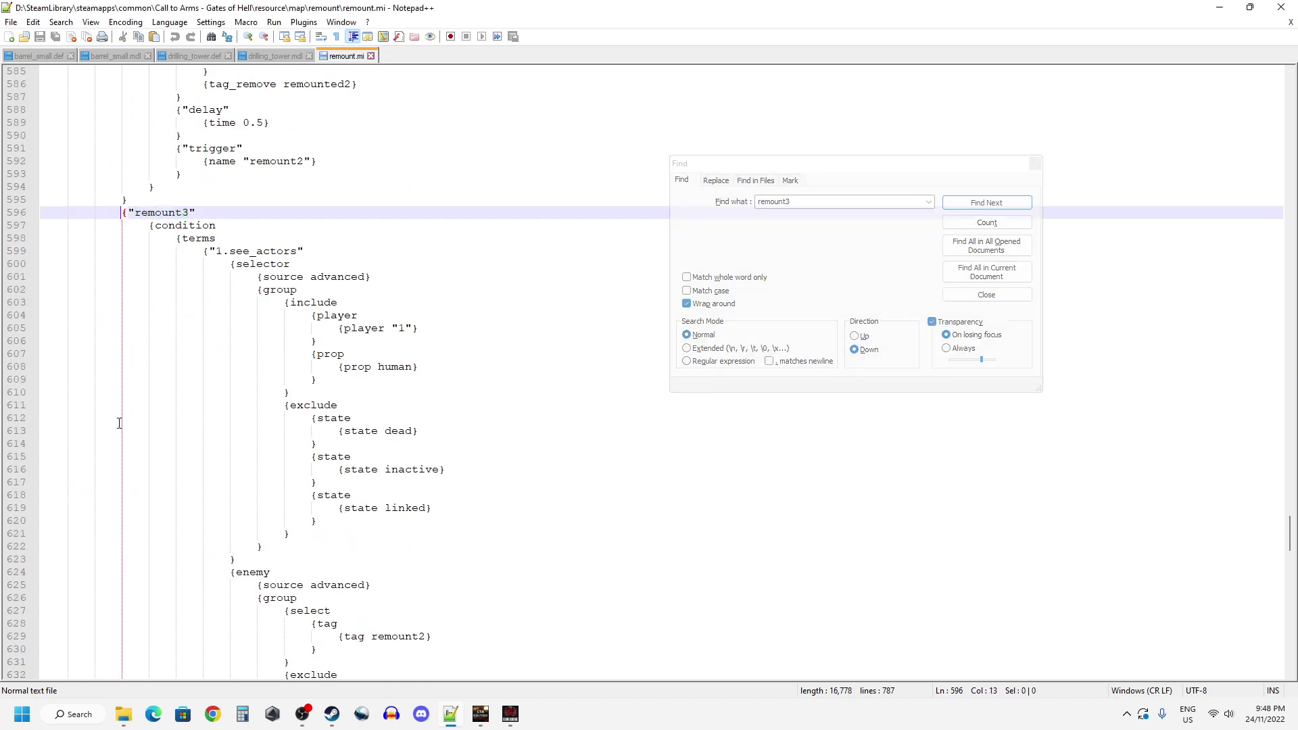
key(ctrl+alt+b)
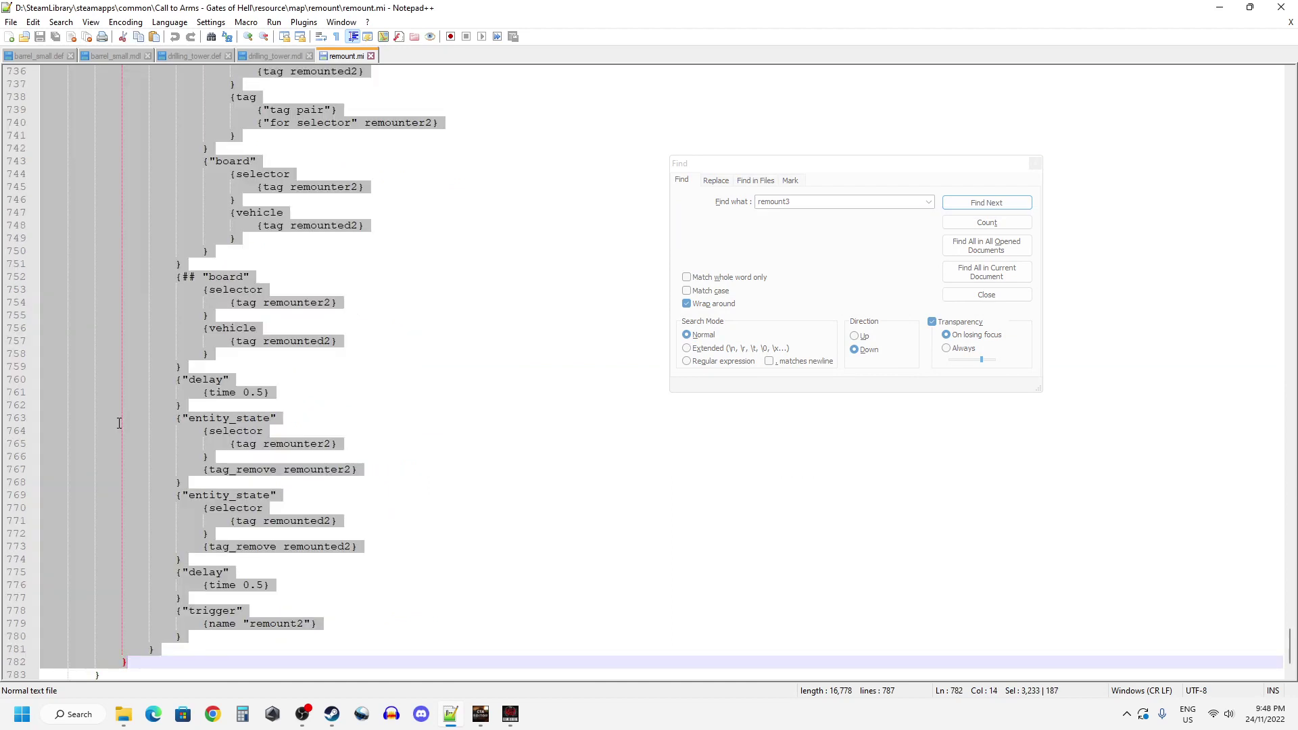
- Replace every remount2 with remount3 within the selected trigger block
click(800, 201)
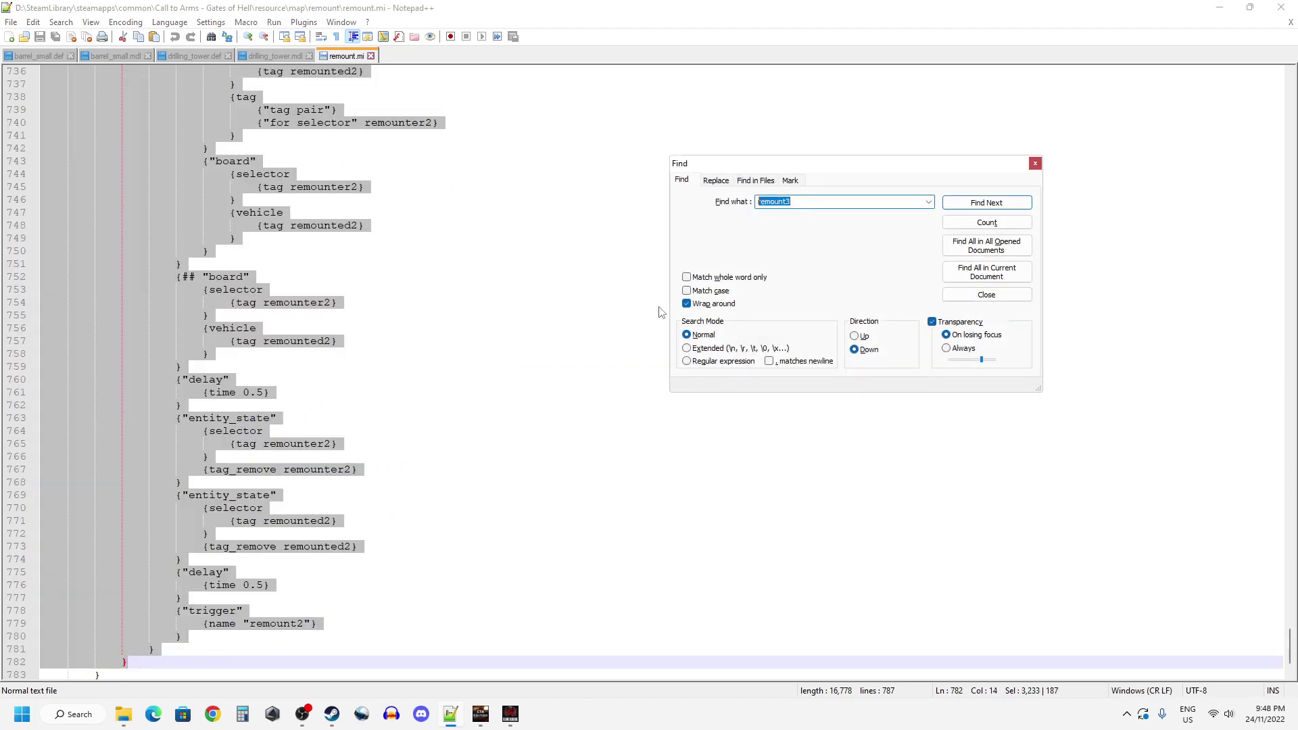
click(793, 201)
click(716, 180)
click(785, 219)
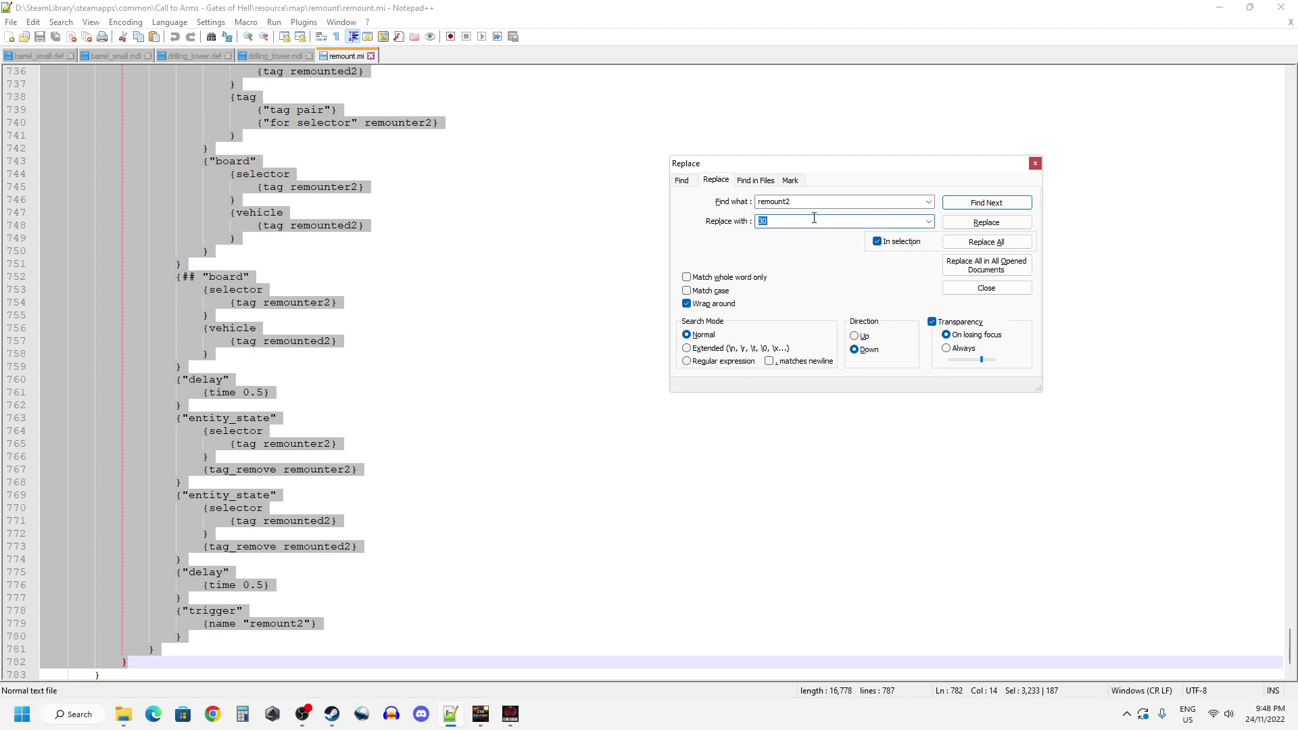
click(806, 203)
click(790, 222)
click(985, 242)
- Reselect the remount3 trigger block and replace every remounted2 in it with remounted3
double_click(292, 522)
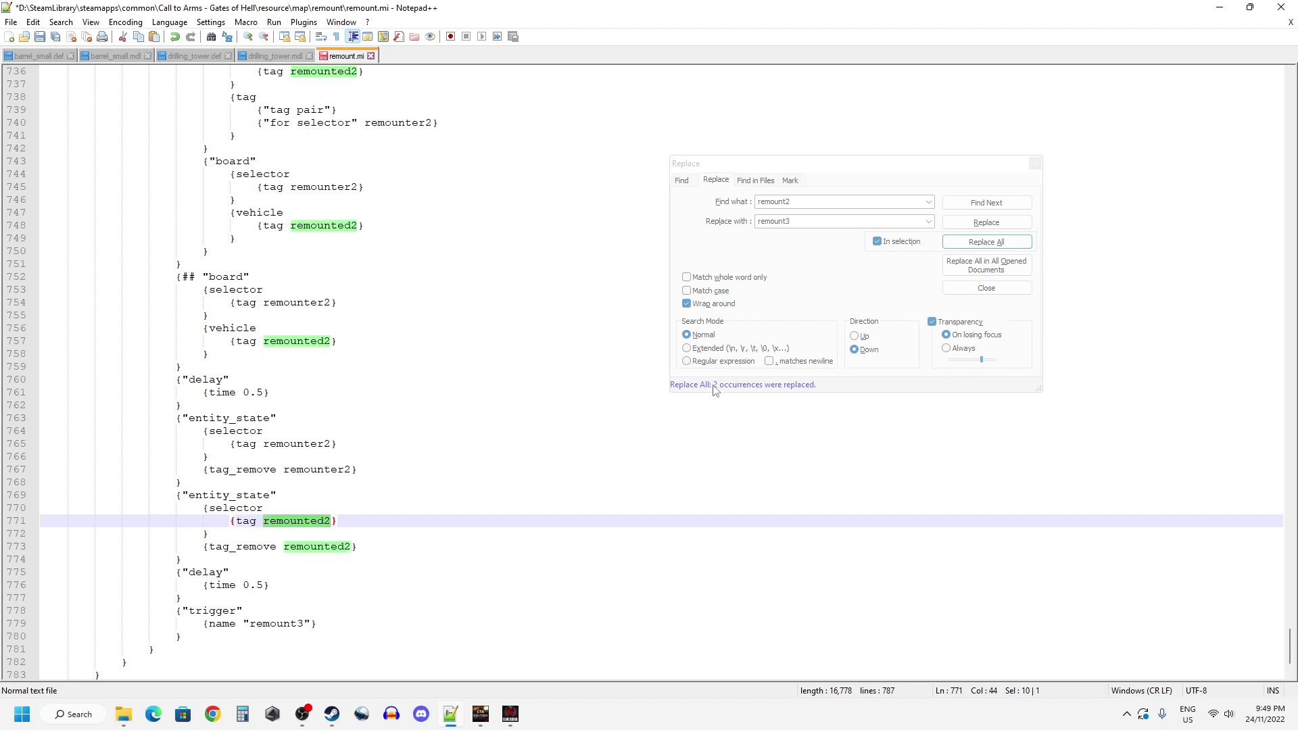
key(ctrl+h)
click(800, 203)
double_click(801, 220)
text(remounted2)
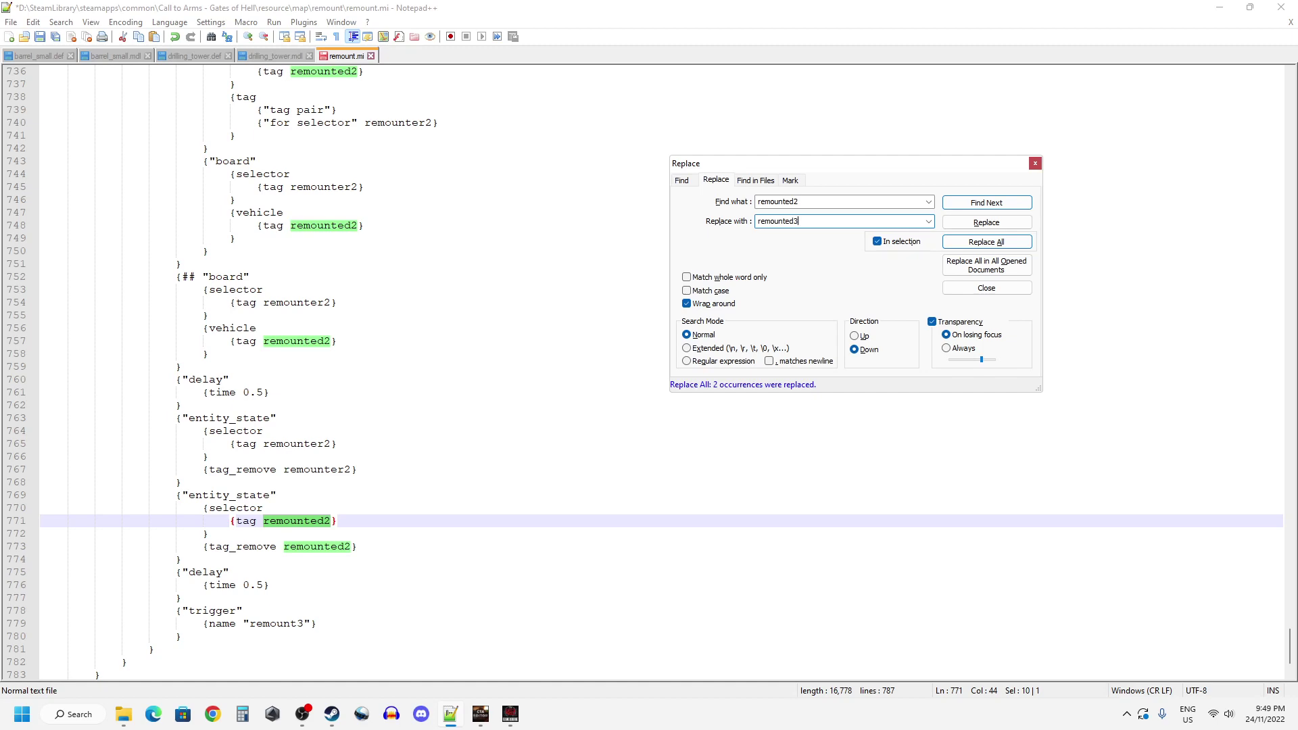
click(128, 663)
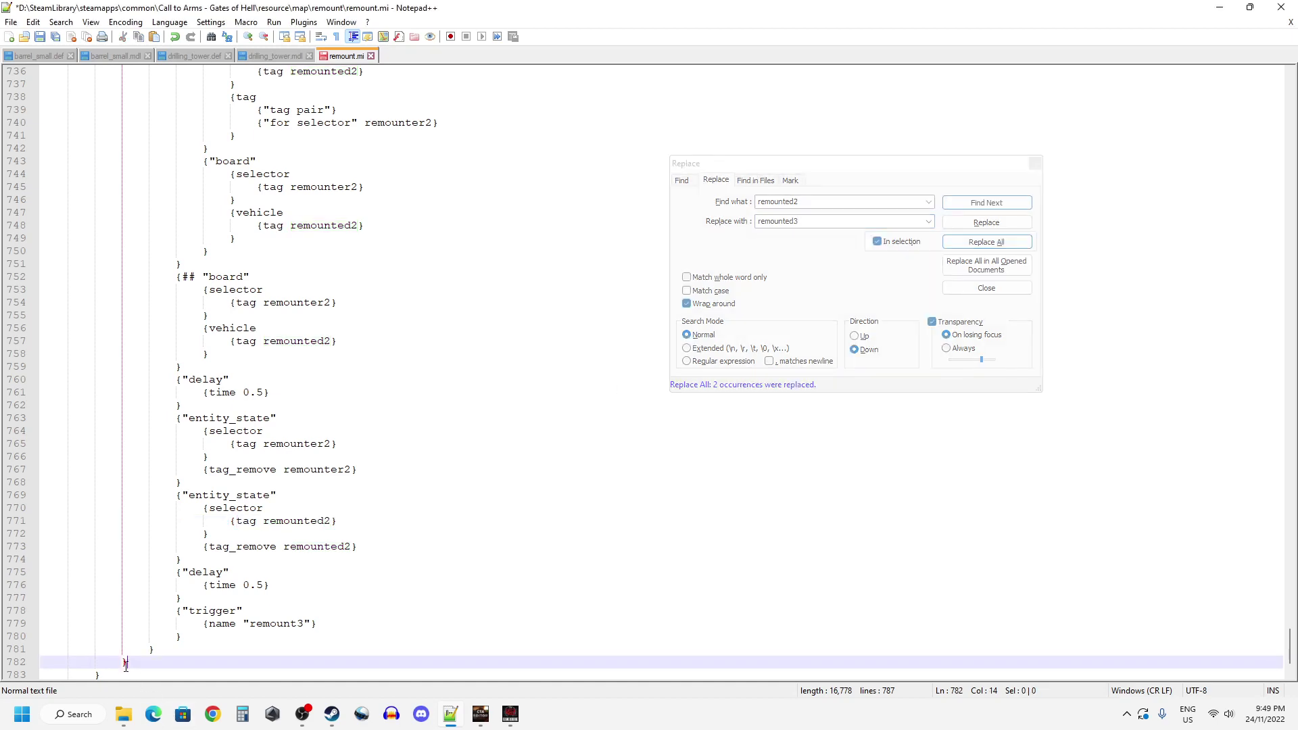
key(ctrl+b)
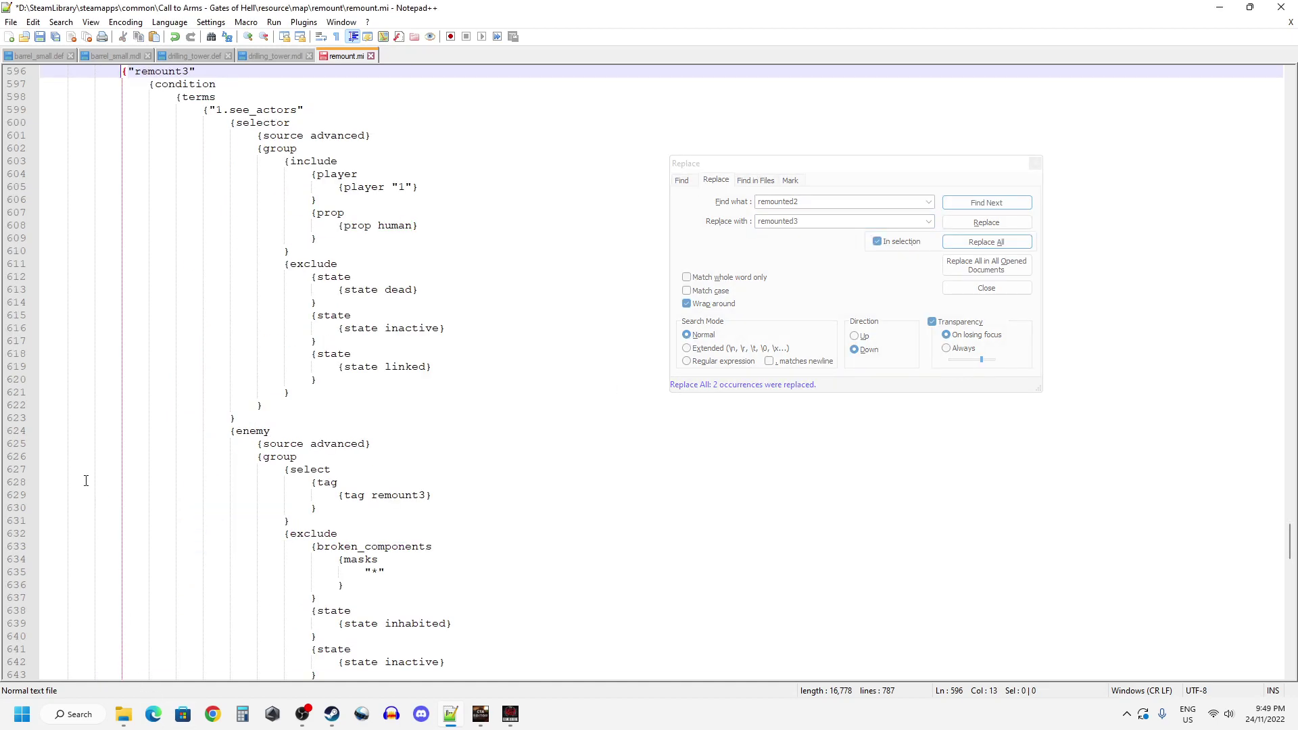
scroll(88, 179, up, 3)
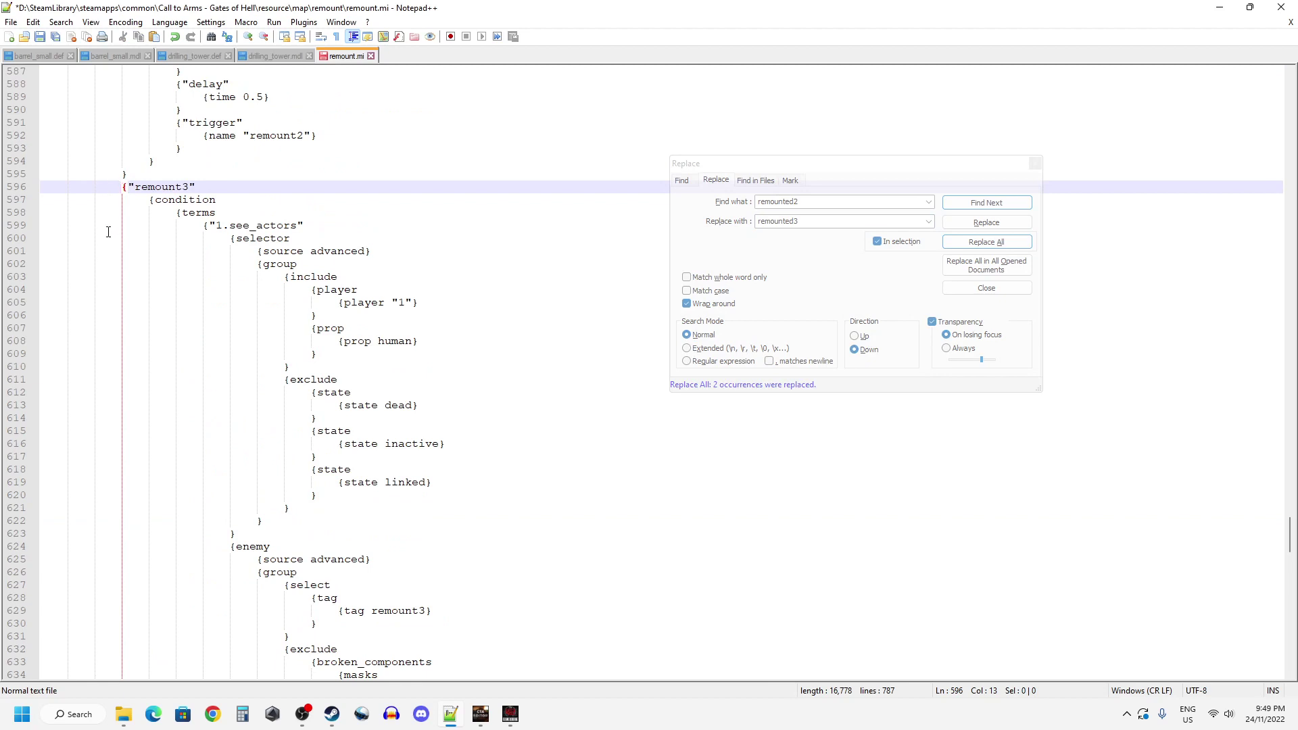
scroll(109, 232, up, 13)
scroll(109, 232, down, 16)
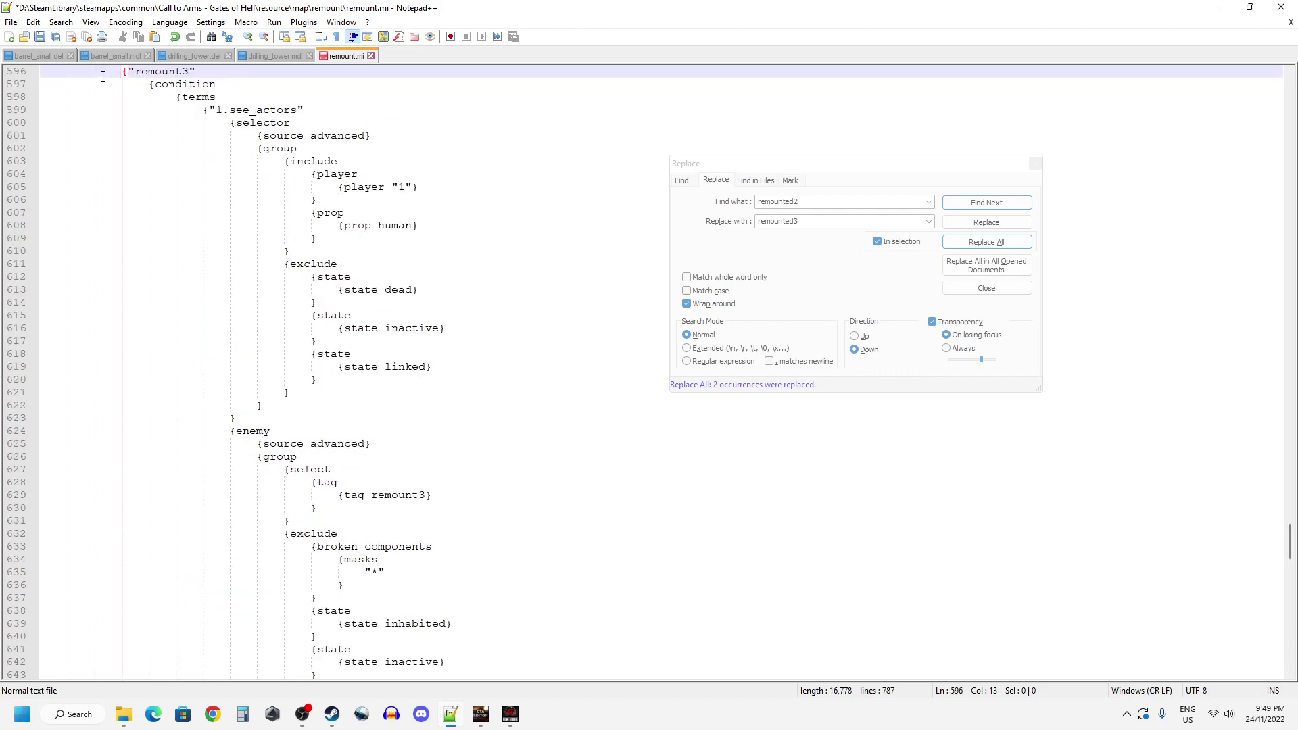
key(ctrl+alt+b)
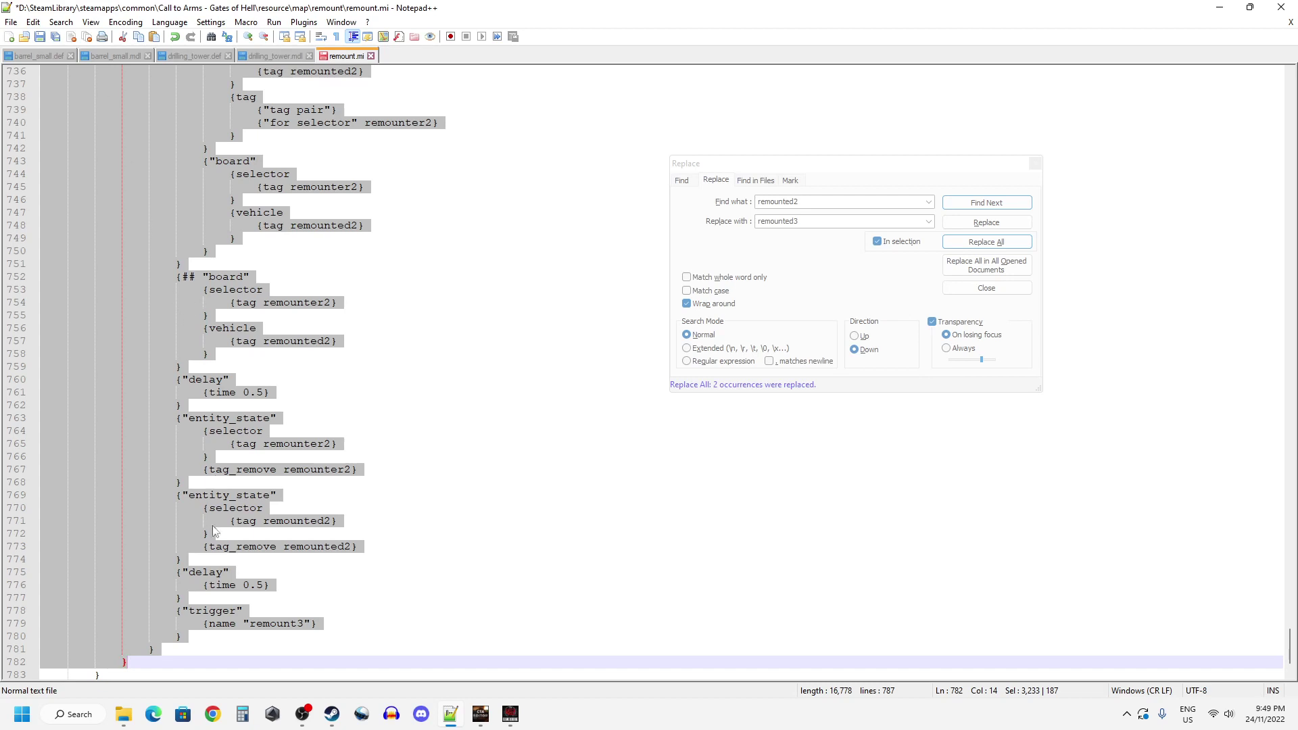
click(974, 243)
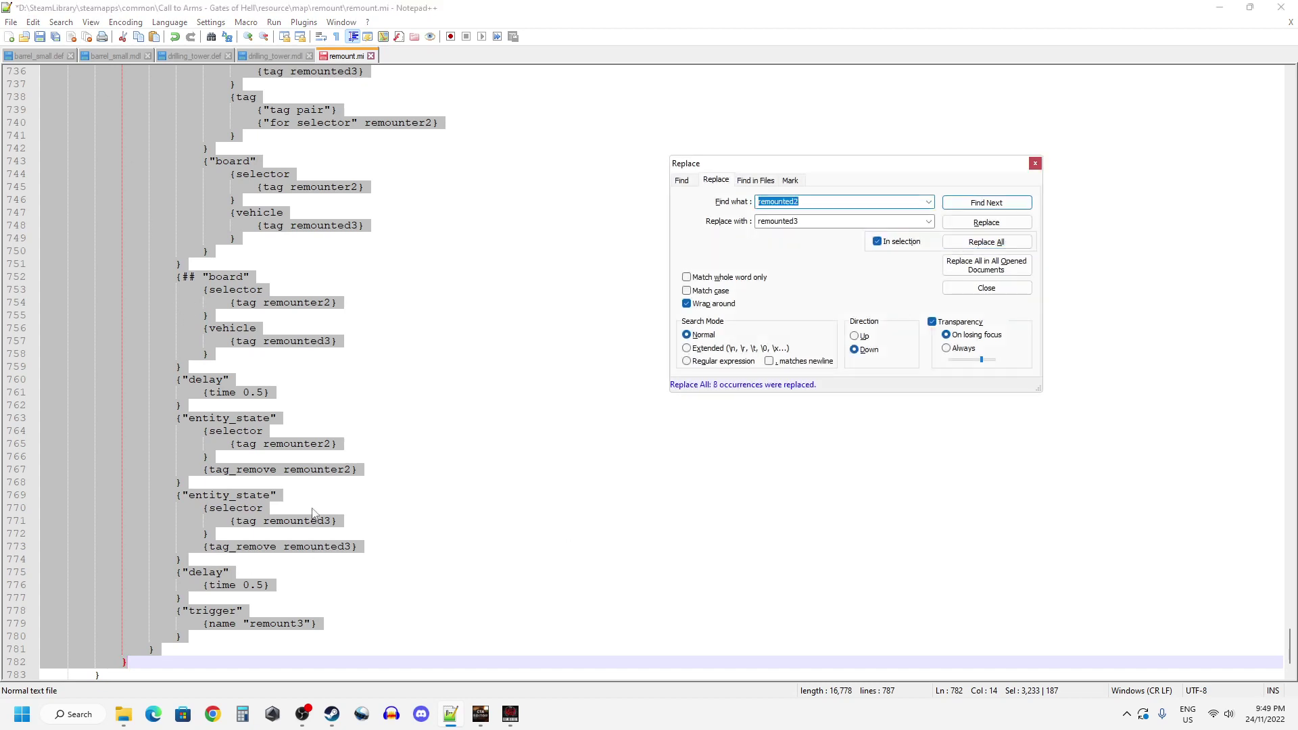
- Replace every remounter2 with remounter3 within the remount3 trigger block and save remount.mi
click(320, 473)
double_click(317, 546)
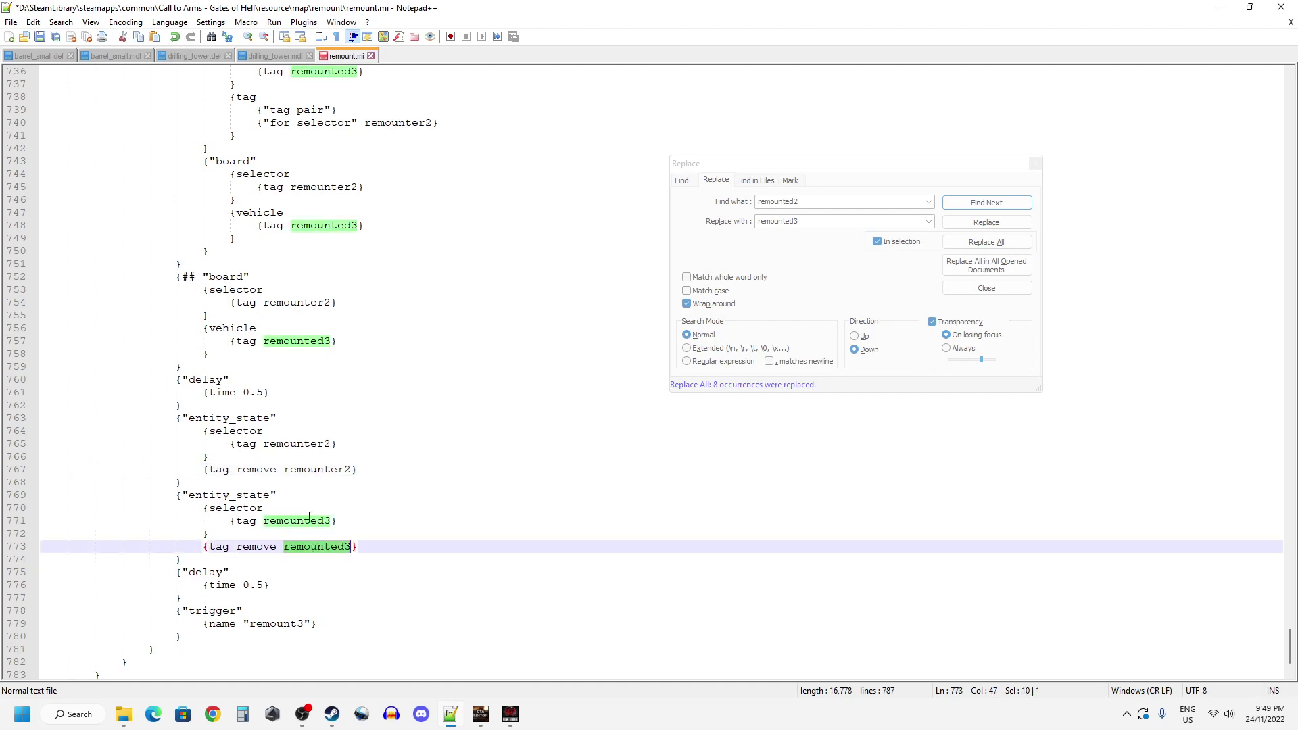
double_click(313, 470)
key(ctrl+c)
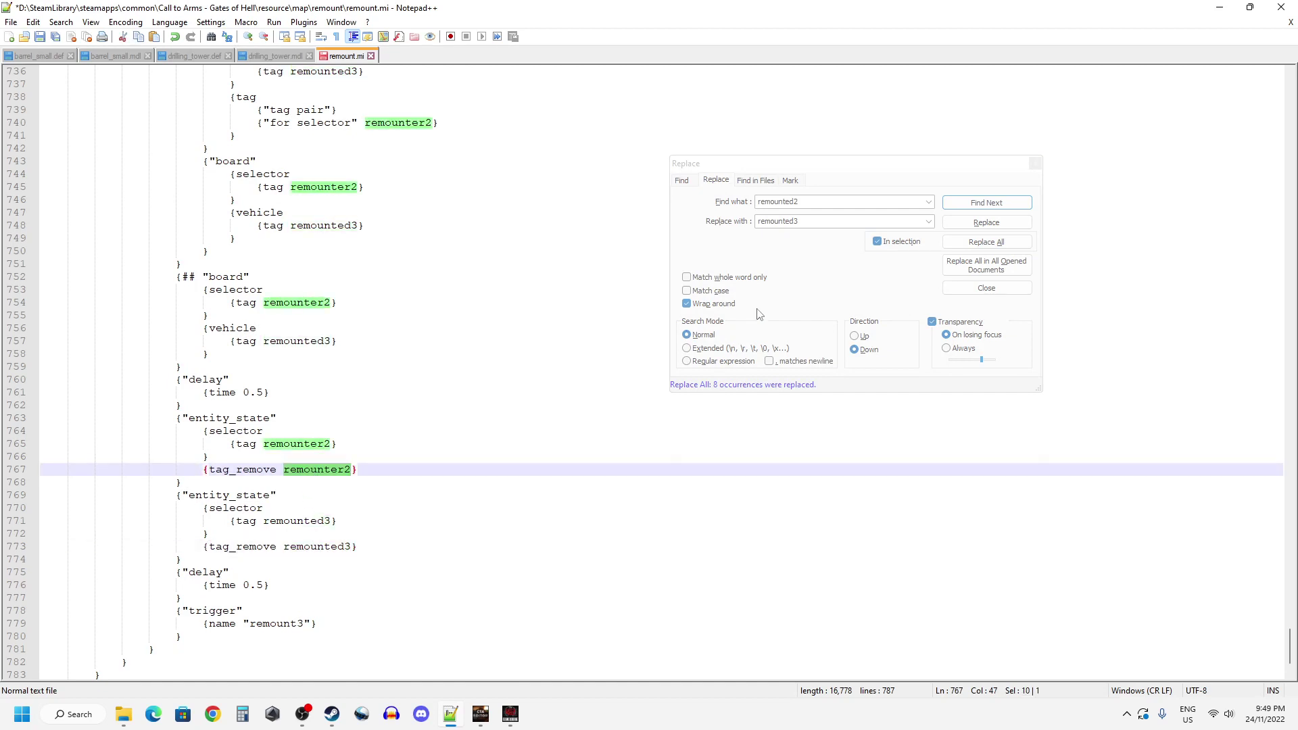
drag(805, 204, 694, 227)
key(ctrl+v)
key(ctrl+v)
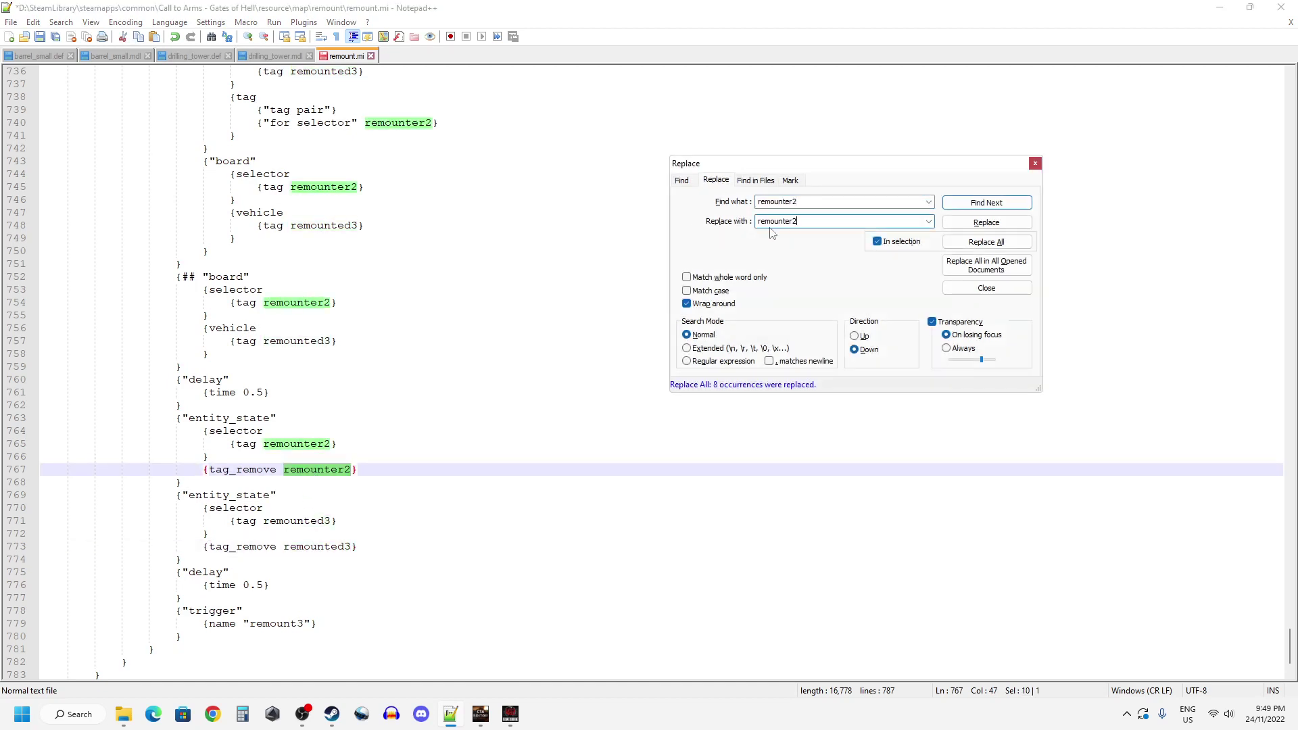
click(130, 662)
key(ctrl+b)
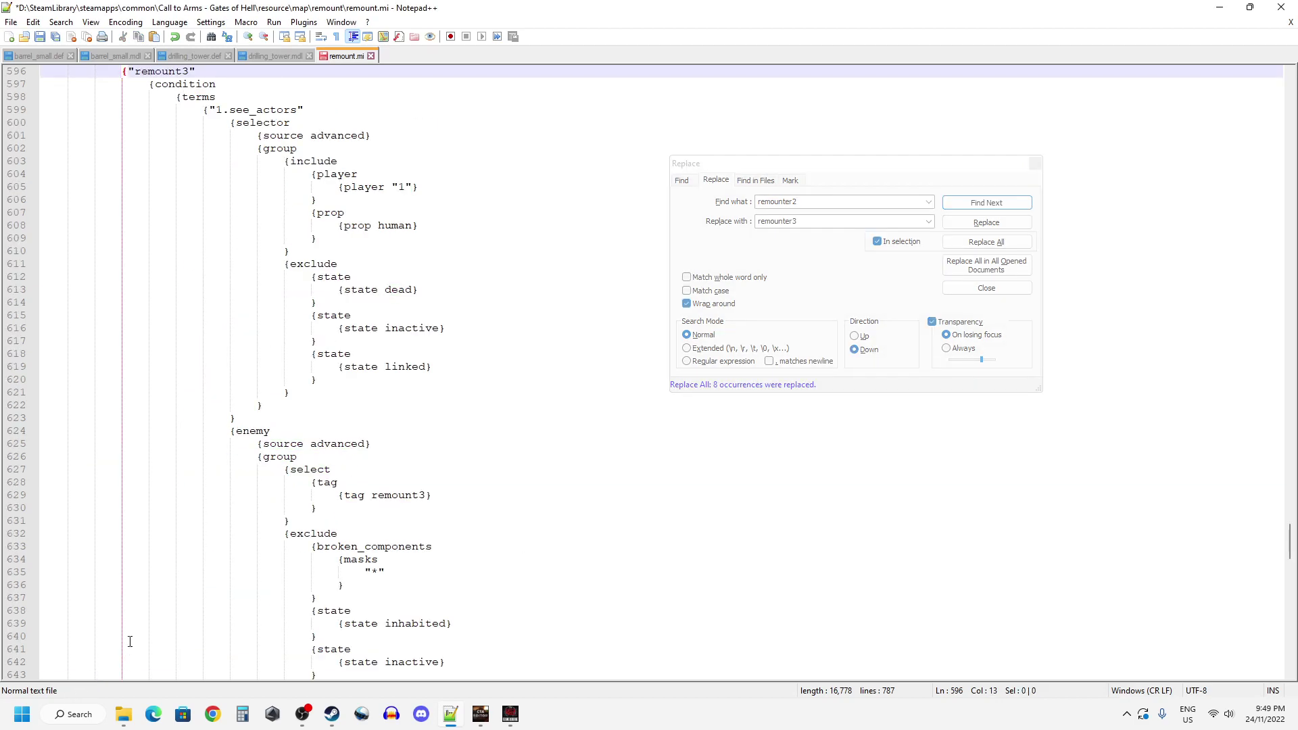
key(ctrl+alt+b)
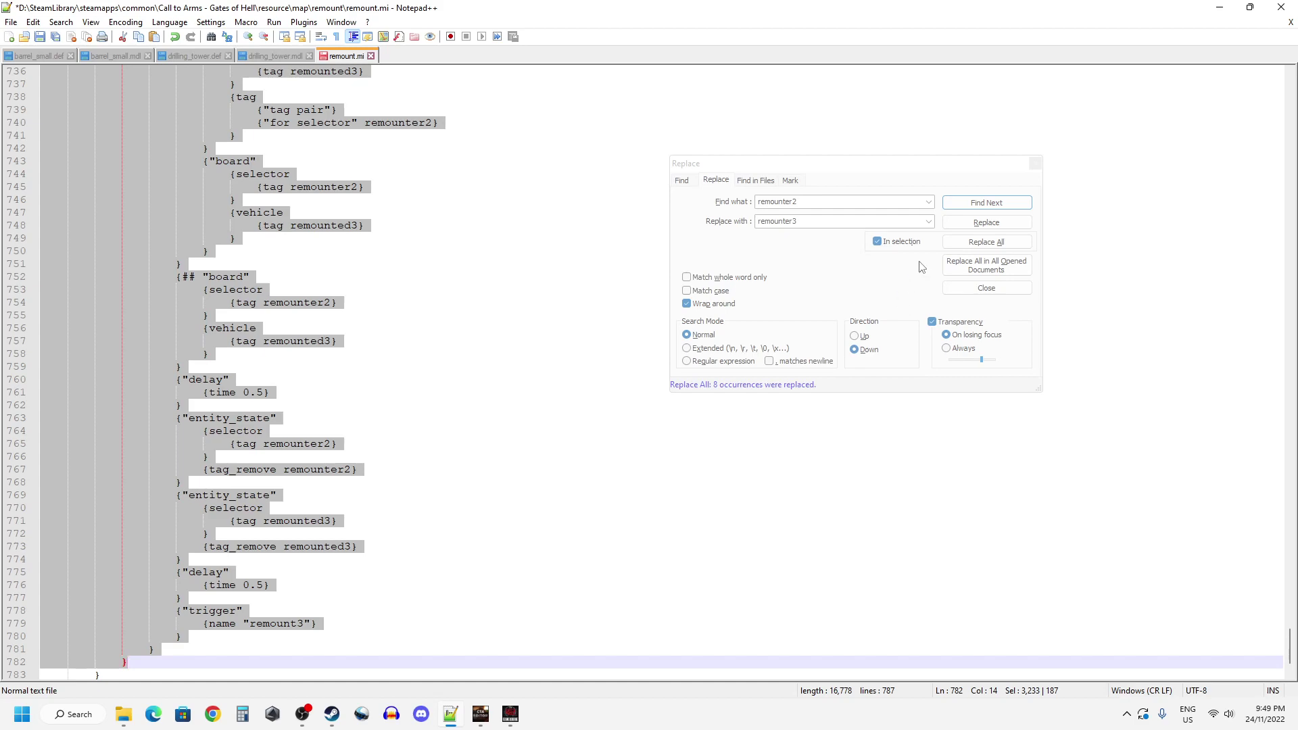
click(987, 241)
click(40, 37)
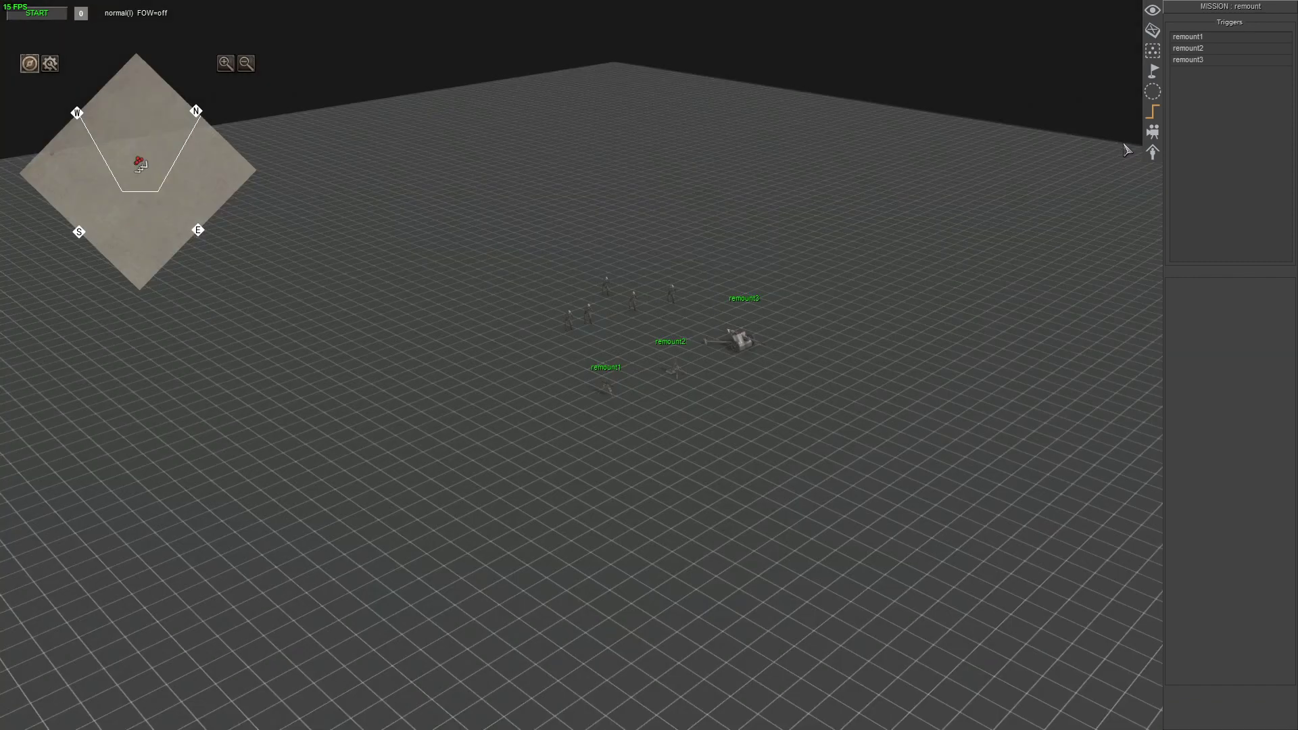
- Check the remount3 trigger's commands and the second if block's selector, enemy and tag properties in the mission editor
click(1190, 59)
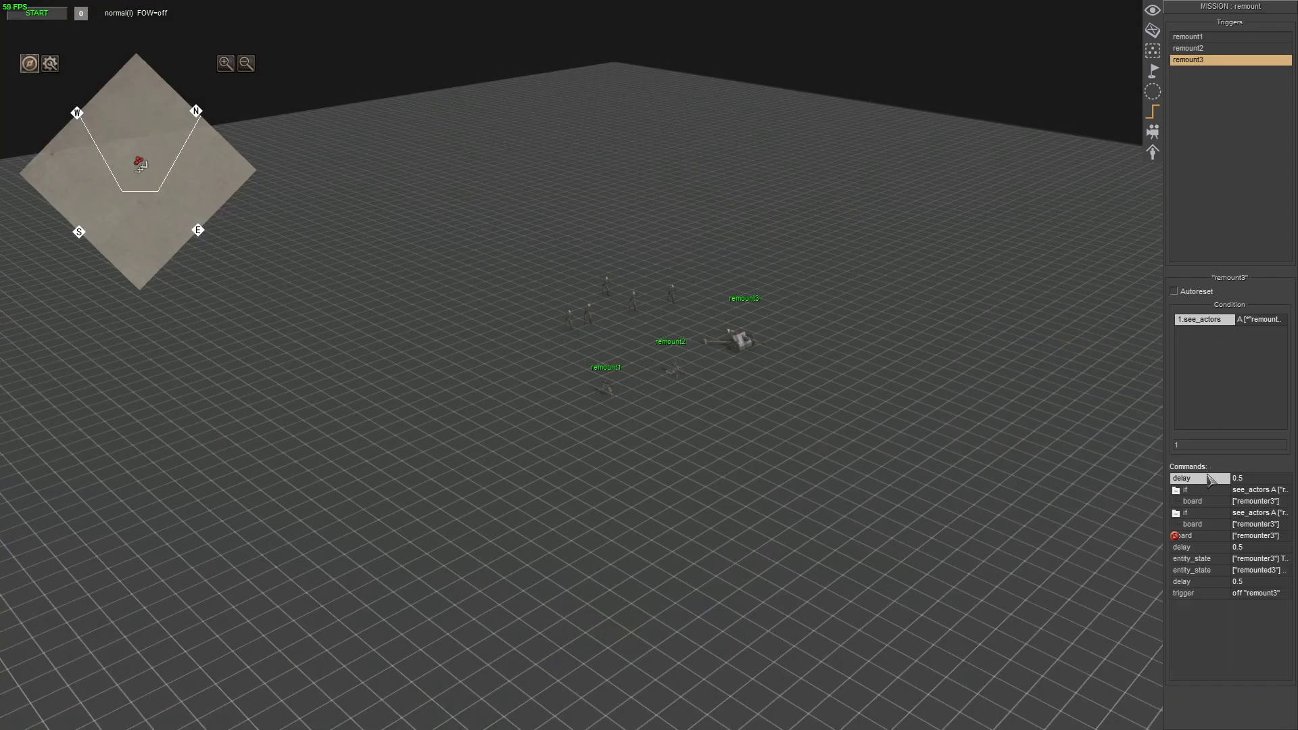
click(1200, 514)
double_click(1201, 515)
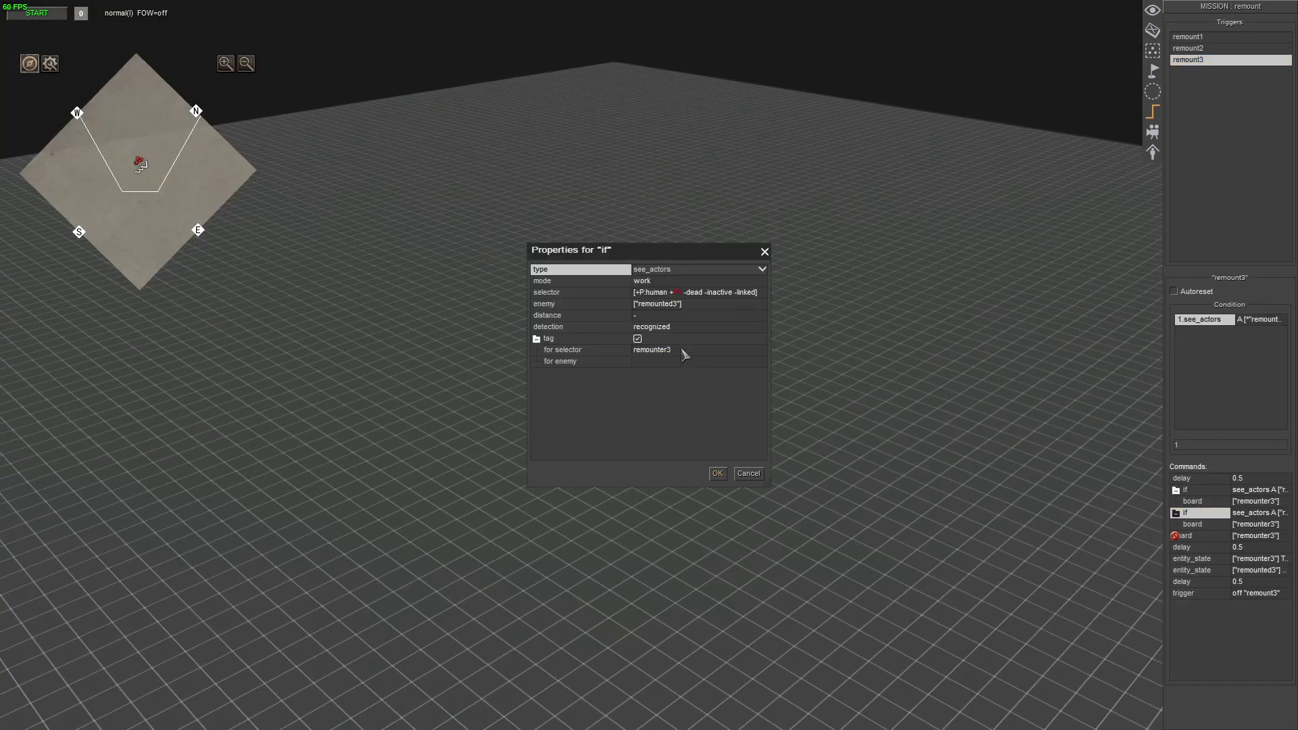
click(721, 477)
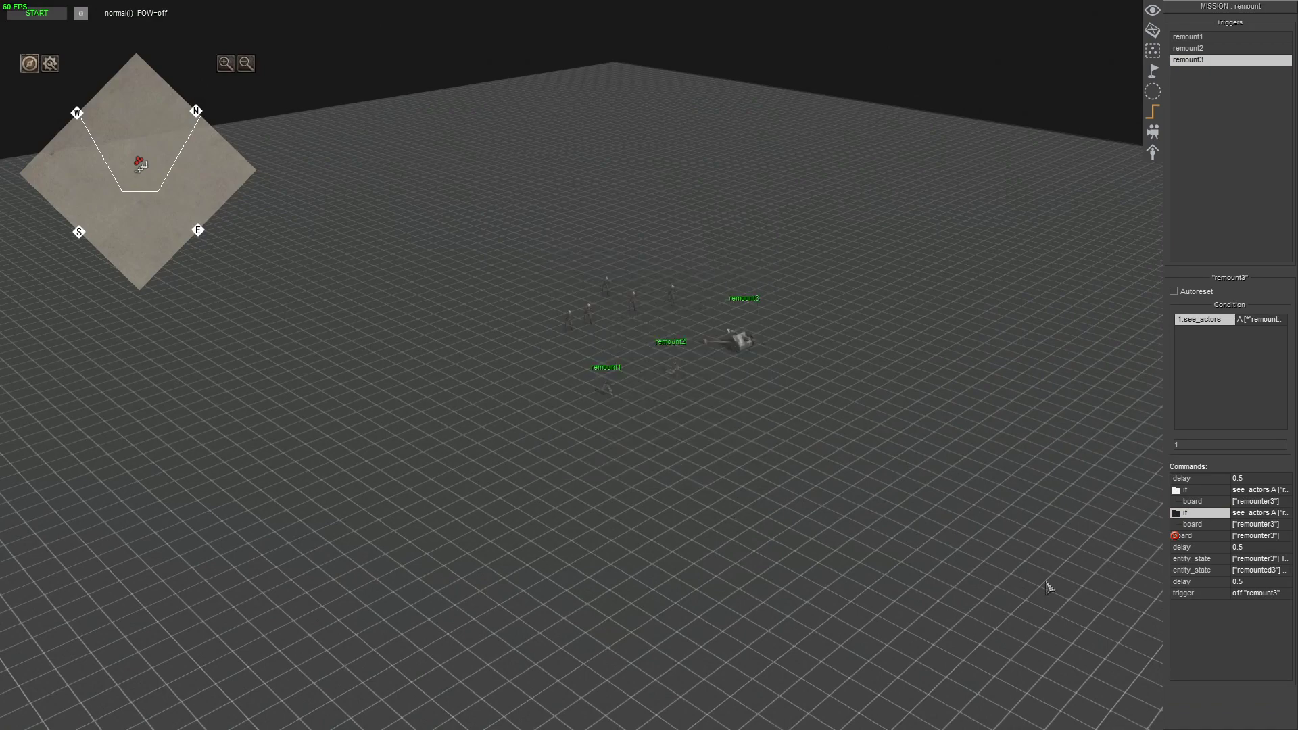
- Copy one soldier and paste two more copies beside the existing group
scroll(852, 557, up, 5)
scroll(853, 561, down, 5)
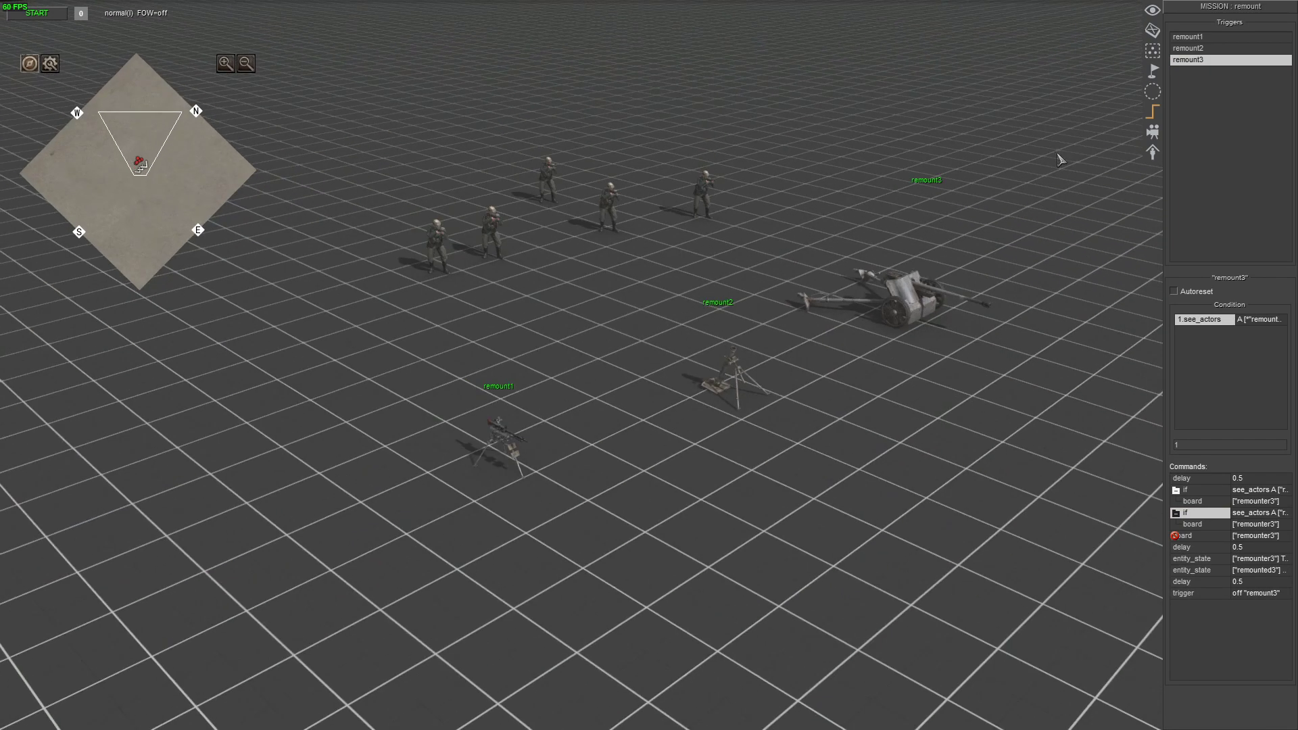
click(1153, 30)
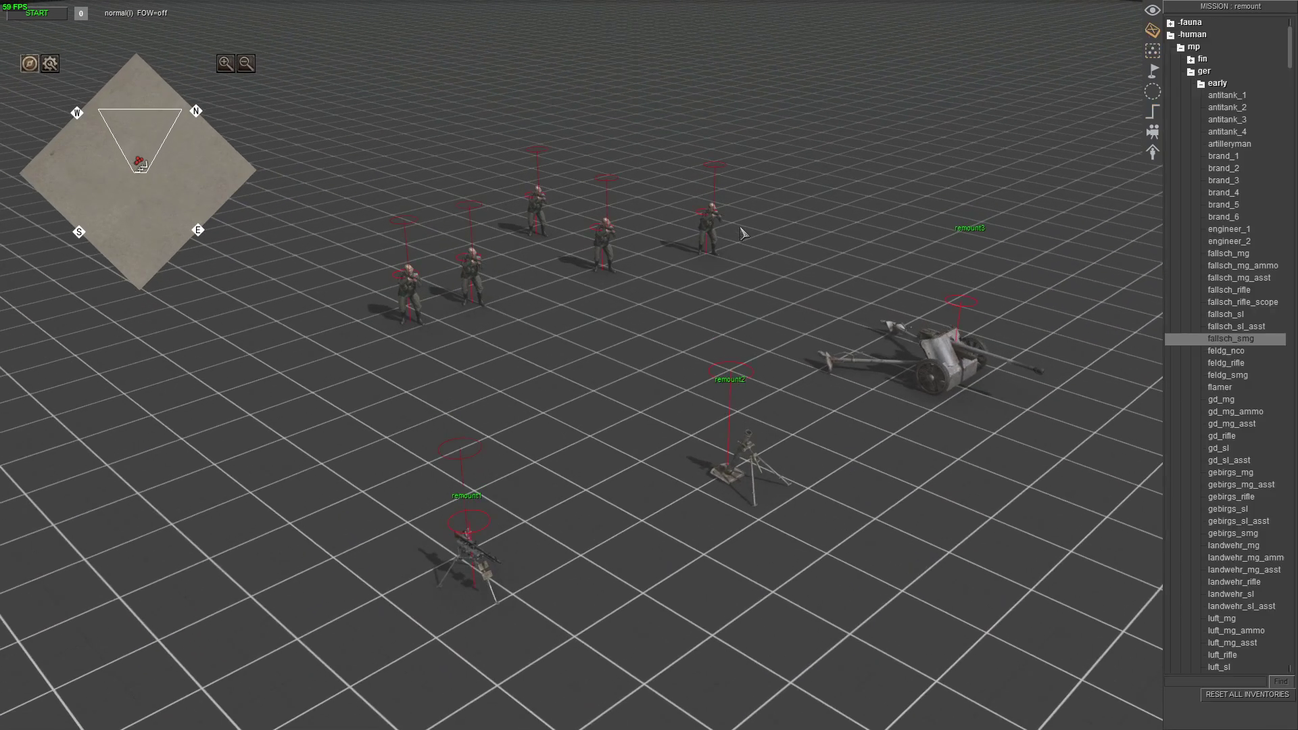
key(ctrl+c)
key(ctrl+v)
key(ctrl+v)
- Start the mission to test soldiers remounting the machine gun, mortar and Pak 38 cannon
key(F1)
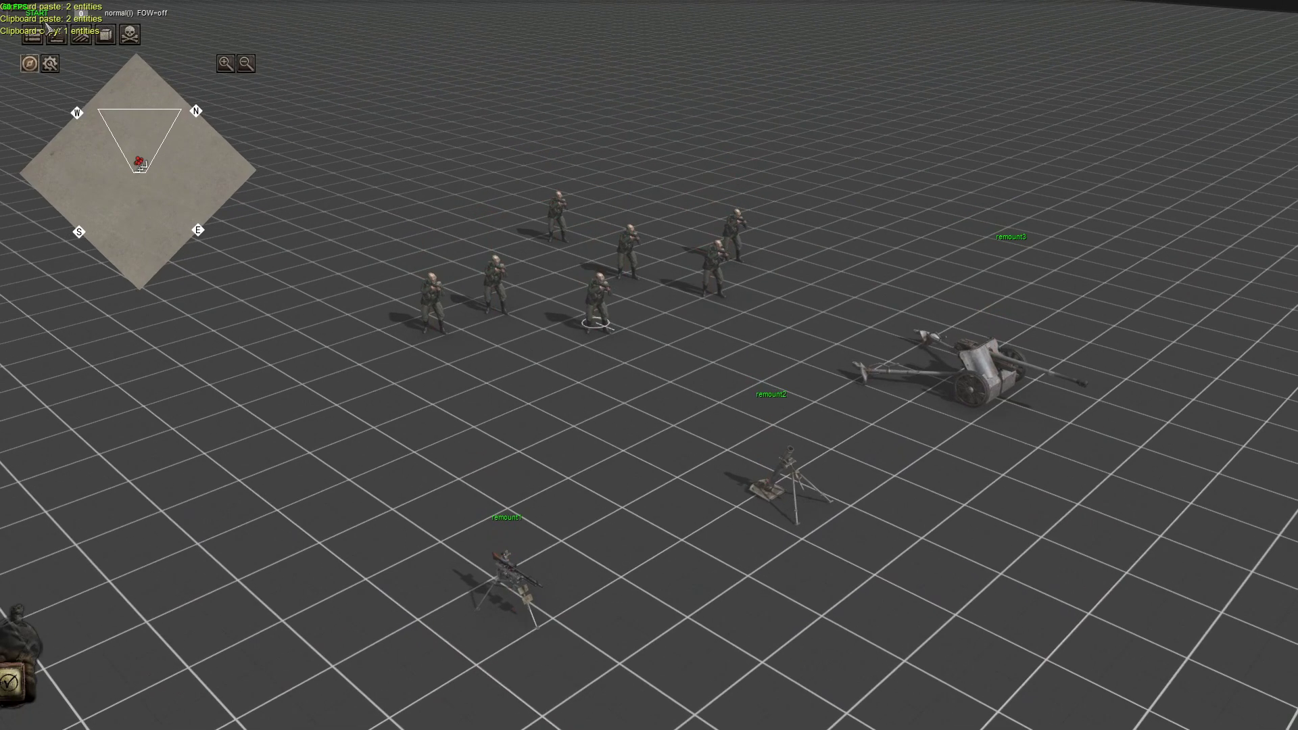
click(39, 14)
scroll(385, 438, down, 3)
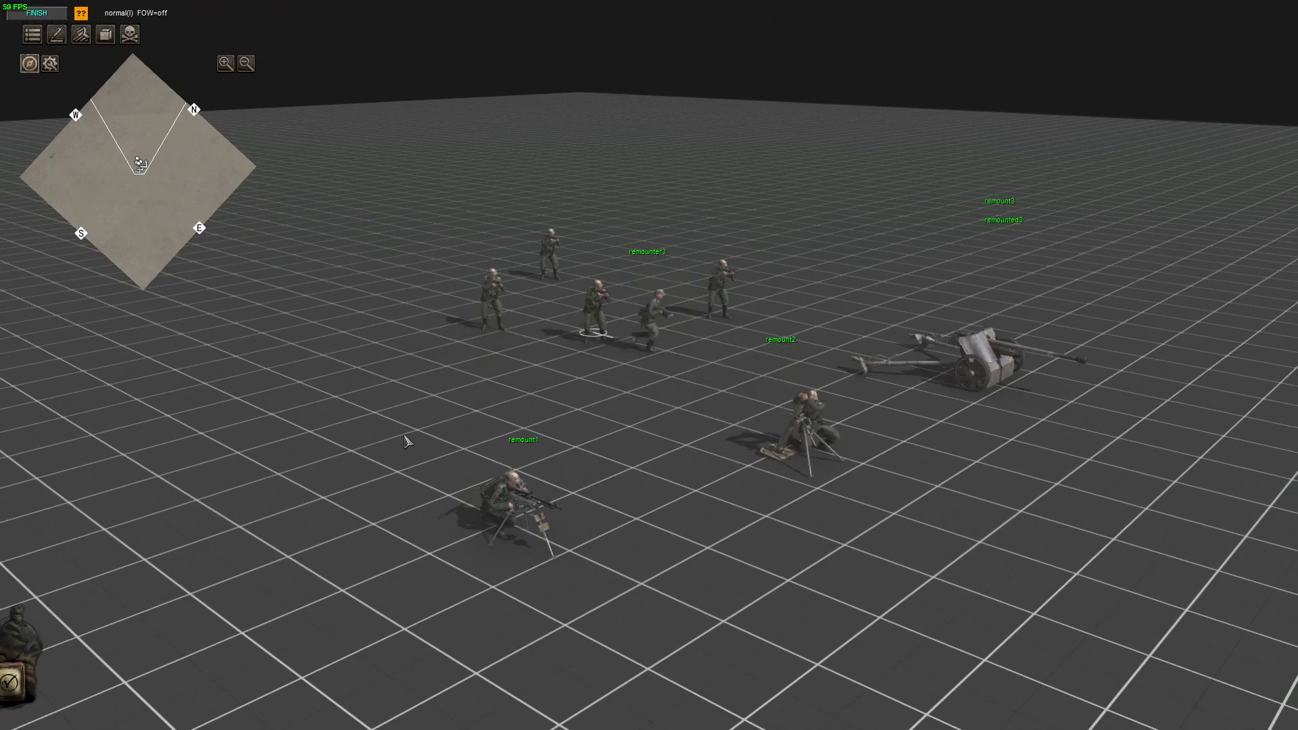
- Inspect the machine gun, mortar and Pak 38 crews from several angles in the running mission, and end the test
middle_drag(405, 440, 515, 430)
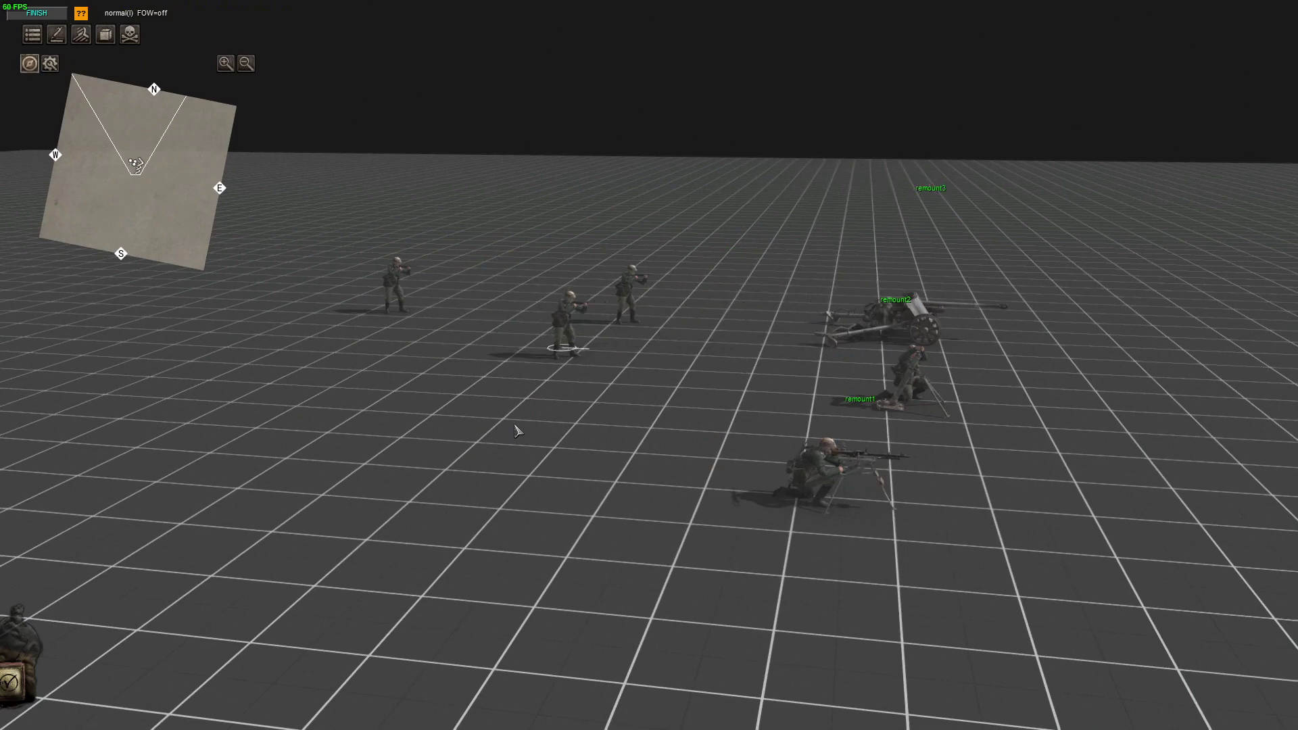
middle_drag(587, 470, 374, 475)
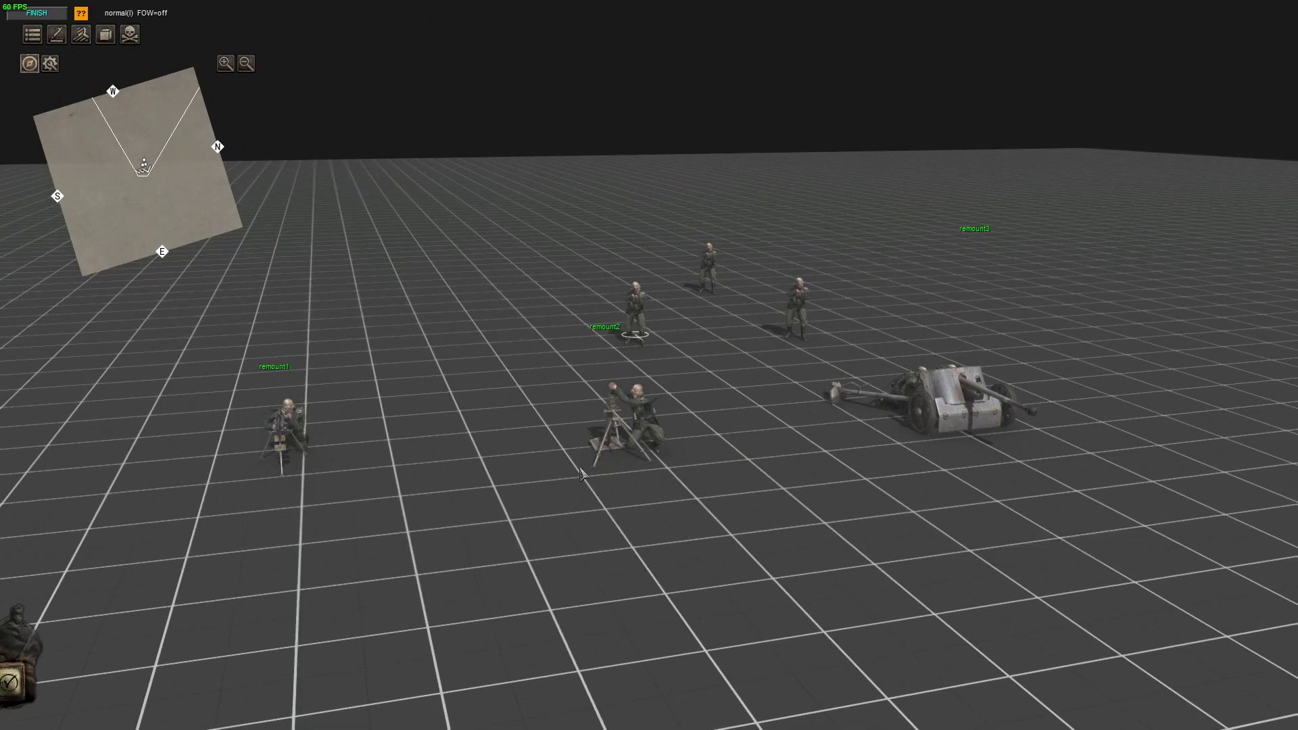
middle_drag(625, 476, 107, 128)
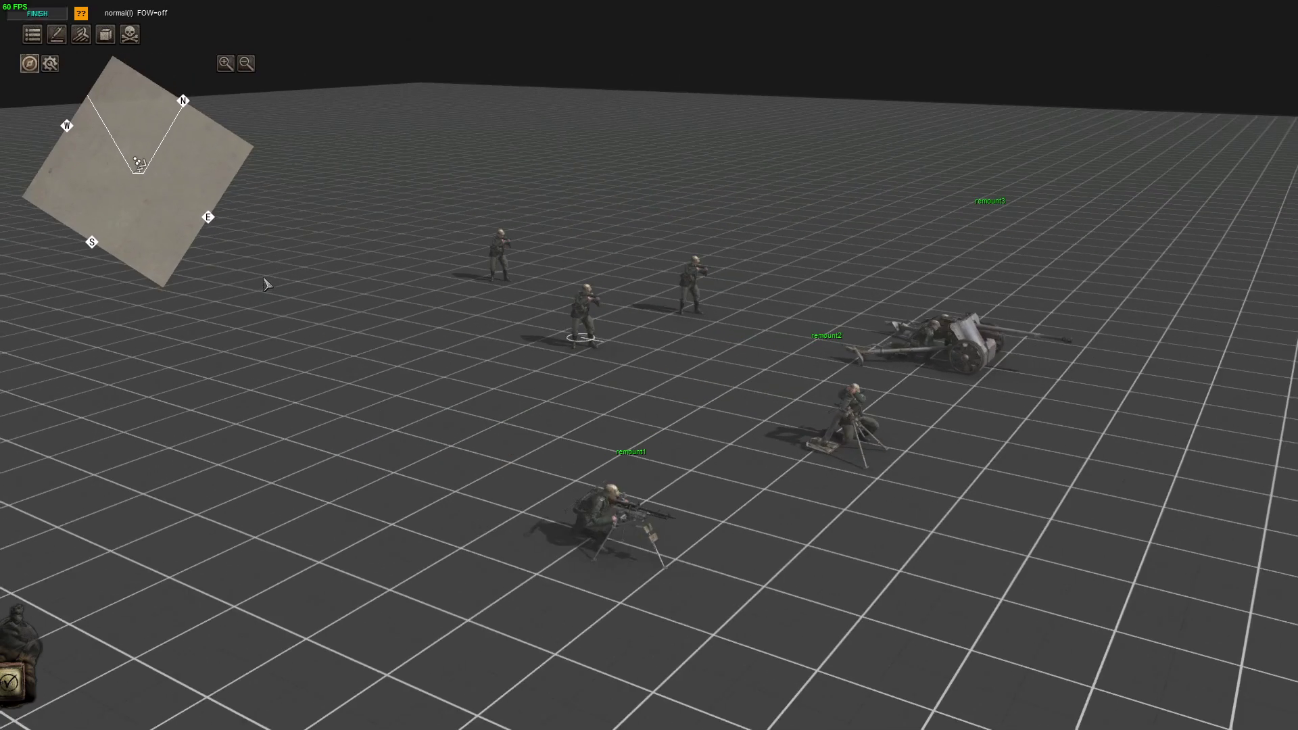
key(ctrl+e)
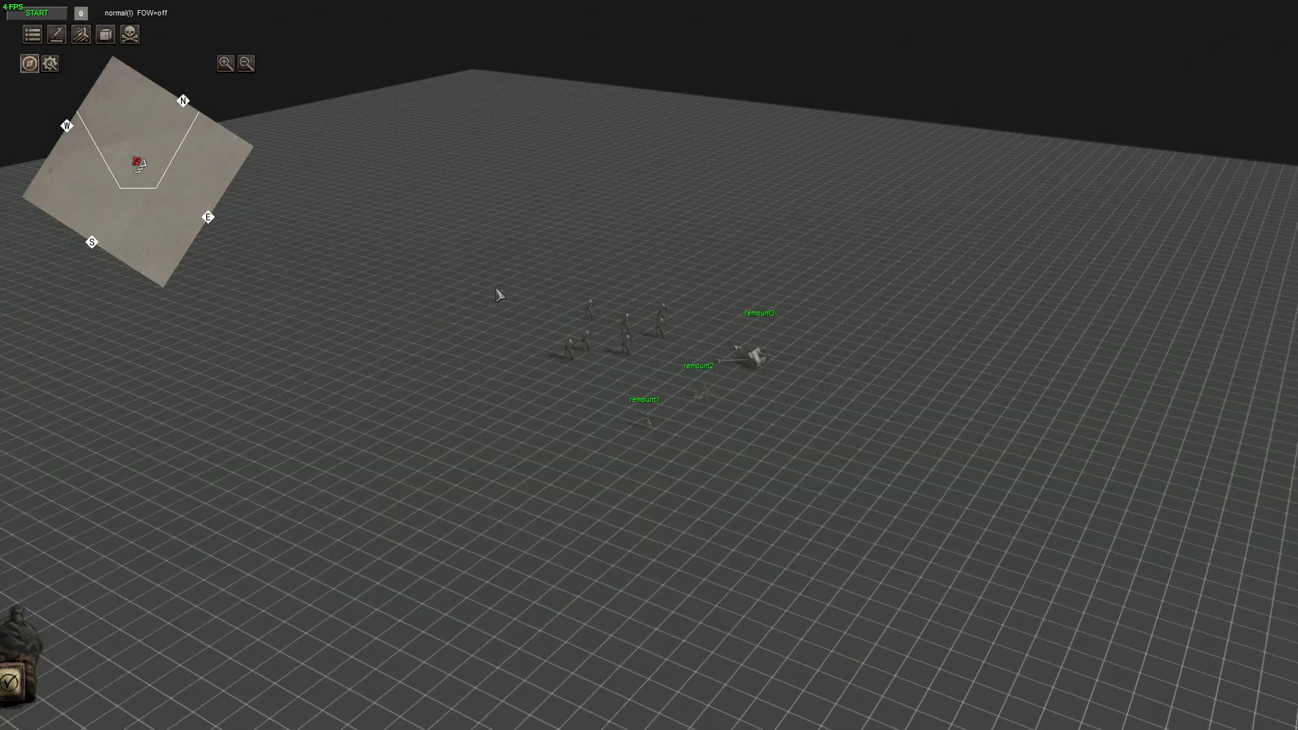
- Add a trigger condition to the remount1 trigger with mode work and remount2 as the checked trigger
click(1153, 111)
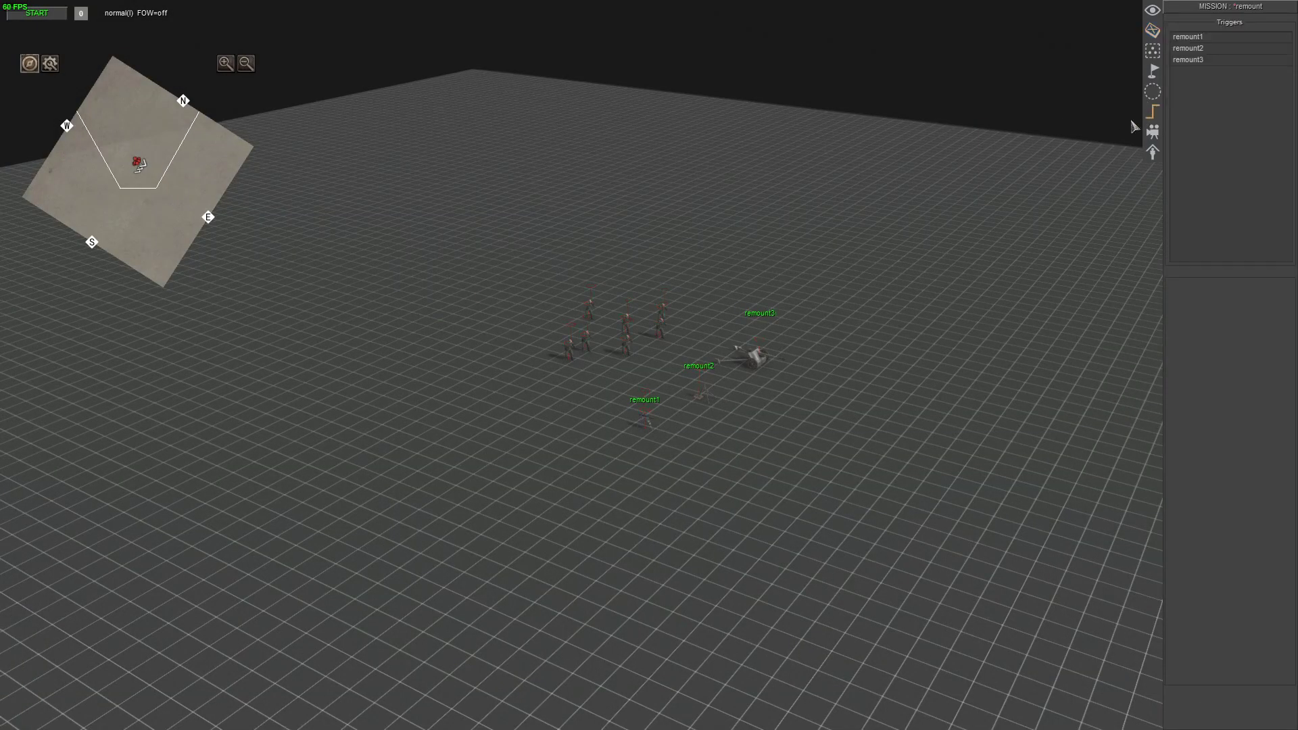
click(1194, 39)
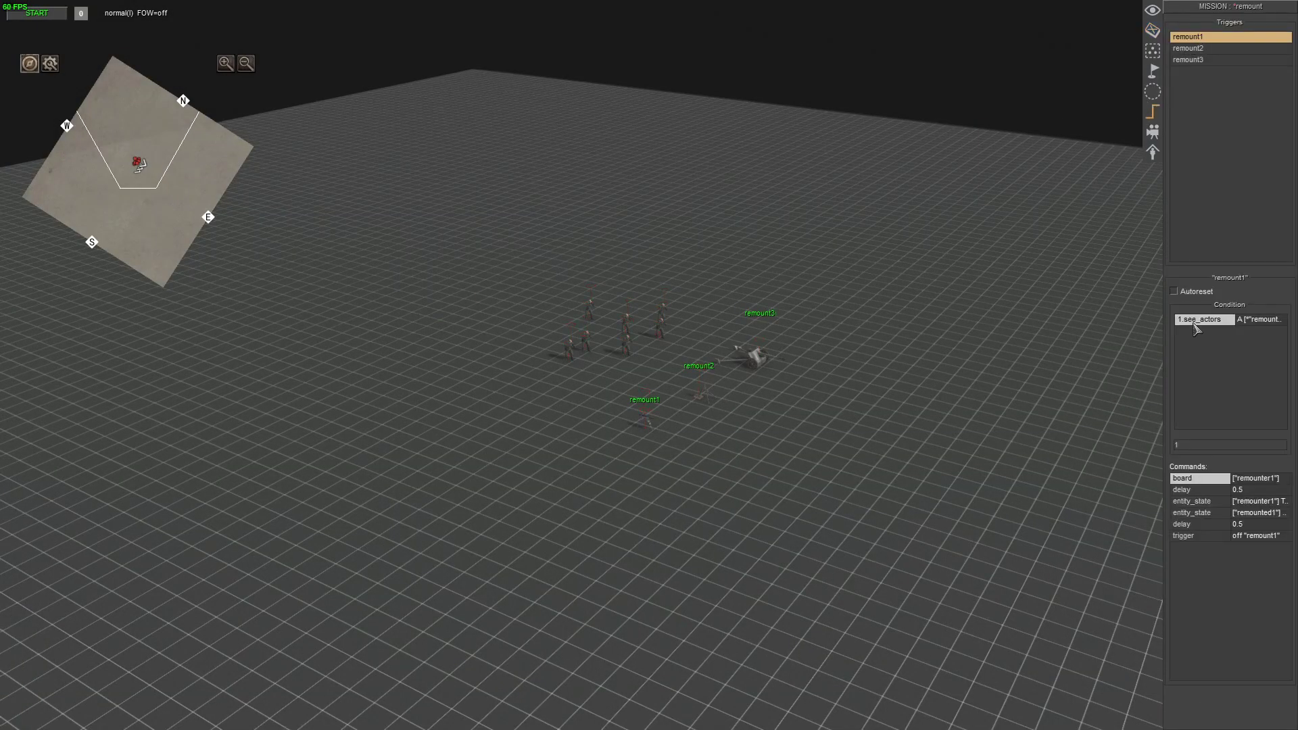
right_click(1202, 350)
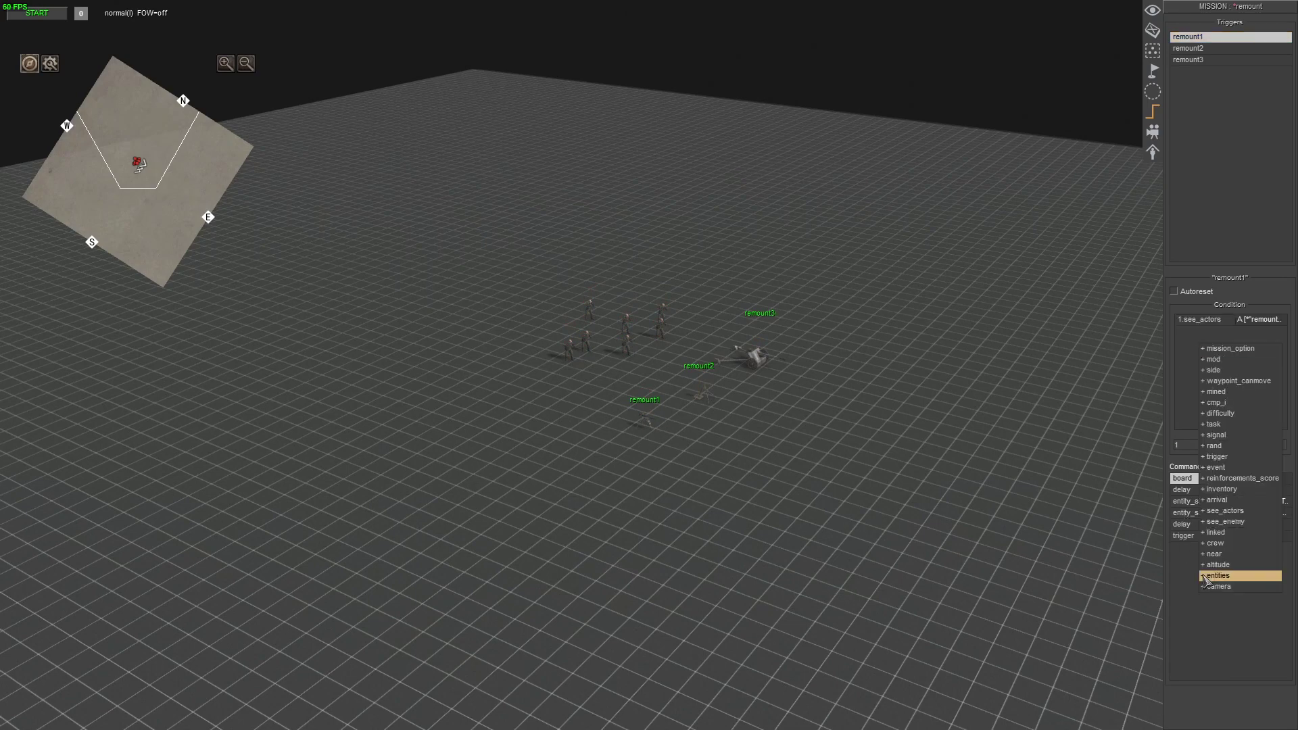
click(1210, 458)
double_click(1195, 331)
click(669, 281)
click(758, 284)
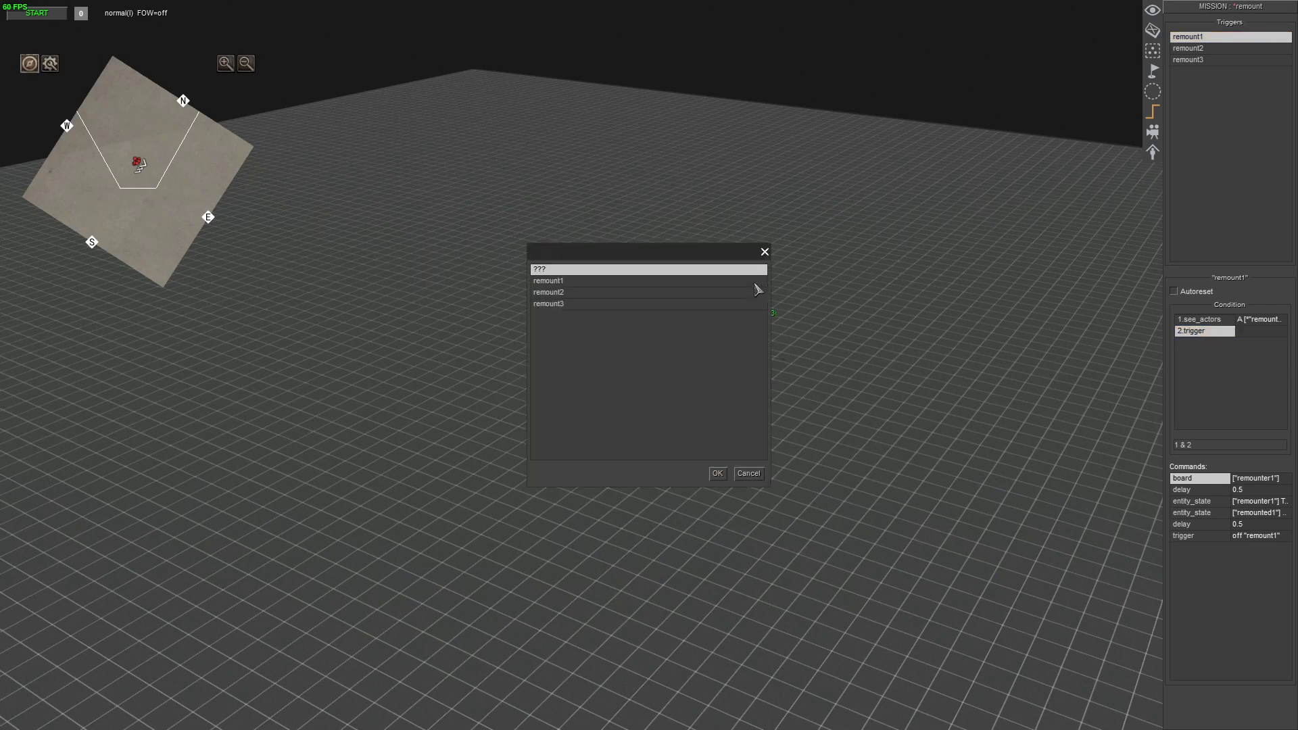
click(568, 295)
key(Return)
key(Return)
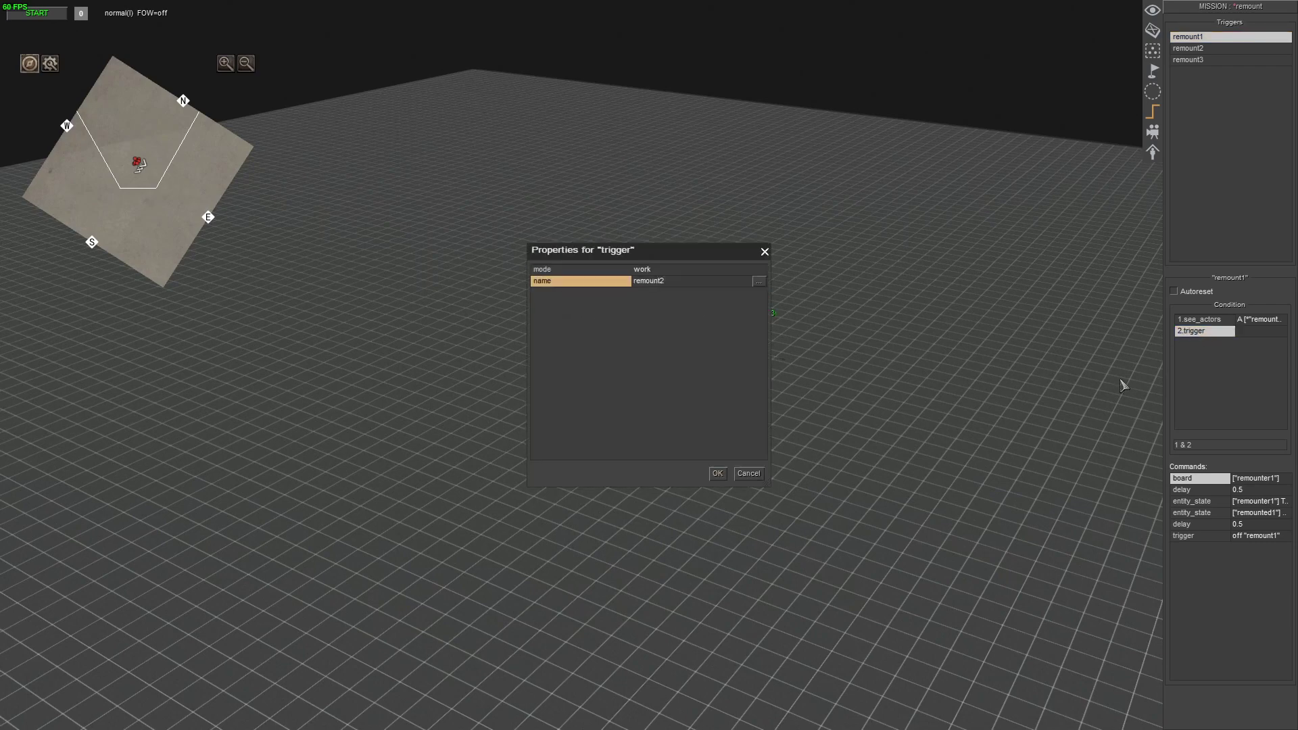
- Add a second trigger condition to remount1 that checks the remount3 trigger
right_click(1198, 351)
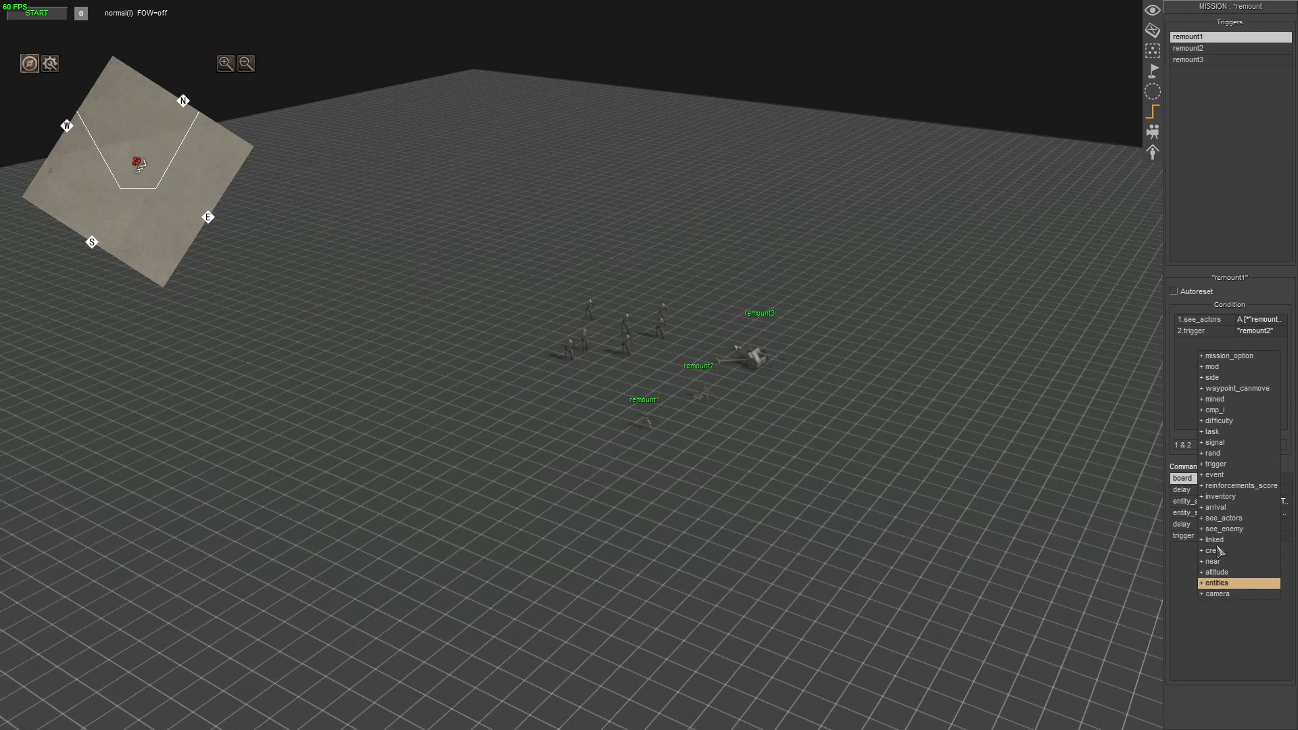
click(1216, 466)
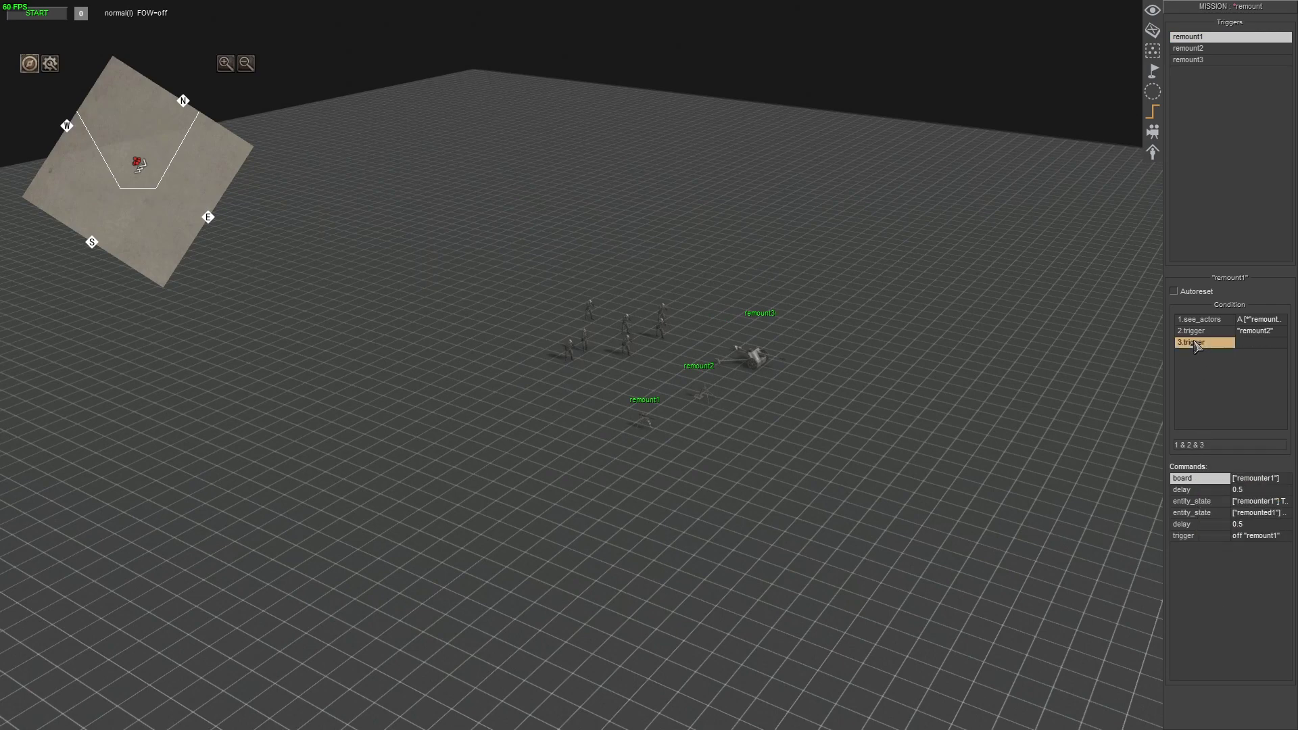
click(662, 283)
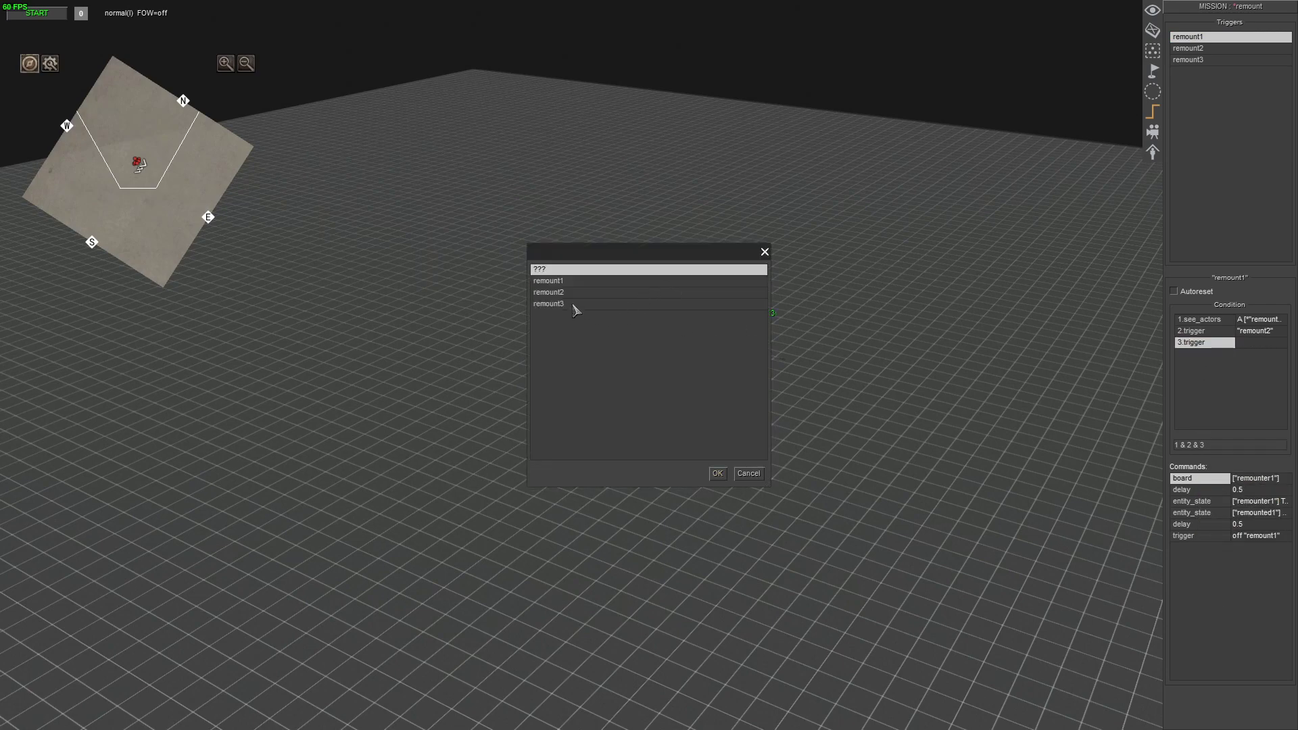
click(572, 304)
key(Return)
key(Return)
- Set remount1's condition expression to 1 & !2 & !3 and copy the expression
click(1216, 446)
right_click(1214, 445)
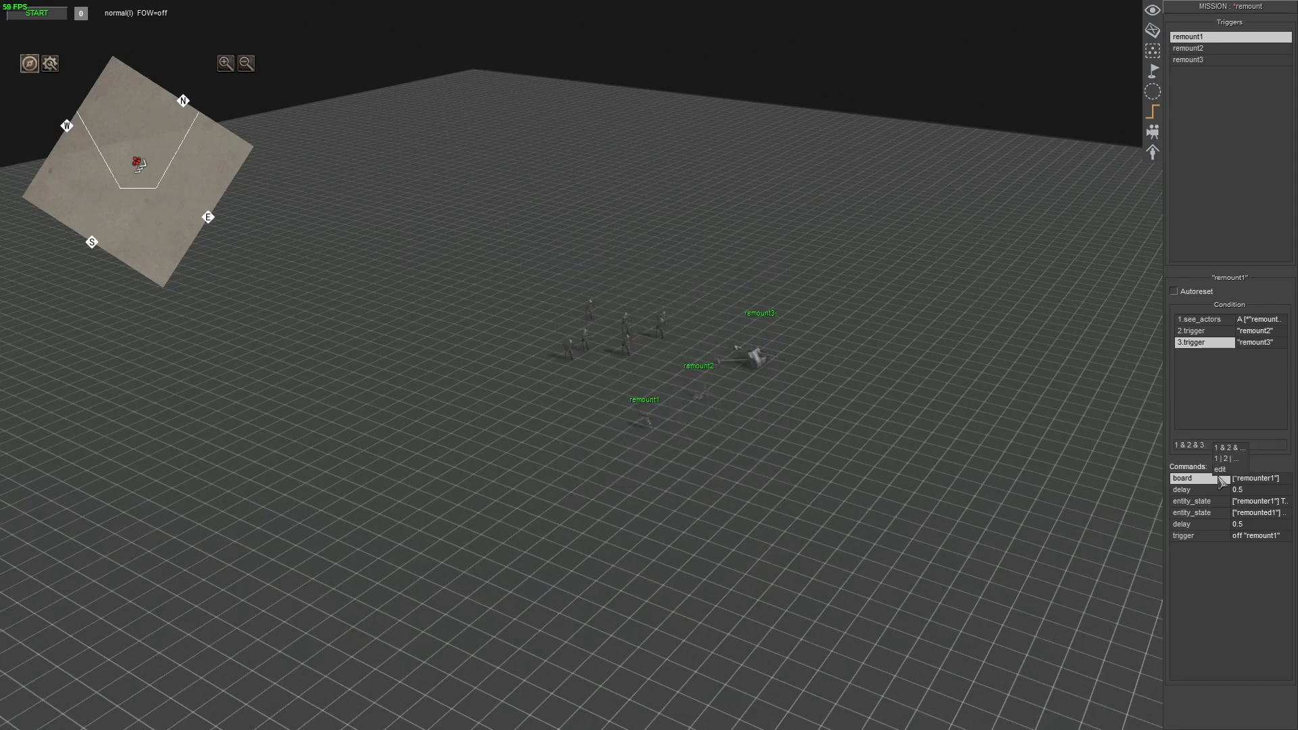
click(1220, 469)
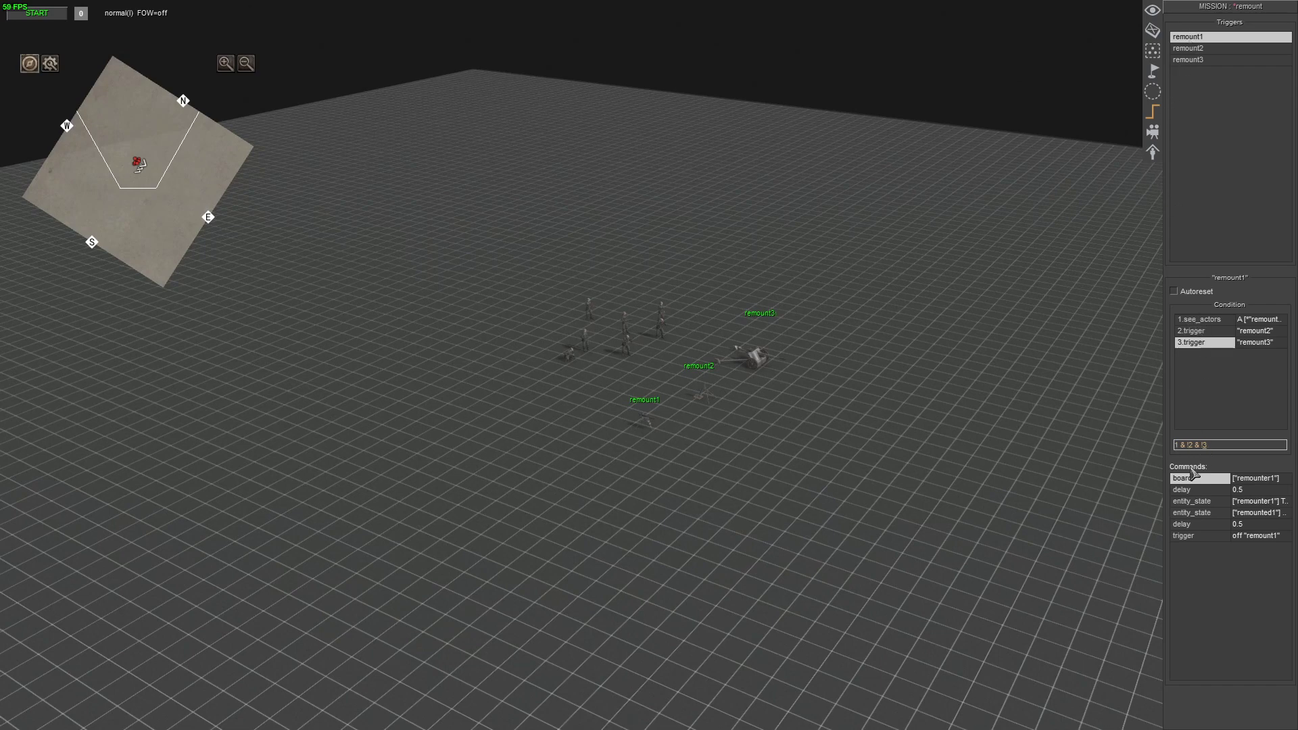
click(1198, 390)
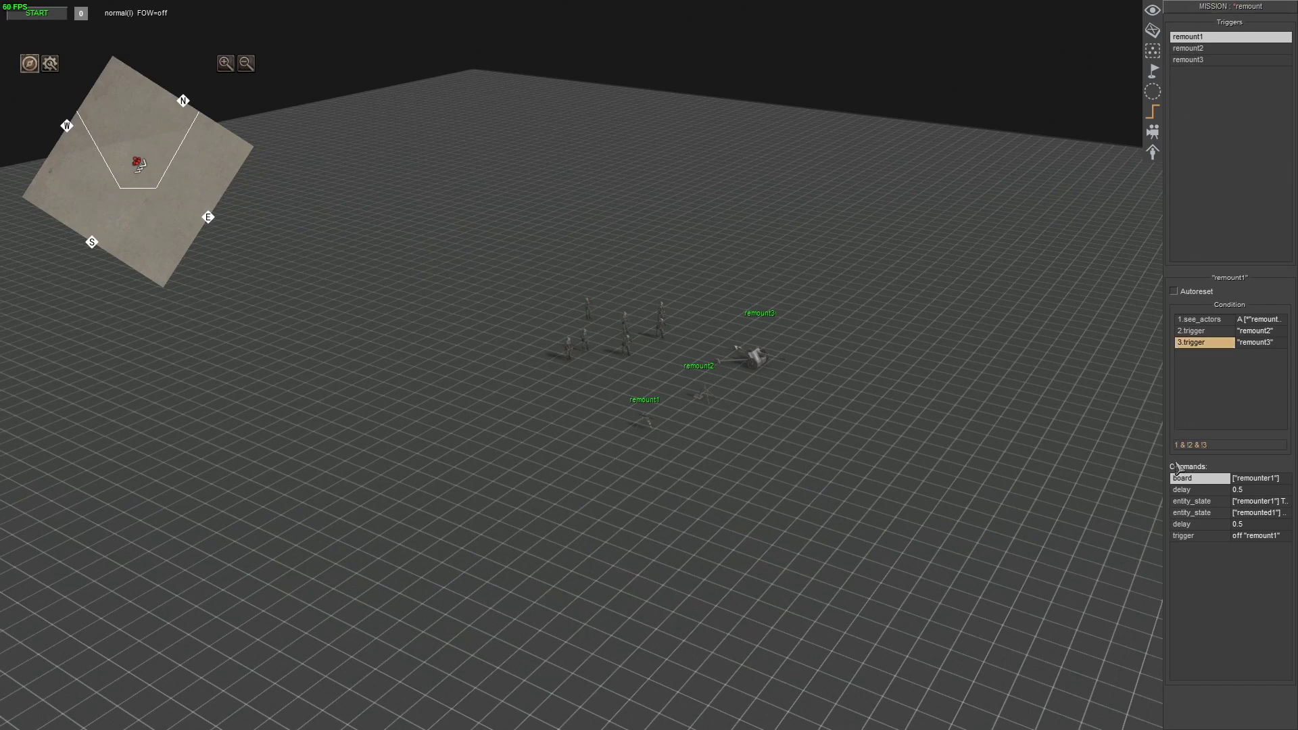
click(1228, 447)
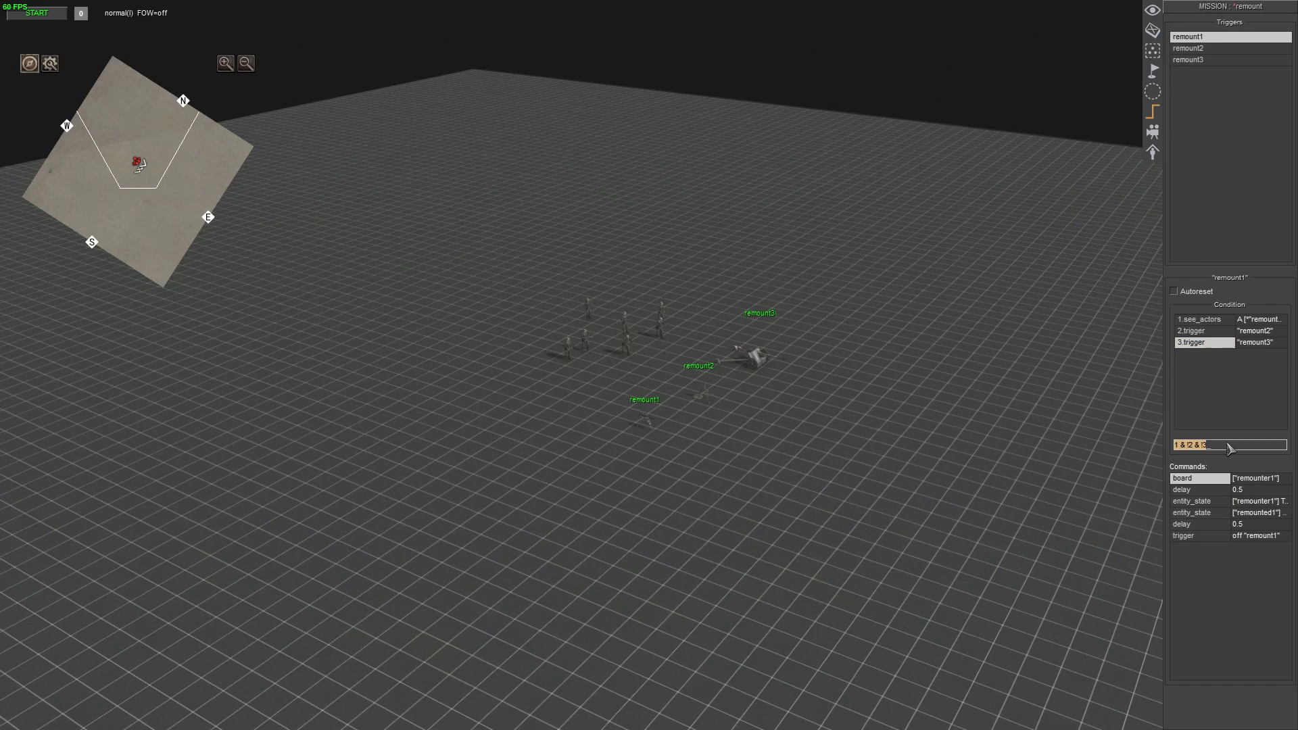
- Set the condition expression of both the remount2 and remount3 triggers to 1 & !2 & !3
click(1188, 51)
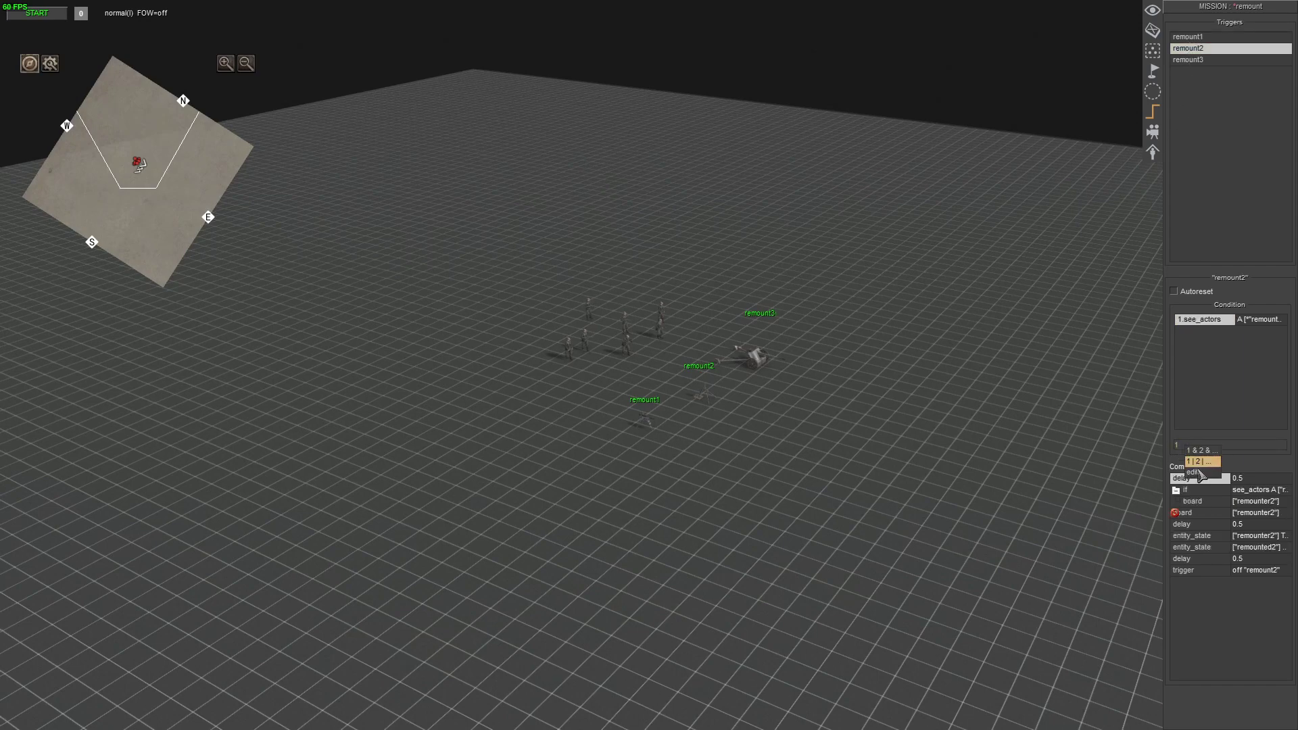
click(1197, 446)
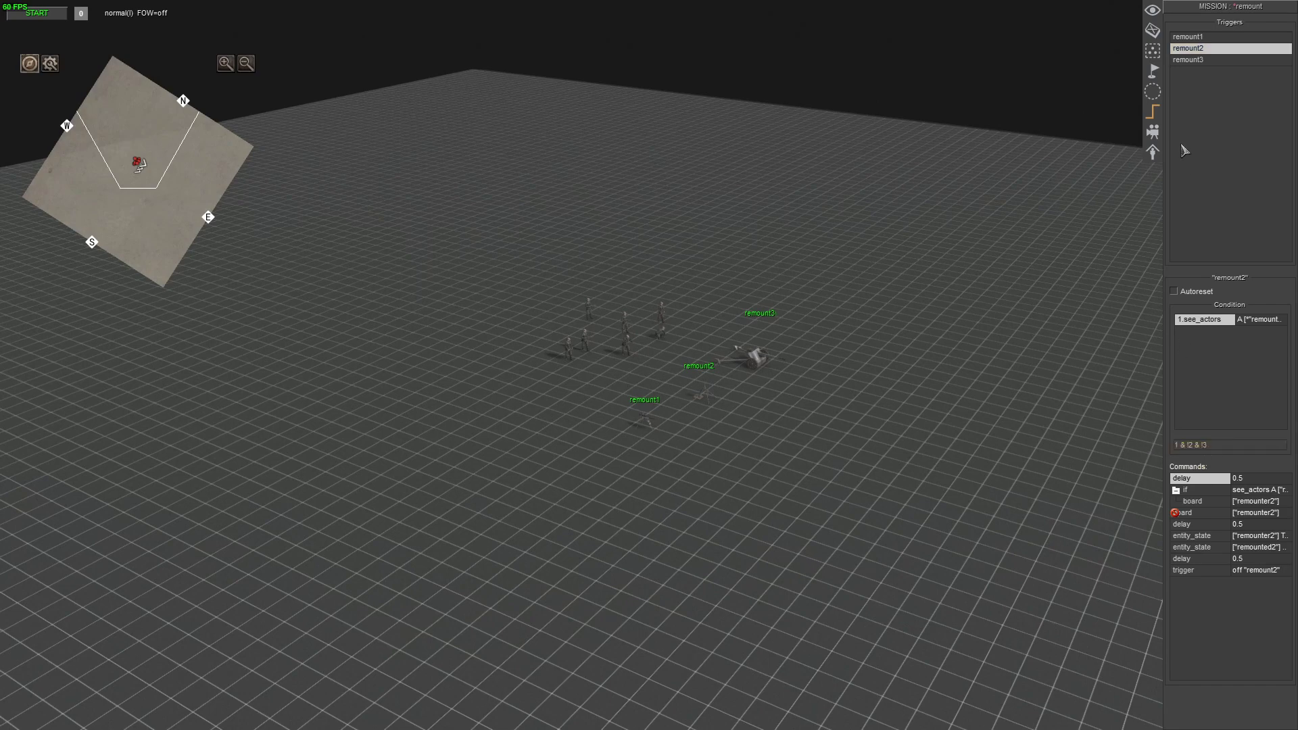
click(1188, 60)
click(1203, 445)
click(1208, 465)
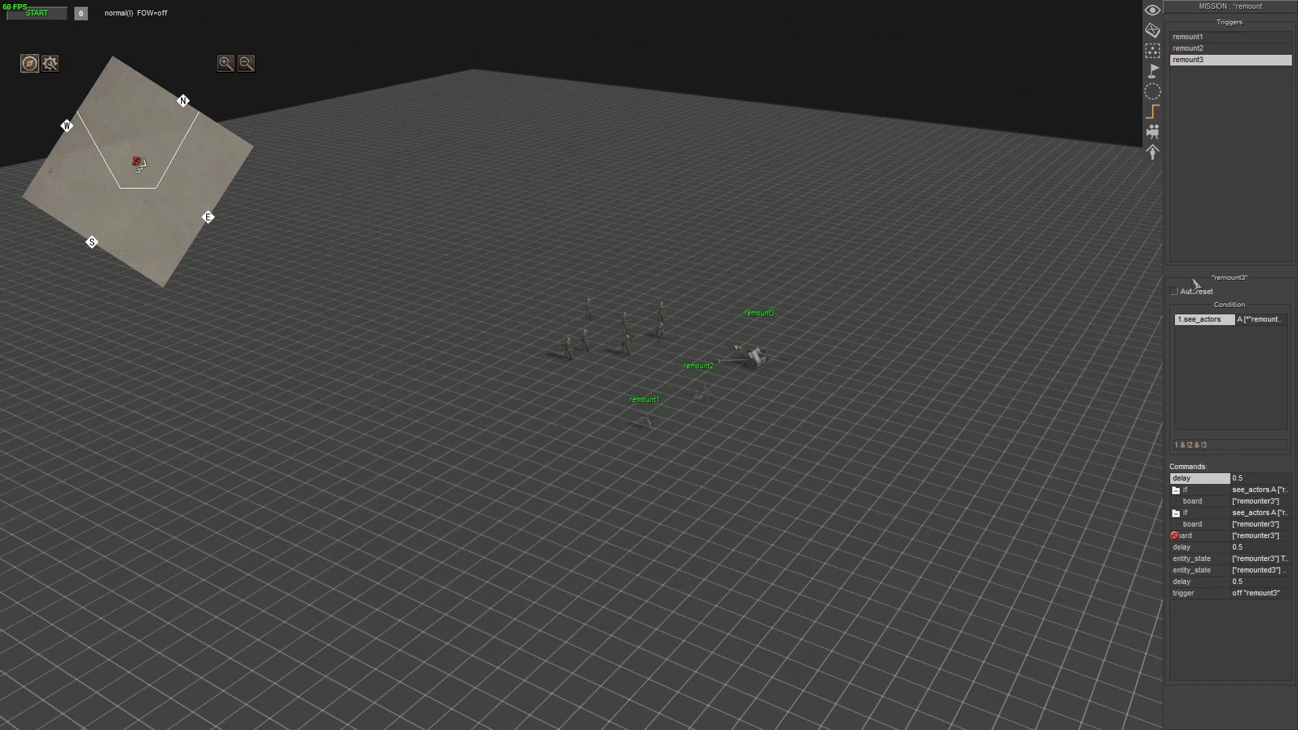
- Add a trigger condition to the remount2 trigger that checks remount1
click(1188, 48)
right_click(1207, 363)
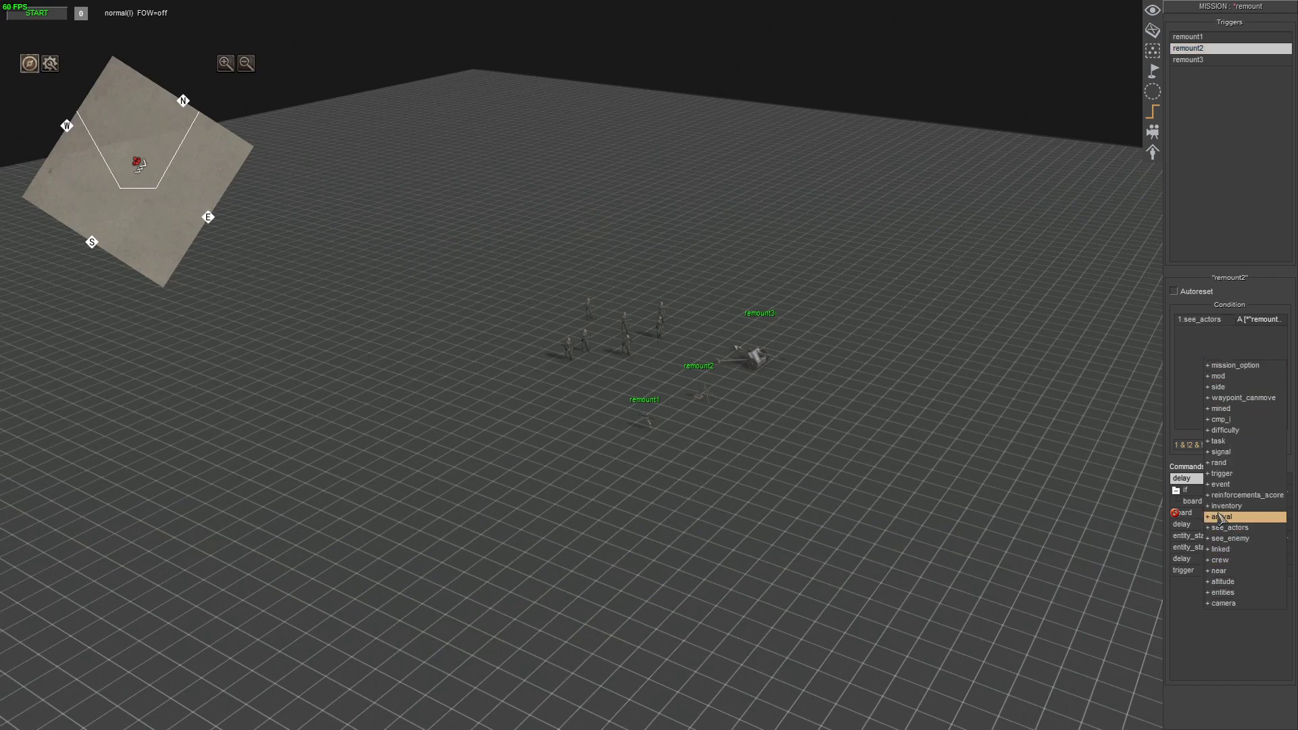
click(1222, 474)
double_click(1202, 331)
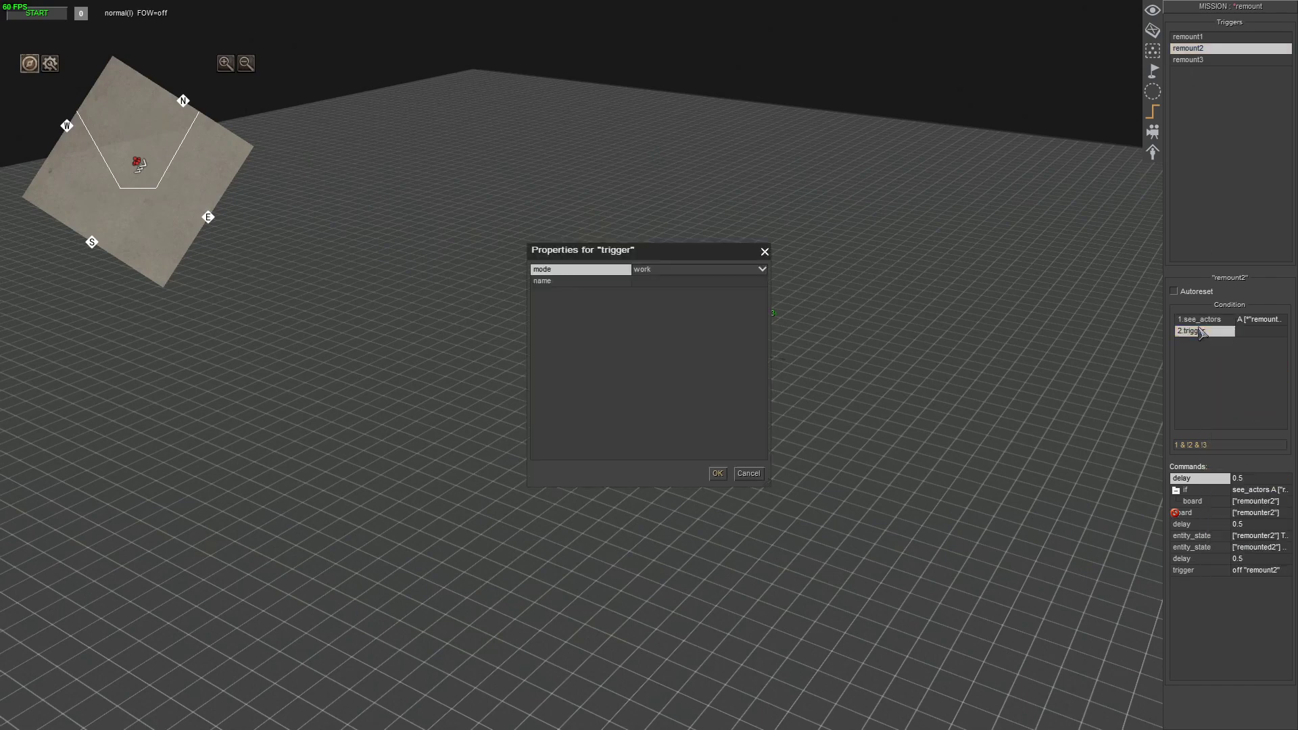
double_click(704, 281)
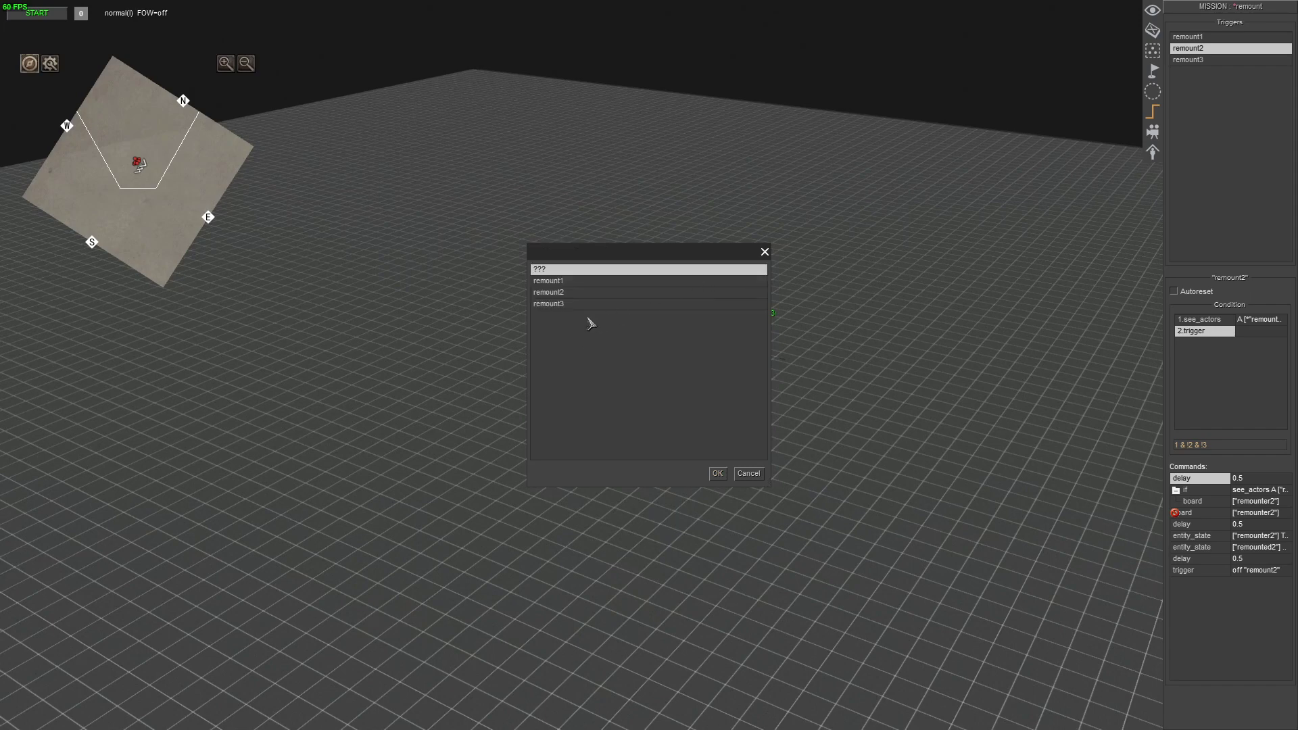
click(563, 282)
key(Return)
key(Return)
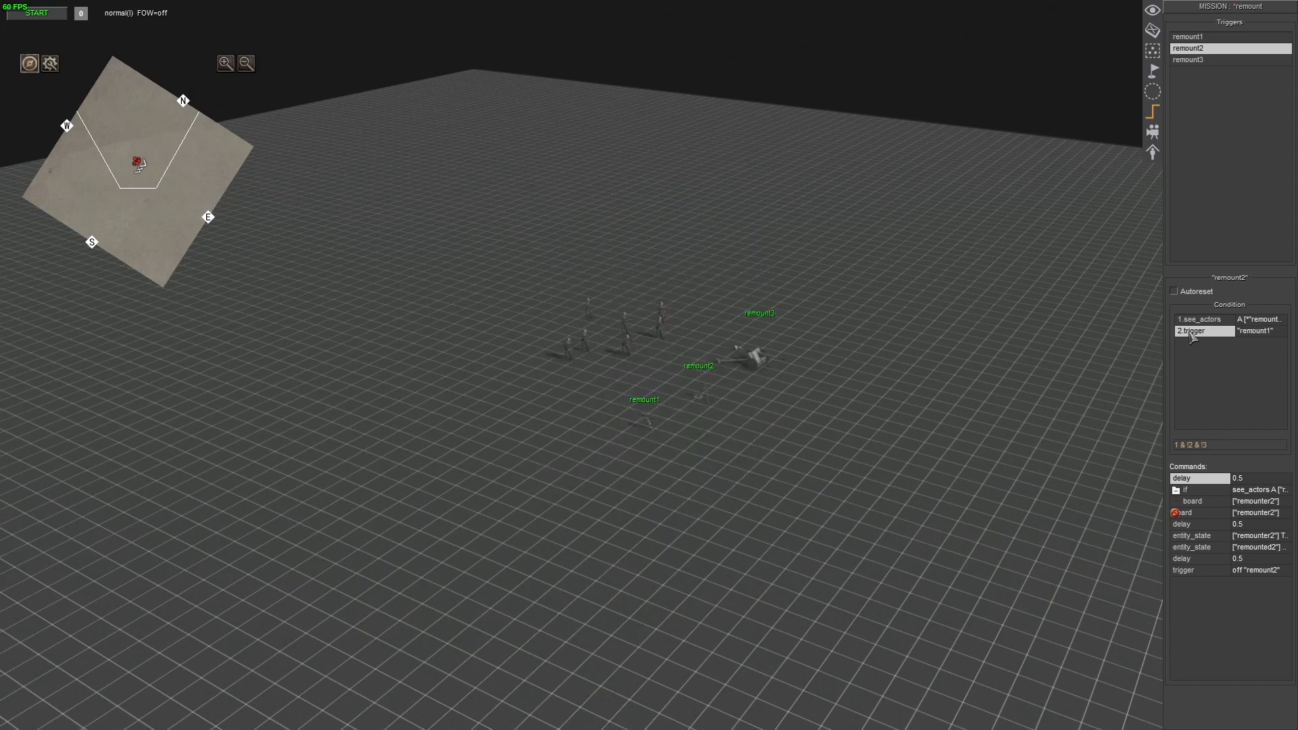
- Add a third condition to the remount2 trigger, of type trigger, that checks remount3
right_click(1209, 359)
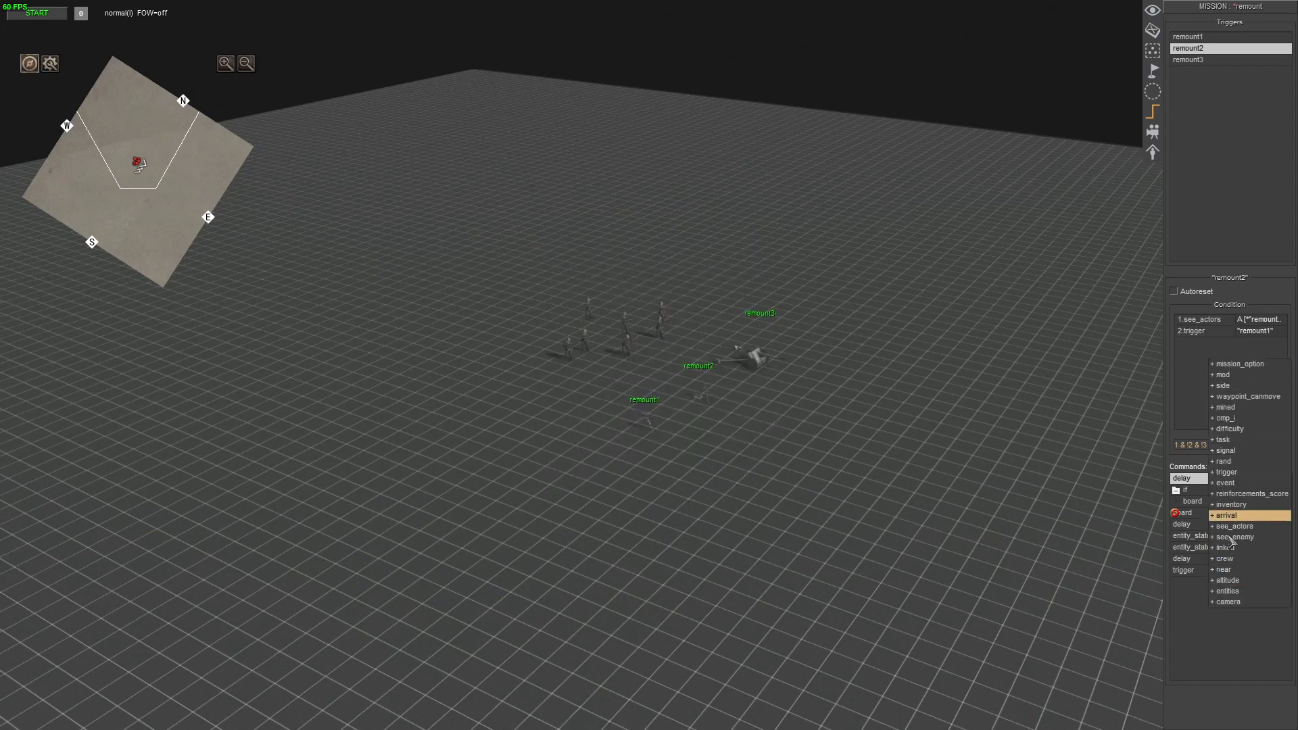
click(1226, 472)
double_click(1190, 342)
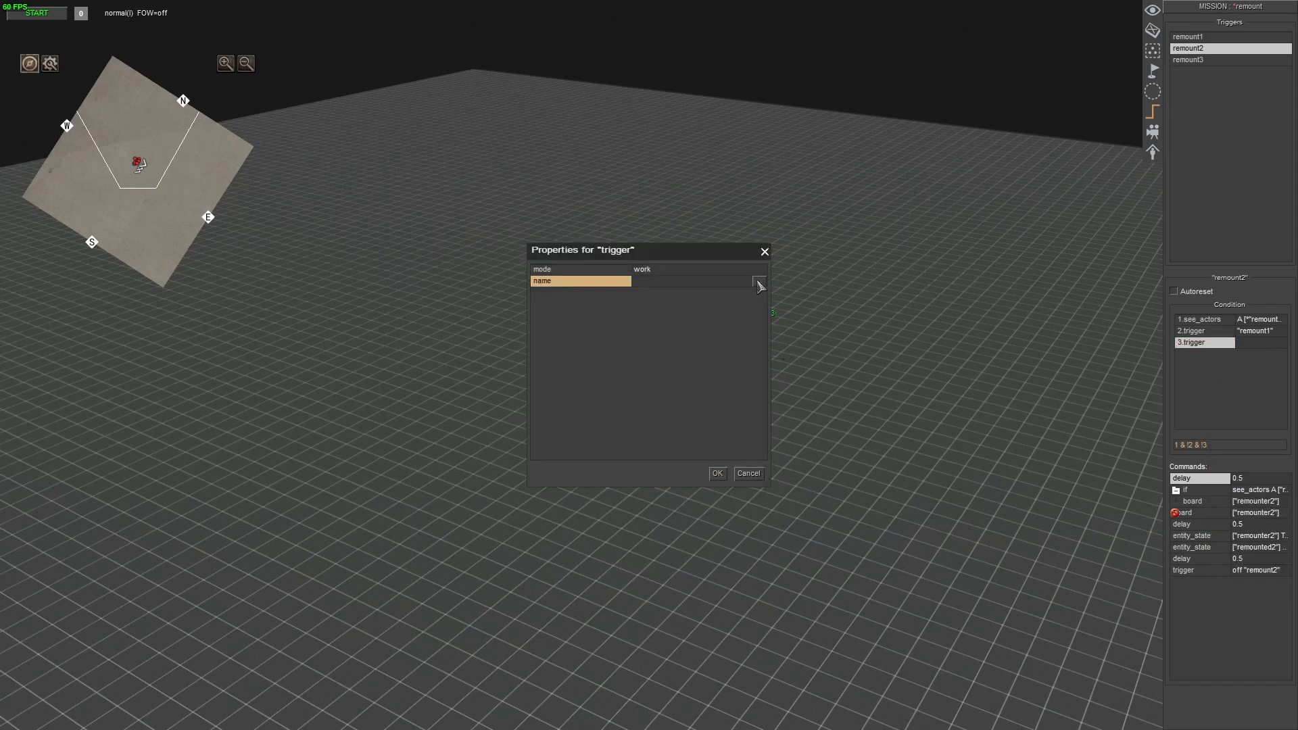
click(587, 304)
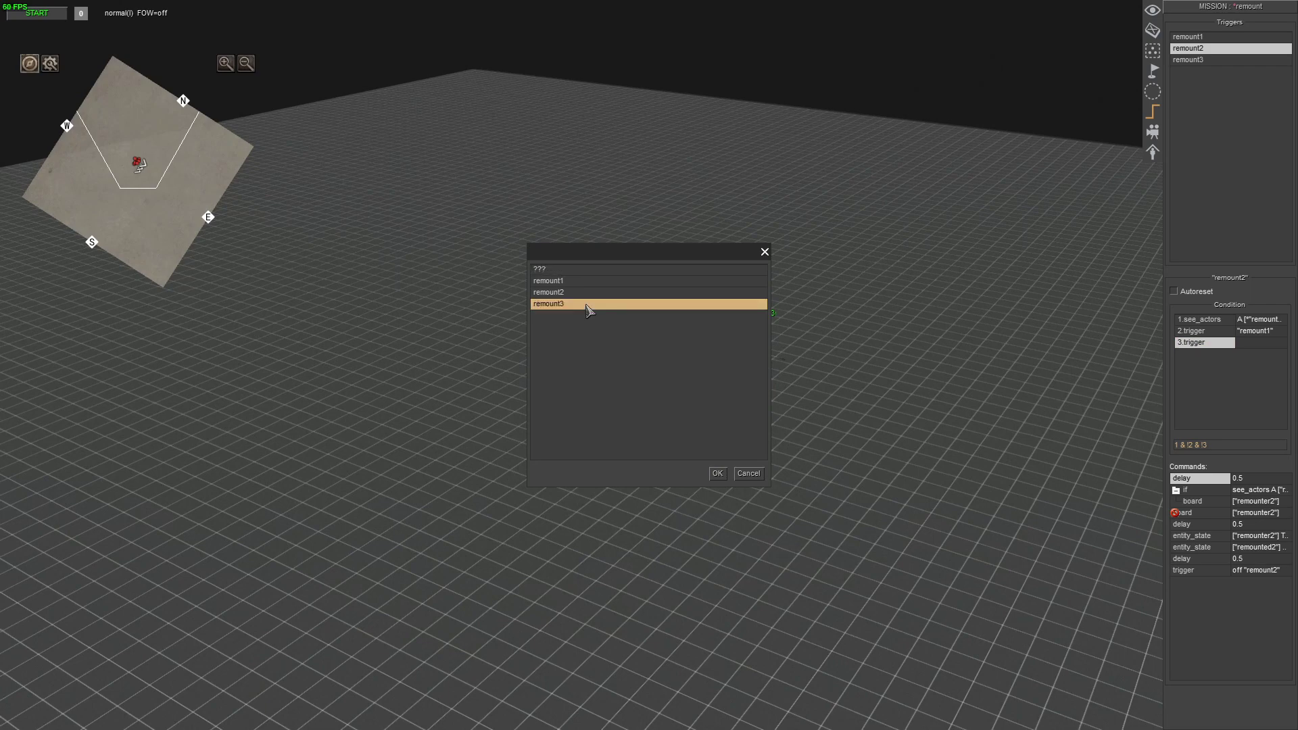
key(Return)
key(Return)
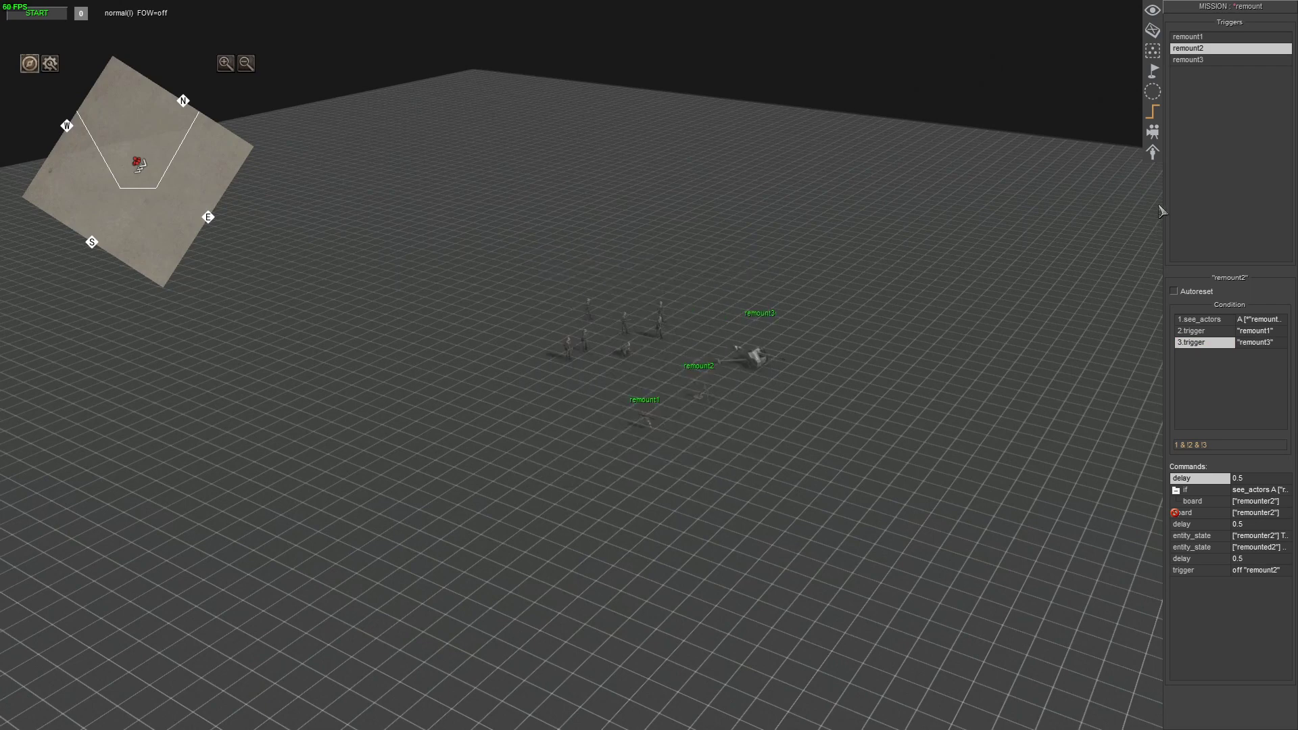
- Add a trigger condition to the remount3 trigger that checks remount1
click(1192, 66)
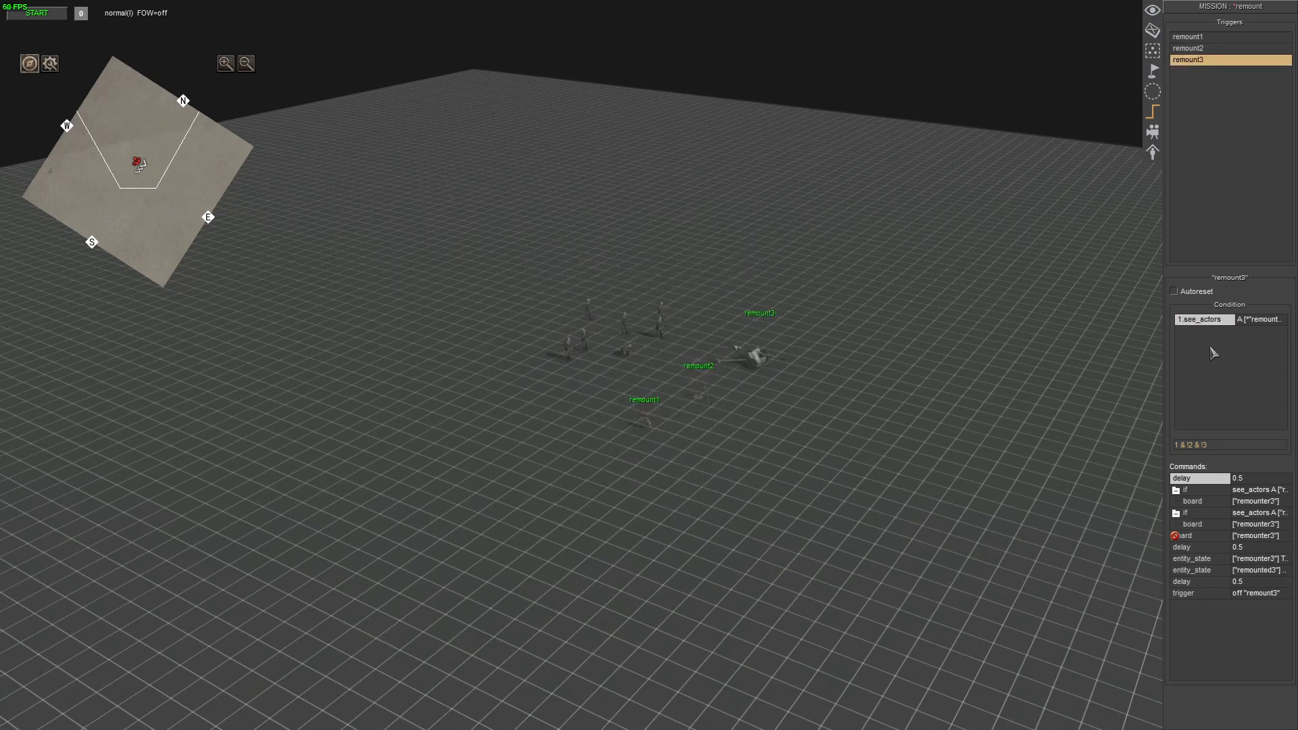
right_click(1214, 389)
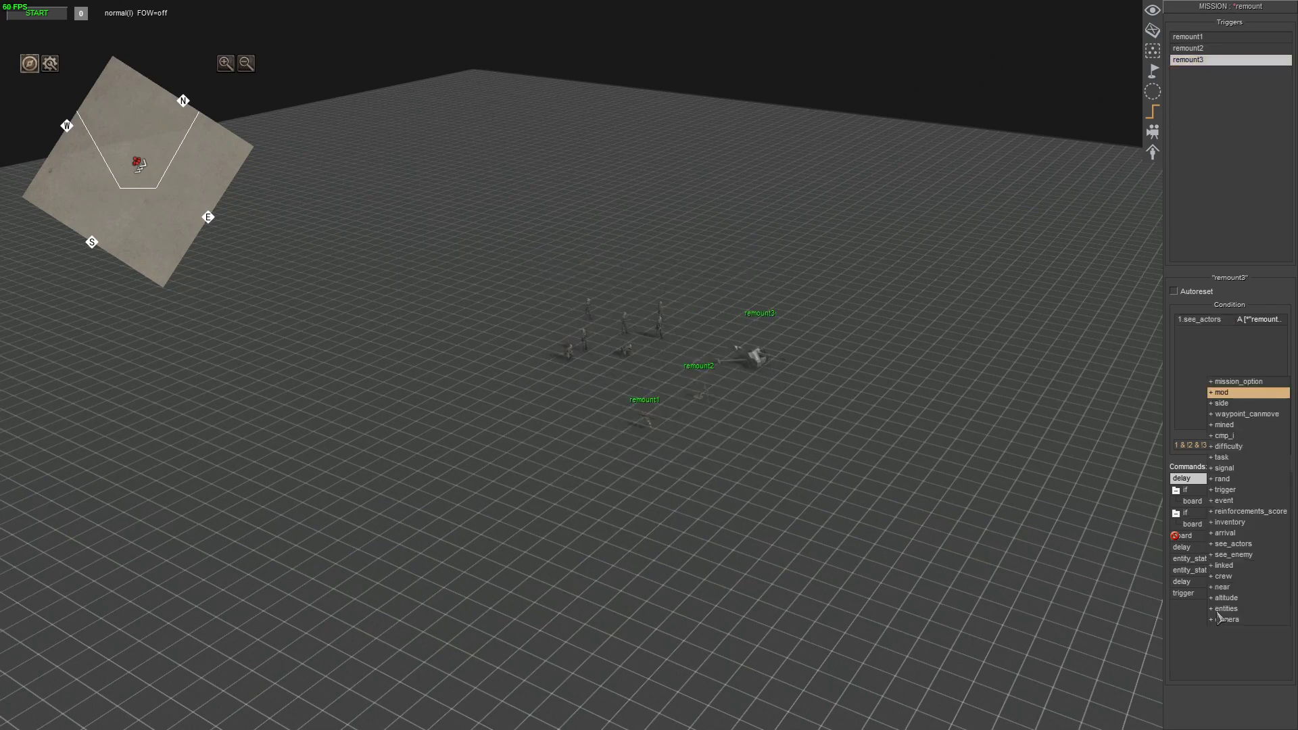
click(1225, 491)
double_click(1192, 332)
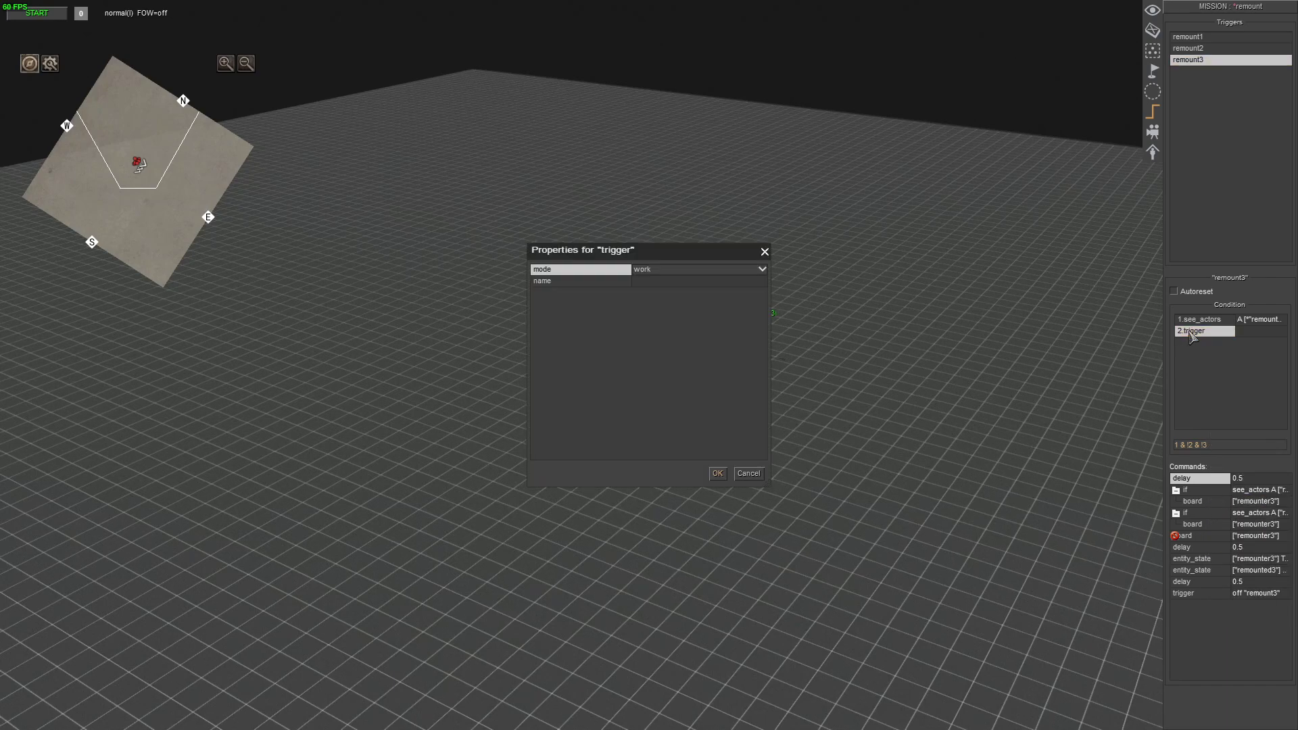
click(702, 283)
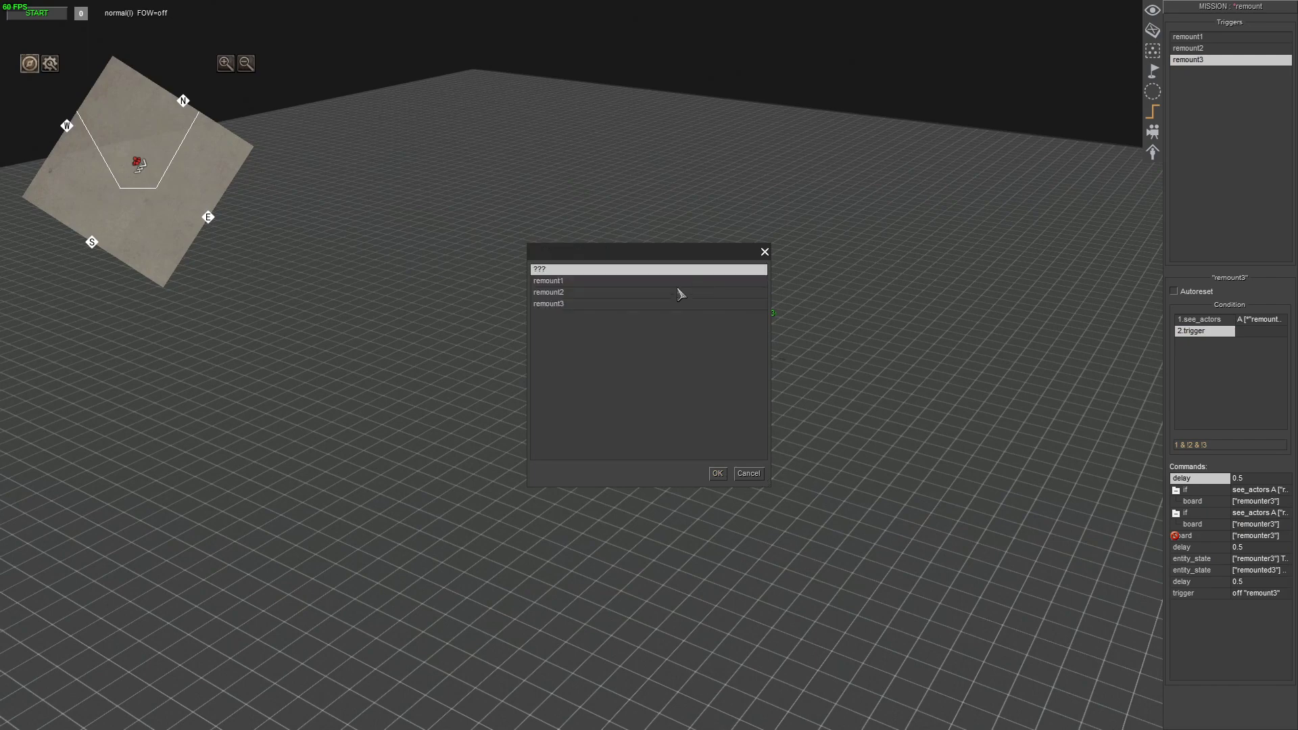
click(551, 281)
key(Return)
key(Return)
- Add a third condition to the remount3 trigger, of type trigger, that checks remount2, and open the mission editor menu
right_click(1195, 365)
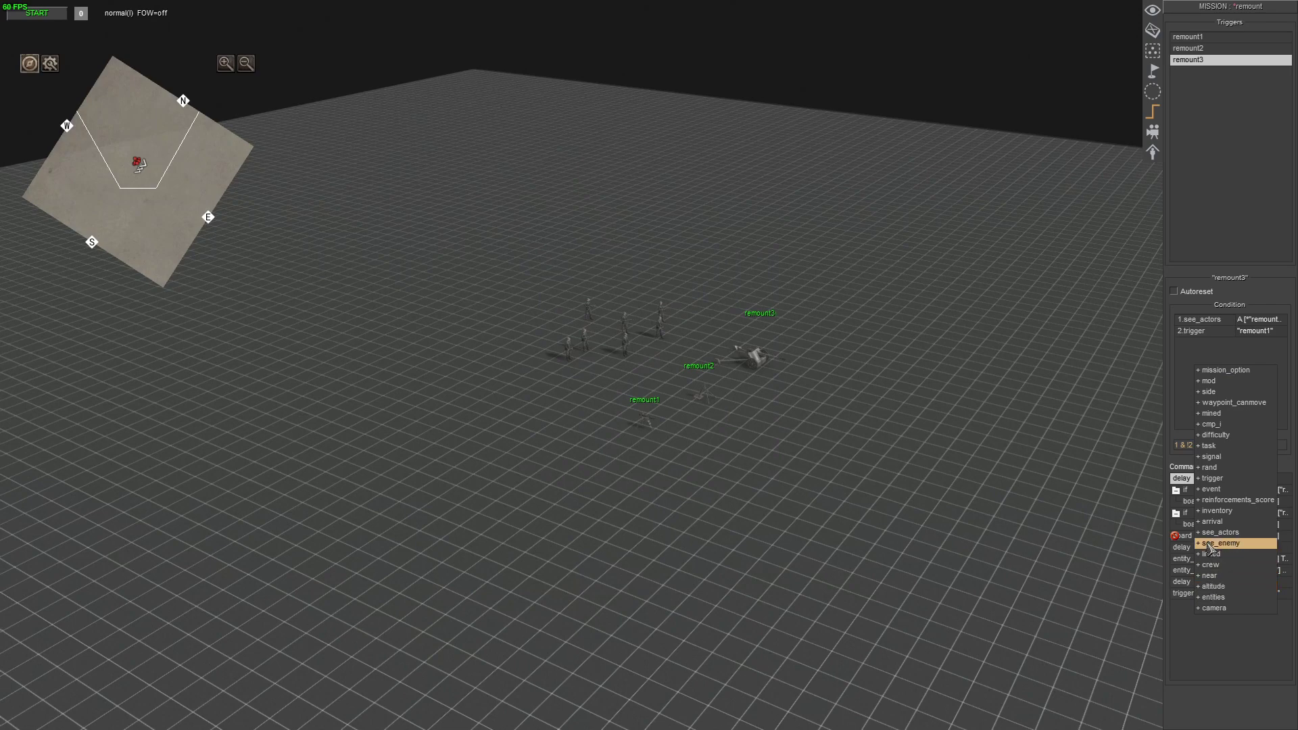
click(1212, 478)
double_click(1210, 343)
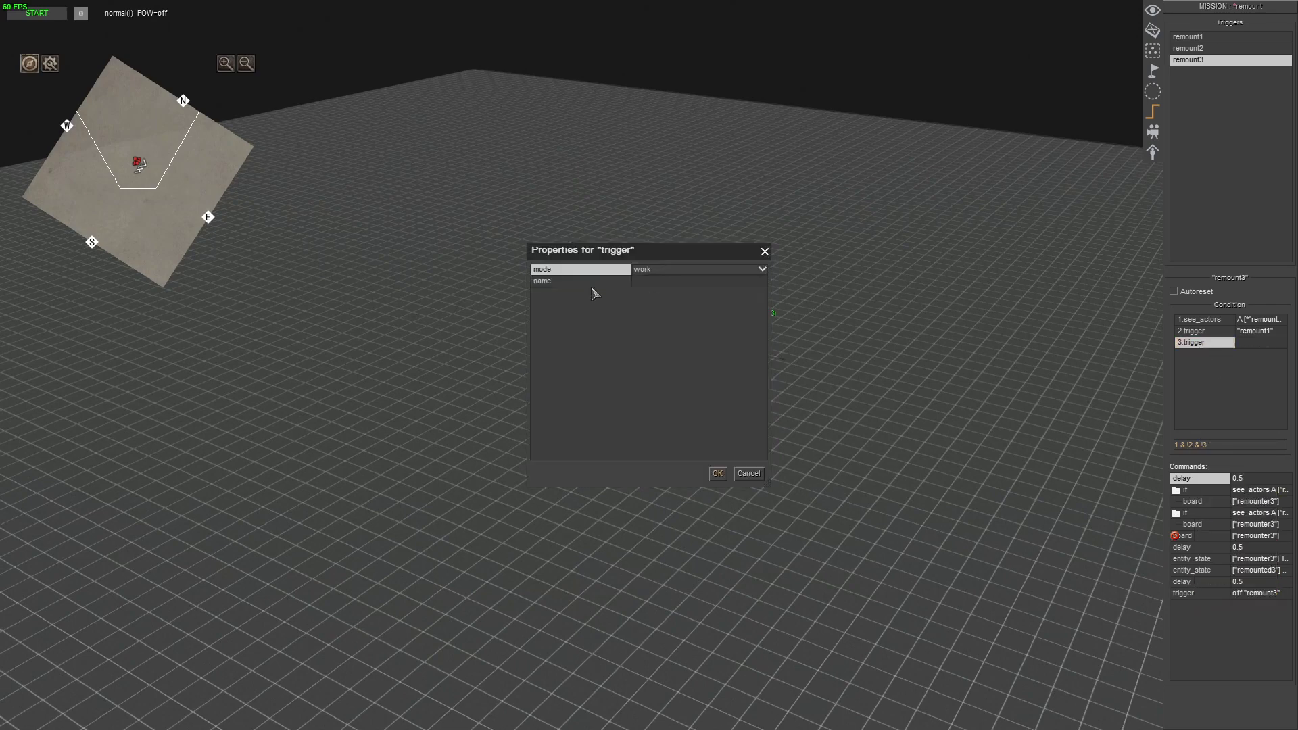
click(655, 281)
click(560, 293)
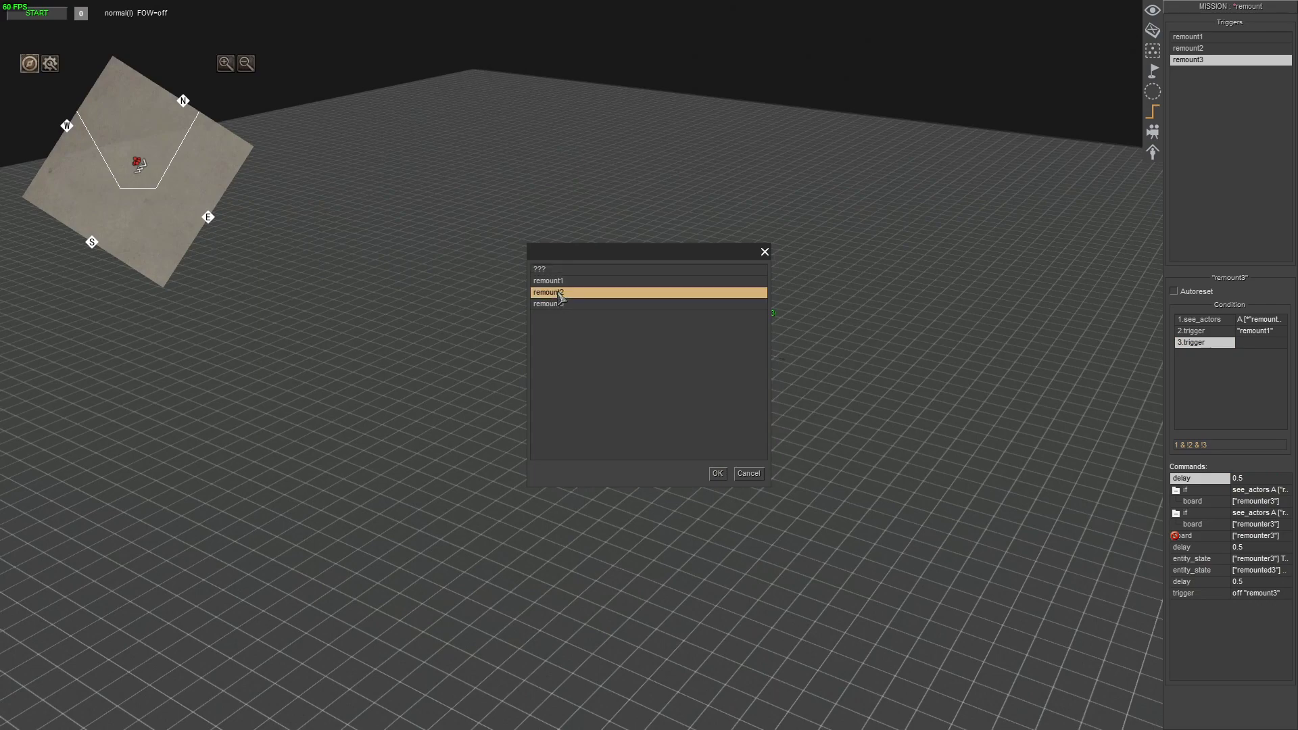
click(717, 473)
click(717, 473)
key(Escape)
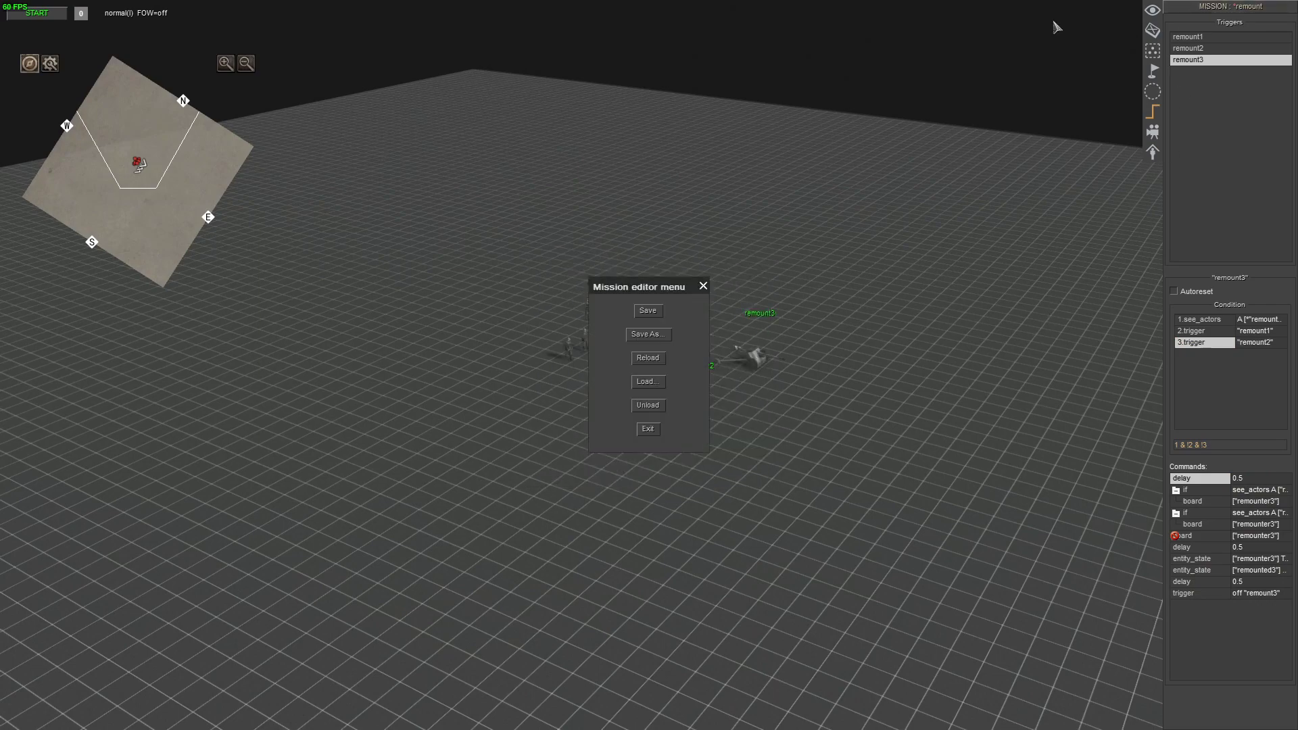
- Save the mission and start the simulation with the view on the three weapons
click(641, 312)
scroll(622, 489, up, 5)
scroll(660, 481, down, 5)
middle_drag(662, 480, 557, 449)
scroll(556, 449, down, 3)
click(30, 9)
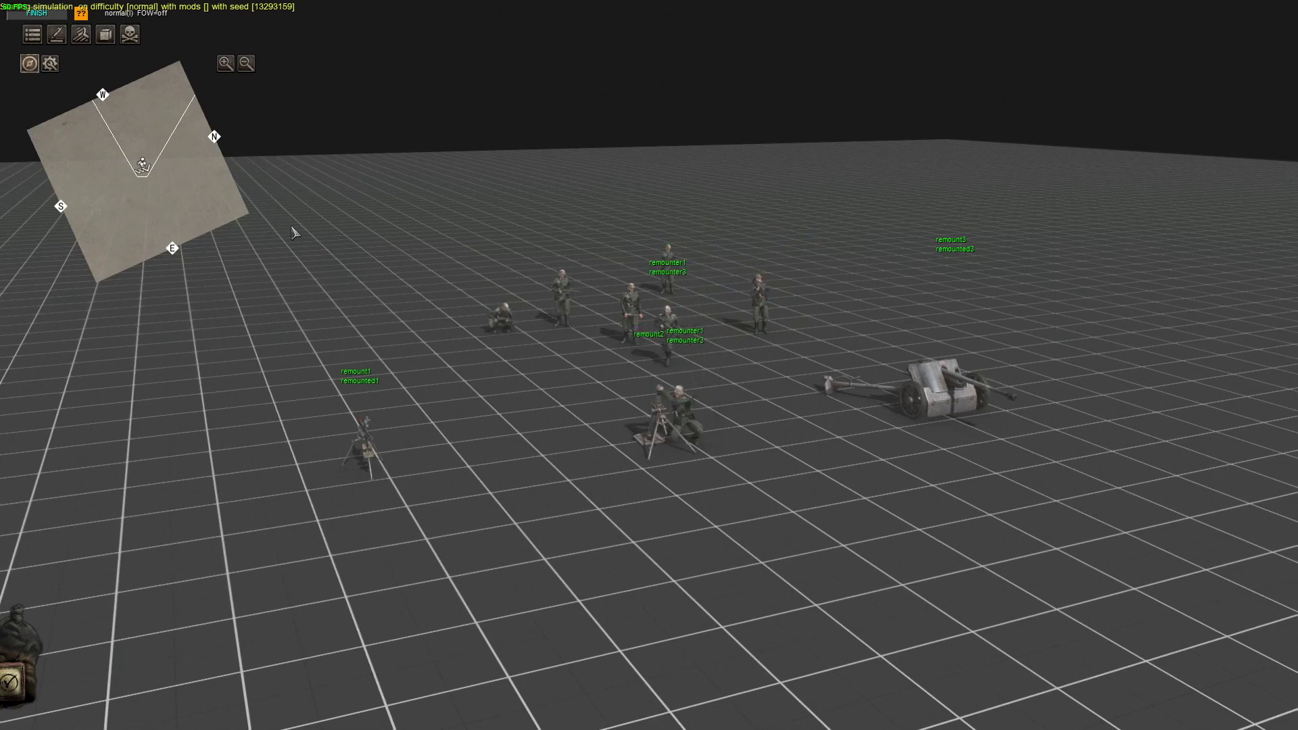
- Watch which soldiers board the machine gun, mortar and Pak 38, and finish the simulation
middle_drag(292, 225, 333, 222)
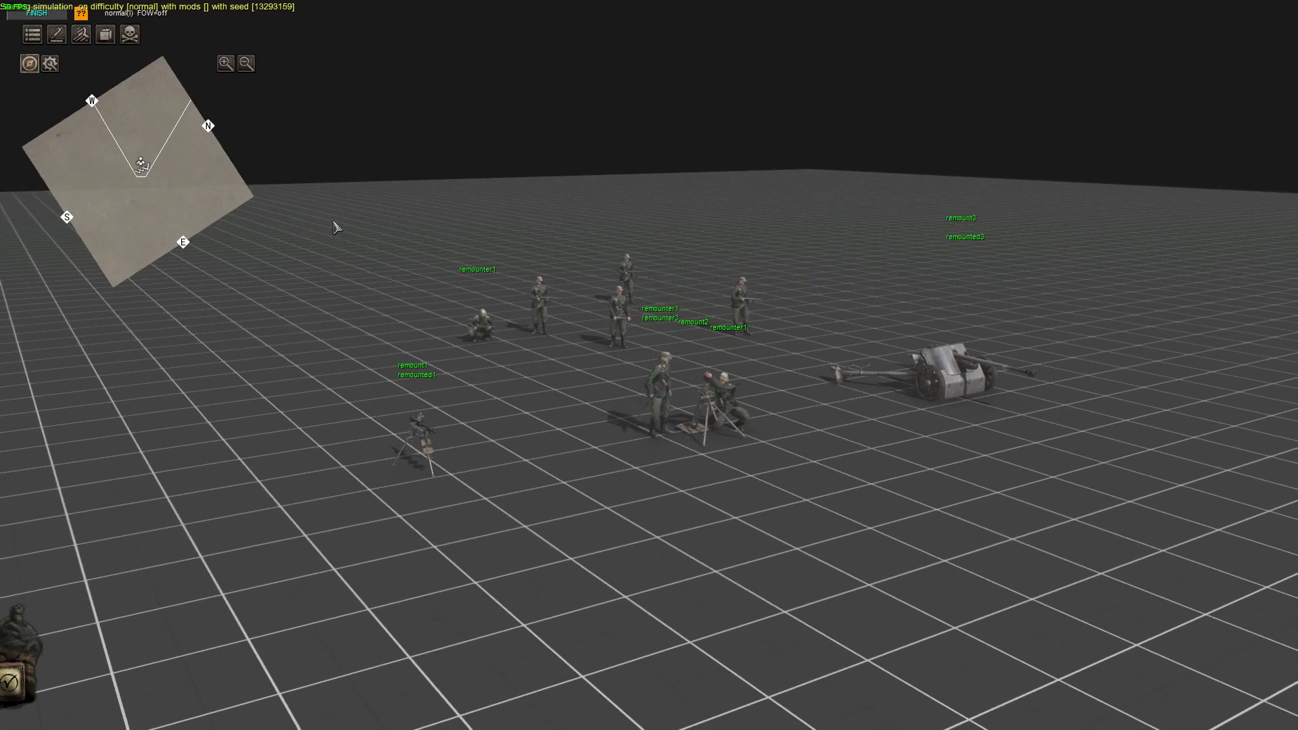
middle_drag(338, 236, 275, 245)
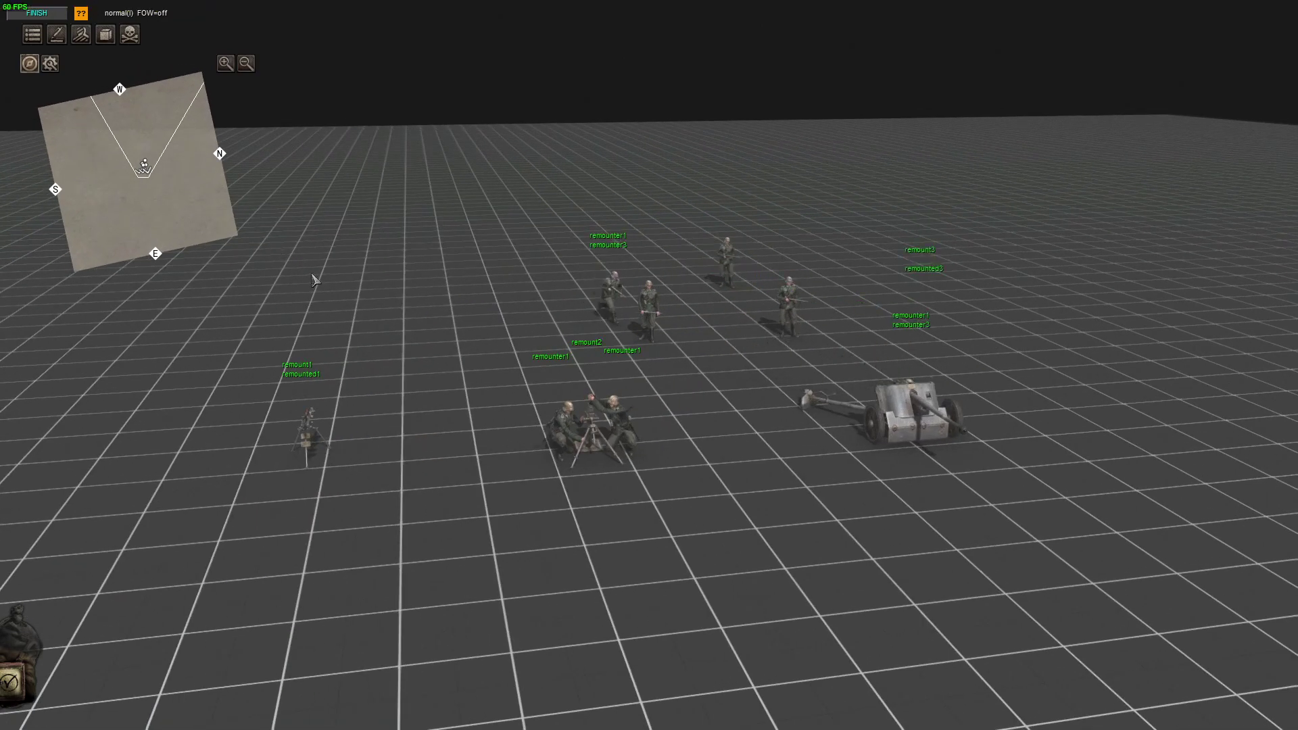
middle_drag(316, 278, 439, 303)
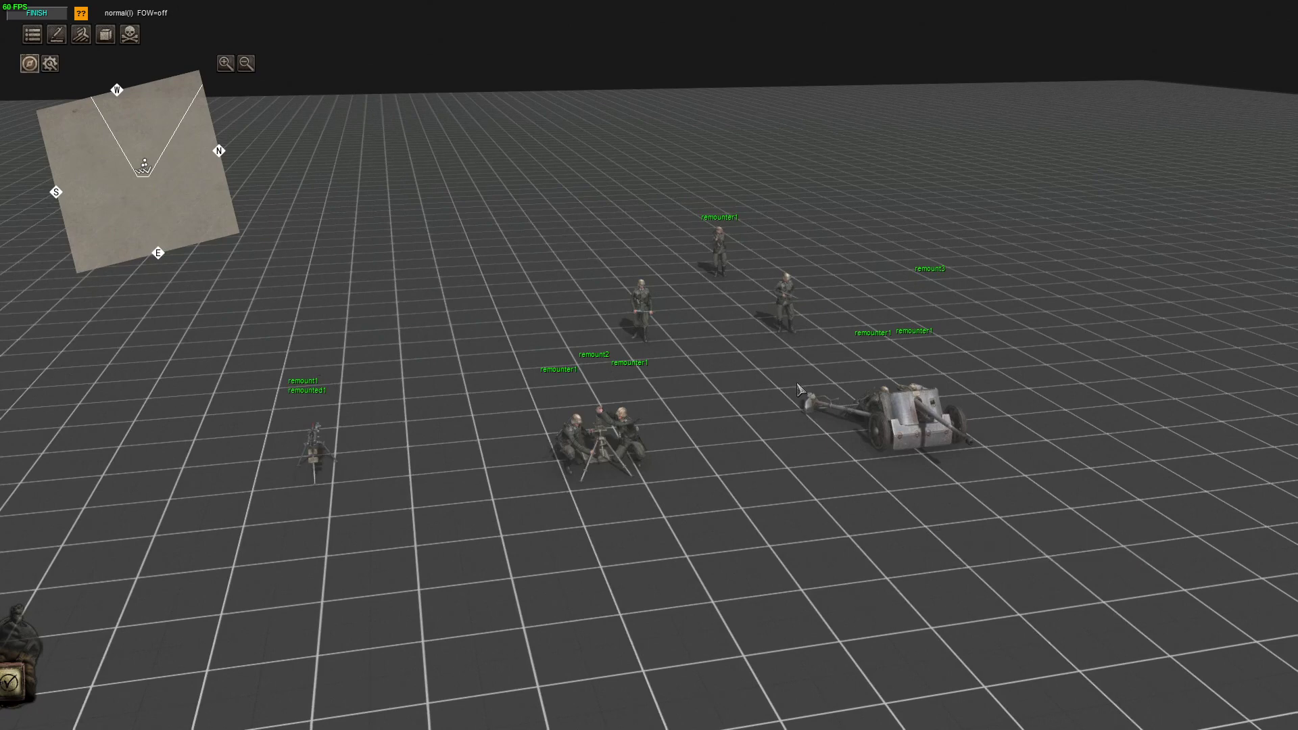
click(43, 15)
click(44, 15)
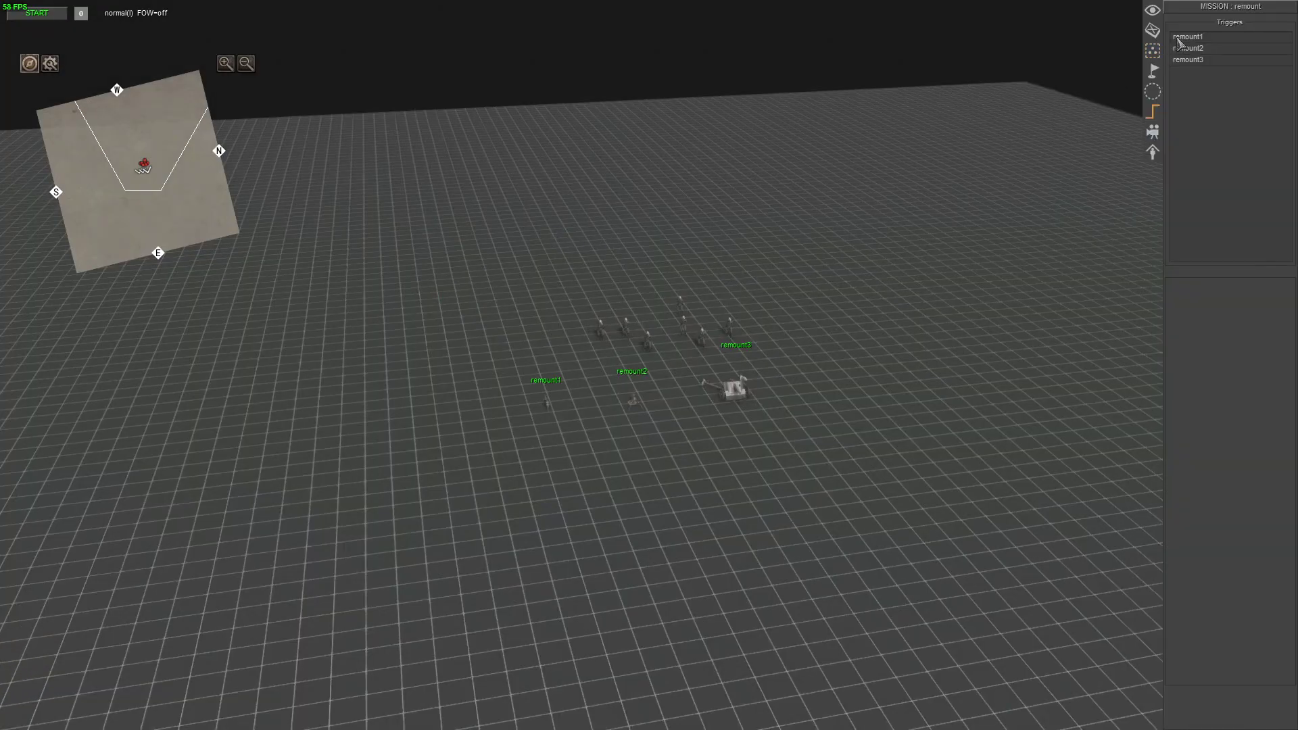
- Change the remount1 trigger's condition expression to 1 & !2 & !3
click(1184, 37)
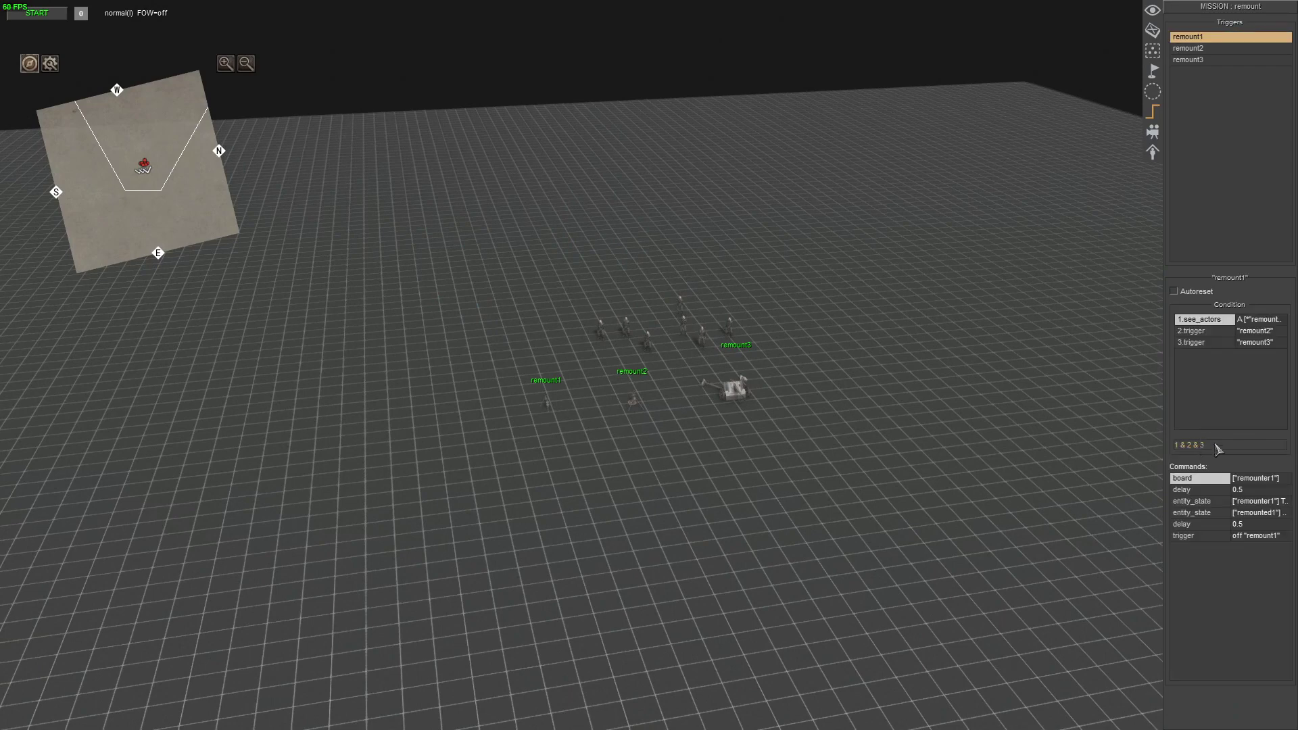
click(1215, 446)
key(Return)
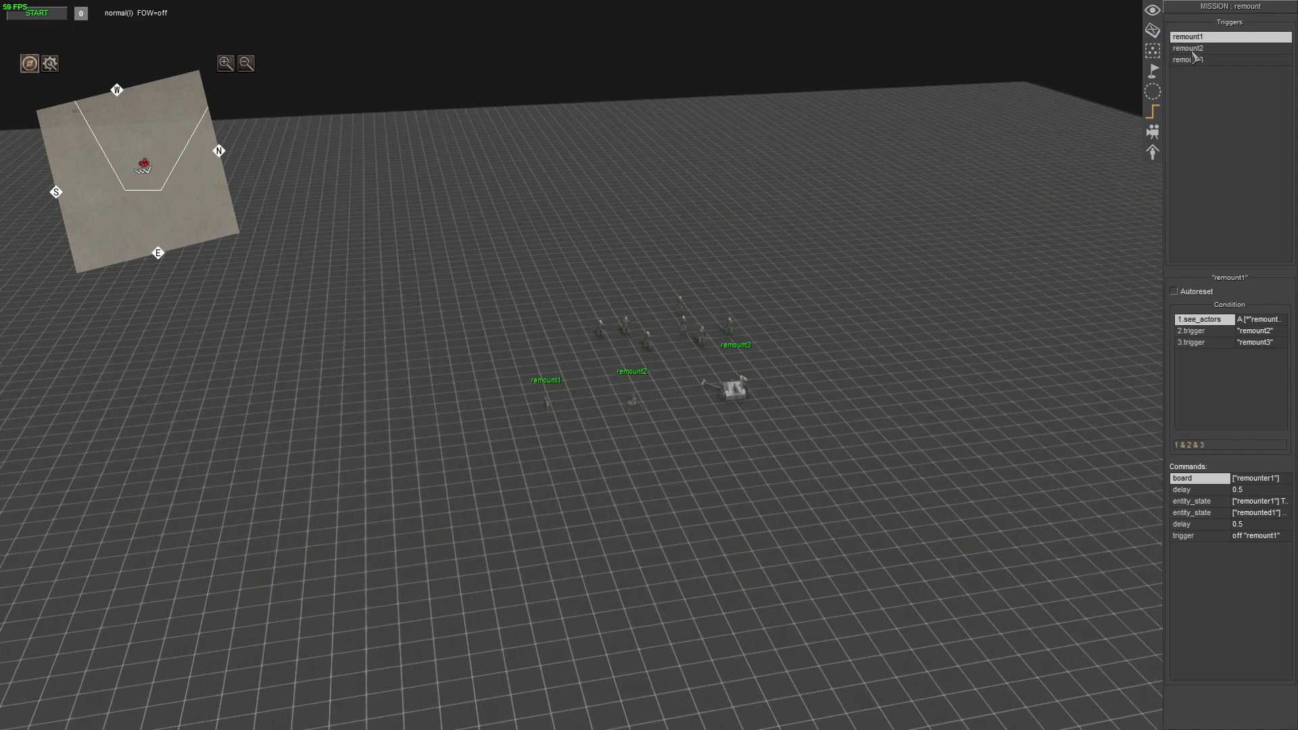
click(1191, 48)
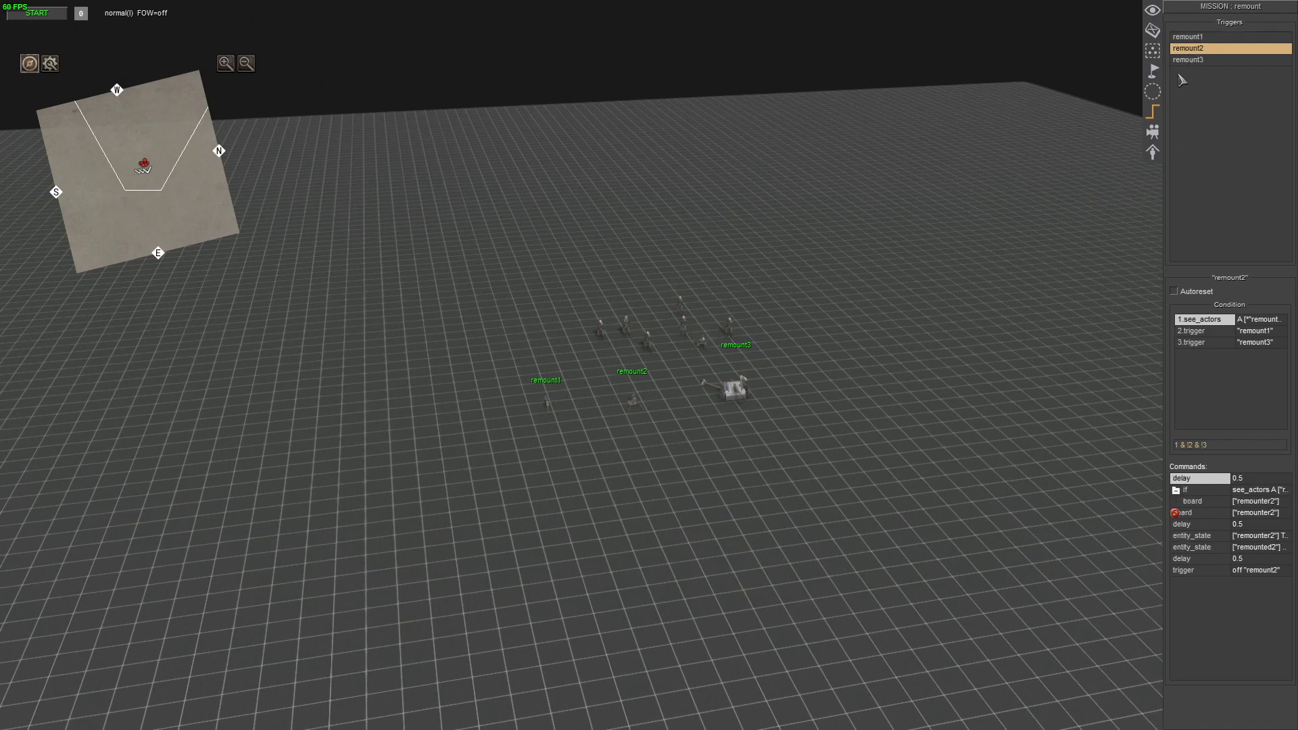
click(1188, 37)
double_click(1214, 446)
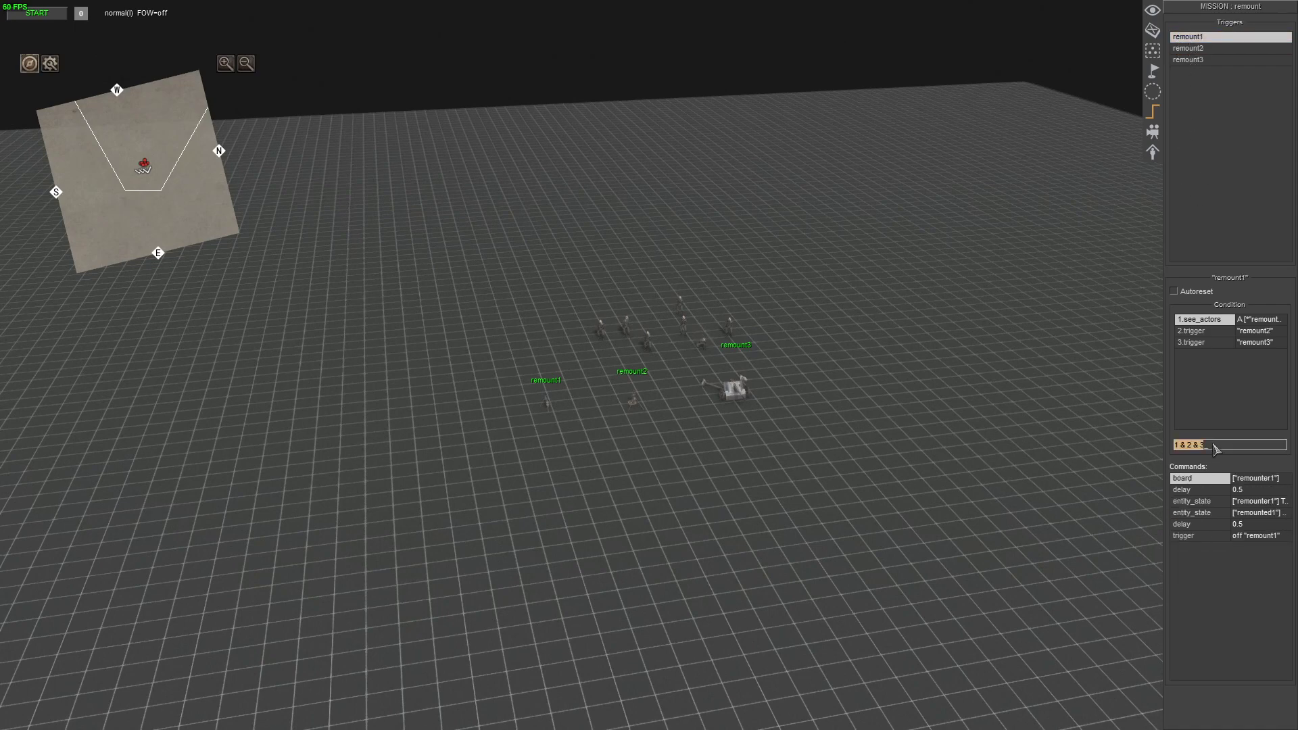
click(1215, 449)
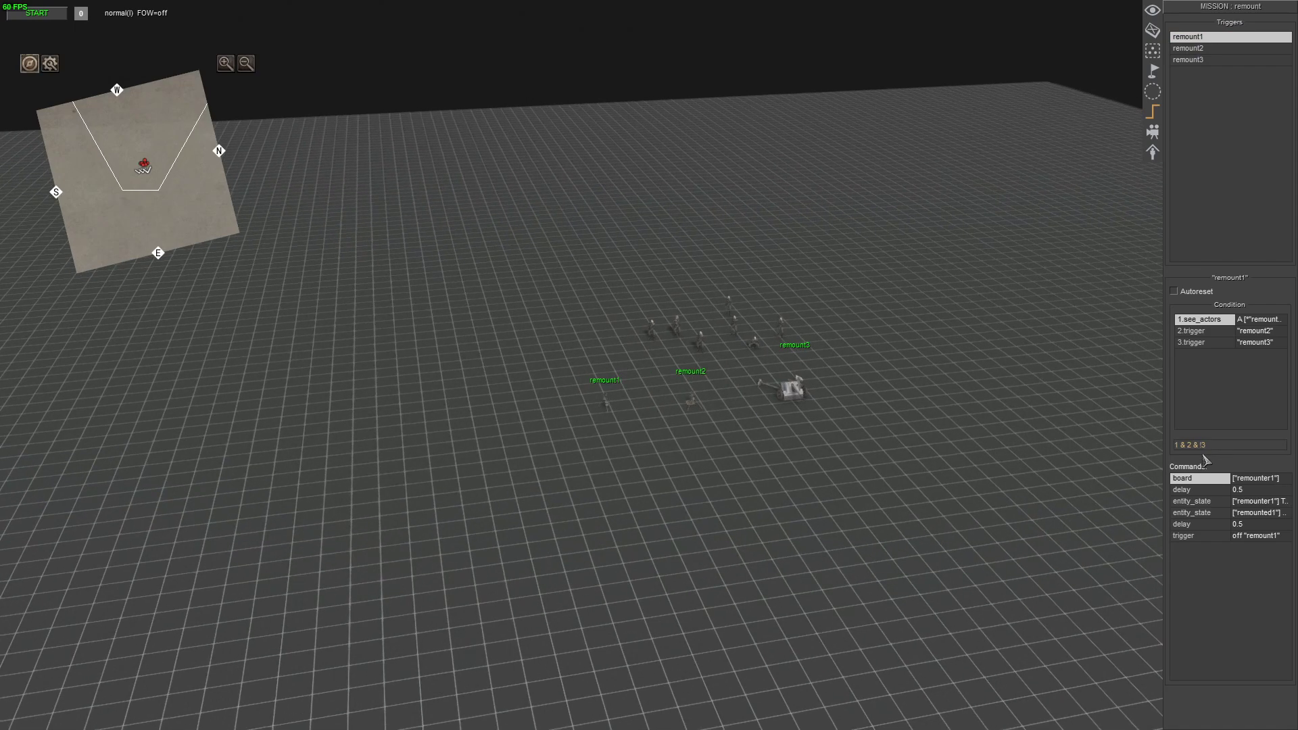
double_click(1217, 451)
click(1217, 451)
click(1155, 413)
- Save the mission and rerun the simulation to watch the soldiers man the weapons with the corrected remount1 condition
click(1198, 10)
click(642, 312)
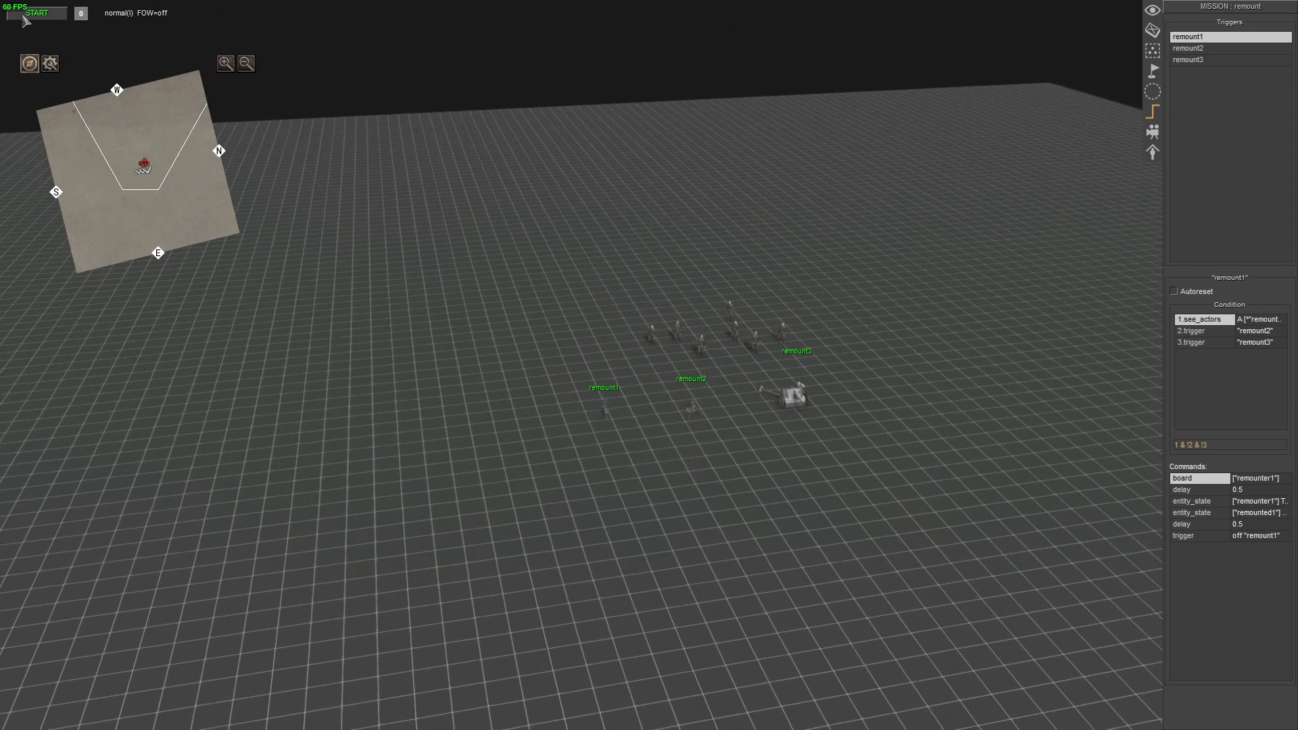
click(33, 16)
scroll(566, 489, up, 5)
middle_drag(589, 497, 812, 631)
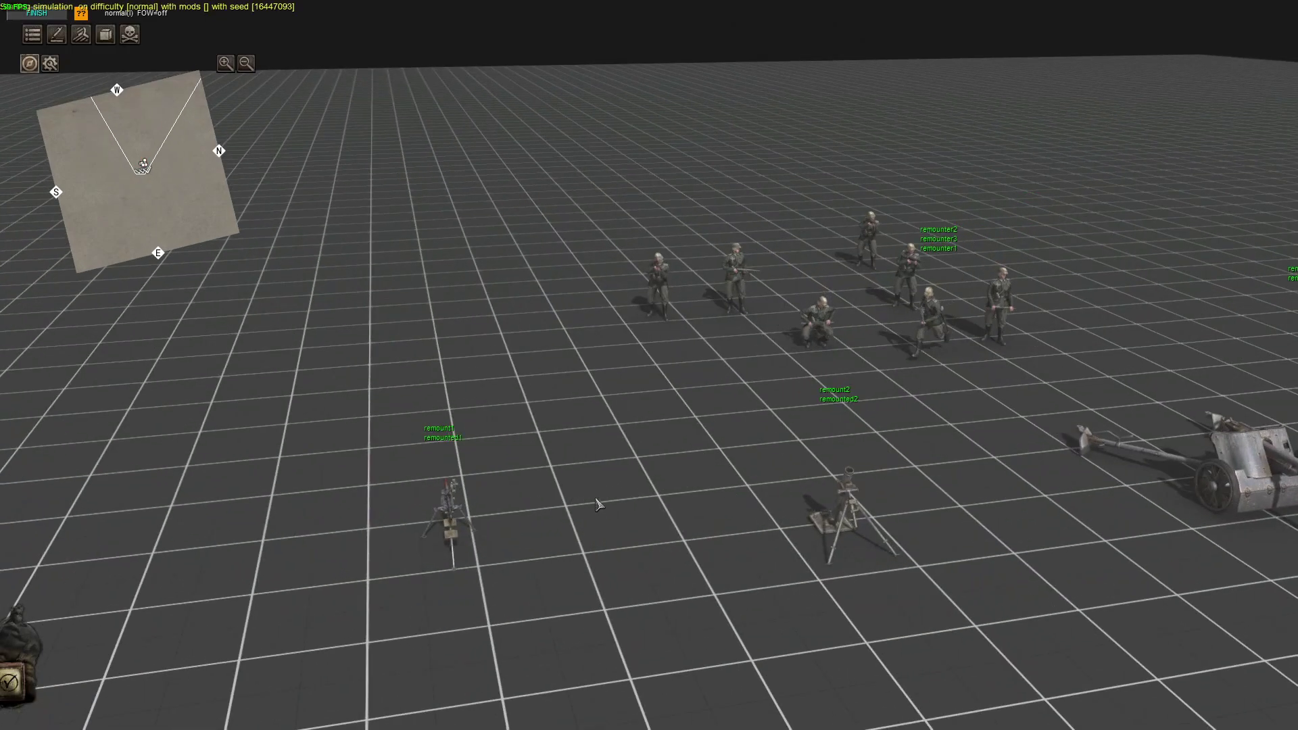
scroll(768, 578, down, 1)
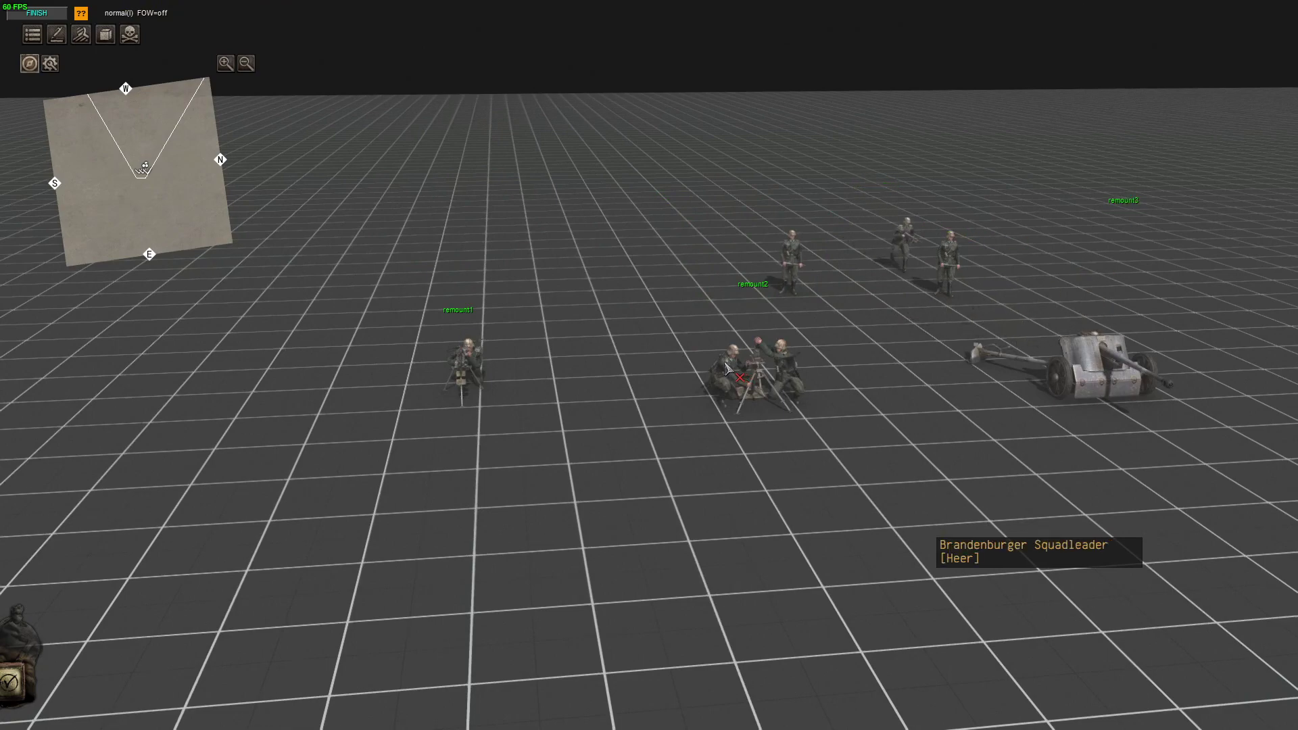
middle_drag(795, 430, 941, 425)
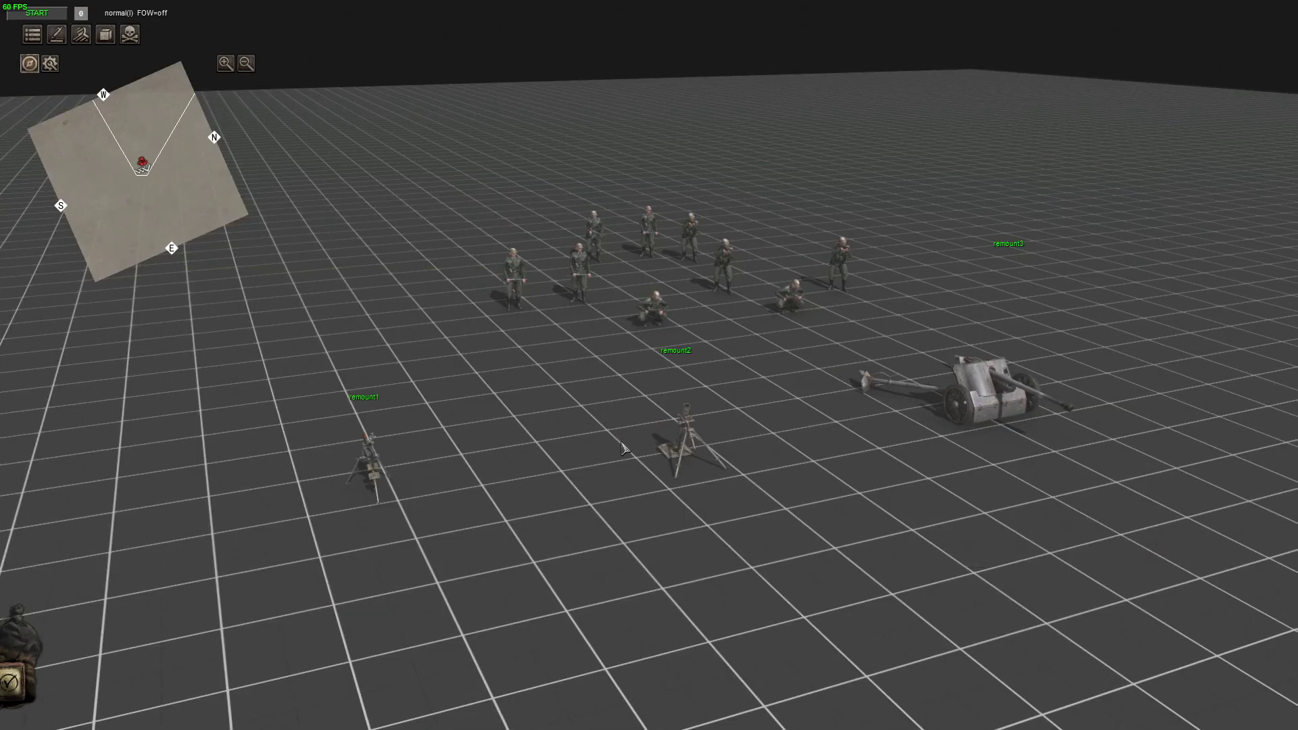
- Return to the mission triggers and inspect the tag for the selector in remount2's if command
key(F3)
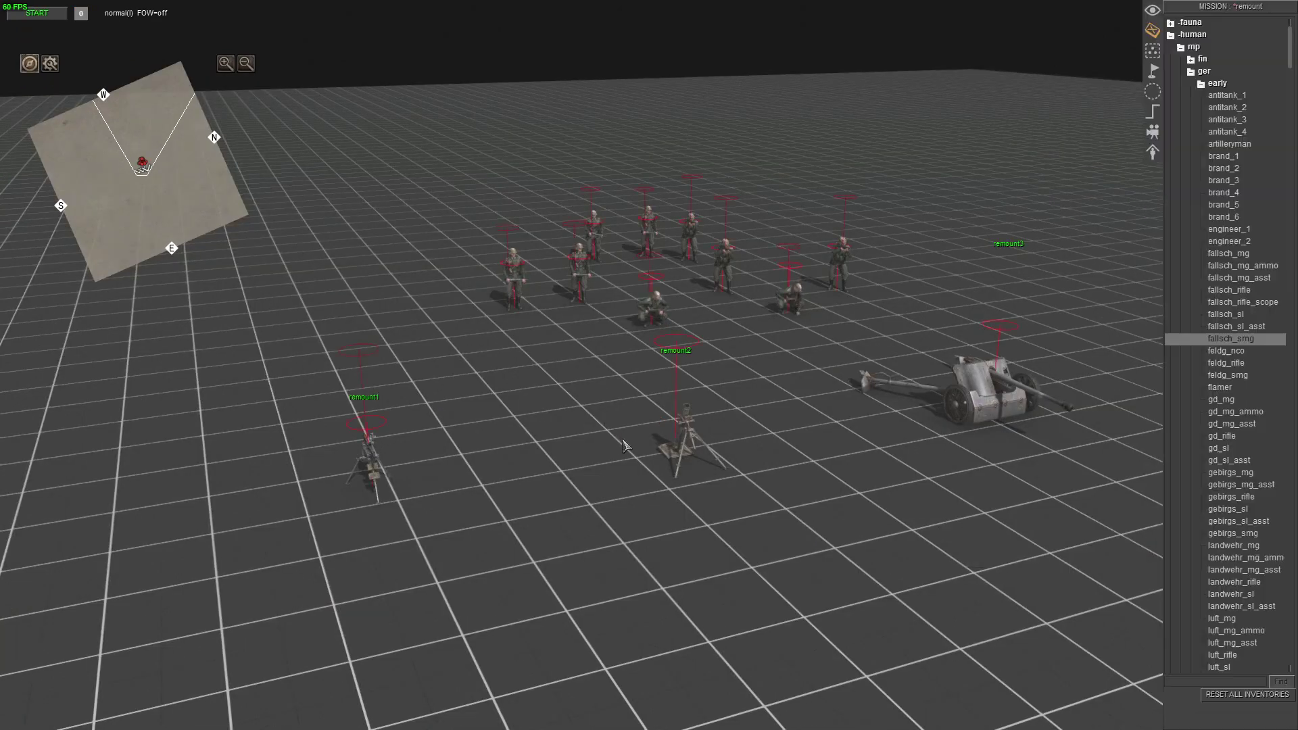
click(1150, 111)
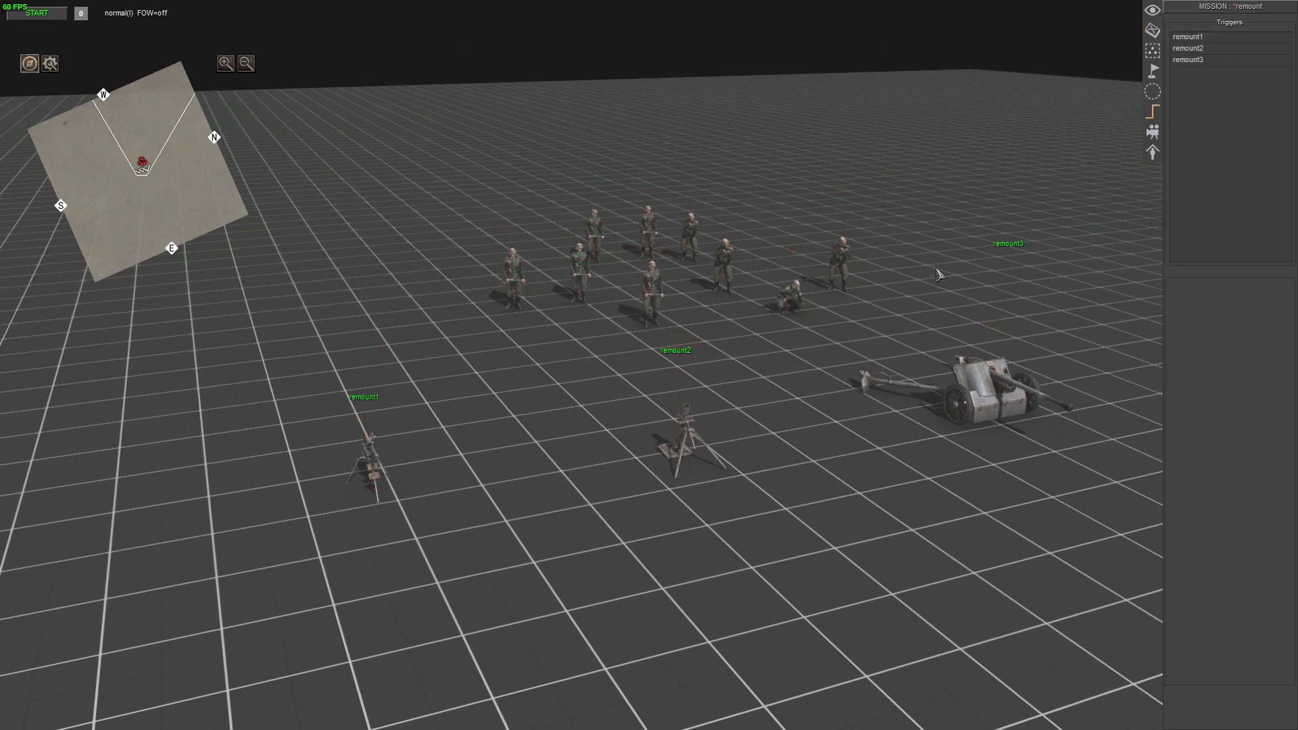
middle_drag(939, 278, 949, 239)
click(1213, 37)
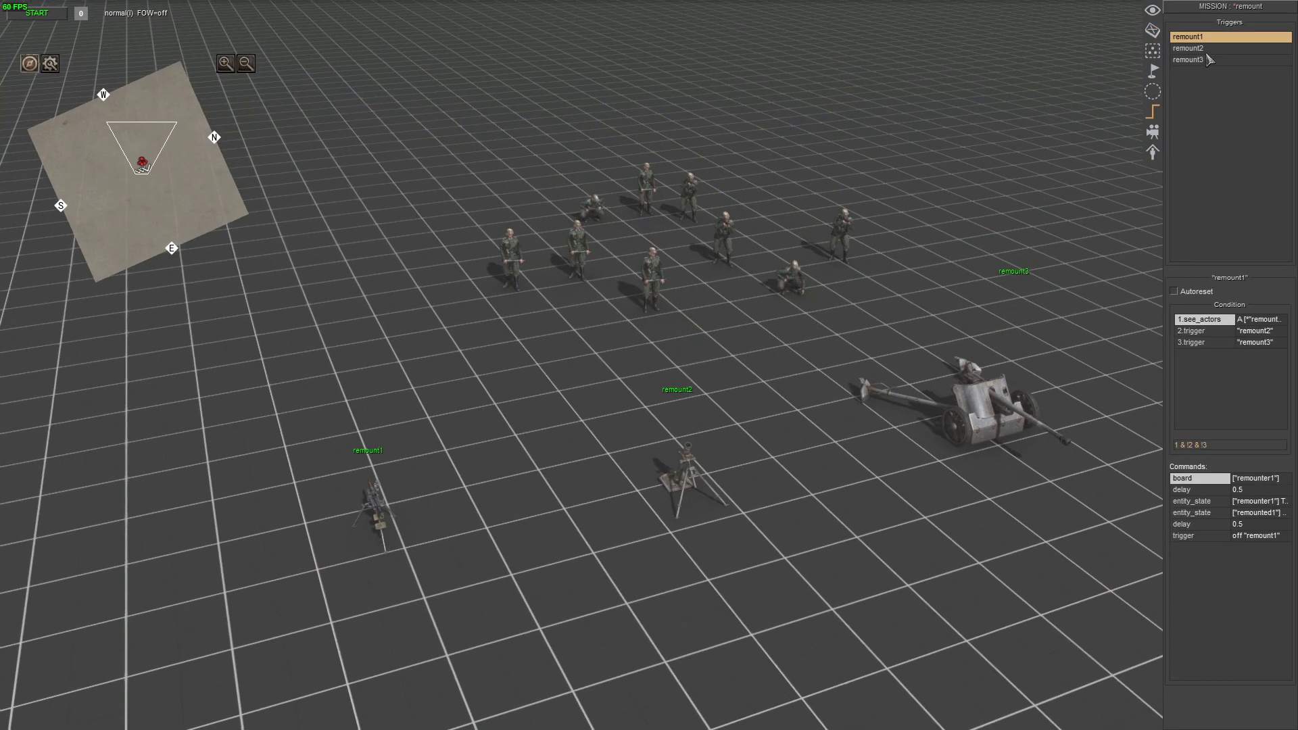
click(1209, 49)
double_click(1208, 490)
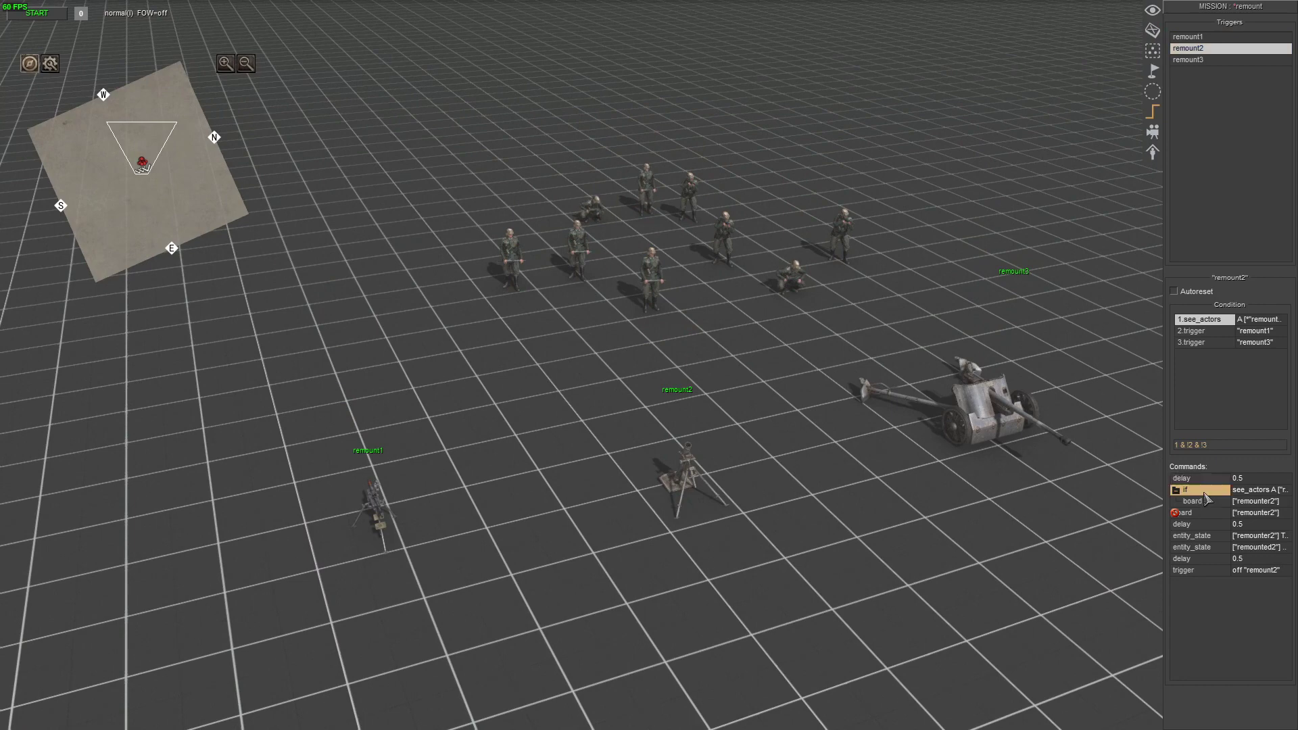
click(674, 351)
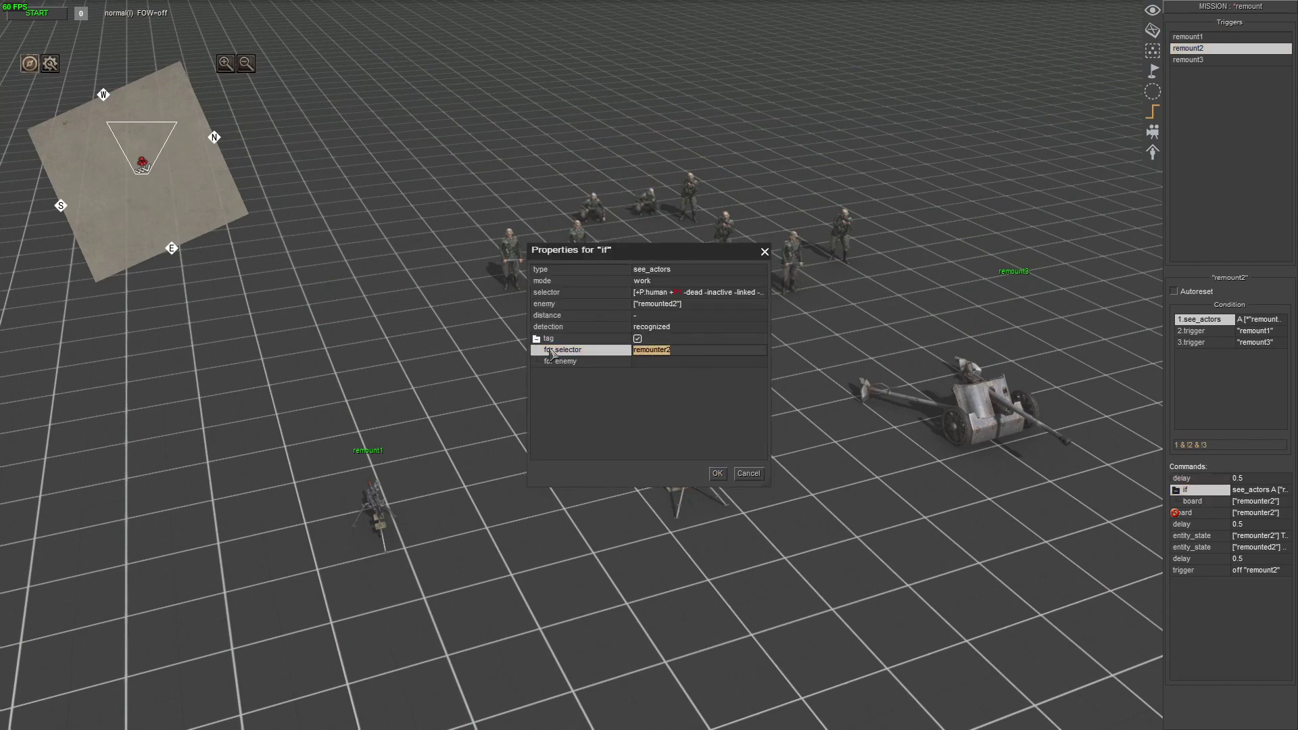
- Check the tag exclusion in the selector of remount2's if command and close its properties
double_click(576, 293)
click(592, 397)
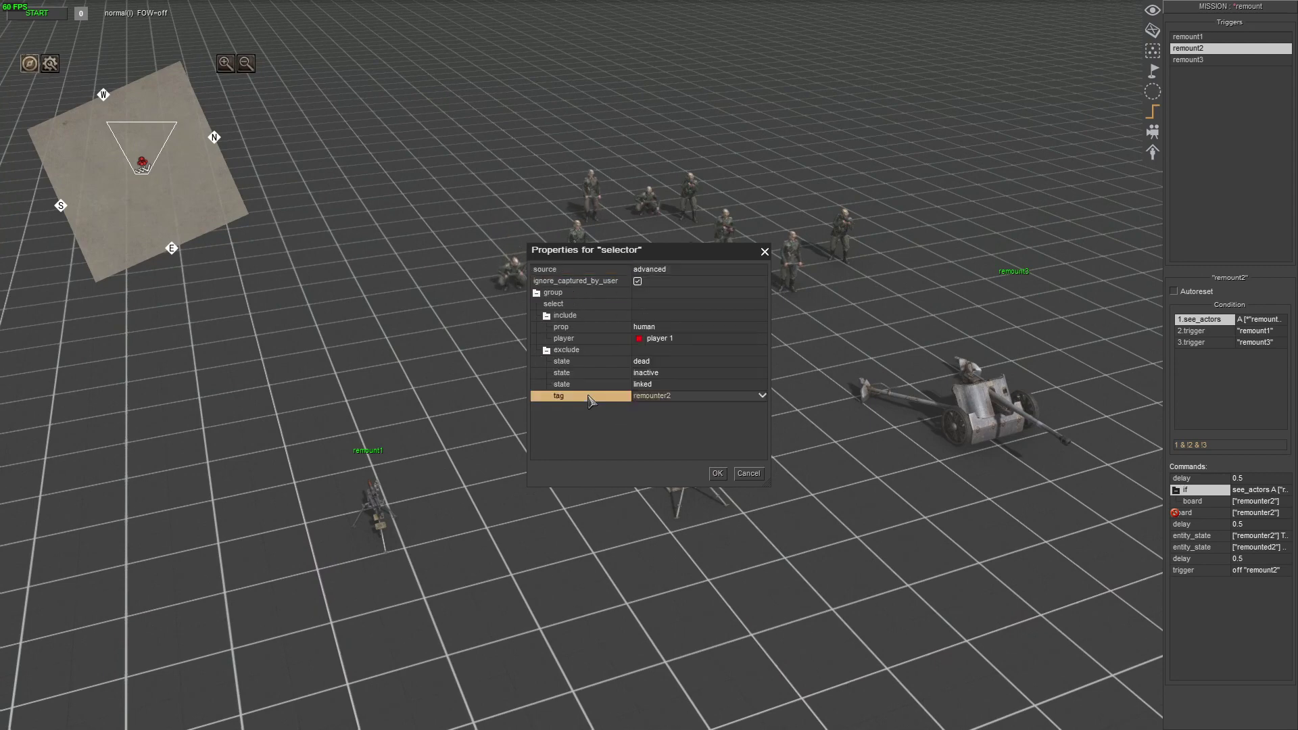
click(566, 351)
click(683, 397)
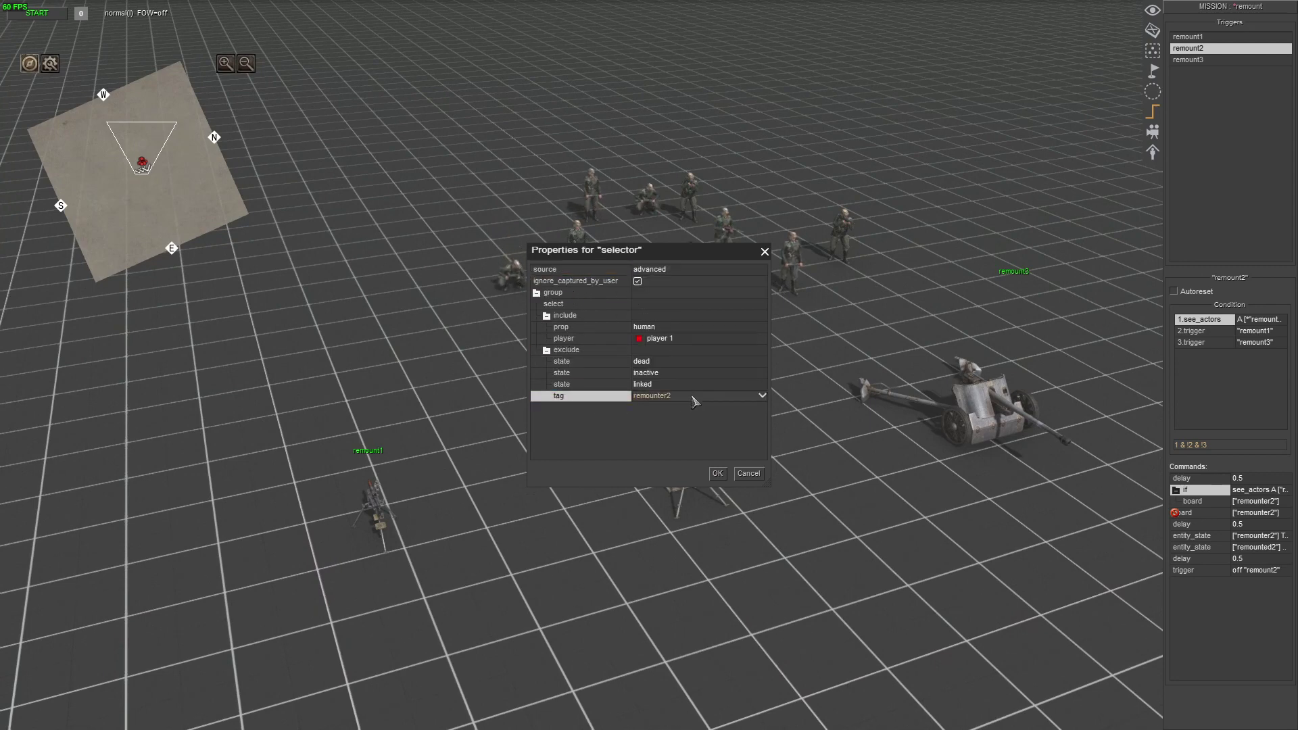
click(717, 474)
click(717, 474)
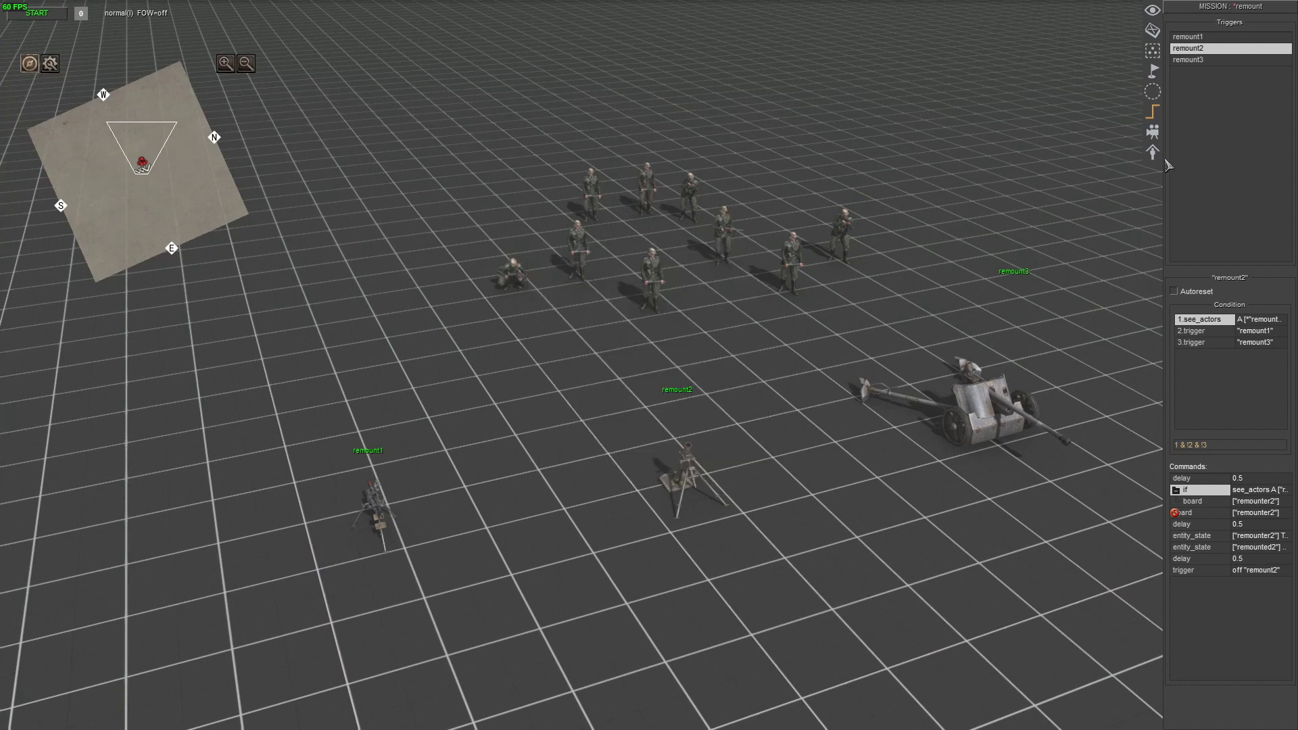
- Check the excluded tag in the selector of the first if command in the remount3 trigger
click(1188, 60)
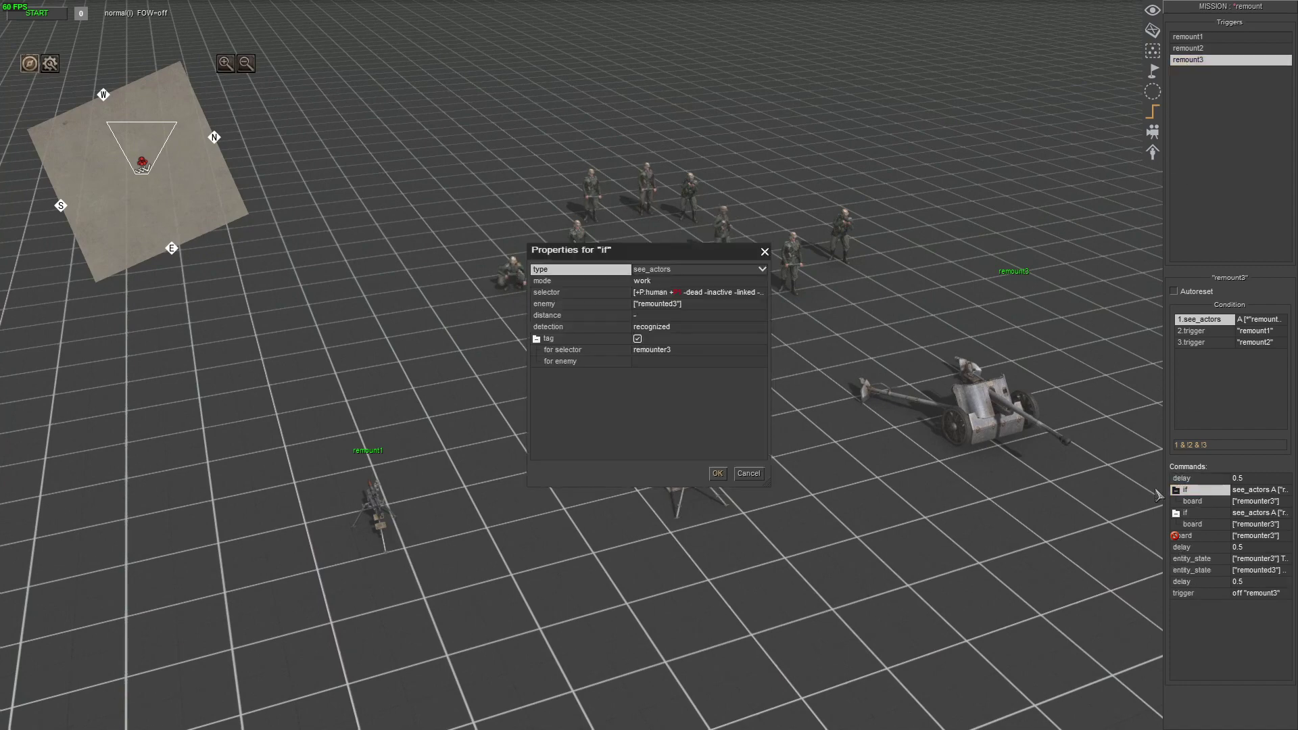
double_click(1200, 491)
double_click(571, 292)
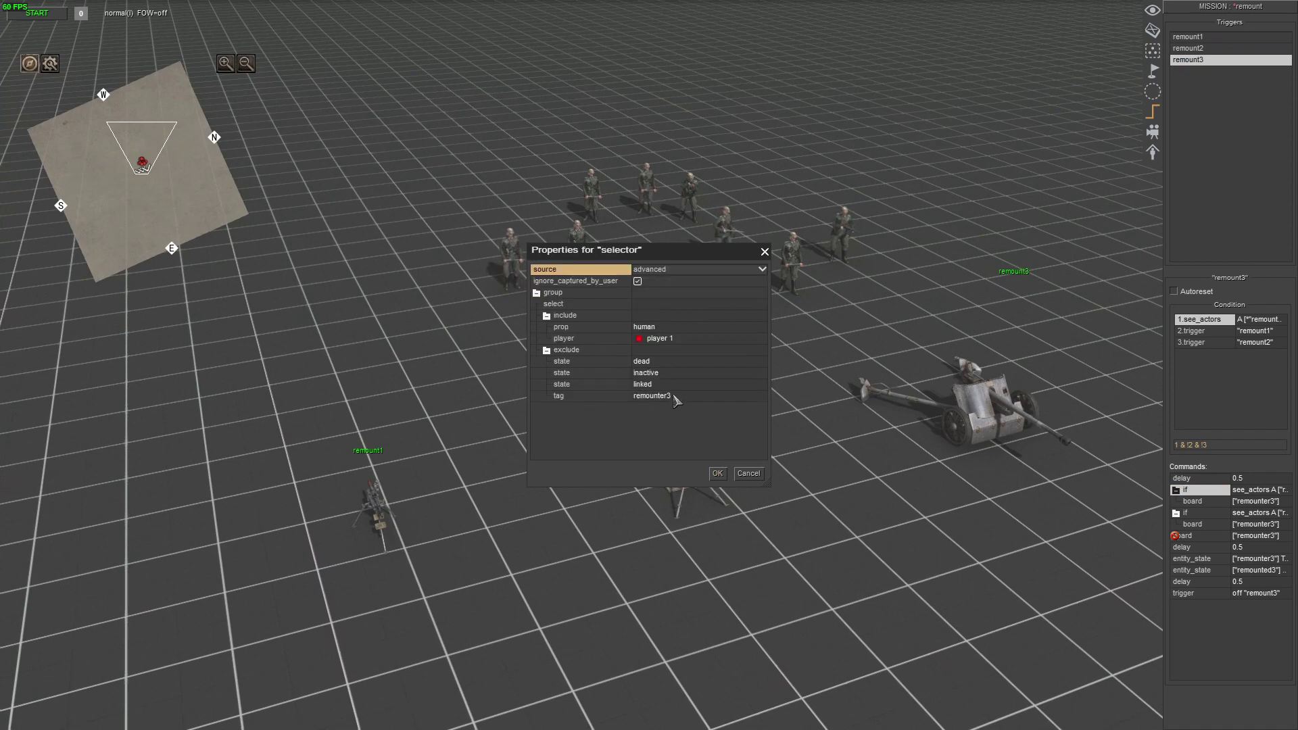
click(719, 474)
click(719, 474)
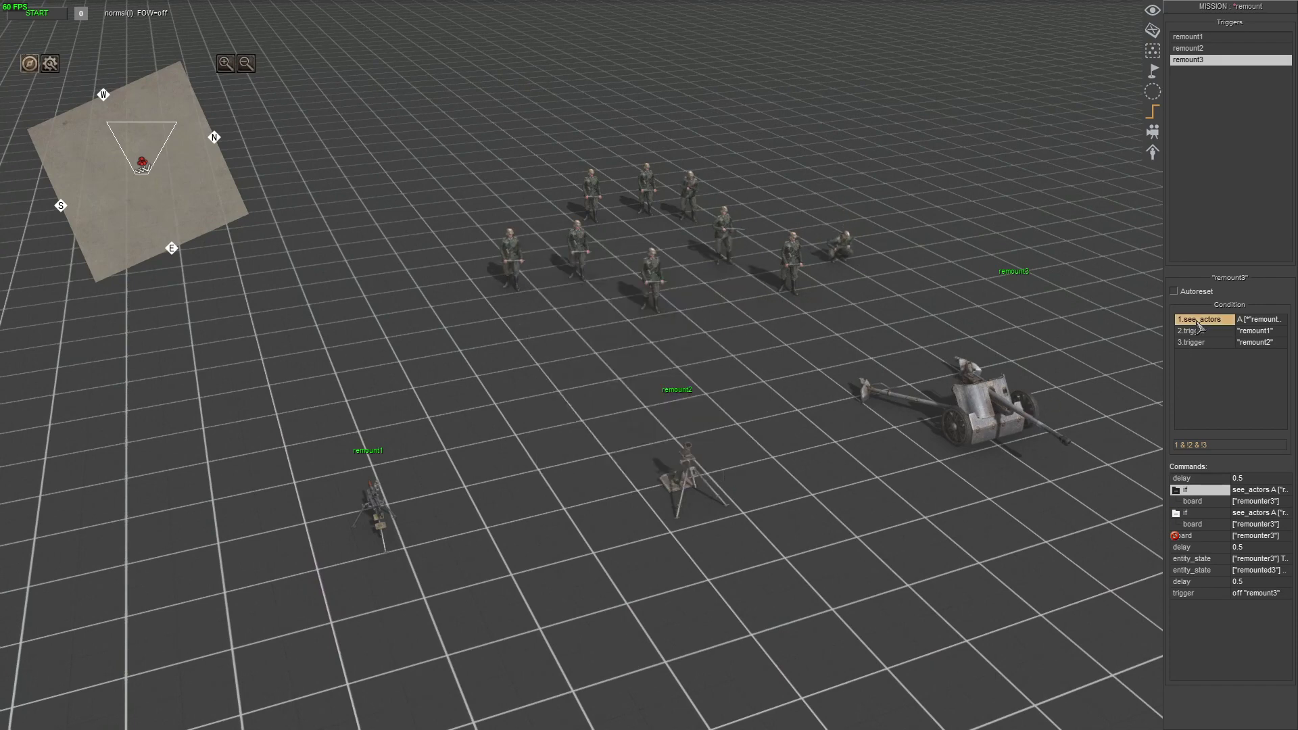
- Review remount3's see_actors condition and the excluded tag in the selector of its second if command
double_click(1197, 322)
key(Escape)
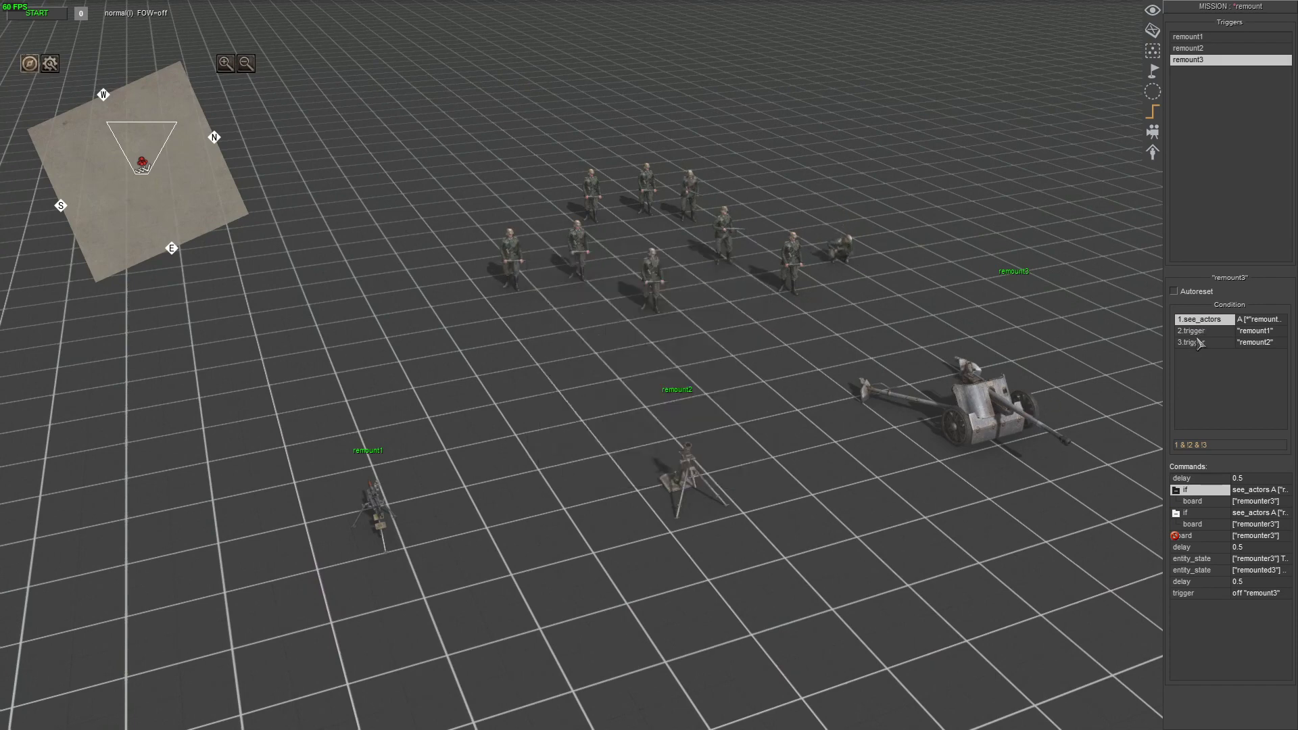
double_click(1194, 495)
key(Escape)
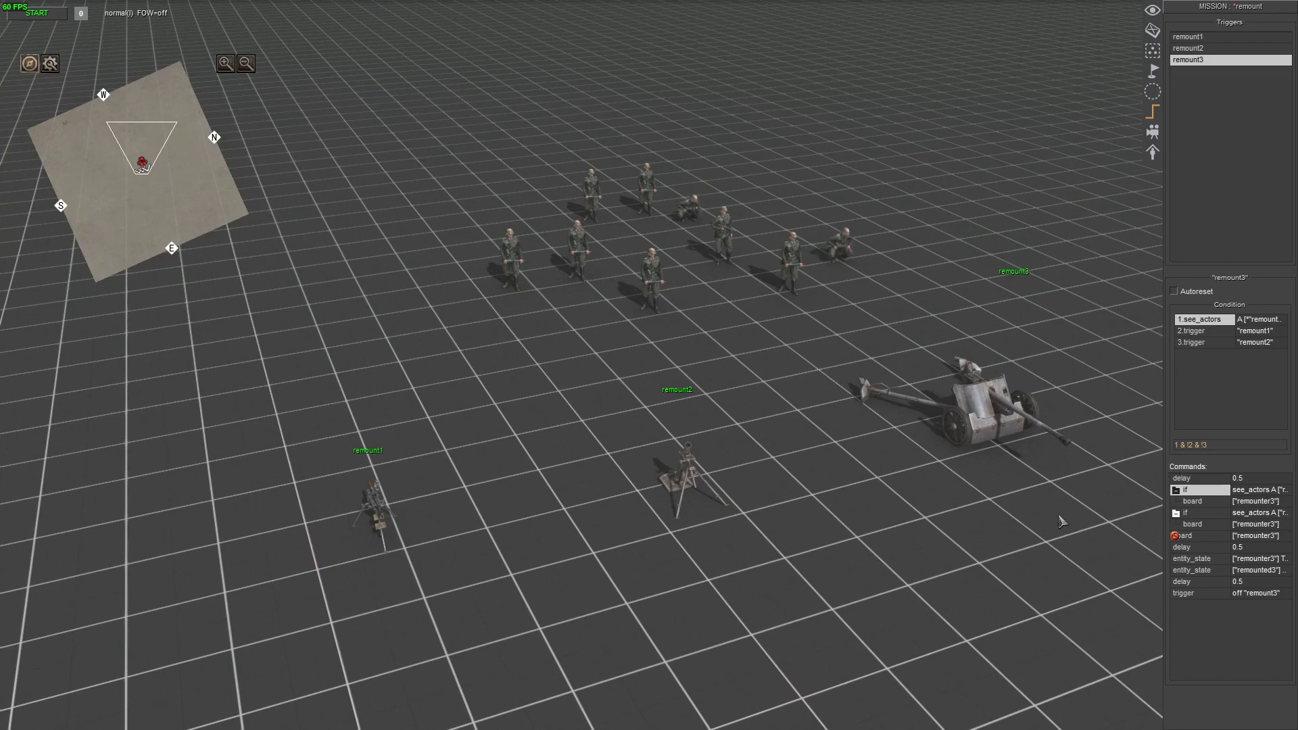
double_click(1204, 513)
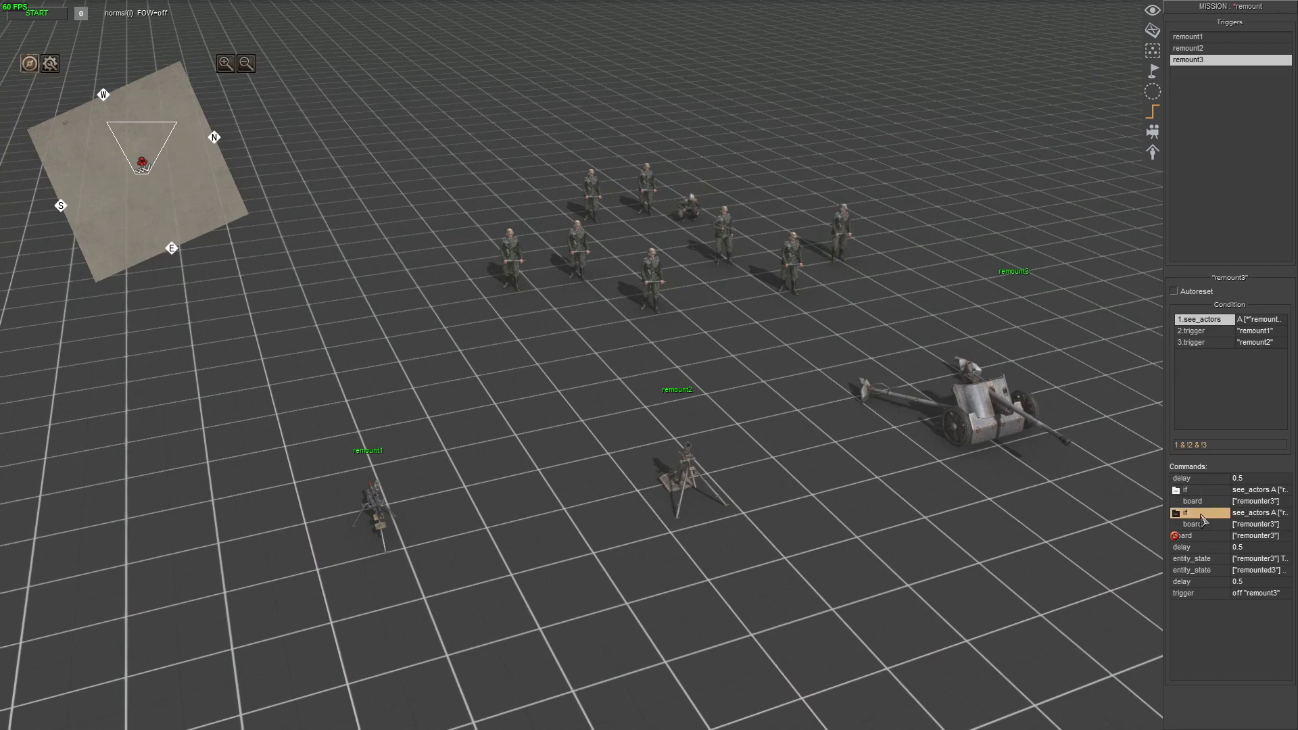
double_click(565, 294)
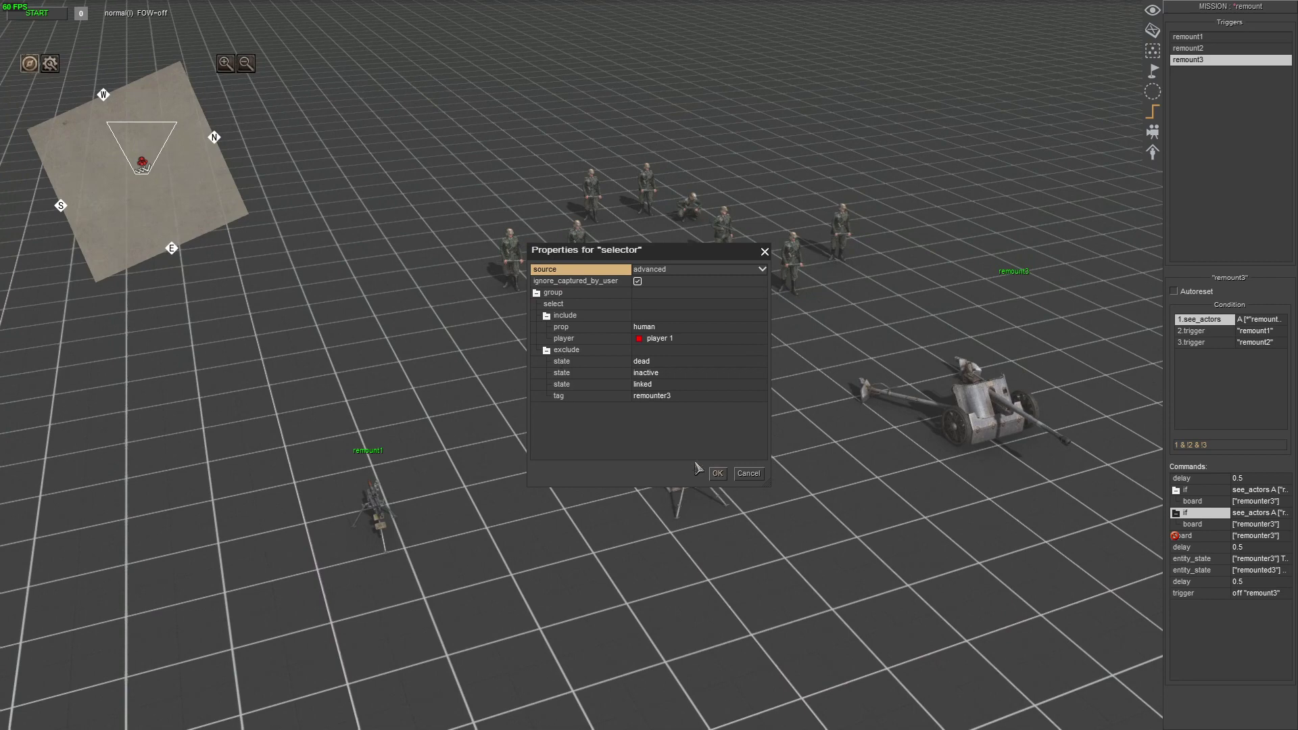
key(Escape)
click(718, 474)
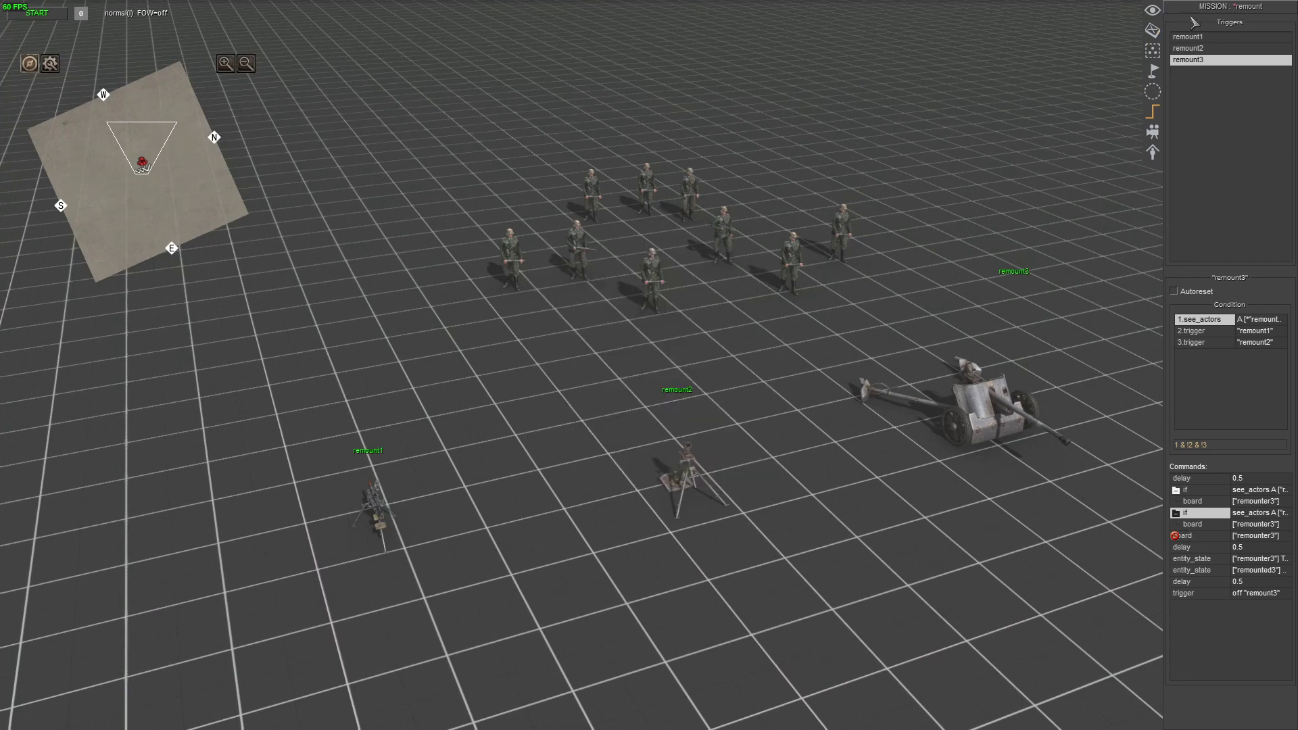
- Save the mission and run the simulation to inspect the crews of the Pak 38, mortar and machine gun
key(Escape)
click(661, 311)
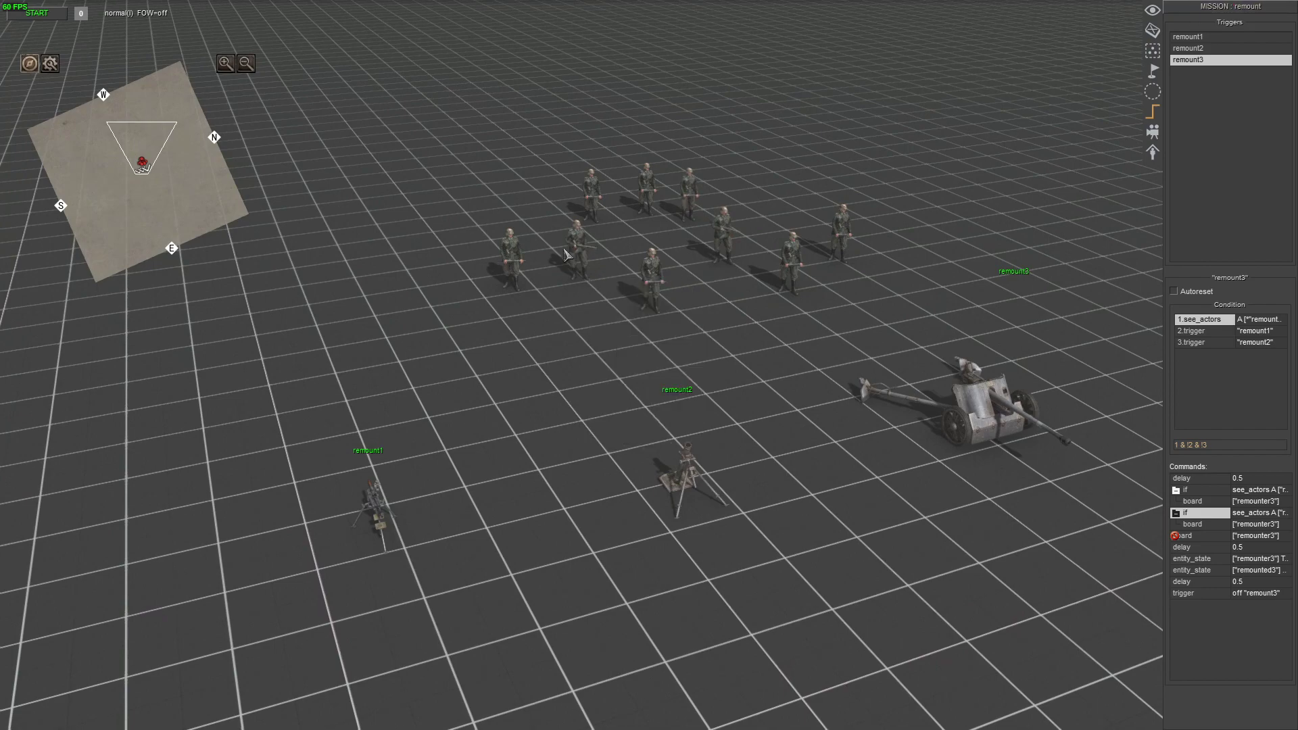
click(38, 13)
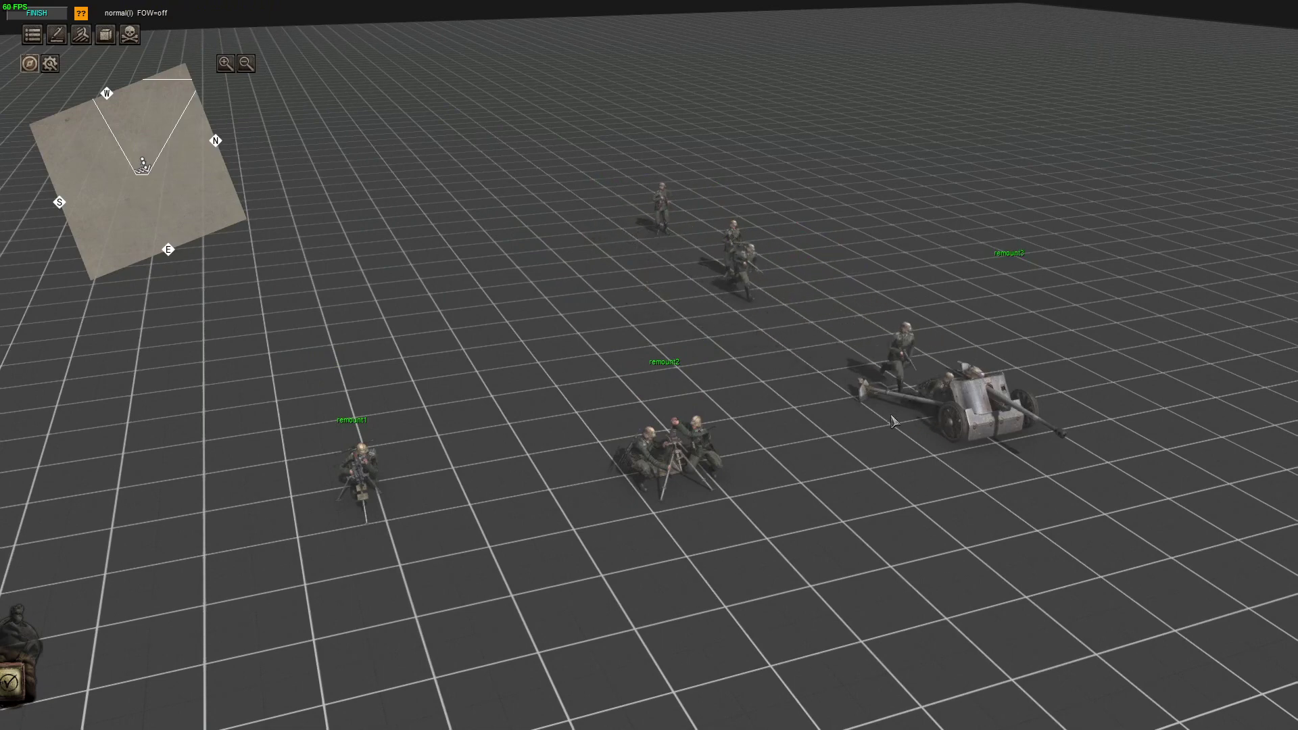
mouse_move(958, 422)
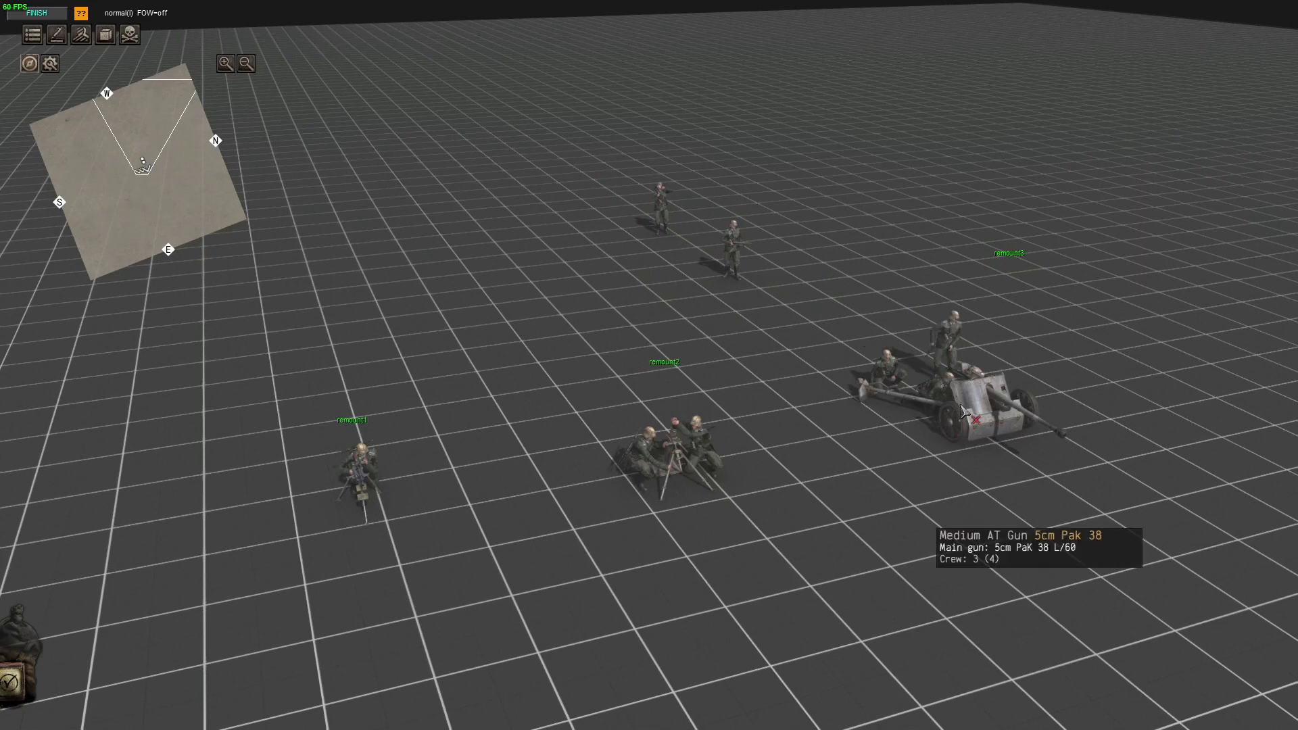
middle_drag(646, 440, 642, 431)
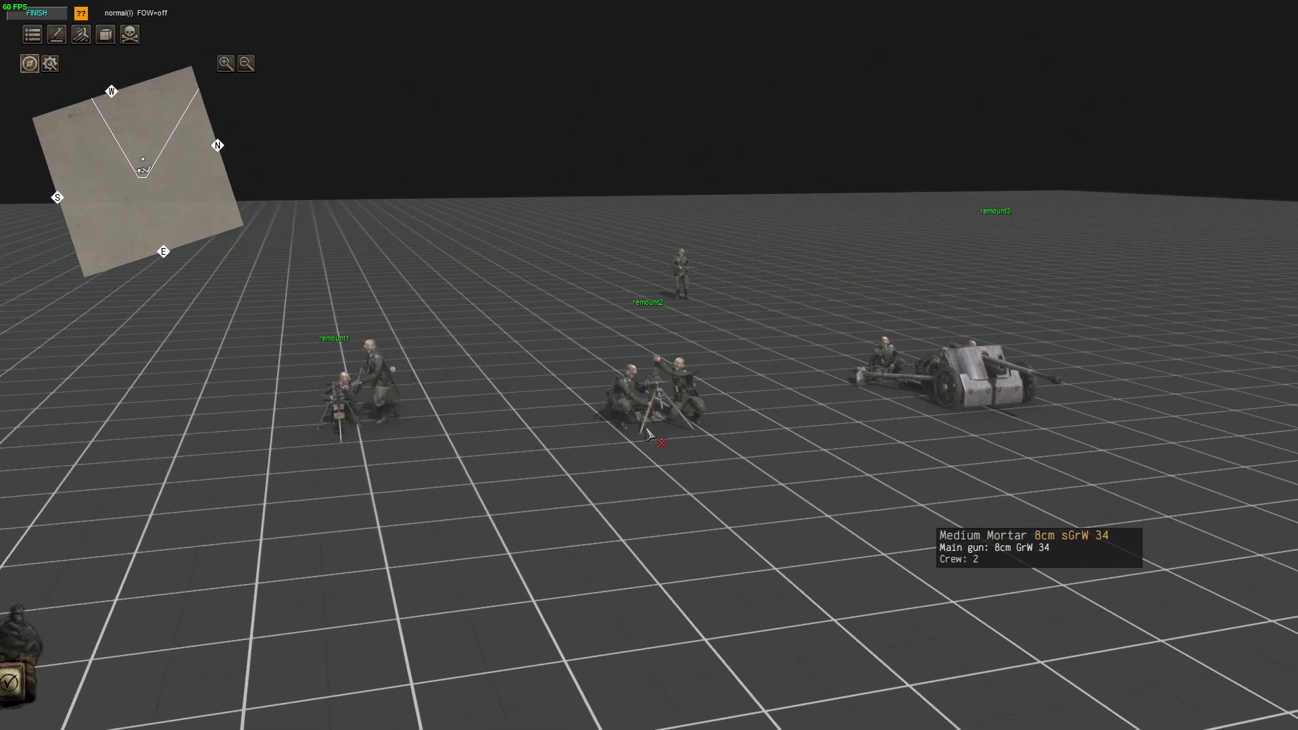
middle_drag(654, 455, 780, 448)
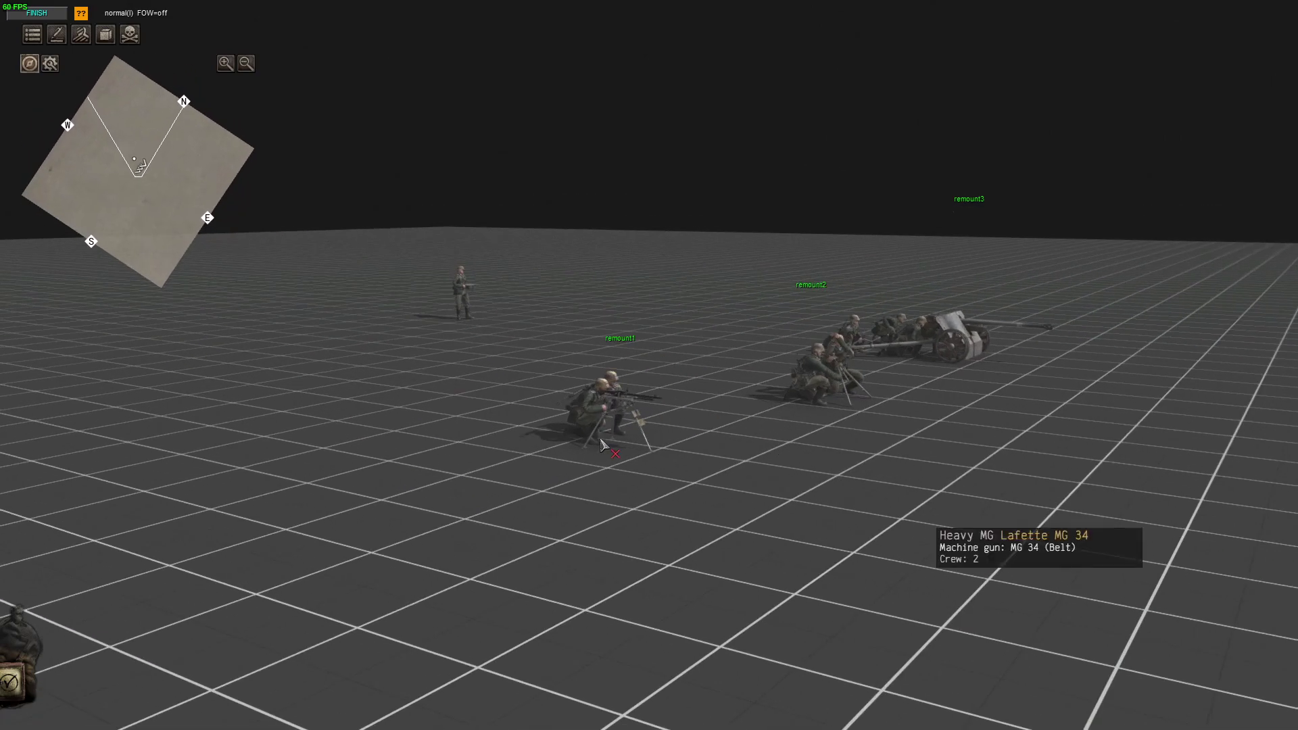
- Compare the commands of the remount1, remount2 and remount3 triggers in the mission editor
middle_drag(846, 383, 696, 396)
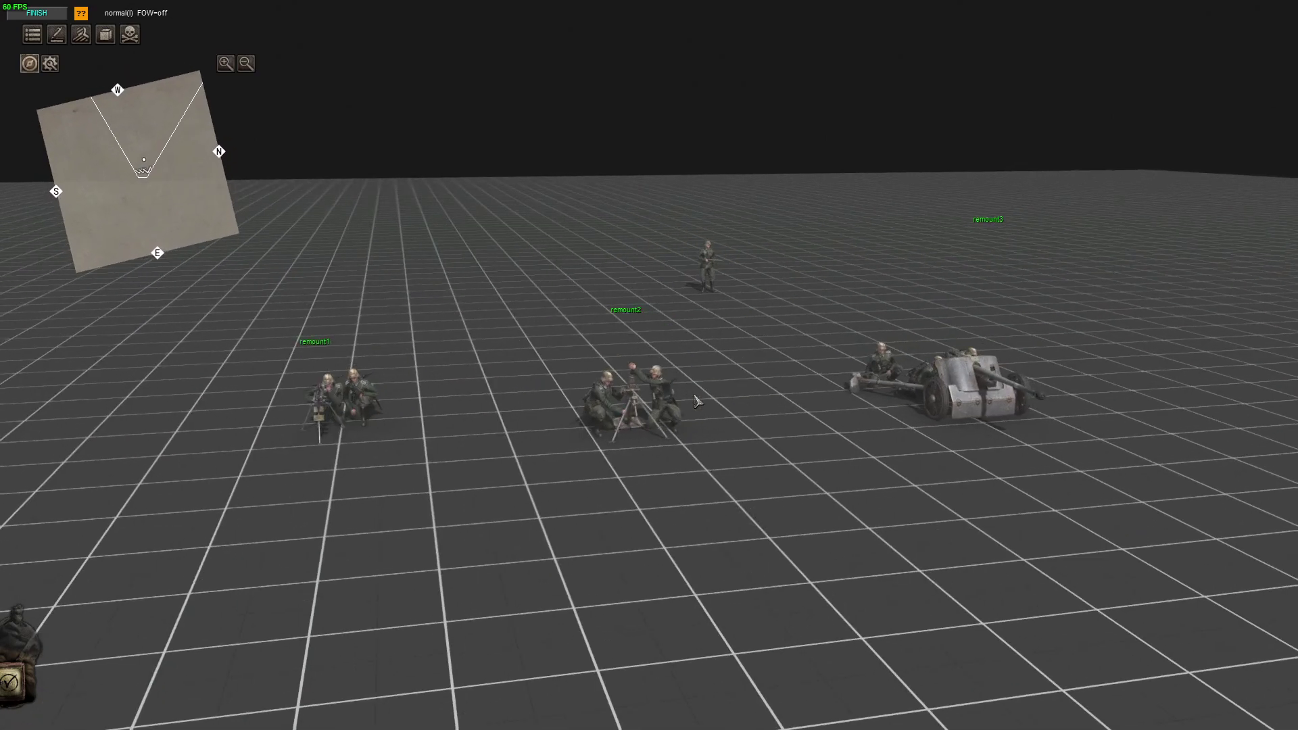
key(F3)
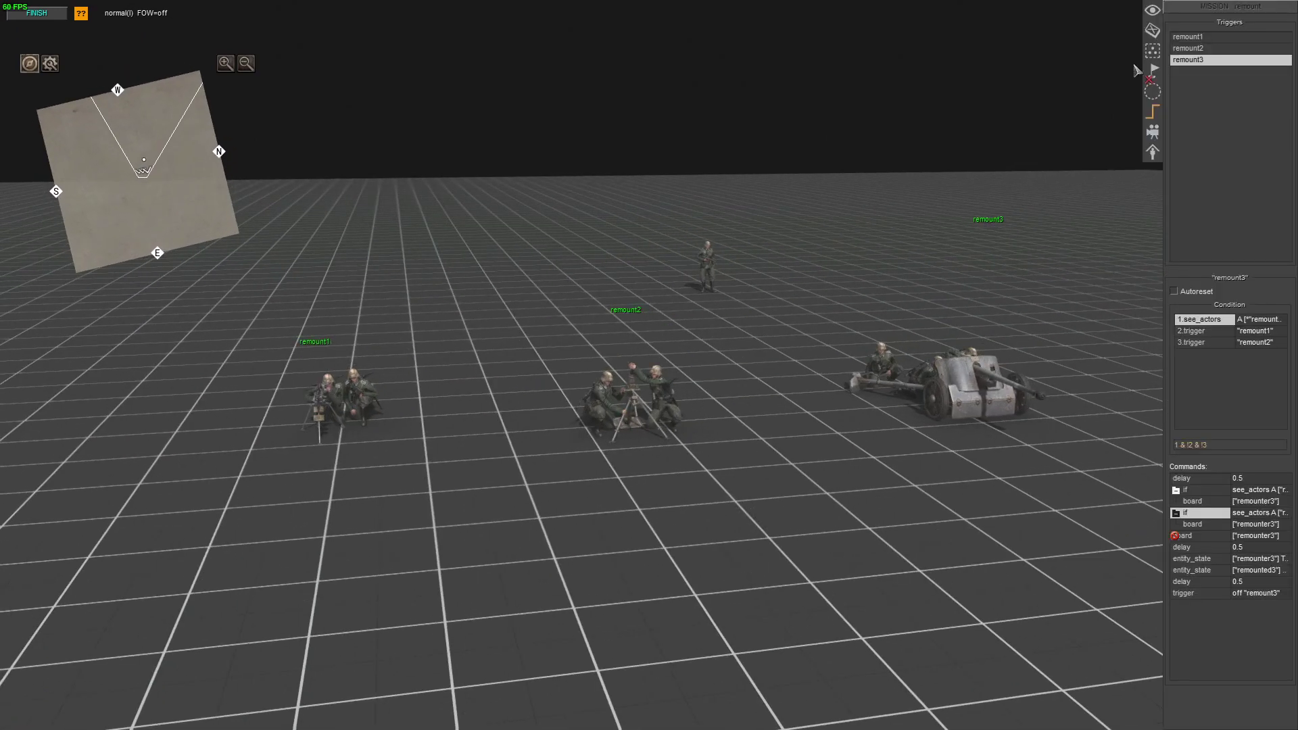
click(1181, 39)
click(1190, 48)
click(1190, 60)
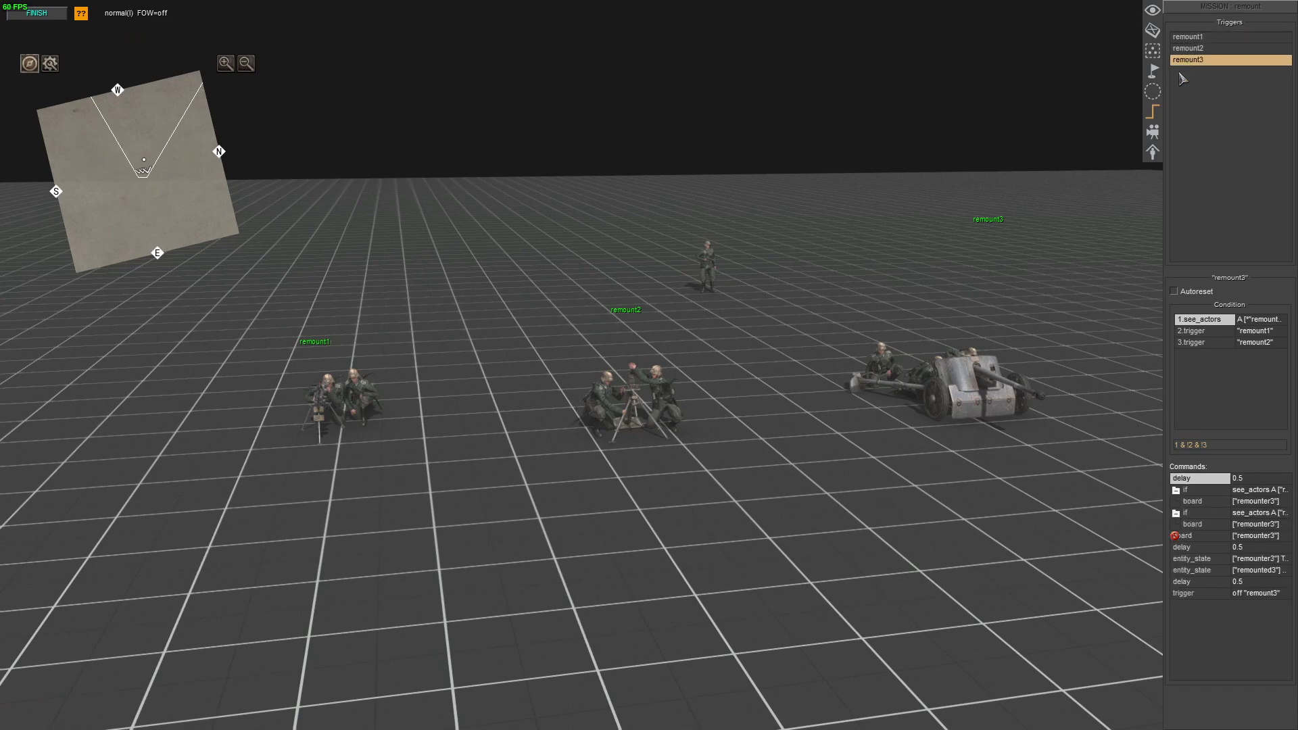
click(1184, 47)
click(1185, 41)
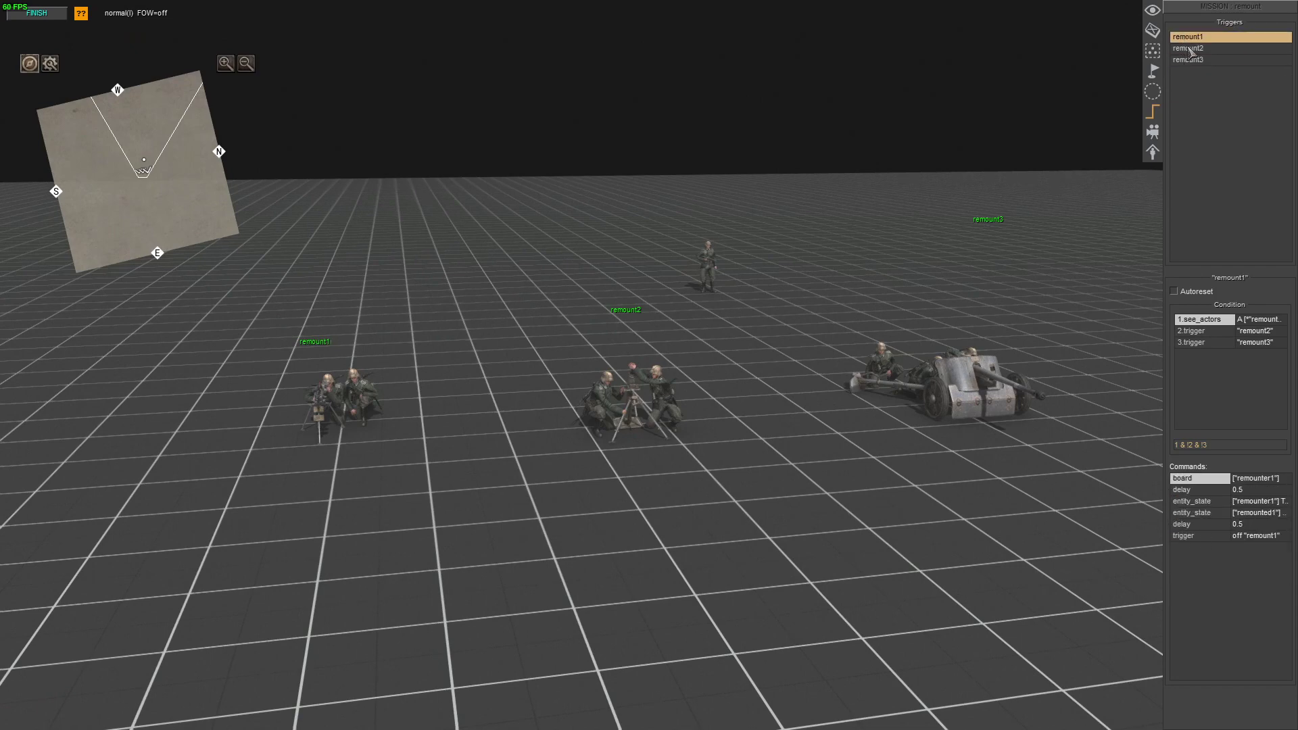
- Try to delete the disabled board commands from remount2 and remount3 while the simulation is running
click(1189, 50)
click(1196, 513)
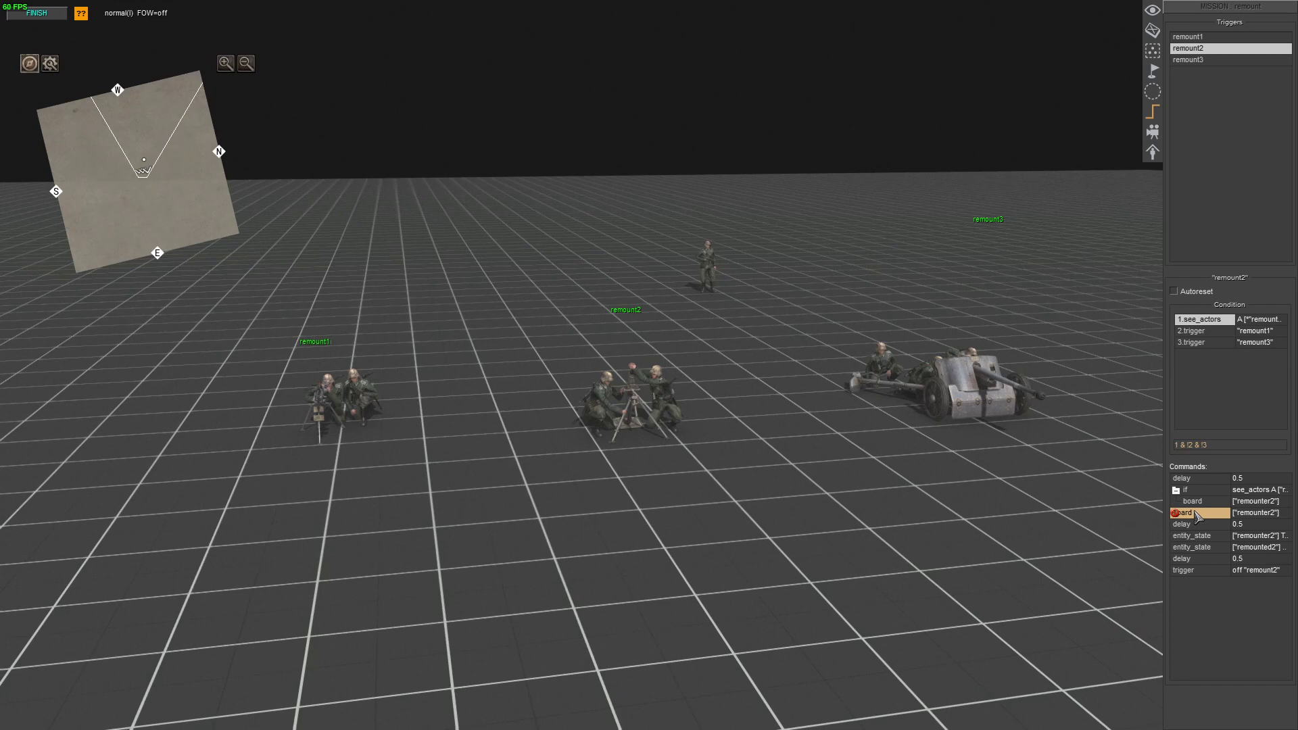
key(Delete)
key(Return)
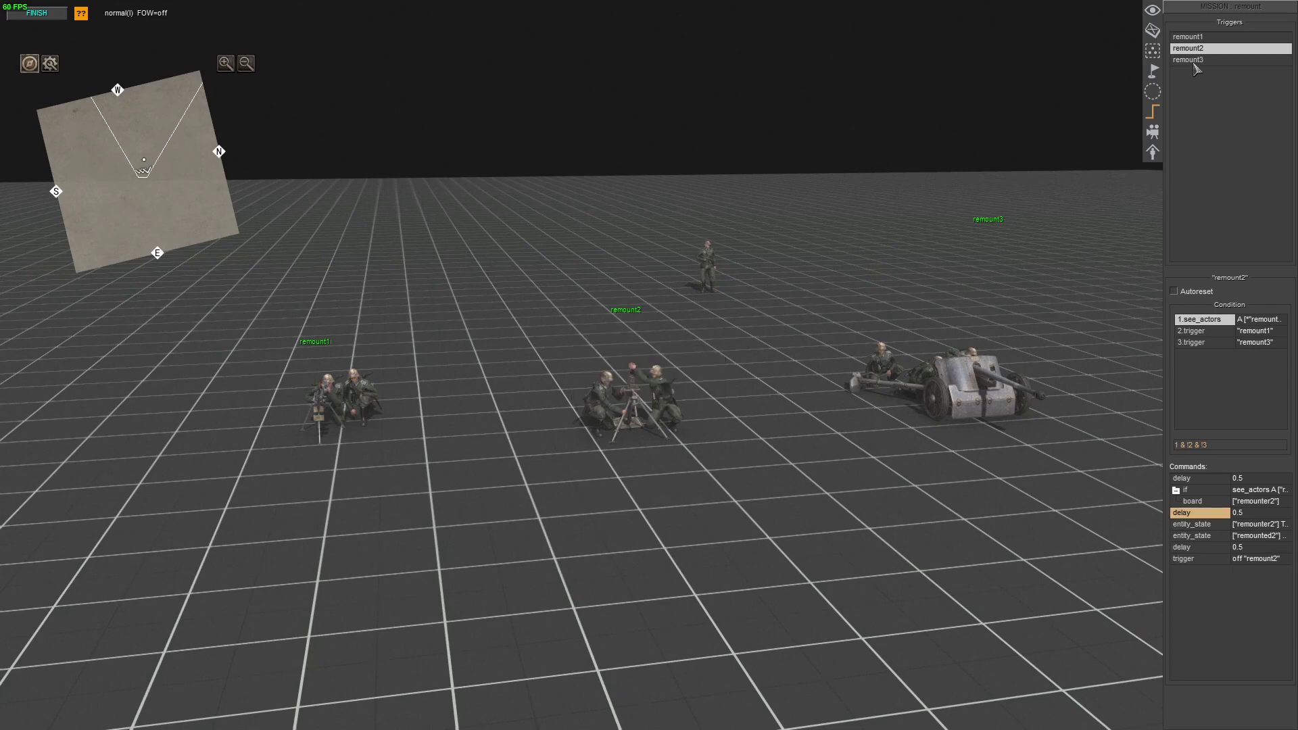
click(1194, 60)
click(1195, 536)
key(Delete)
key(Return)
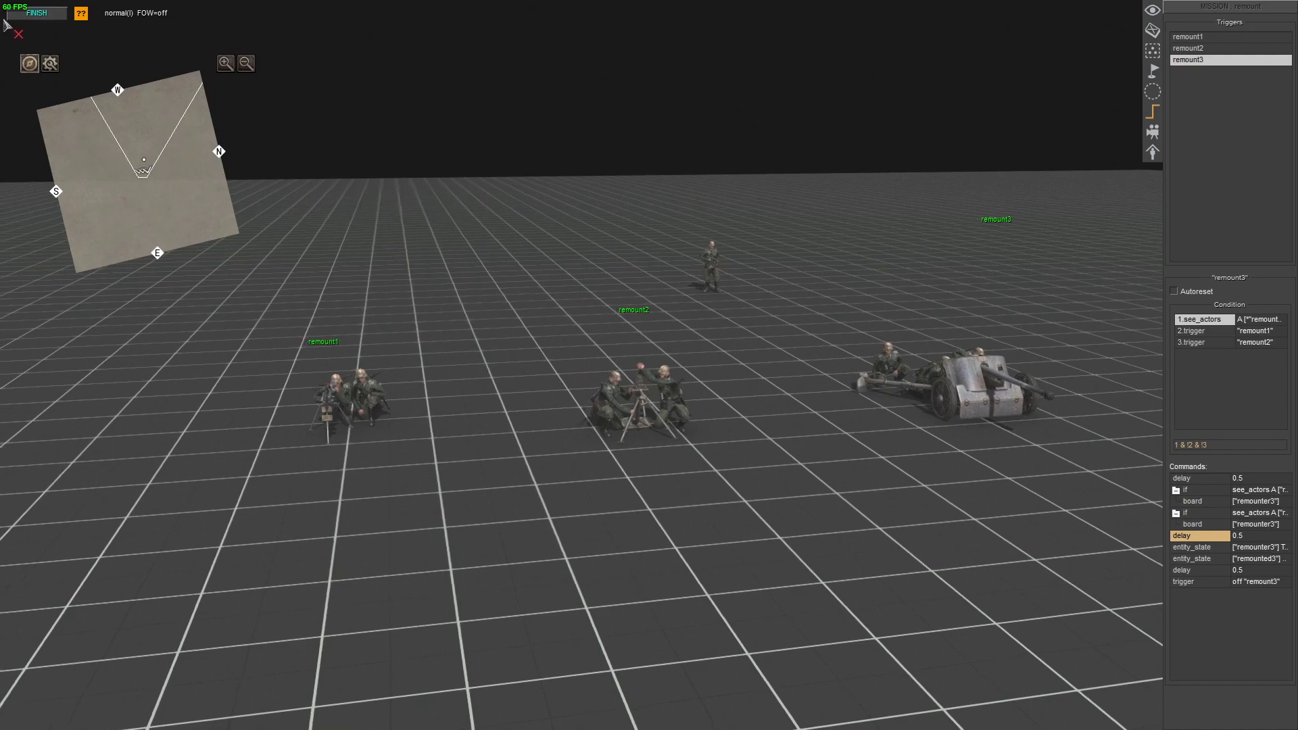
- Finish the simulation and delete the disabled board command from both the remount2 and remount3 triggers
click(37, 15)
key(Escape)
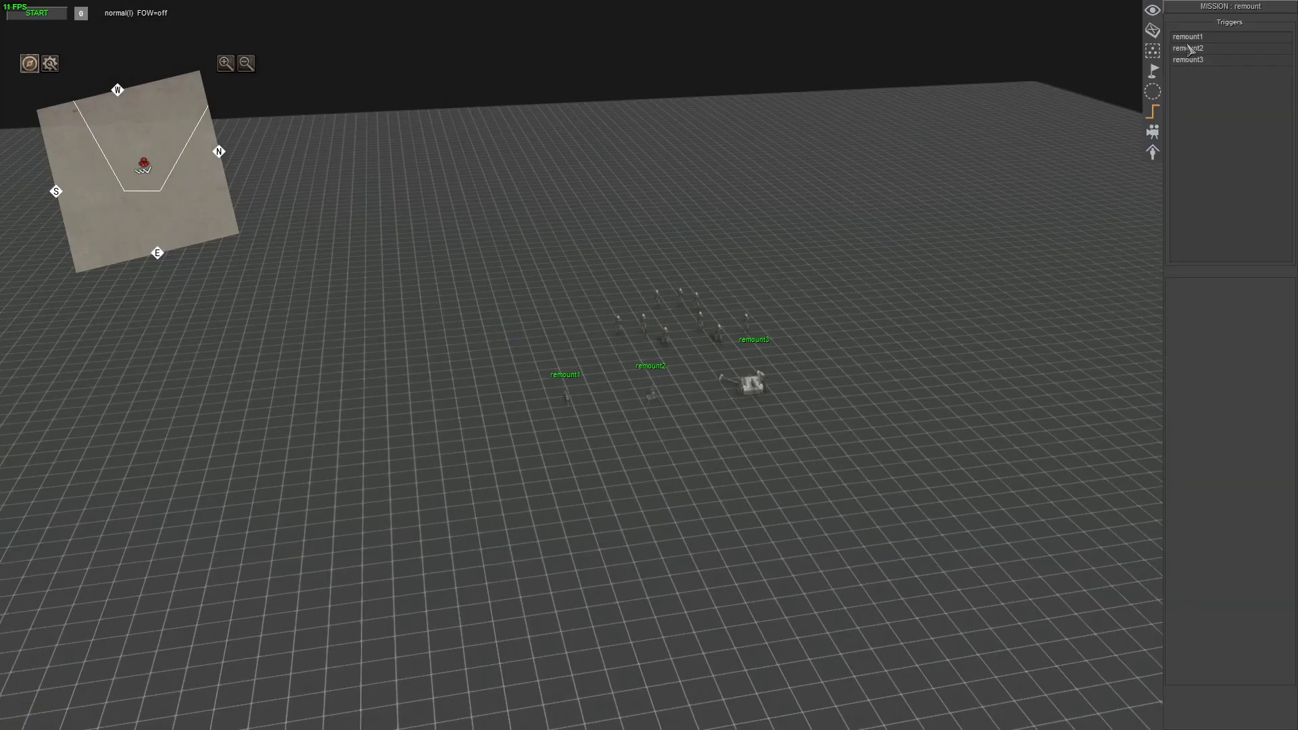
click(1188, 49)
click(1188, 514)
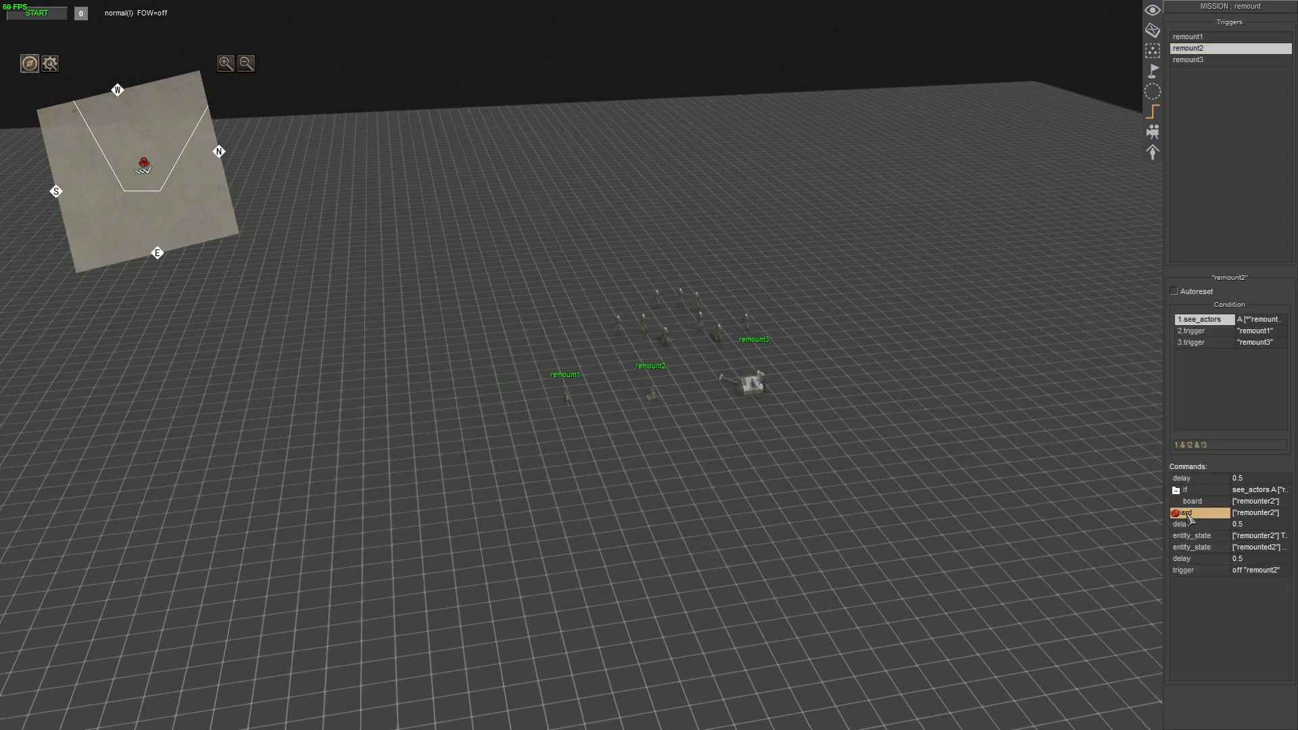
key(Delete)
click(1192, 60)
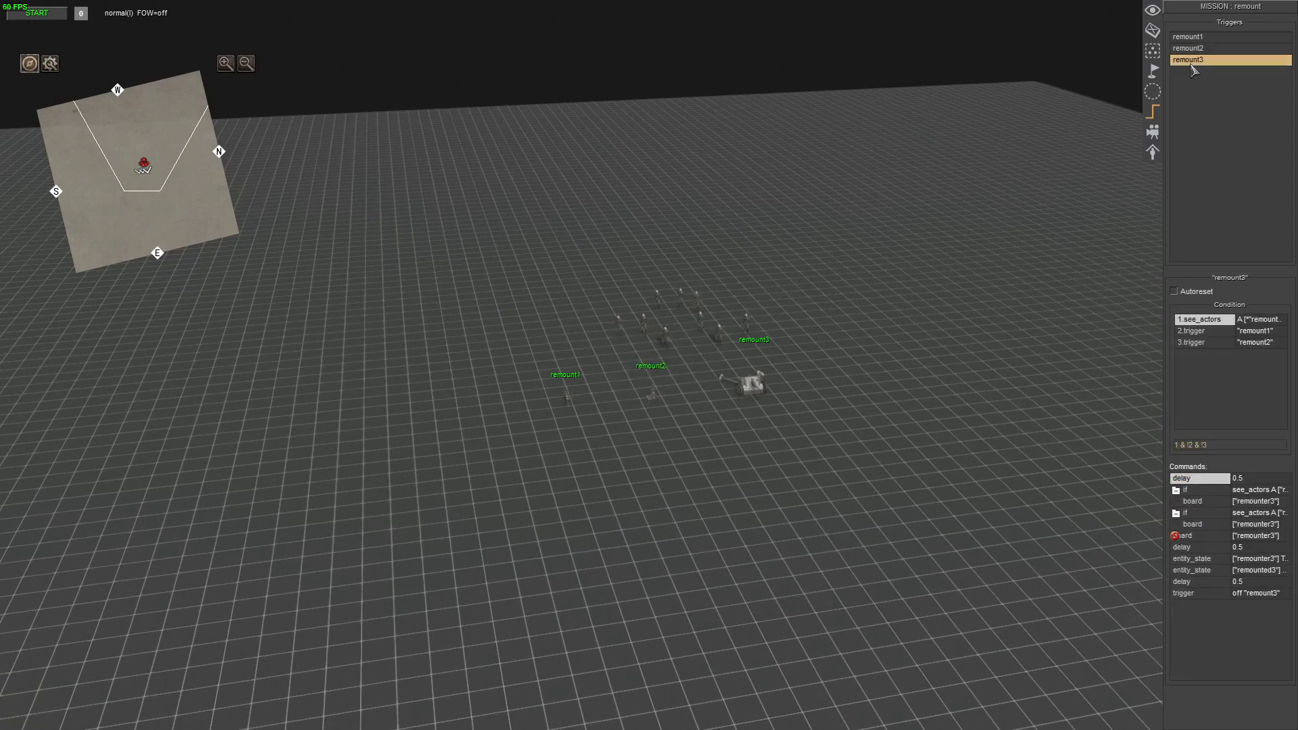
click(1184, 538)
key(Delete)
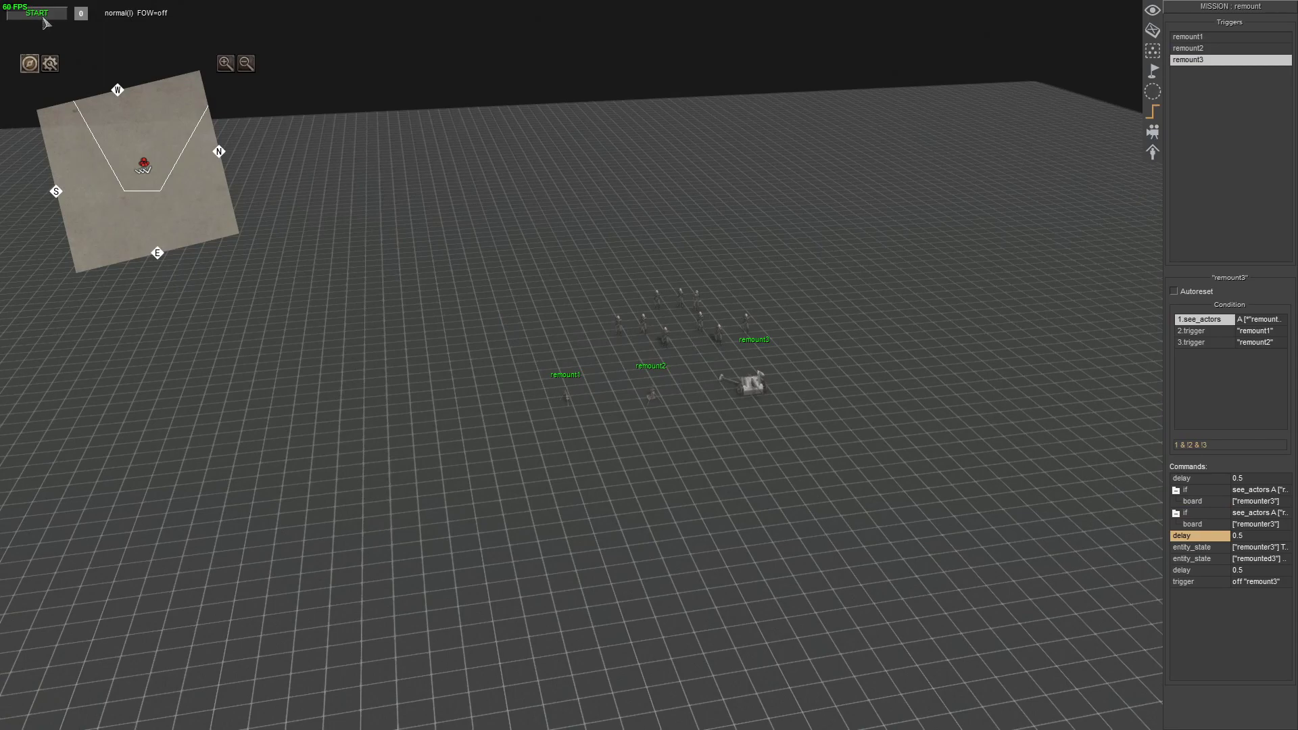
- Run the simulation and examine the soldiers mounting the Pak 38, mortar and machine gun, with the entities displayed
click(42, 18)
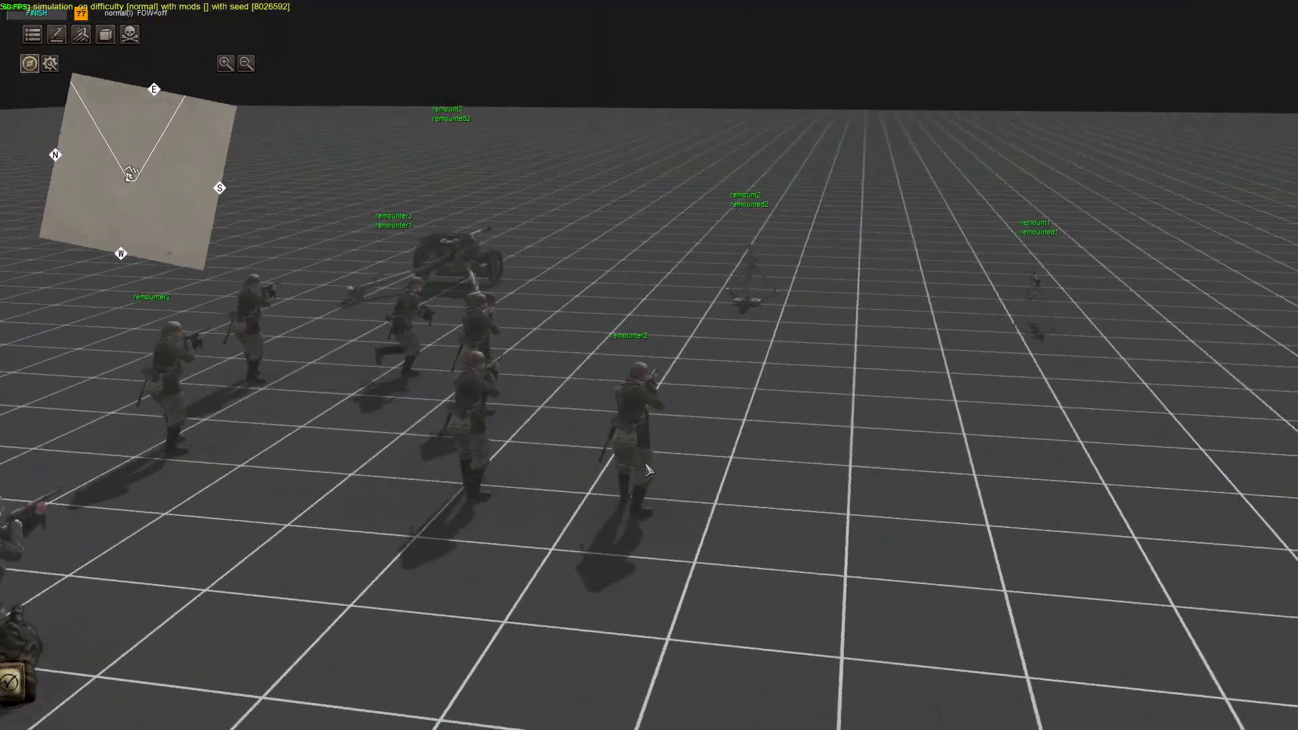
scroll(616, 495, down, 3)
key(F2)
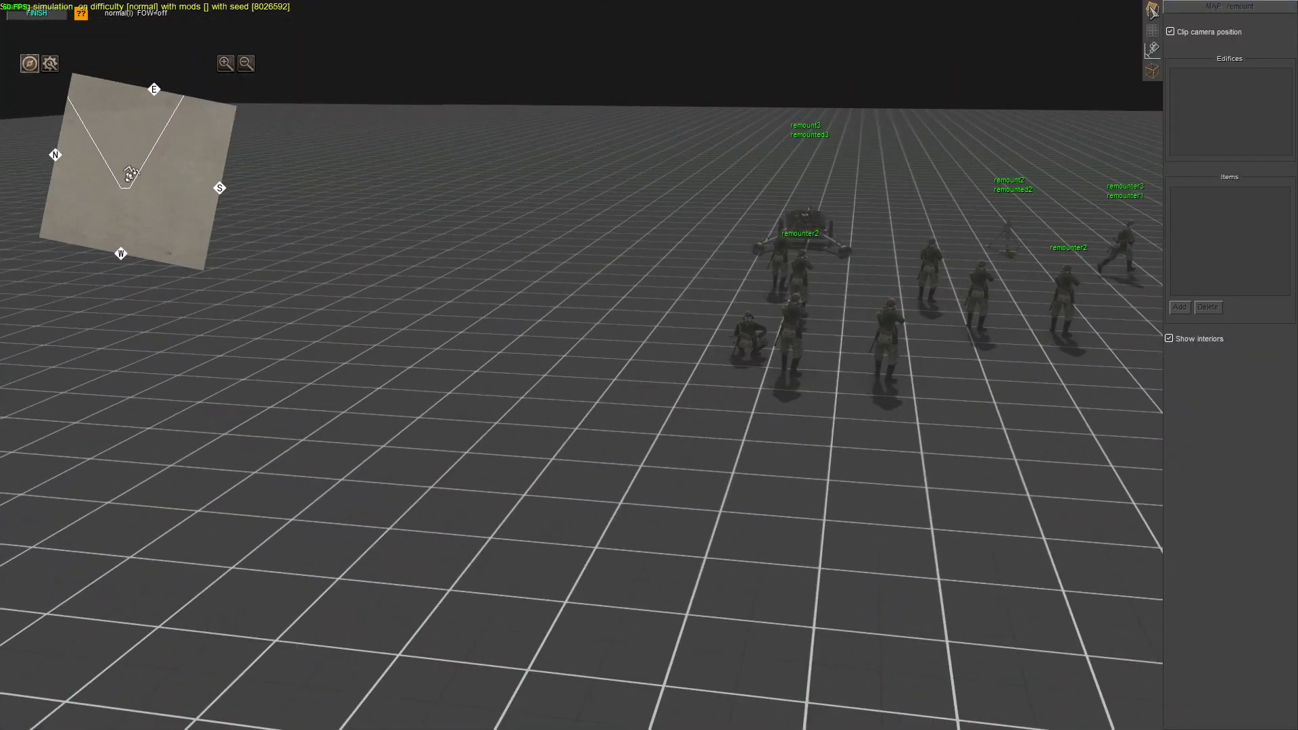
click(1153, 10)
click(1152, 32)
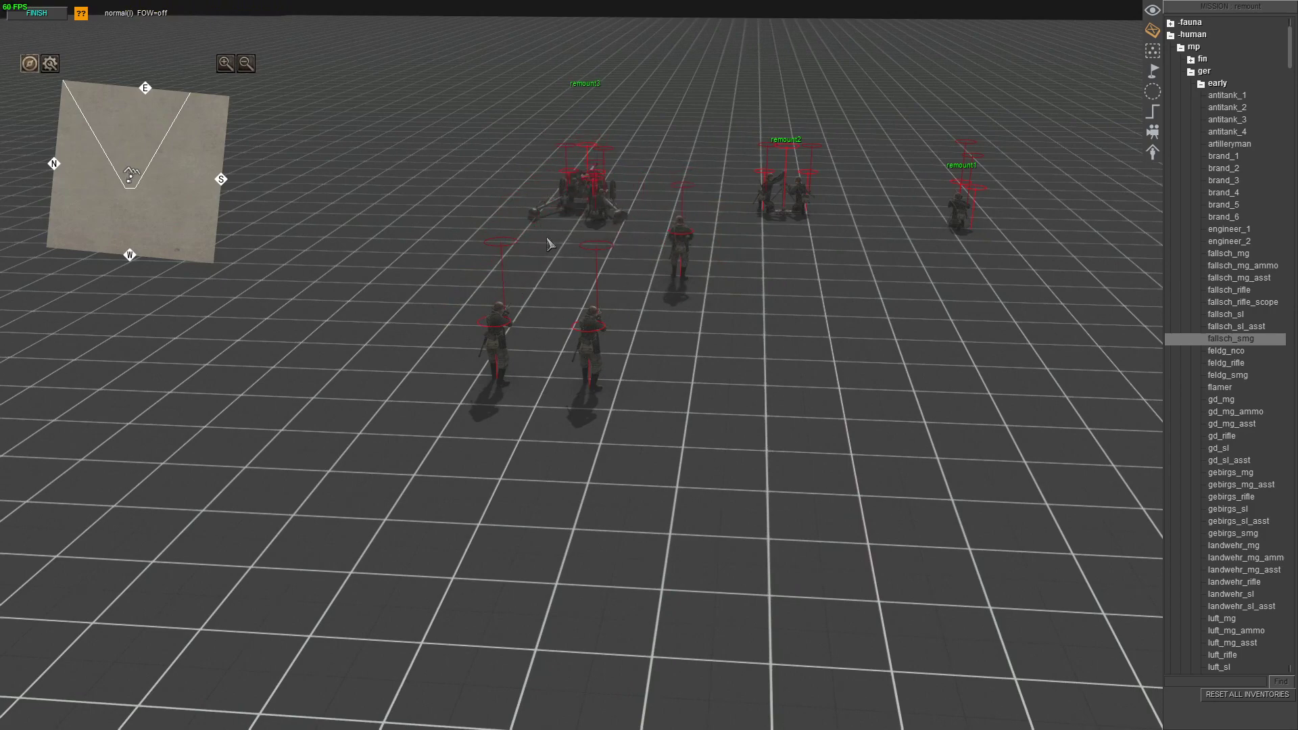
middle_drag(484, 488, 486, 499)
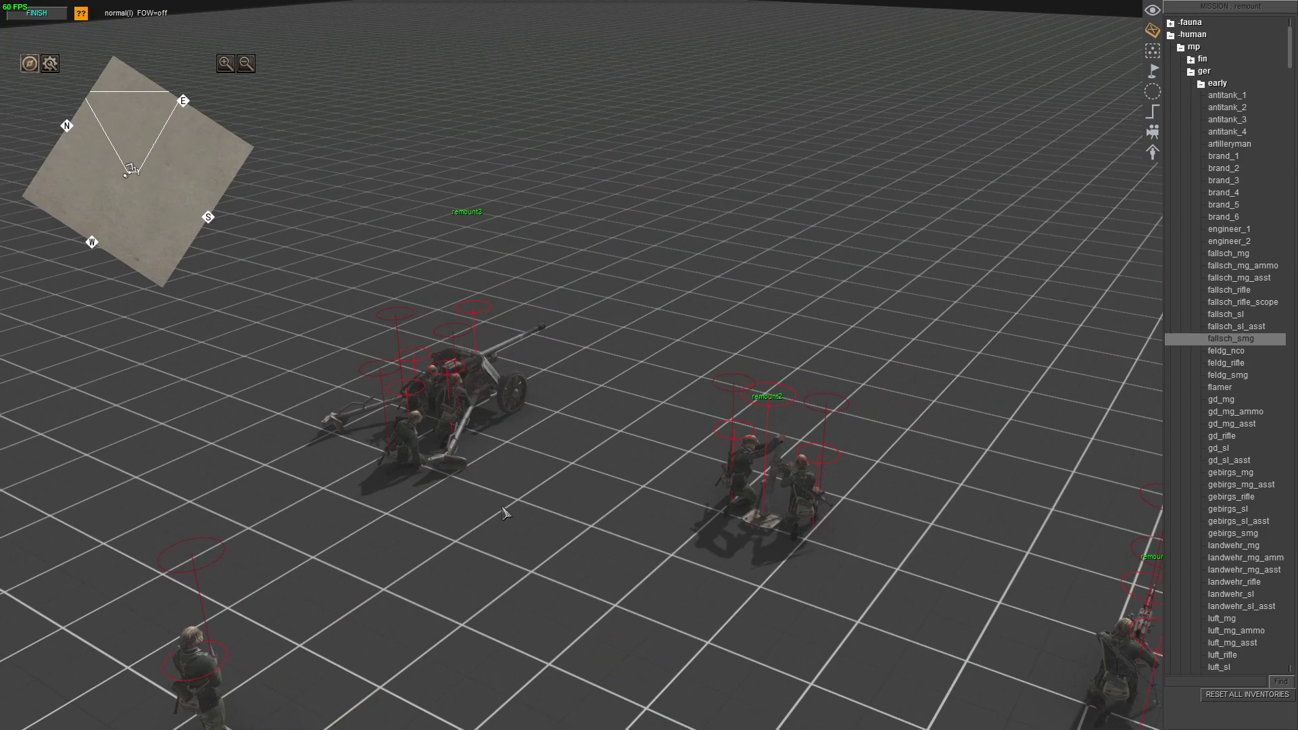
middle_drag(561, 516, 669, 505)
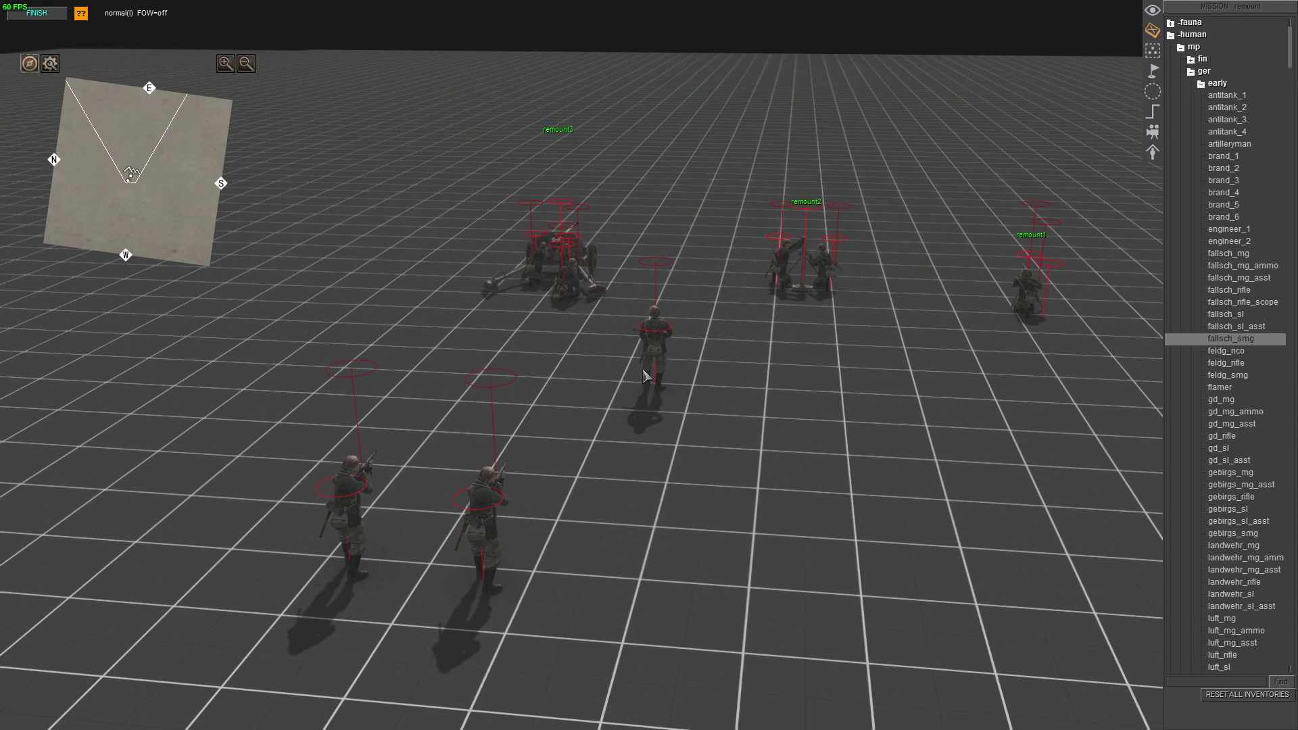
- Place an early-war German sniper_elite soldier on the open ground well behind the gun crews
scroll(913, 663, down, 5)
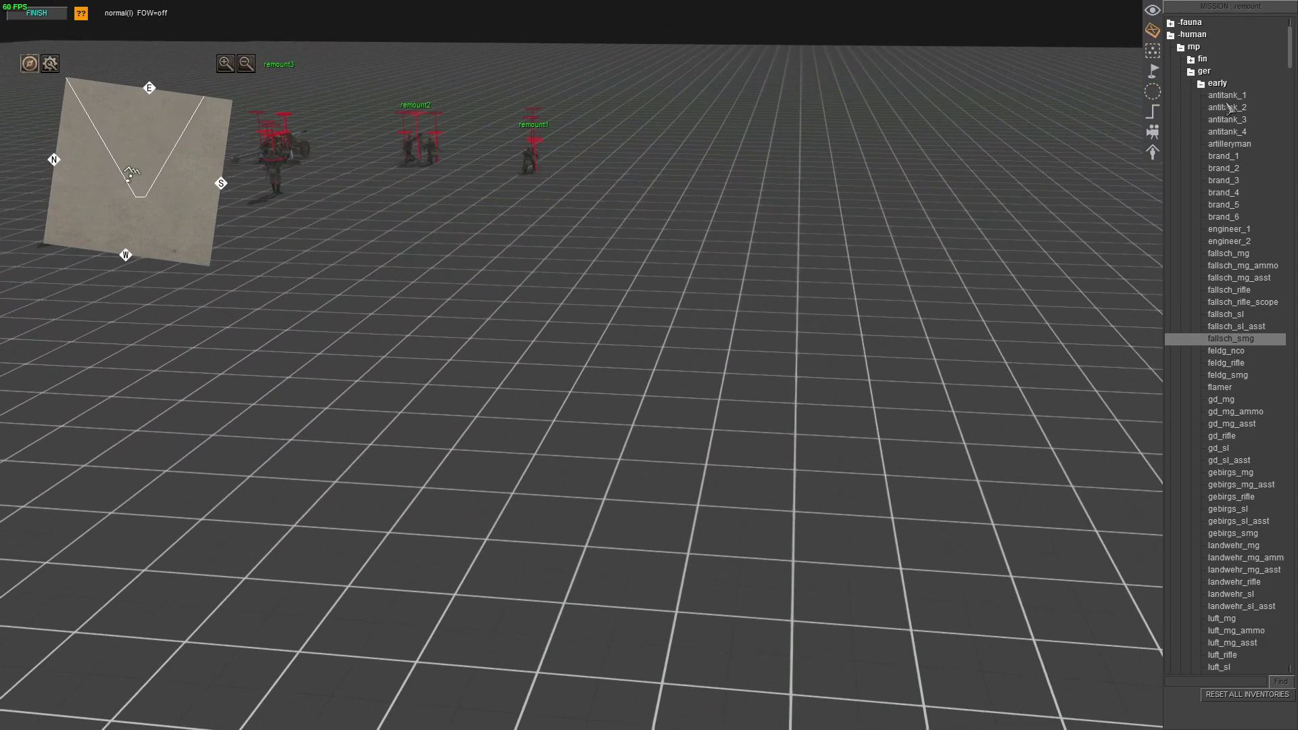
click(1236, 341)
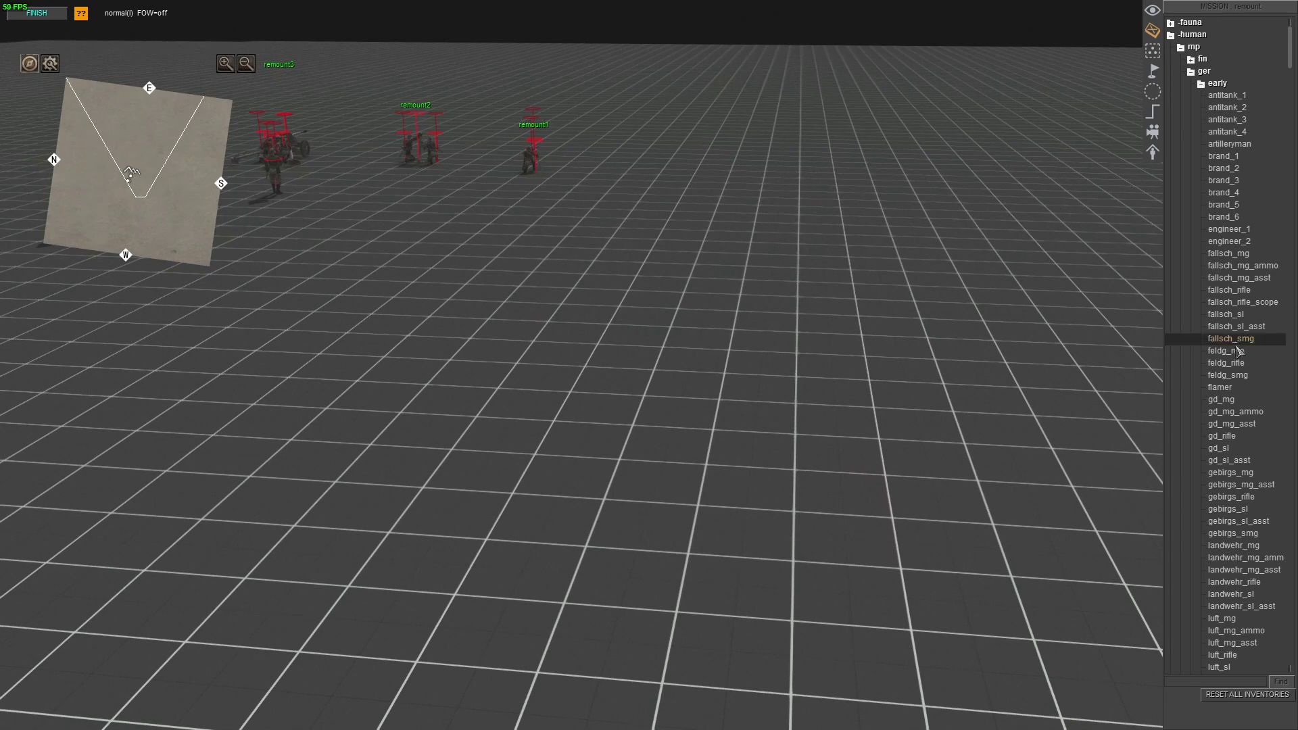
scroll(1244, 570, down, 9)
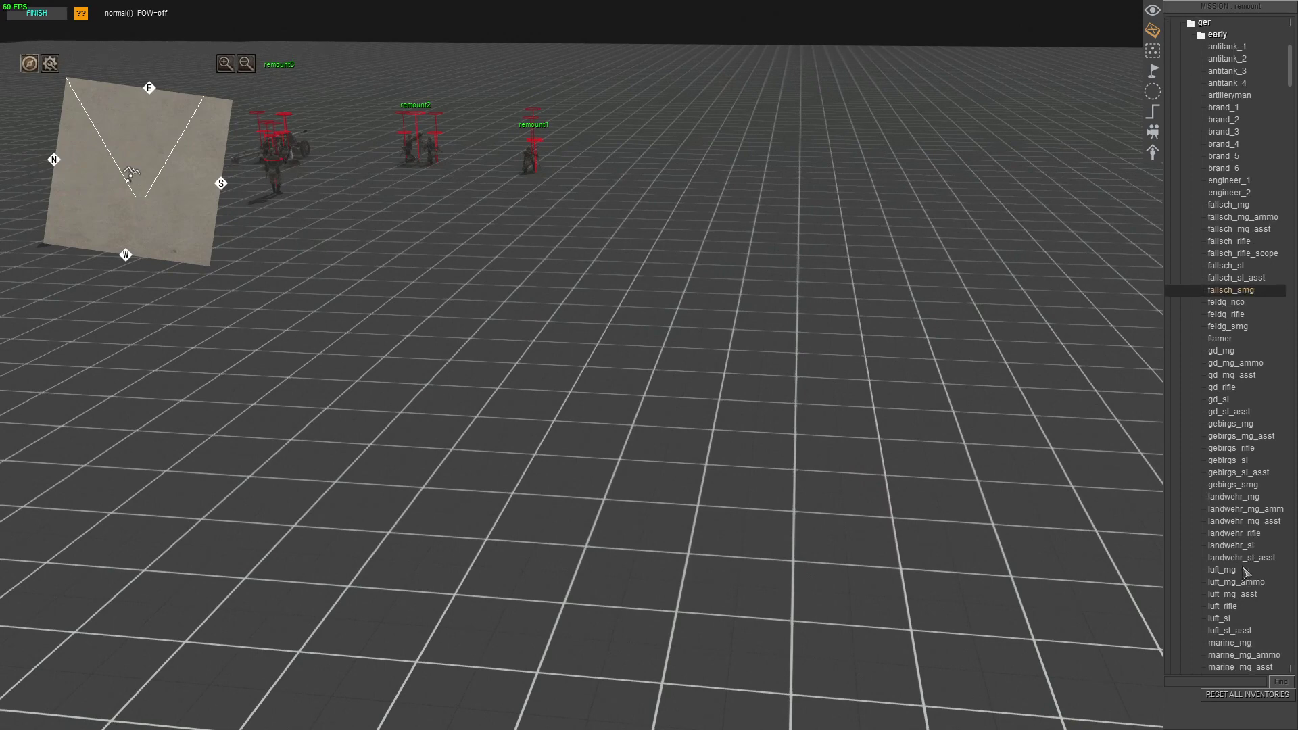
scroll(1245, 580, down, 4)
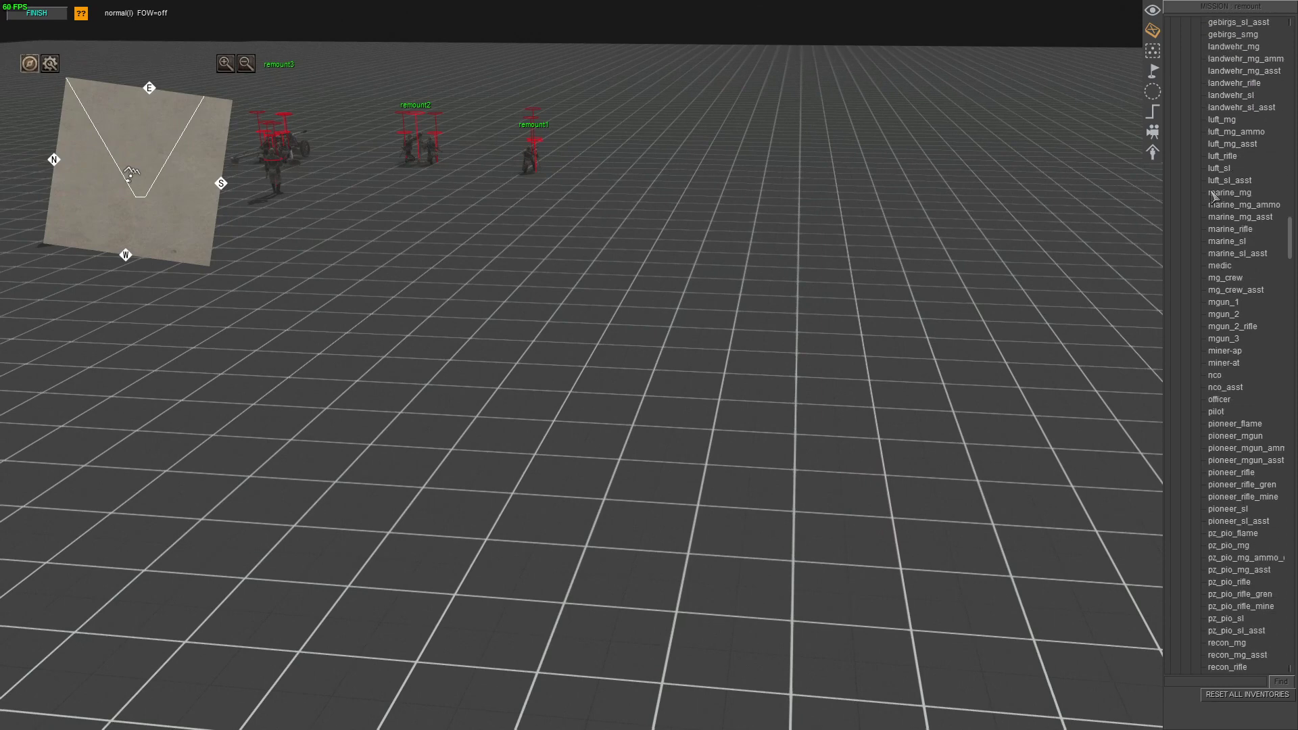
scroll(1234, 426, down, 4)
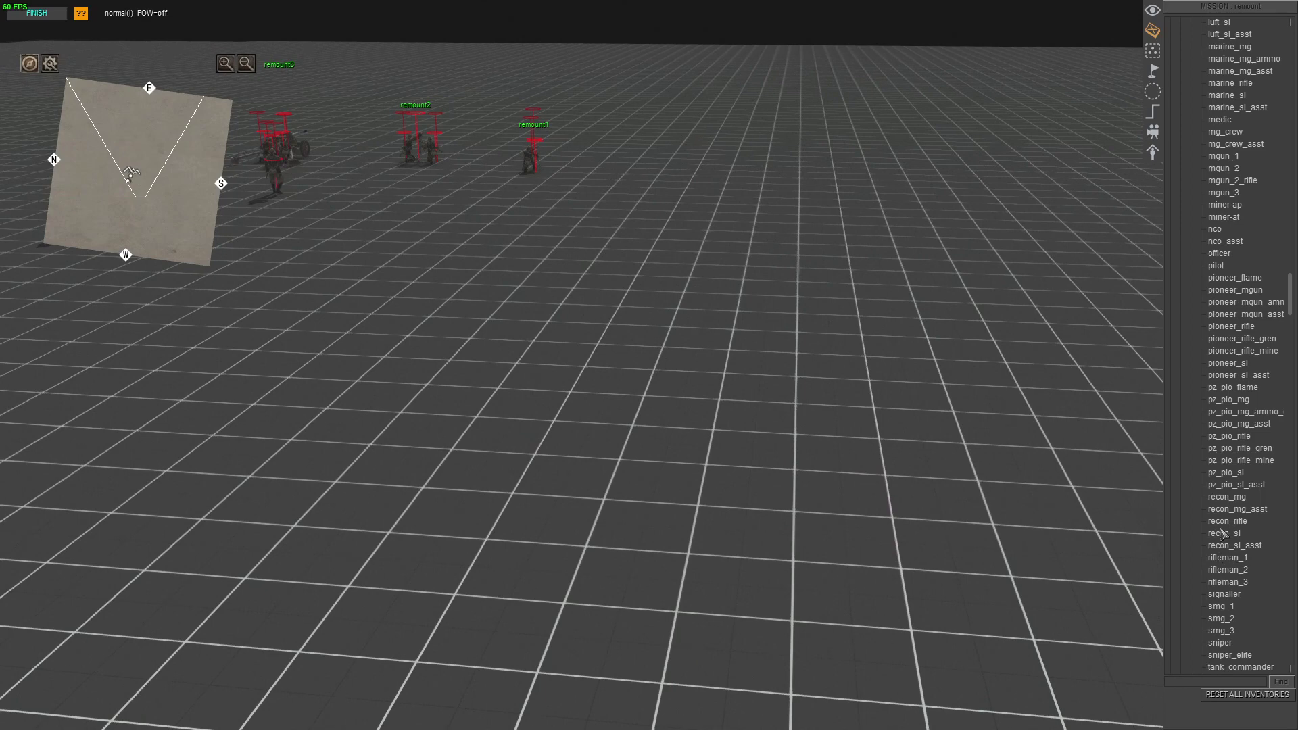
scroll(1245, 507, down, 2)
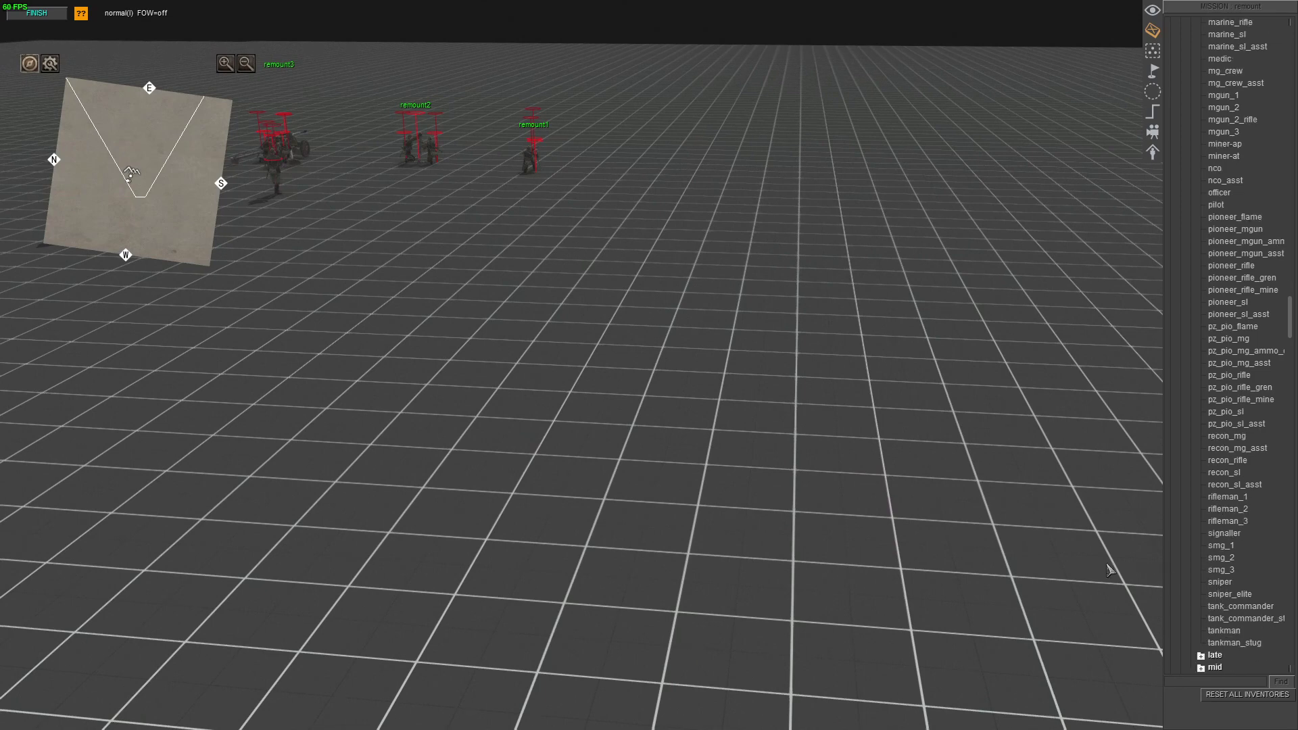
click(1060, 554)
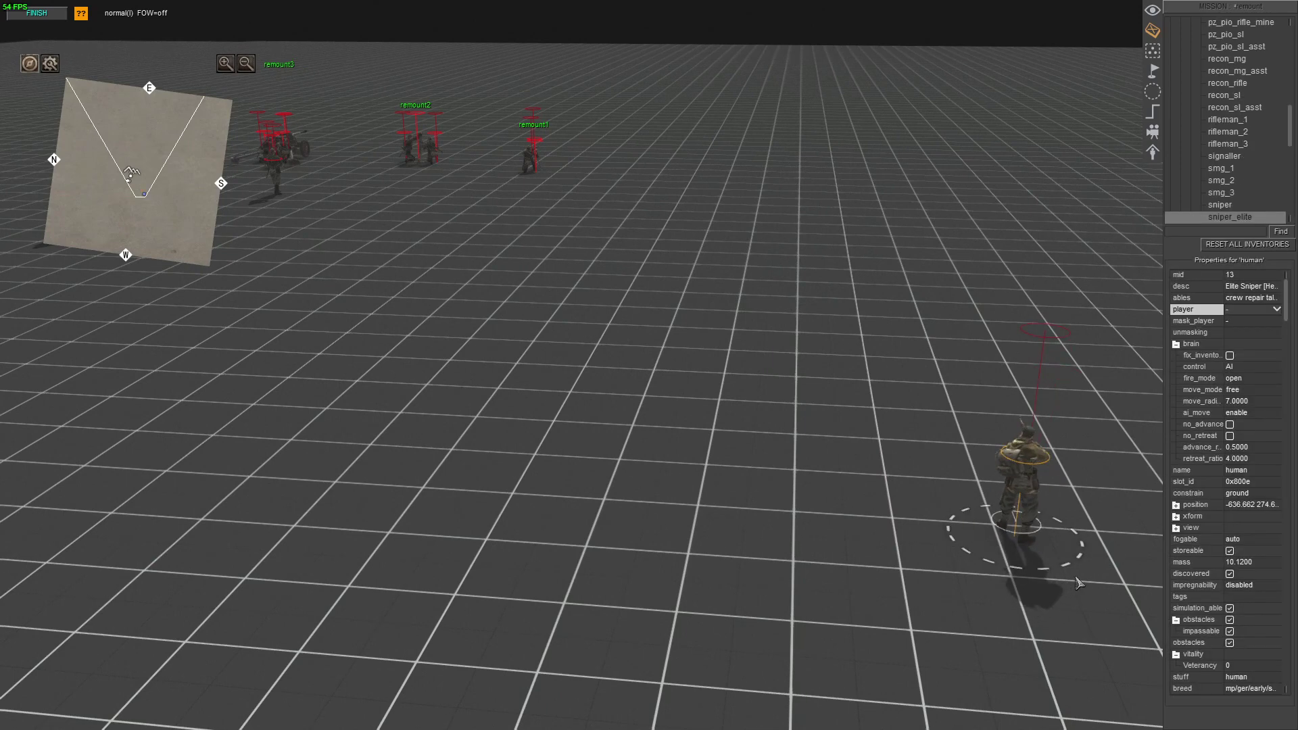
- Assign the placed sniper to player 0, leave the editor and select him in the running simulation
click(1260, 311)
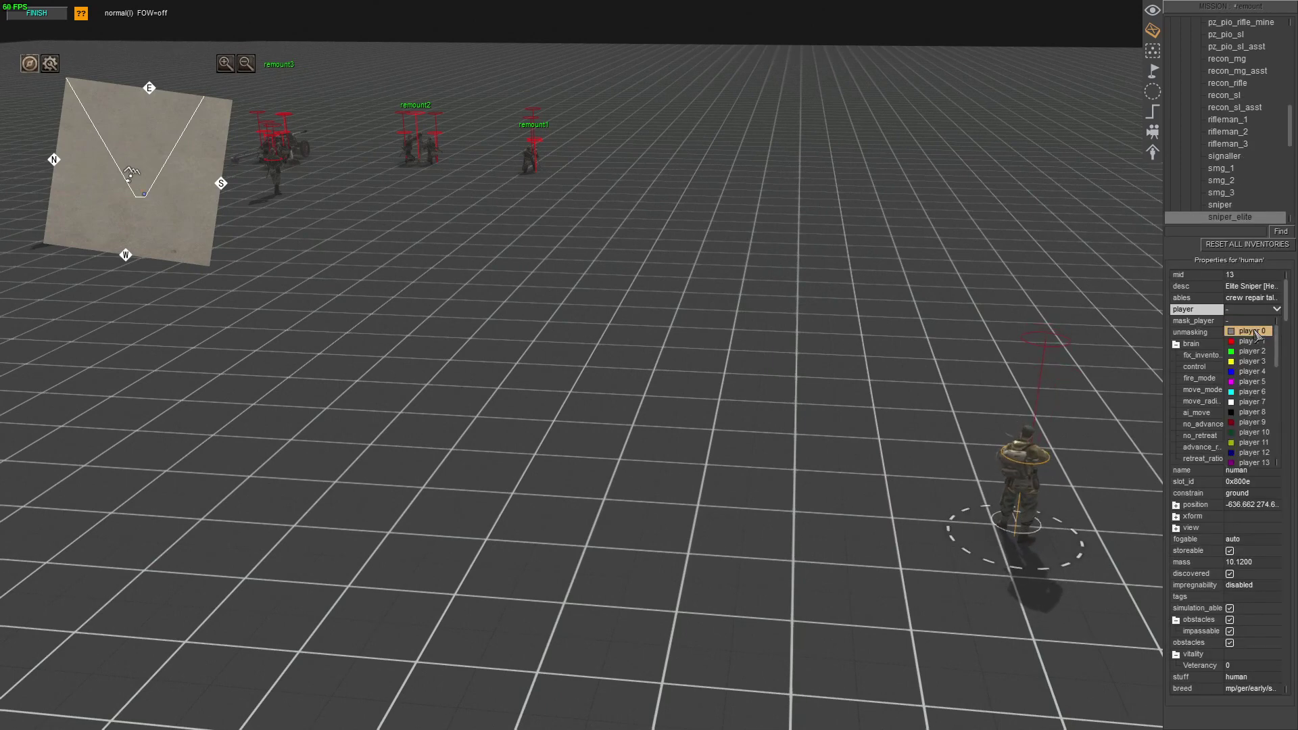
click(1252, 331)
key(alt+e)
drag(952, 436, 1077, 664)
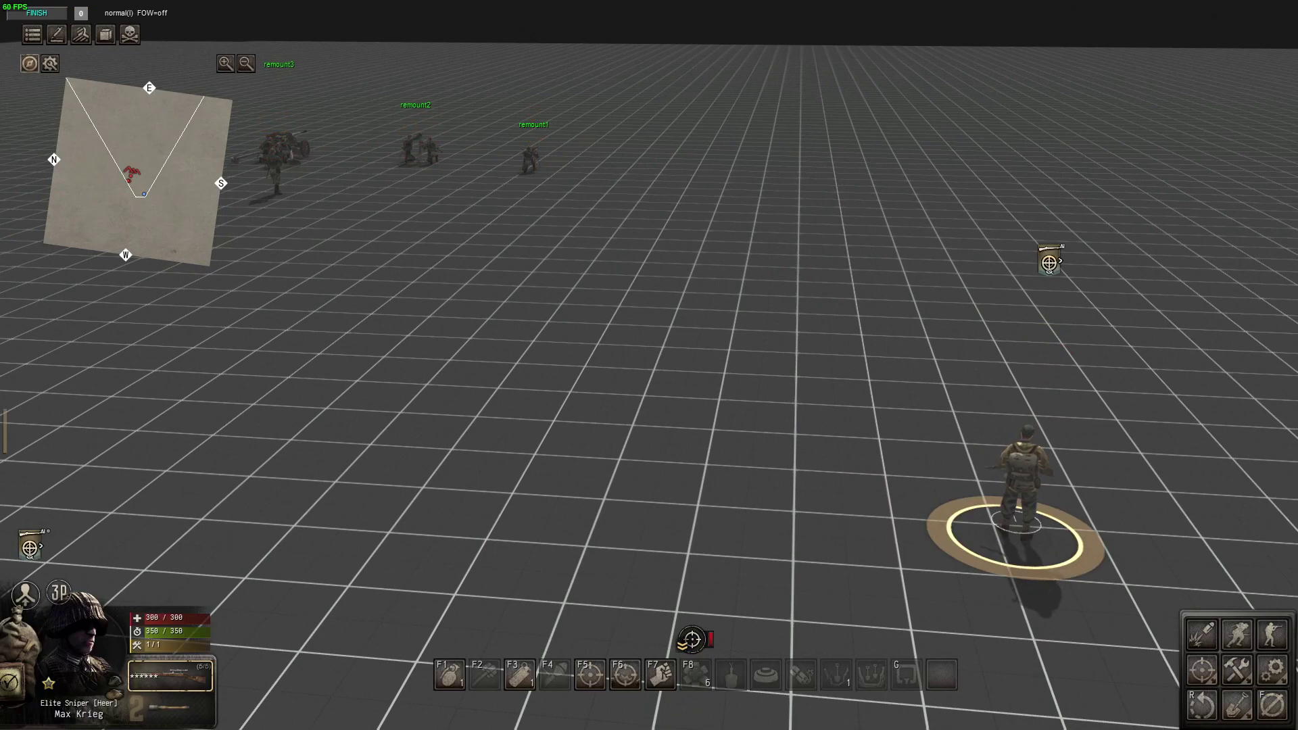
- Take direct control of the sniper and shoot a machine gun crewman through the rifle scope
key(x)
right_click(649, 365)
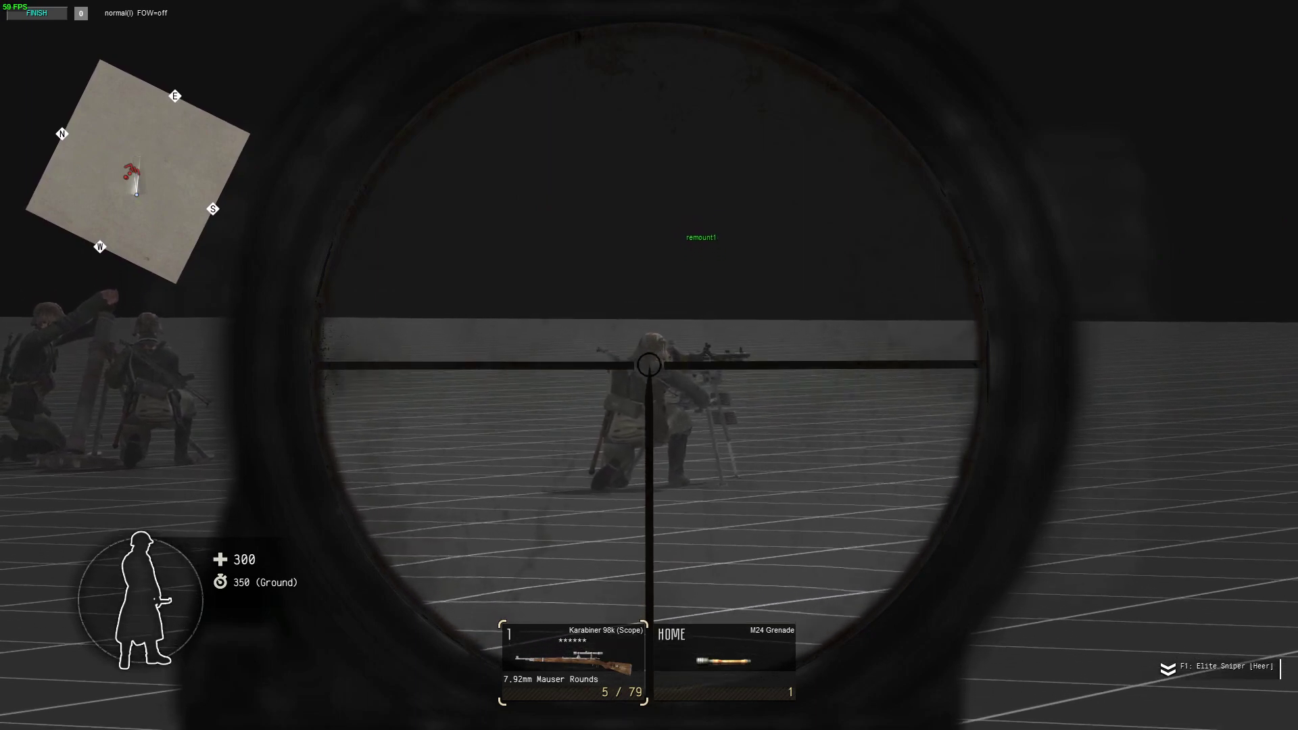
click(649, 366)
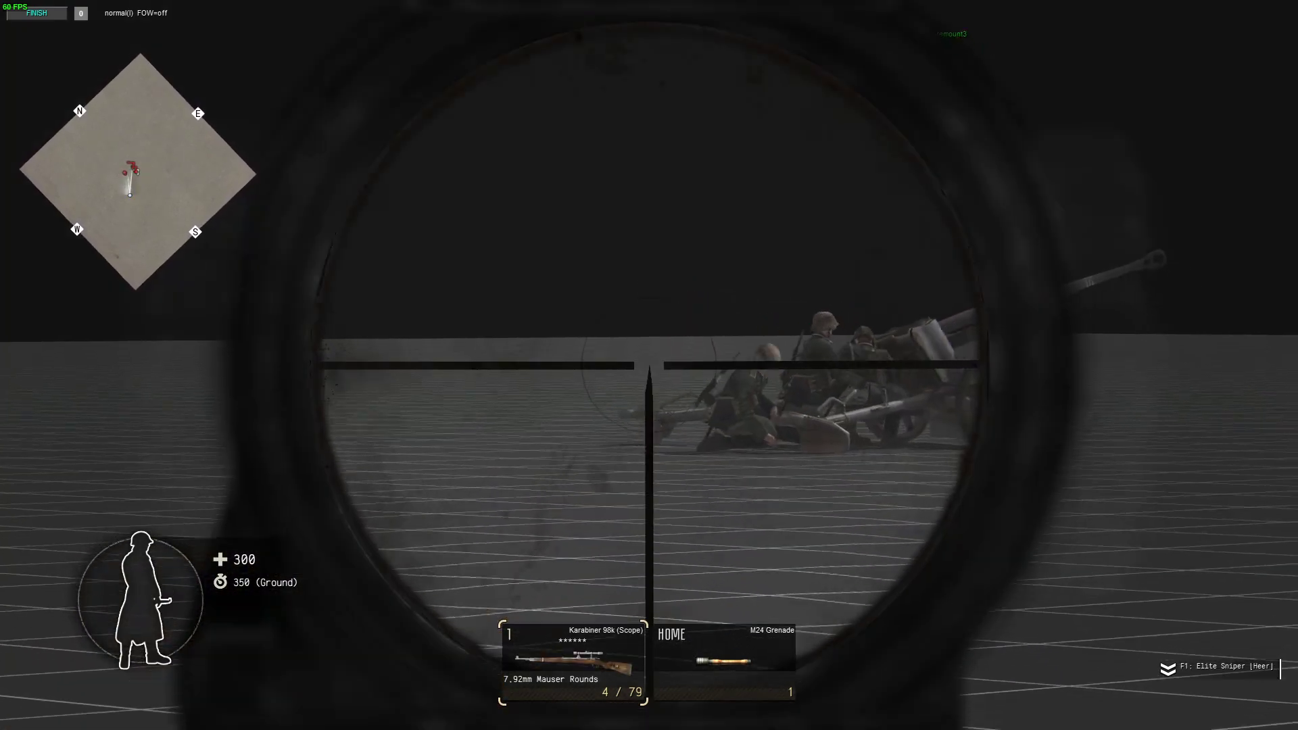
right_click(649, 365)
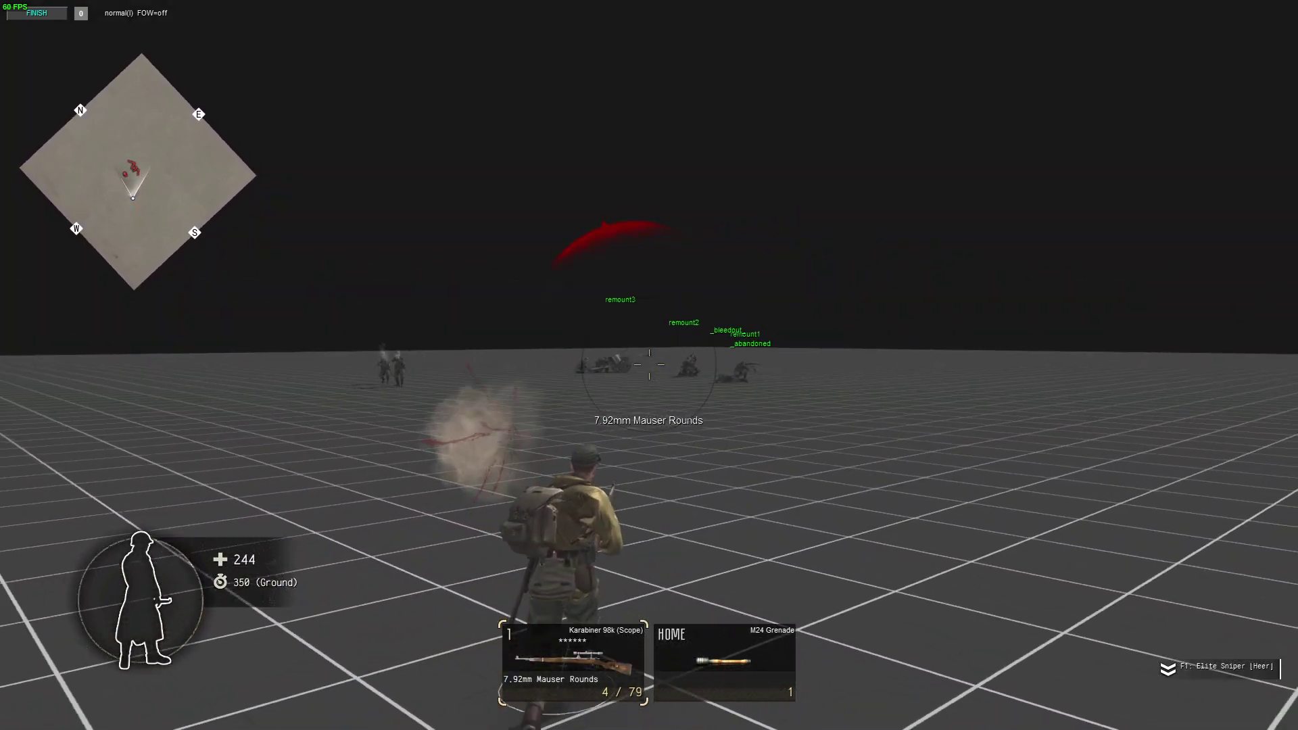
- Fire three more rifle shots toward the weapon crews while under their return fire
right_click(649, 365)
click(649, 365)
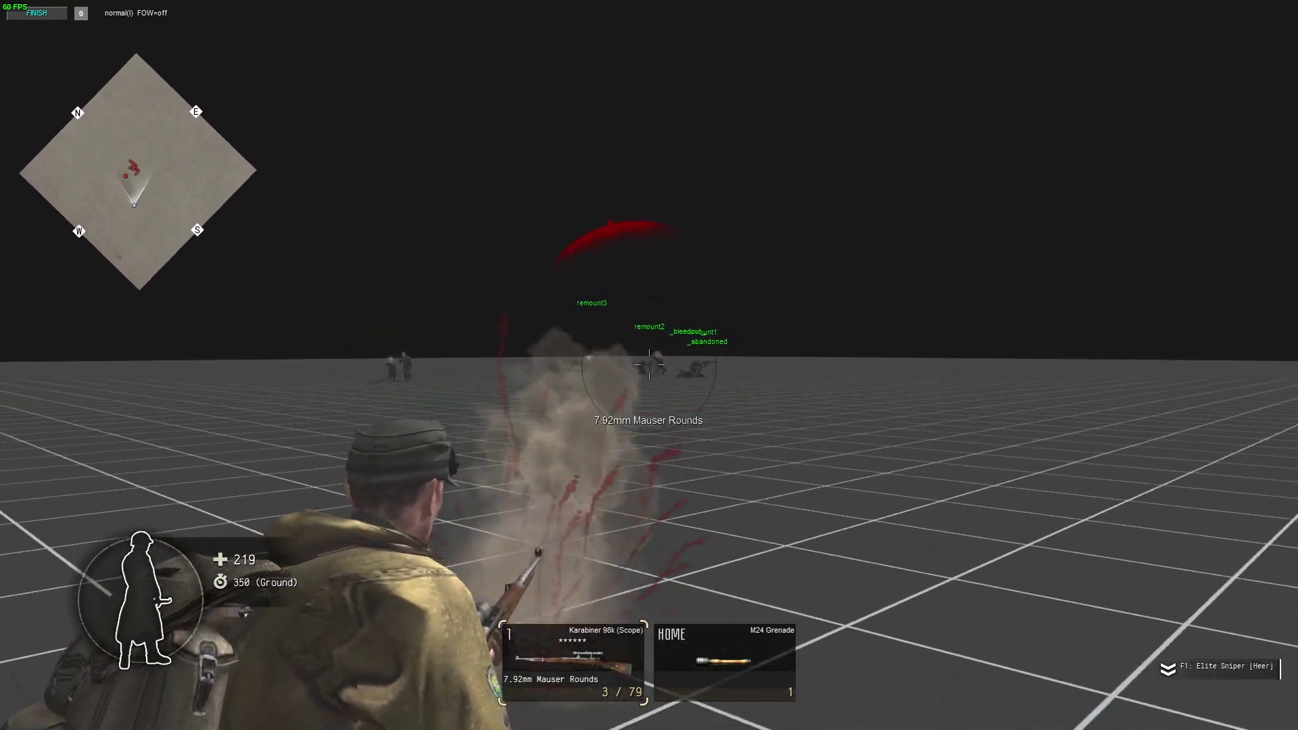
right_click(649, 365)
click(649, 365)
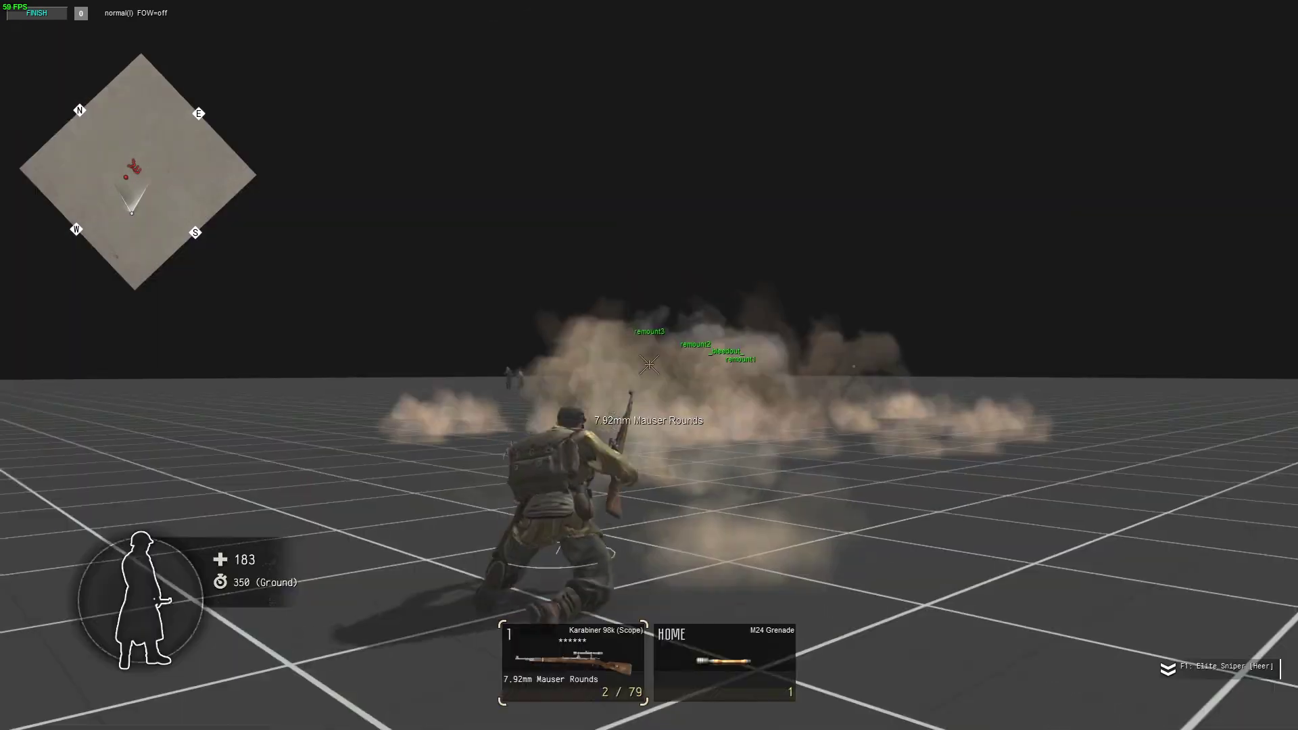
right_click(649, 365)
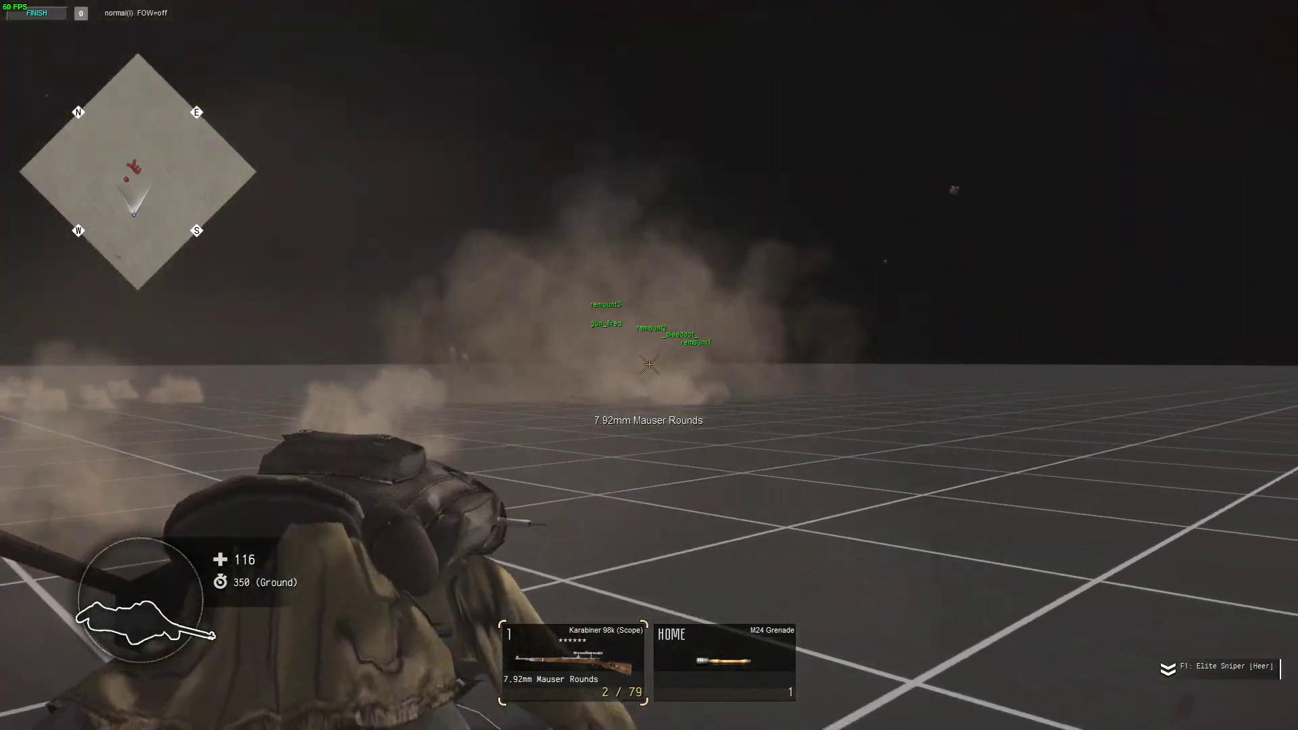
right_click(649, 365)
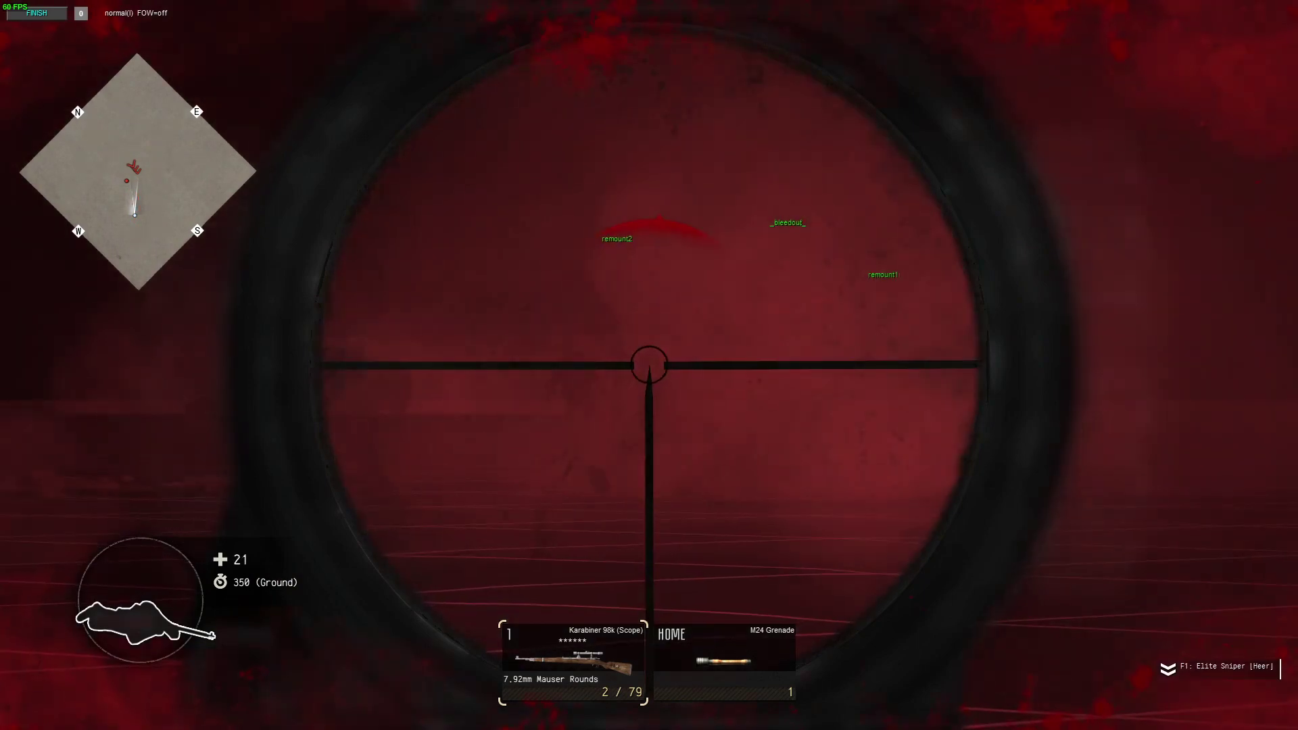
click(649, 365)
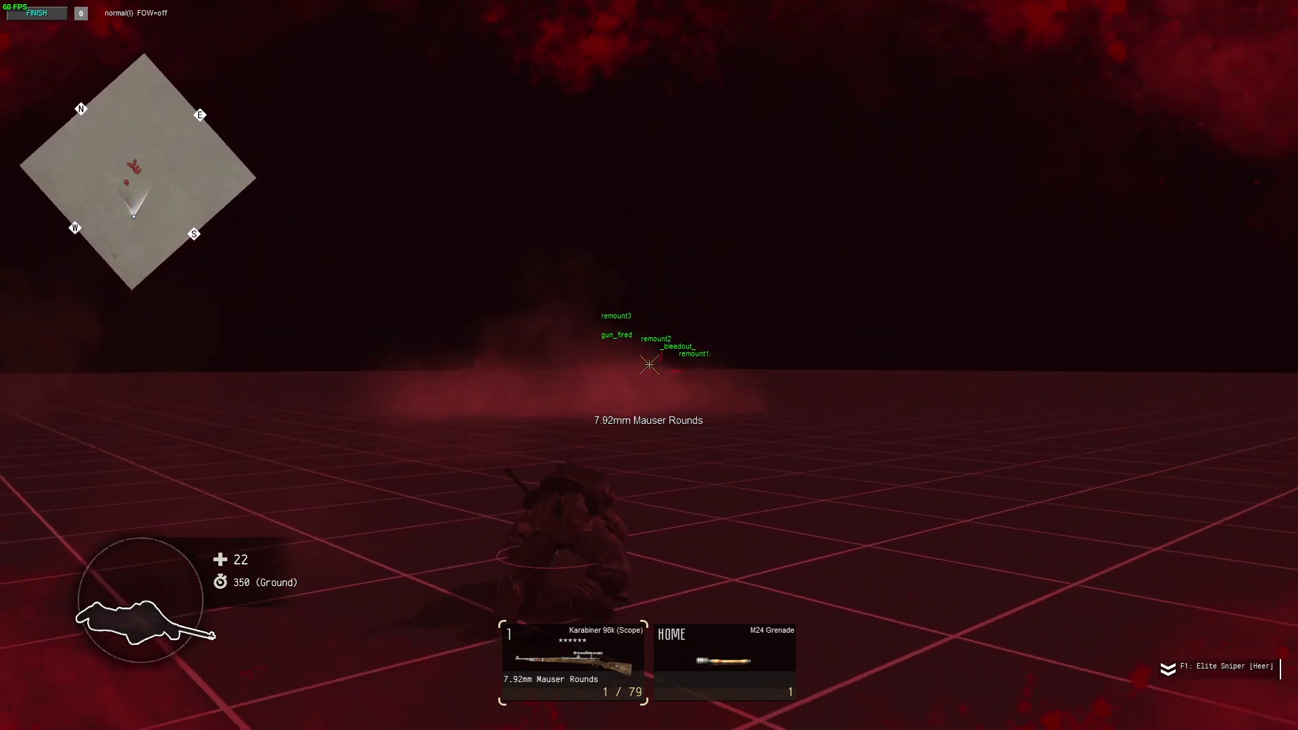
- Leave direct control of the sniper and inspect the crews of the three weapons from the other side
key(ctrl+f)
mouse_move(434, 3)
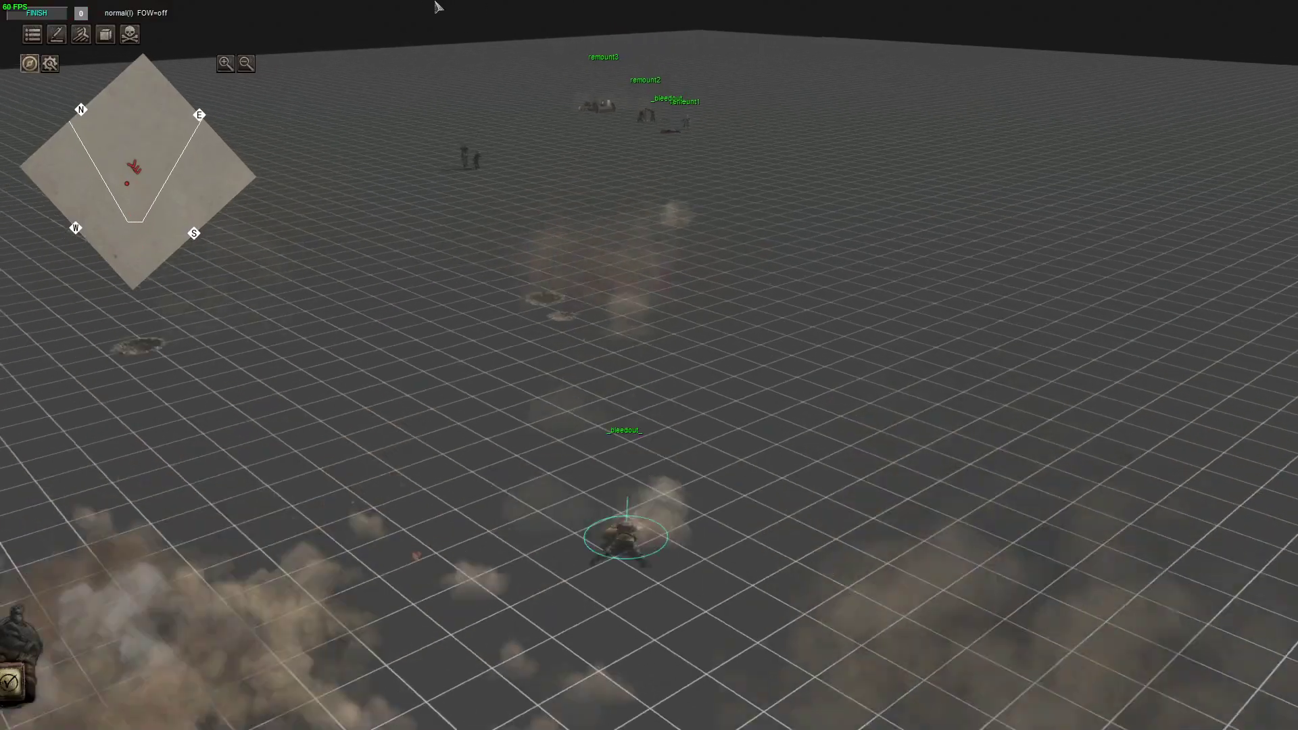
middle_drag(435, 3, 500, 493)
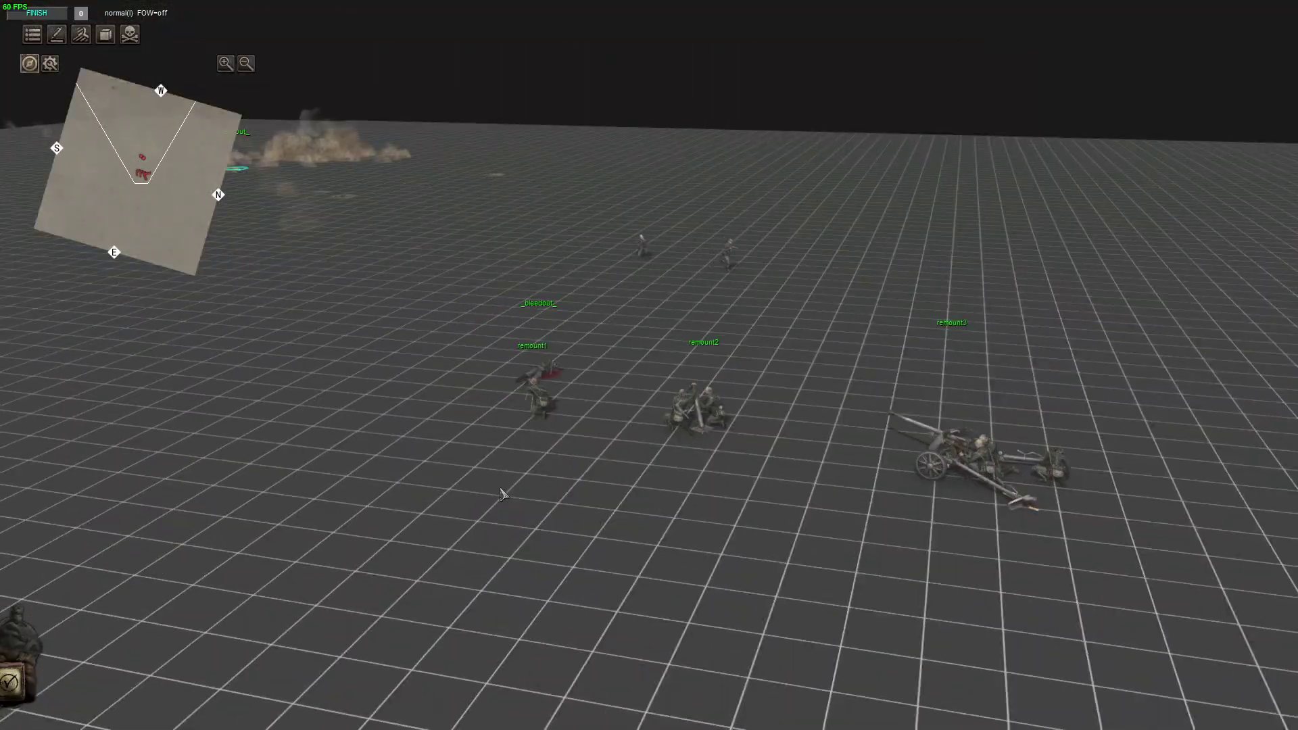
- Reopen the mission editor's entity list, collapse the human and vehicle groups, and expand the damage group under service
key(F2)
key(F3)
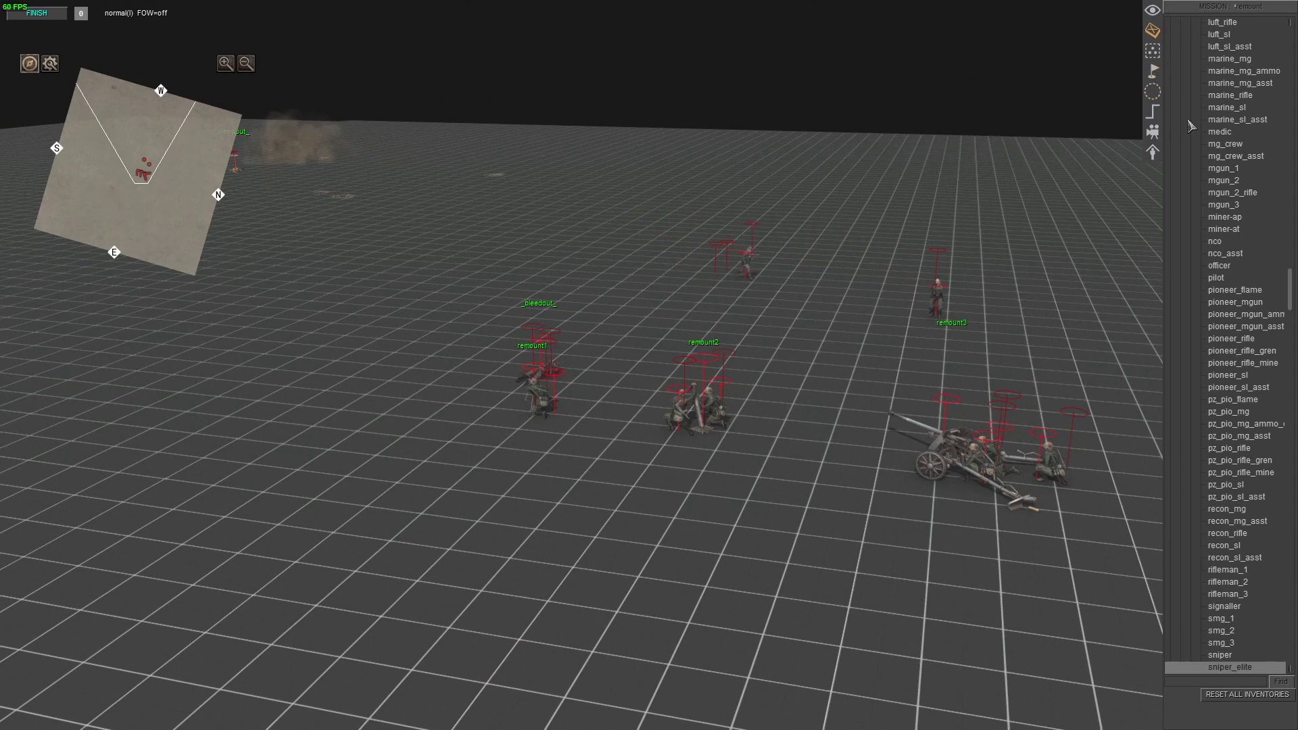
scroll(1225, 177, up, 5)
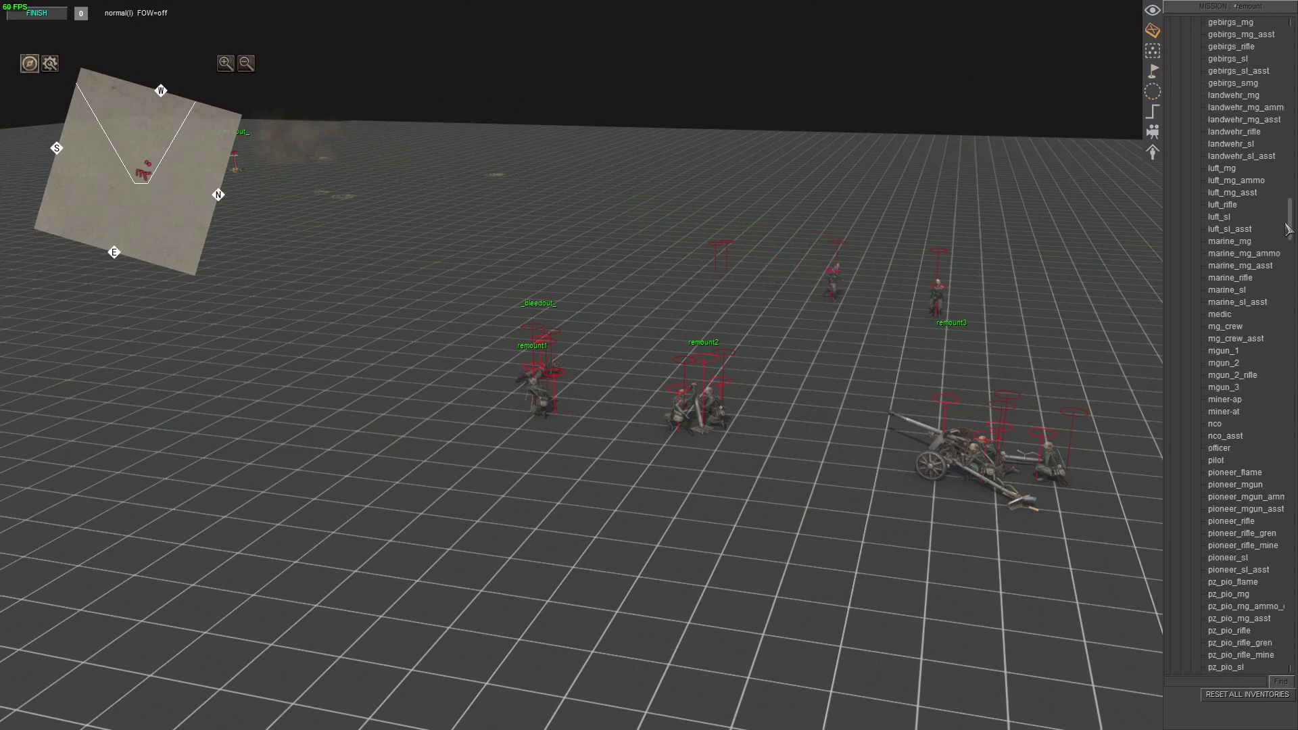
drag(1289, 228, 1134, 15)
click(1170, 35)
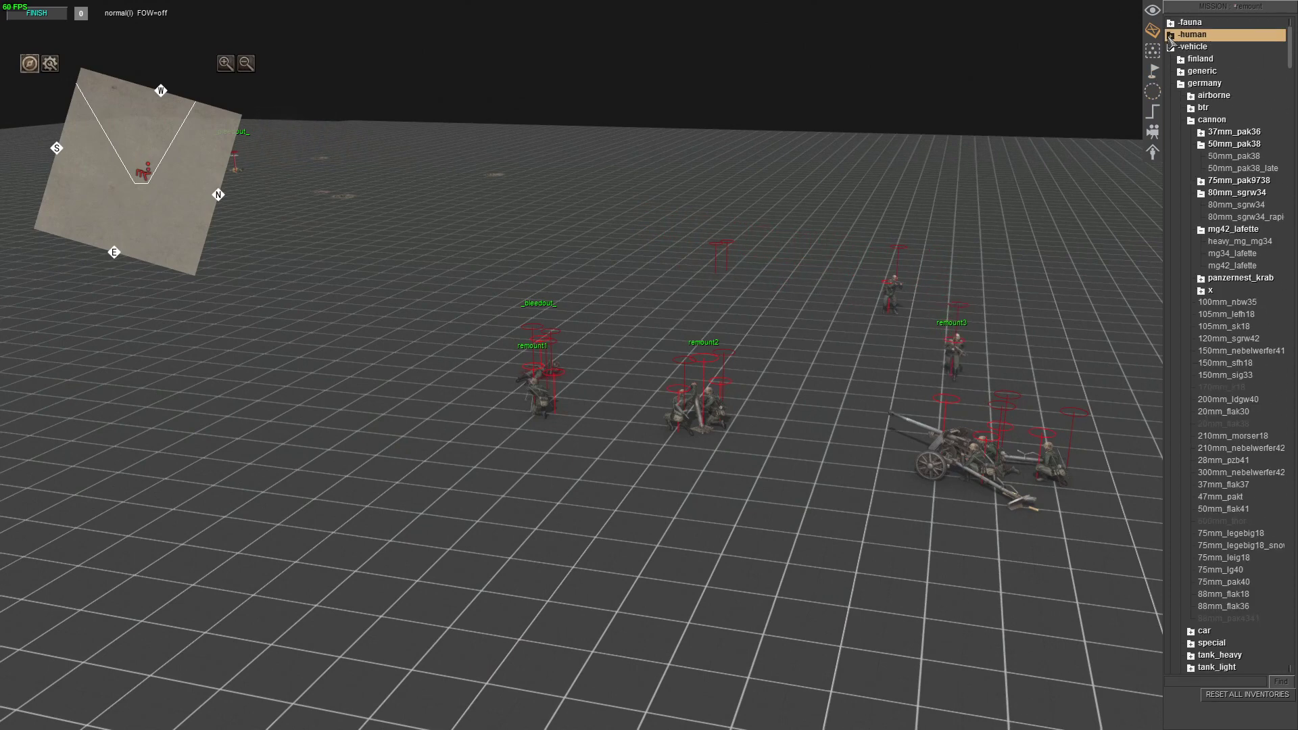
click(1170, 47)
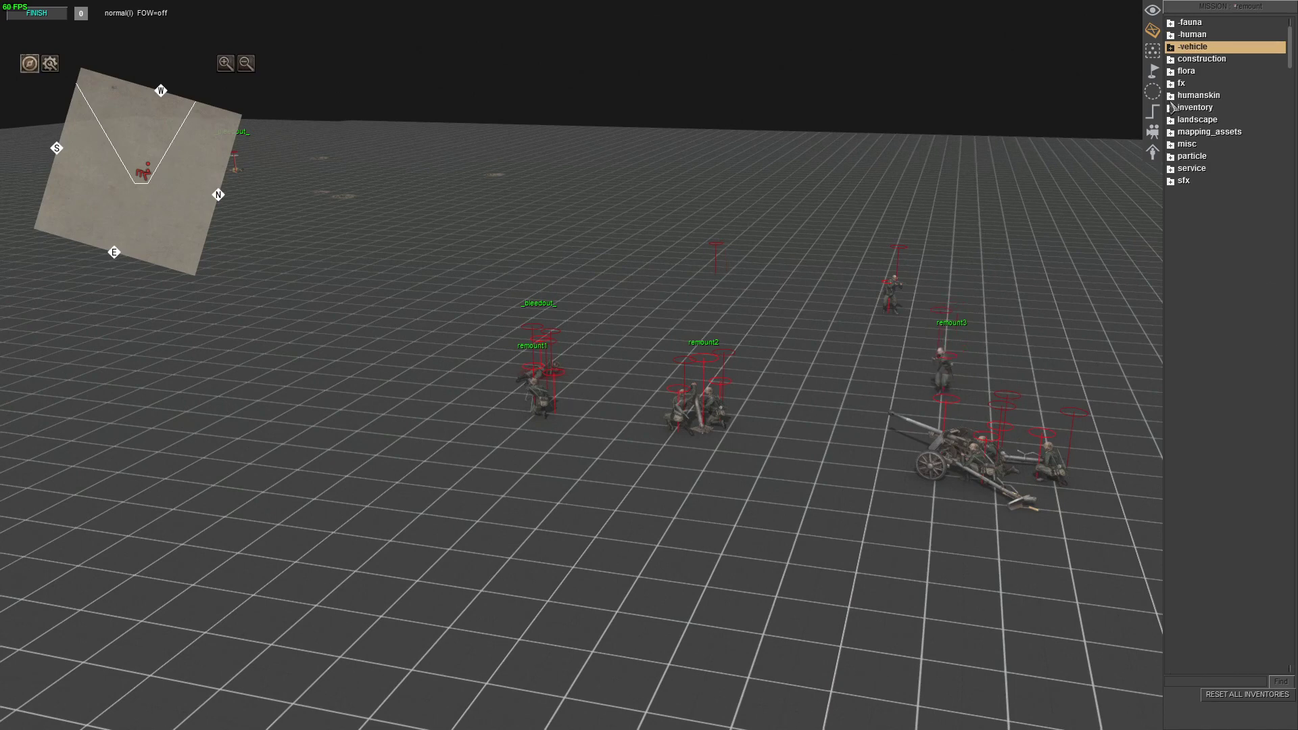
click(1170, 169)
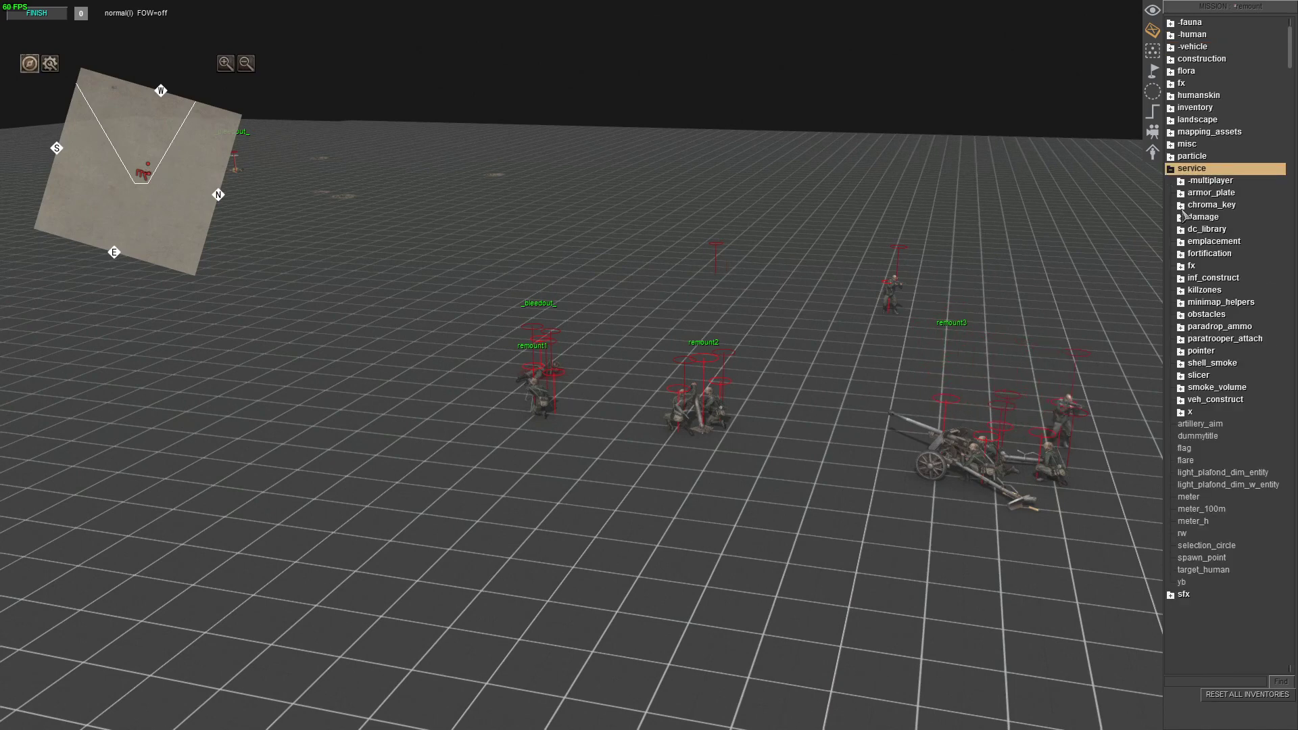
click(1181, 217)
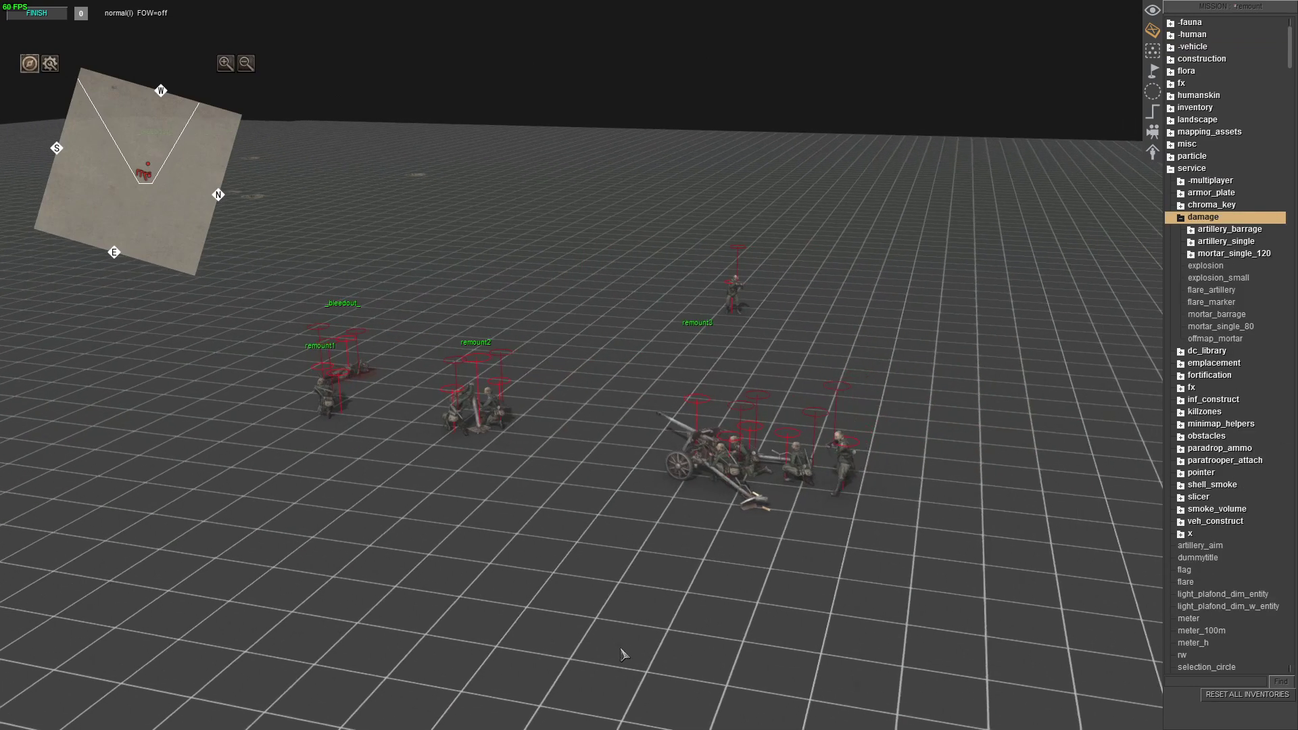
- Detonate several explosion_small entities on the ground on both sides of the machine gun and mortar
click(317, 577)
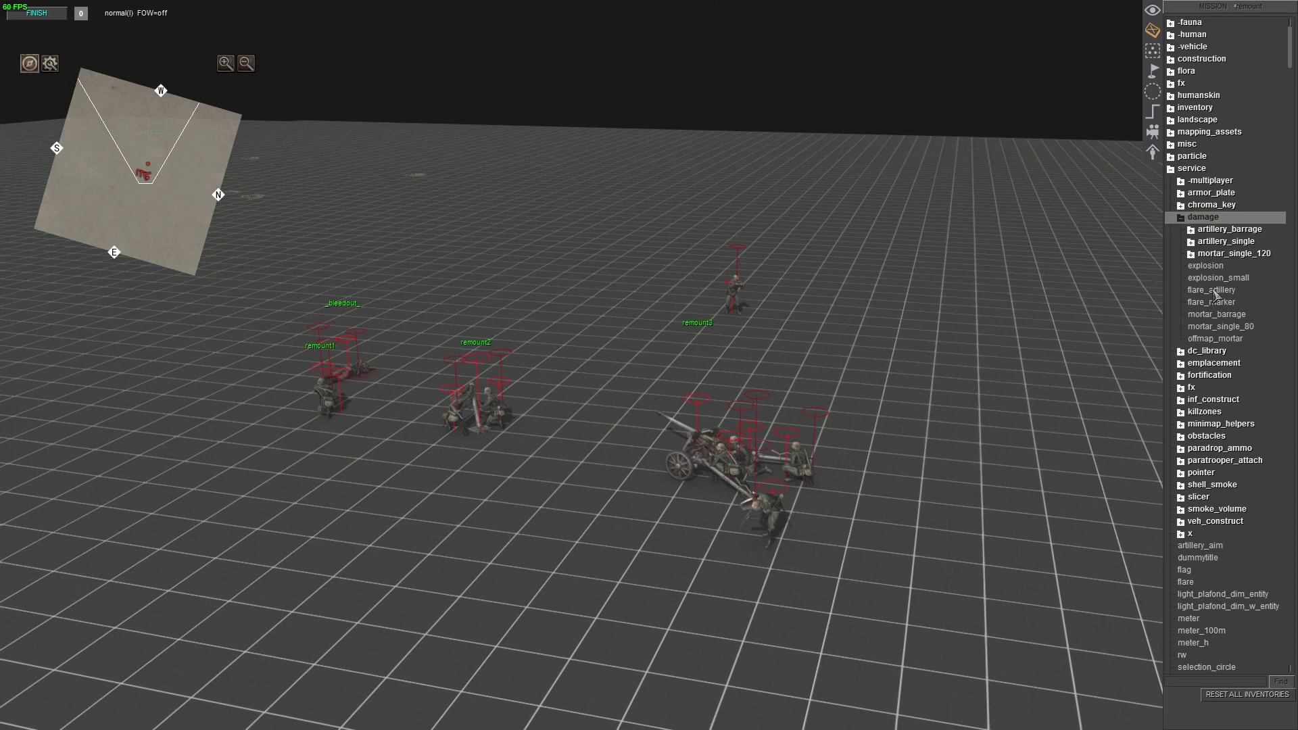
click(1212, 278)
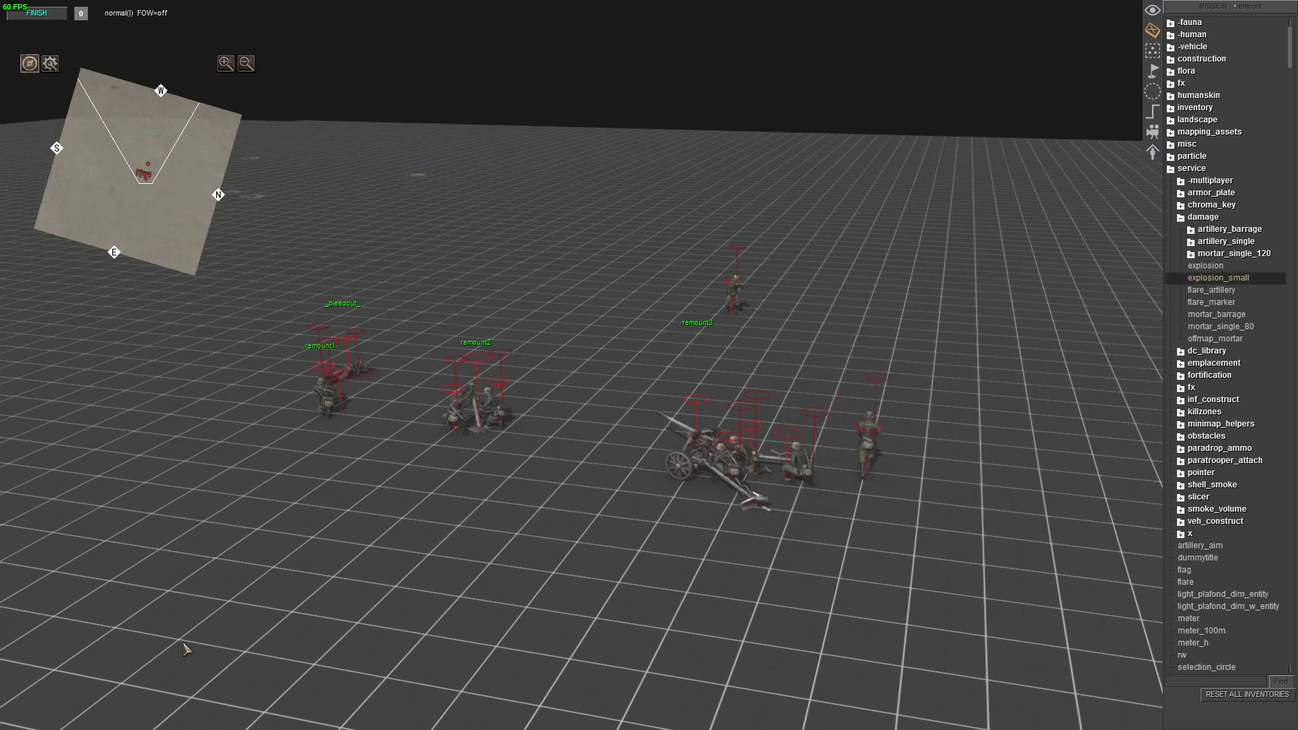
click(331, 579)
click(351, 568)
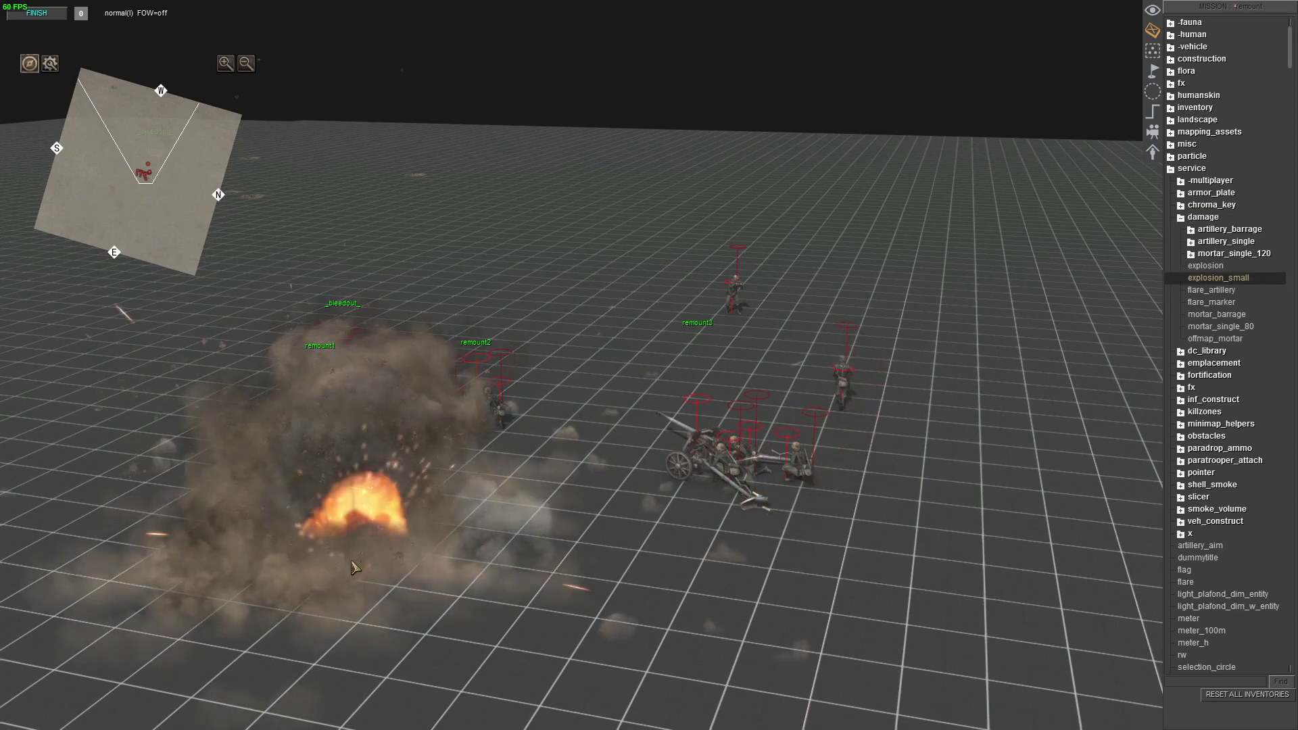
middle_drag(350, 569, 164, 587)
click(373, 405)
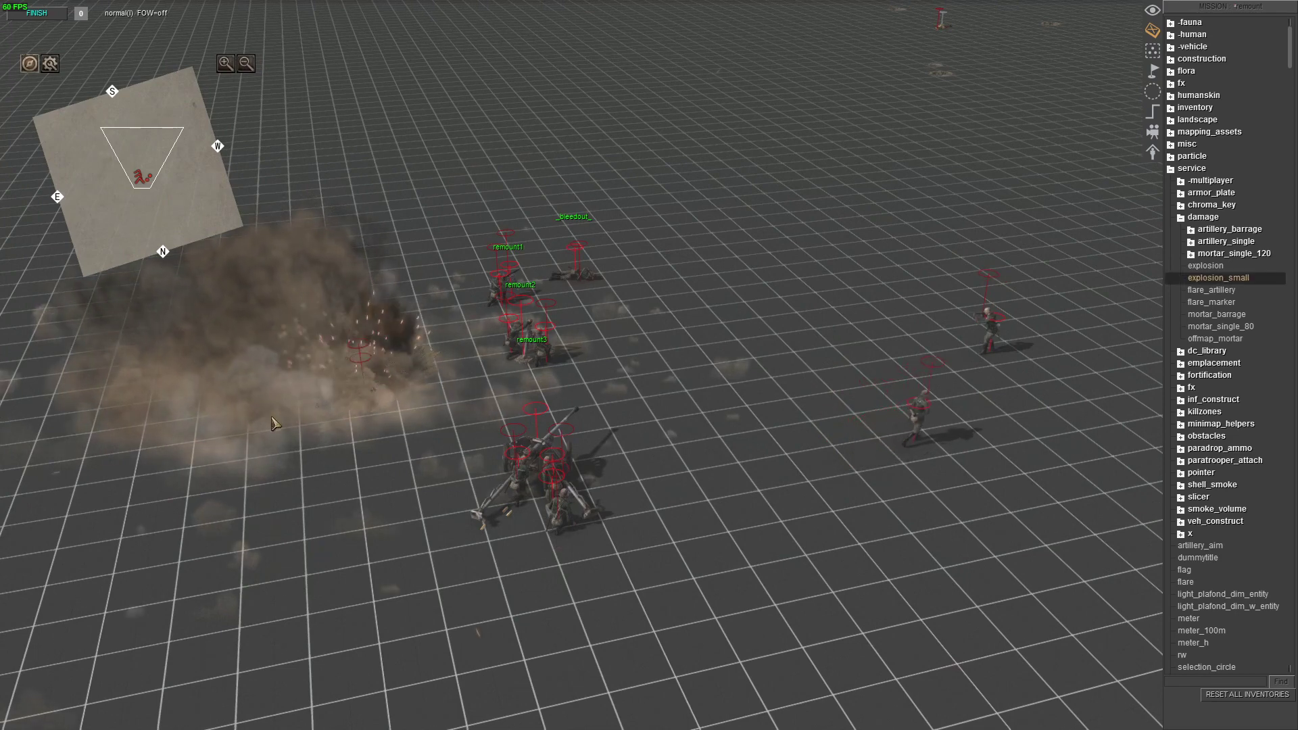
click(404, 382)
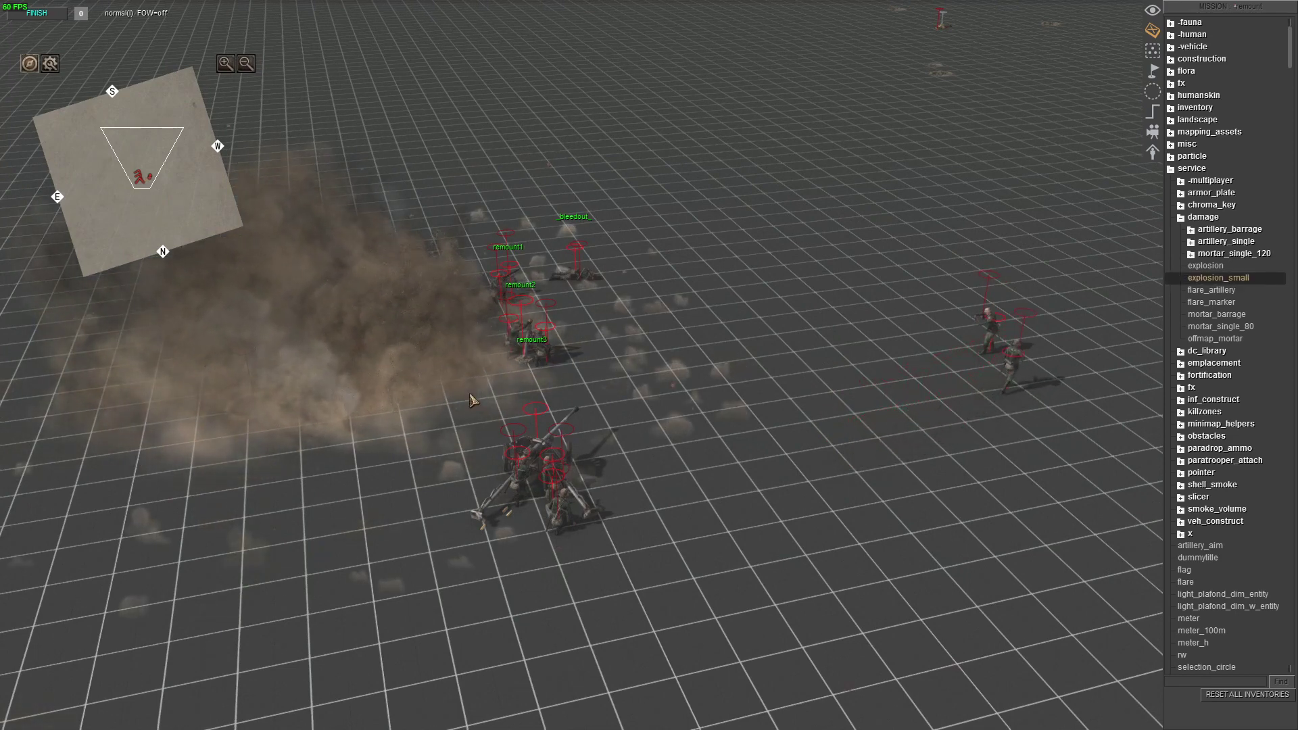
click(652, 374)
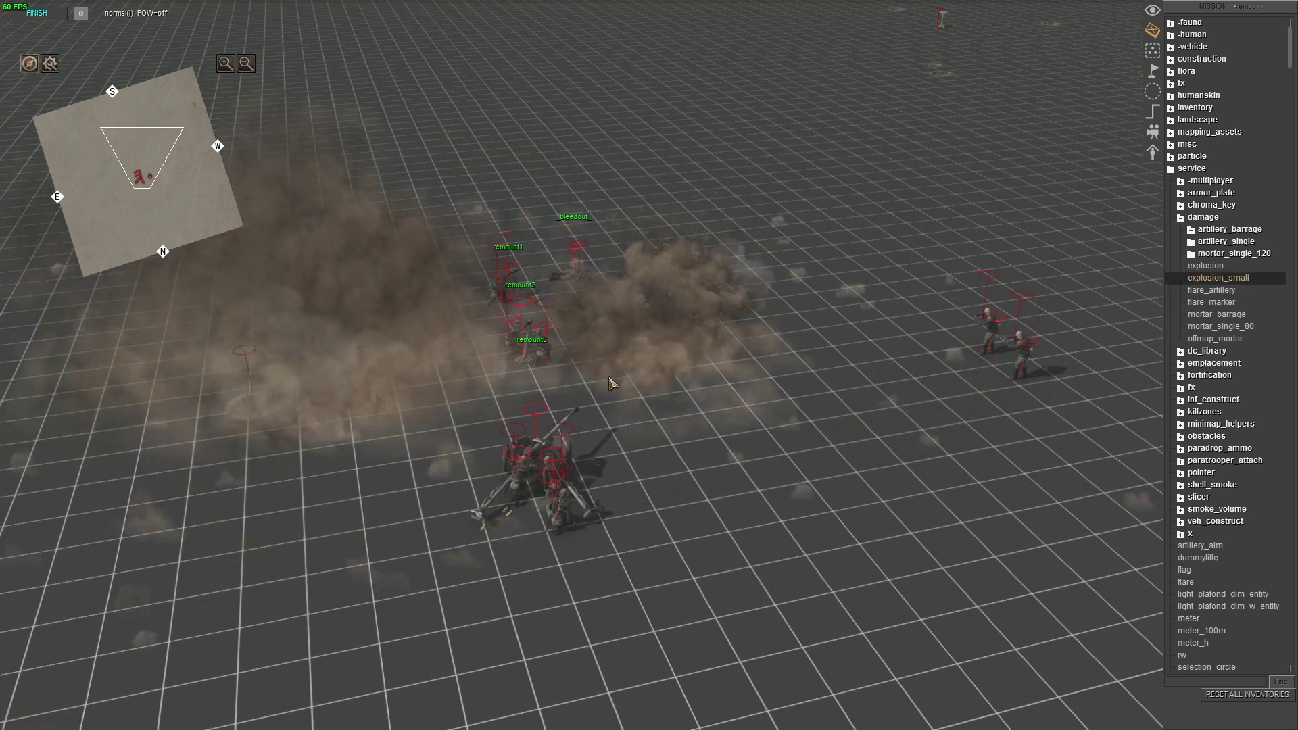
- Detonate further explosion_small entities closer to the machine gun and mortar crews and inspect both weapons
scroll(623, 420, up, 3)
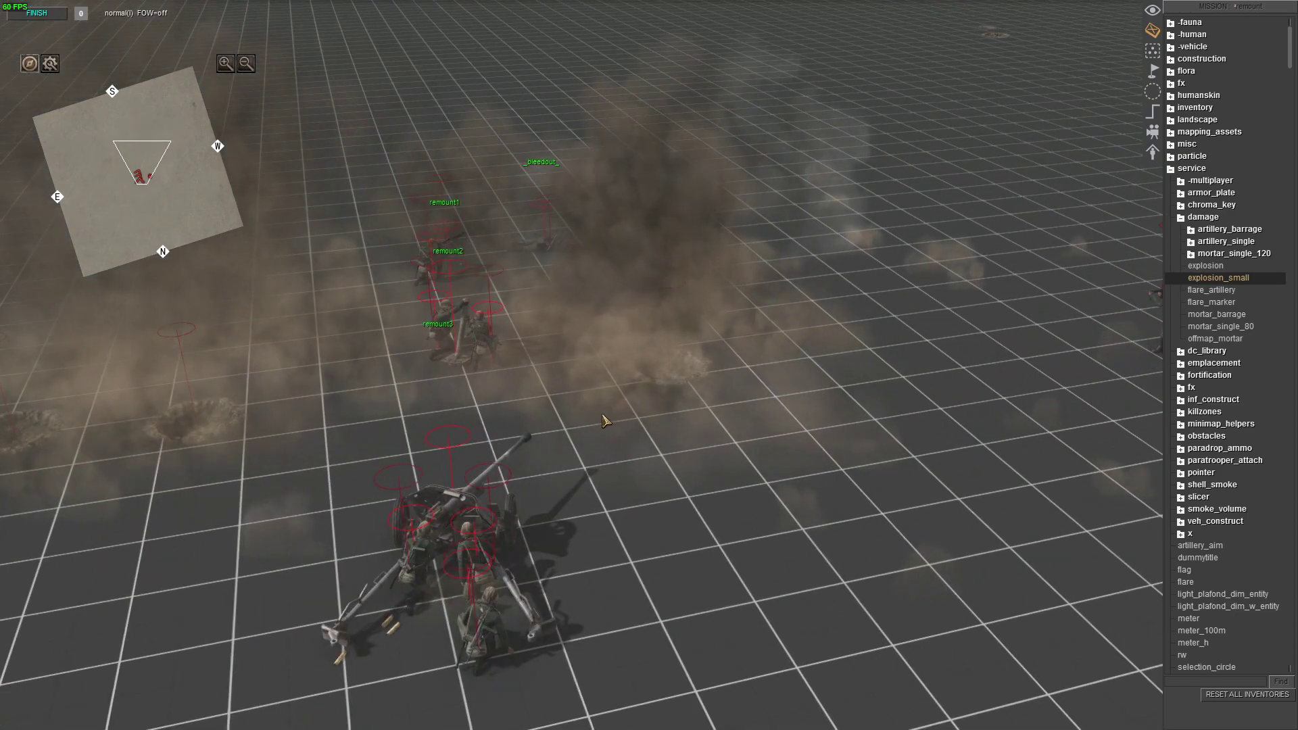
click(562, 398)
middle_drag(371, 441, 449, 455)
click(137, 565)
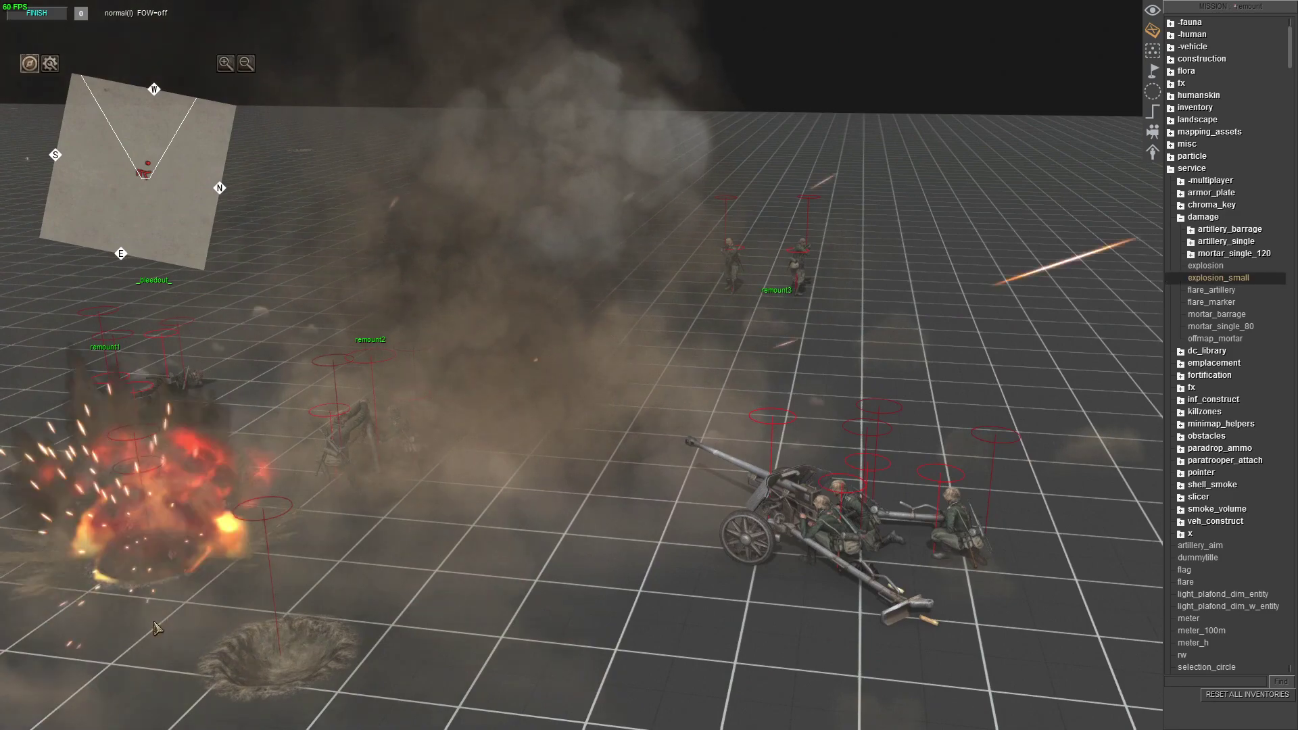
key(Left)
middle_drag(565, 468, 602, 476)
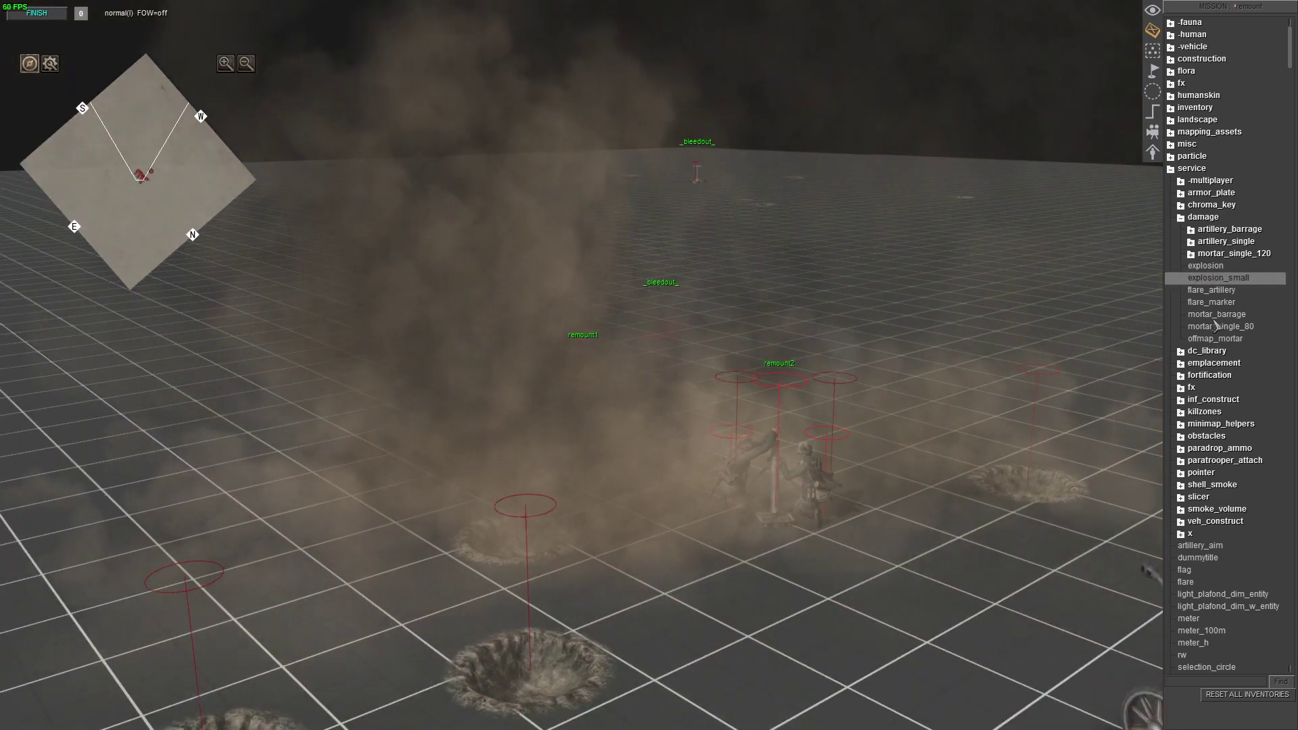
click(669, 522)
middle_drag(724, 606, 707, 466)
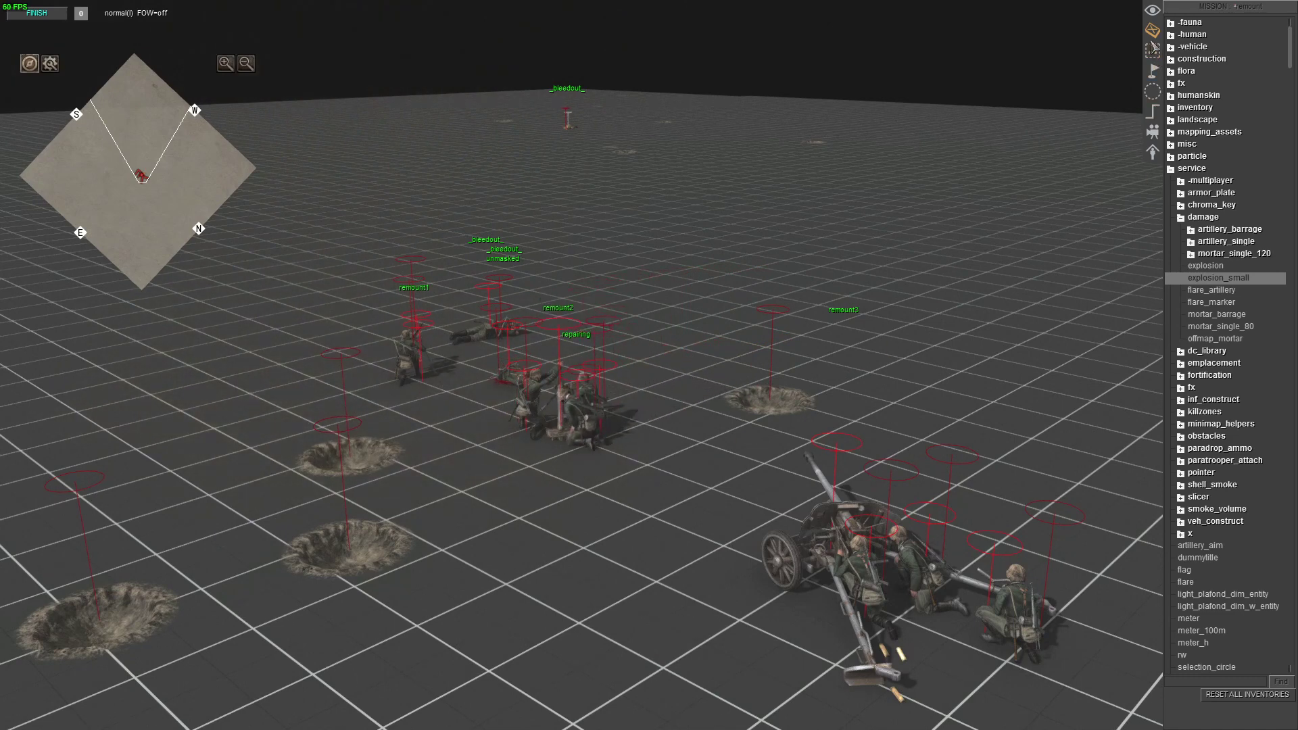
scroll(627, 403, down, 2)
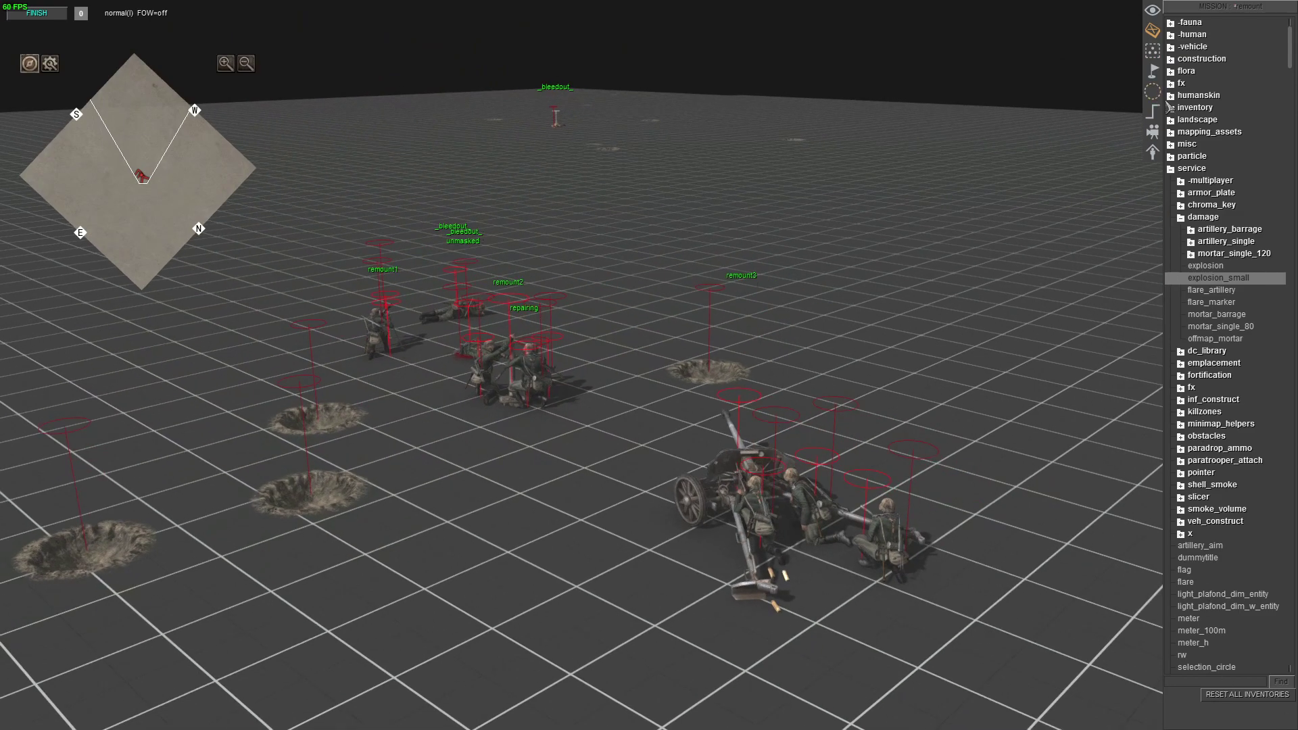
- Place five antitank_3 soldiers on the open ground beyond the Pak 38 and check them in the simulation as player 1
click(1172, 35)
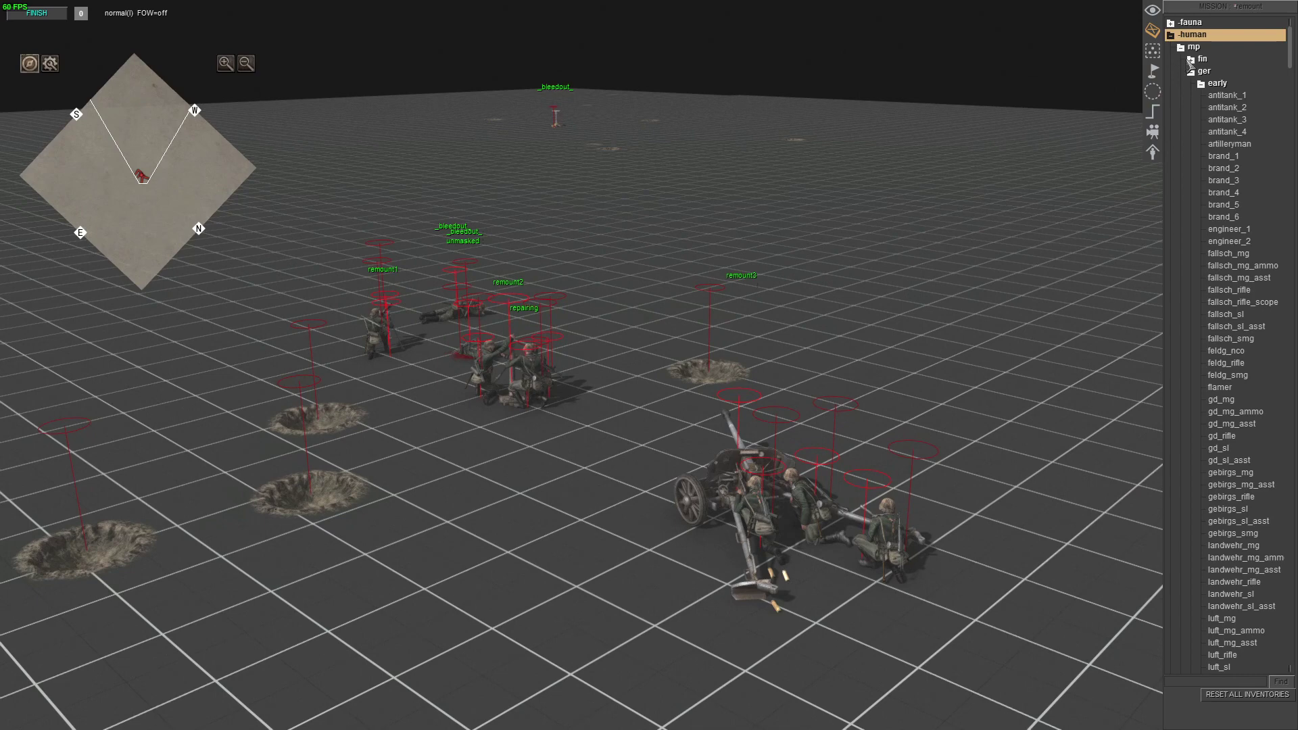
click(1224, 123)
click(954, 291)
click(893, 272)
click(860, 259)
click(783, 240)
click(773, 243)
right_click(773, 247)
key(F1)
key(F2)
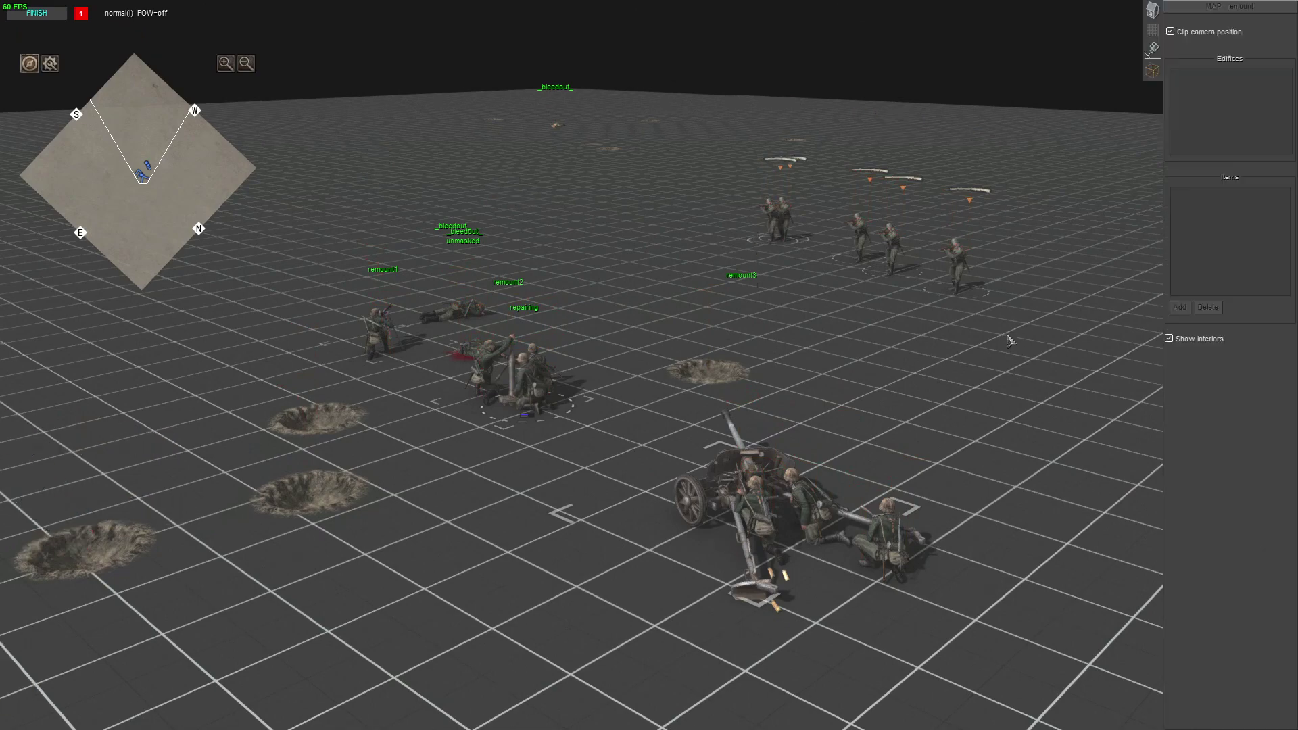
- Detonate an explosion_small beside the Pak 38 crew and inspect the gun and remaining soldiers from several sides
key(F3)
click(1171, 34)
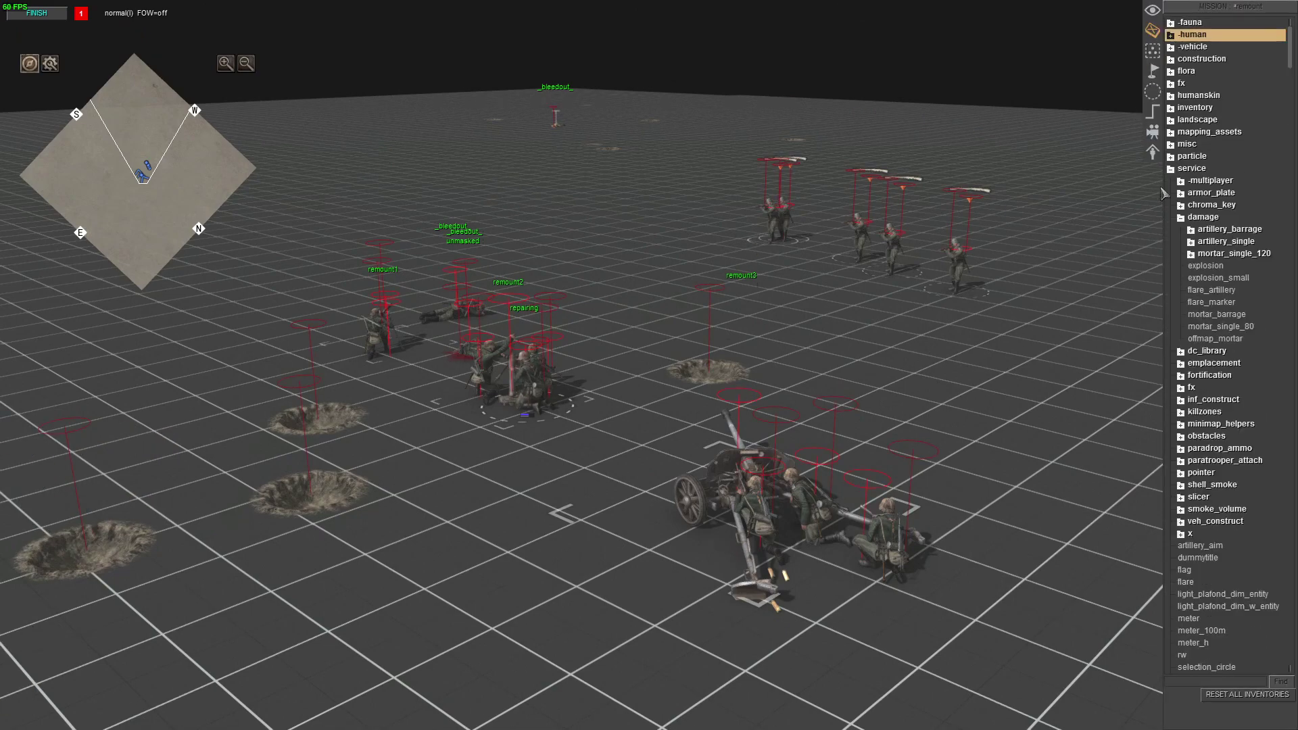
click(1205, 277)
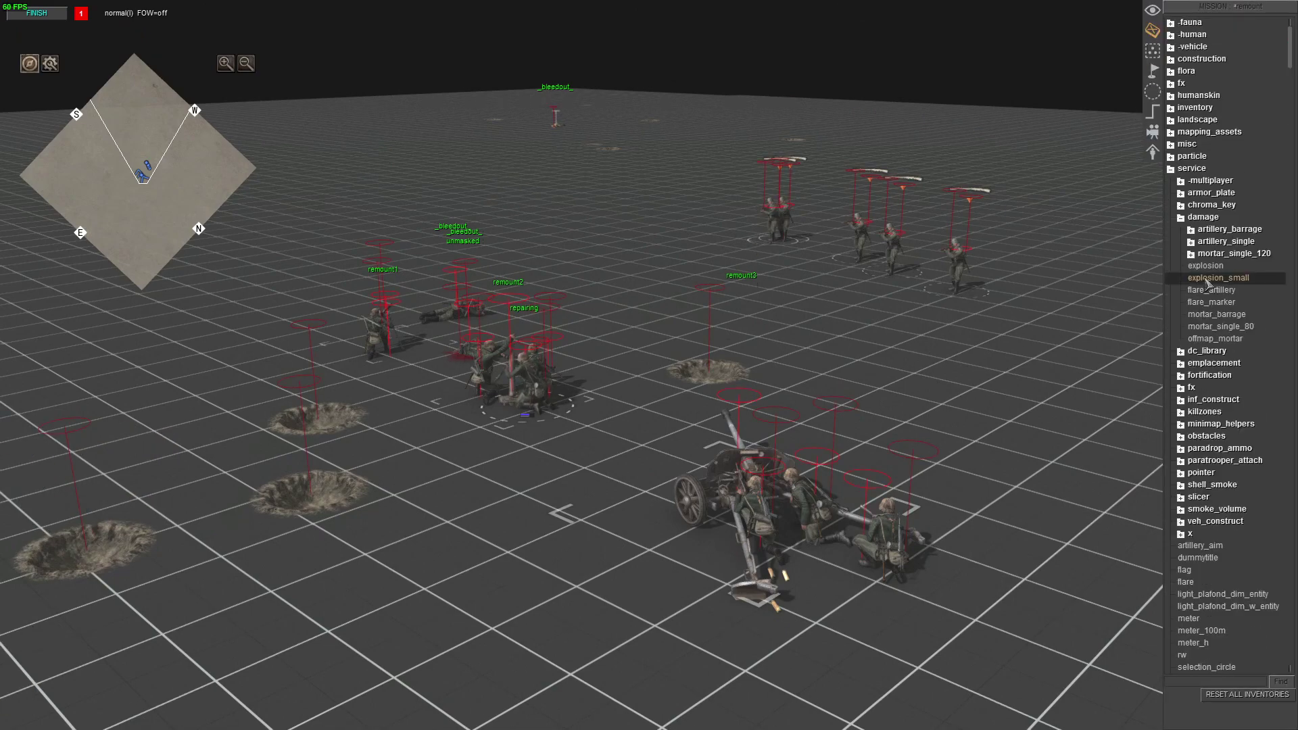
key(Right)
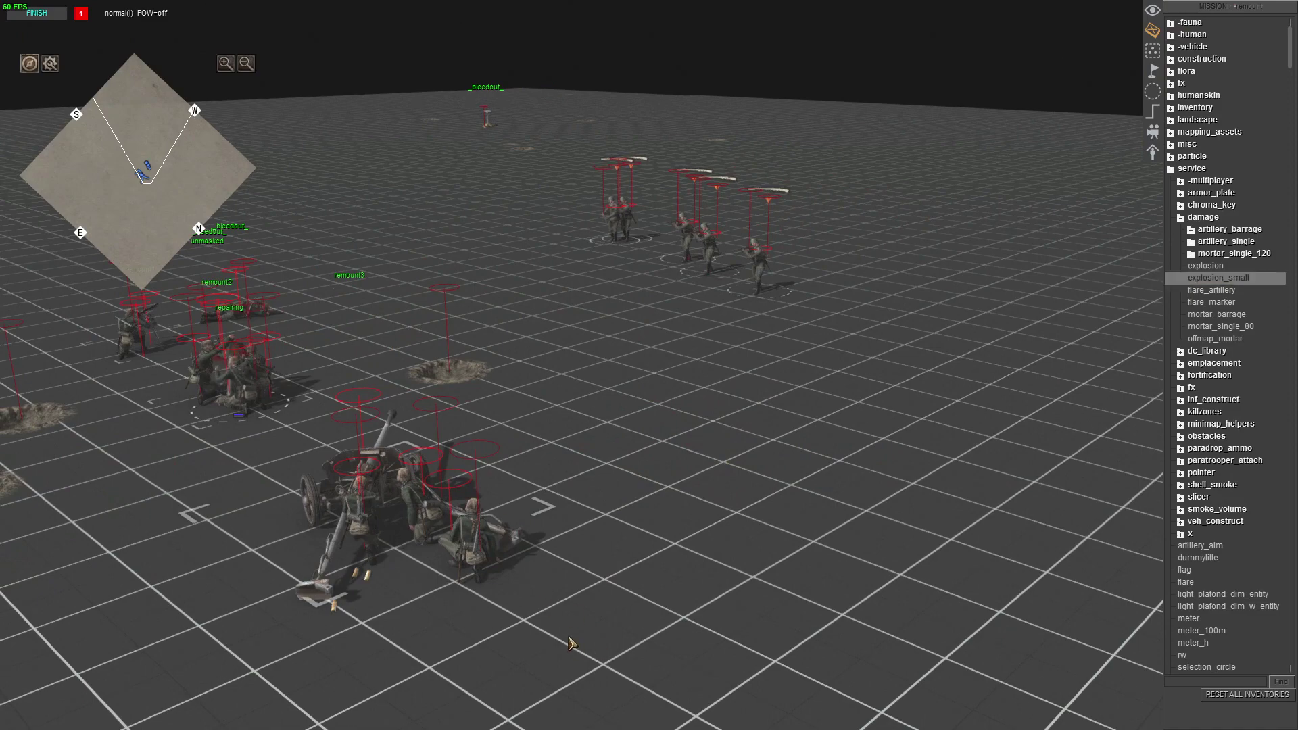
click(600, 643)
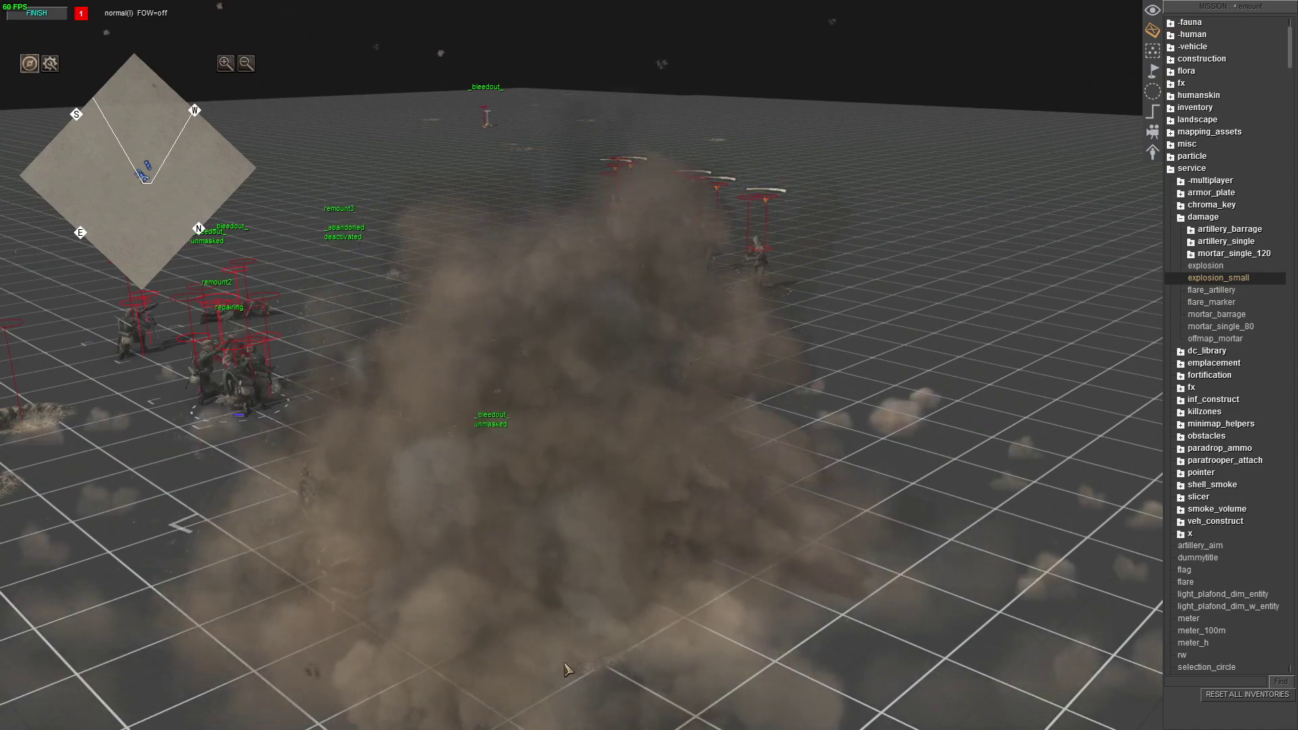
key(Left)
middle_drag(566, 669, 464, 588)
middle_drag(596, 590, 611, 599)
scroll(612, 598, up, 2)
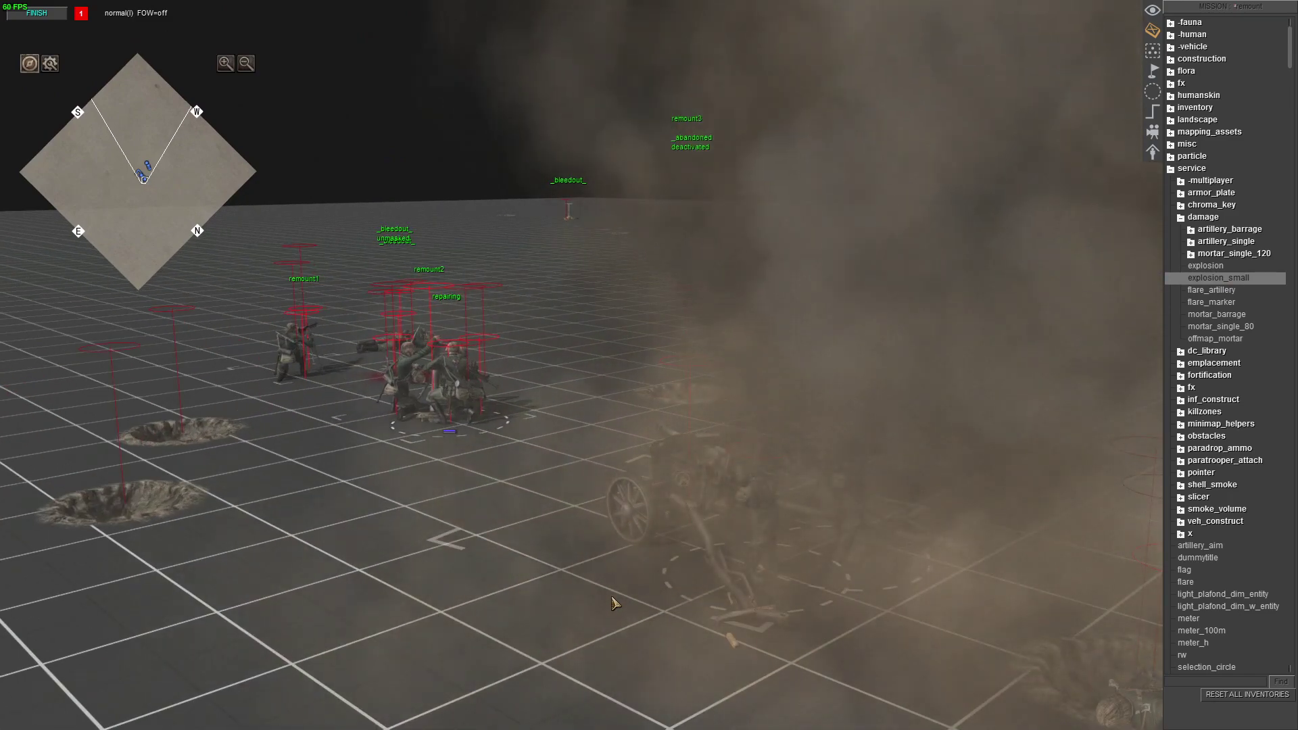
scroll(611, 597, down, 2)
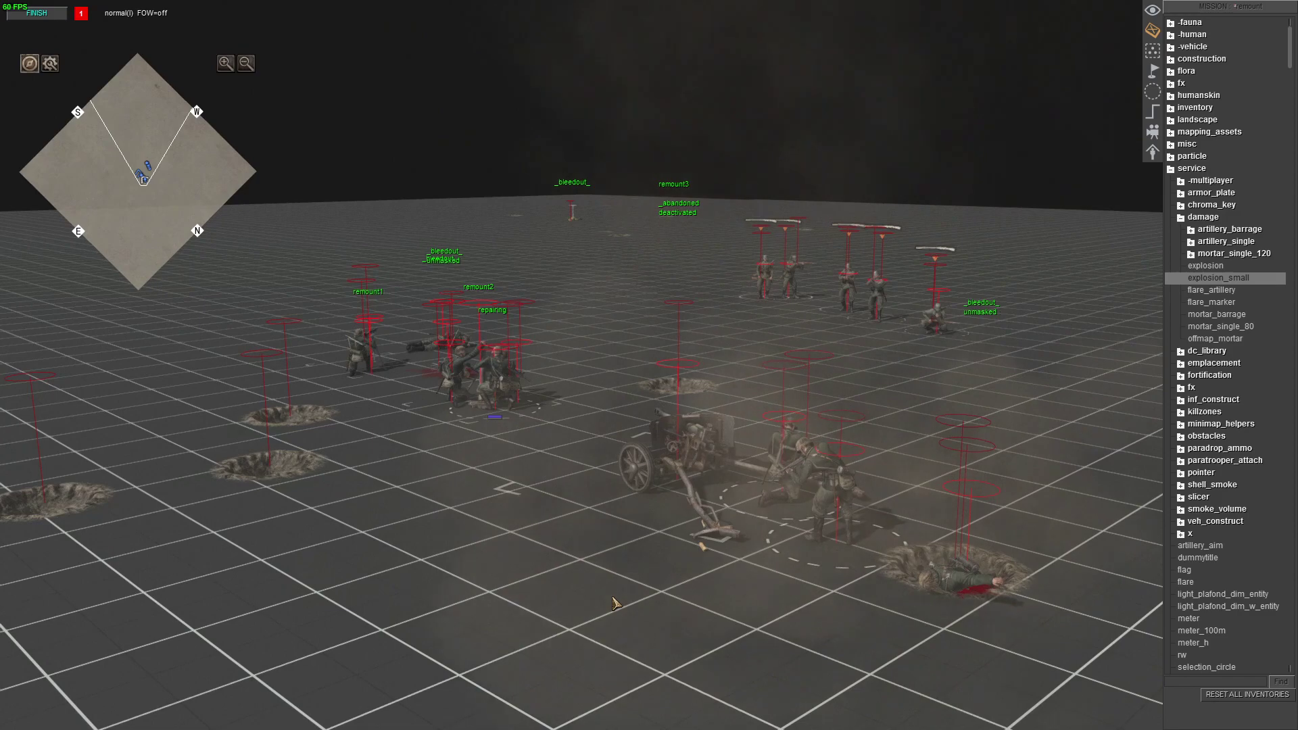
middle_drag(614, 602, 792, 234)
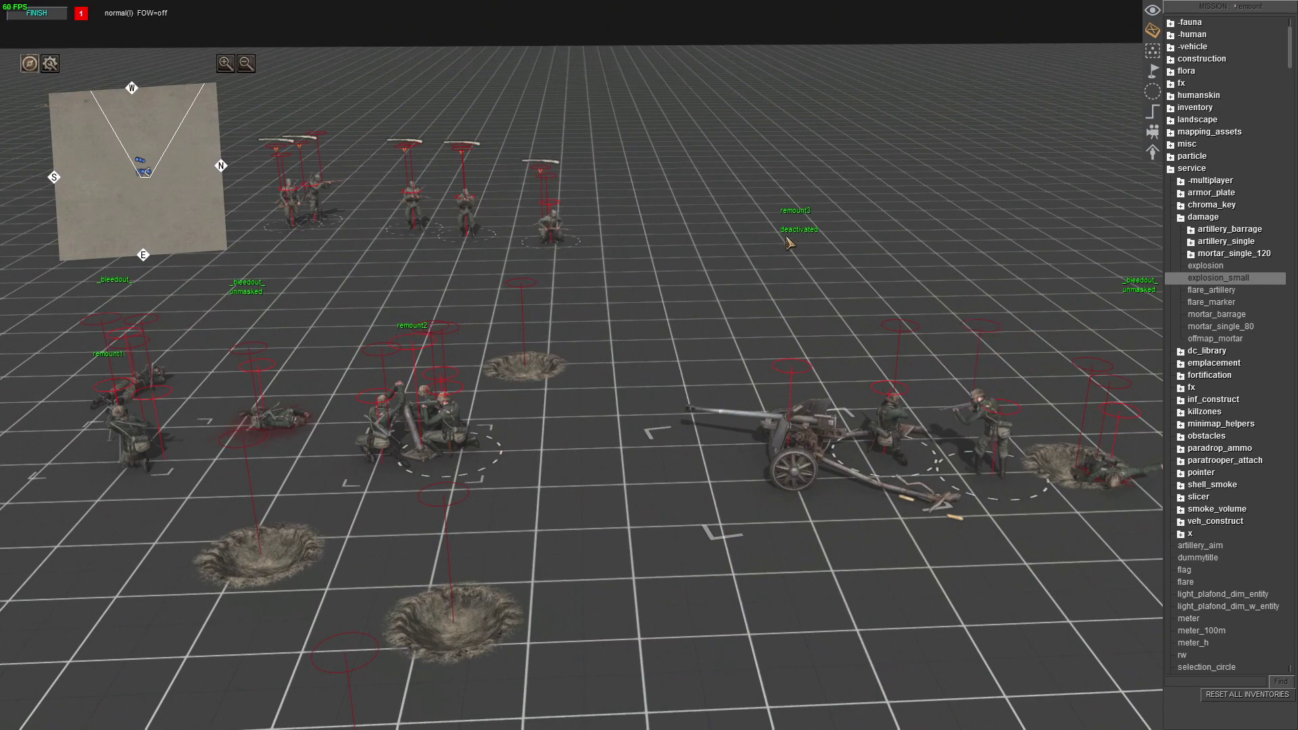
scroll(906, 196, down, 1)
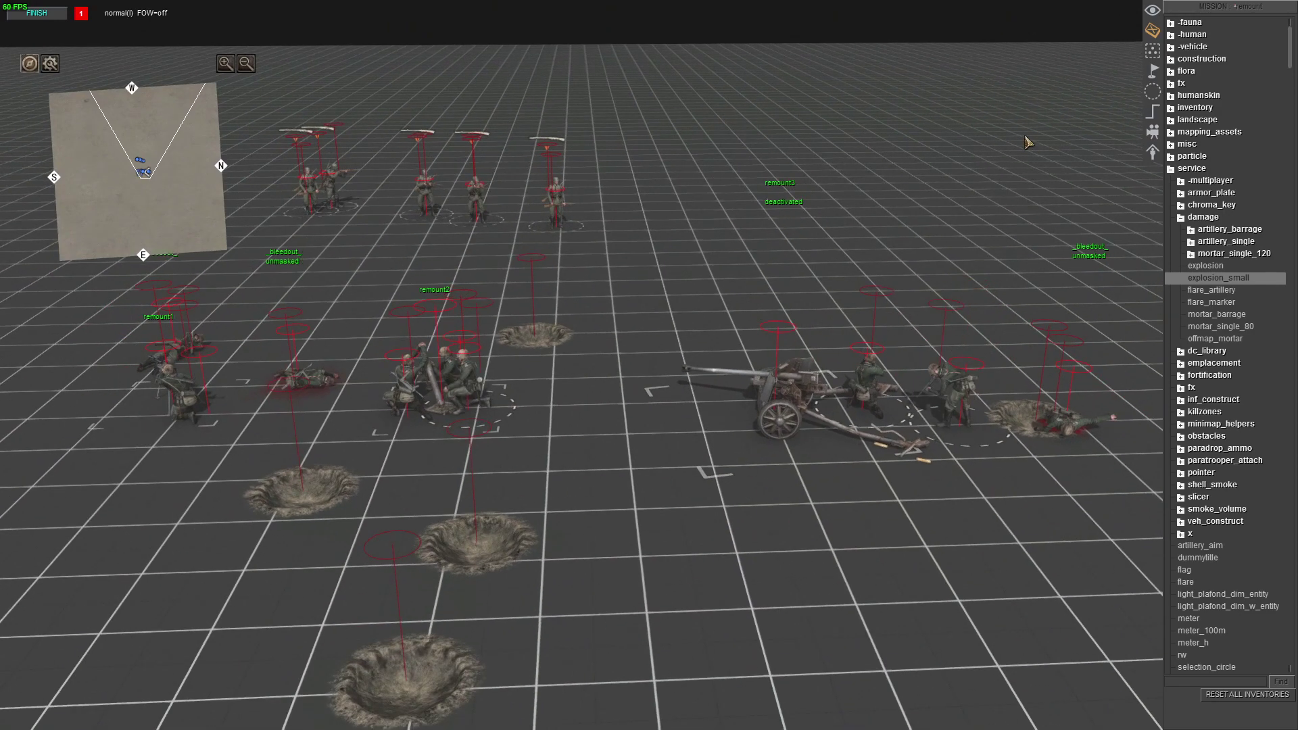
- Remove the broken_components exclusion from the enemy selector of trigger remount3's see_actors condition
click(1150, 114)
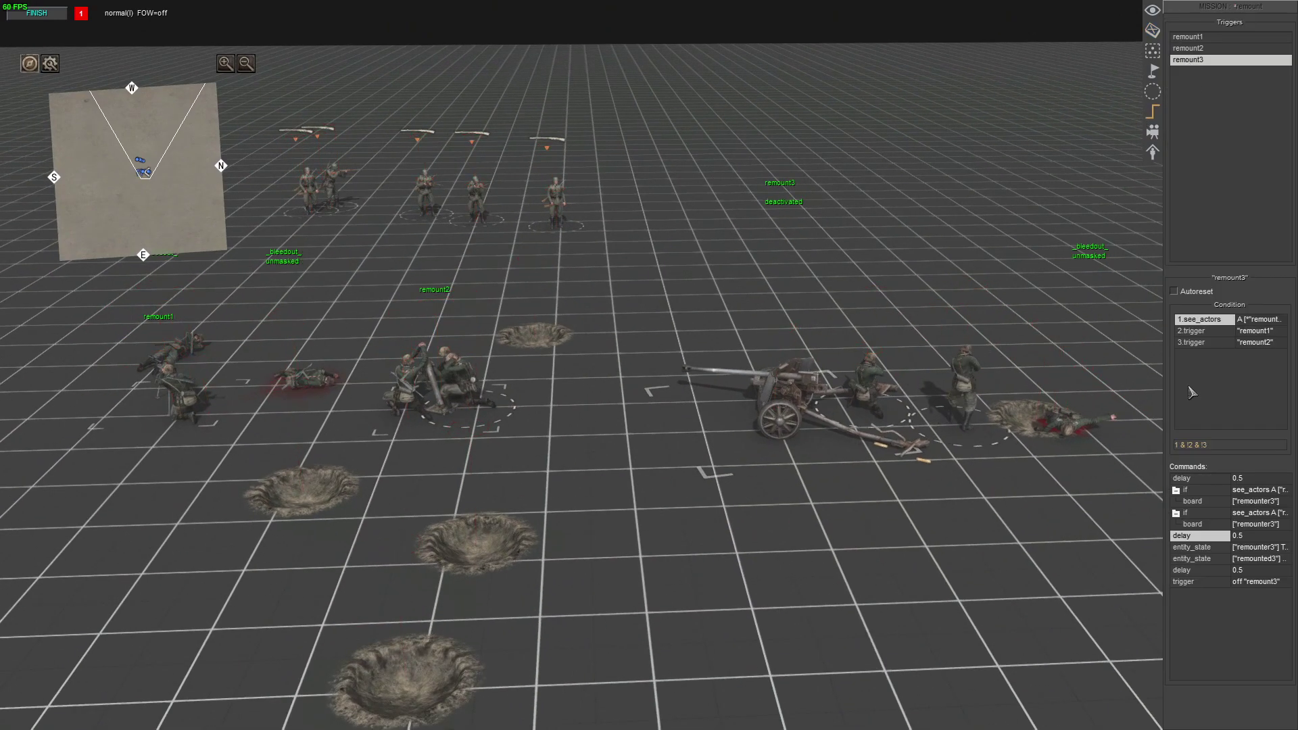
double_click(1209, 323)
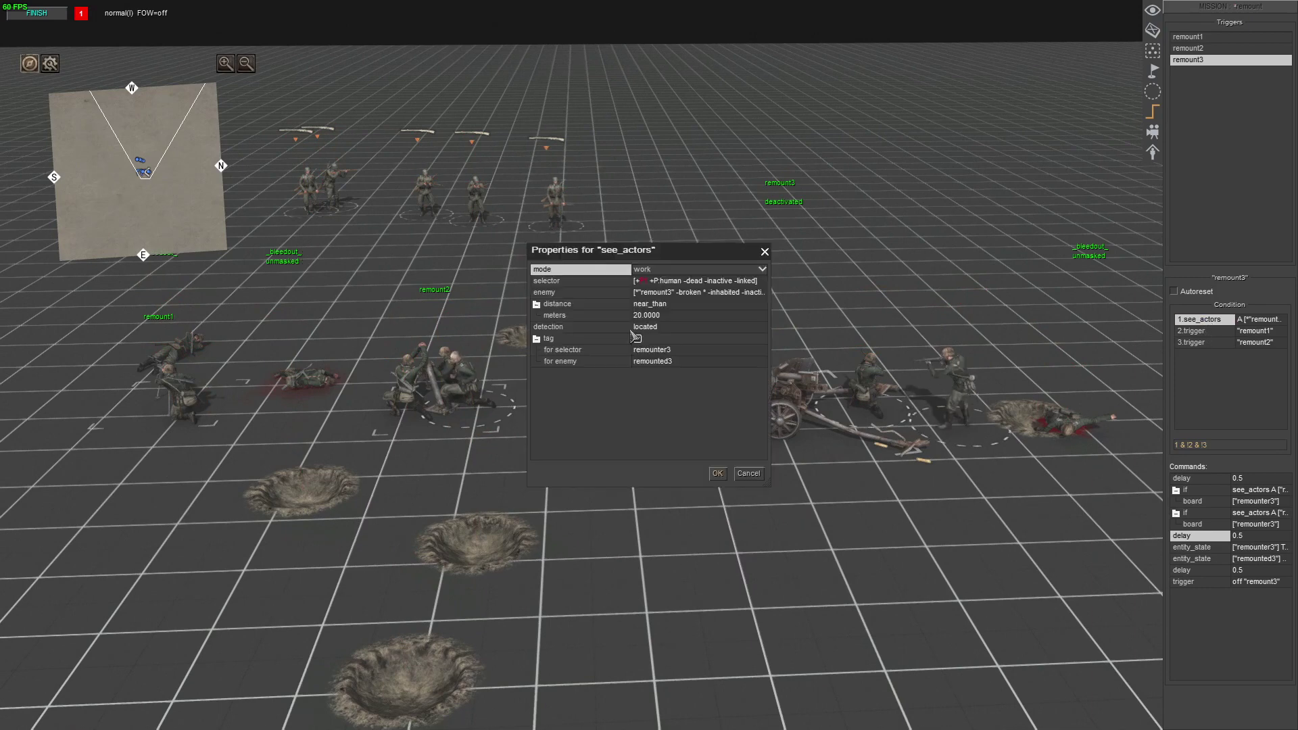
double_click(581, 280)
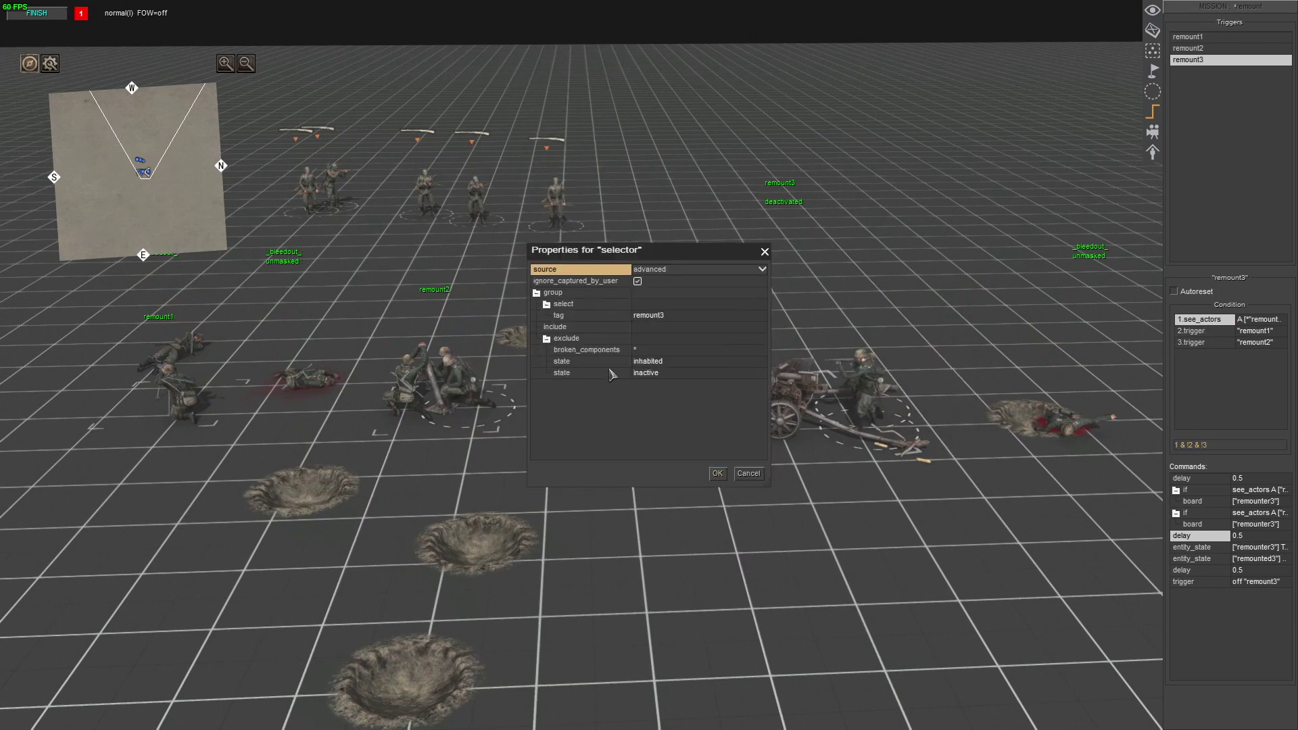
click(598, 350)
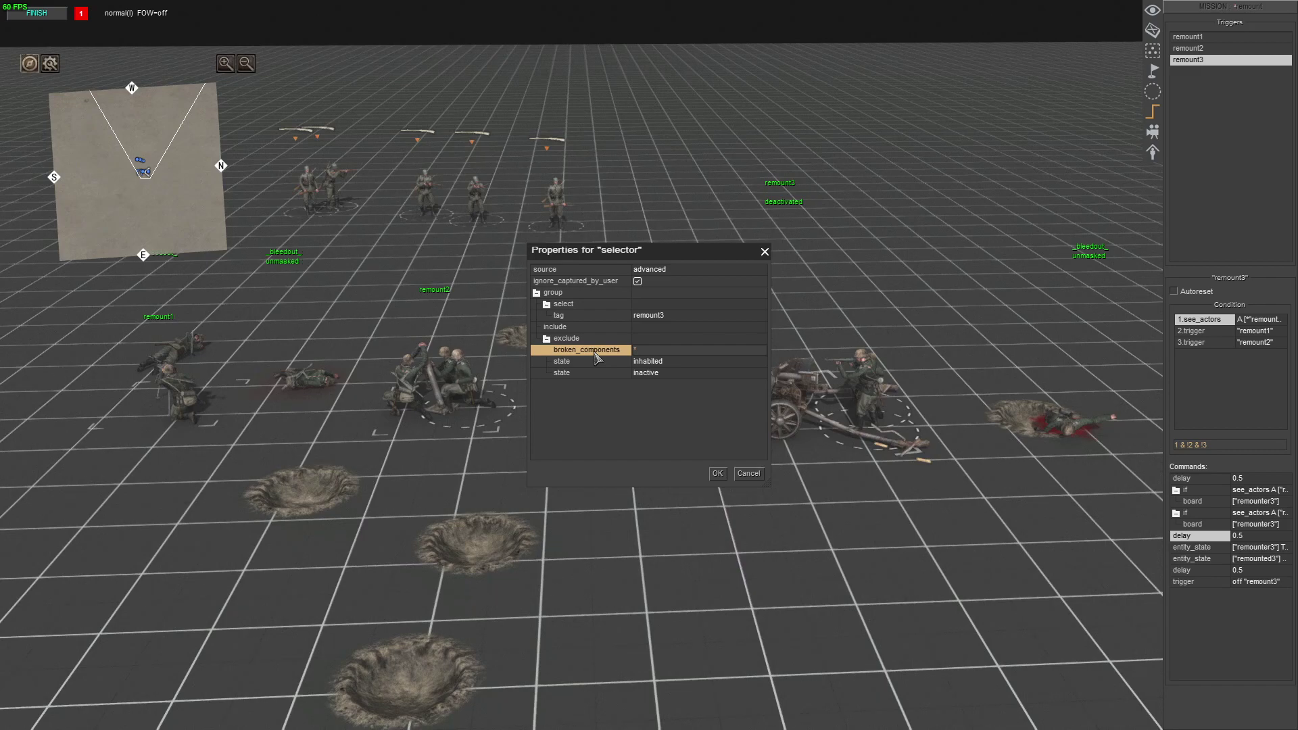
click(718, 473)
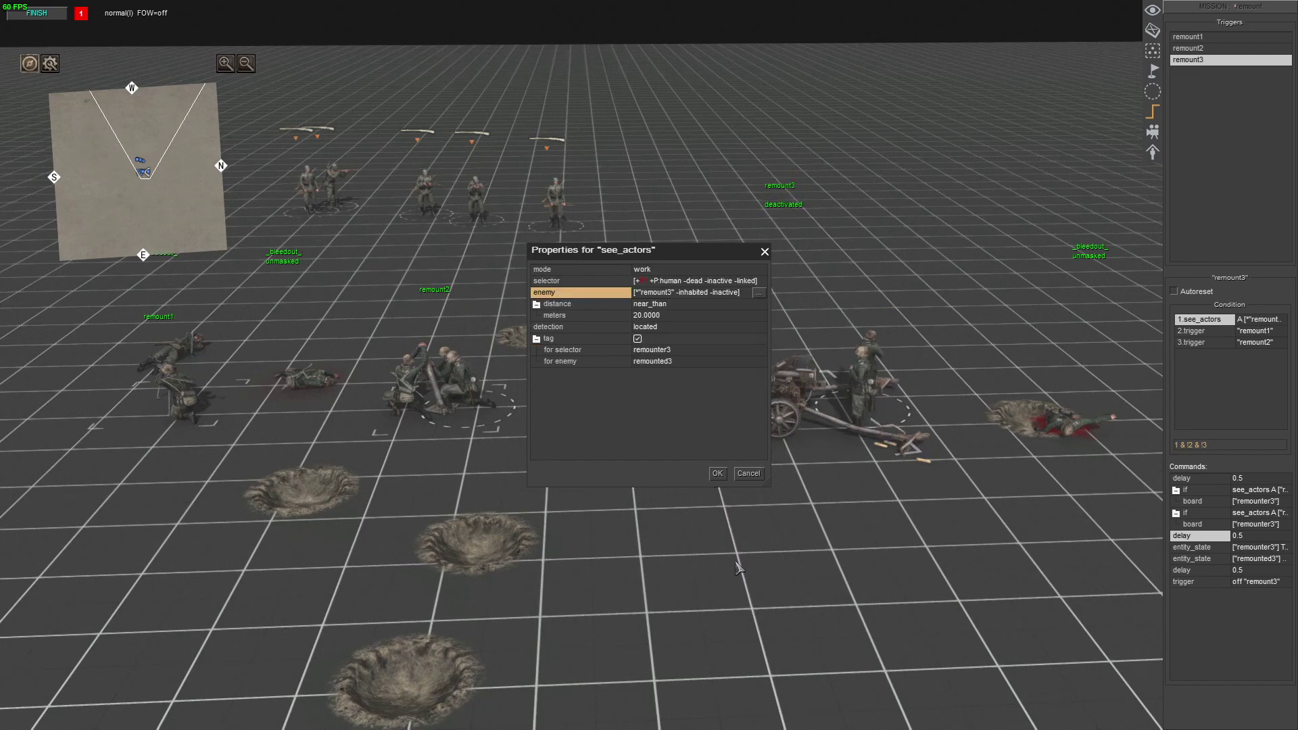
click(718, 473)
- Add an exclusion for the tag destroyed to the enemy selector of trigger remount3's see_actors condition
middle_drag(721, 524, 590, 523)
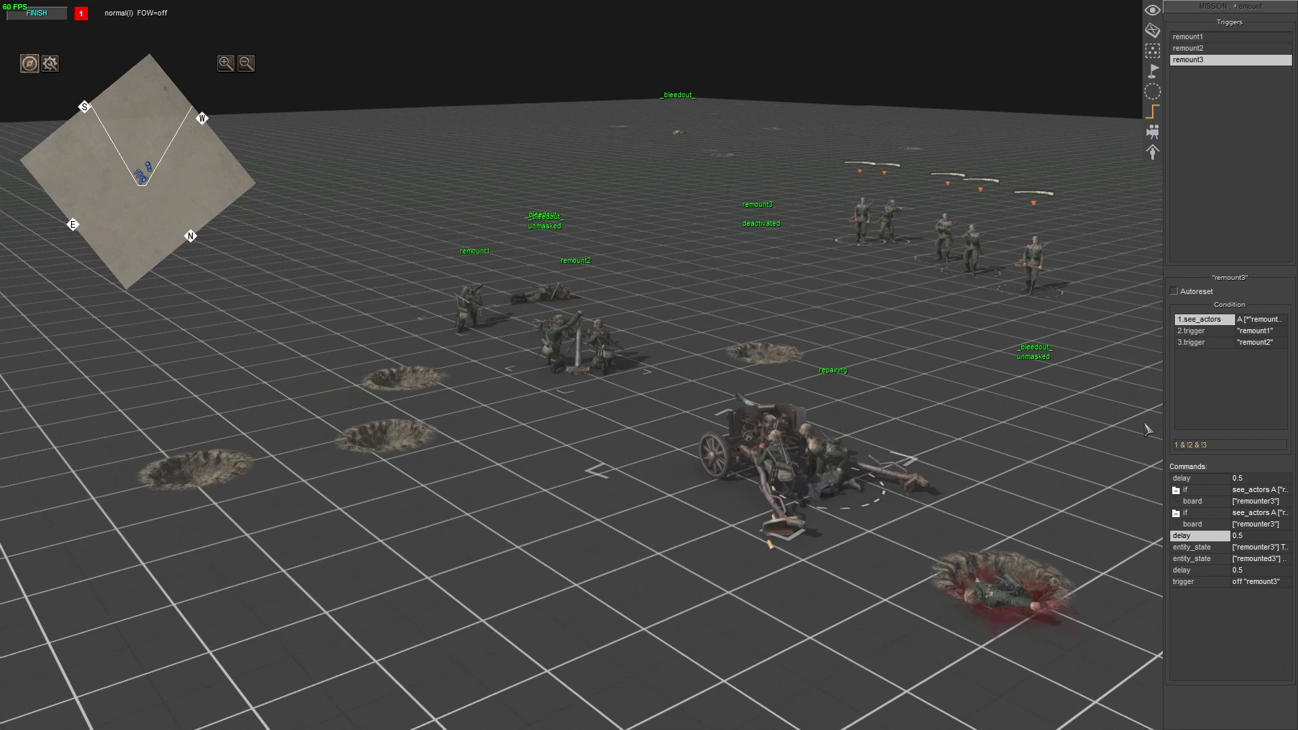
double_click(1197, 322)
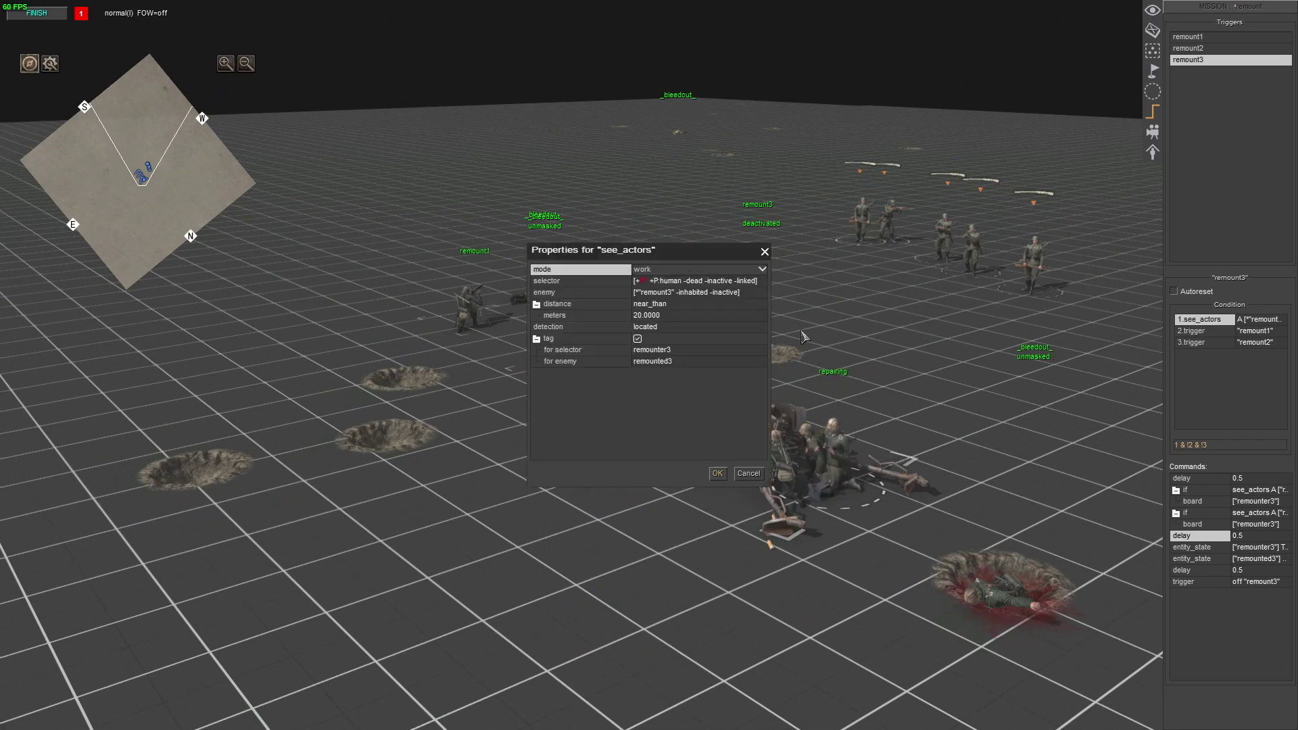
double_click(578, 292)
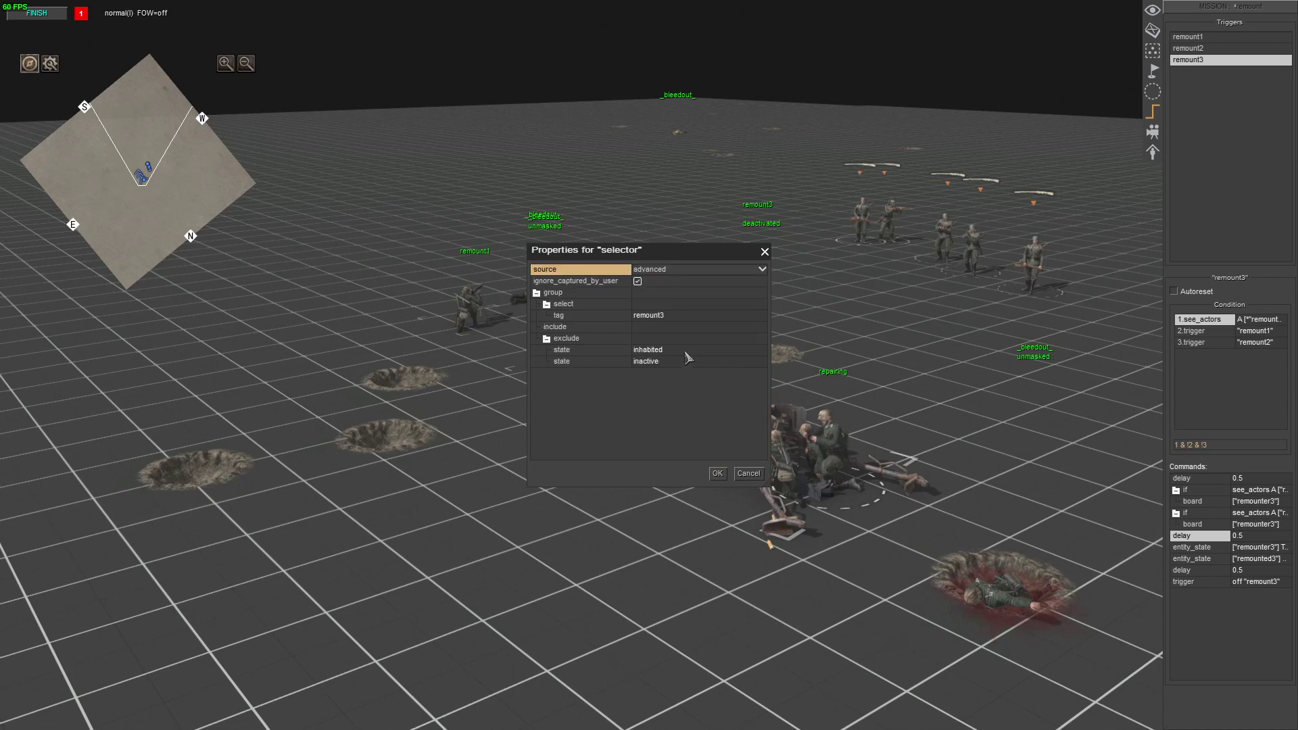
right_click(582, 340)
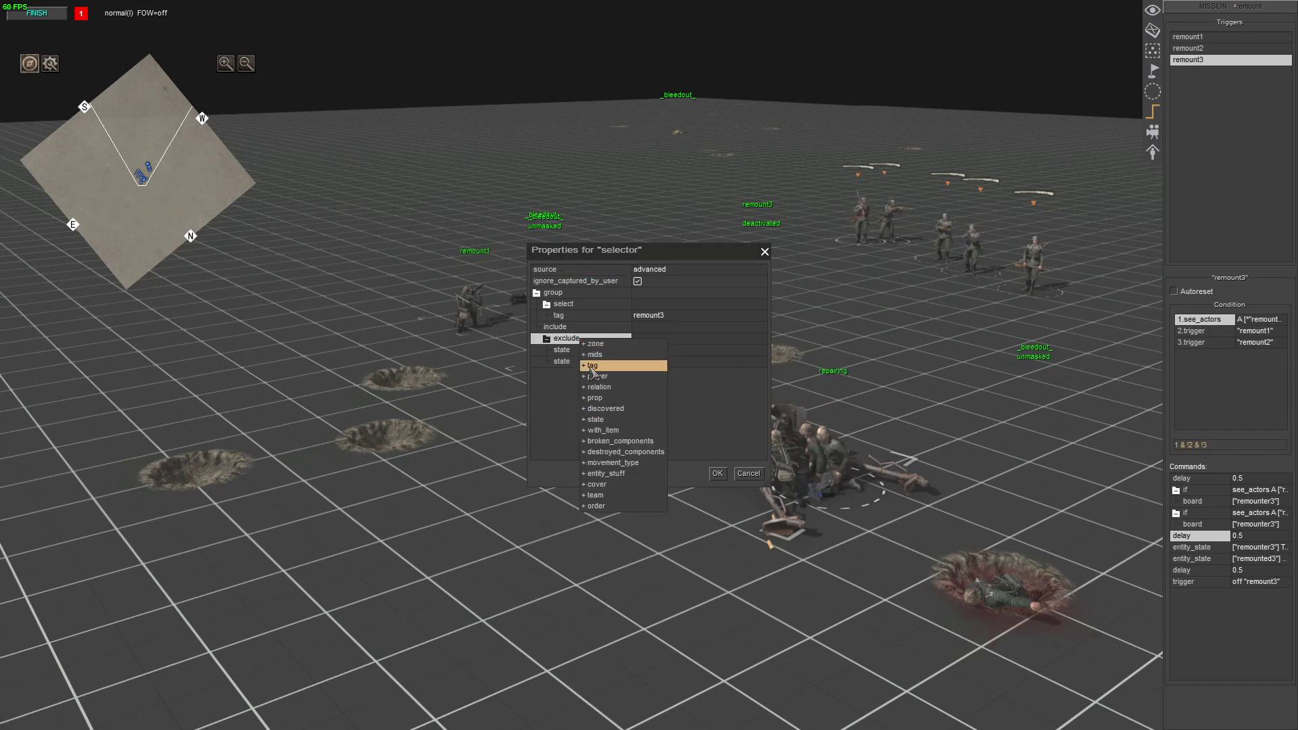
click(593, 365)
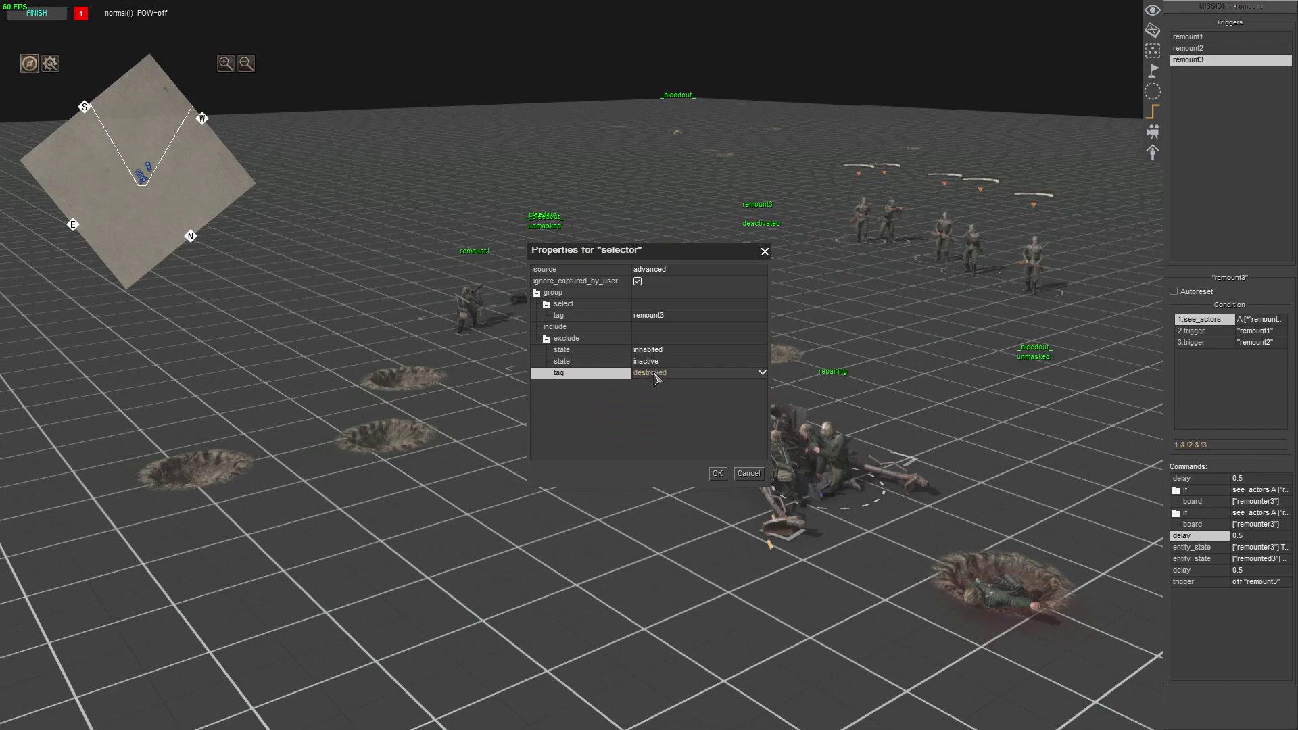
key(Return)
- Detonate a full-size explosion entity directly on the crewed Pak 38 and inspect the wreck from another side
scroll(629, 492, down, 4)
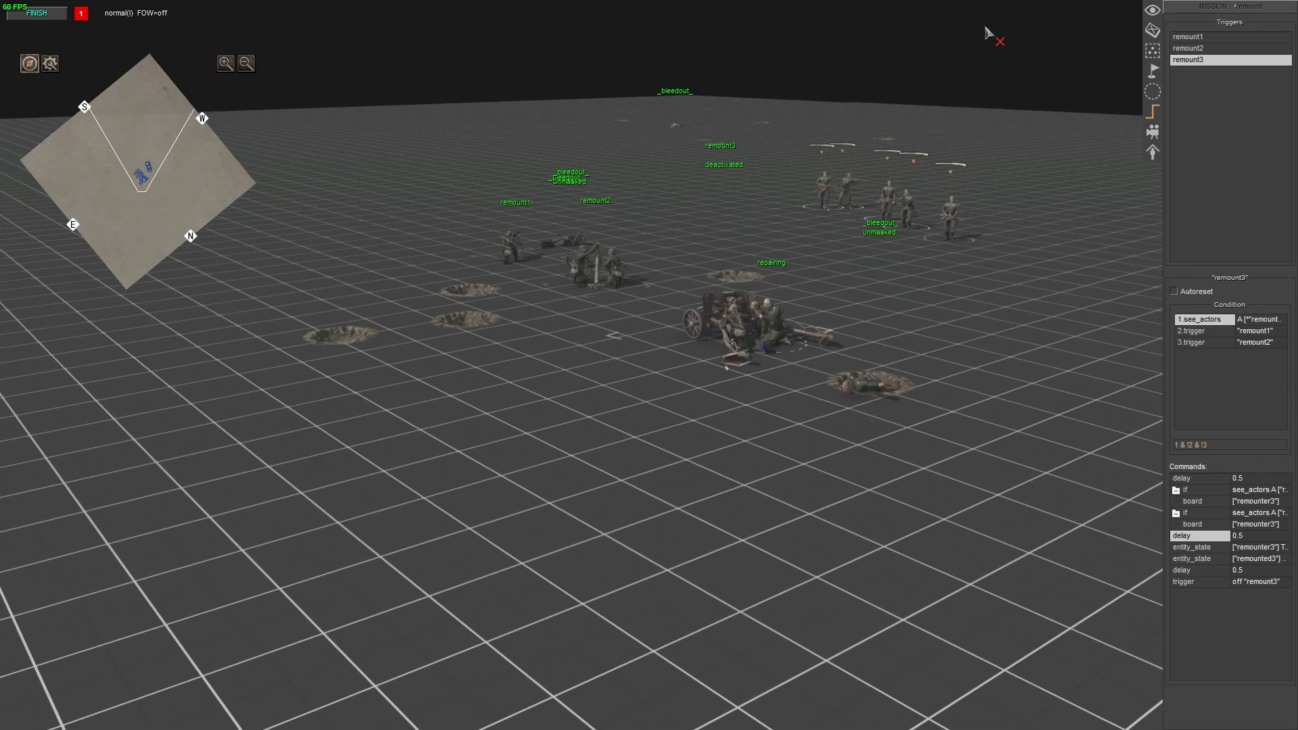
click(1152, 32)
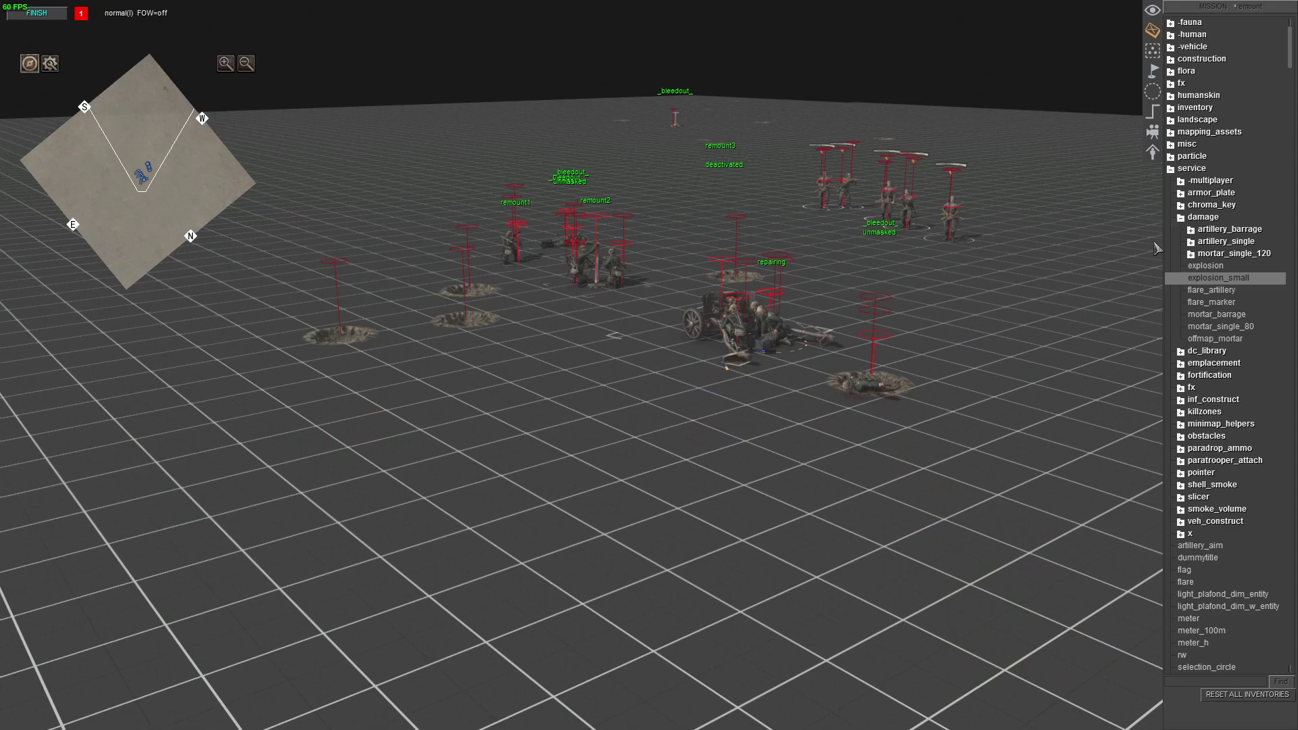
click(1206, 265)
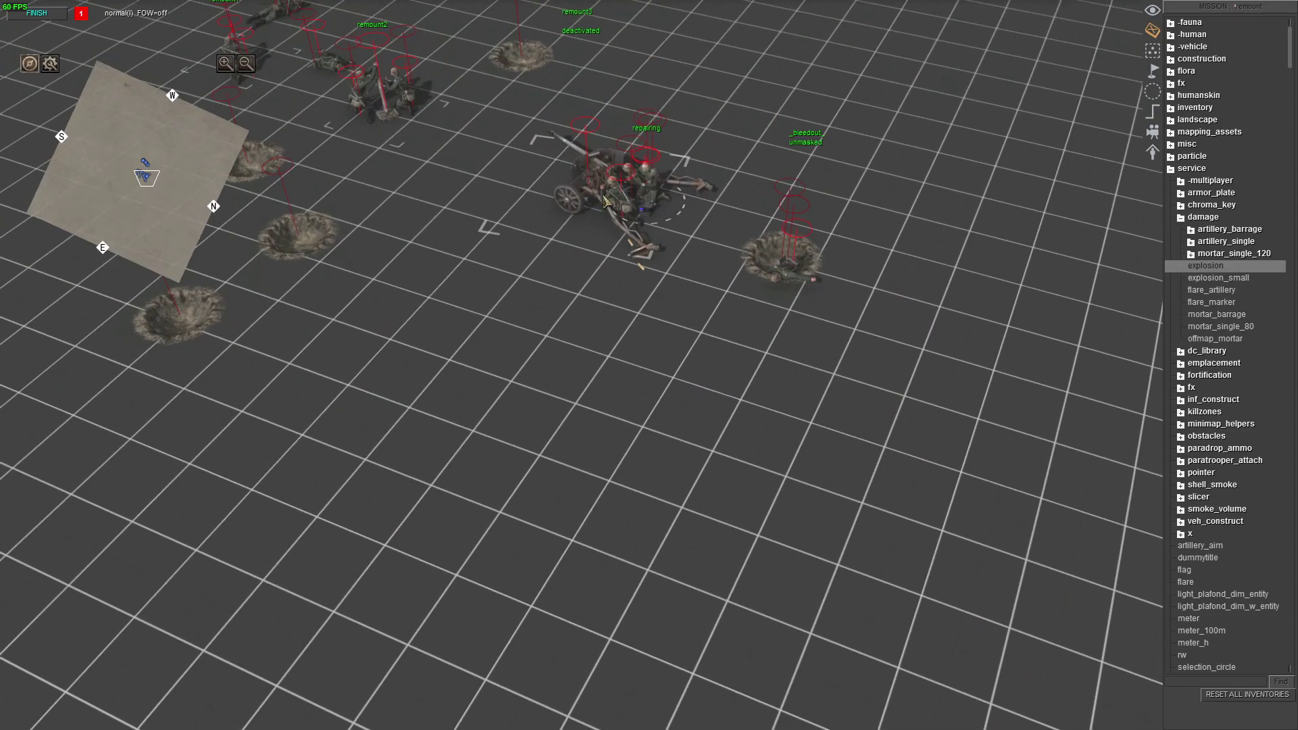
click(604, 199)
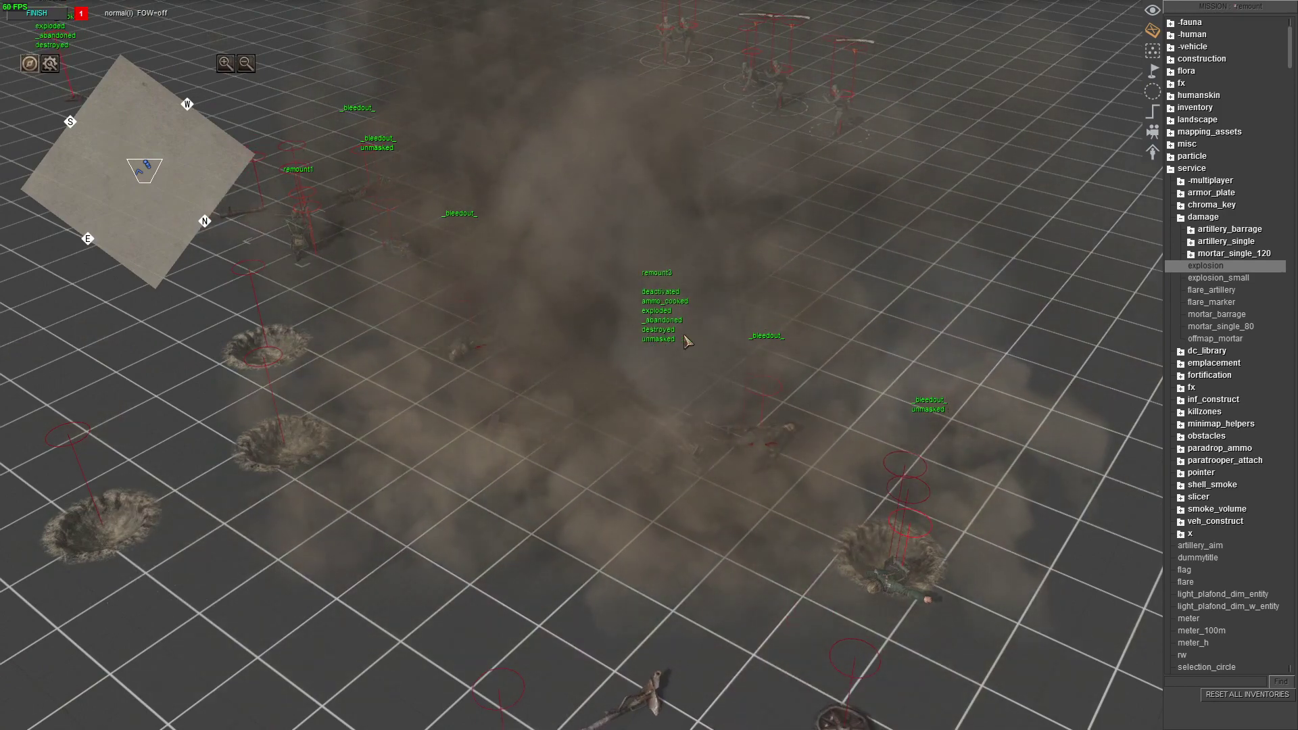
middle_drag(678, 340, 344, 409)
scroll(343, 410, down, 2)
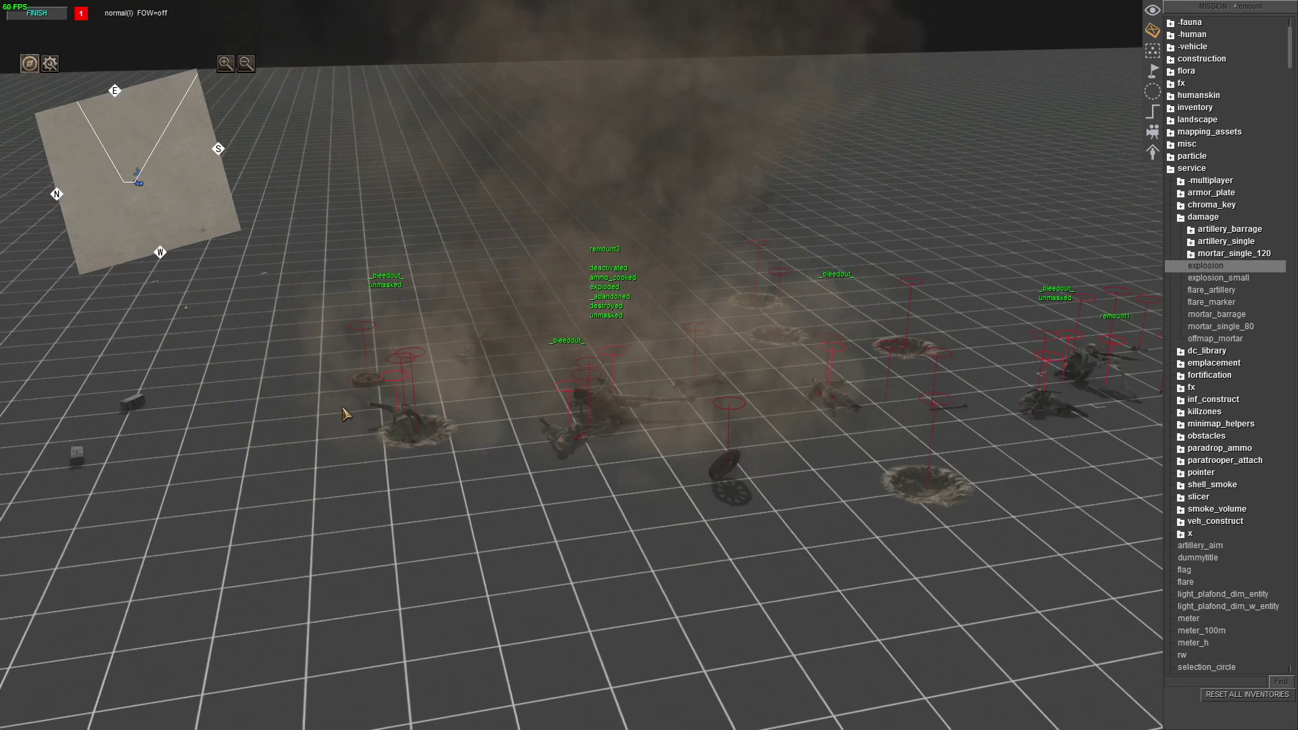
- Replace the broken_components exclusion with a destroyed tag exclusion in the enemy selector of trigger remount2's see_actors condition
click(1151, 152)
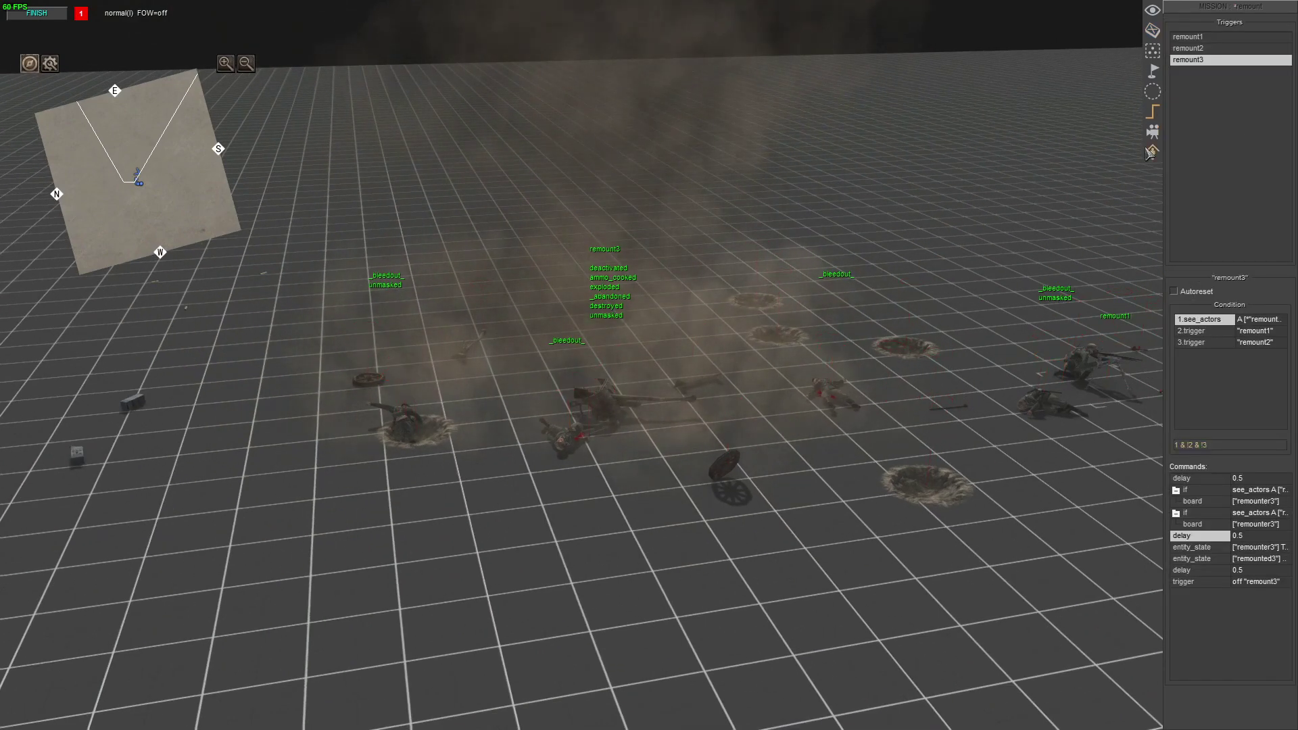
click(1188, 49)
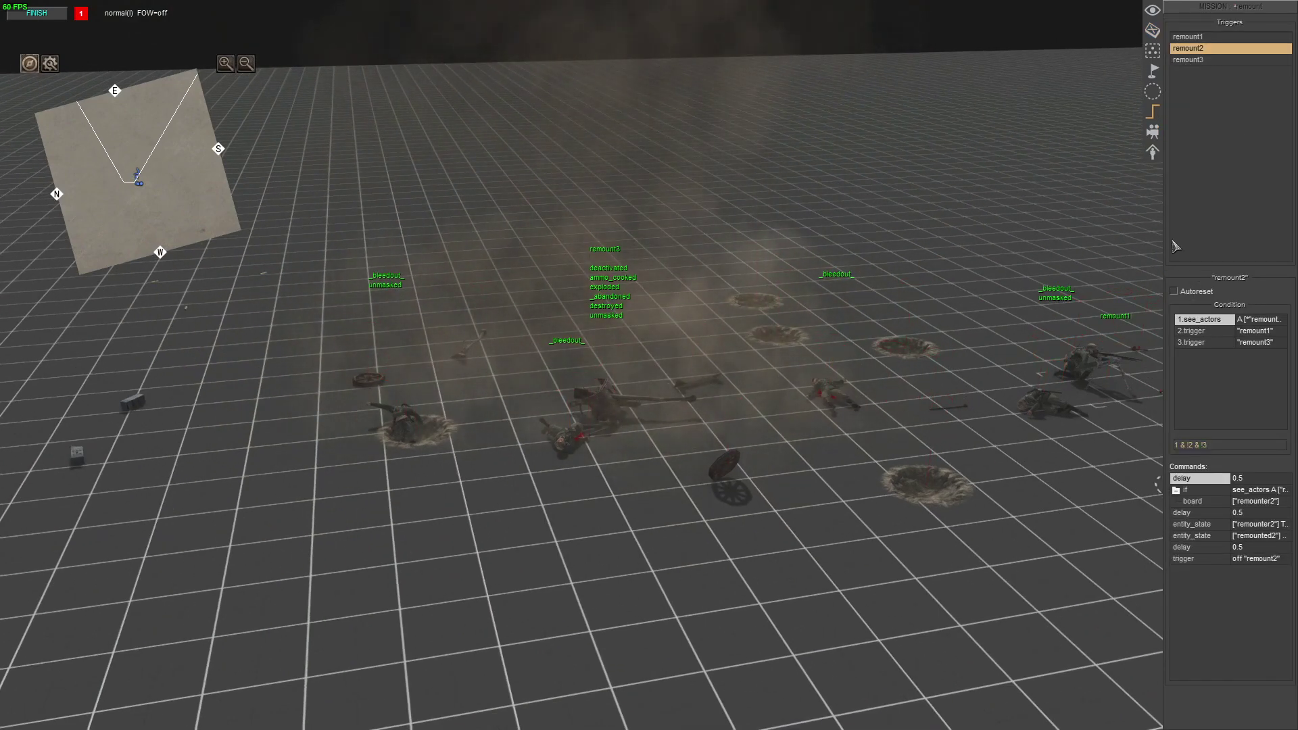
double_click(1195, 322)
double_click(570, 294)
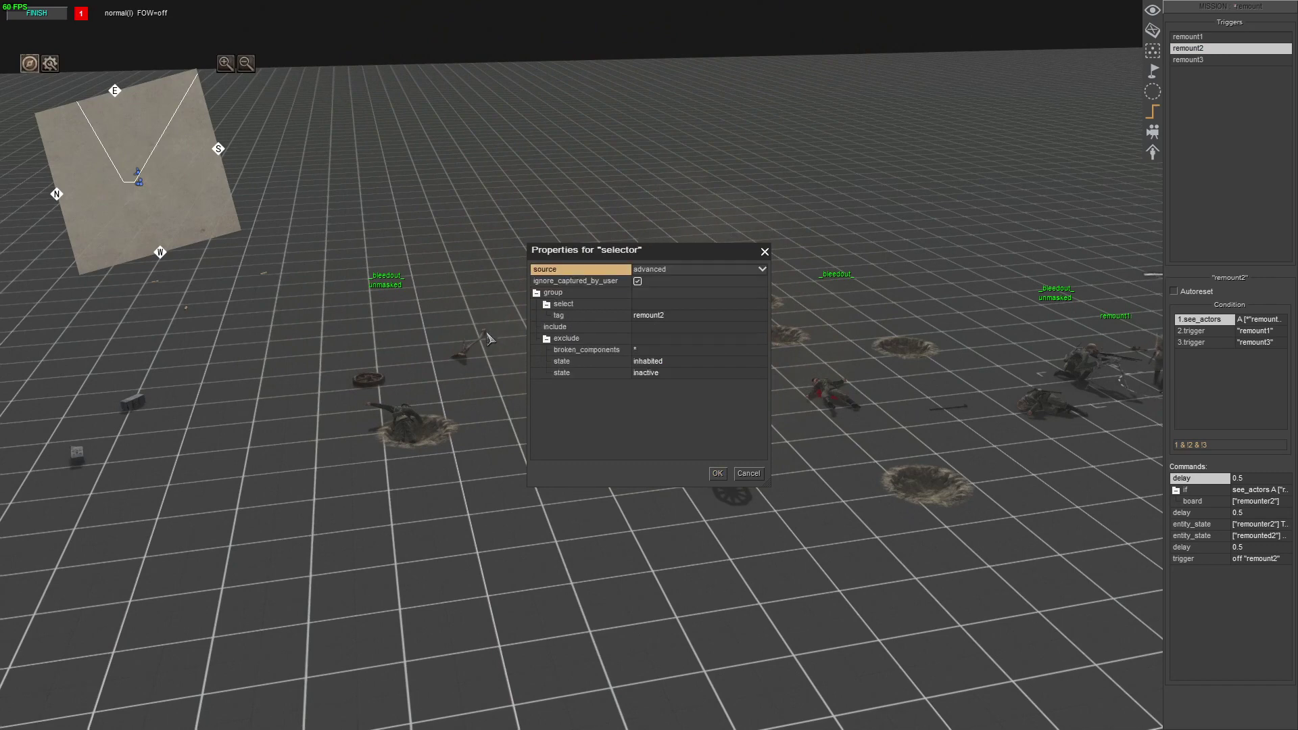
click(572, 352)
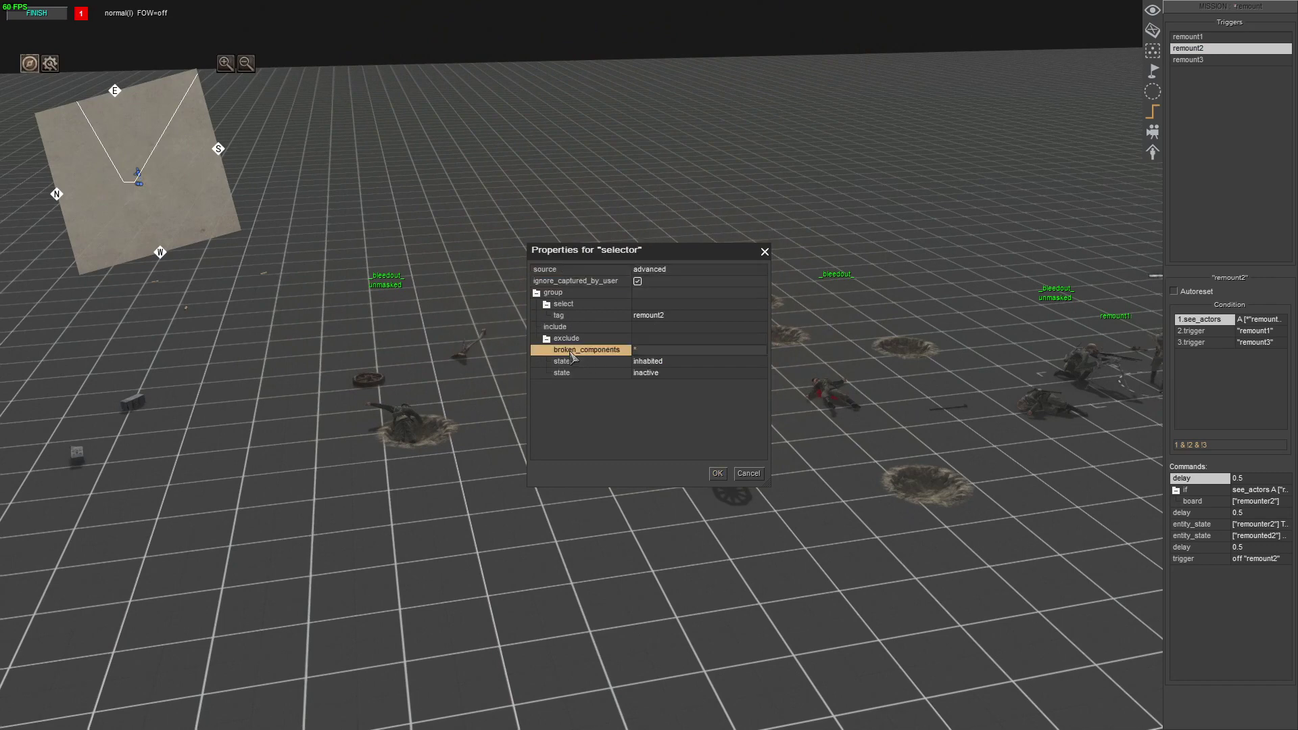
key(Delete)
right_click(568, 340)
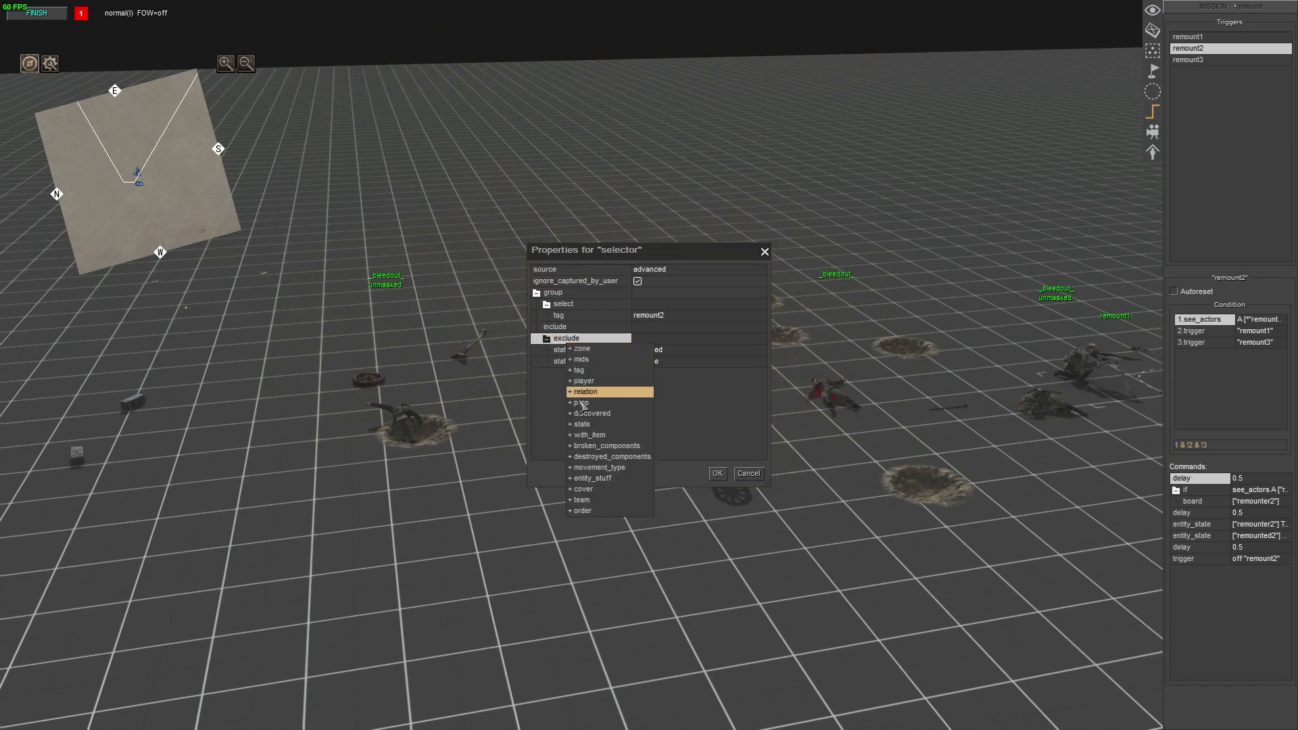
click(579, 370)
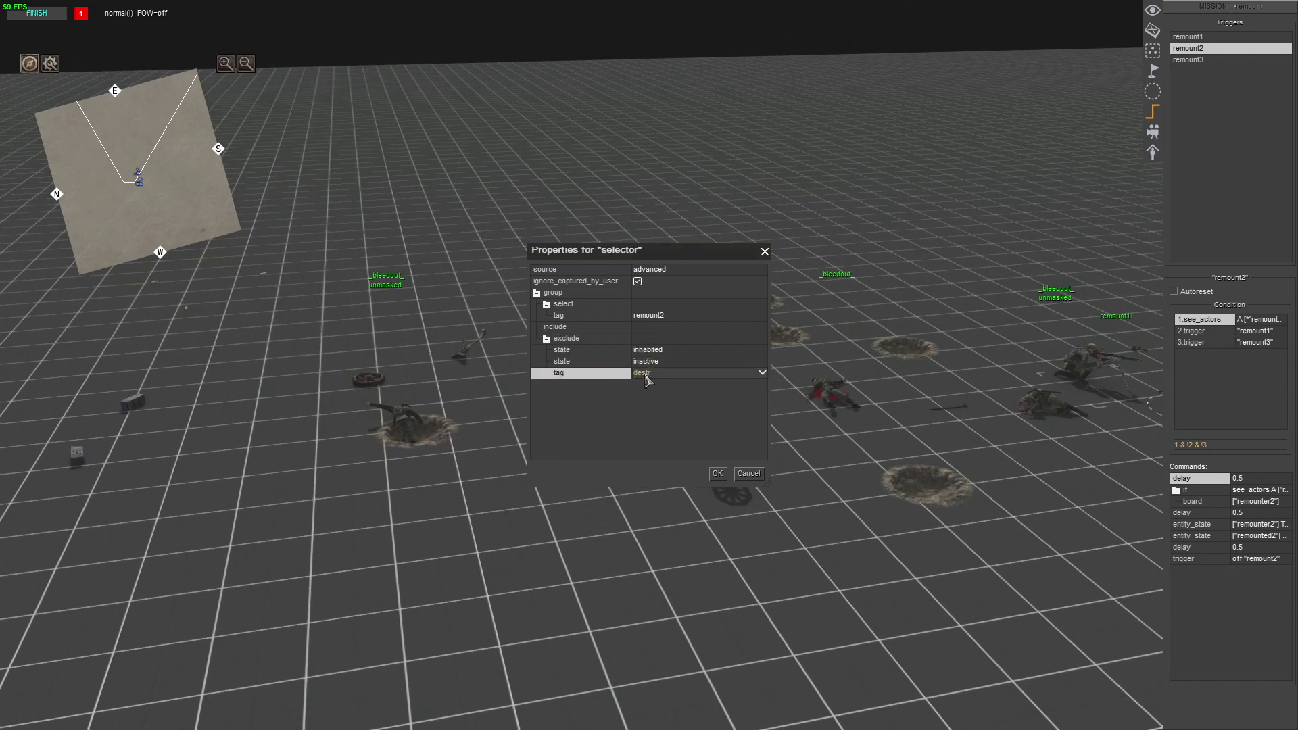
key(Return)
key(Return)
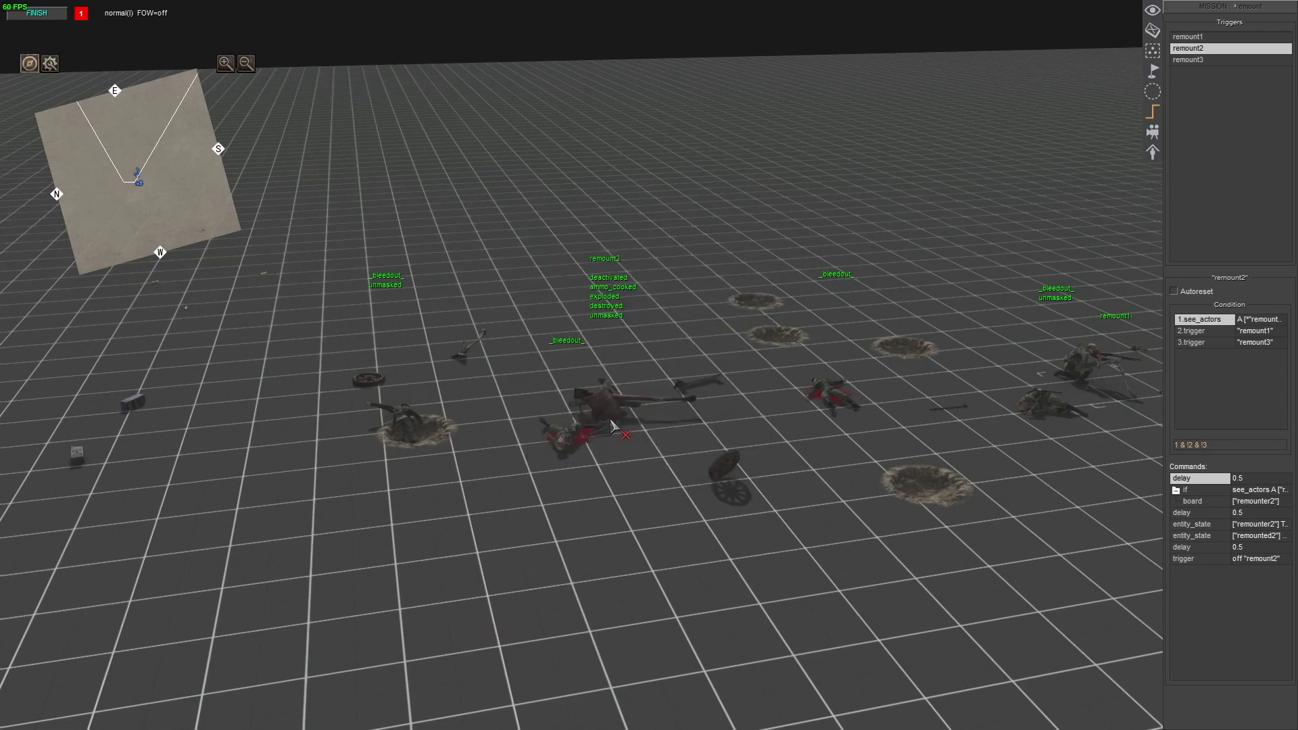
scroll(622, 426, down, 3)
middle_drag(633, 426, 703, 418)
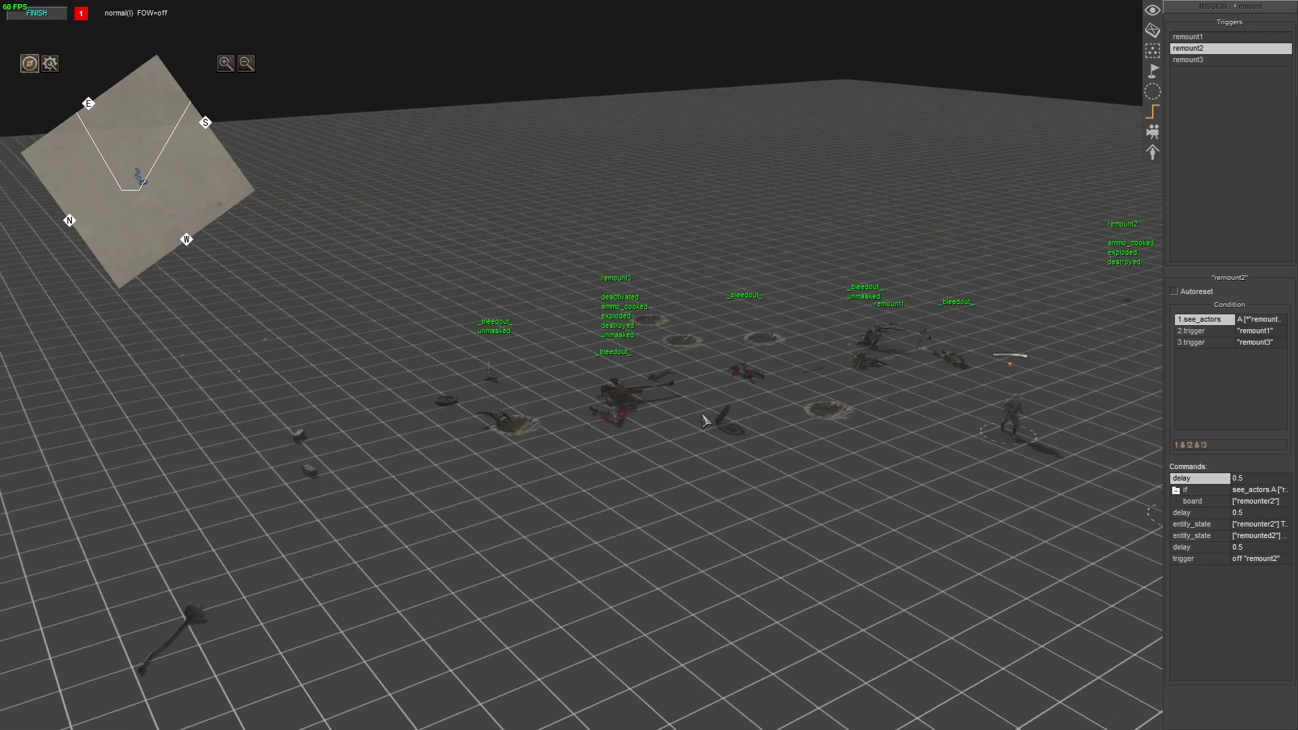